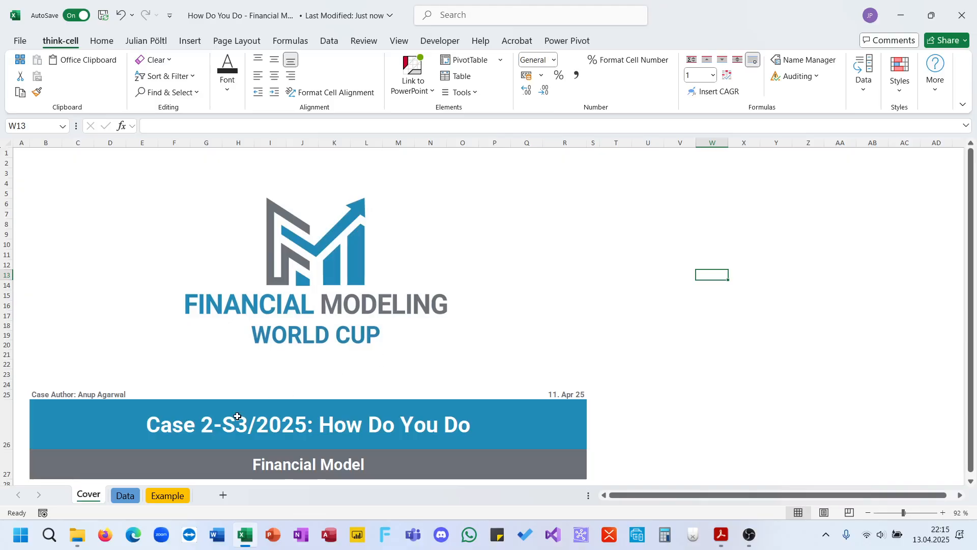
Step: Look through the workbook's Cover, Data and Example sheets
click(125, 495)
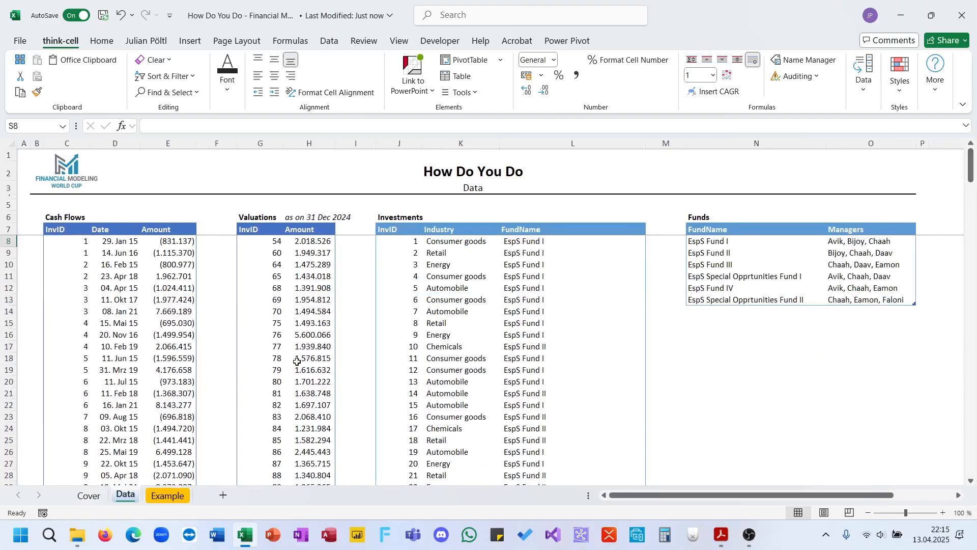
click(93, 499)
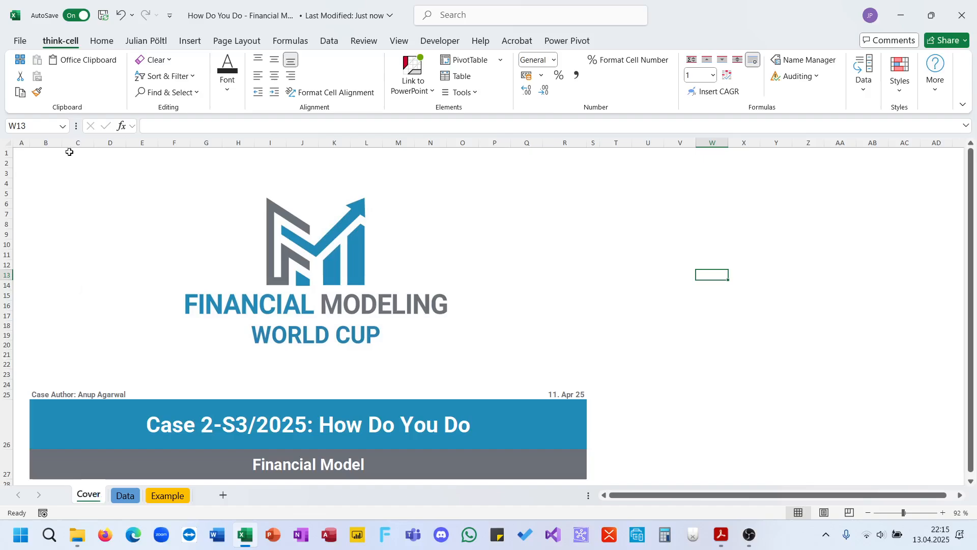
click(155, 41)
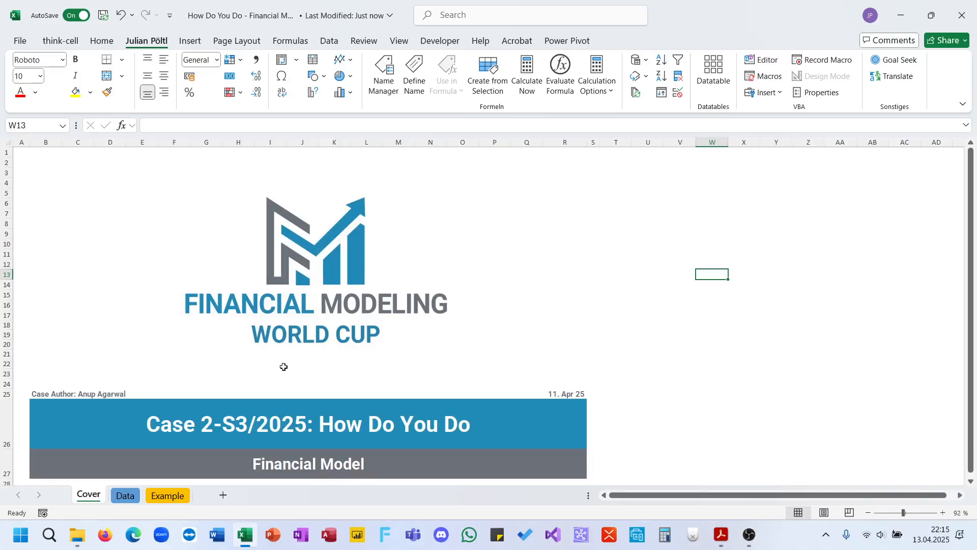
click(134, 496)
click(160, 495)
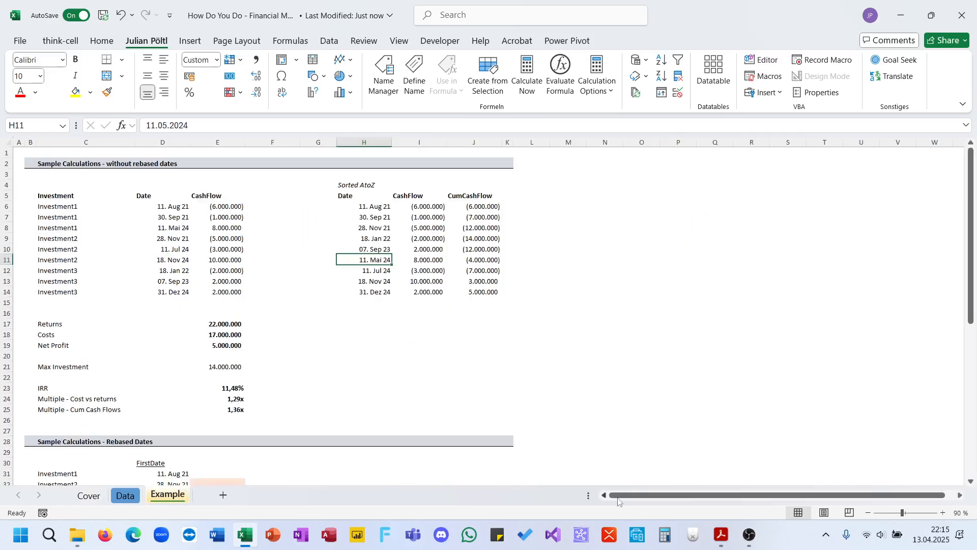
Step: Switch to Acrobat and read the How Do You Do case description, including the cash flow, valuation and return metric sections
click(722, 535)
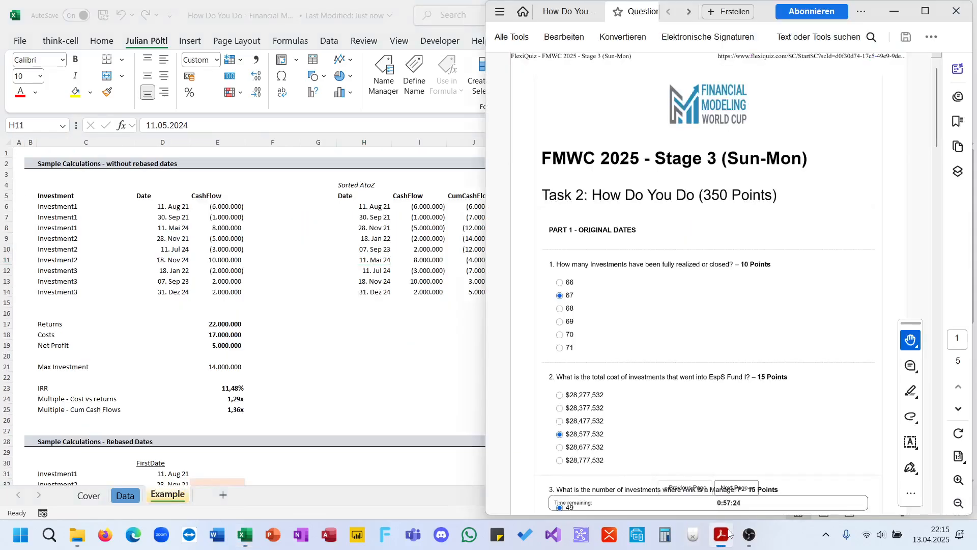
click(570, 14)
click(648, 70)
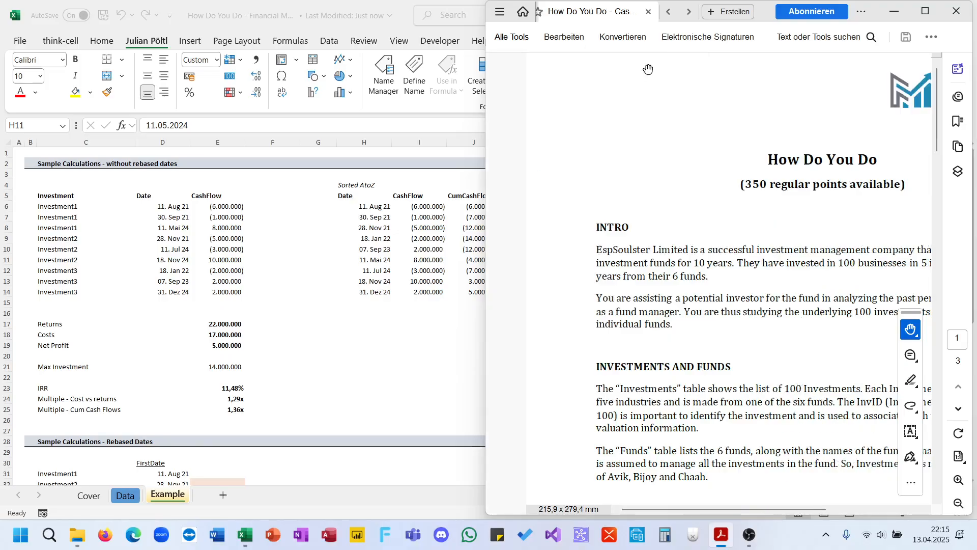
ctrl+scroll(652, 251, down, 2)
scroll(655, 249, down, 10)
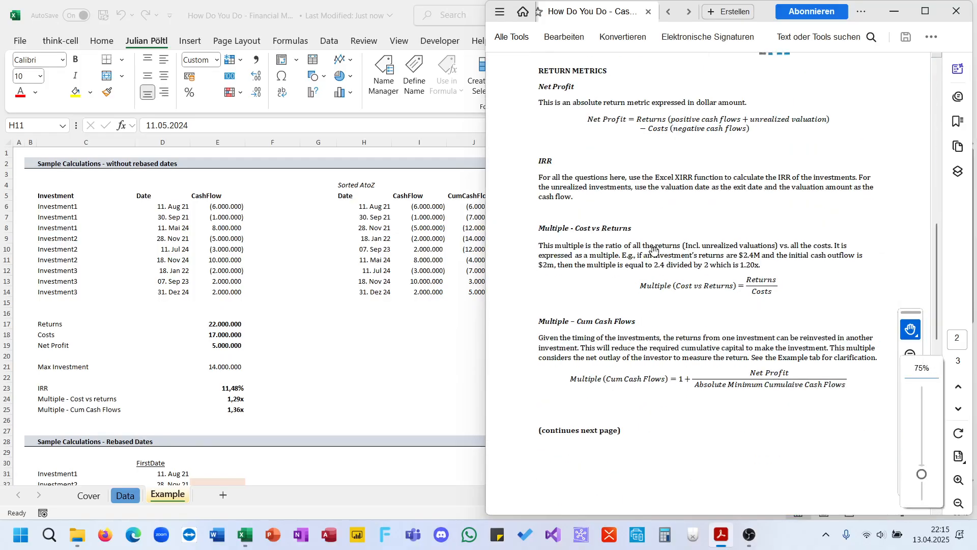
scroll(654, 250, down, 7)
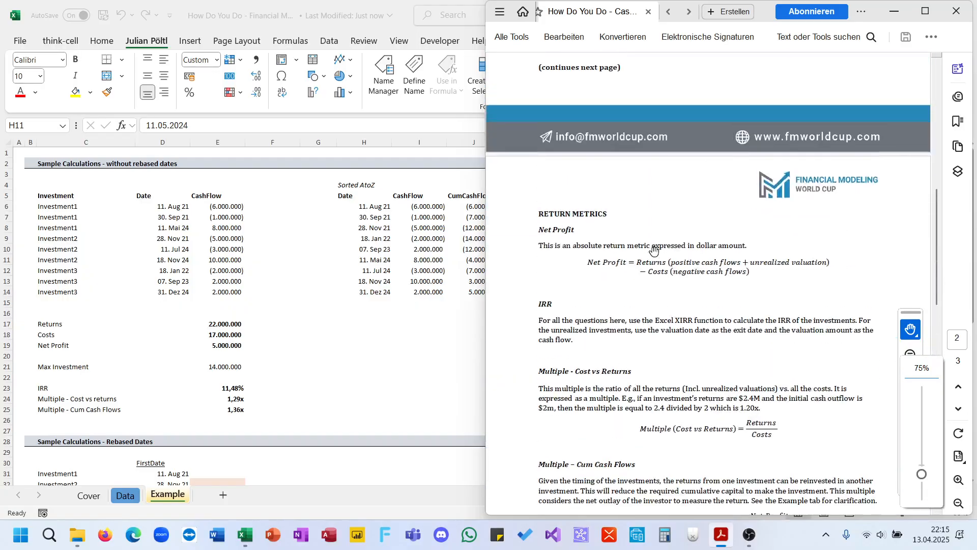
scroll(654, 249, up, 8)
scroll(655, 249, down, 6)
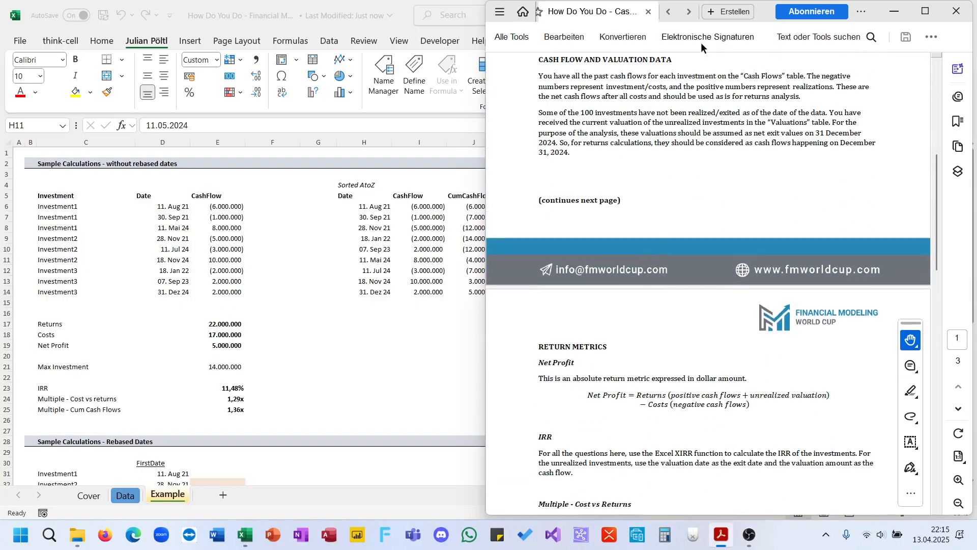
Step: Review the task questions in Question 2.pdf from the first to the last
click(690, 12)
click(614, 19)
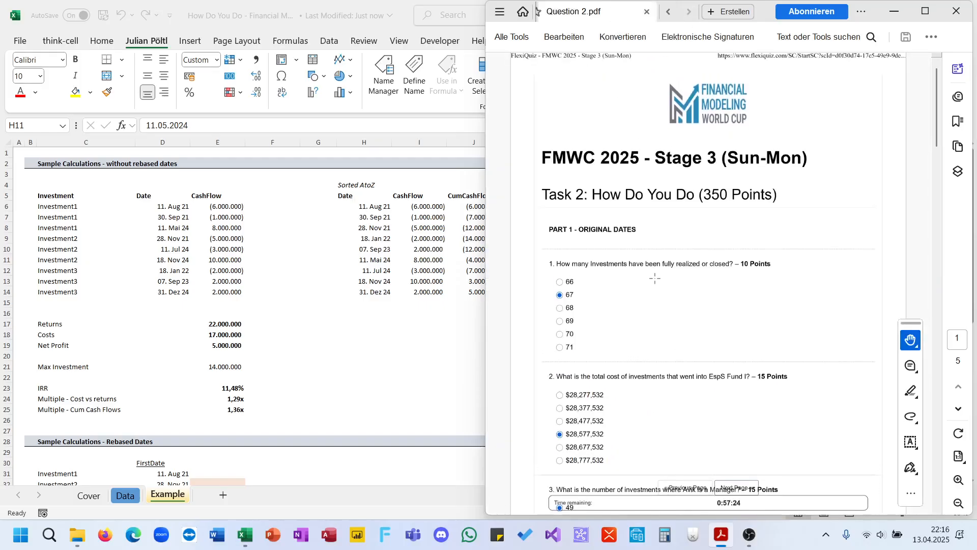
scroll(655, 278, up, 2)
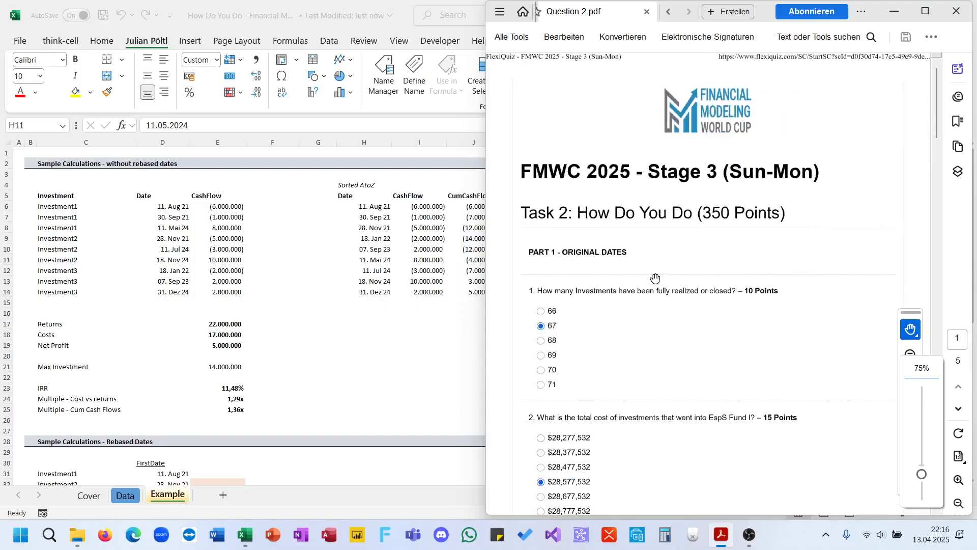
scroll(655, 278, down, 1)
scroll(727, 250, down, 20)
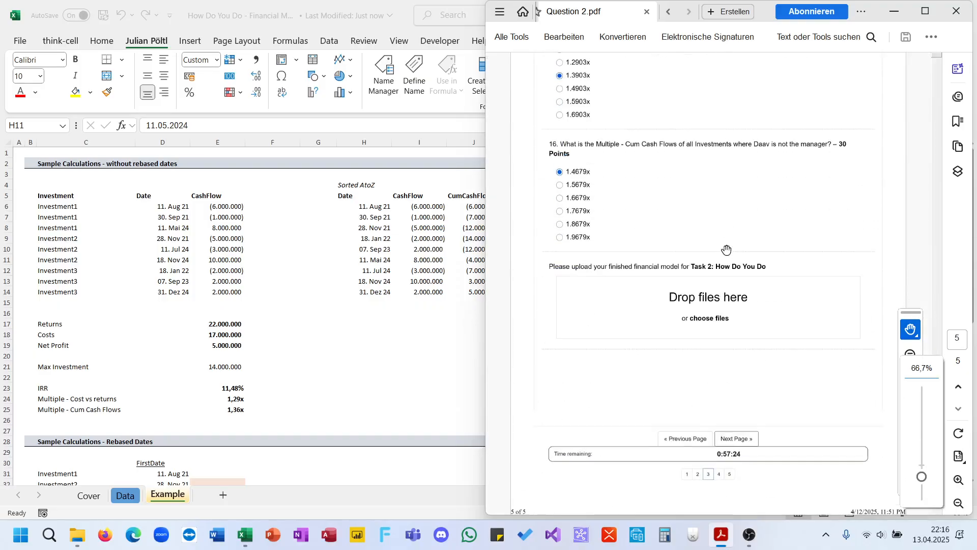
scroll(727, 249, up, 15)
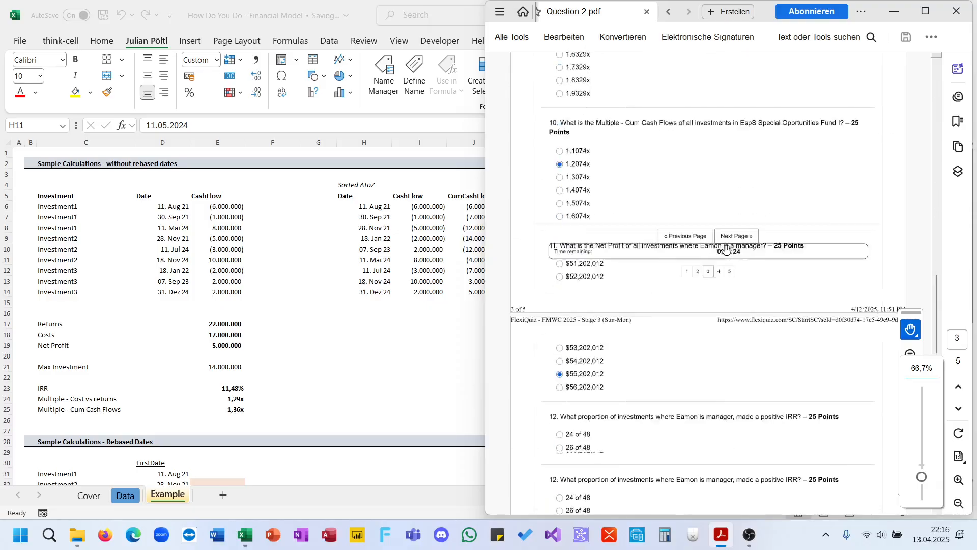
scroll(727, 250, up, 5)
scroll(730, 285, up, 8)
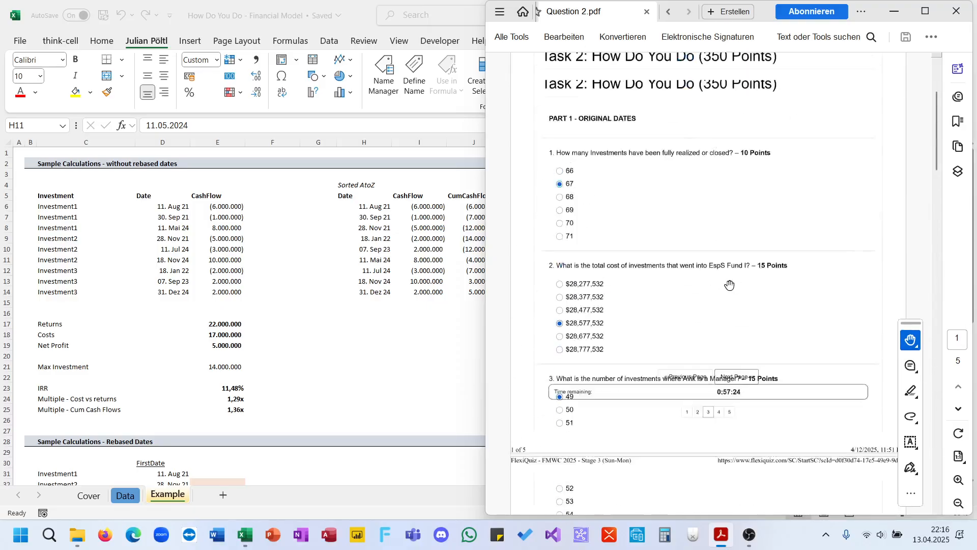
scroll(730, 285, up, 3)
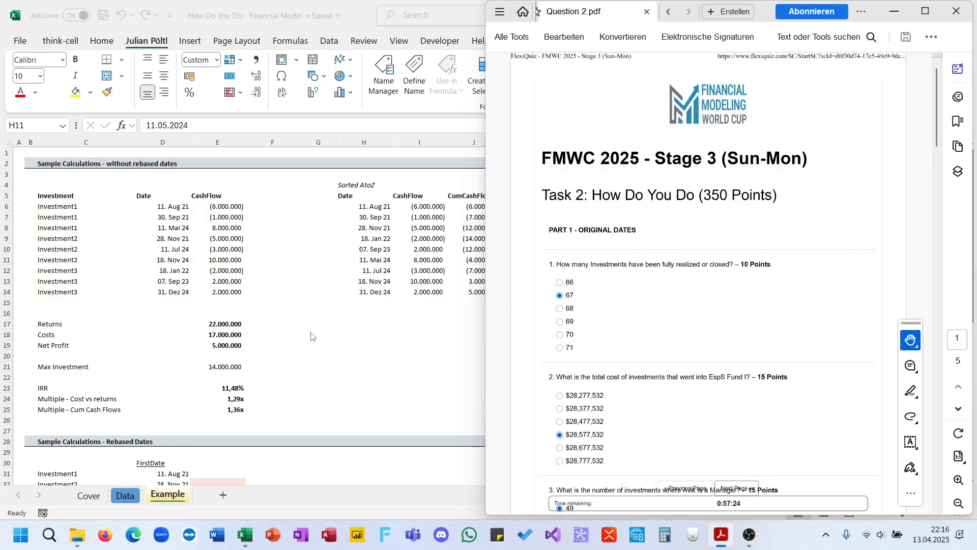
Step: Switch back to Excel and examine the Cash Flows table on the Data sheet from its first to its last row
key(alt+Tab)
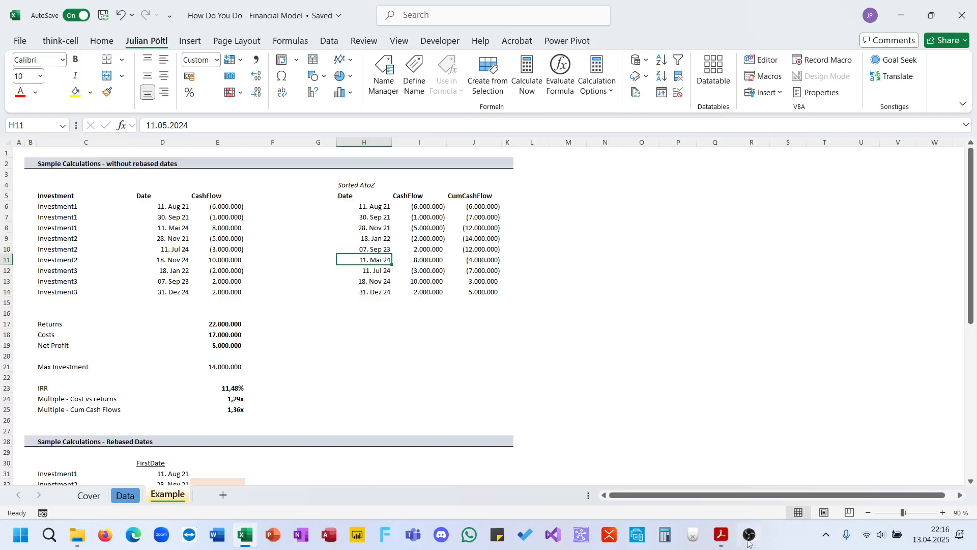
click(722, 535)
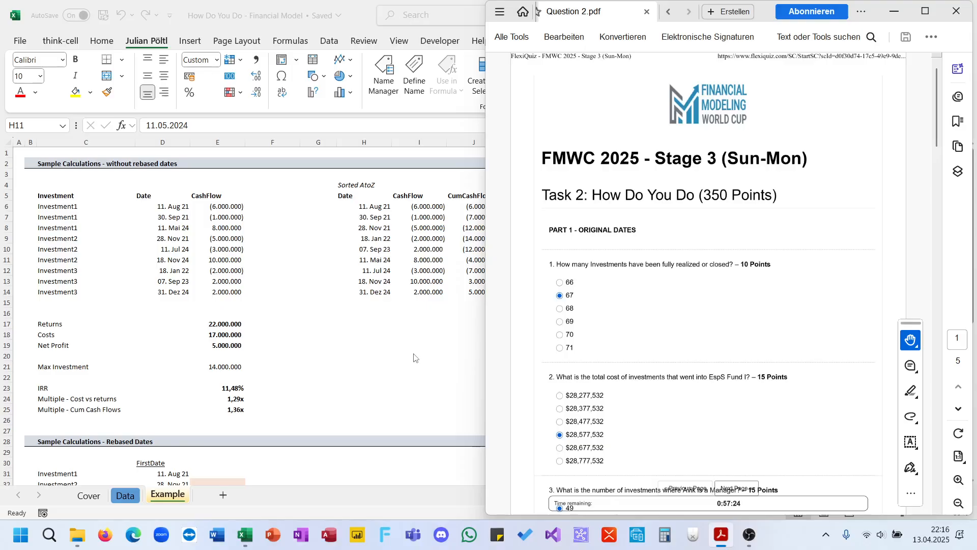
key(alt+Tab)
click(125, 495)
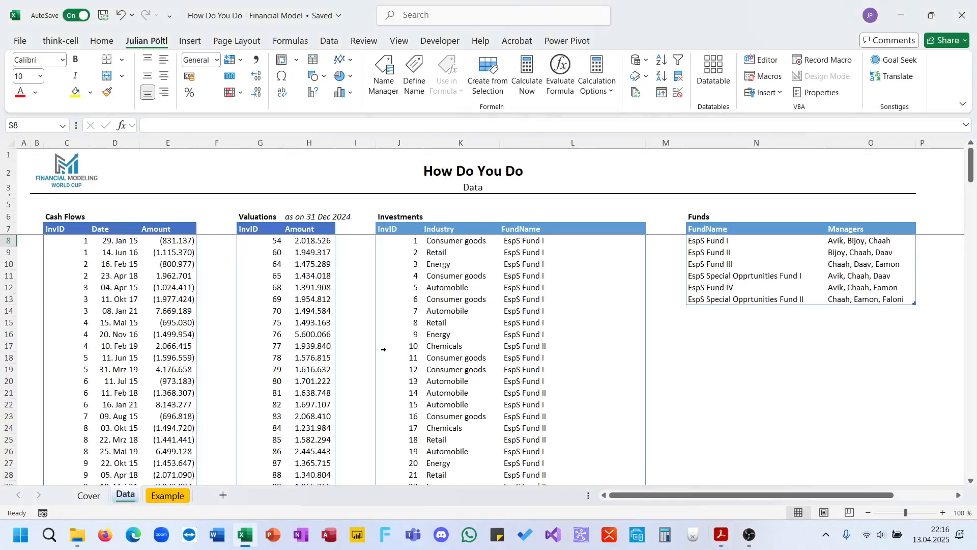
click(67, 239)
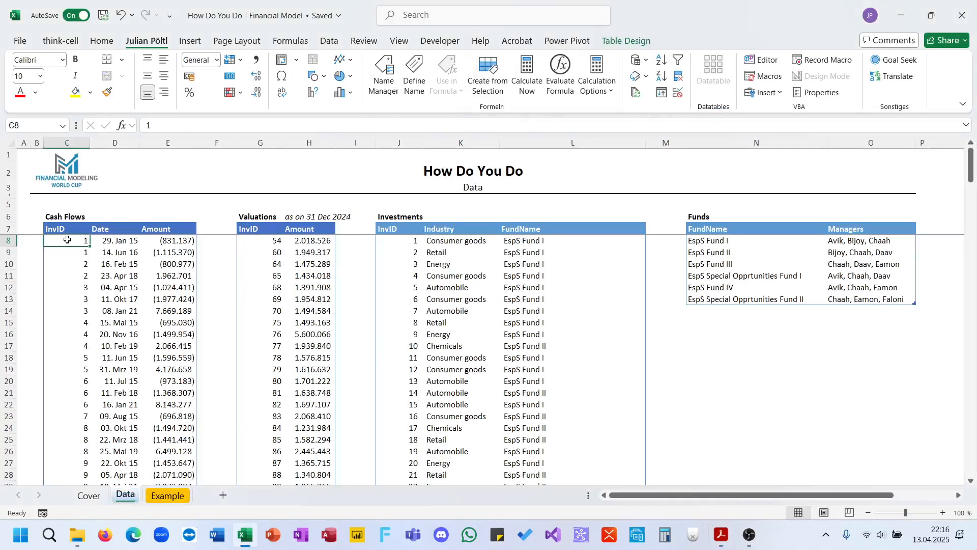
key(ctrl+shift+Down)
key(ctrl+Up)
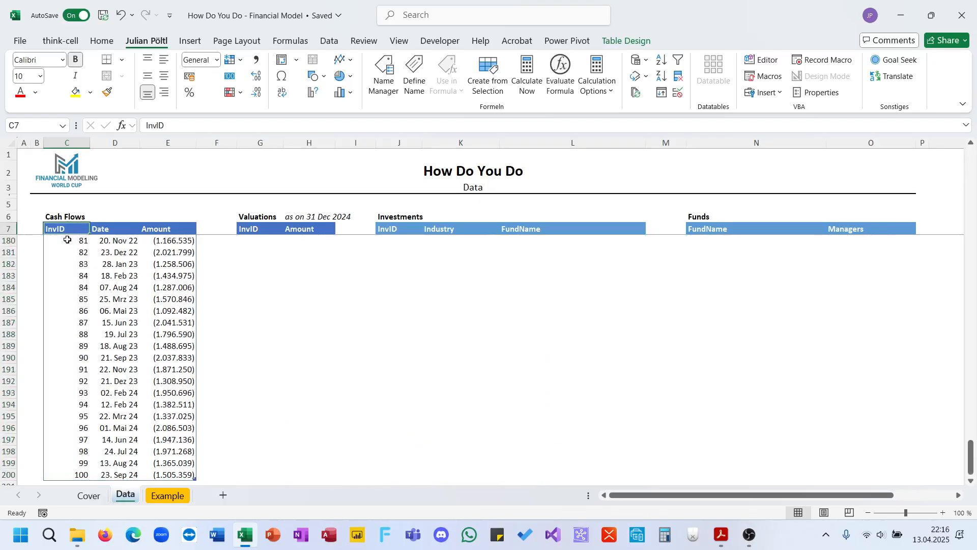
key(Right)
key(Right)
key(Down)
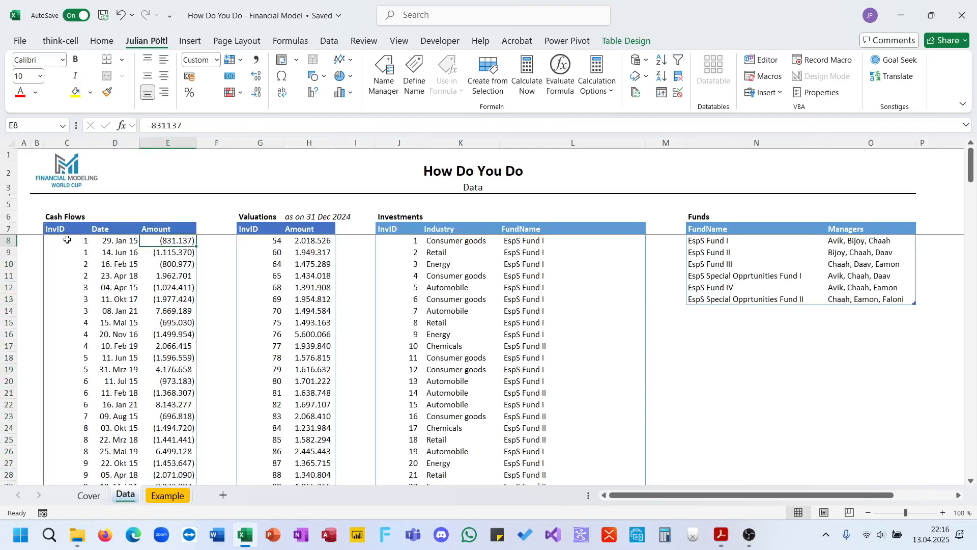
key(ctrl+Down)
key(Up)
key(Up)
key(Up)
key(Up)
key(ctrl+Up)
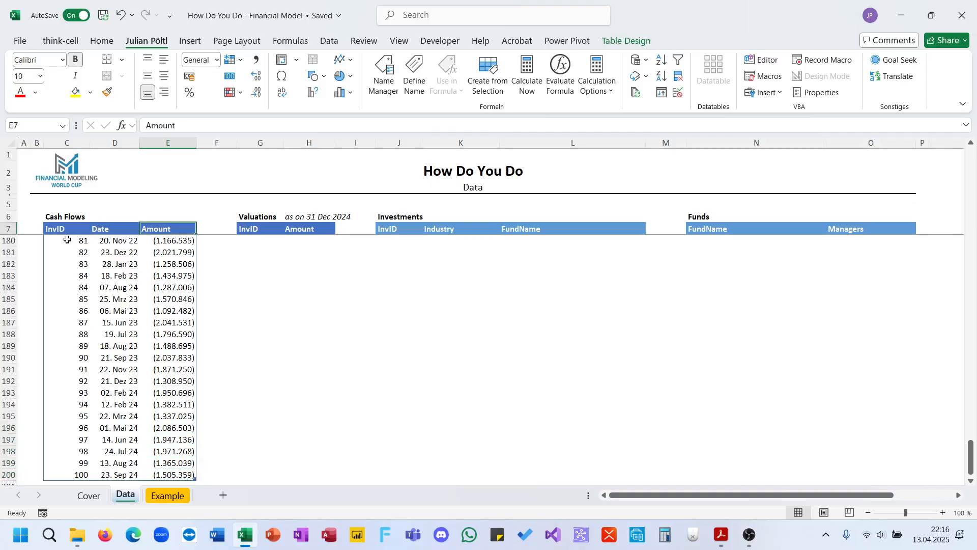
key(ctrl+Down)
key(ctrl+Up)
Step: Examine the Valuations table on the Data sheet and the valuation date above it
key(shift+Right)
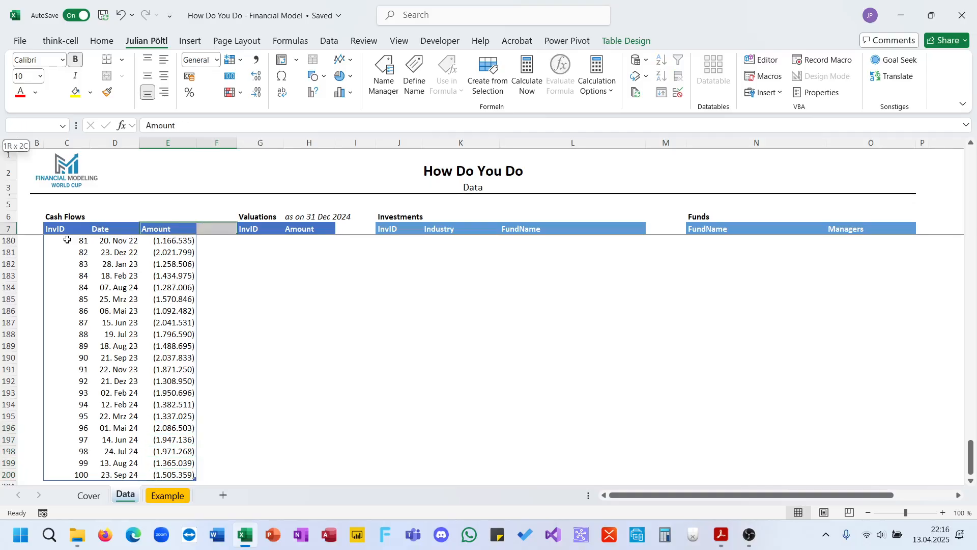
key(shift+Right)
key(ctrl+Right)
scroll(259, 276, up, 20)
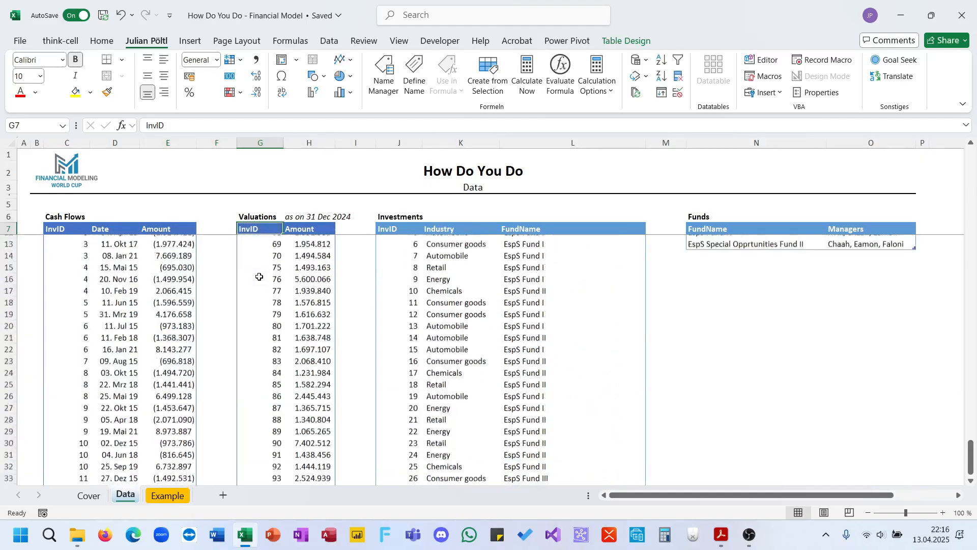
scroll(259, 276, up, 2)
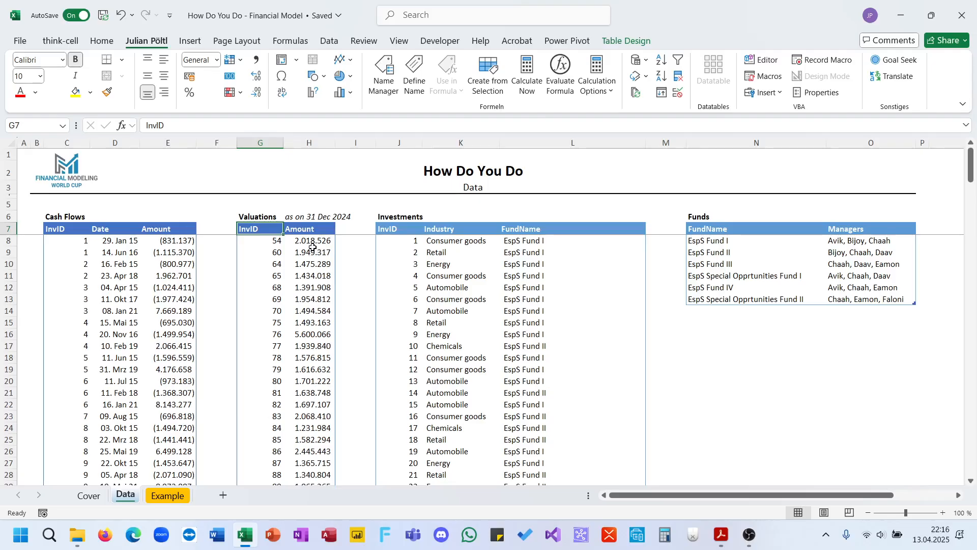
click(310, 218)
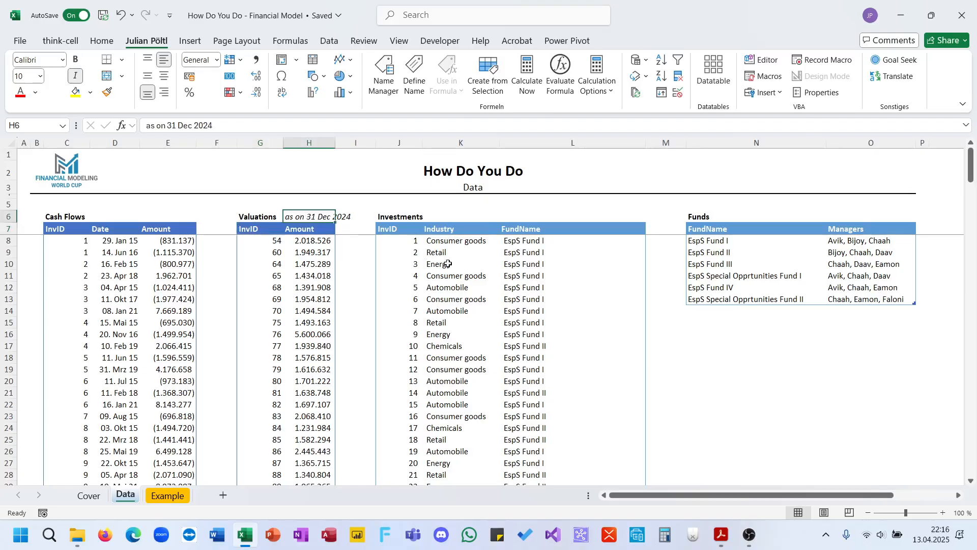
Step: Examine the Investments table's IDs, industries and fund names down to the last row, and the fund names in the Funds table
click(410, 242)
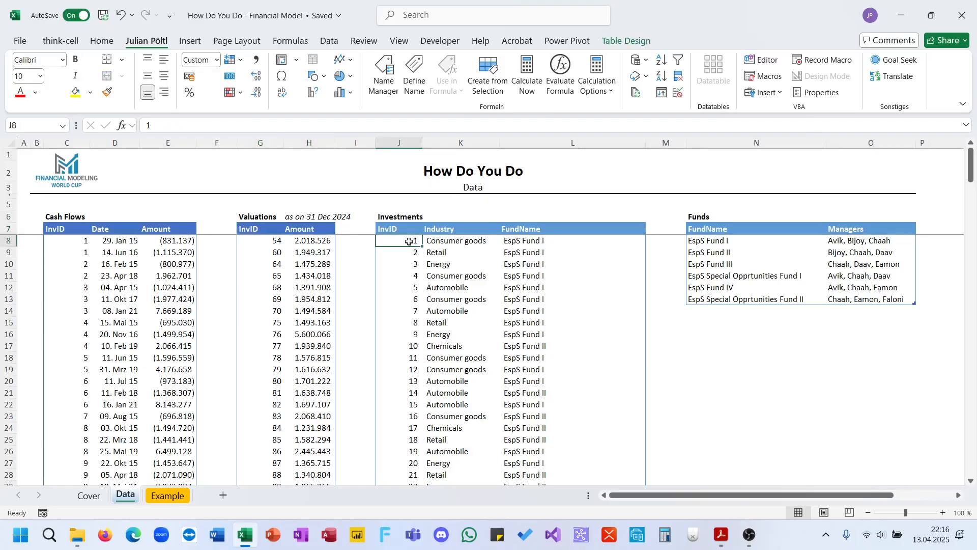
key(Down)
key(Right)
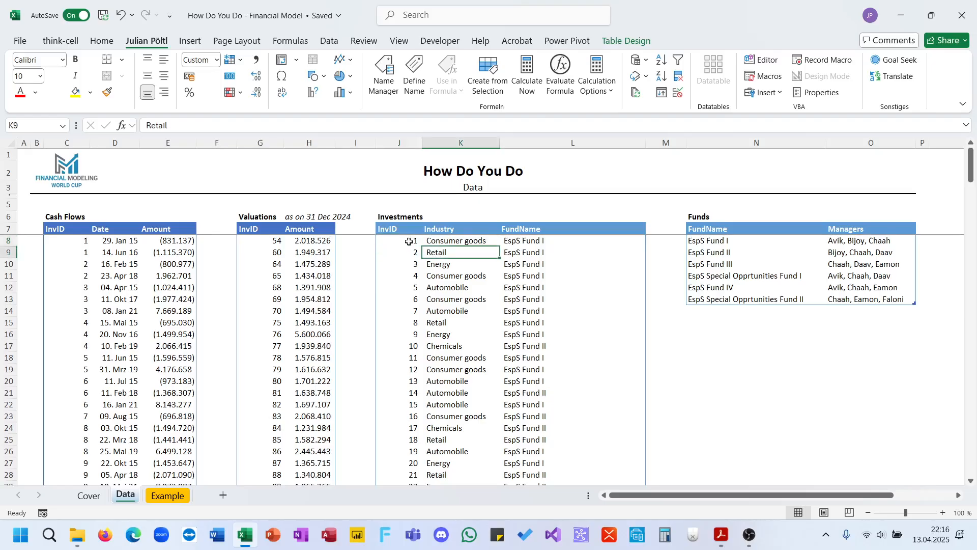
key(Up)
key(Right)
key(ctrl+Up)
key(ctrl+shift+Down)
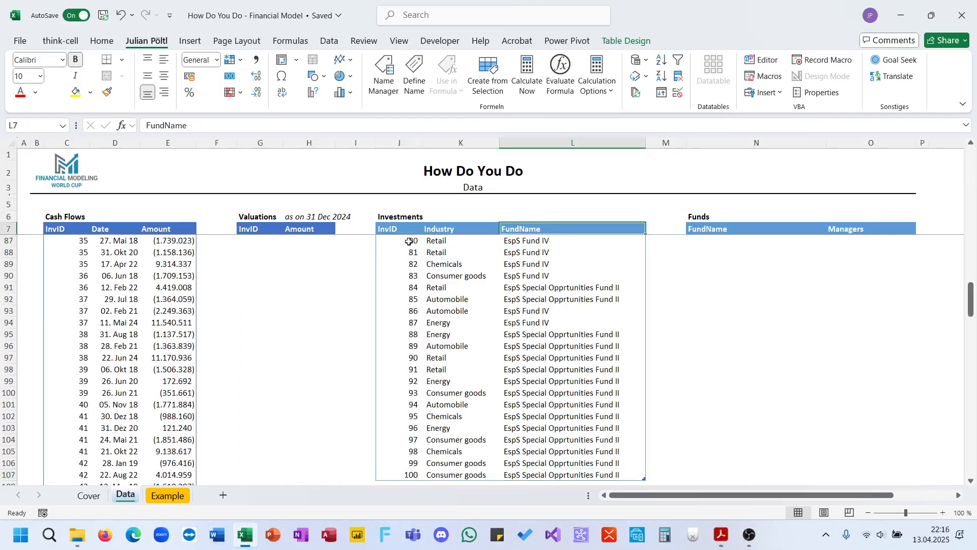
key(Left)
key(Left)
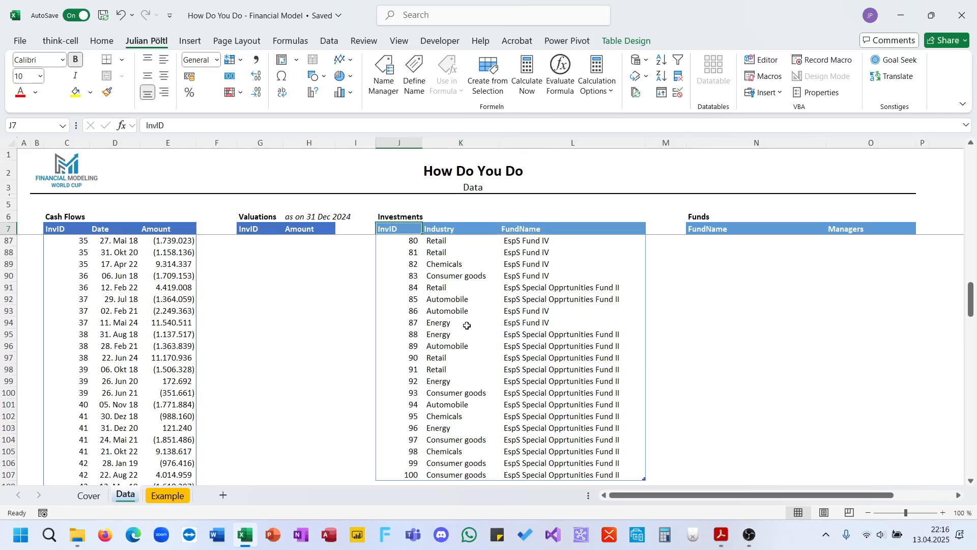
key(ctrl+Down)
key(ctrl+Up)
scroll(467, 325, up, 20)
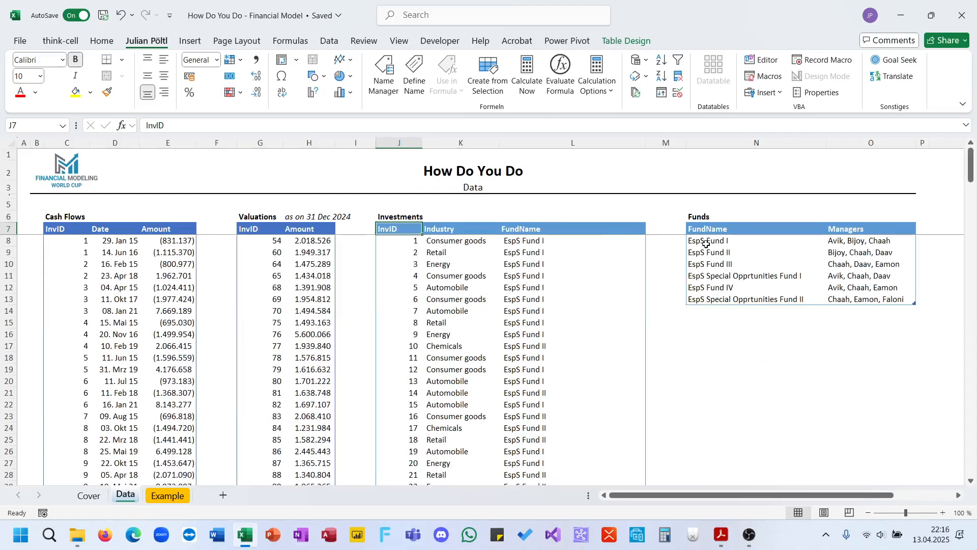
drag(706, 243, 725, 299)
click(431, 301)
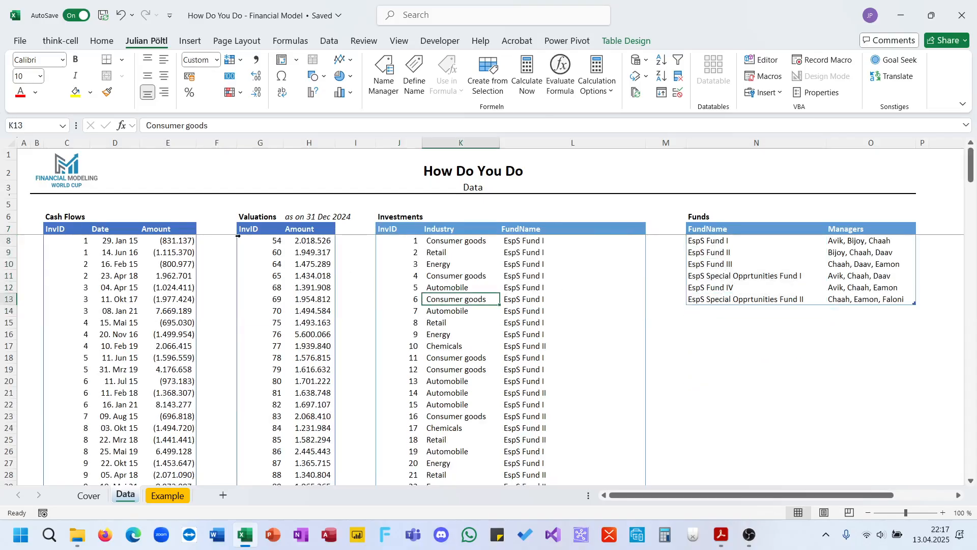
Step: Select all investment IDs in the Valuations table to check the count of unrealized investments
click(255, 240)
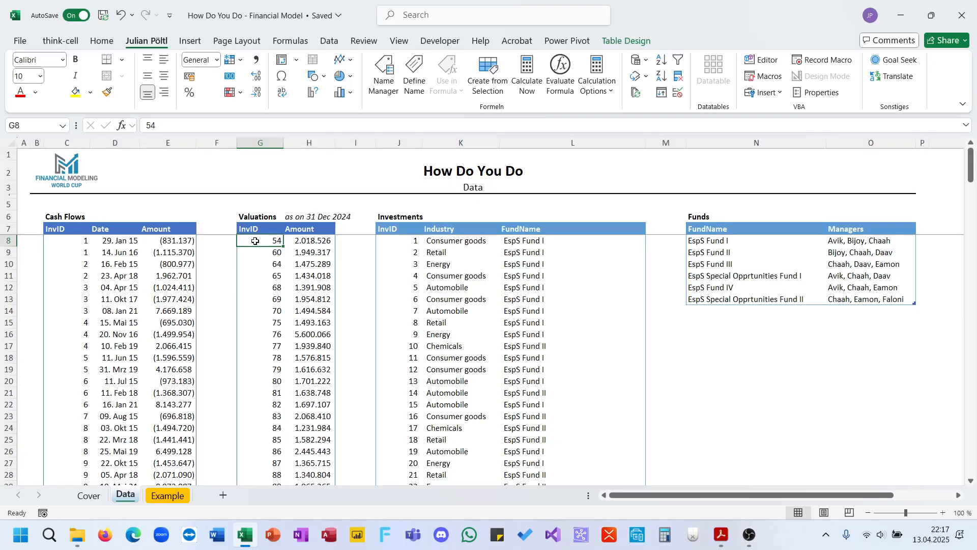
key(ctrl+shift+Down)
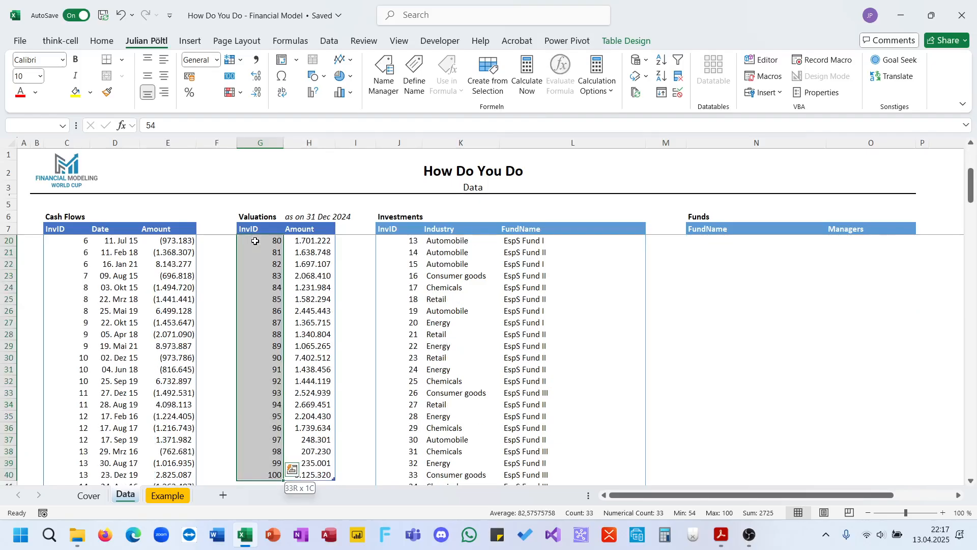
scroll(255, 241, down, 5)
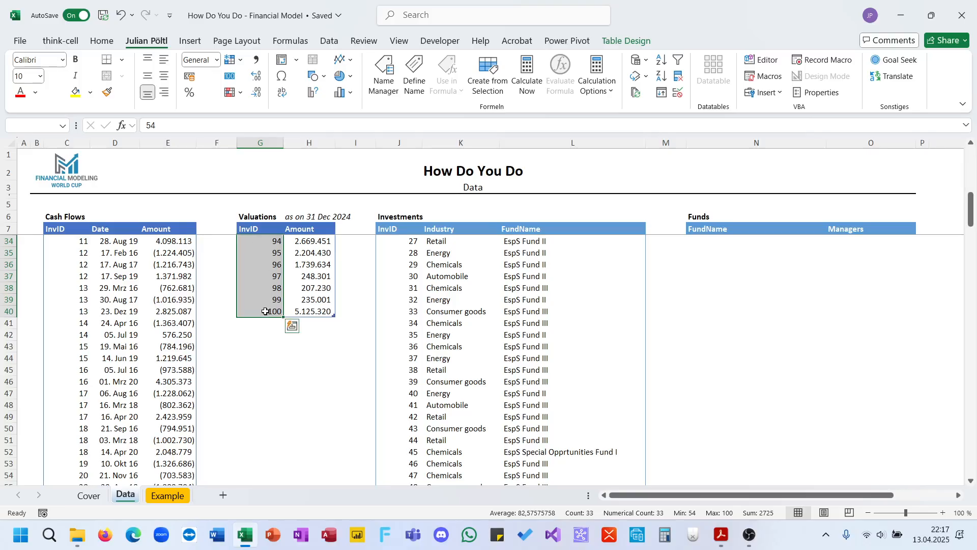
Step: Calculate the number of realized investments below the Valuations table with the formula =100-33 in cell G43
click(258, 347)
text(0)
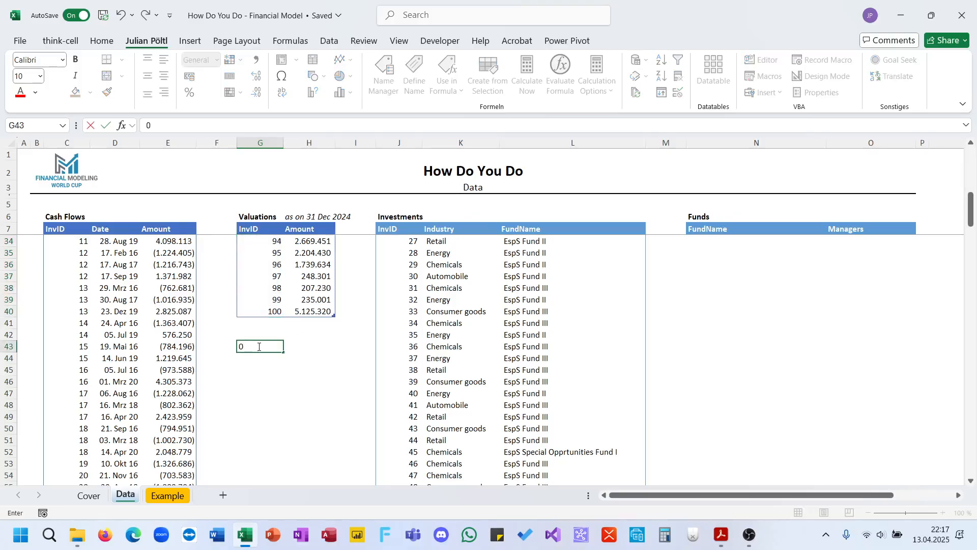
text(1=100)
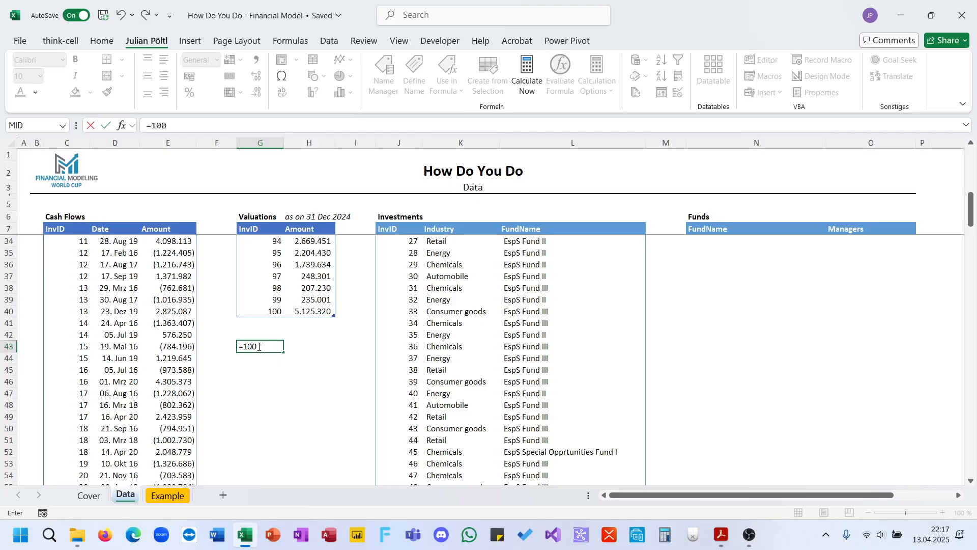
text(--)
key(Return)
Step: Select the investment IDs in the Valuations table again to recheck the count of unrealized investments
key(Up)
key(Up)
key(Up)
key(Up)
key(ctrl+shift+Up)
key(shift+Down)
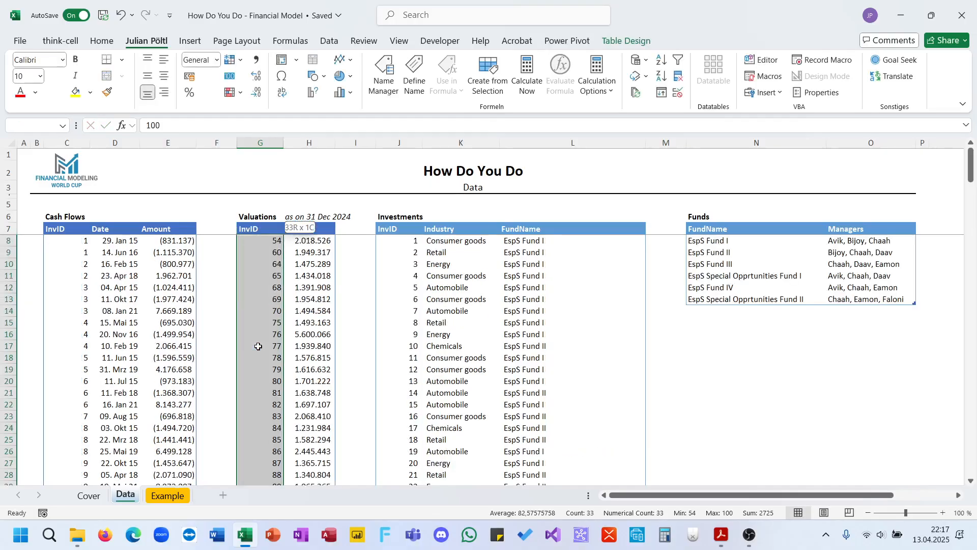
scroll(258, 346, down, 9)
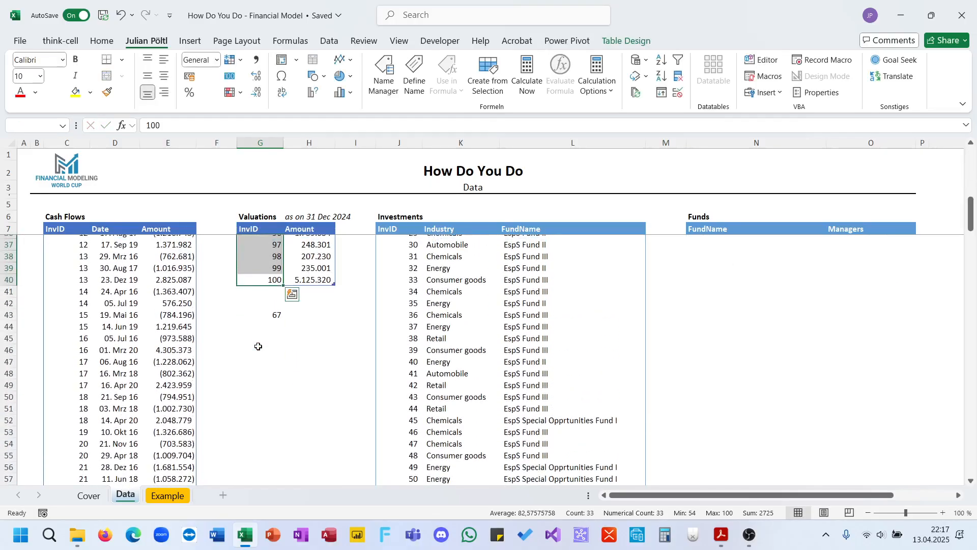
Step: Check question 1 in Question 2.pdf in Acrobat, and return to Excel to clear the calculation in cell G43
click(274, 316)
mouse_move(722, 535)
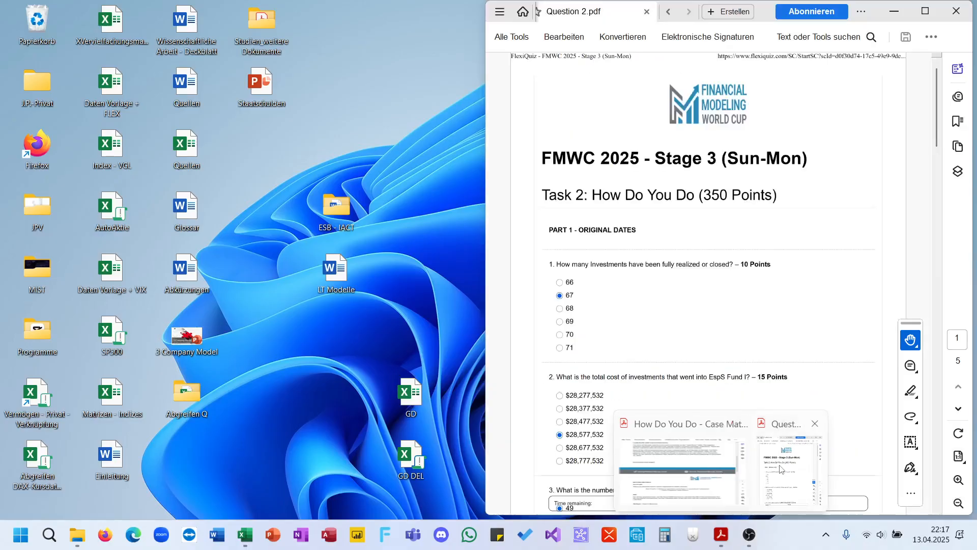
click(781, 469)
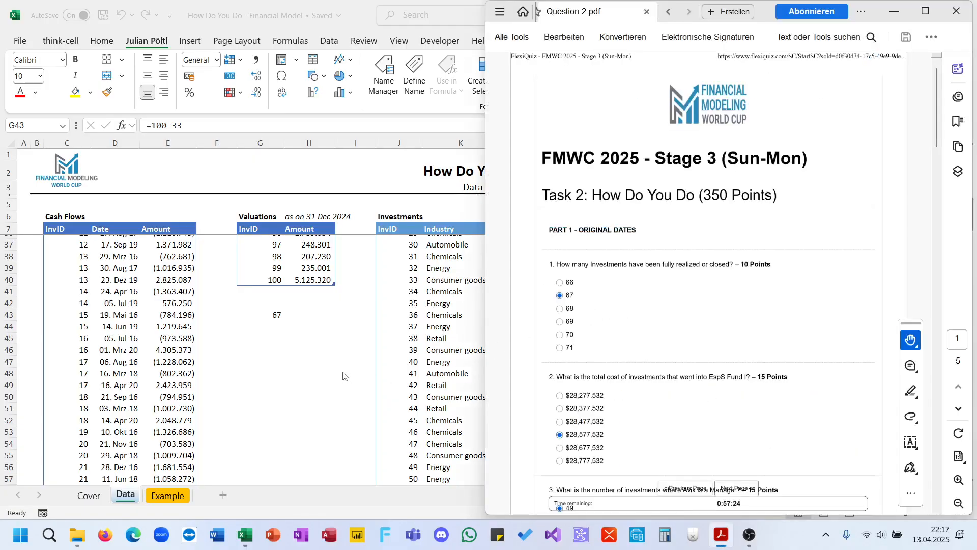
key(alt+Tab)
key(Delete)
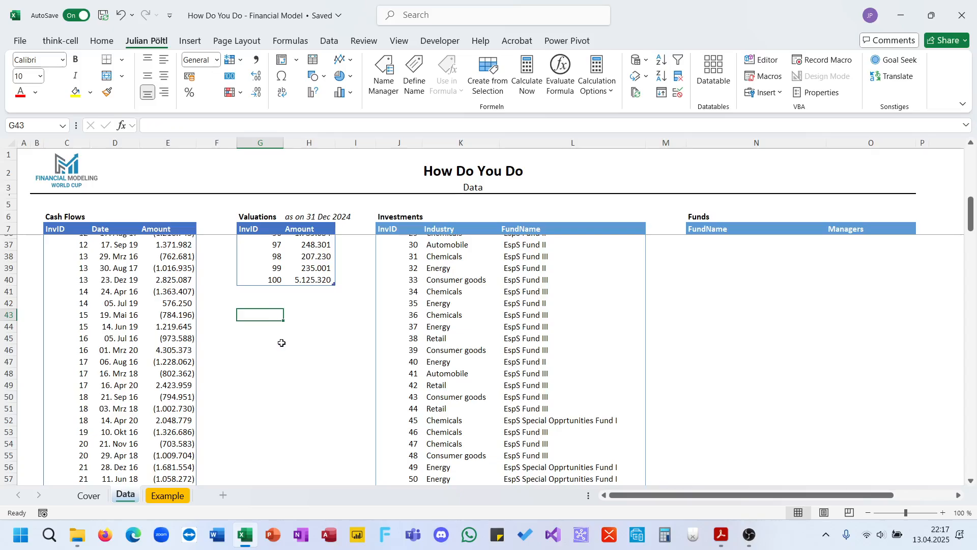
Step: Add a new worksheet and enter the label Q1 in cell A1 with the formula =100-33 in cell B1
scroll(282, 343, up, 10)
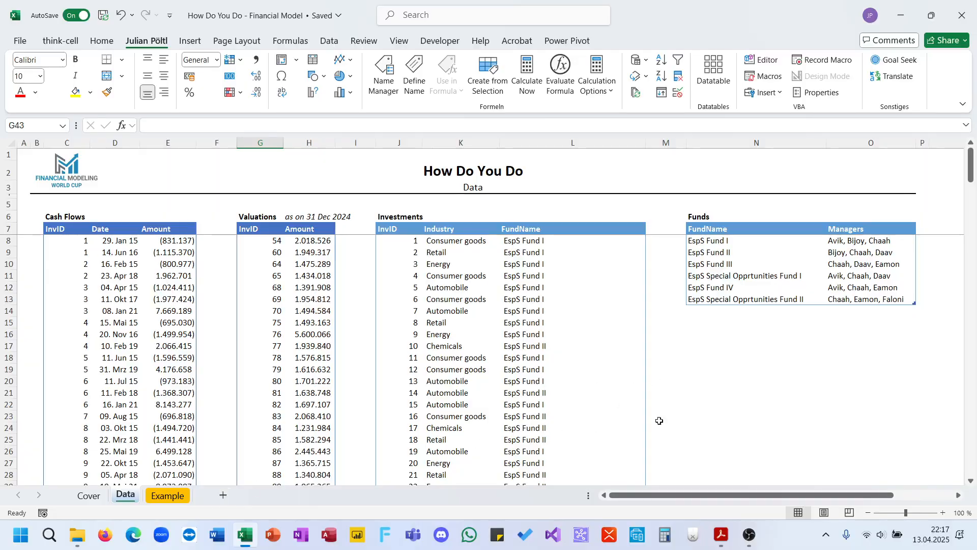
scroll(764, 375, right, 3)
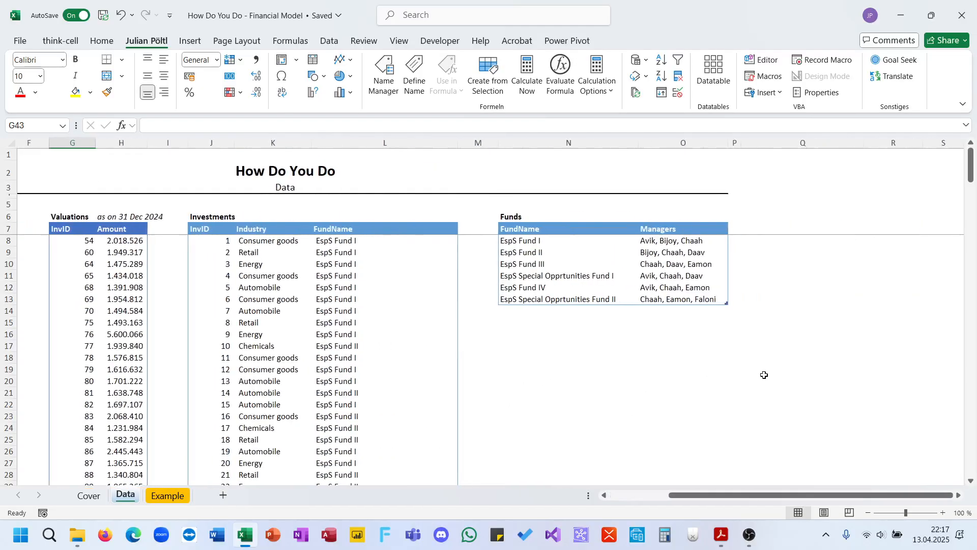
click(223, 496)
text(Q1)
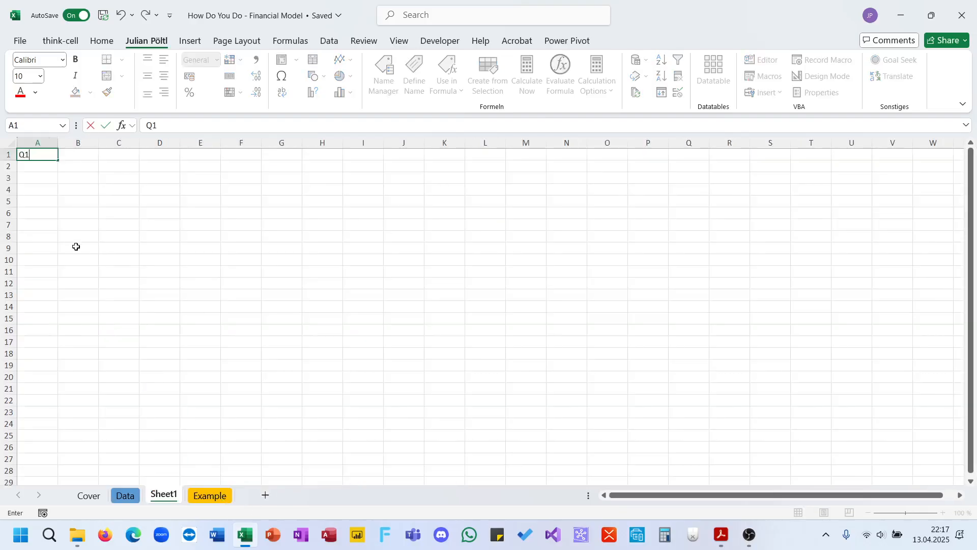
key(Tab)
text(0100)
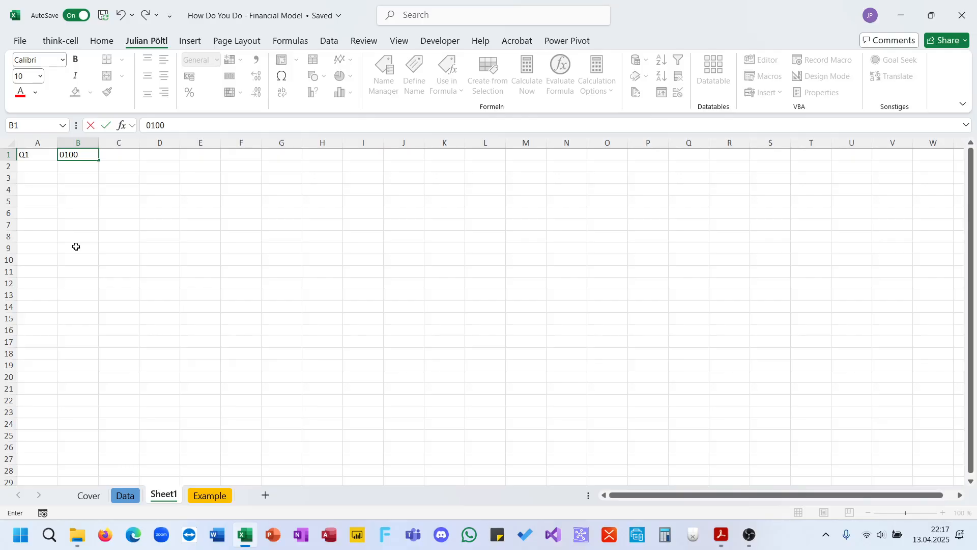
key(BackSpace)
key(BackSpace)
key(BackSpace)
key(BackSpace)
text(=100-33)
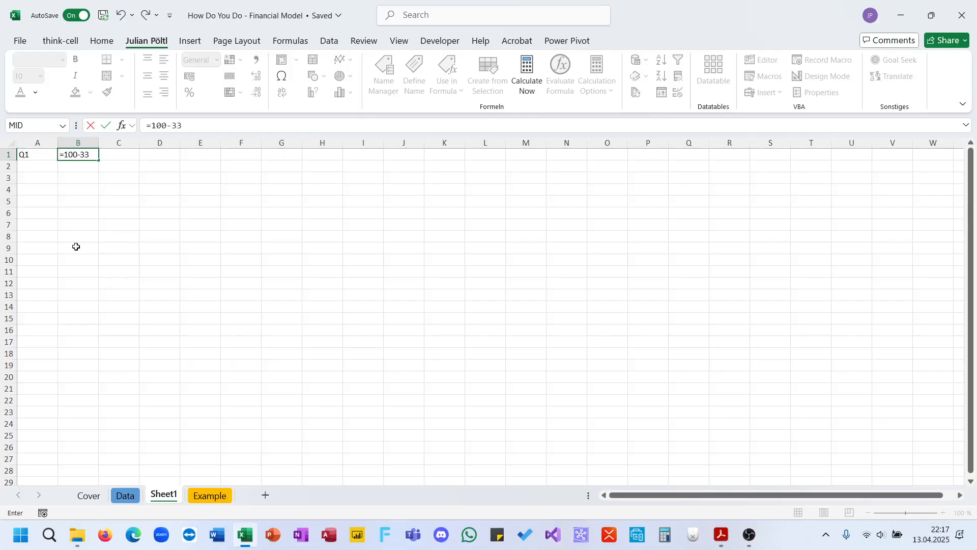
key(Return)
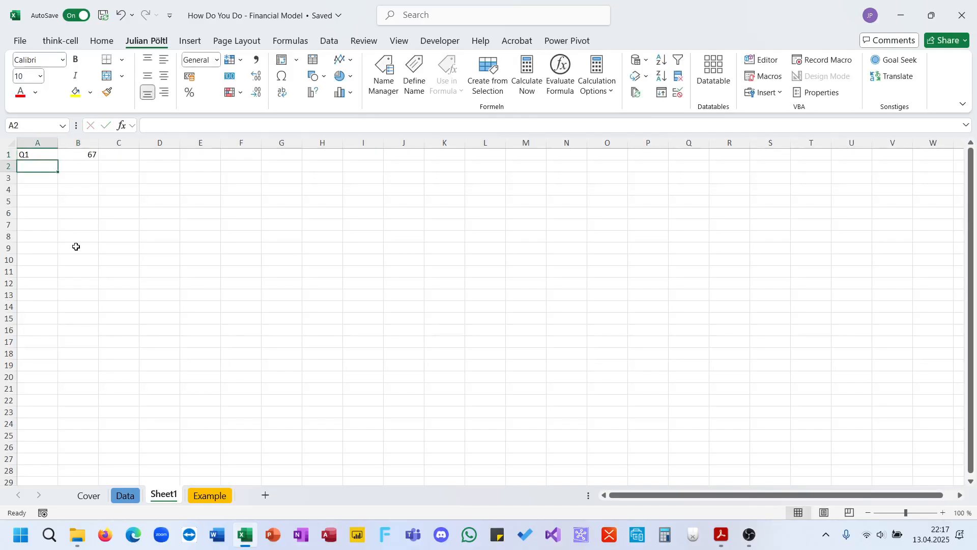
Step: Enter the label Q2 in cell A2 of Sheet1 and select the answer cell beside it
text(Q2)
key(Return)
key(Up)
key(Right)
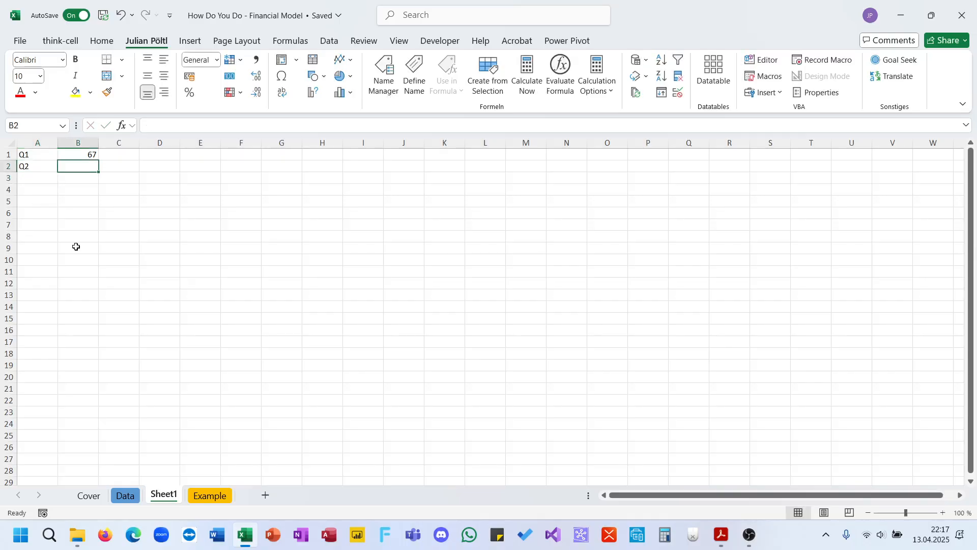
click(122, 497)
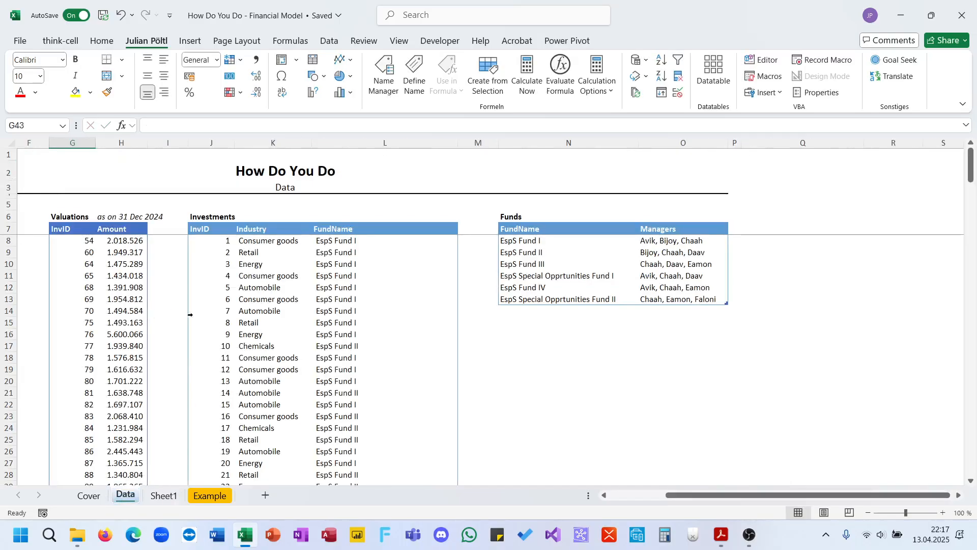
scroll(200, 308, up, 4)
scroll(165, 346, left, 4)
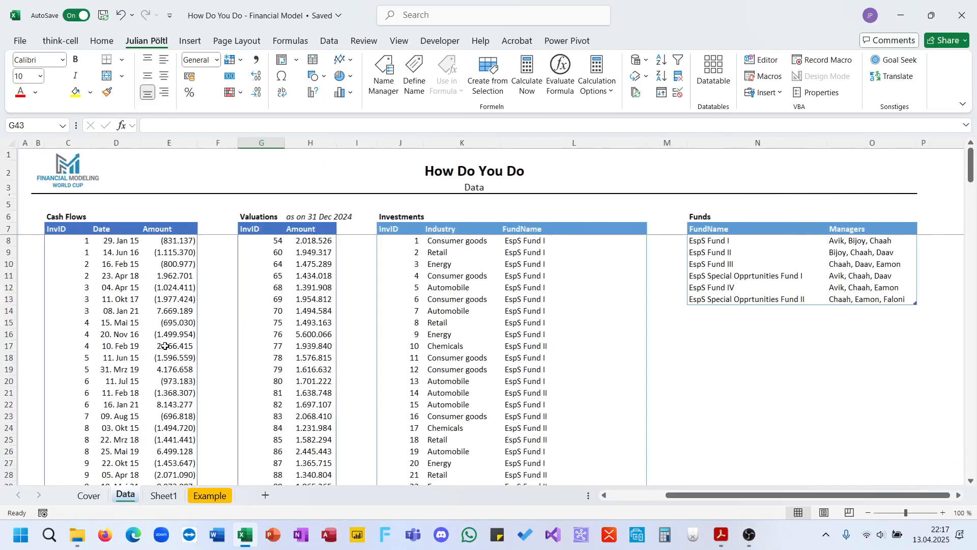
click(164, 495)
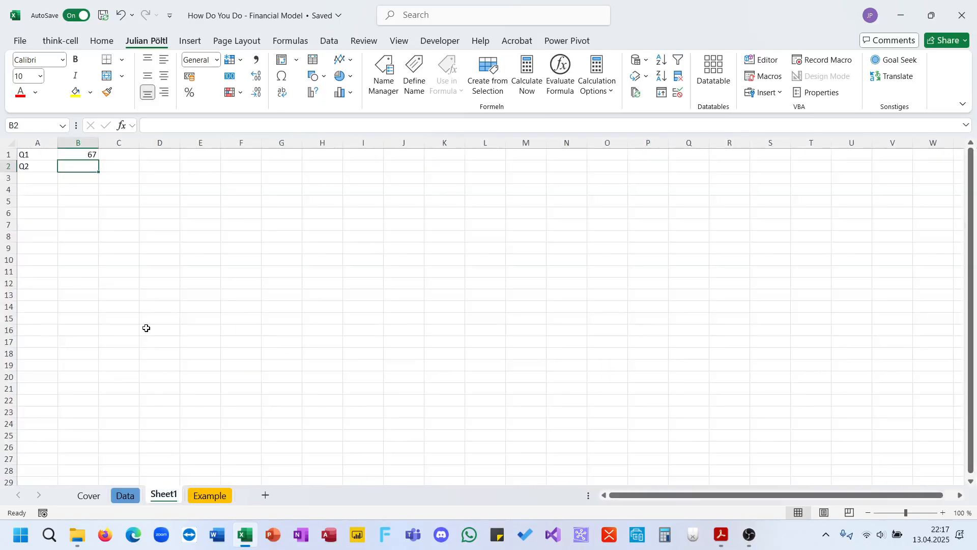
text(=FILTER()
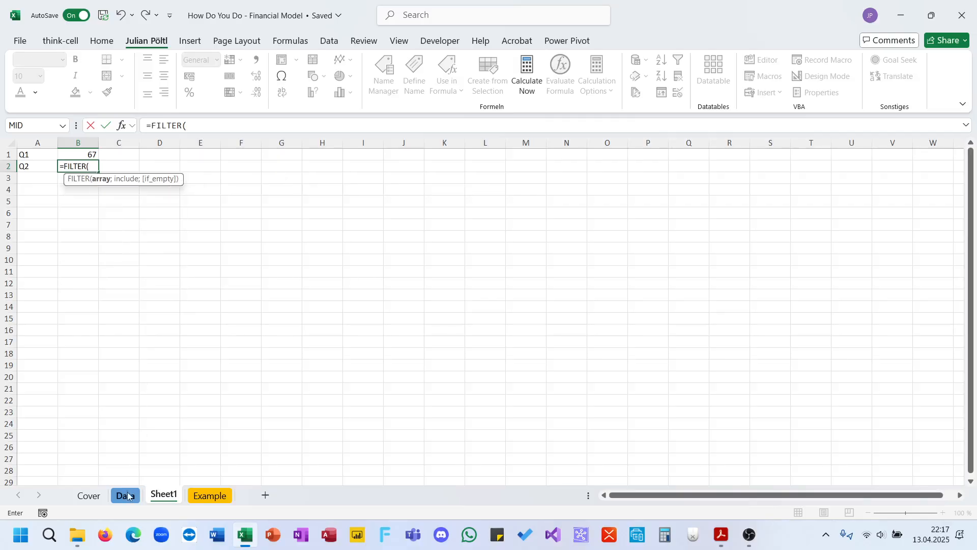
click(128, 495)
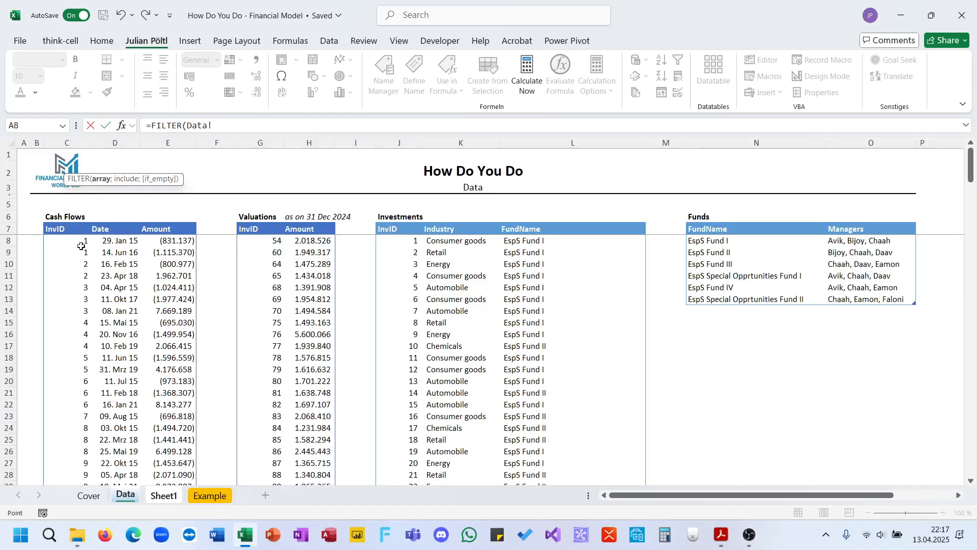
key(Escape)
Step: Select the entire Cash Flows table on the Data sheet, including its header row
click(126, 495)
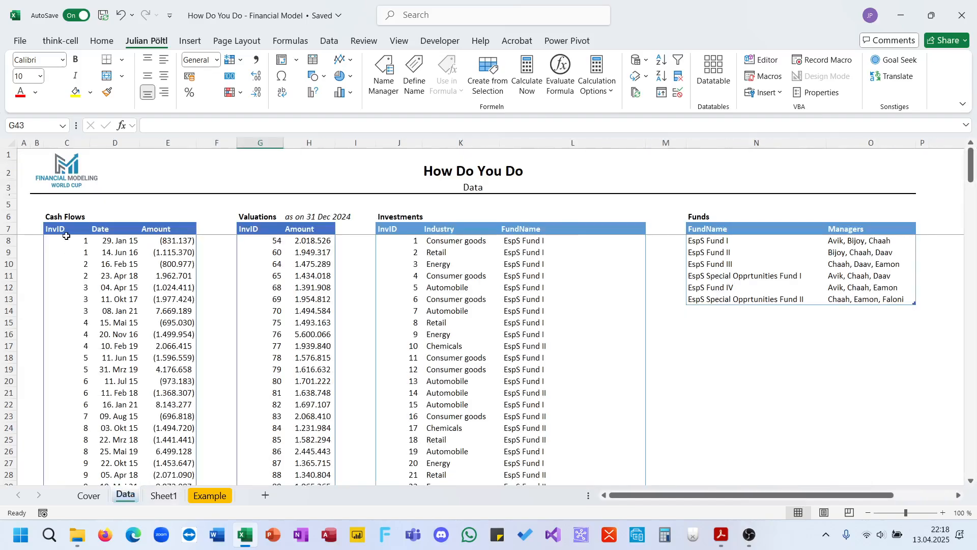
click(65, 230)
key(ctrl+shift+Right)
key(ctrl+shift+Down)
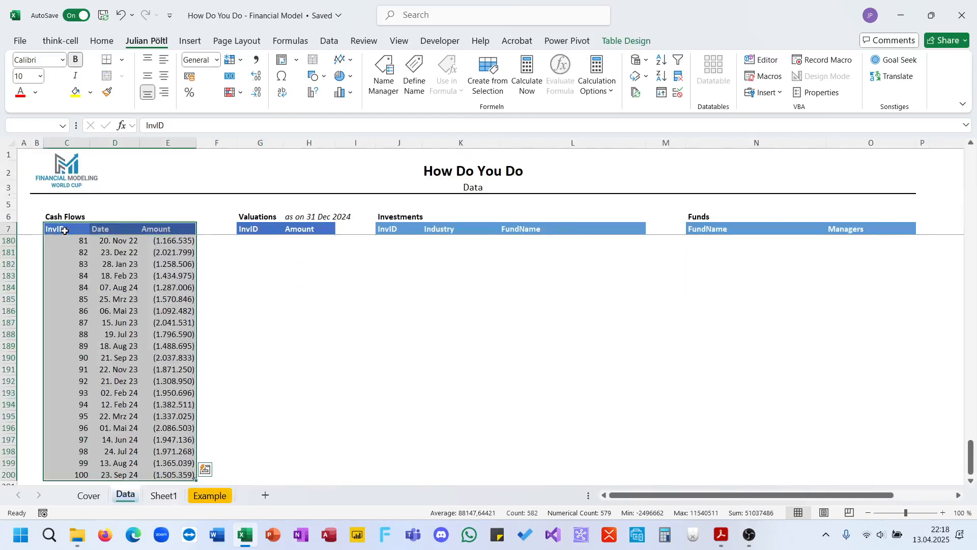
scroll(172, 294, up, 20)
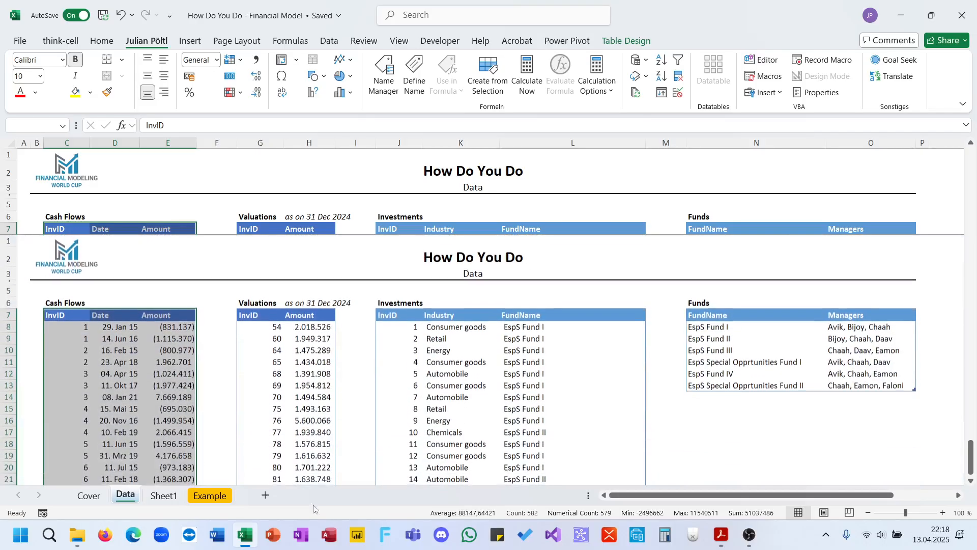
Step: Add a new worksheet after the Data sheet and name it Merge
click(266, 494)
double_click(154, 496)
text(M)
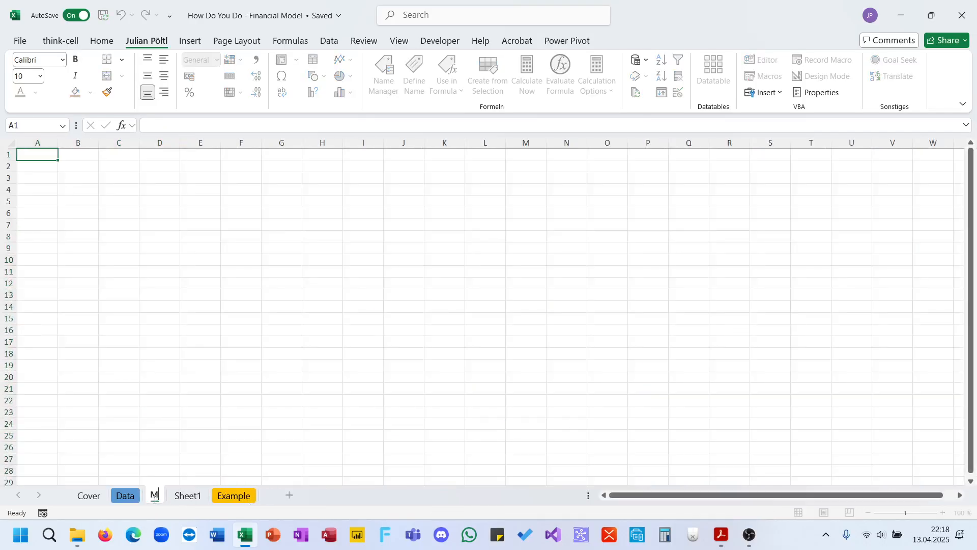
text(erge)
key(Return)
click(148, 438)
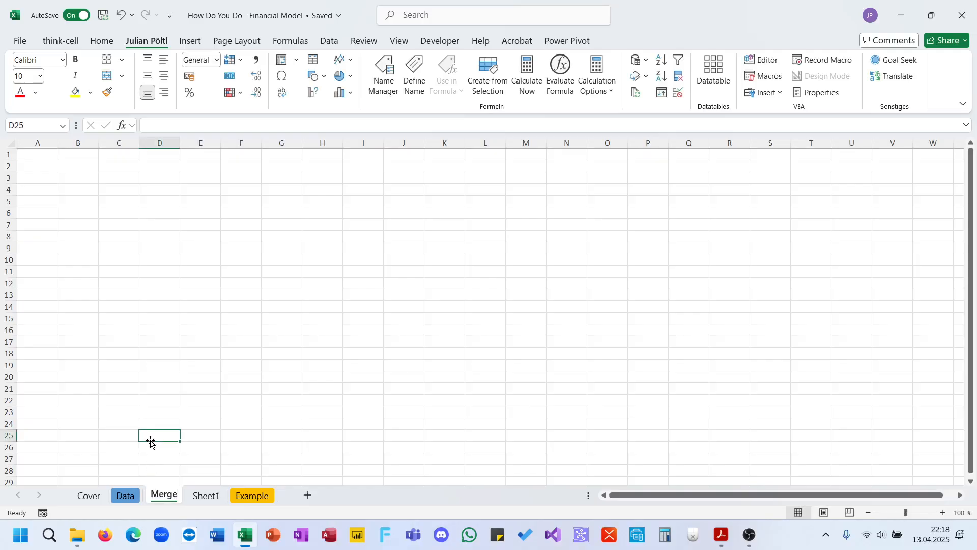
Step: Copy the selected Cash Flows table from the Data sheet and paste it as values at cell A1 of the Merge sheet
click(124, 496)
key(ctrl+c)
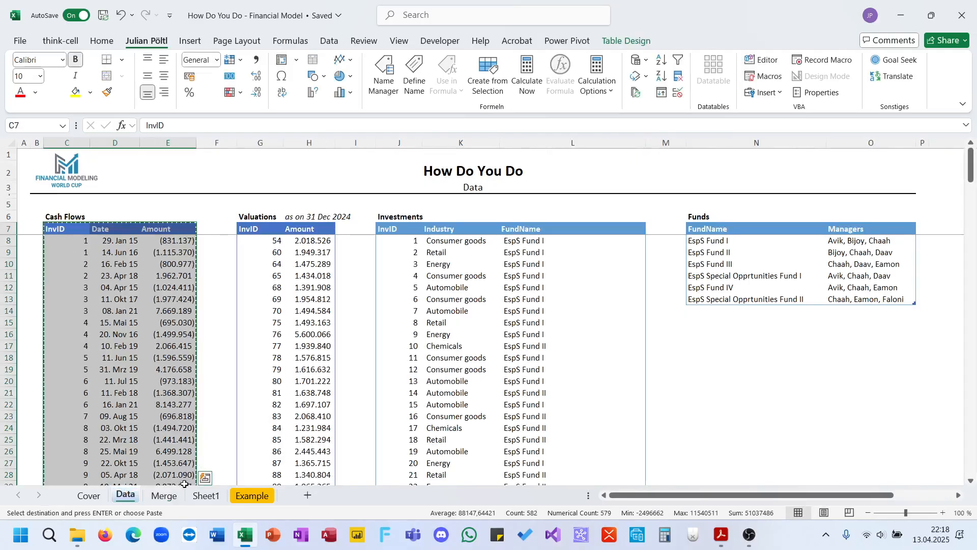
click(164, 495)
click(31, 153)
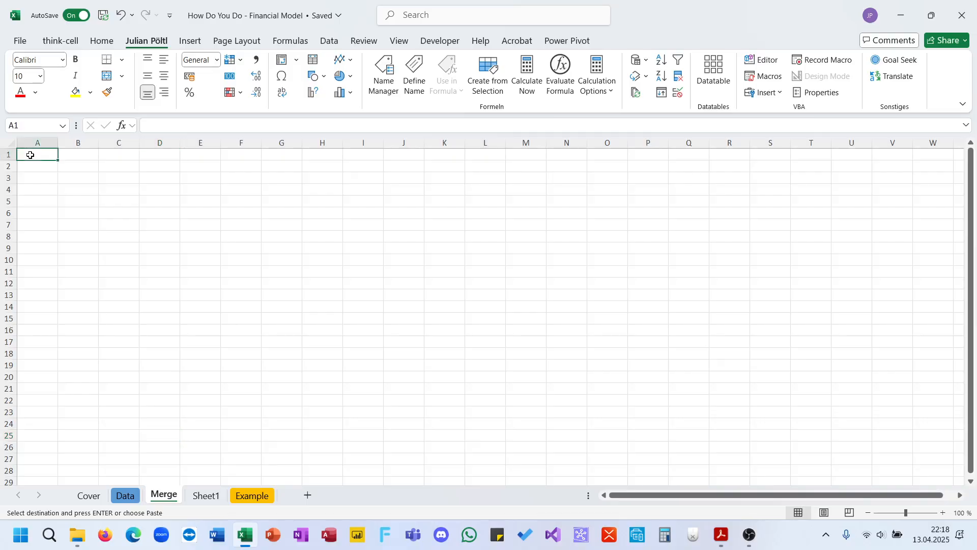
key(ctrl+v)
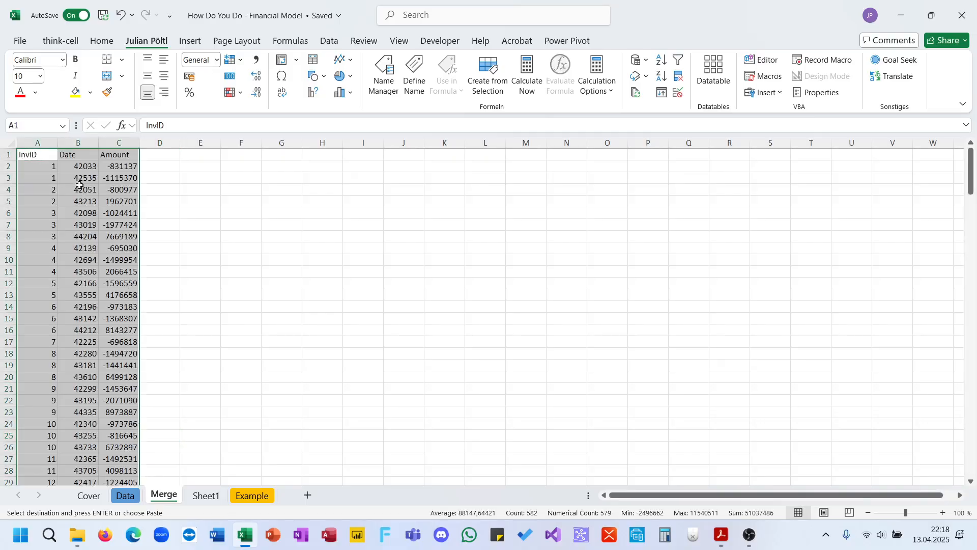
Step: Format the Amount column with thousands separators and two decimals, and the Date column as Short Date
click(118, 143)
key(ctrl+shift+1)
click(86, 141)
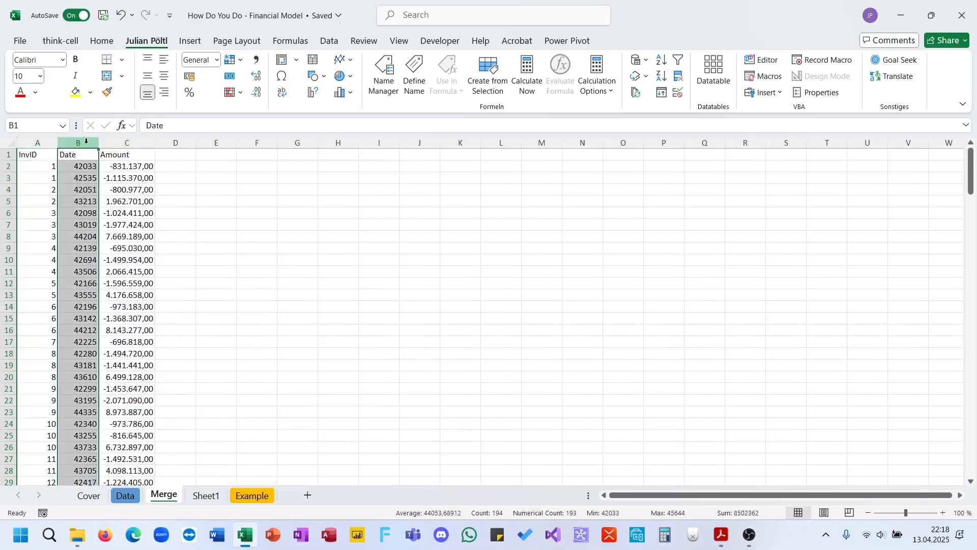
key(alt+n)
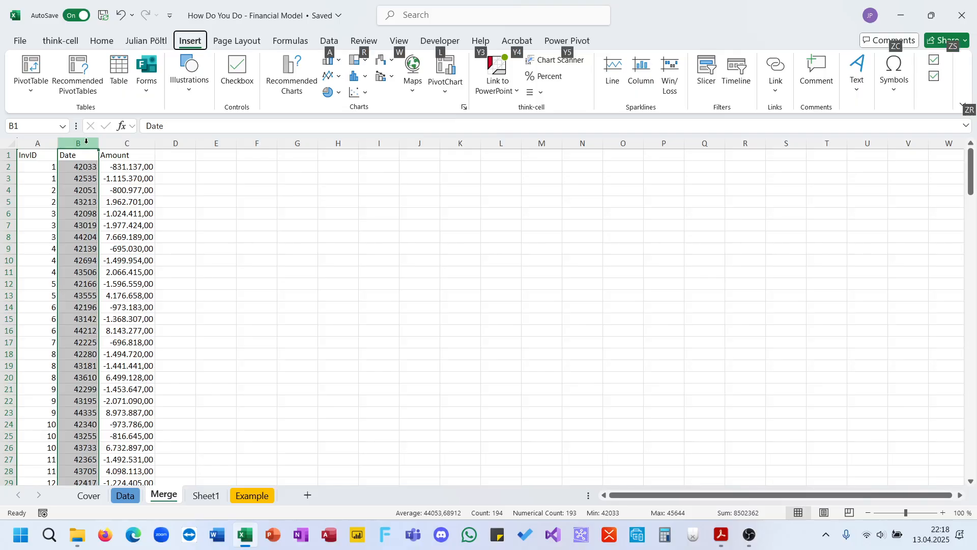
key(Escape)
key(alt+h)
text(ns)
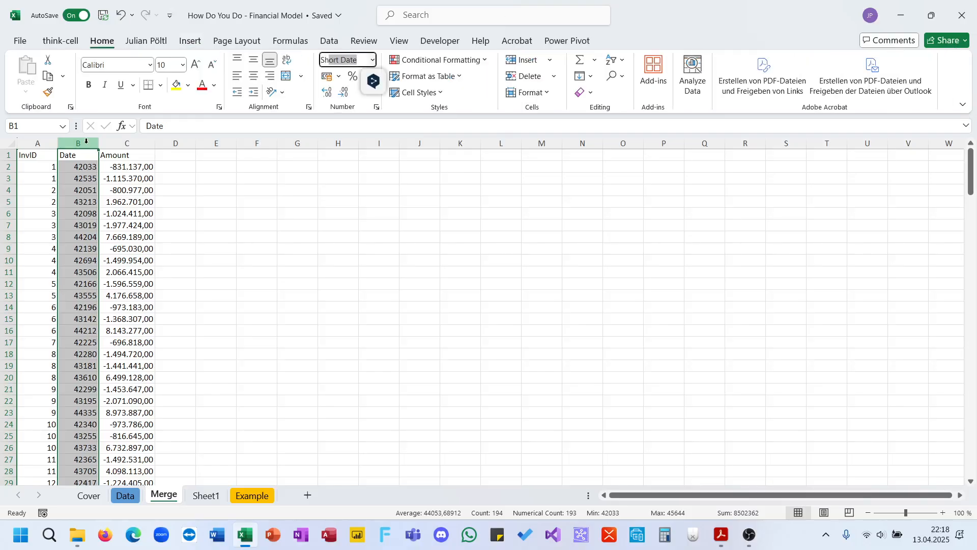
key(Return)
Step: Copy the Valuations table's IDs and amounts from the Data sheet and paste them as values below the cash flows at cell A195 of Merge
click(36, 256)
key(ctrl+Down)
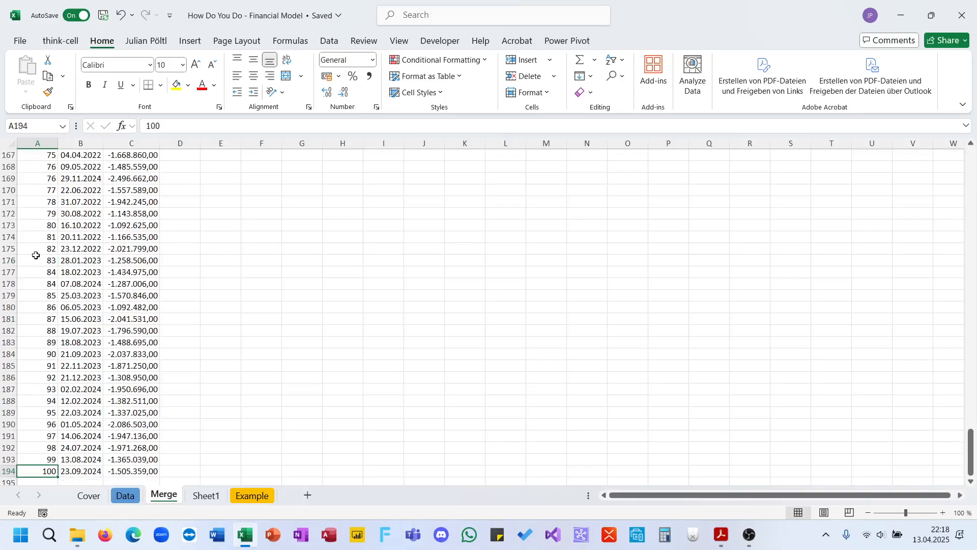
click(125, 496)
click(267, 239)
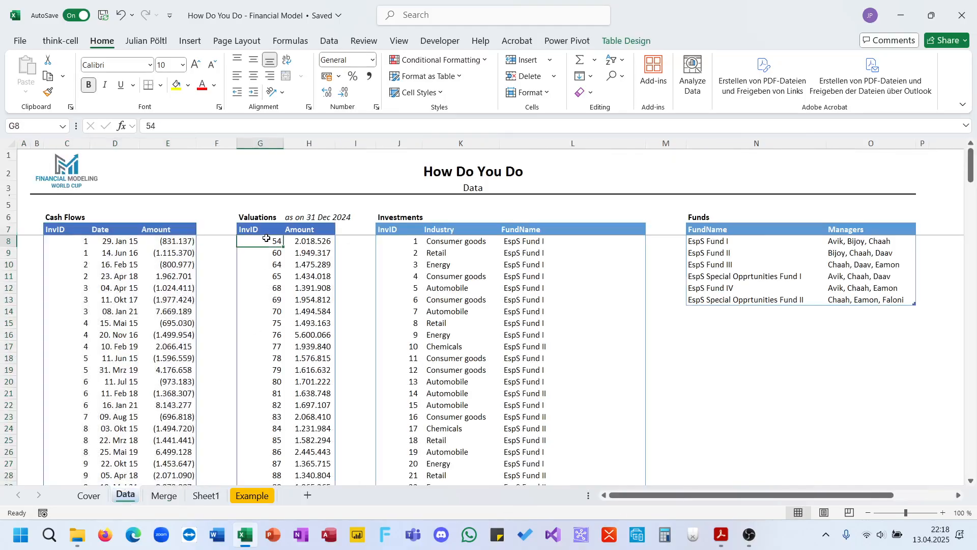
key(ctrl+shift+Right)
key(ctrl+shift+Down)
key(ctrl+c)
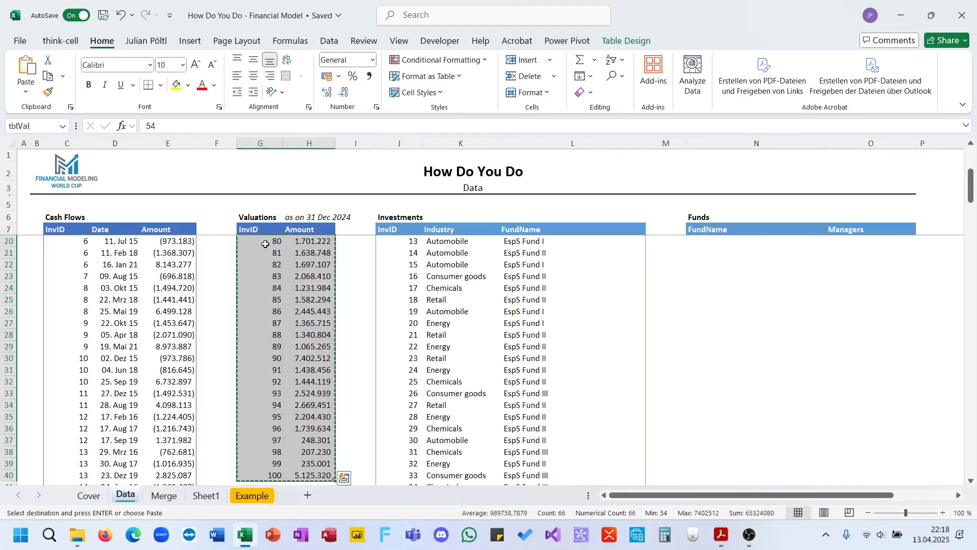
click(164, 495)
scroll(46, 391, down, 3)
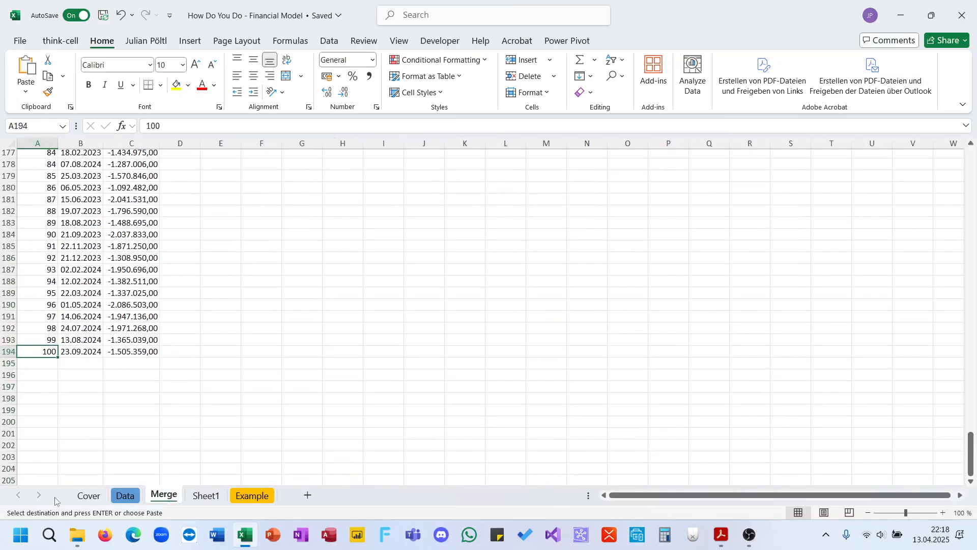
click(45, 361)
key(ctrl+v)
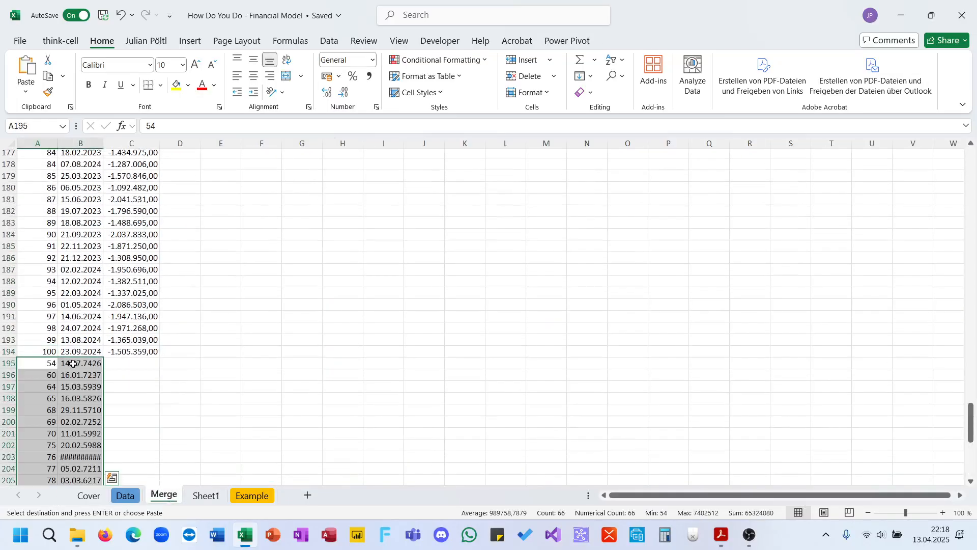
Step: Move the valuation amounts starting at B195 into column C from C195, formatted with thousands separators and two decimals
click(67, 362)
key(ctrl+shift+Down)
key(ctrl+c)
scroll(73, 364, up, 6)
key(Right)
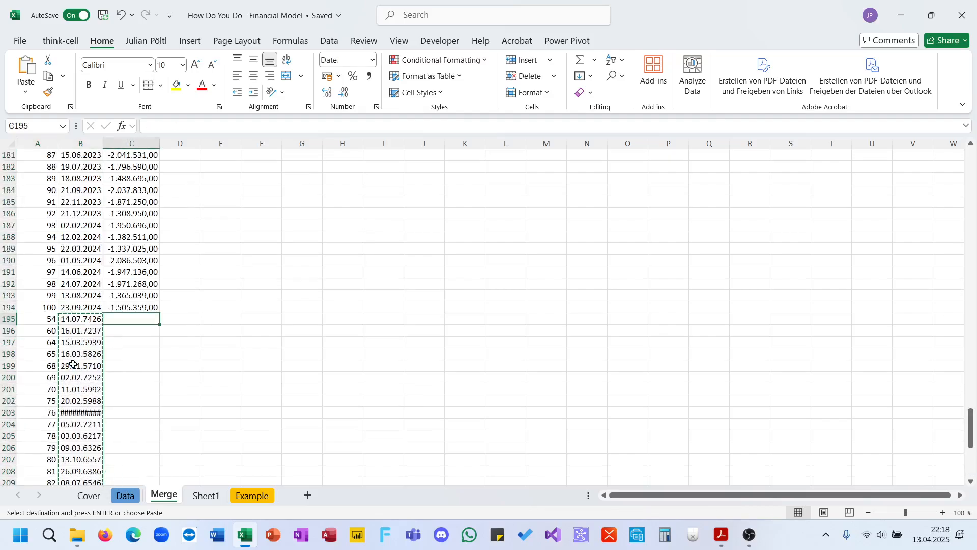
key(ctrl+v)
key(ctrl+shift+1)
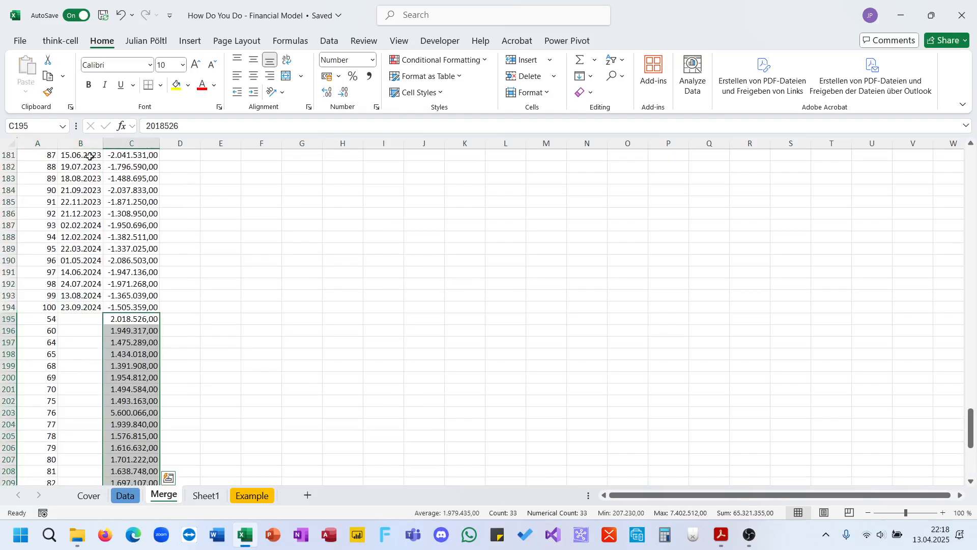
Step: Apply the Short Date format to the whole Date column B
click(81, 143)
key(alt)
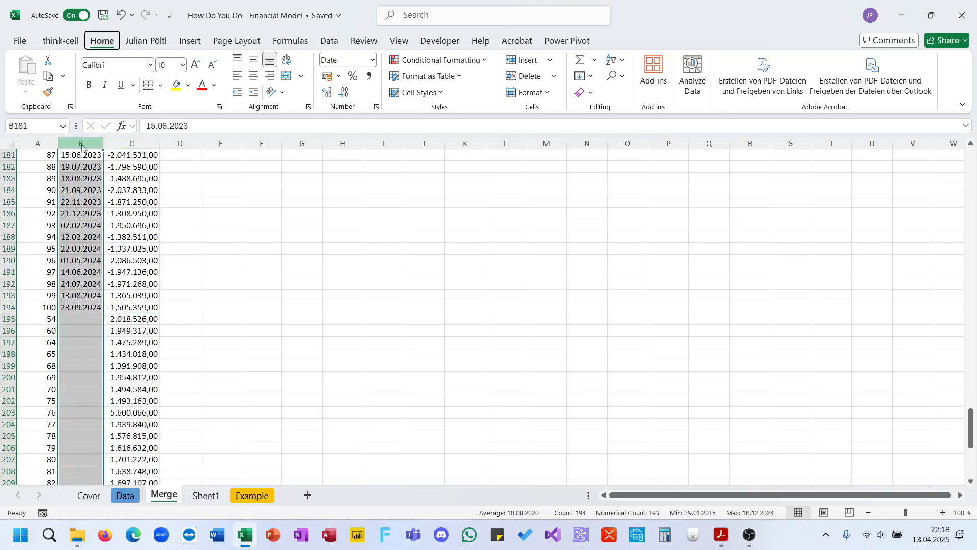
key(n)
key(Escape)
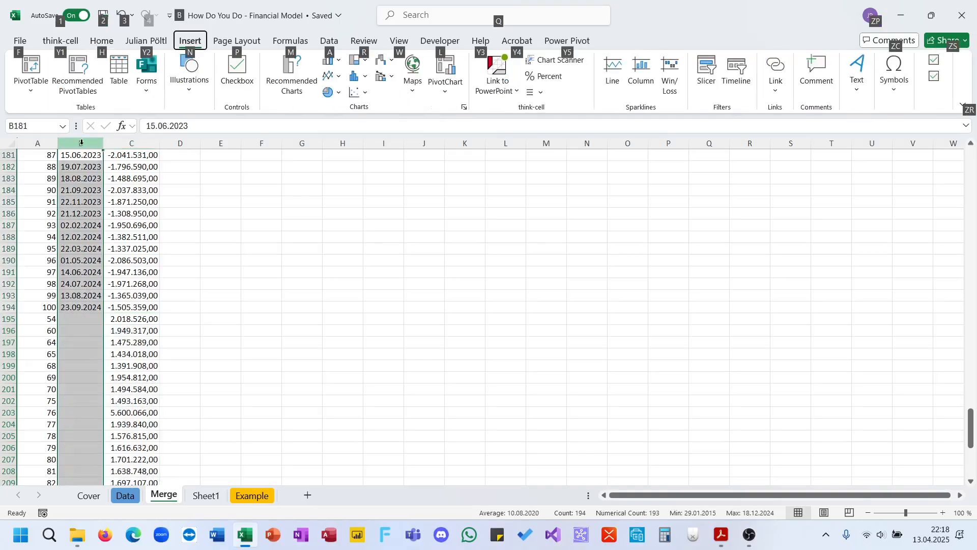
key(Escape)
key(alt)
text(hnsh)
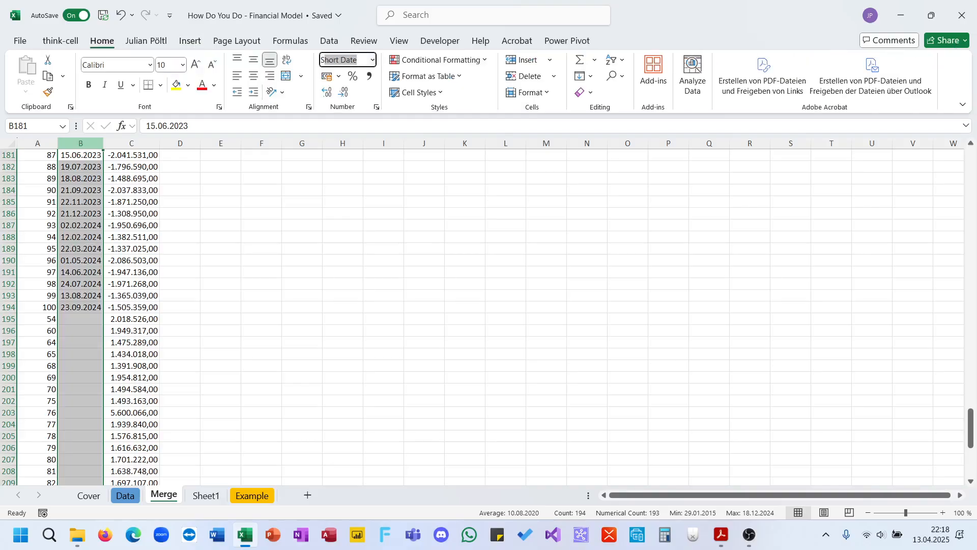
key(Return)
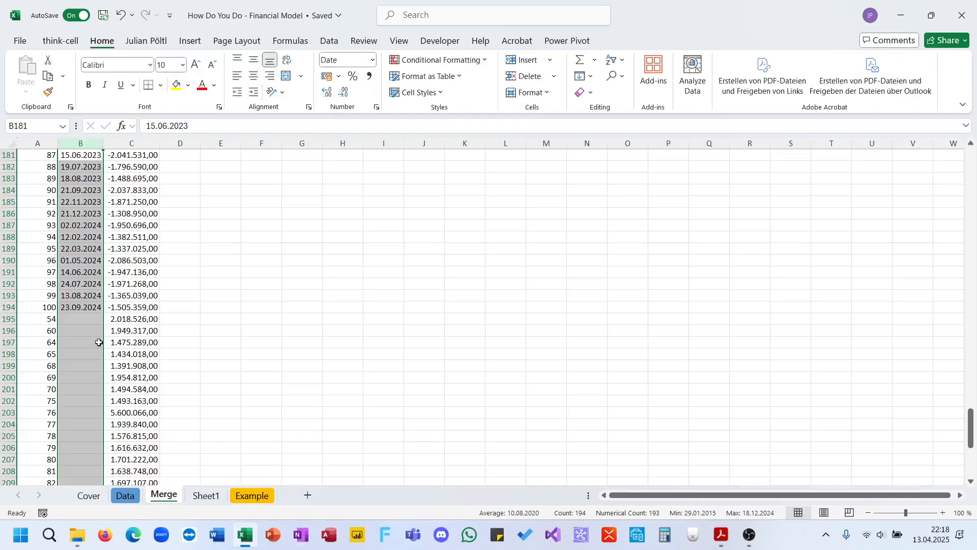
Step: Enter the date 31.12.2024 in B195 and copy it down through B227 for all valuation rows
click(85, 320)
text(31.)
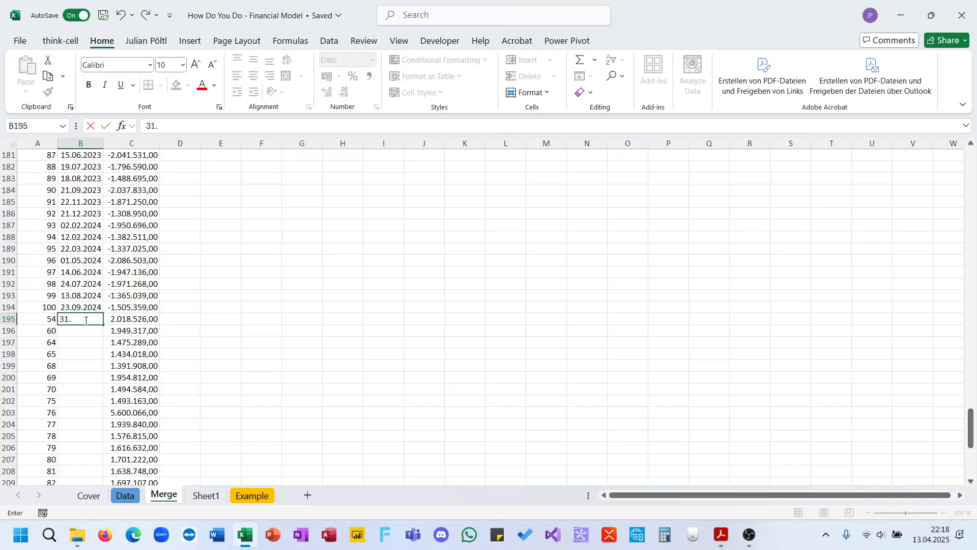
text(12.2024)
key(ctrl+Return)
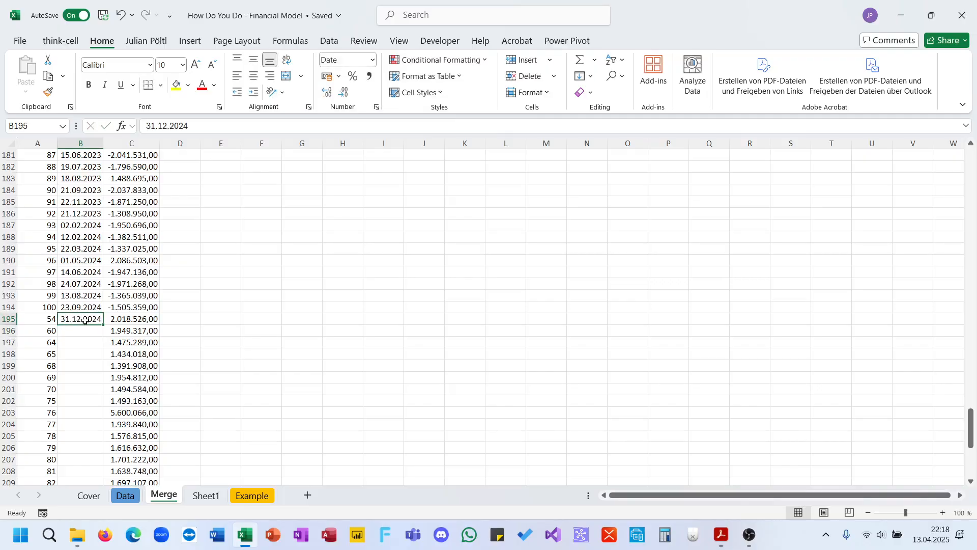
key(ctrl+c)
key(Right)
key(ctrl+Down)
key(Left)
key(ctrl+shift+Up)
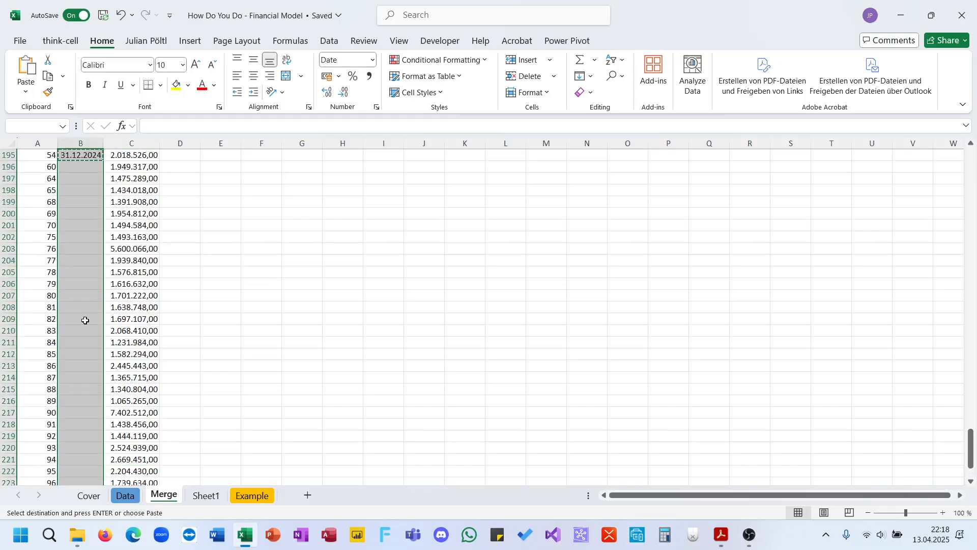
key(Return)
Step: Add the headers Industry, Fund Name and Fund Manager in cells D1 to F1 of the Merge sheet
scroll(111, 293, up, 20)
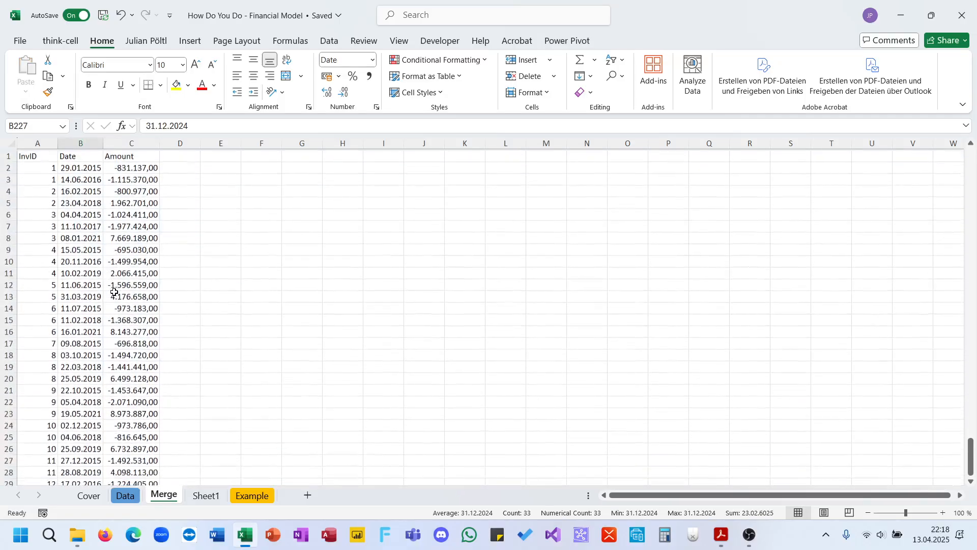
click(171, 155)
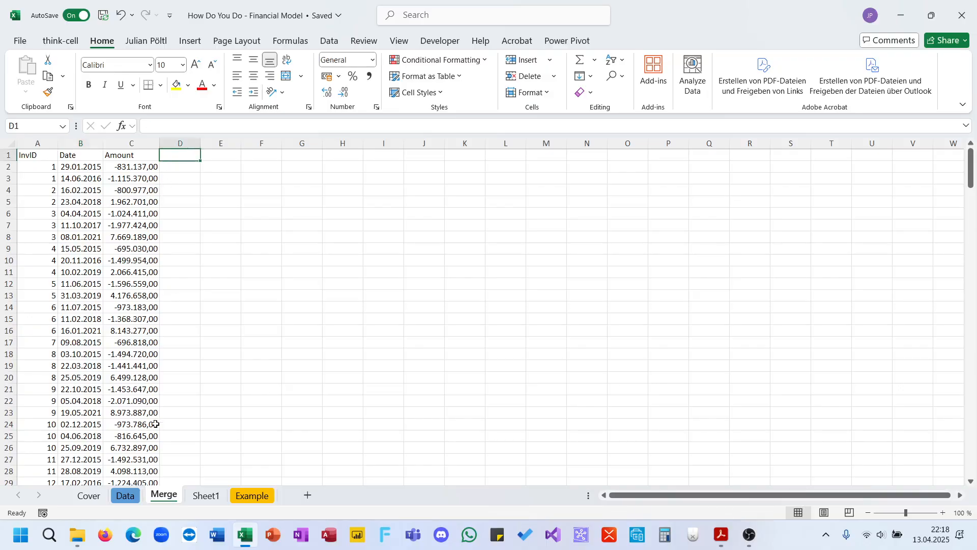
click(125, 495)
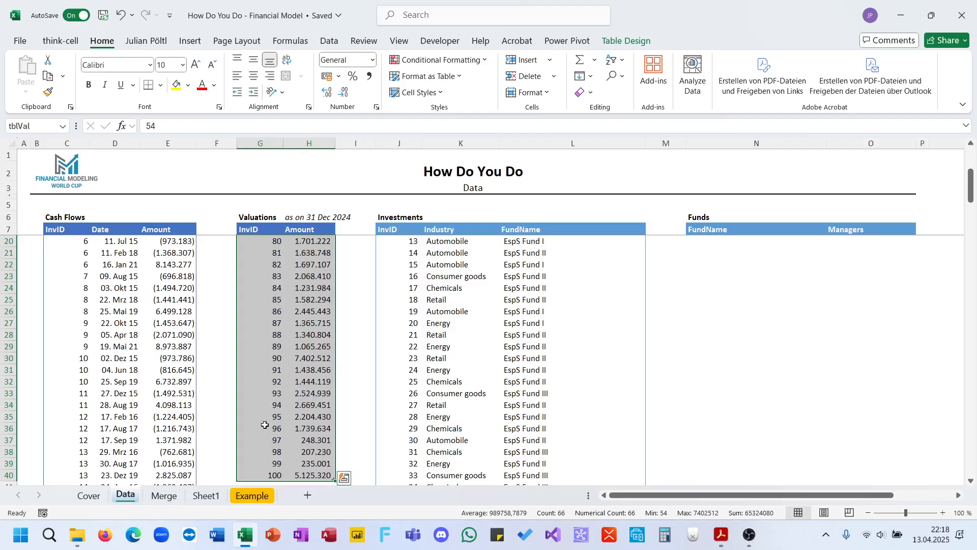
click(164, 495)
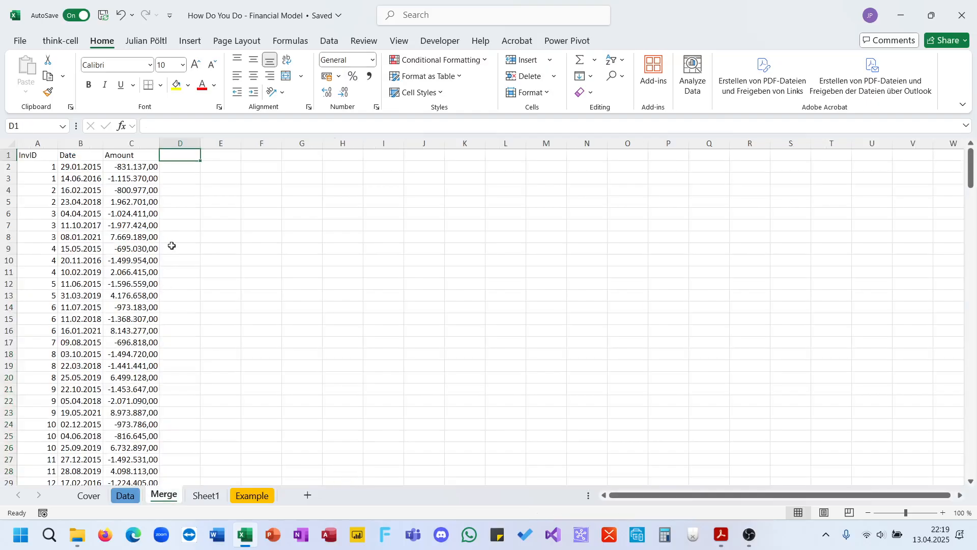
text(I)
key(BackSpace)
key(BackSpace)
text(n)
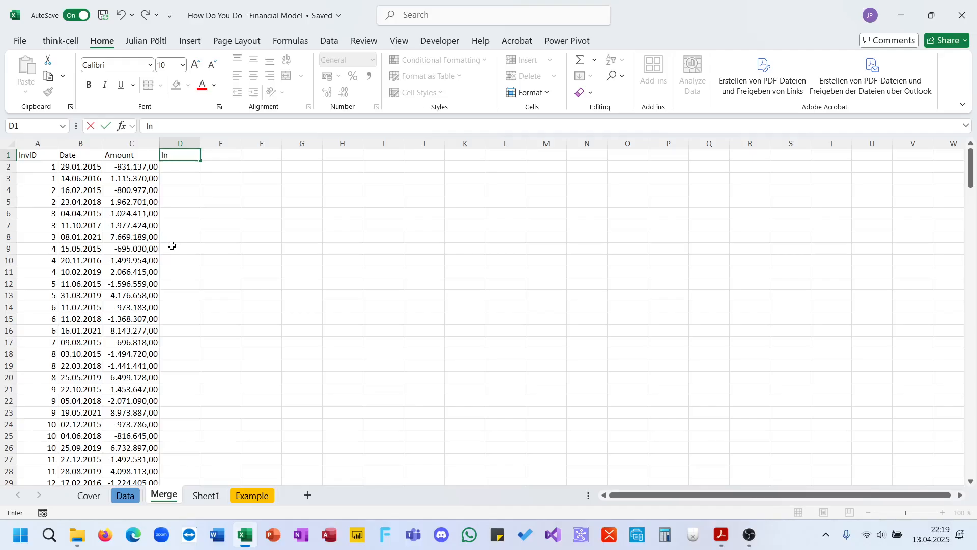
text(dustry)
key(Tab)
text(Fund Name)
key(ctrl+Return)
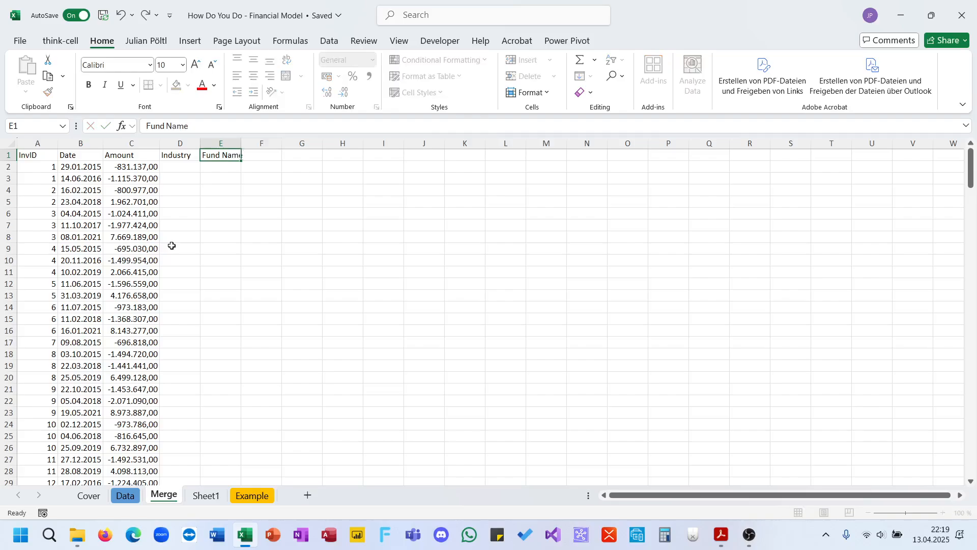
key(Tab)
text(Fund Manag)
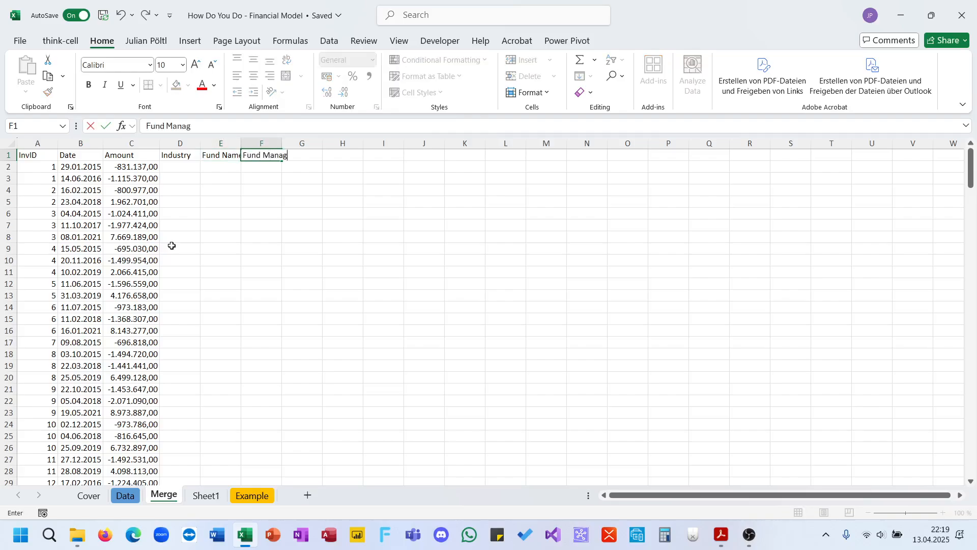
text(er)
key(Return)
text(0xl)
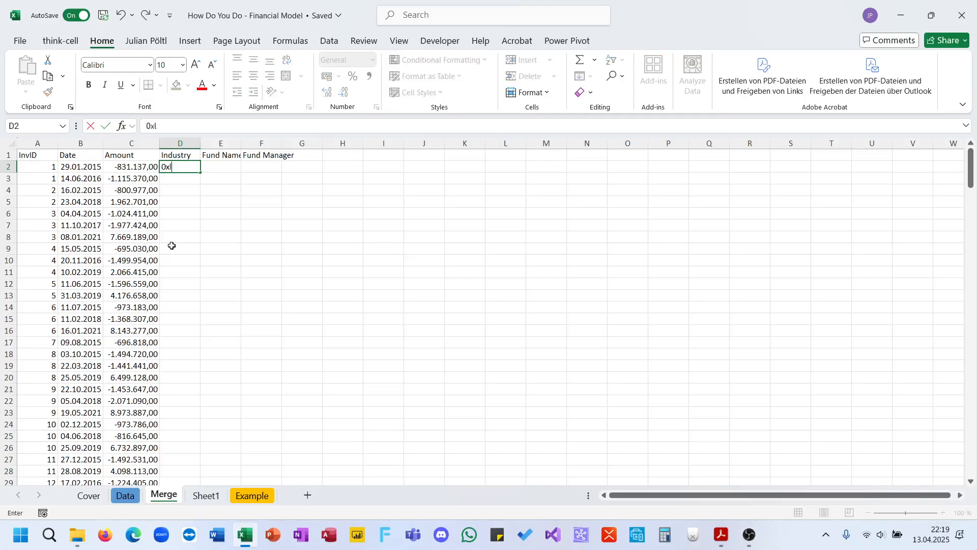
key(Tab)
key(Left)
key(Left)
key(Right)
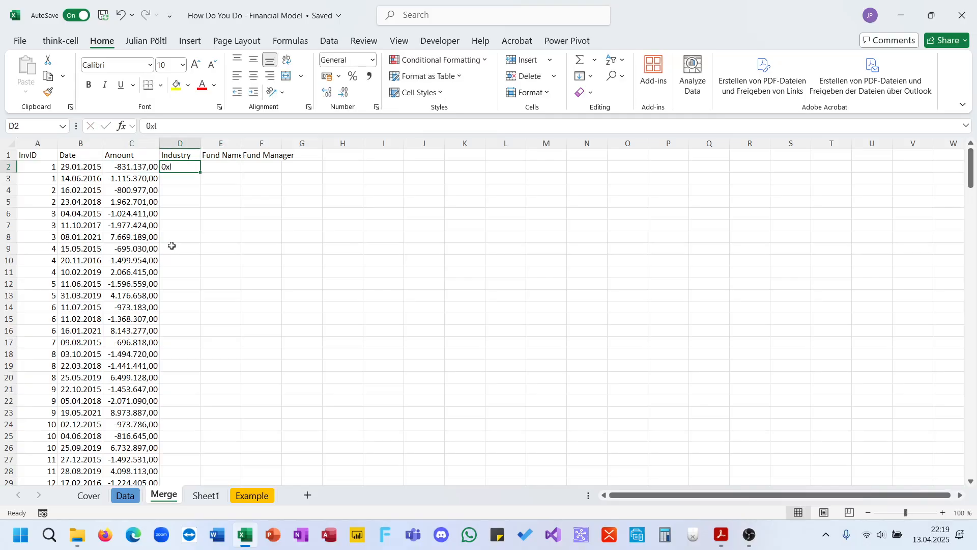
Step: Begin an XLOOKUP in D2 with A2 as lookup value and the Investments table's InvID column as lookup array
text(=xl)
key(Tab)
key(Left)
key(Left)
key(Left)
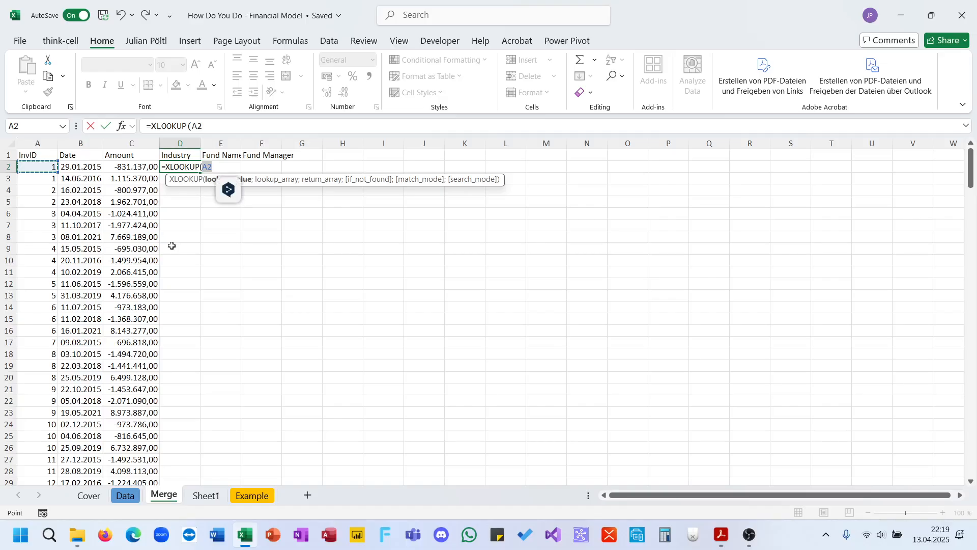
text(;)
click(206, 495)
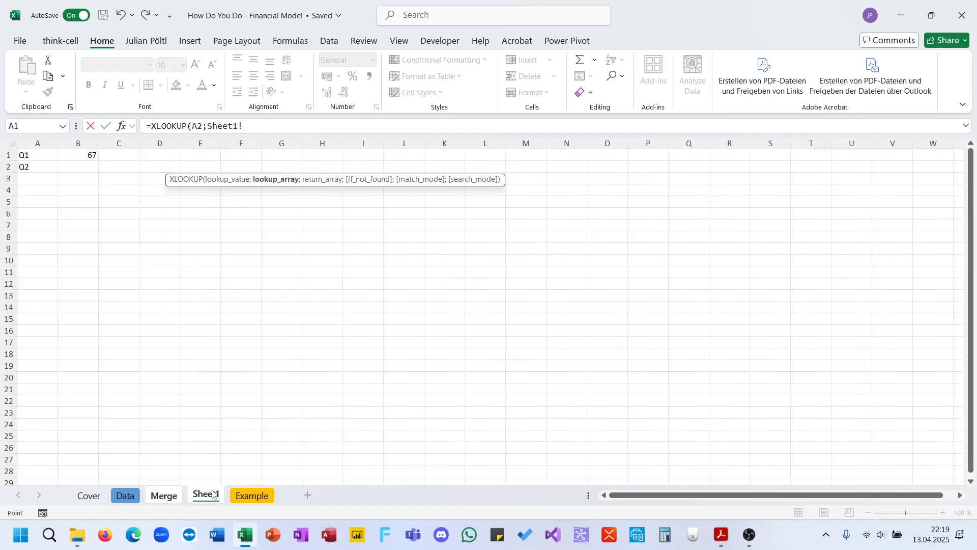
click(128, 499)
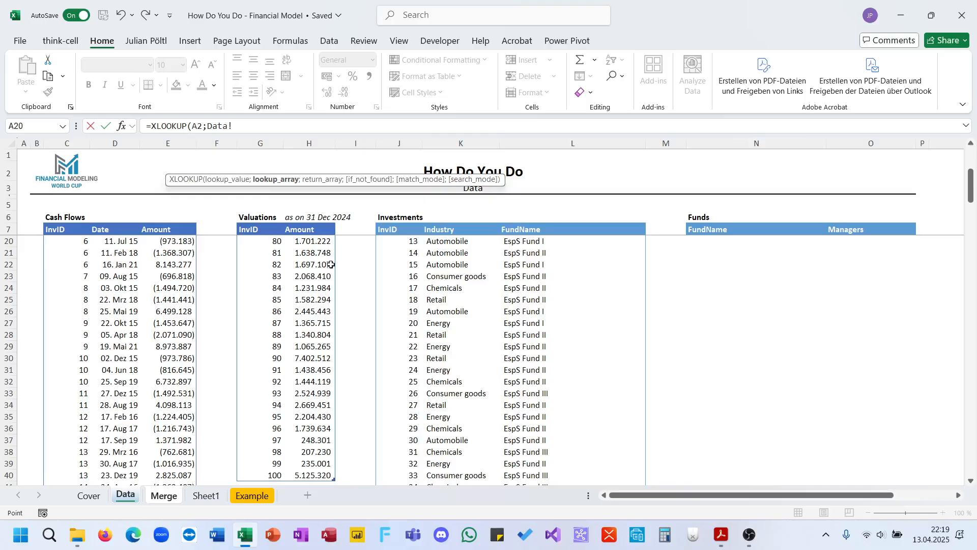
click(402, 232)
scroll(403, 240, down, 20)
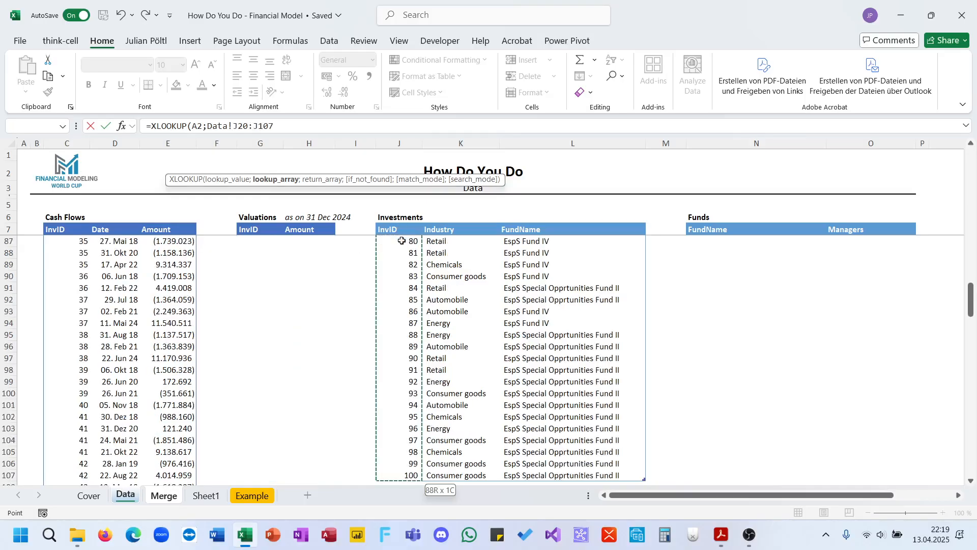
key(Down)
key(ctrl+shift+Down)
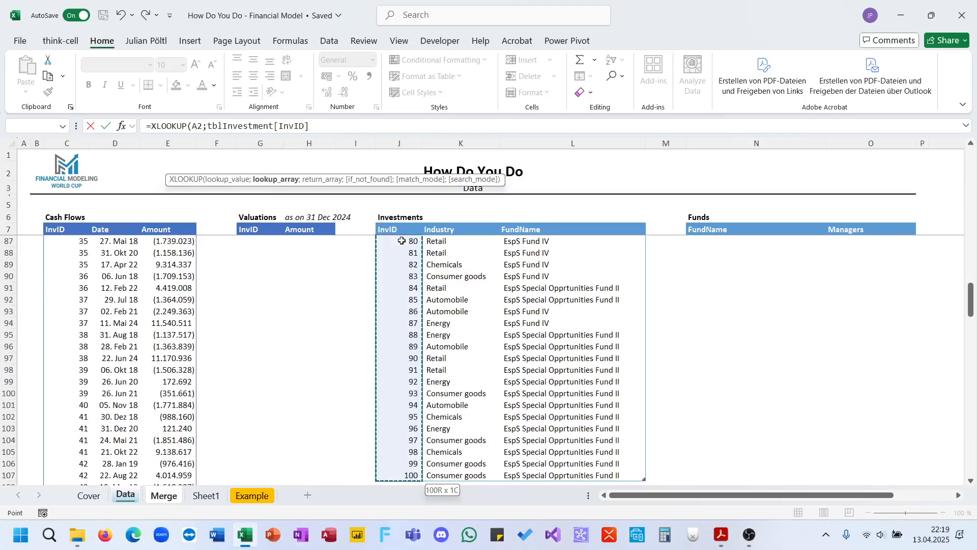
text(;)
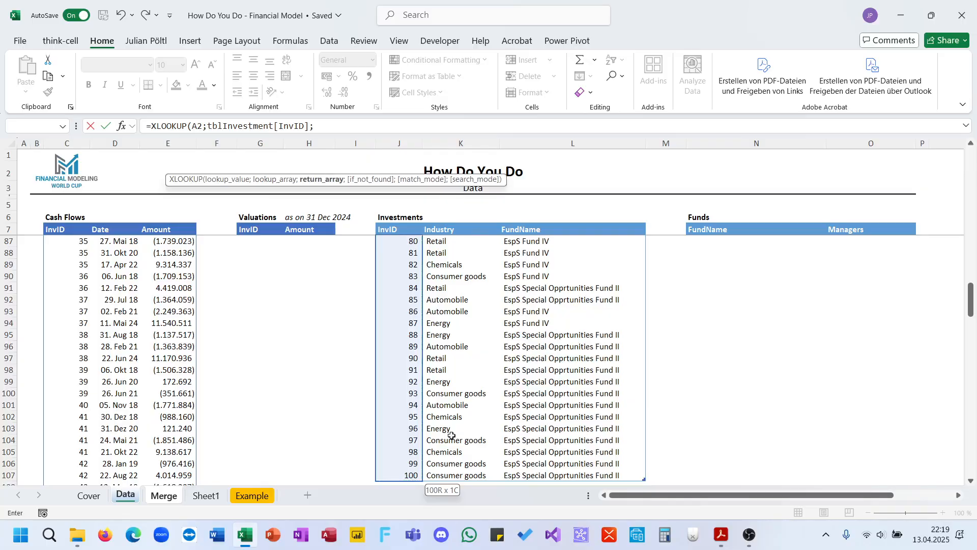
Step: Complete the XLOOKUP in D2 with the Investments table's Industry and FundName data columns, without headers, as the return array
click(449, 475)
key(ctrl+shift+Up)
click(449, 475)
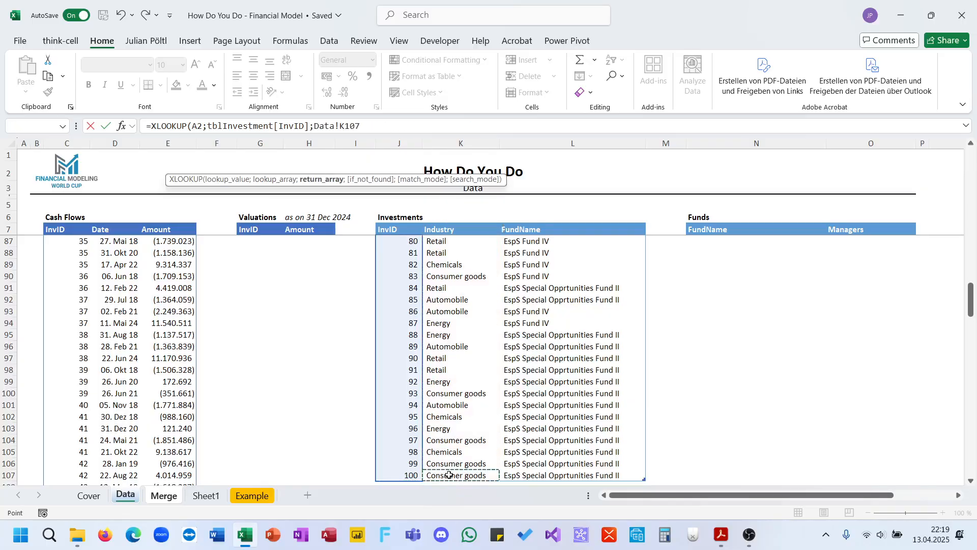
key(ctrl+shift+Up)
key(ctrl+shift+Right)
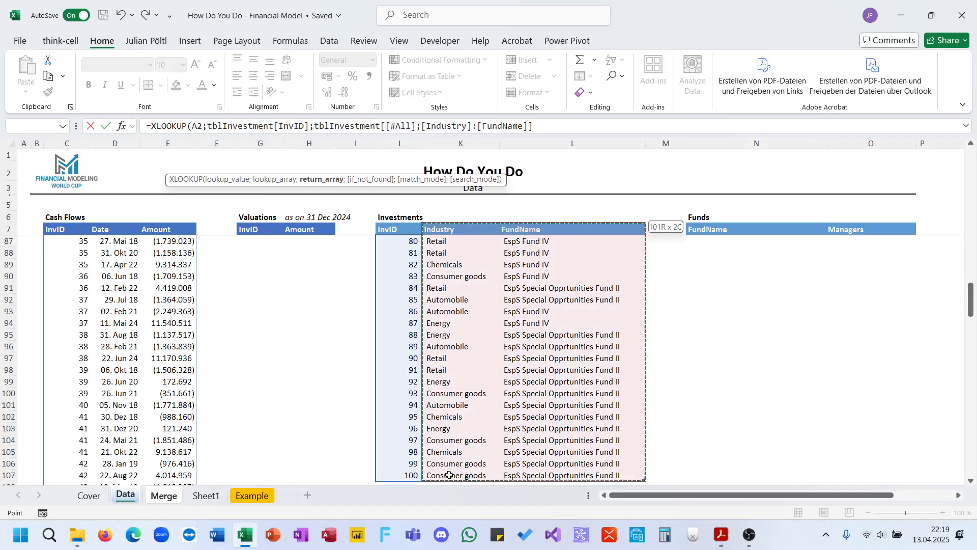
key(shift+Down)
text(#)
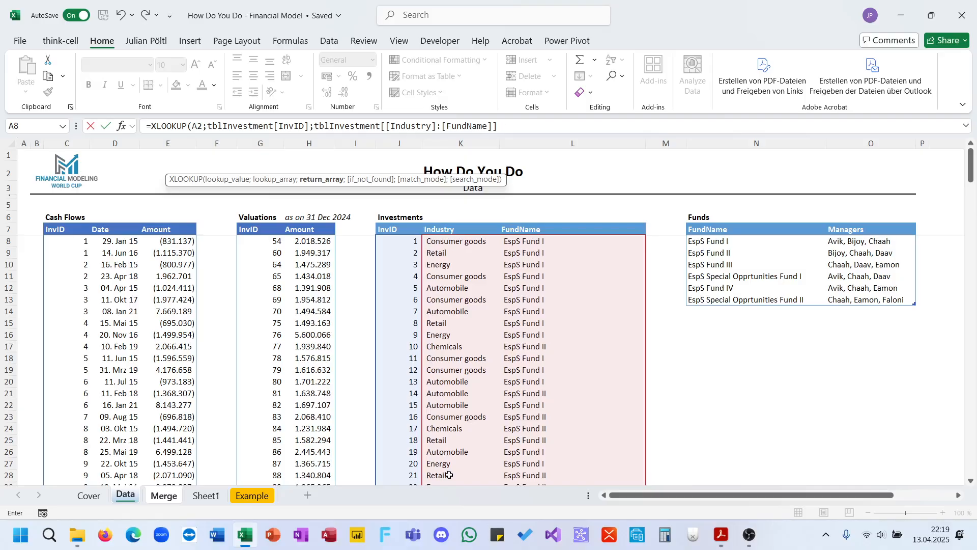
text())
key(Return)
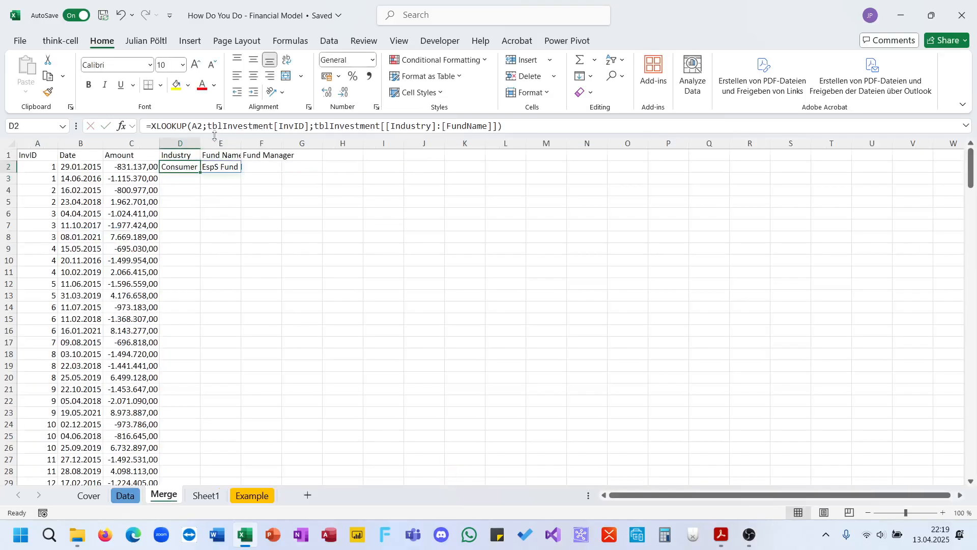
Step: Copy the XLOOKUP formula from D2 down the Industry column to row 227
key(ctrl+c)
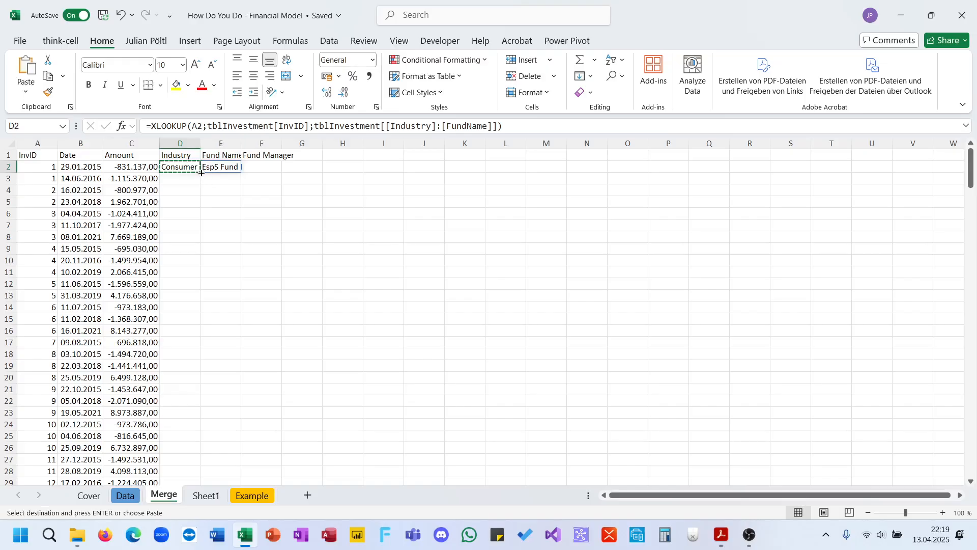
key(Left)
key(ctrl+Down)
key(Right)
key(ctrl+shift+Up)
key(ctrl+v)
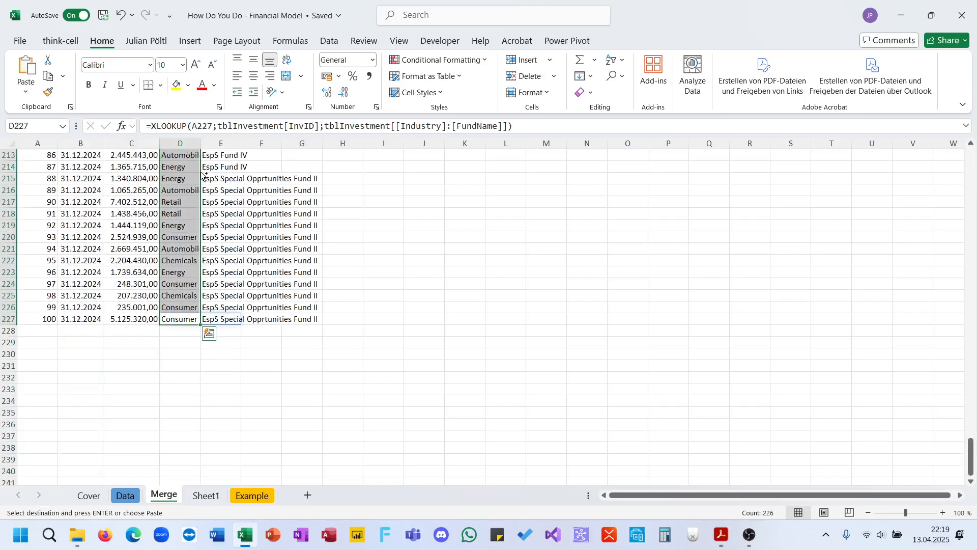
Step: Replace the lookup formulas in the Industry and Fund Name columns with their values
key(ctrl+shift+Up)
key(shift+Right)
key(ctrl+c)
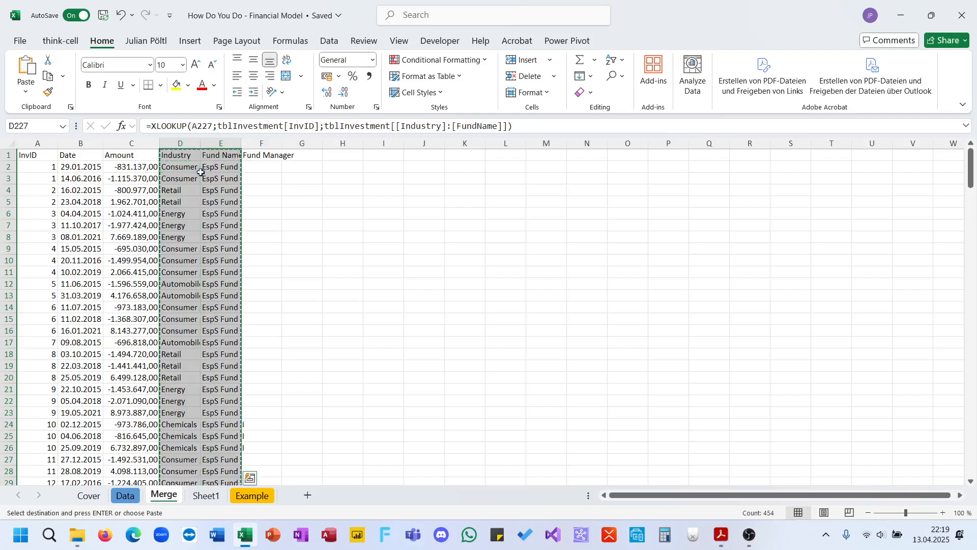
key(ctrl+shift+v)
key(Escape)
scroll(200, 228, up, 20)
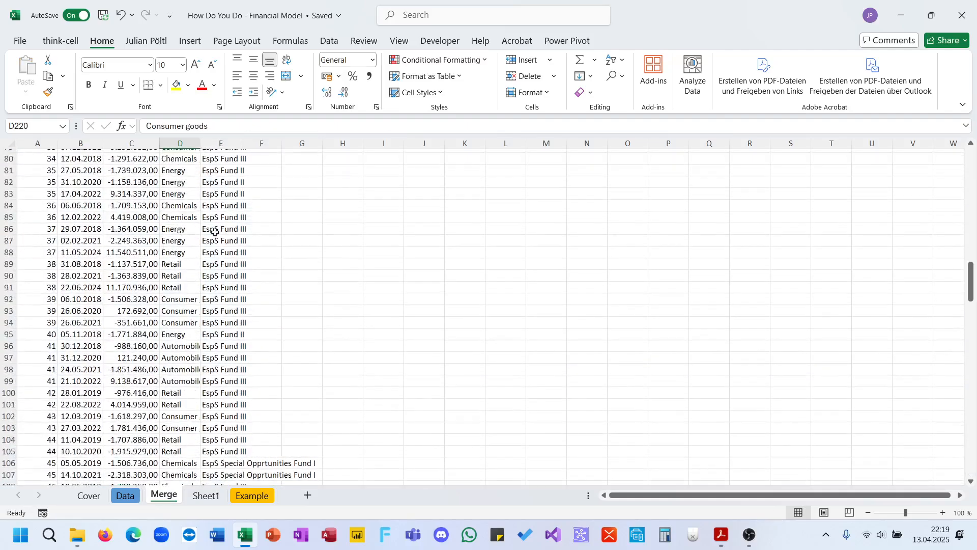
Step: Begin an XLOOKUP in F2 of the Fund Manager column with E2 as the lookup value
click(216, 219)
key(ctrl+Up)
key(Right)
key(Down)
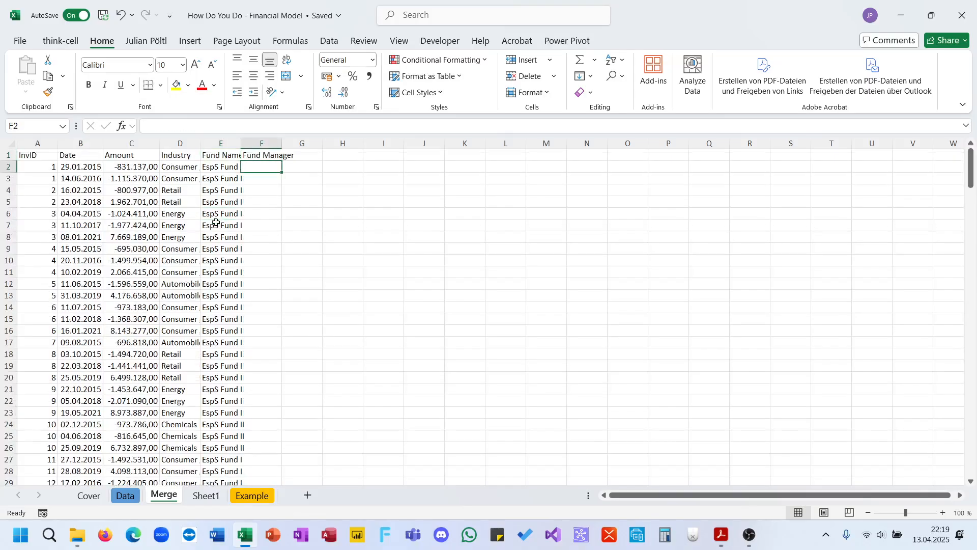
text(0xl)
key(BackSpace)
text(=xl)
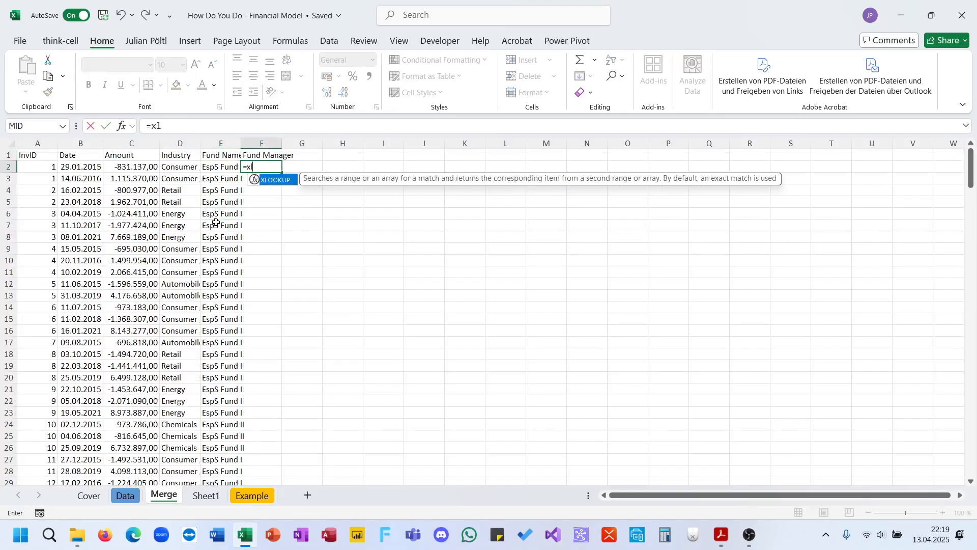
key(Tab)
key(Left)
text(;)
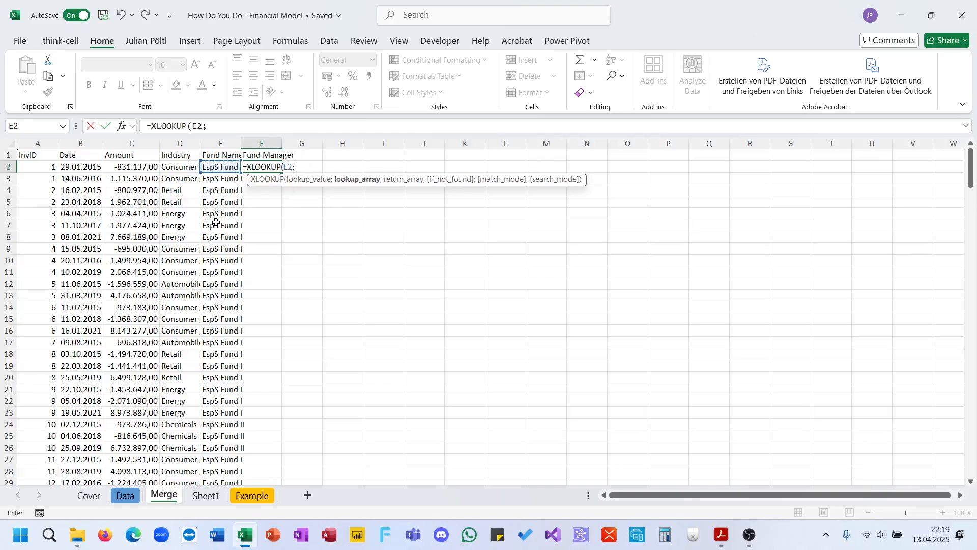
Step: Complete the XLOOKUP in F2 with the Funds table's FundName column as lookup array and its Managers column as return array
click(126, 495)
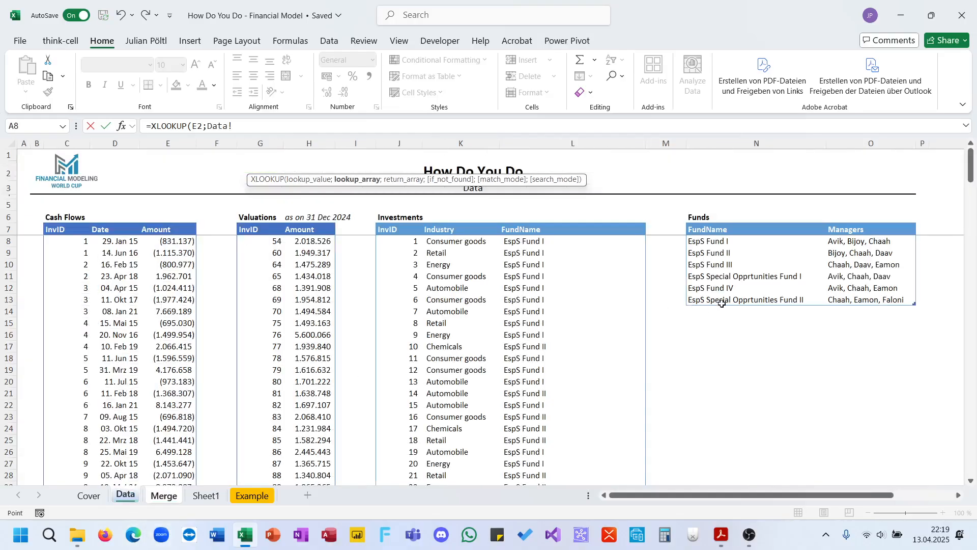
drag(722, 303, 715, 243)
text(;)
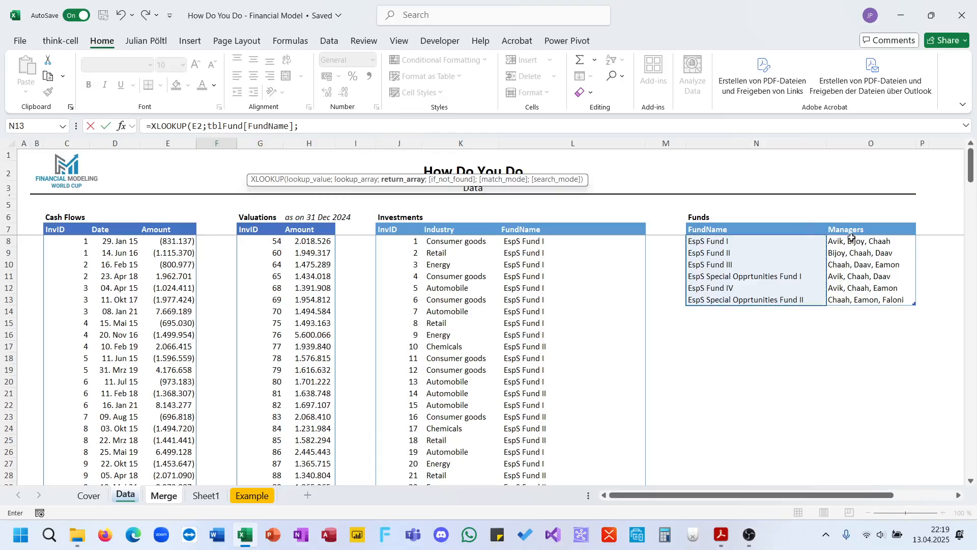
drag(852, 239, 856, 302)
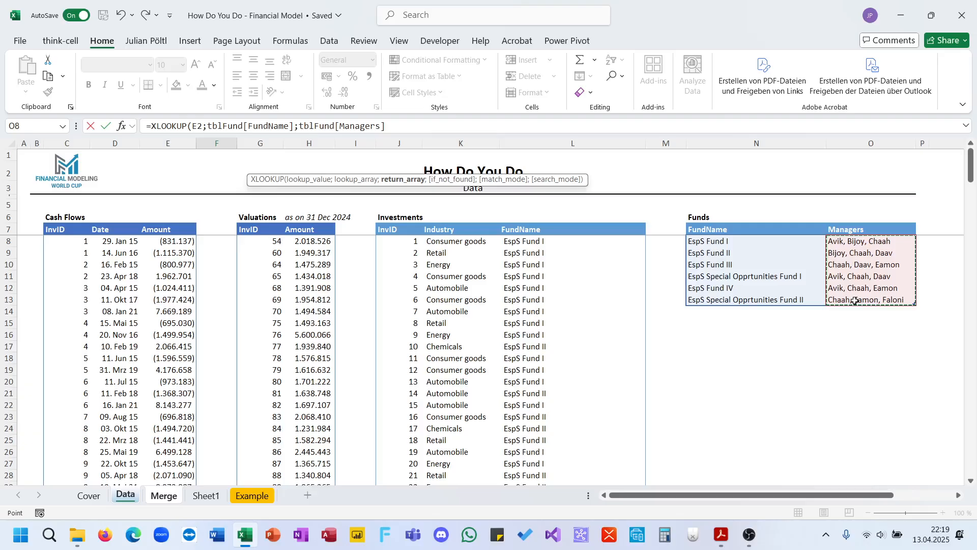
text()4)
key(Return)
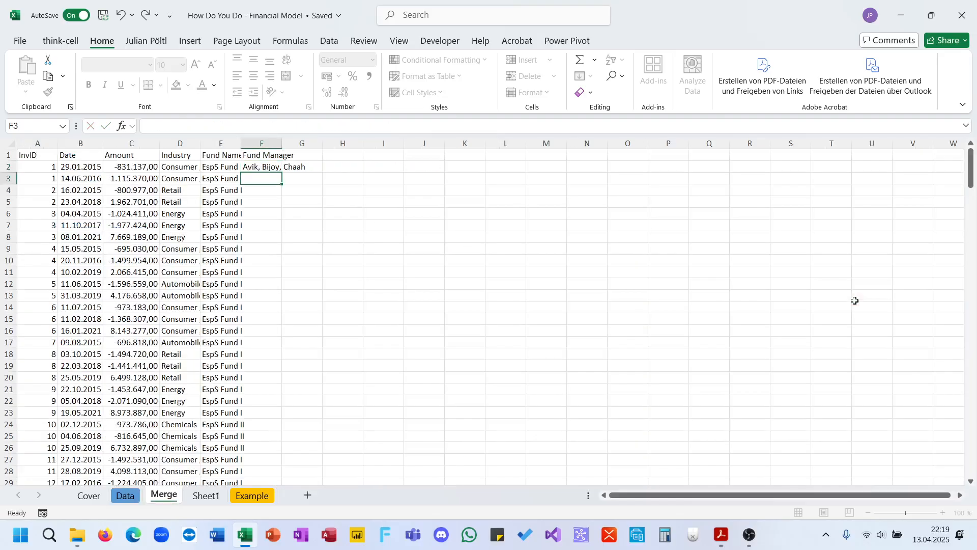
Step: Copy the XLOOKUP down the Fund Manager column and replace the formulas with their values
double_click(286, 174)
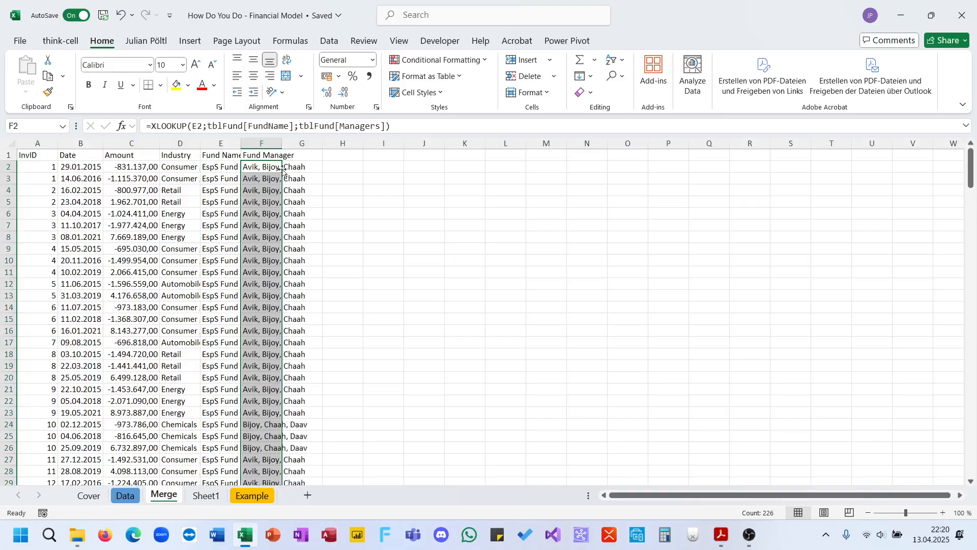
key(ctrl+c)
key(ctrl+shift+v)
key(Escape)
Step: Convert the merged data from A1 through F227 into a table with headers
click(41, 143)
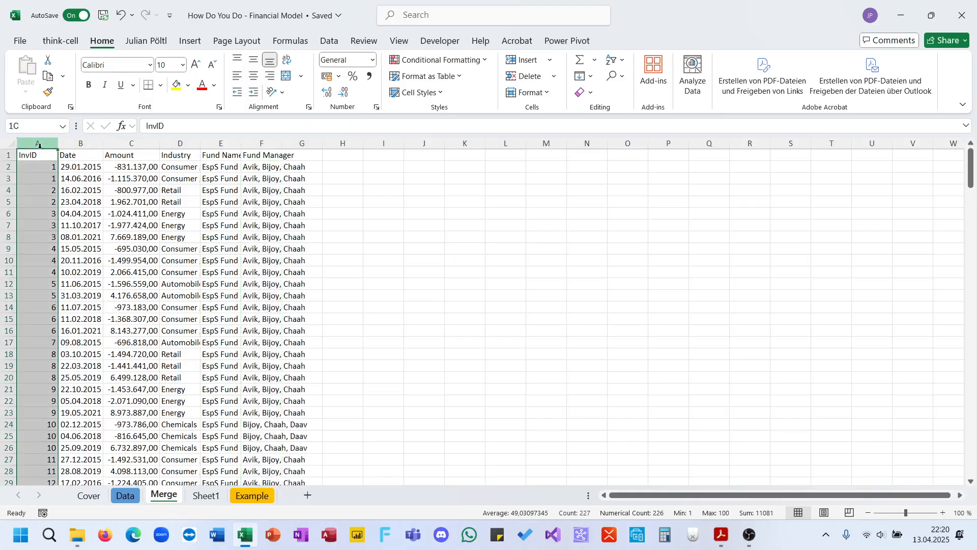
click(40, 157)
key(ctrl+shift+Right)
key(ctrl+shift+Down)
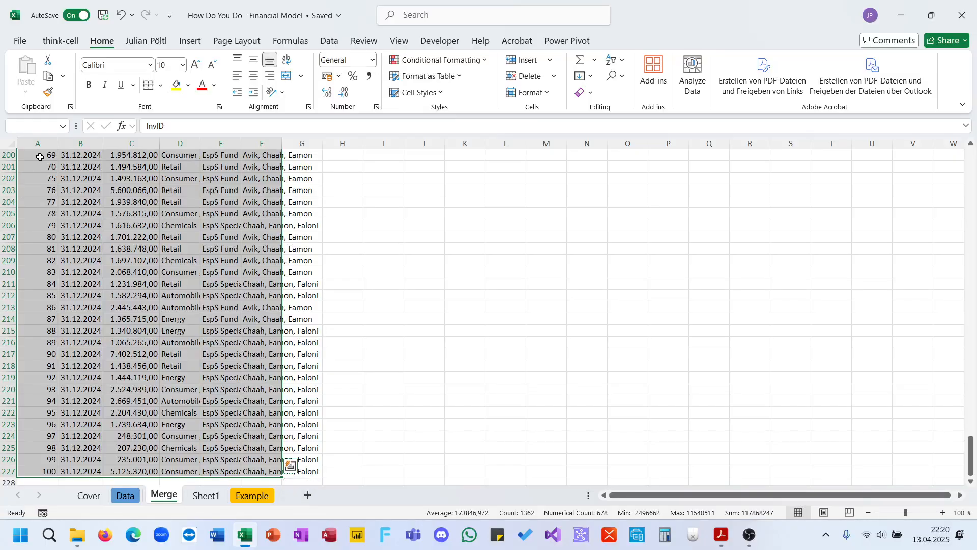
key(ctrl+t)
key(Return)
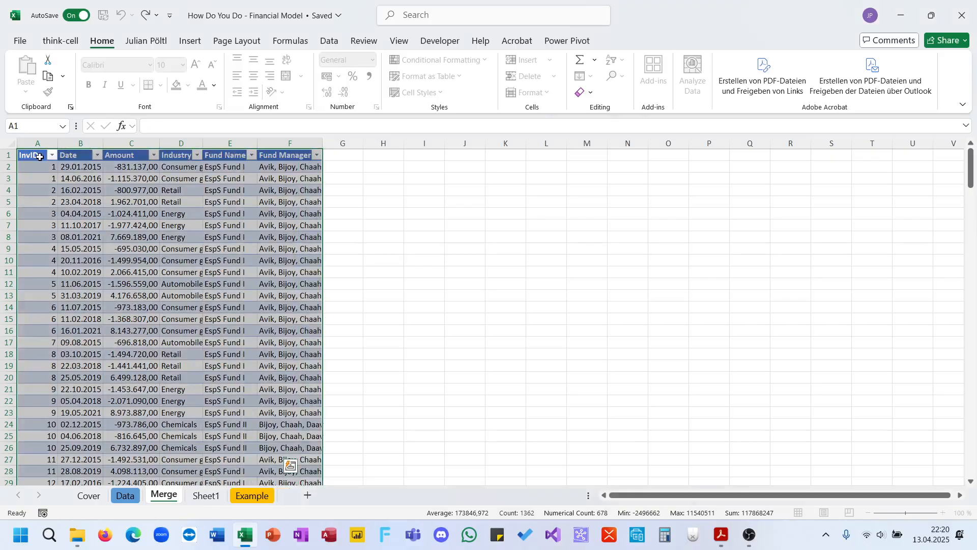
Step: Try to name the new merged table T
click(42, 76)
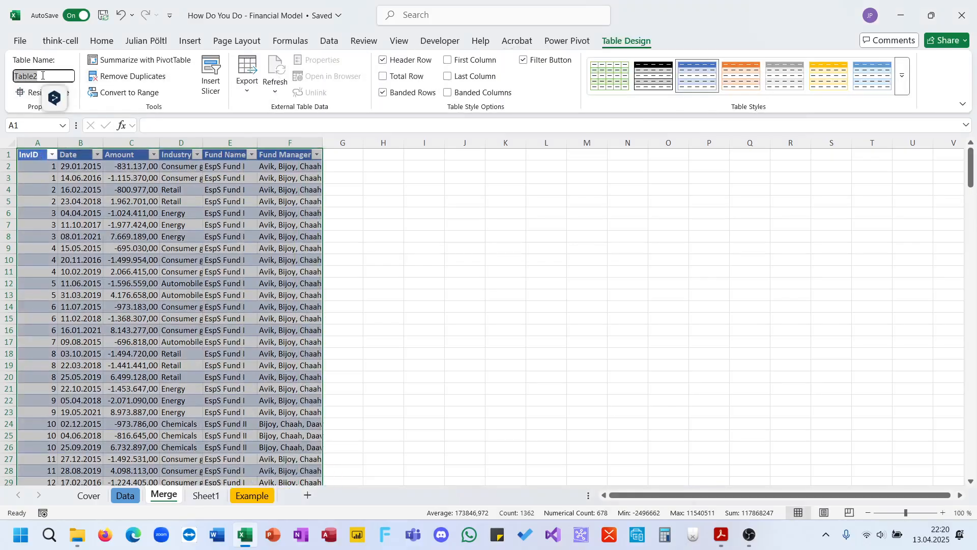
text(T)
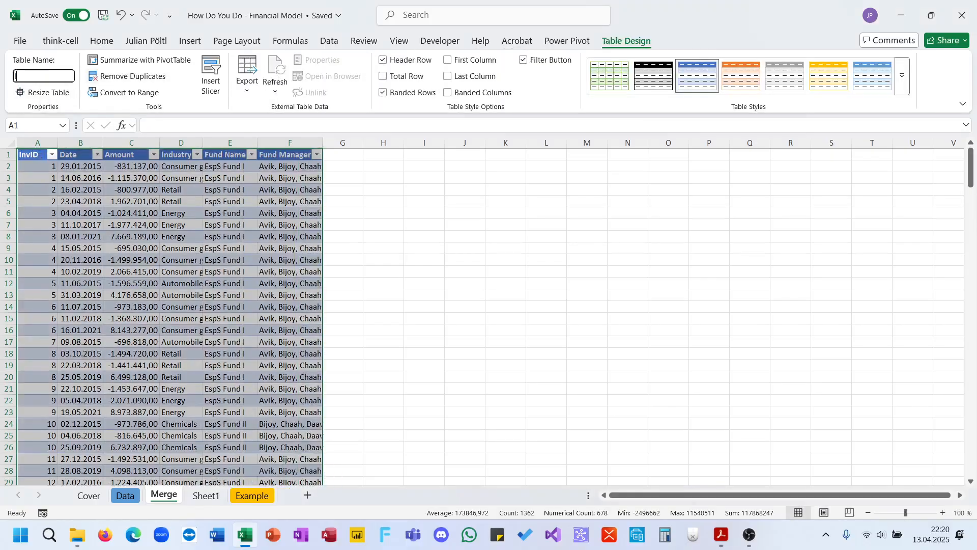
click(404, 224)
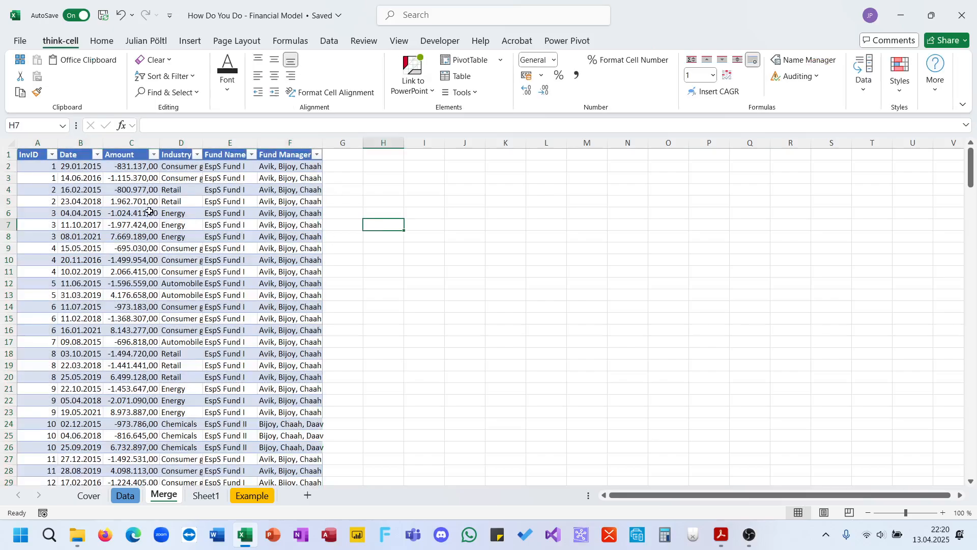
Step: Select the whole merged table again and set its table name to T
click(42, 154)
key(ctrl+shift+Right)
key(ctrl+shift+Down)
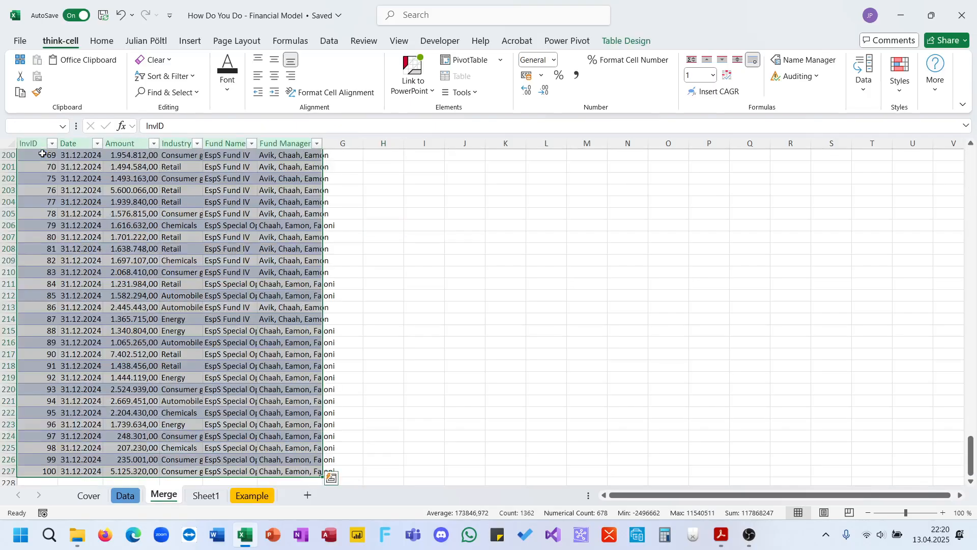
click(626, 40)
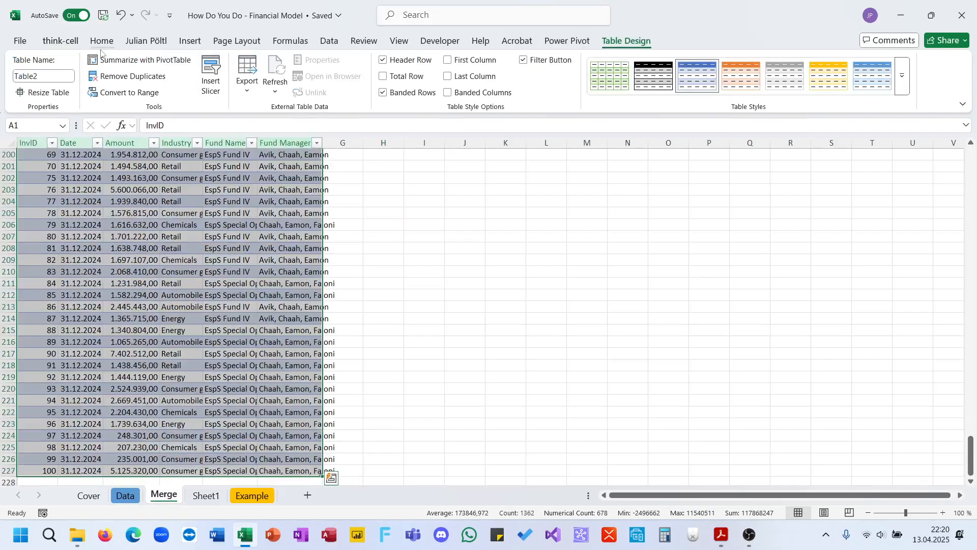
click(61, 73)
text(T)
click(447, 328)
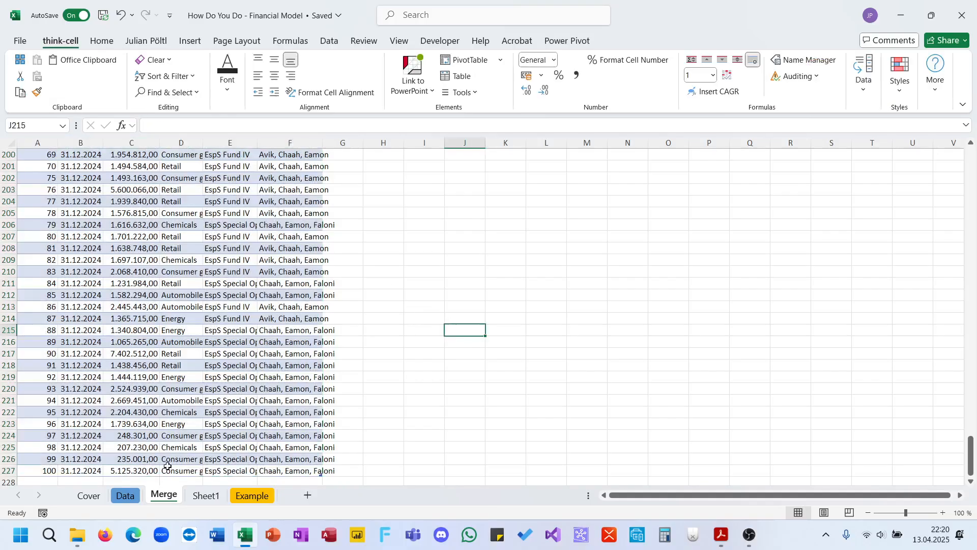
Step: Rename the answer sheet Sheet1 as Q
click(133, 495)
click(203, 495)
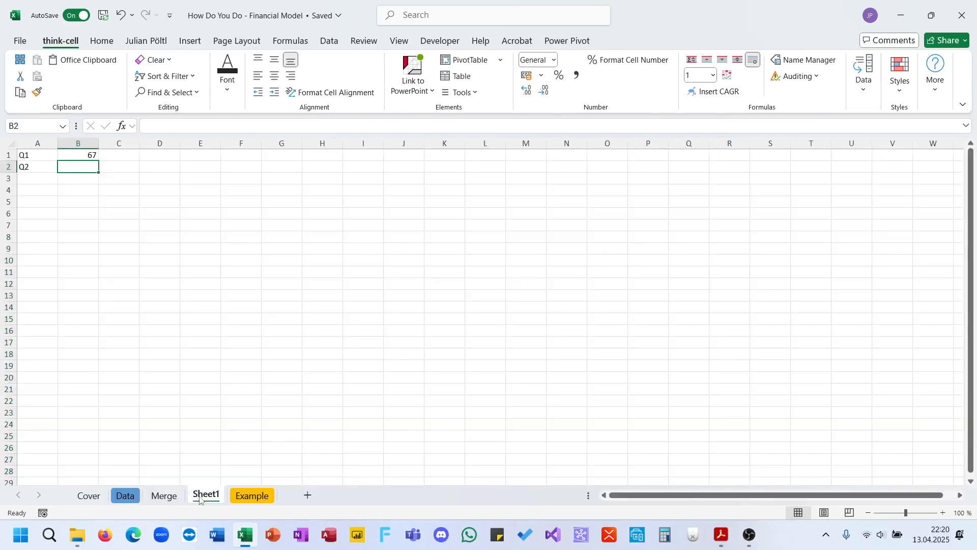
text(Q)
click(270, 379)
click(125, 495)
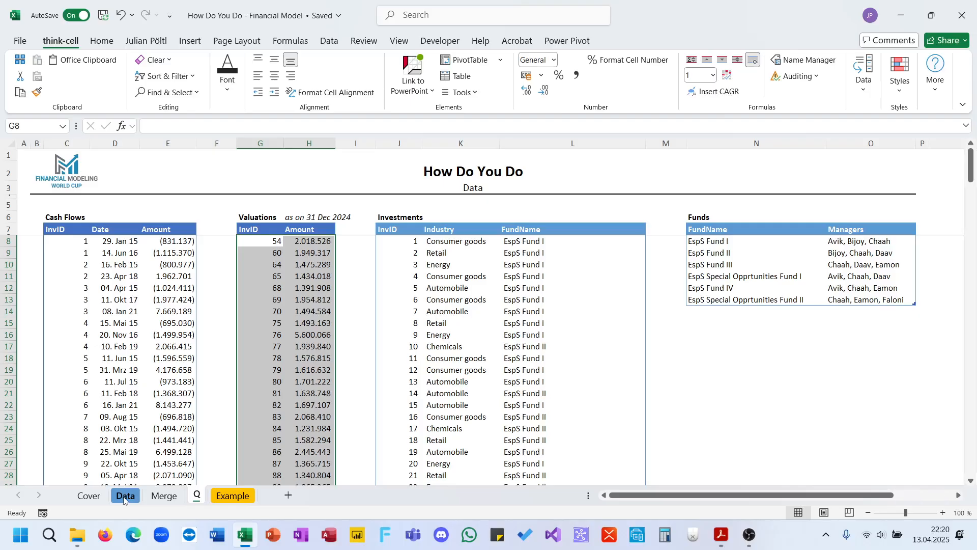
click(197, 495)
Step: Consult question 2 in the Acrobat PDF and begin a FILTER in B2 of sheet Q with table T's Amount column as array
click(723, 532)
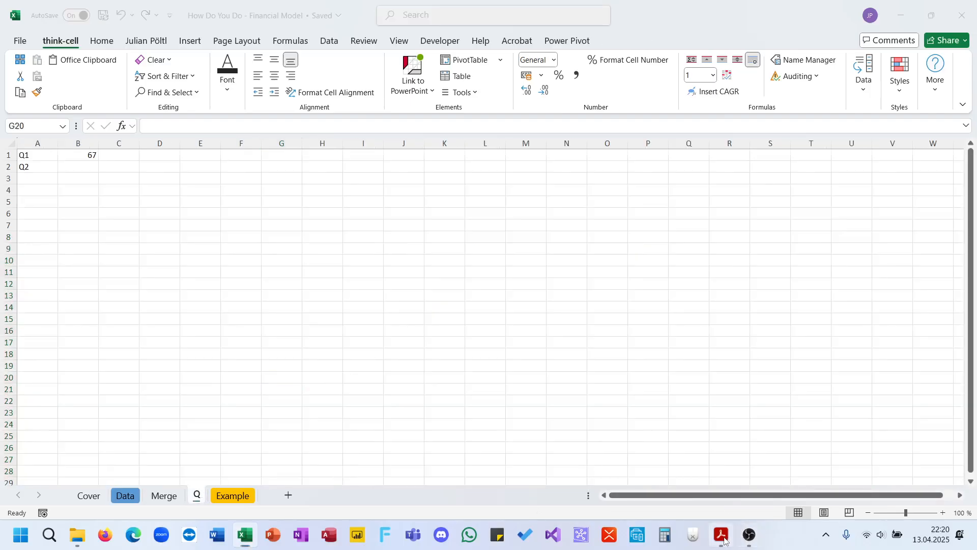
scroll(708, 416, down, 2)
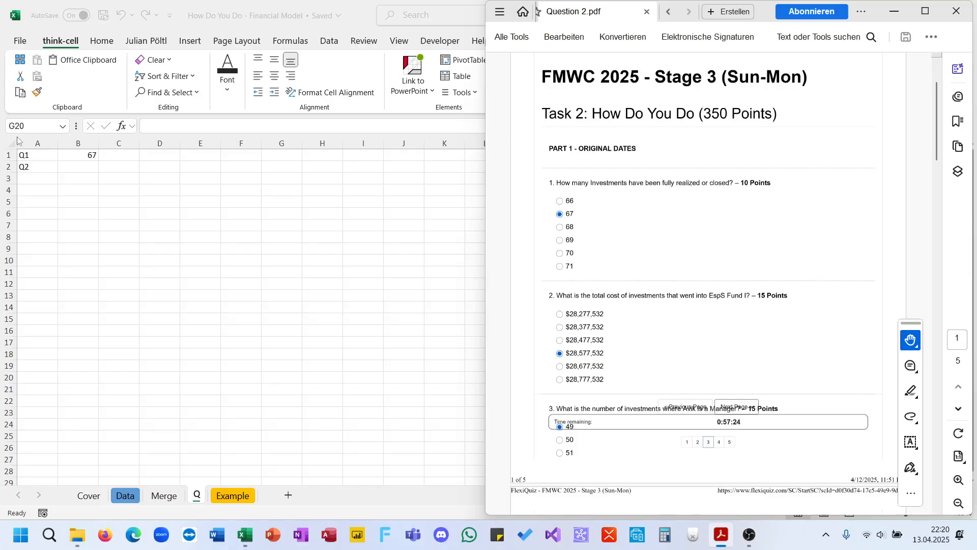
key(alt+Tab)
click(75, 164)
text(=Fil)
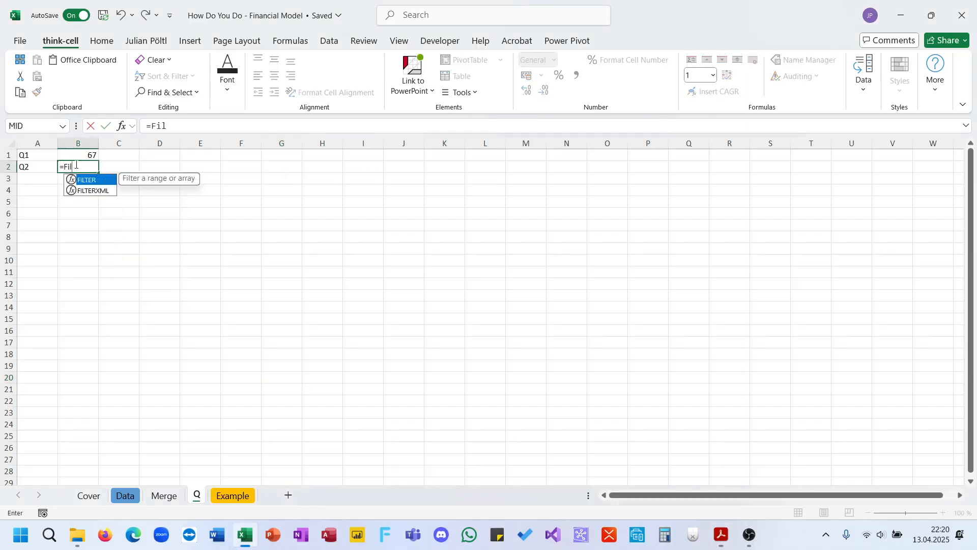
key(Tab)
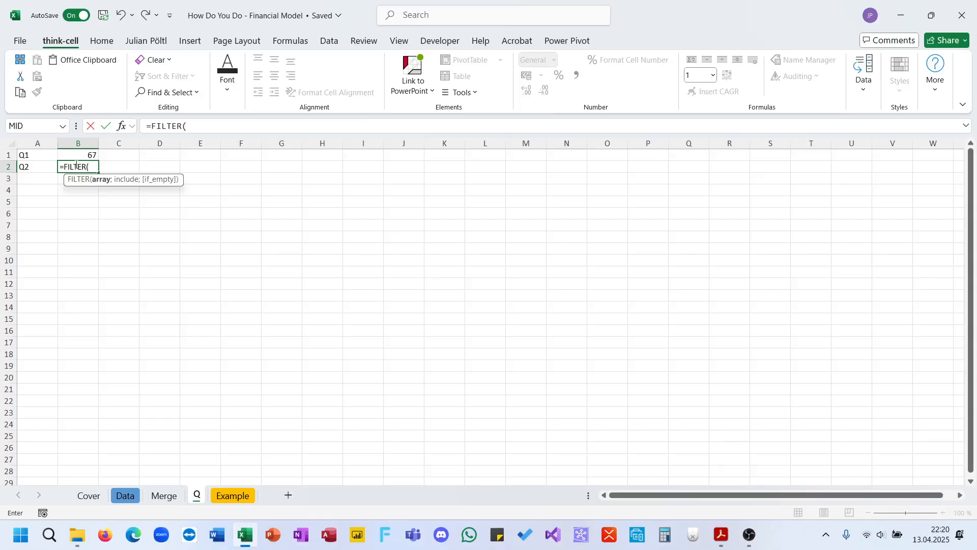
text(t)
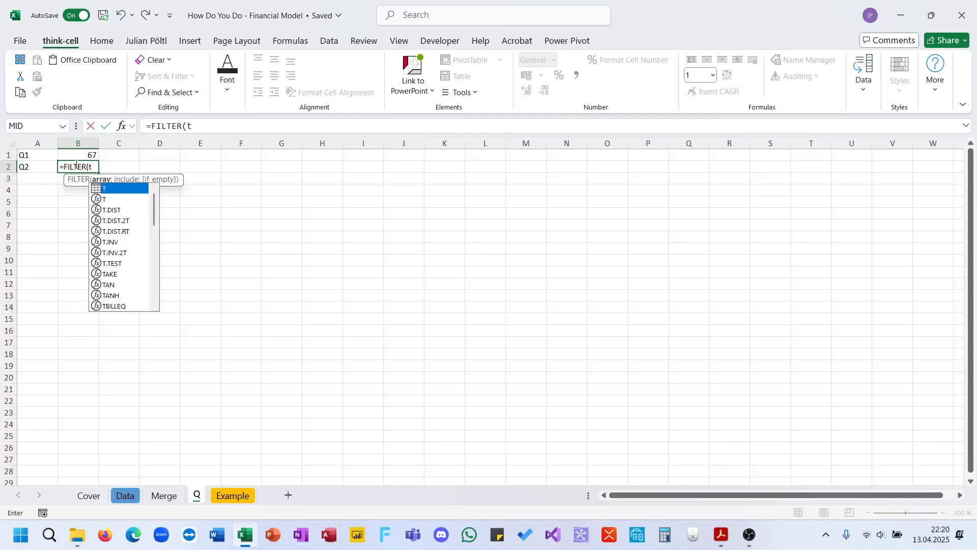
text([)
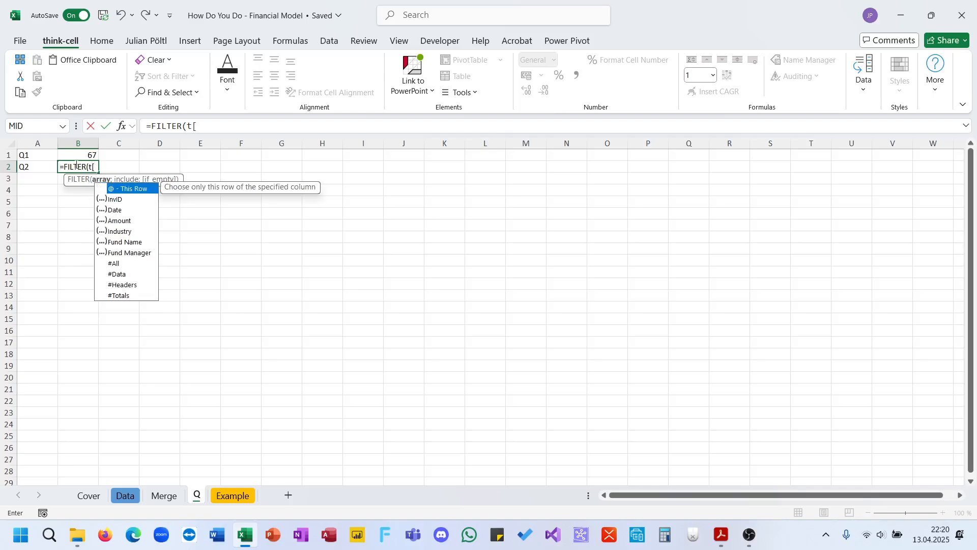
key(Down)
key(Down)
key(Down)
key(Tab)
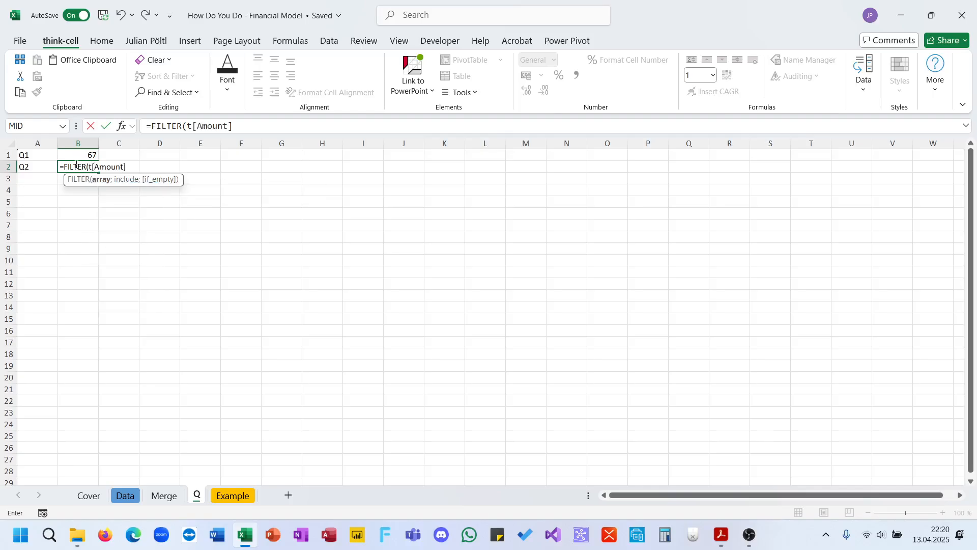
Step: Add the include condition (t[Amount]<0), enclosed in parentheses, to the FILTER in B2
text(];t[)
key(Down)
key(Down)
key(Down)
key(Tab)
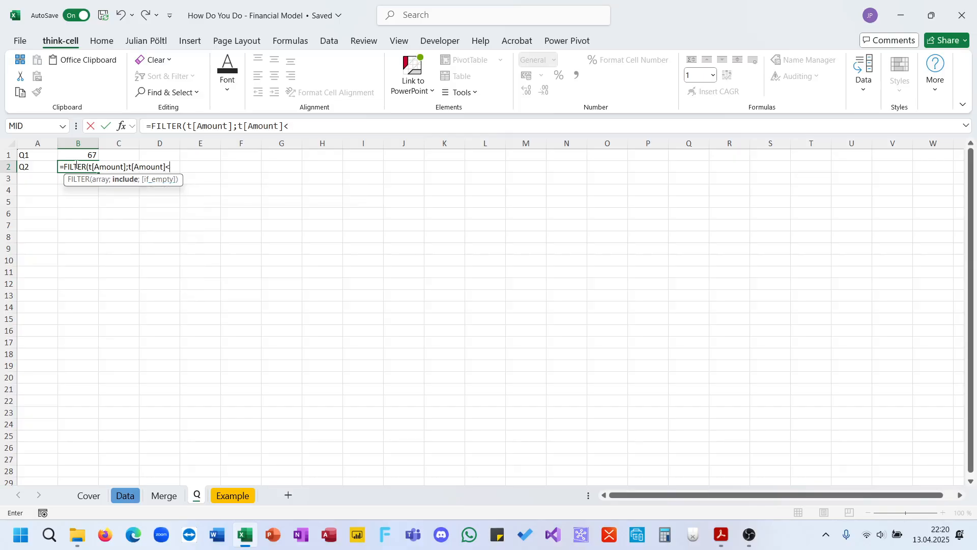
click(238, 126)
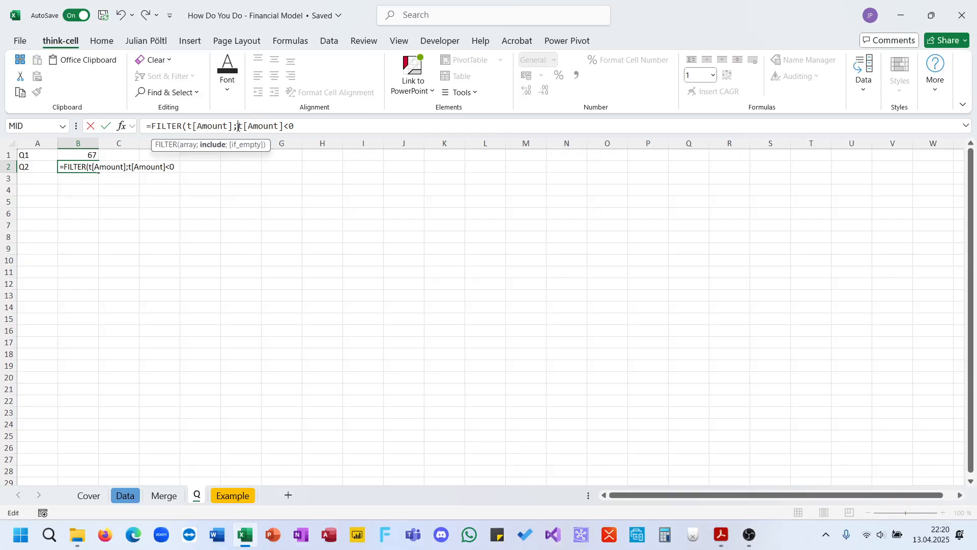
text(()
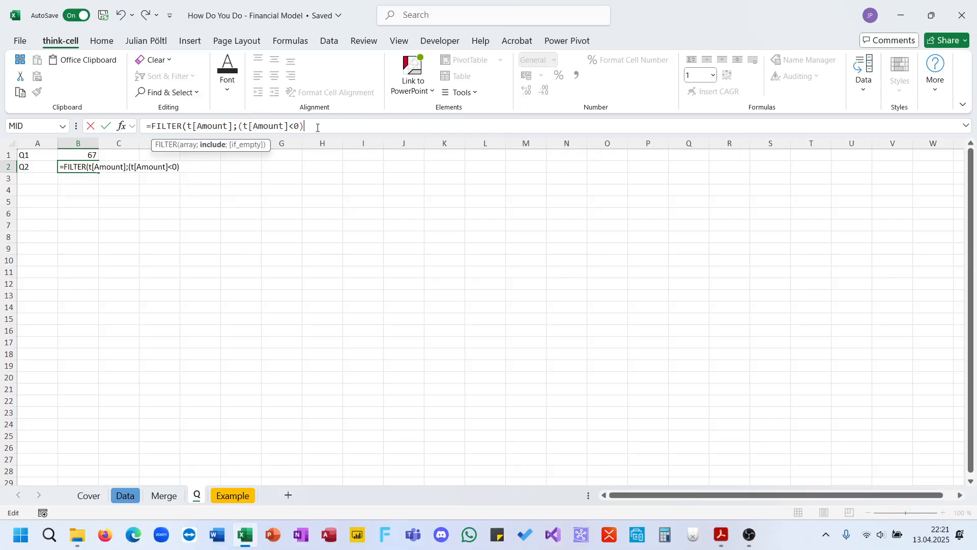
Step: Multiply the include condition by a second one requiring t[Fund Name]="Esps fund I"
text(t[)
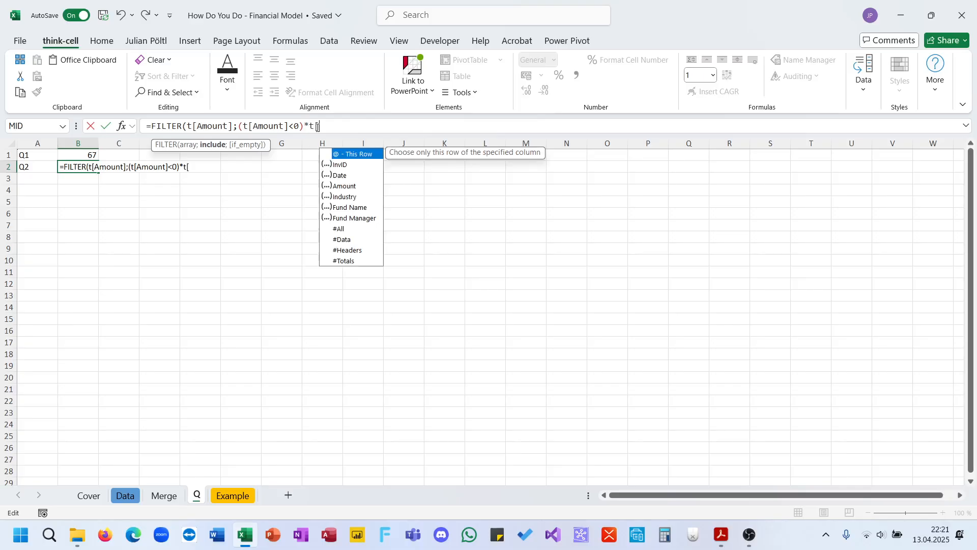
key(Down)
key(Down)
key(Down)
key(Down)
key(Down)
key(Down)
key(Up)
key(Tab)
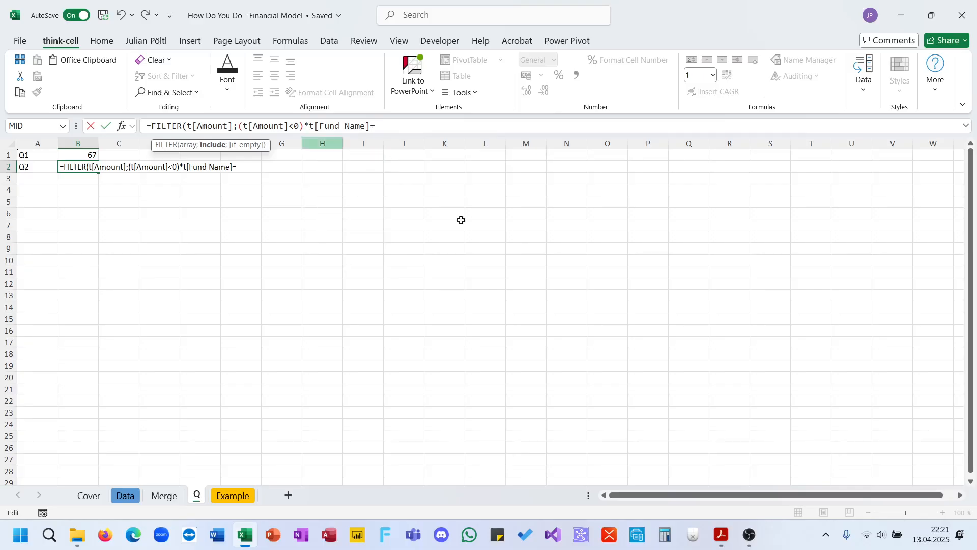
mouse_move(721, 535)
mouse_move(738, 477)
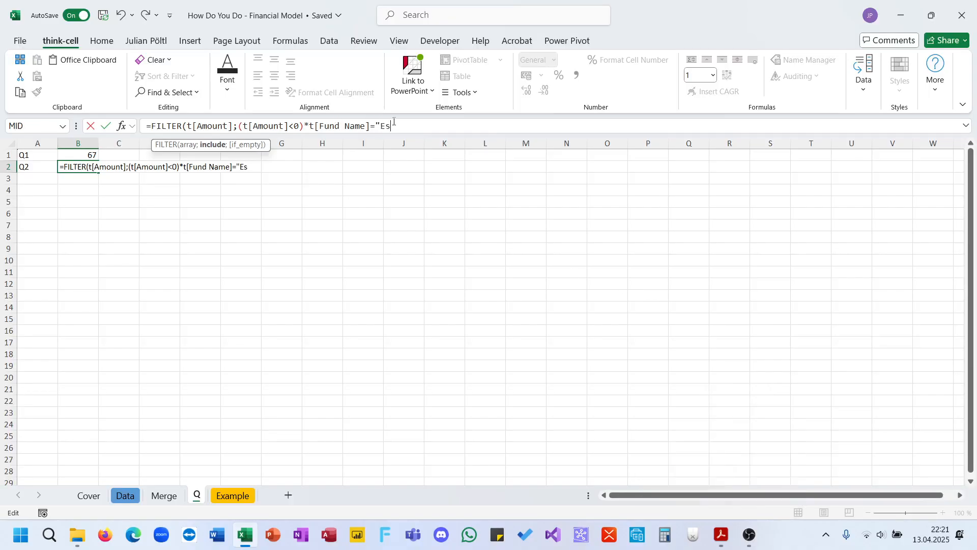
text(ps fund I"))
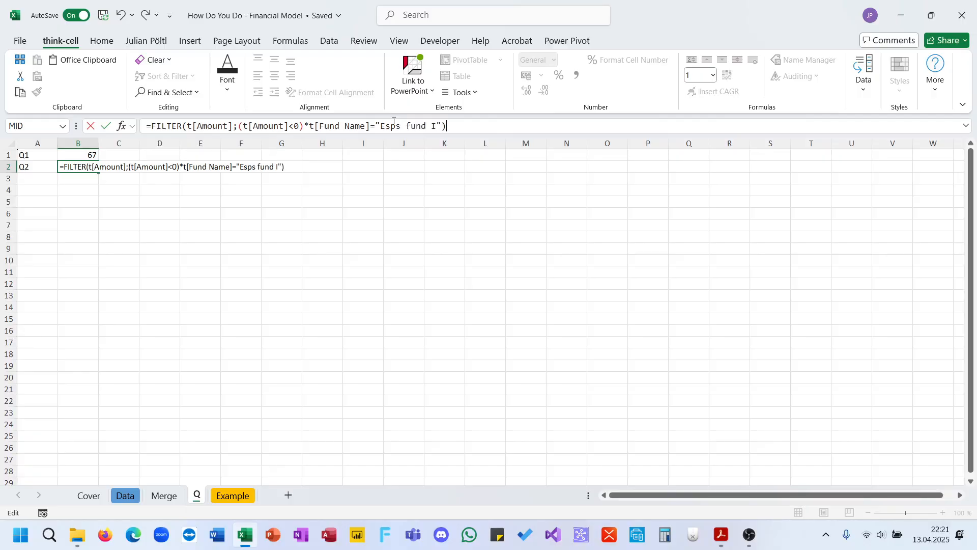
Step: Enclose the Fund Name condition in parentheses and enter the completed FILTER formula in B2
click(312, 129)
text(()
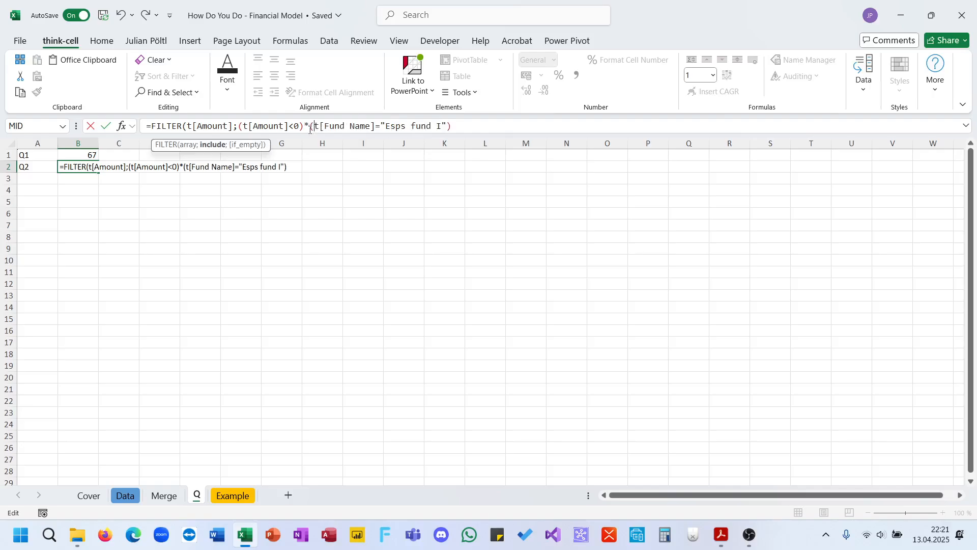
text())
key(ctrl+Return)
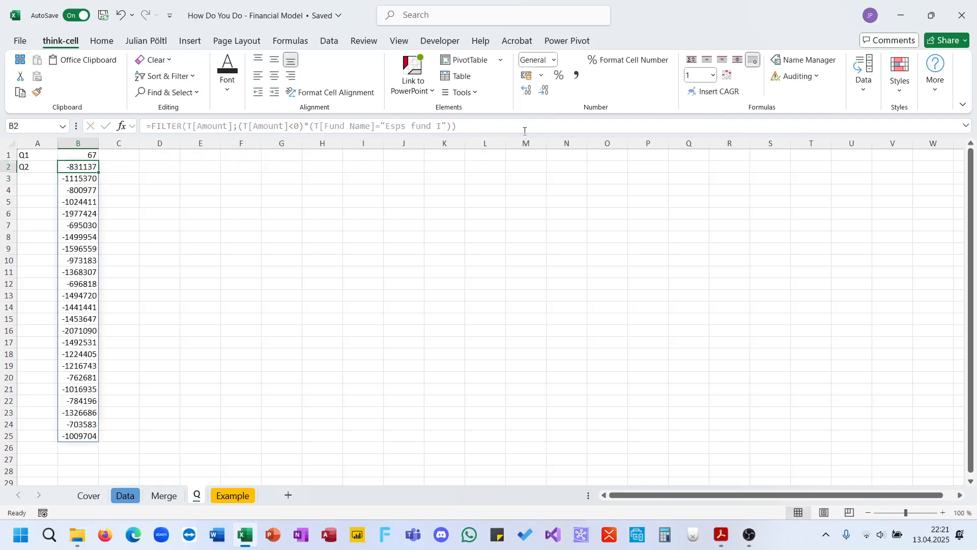
Step: Wrap the FILTER formula in B2 in a SUM function
click(154, 130)
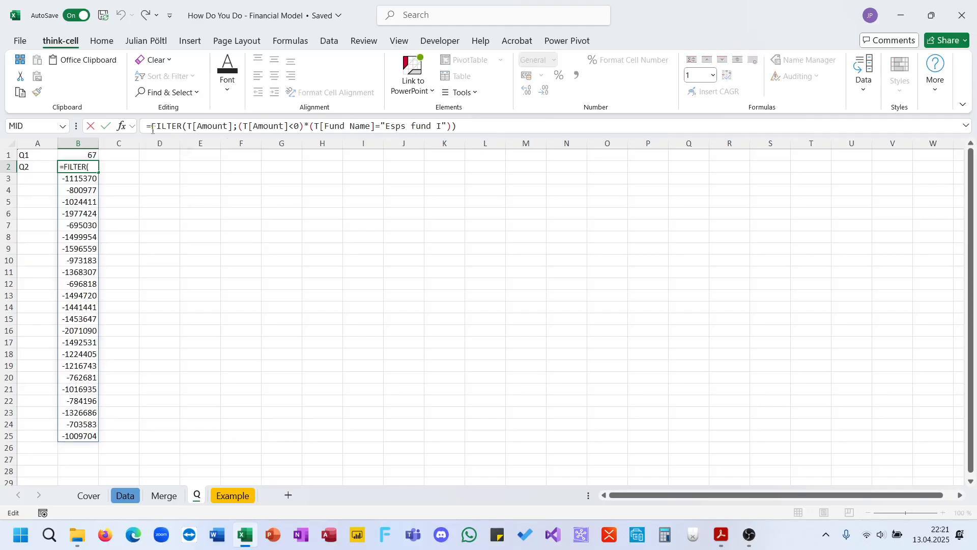
text(sum()
key(End)
text())
key(ctrl+Return)
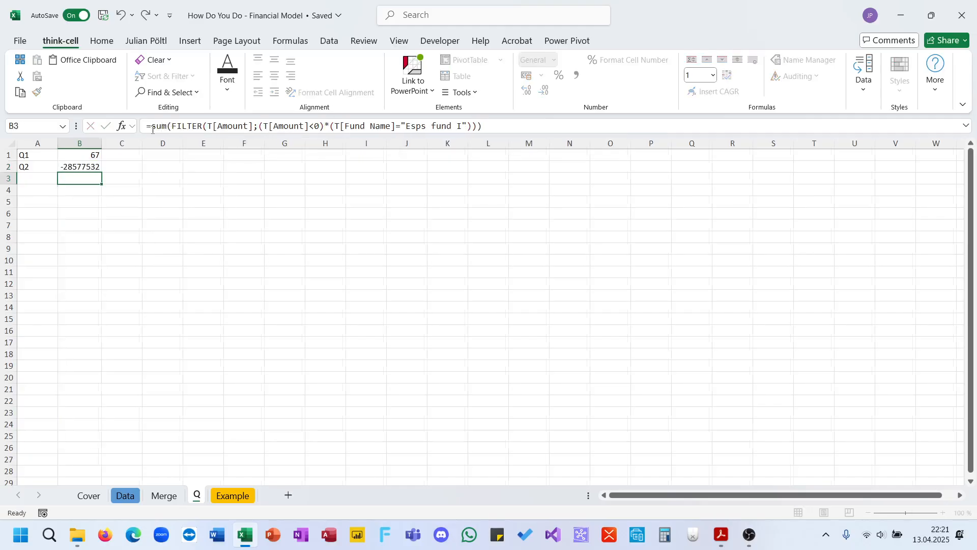
Step: Format B2 as a number with thousands separators and negate its SUM formula
key(ctrl+shift+1)
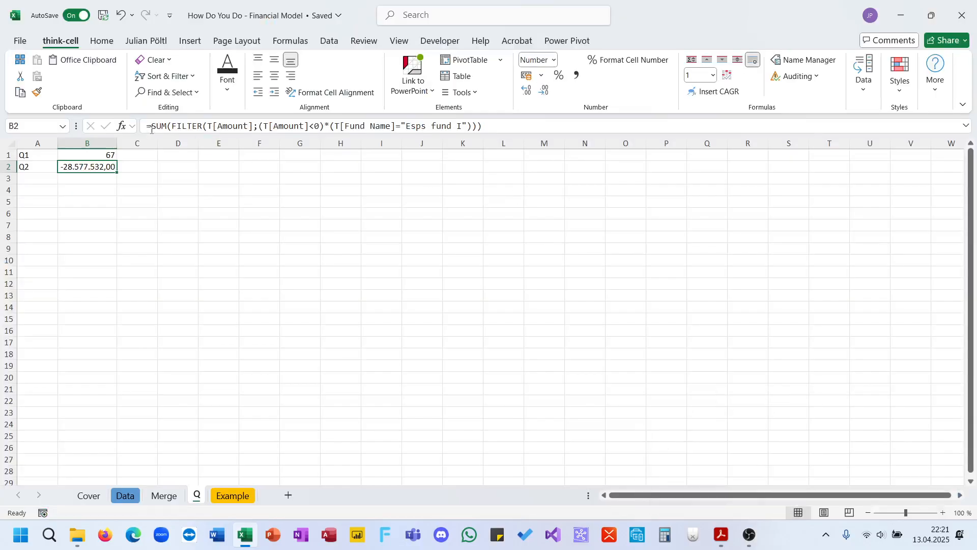
click(151, 129)
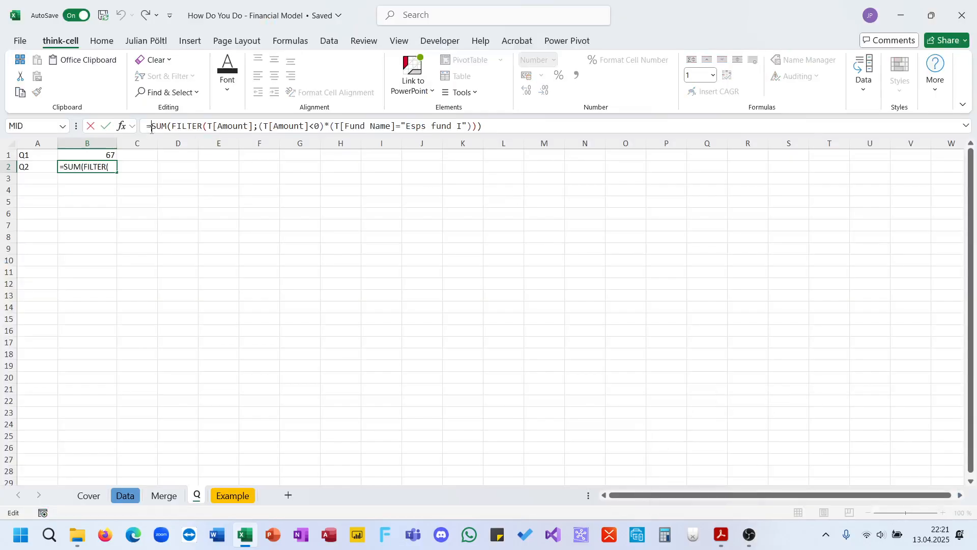
key(Return)
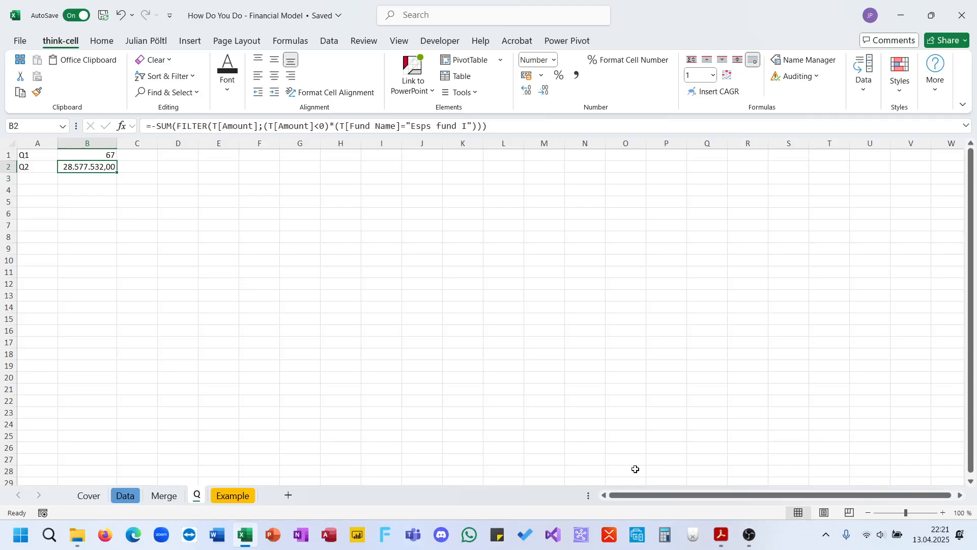
Step: Consult question 3 in the Acrobat PDF and label cell A3 of sheet Q as Q3
click(722, 535)
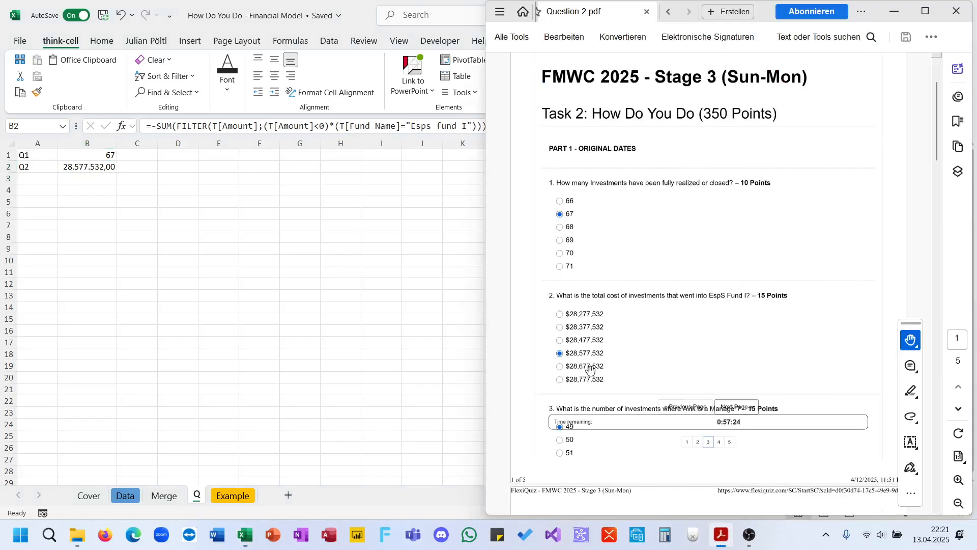
scroll(591, 369, down, 3)
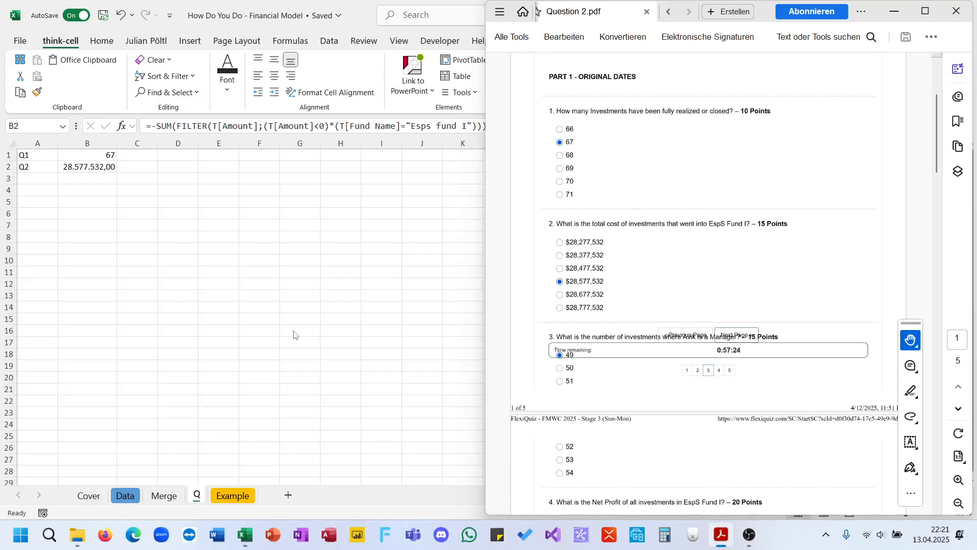
click(165, 227)
click(54, 179)
text(Q3)
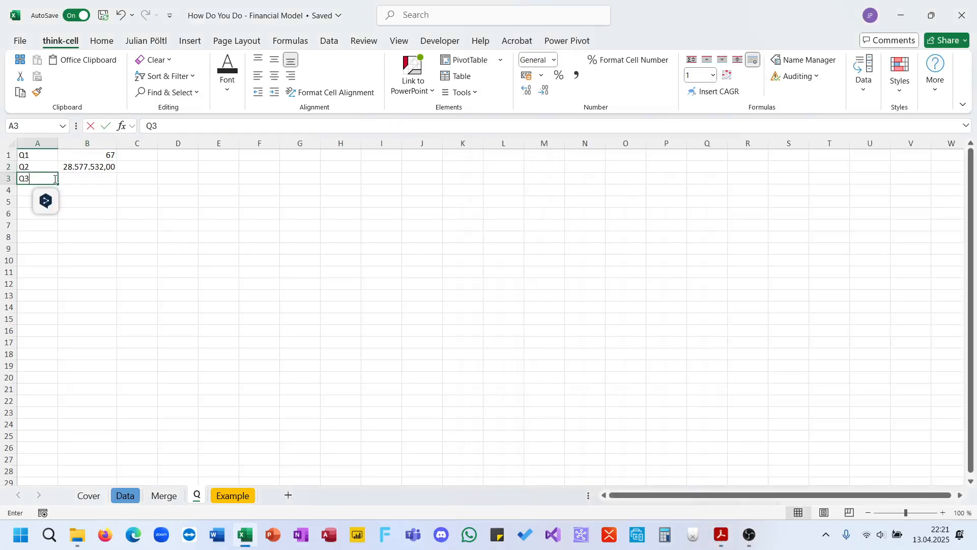
key(Tab)
Step: Begin a COUNTIF formula in B3 for question 3
text(=cou)
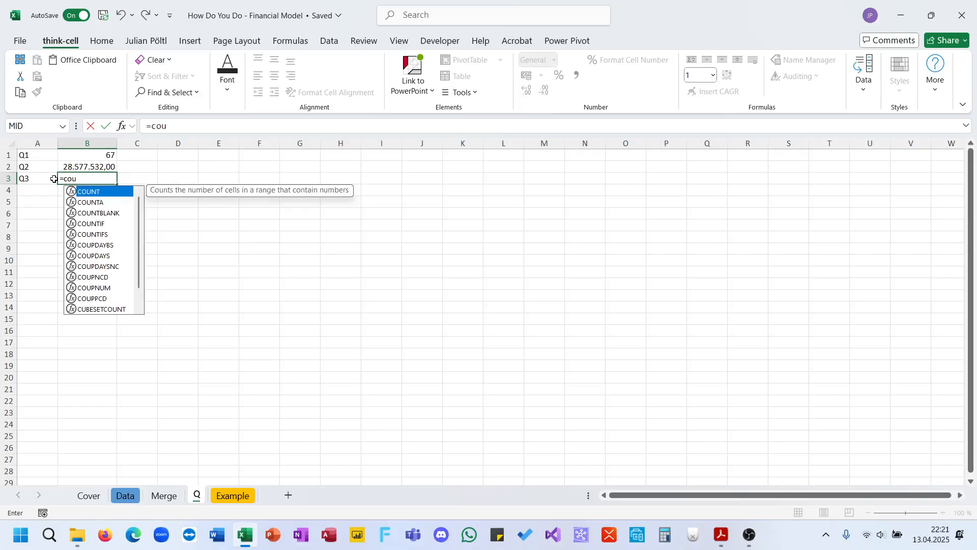
key(Down)
key(Down)
key(Down)
key(Tab)
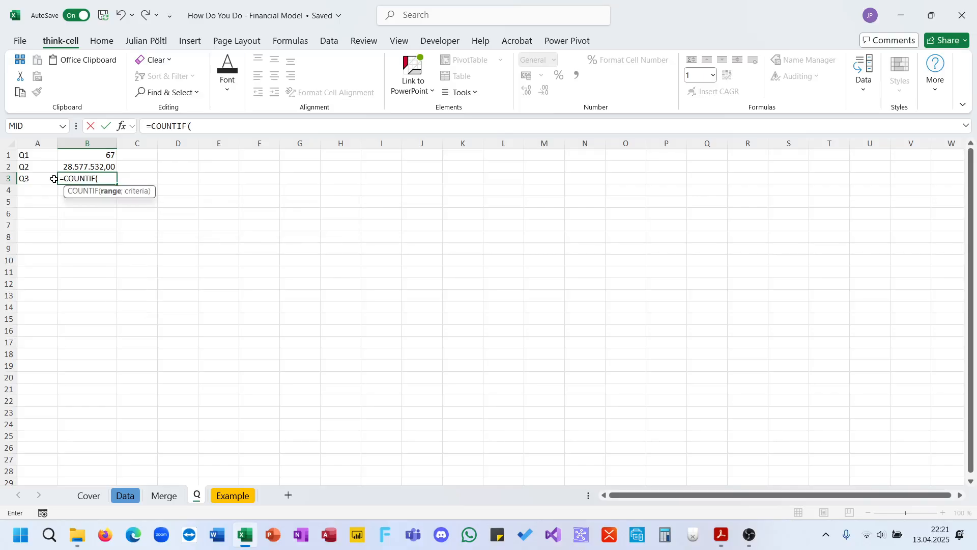
Step: Give COUNTIF the range t[Fund Manager] and question 3's manager name between asterisk wildcards as criterion, and enter the formula in B3
text(t[)
key(Down)
key(Down)
key(Down)
key(Down)
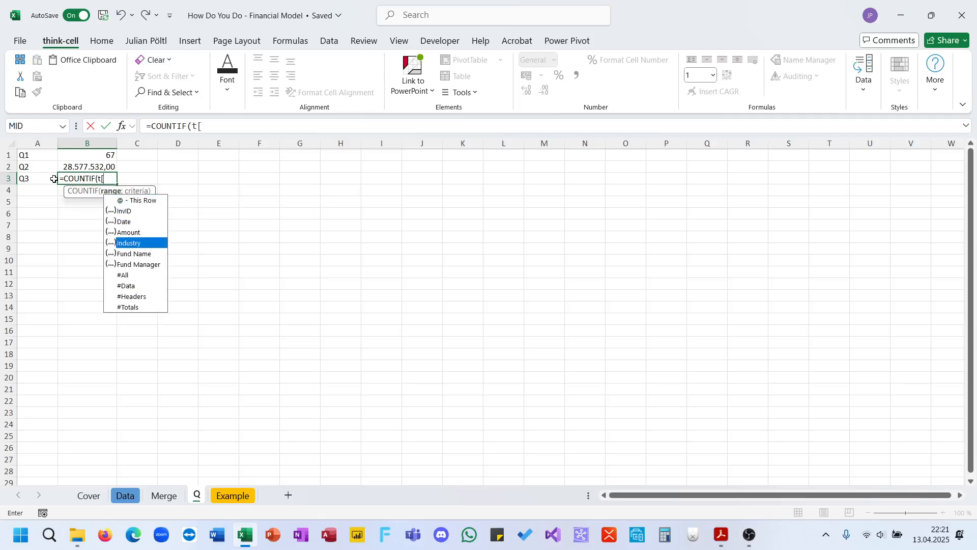
key(Down)
key(Down)
key(Tab)
text(];)
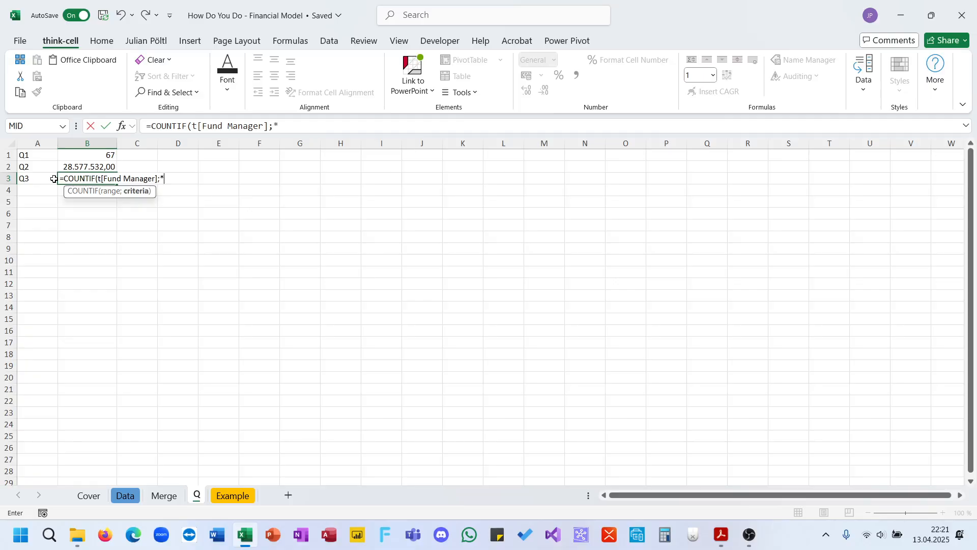
text("*avik*"))
click(54, 178)
key(Right)
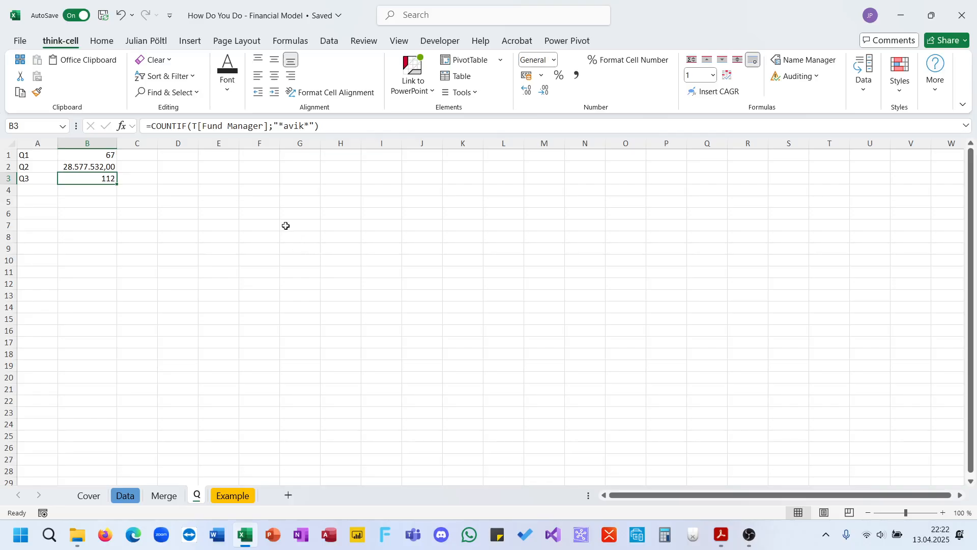
Step: Replace COUNTIF with FILTER in B3's formula and overwrite the wildcard criterion with the beginning of an ISNUMBER test
mouse_move(721, 533)
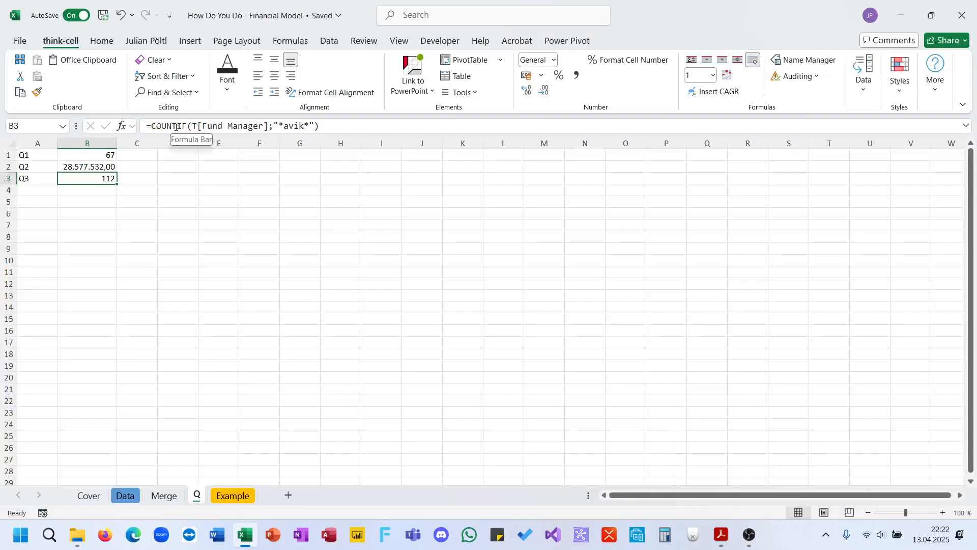
double_click(176, 127)
text(FILTER)
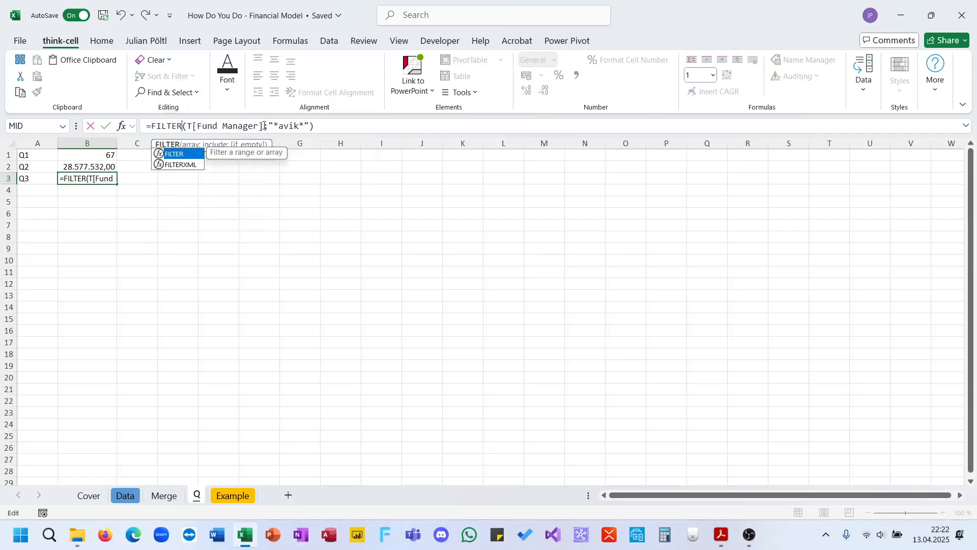
drag(264, 125, 187, 126)
key(ctrl+c)
click(271, 128)
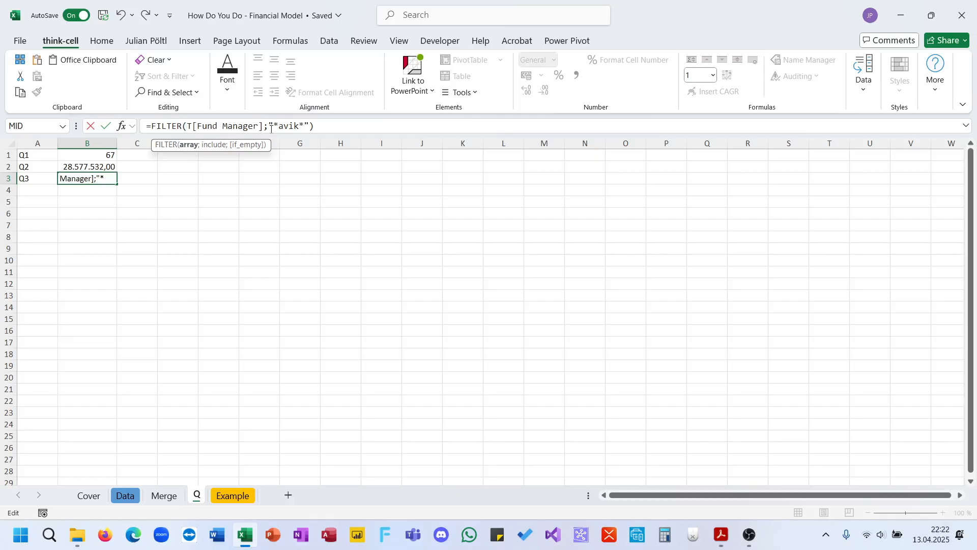
click(270, 128)
drag(331, 129, 269, 130)
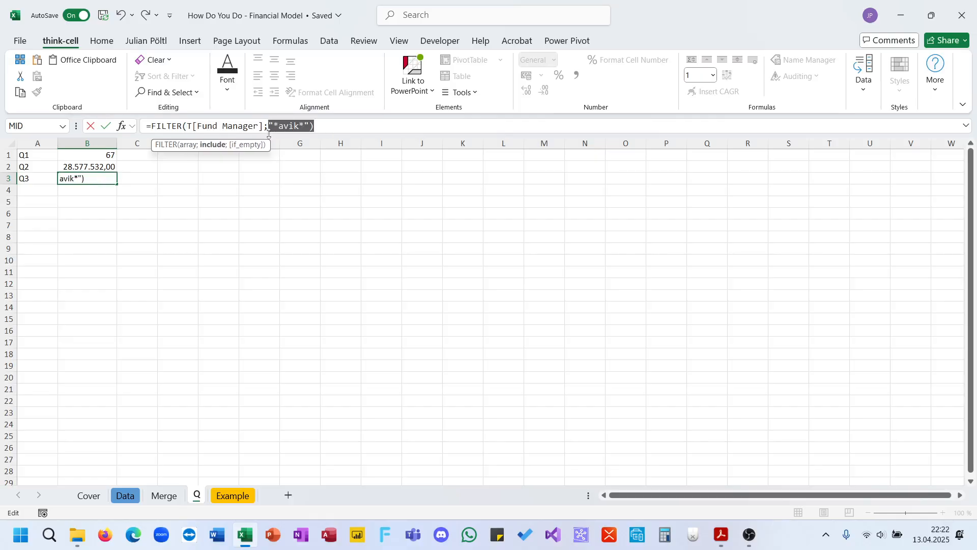
text(isn)
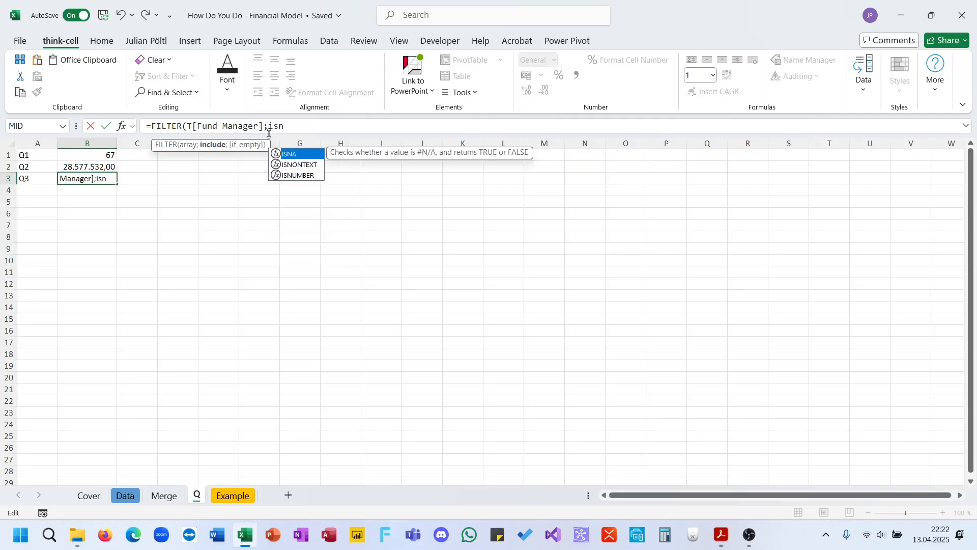
Step: Change the FILTER array in B3 from the Fund Manager column to table T's InvID column
drag(260, 128, 198, 127)
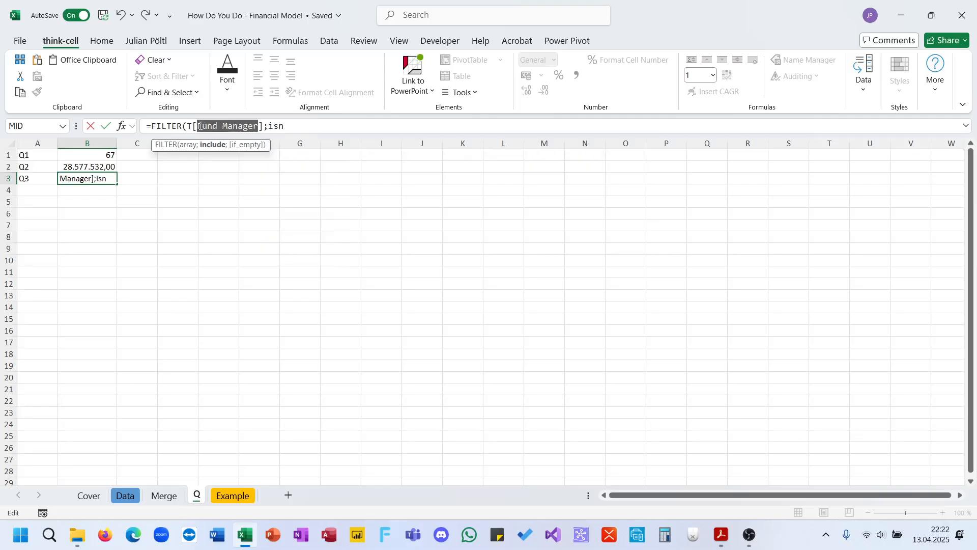
key(BackSpace)
key(Down)
key(Tab)
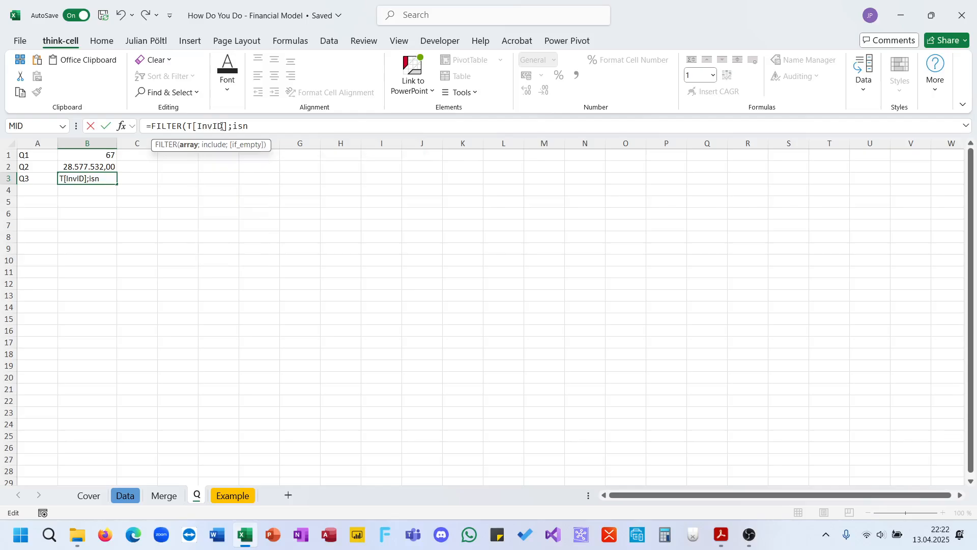
key(Tab)
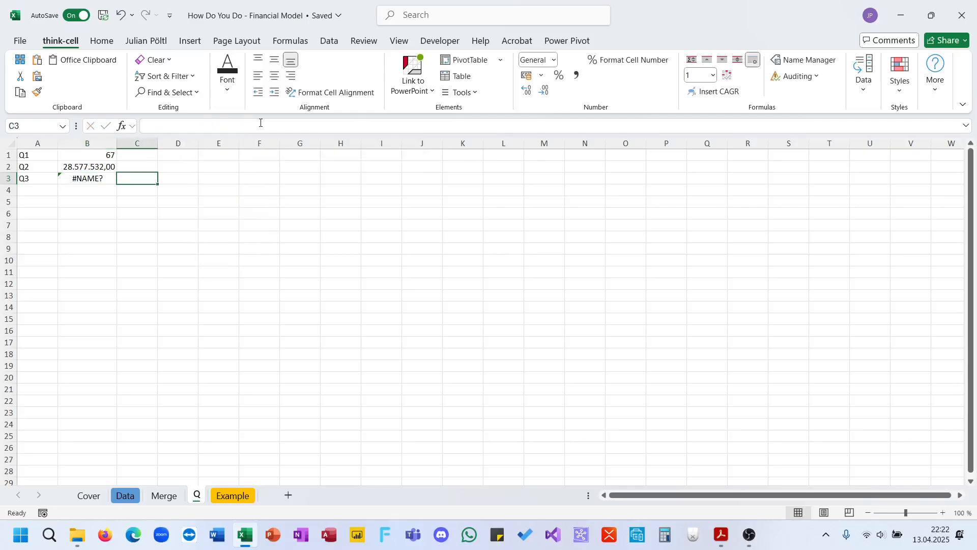
Step: Build the FILTER include condition in B3 as ISNUMBER around a SEARCH for question 3's manager name within a column of table T
key(Left)
click(260, 123)
key(BackSpace)
text(um)
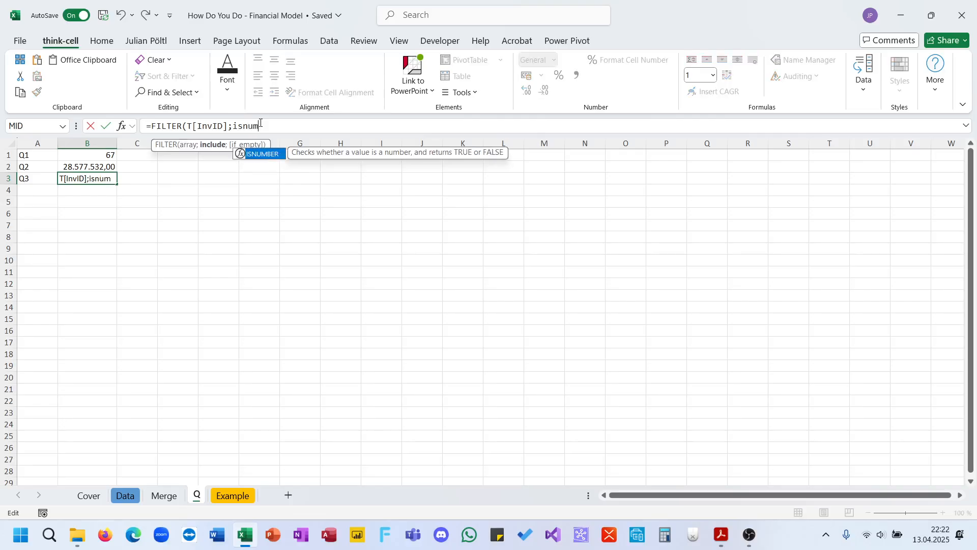
key(Tab)
text(se)
key(Tab)
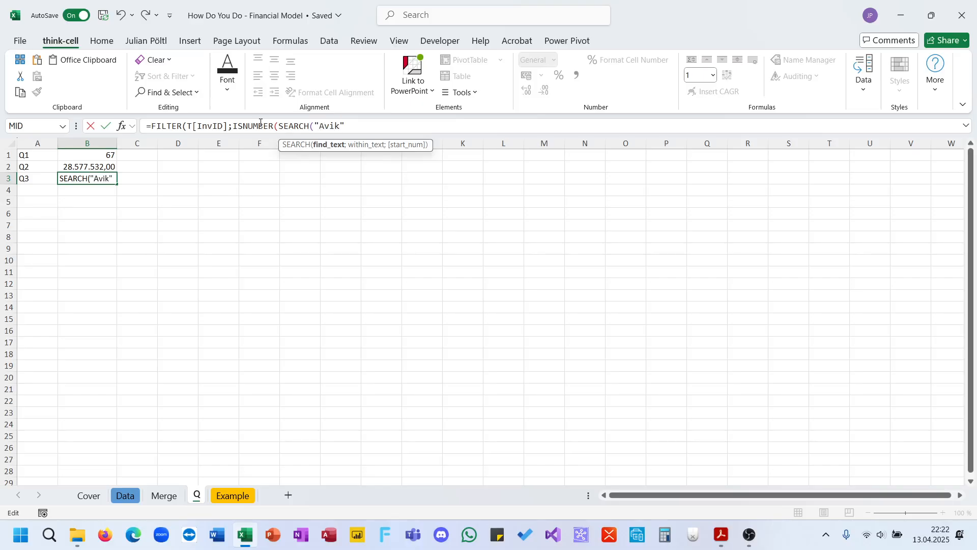
text("Avik";t[)
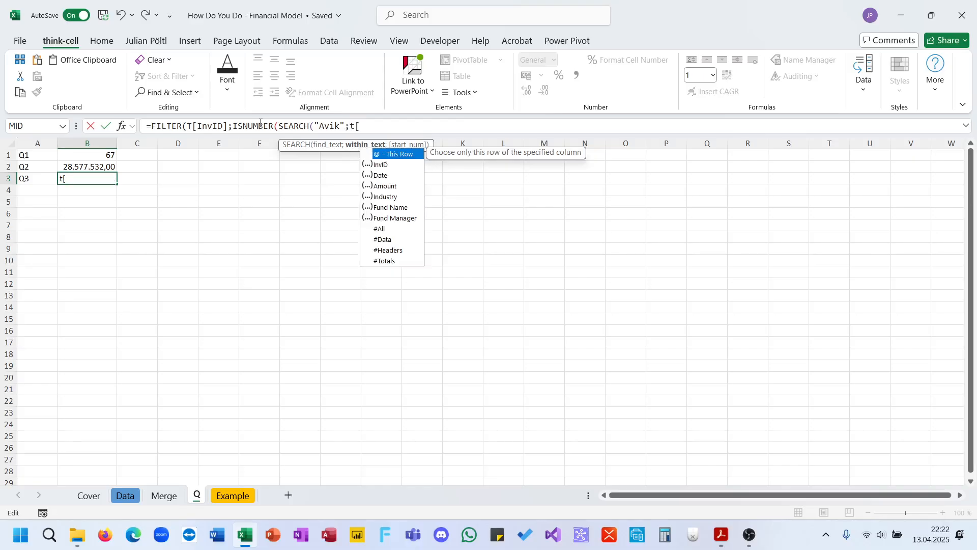
Step: Complete the SEARCH with t[Fund Manager] as the text to search within, close the parentheses and enter the formula in B3
key(Down)
key(Down)
key(Down)
key(Down)
key(Down)
key(Tab)
text()))
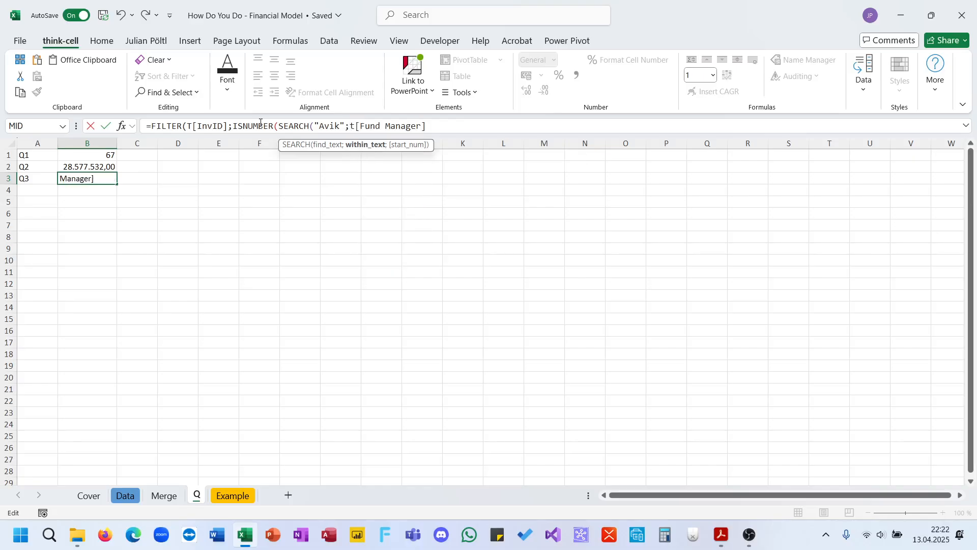
text())
key(Return)
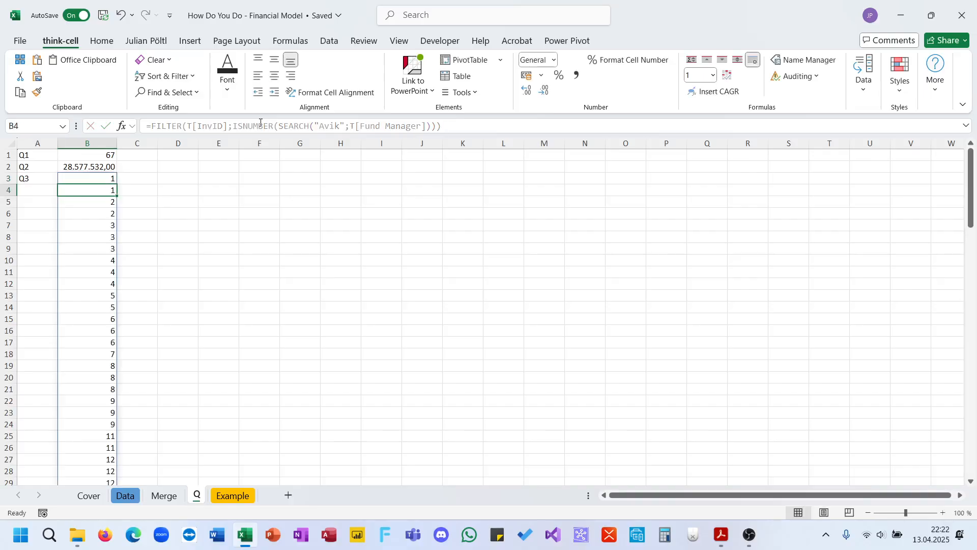
Step: Reopen B3's formula and insert a ROWS function in front of the FILTER
key(Up)
key(Up)
key(Up)
key(Down)
key(Down)
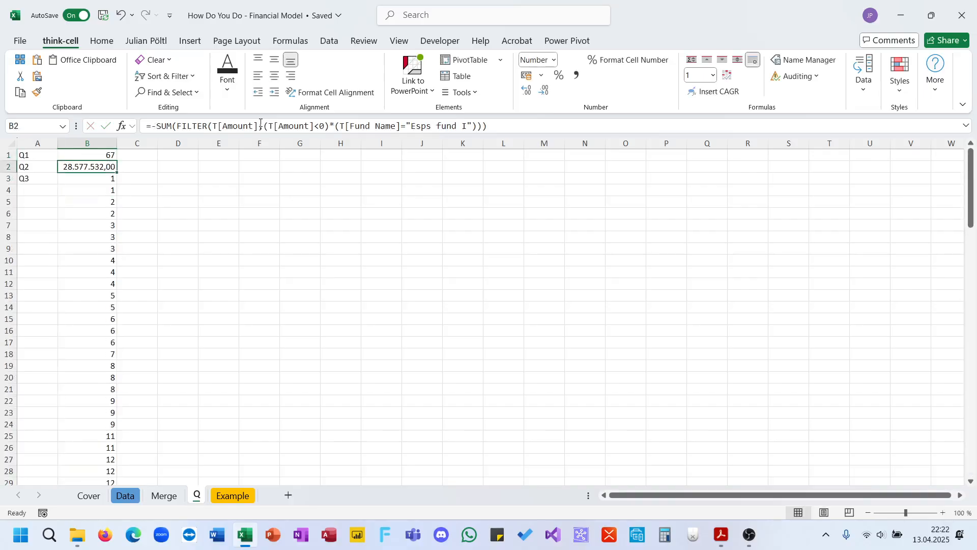
click(149, 128)
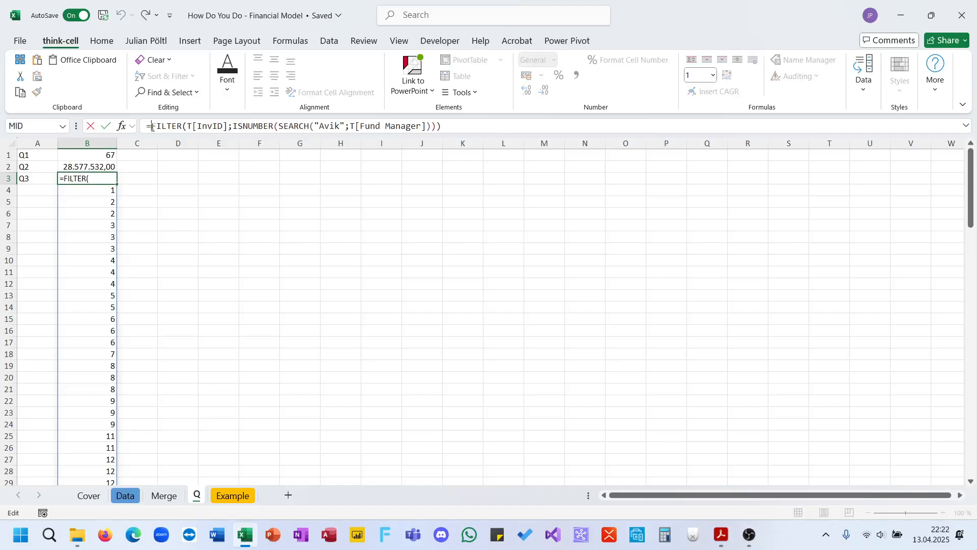
text(ro)
key(Down)
key(Down)
key(Down)
key(Down)
key(Down)
key(Tab)
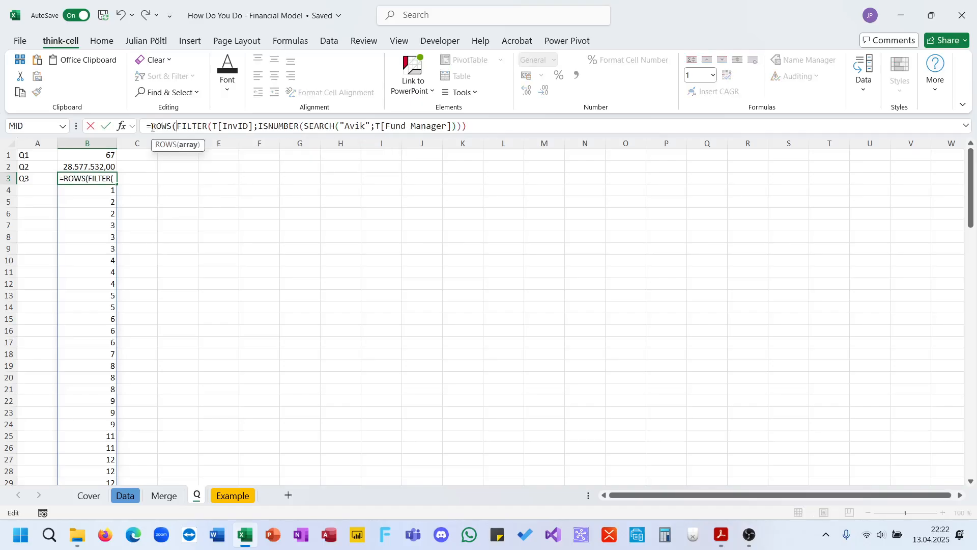
Step: Nest UNIQUE around the FILTER inside ROWS, close both functions and enter the completed formula in B3
text(un)
key(Down)
key(Down)
key(Tab)
key(End)
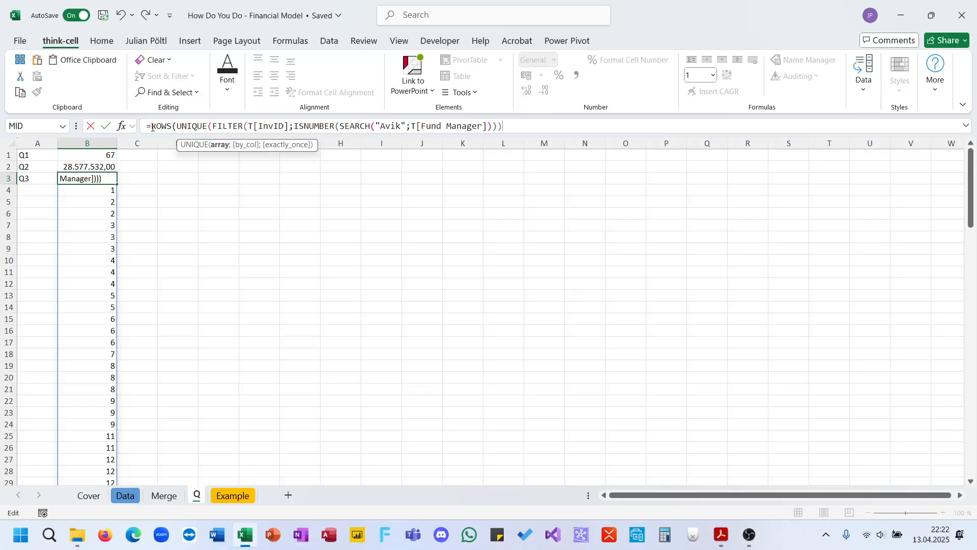
text()))
key(Return)
key(Up)
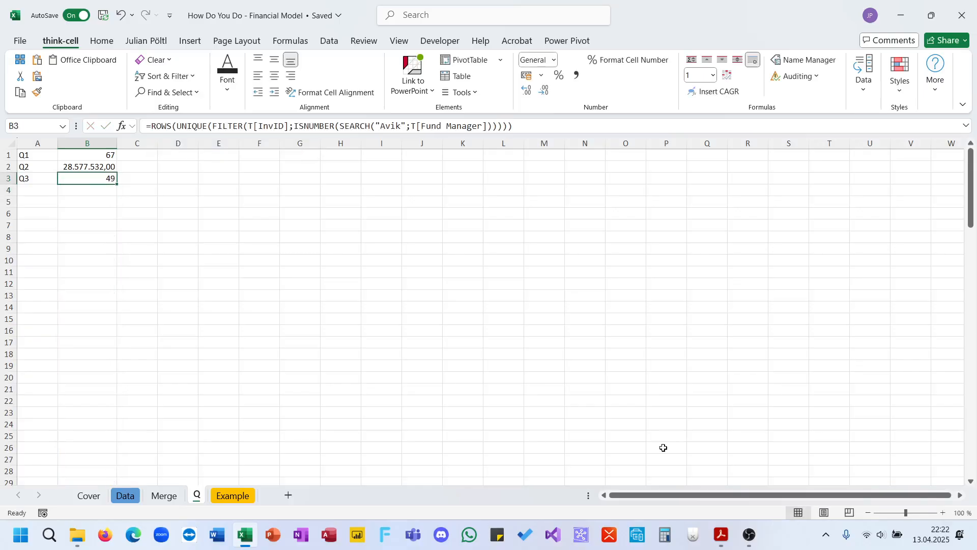
Step: Switch to Acrobat to compare answer 3, read question 4, and review the How Do You Do case document's cash flow and valuation rules
click(722, 534)
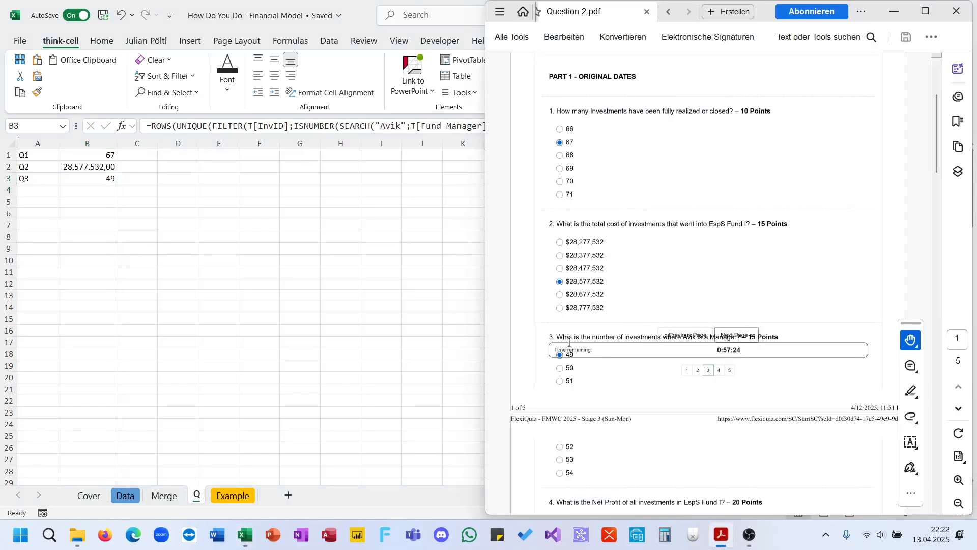
scroll(569, 342, down, 5)
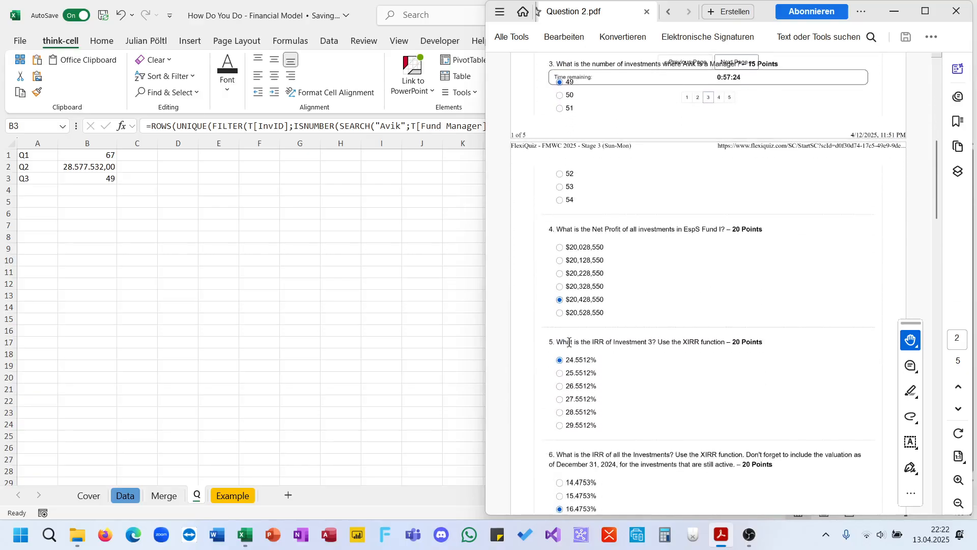
click(668, 11)
click(577, 11)
scroll(611, 234, up, 6)
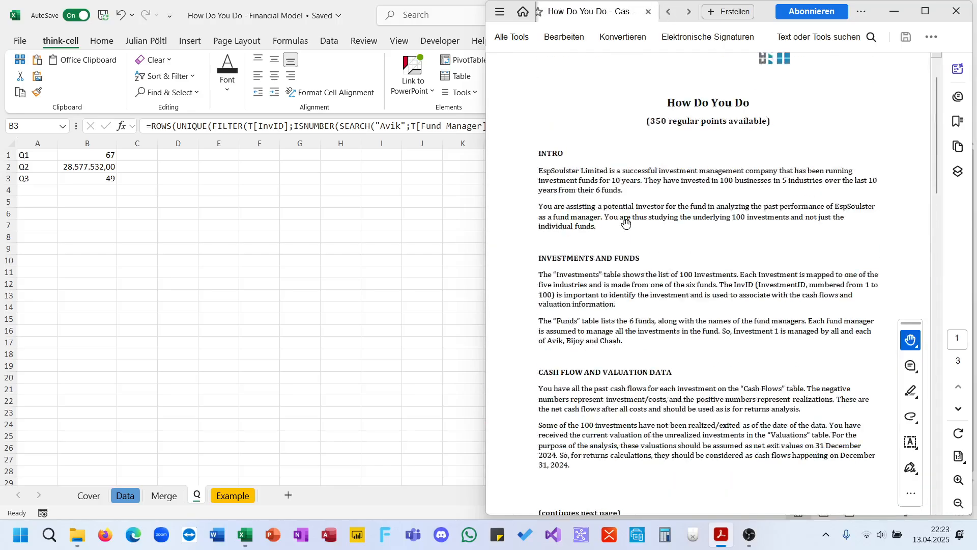
scroll(626, 224, down, 6)
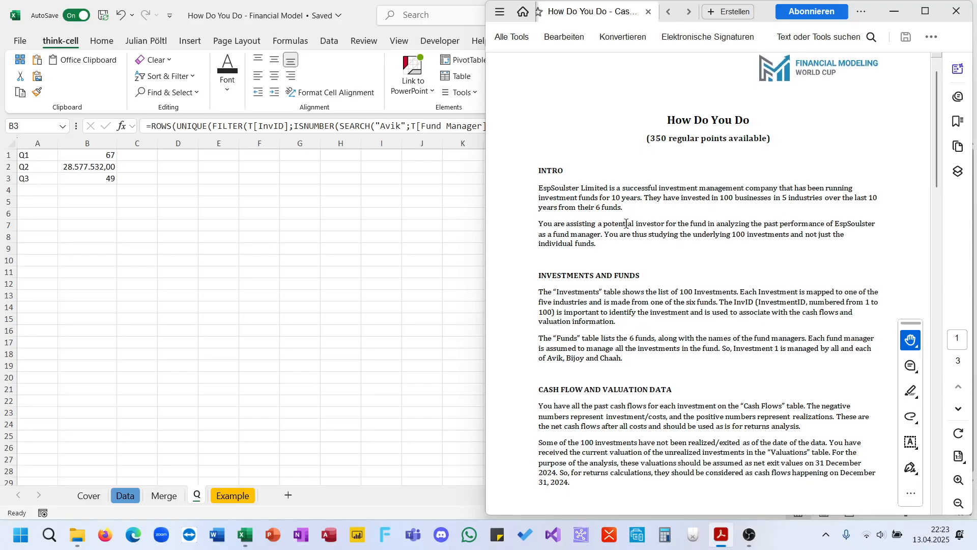
Step: Read the Net Profit definition in the case document, switch back to Excel and label cell A4 as Q4
scroll(627, 224, down, 2)
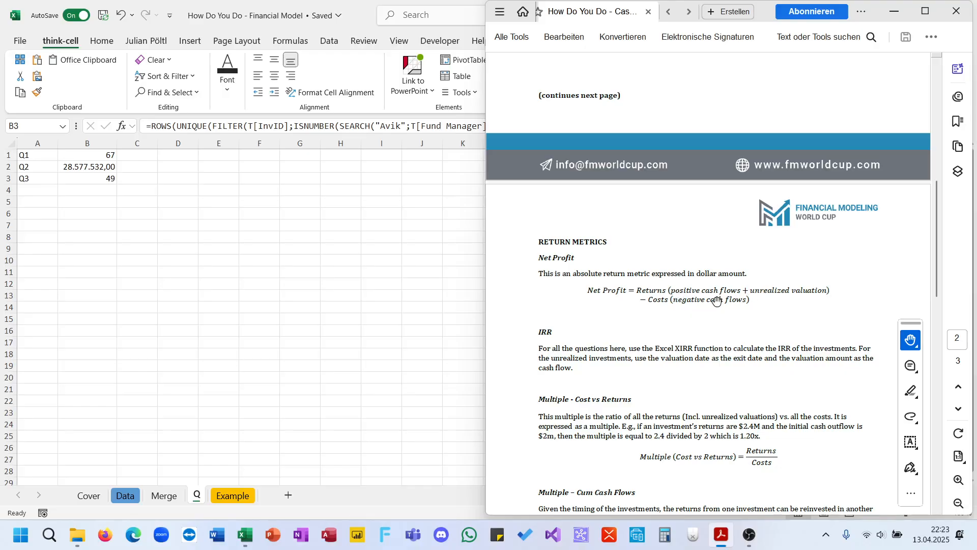
click(44, 190)
click(41, 191)
text(Q4)
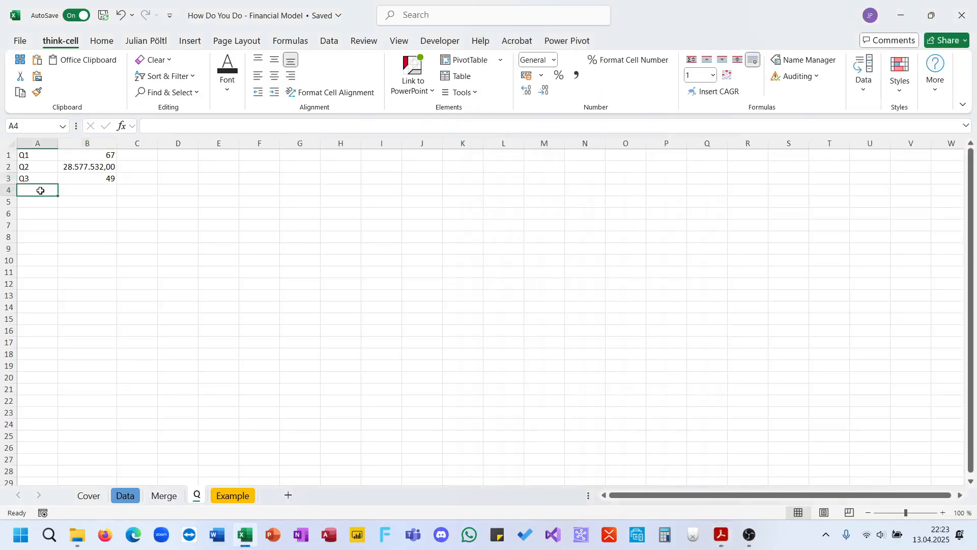
key(Tab)
Step: Start a SUMIFS formula in B4 with t[Amount] as the sum range
text(=)
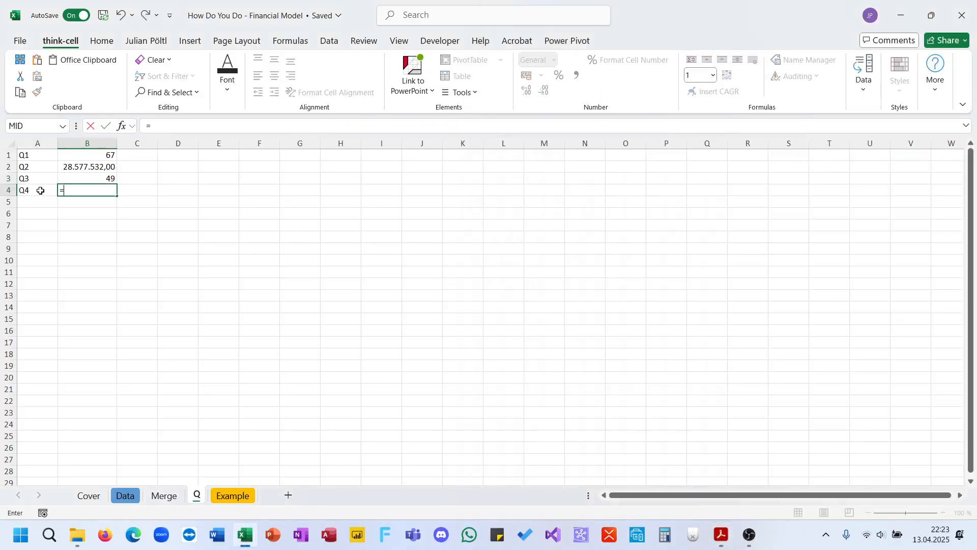
text(sumifs)
key(Tab)
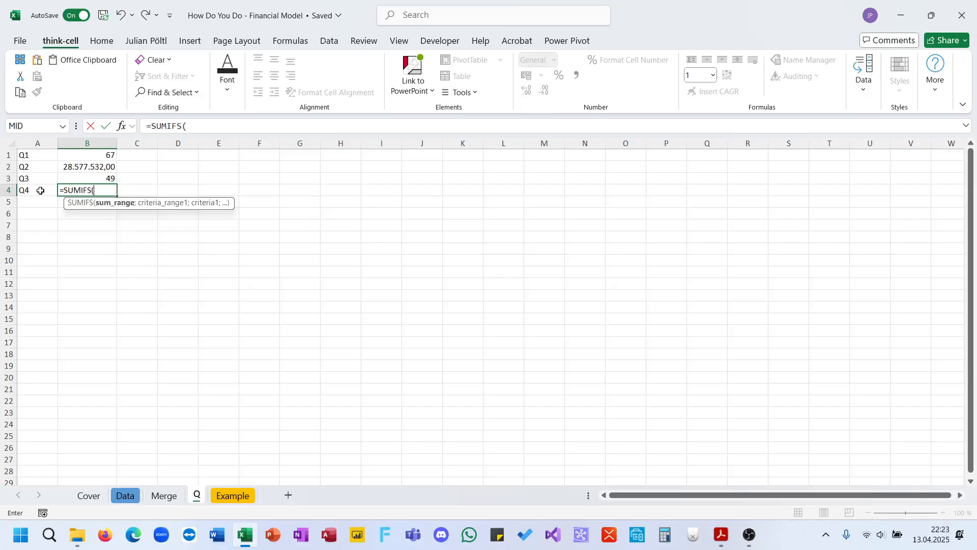
text(t[)
key(Down)
key(Down)
key(Down)
key(Down)
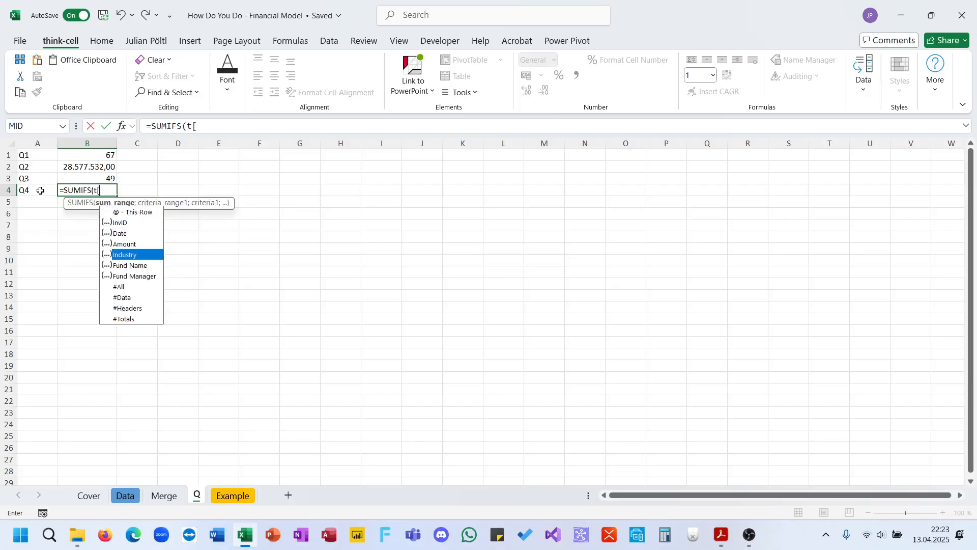
key(Up)
key(Tab)
Step: Add the criterion t[Fund Name]="Esps Fund I" to the SUMIFS, close it and try to enter the formula
text(];t[)
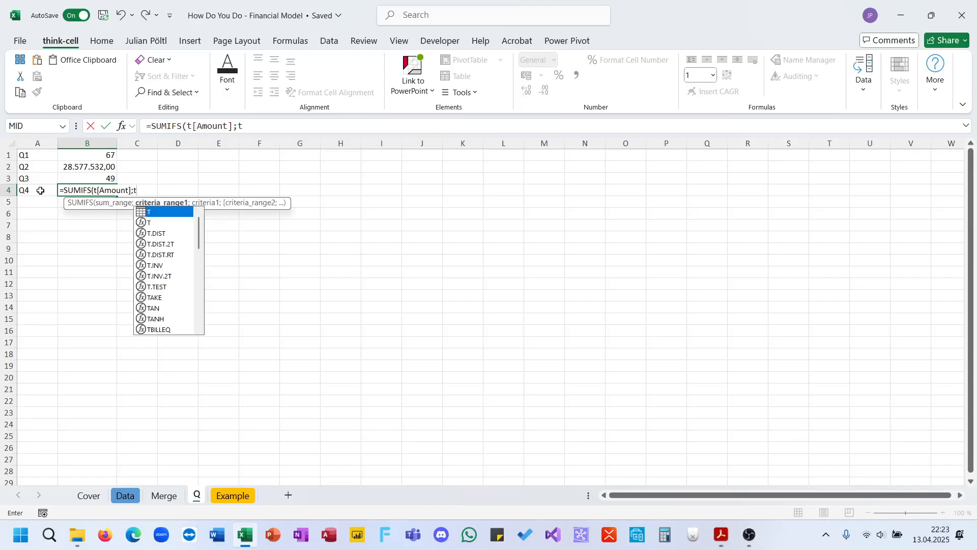
key(Down)
key(Down)
key(Down)
key(Down)
key(Tab)
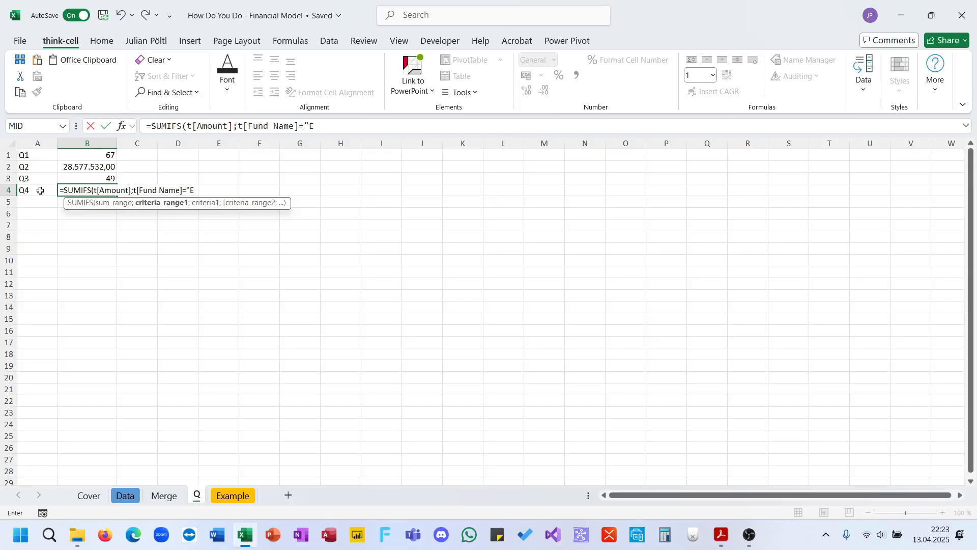
text(]="Esps Fund I"))
key(Return)
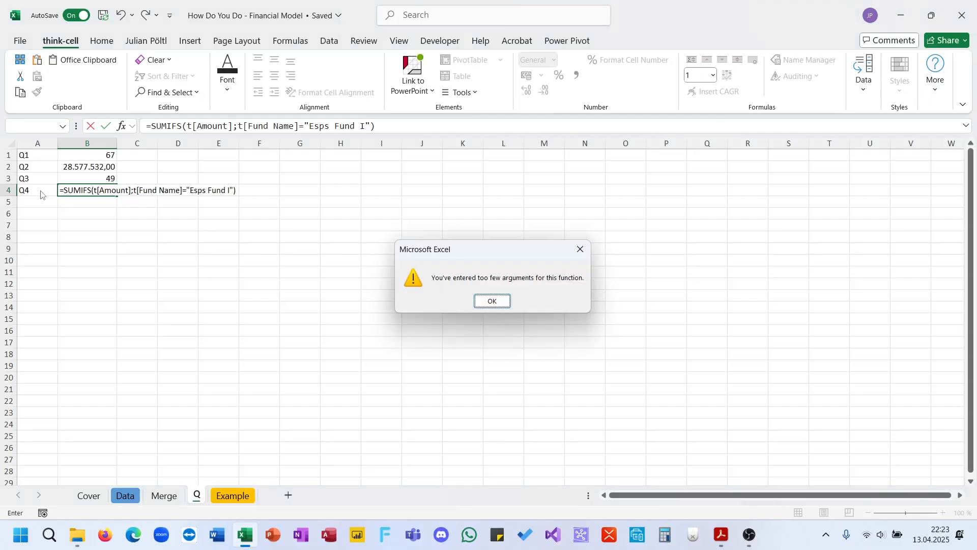
key(Return)
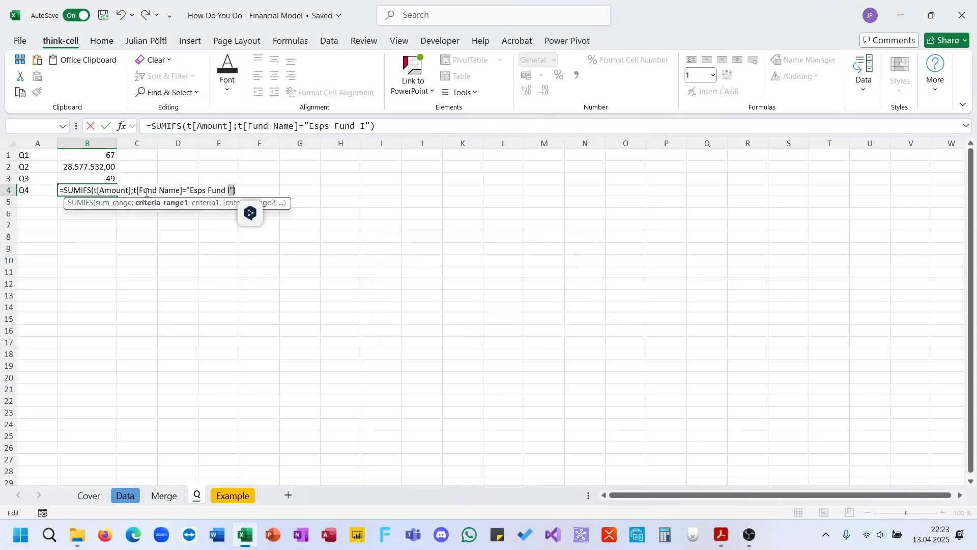
Step: Replace the equals sign after t[Fund Name] with a semicolon and enter the corrected SUMIFS formula in B4
click(308, 124)
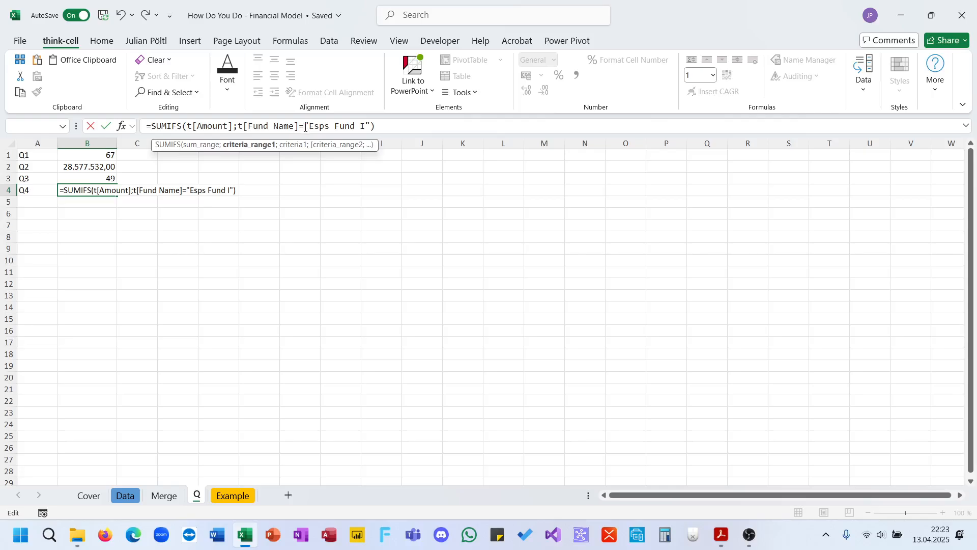
key(BackSpace)
text(,)
key(BackSpace)
text(;)
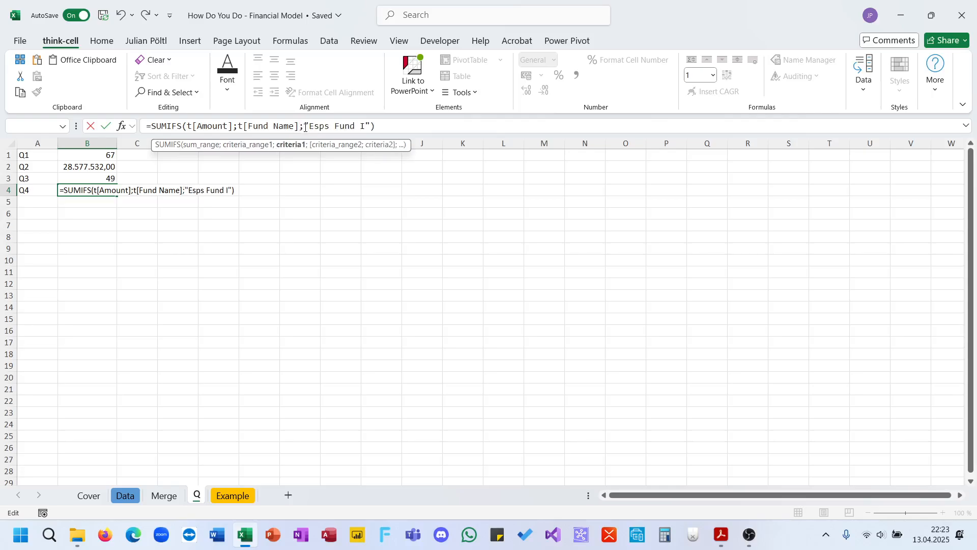
key(Return)
key(Up)
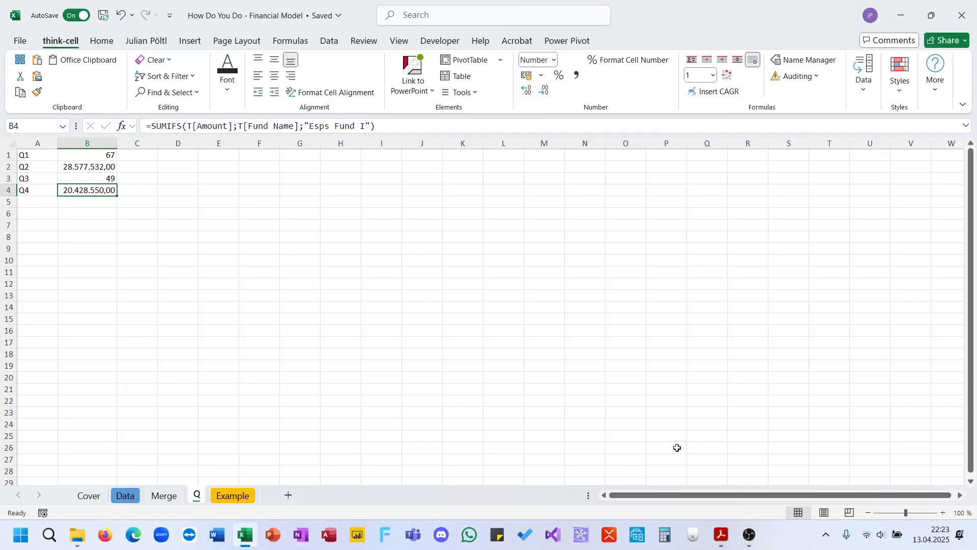
Step: Switch to Question 2.pdf in Acrobat to compare answer 4 with B4 and read question 5
click(721, 534)
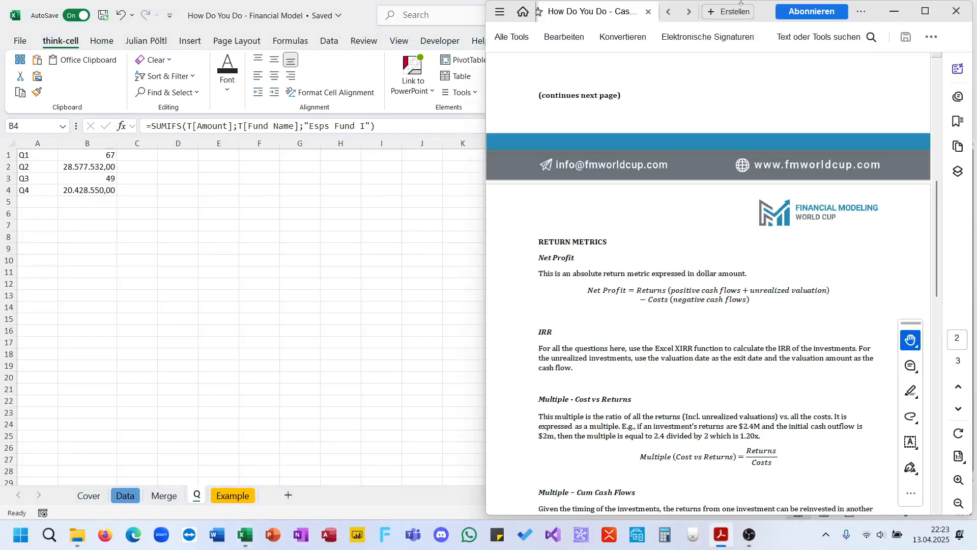
click(689, 12)
click(601, 15)
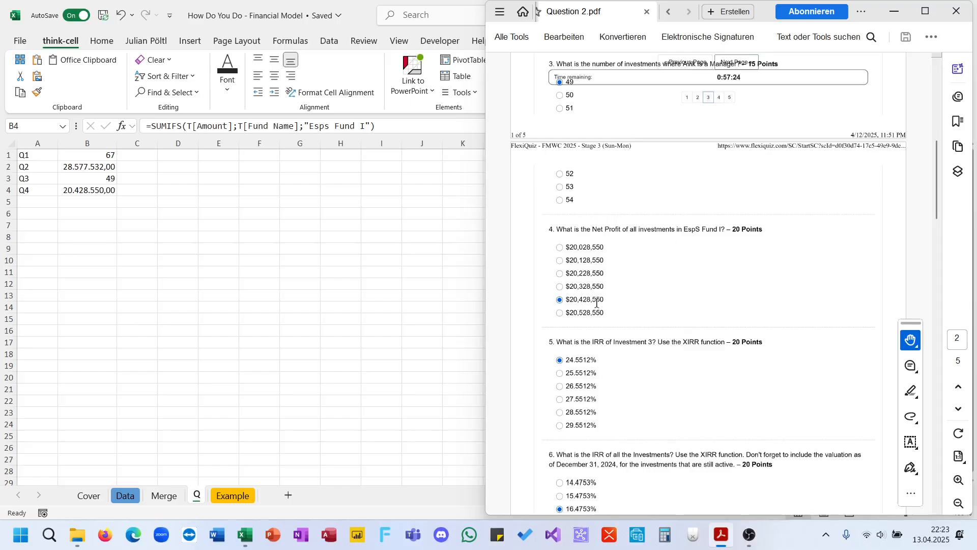
Step: Switch back to Excel and label cell A5 as Q5
key(alt+Tab)
click(42, 202)
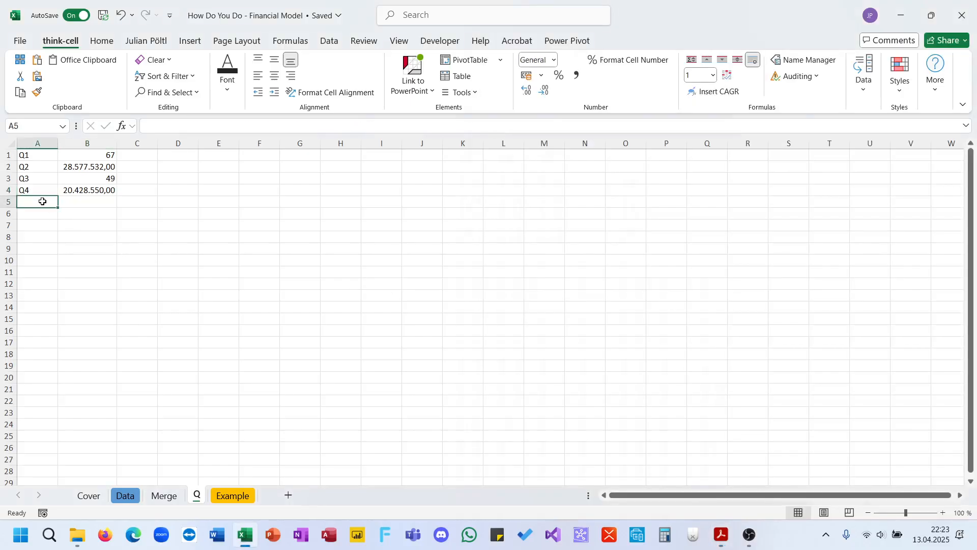
text(Q5)
key(Tab)
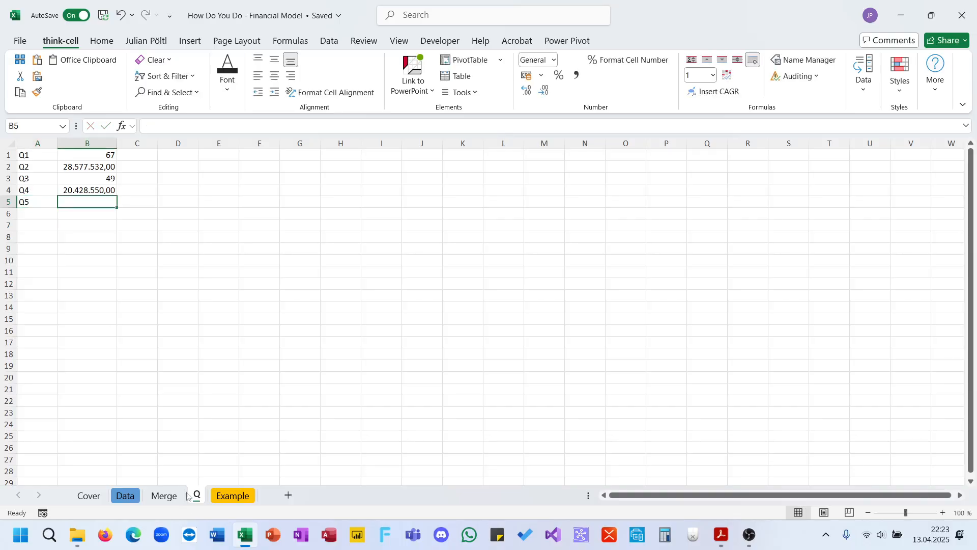
Step: Review the columns and Investment 3 rows on the Merge sheet, then reread question 5 in Question 2.pdf
click(163, 497)
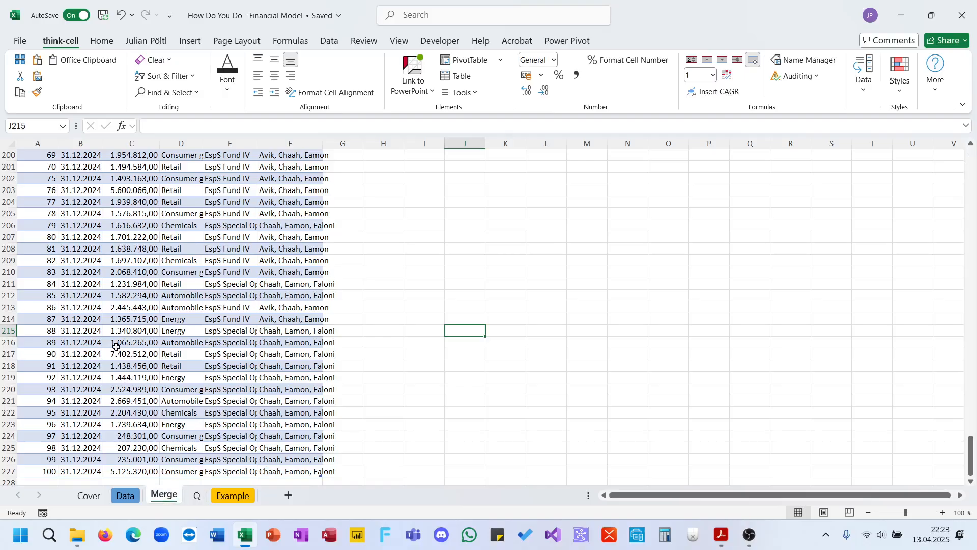
scroll(113, 345, up, 20)
scroll(103, 294, up, 12)
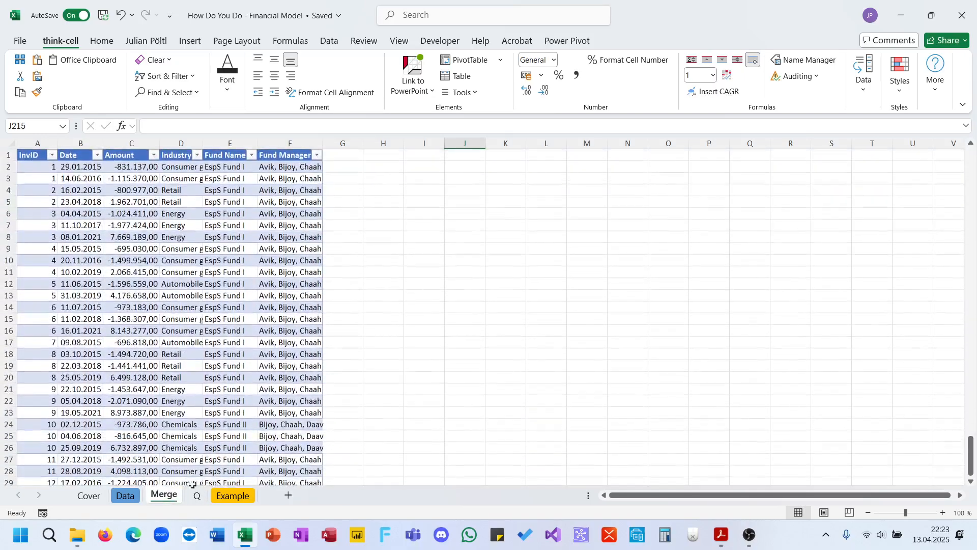
click(199, 502)
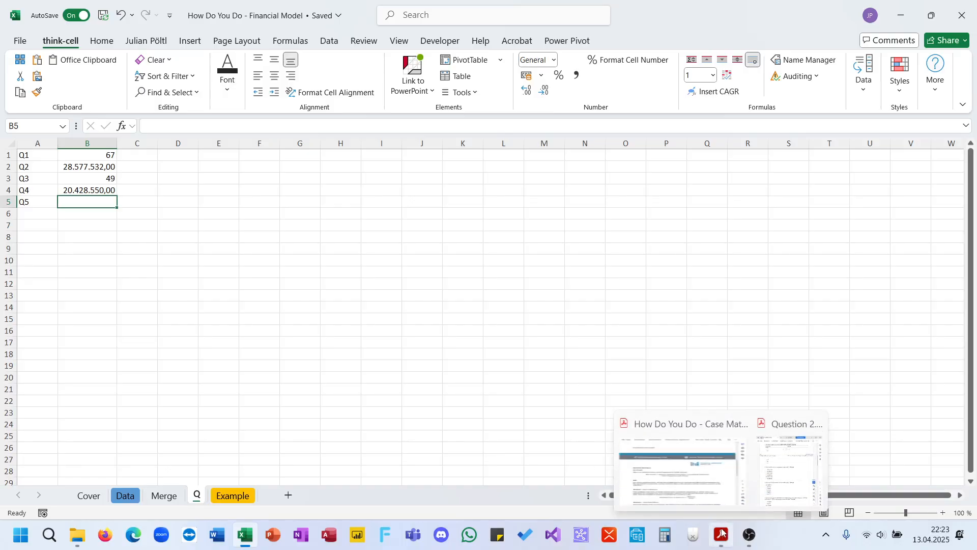
click(784, 468)
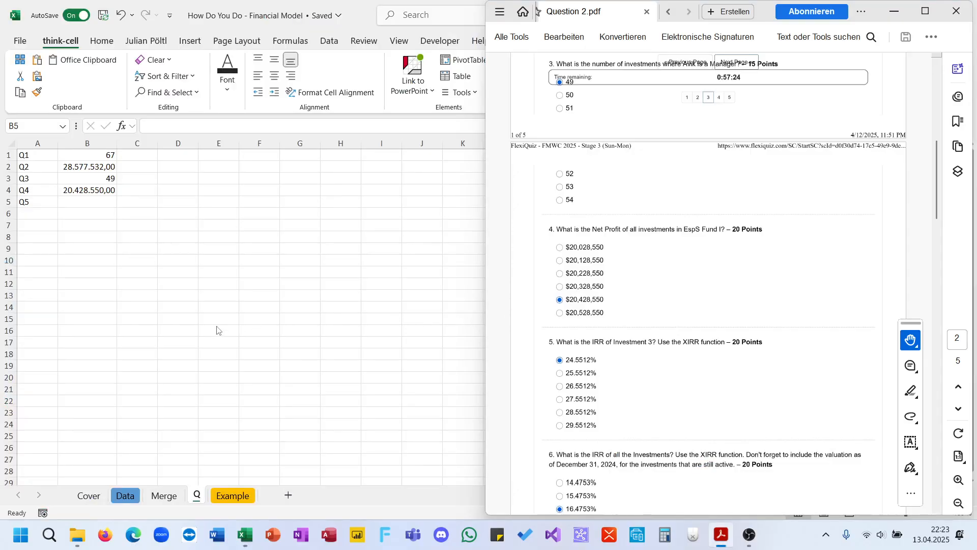
Step: Switch back to Excel and start an XIRR formula in B5 with a FILTER on t[Amount] as its values
key(alt+Tab)
text(=xirr)
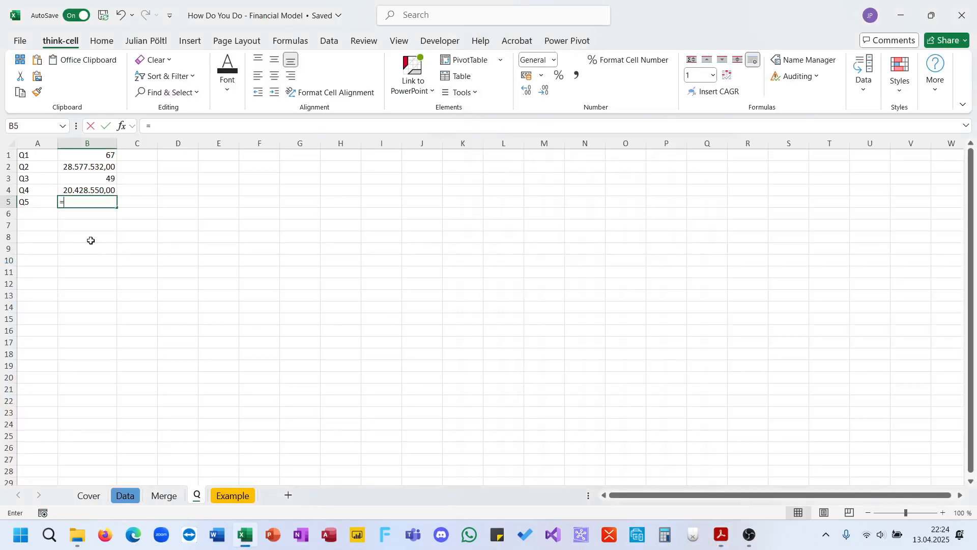
key(Tab)
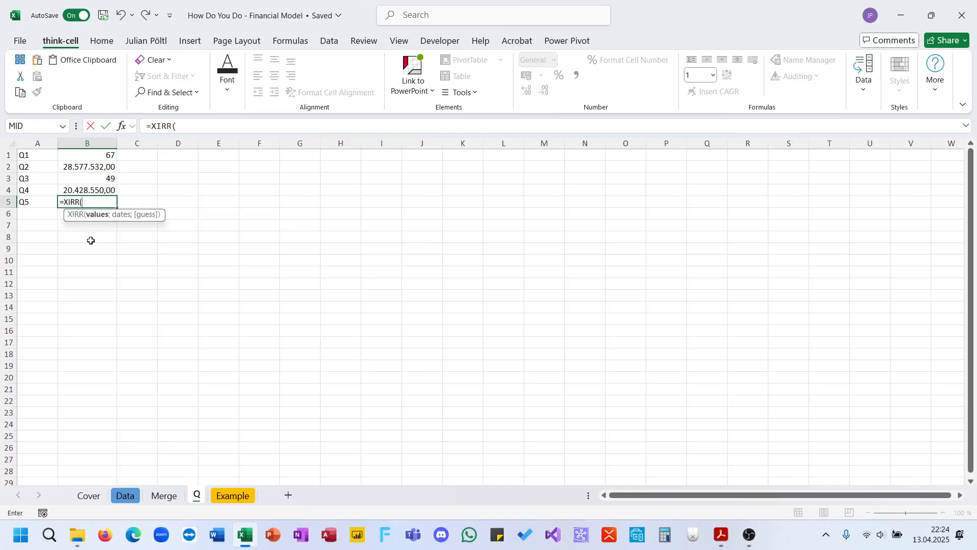
text(Fil)
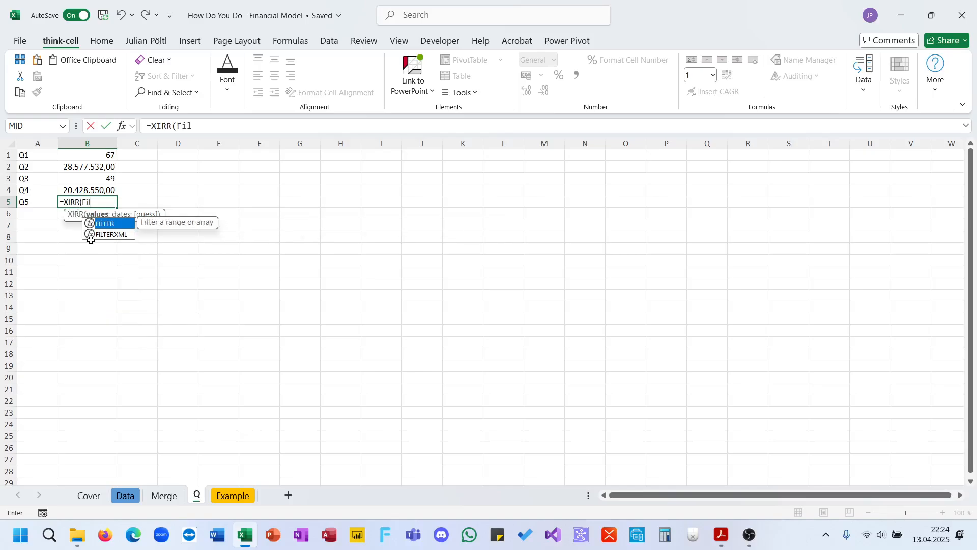
key(Tab)
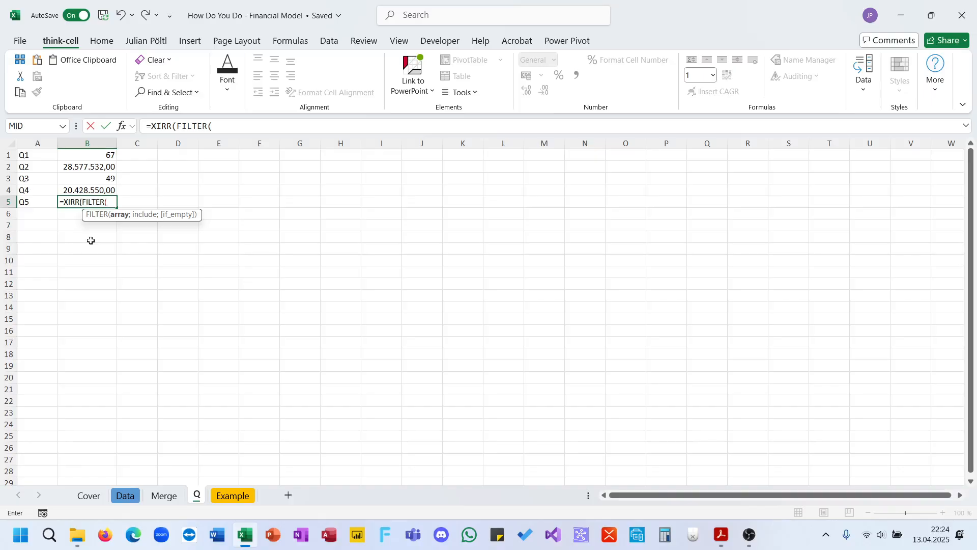
key(BackSpace)
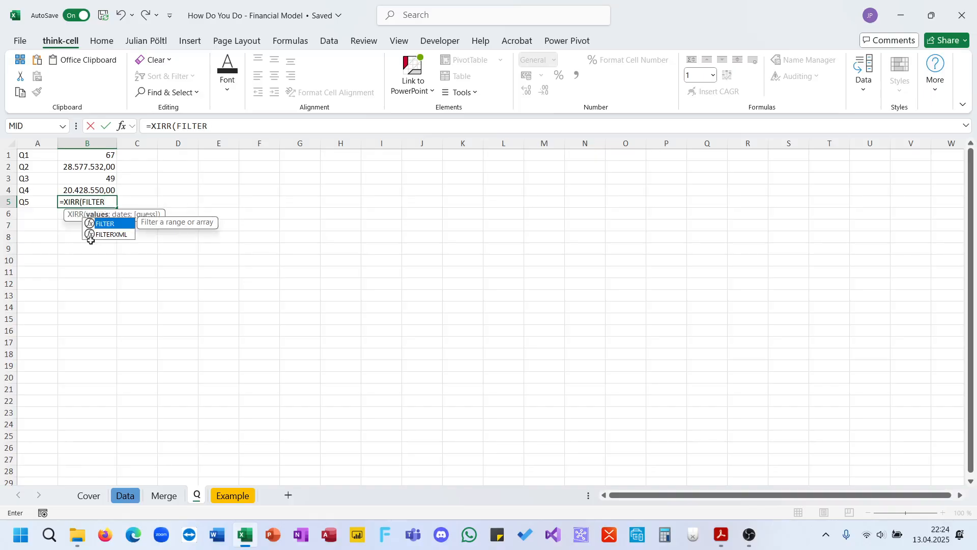
text(()
text(t[)
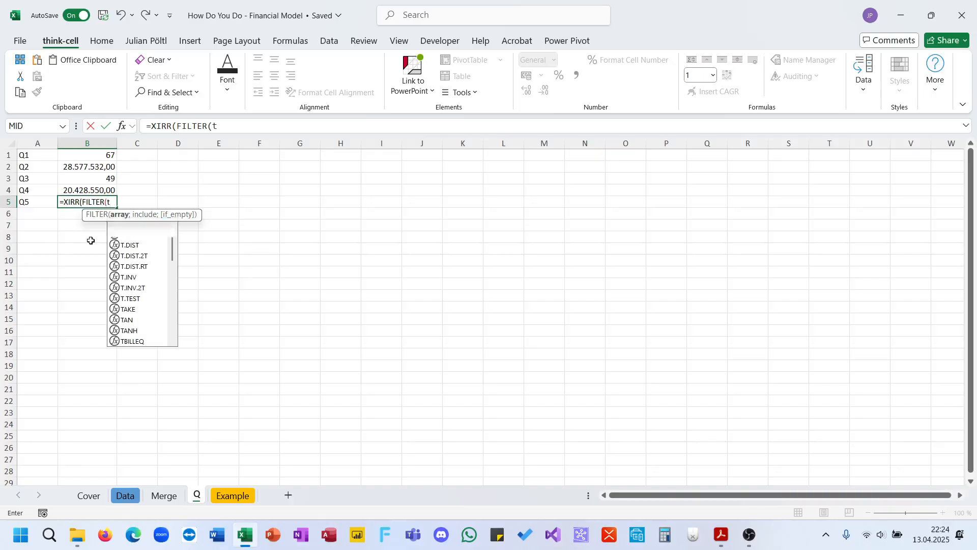
key(Down)
key(Down)
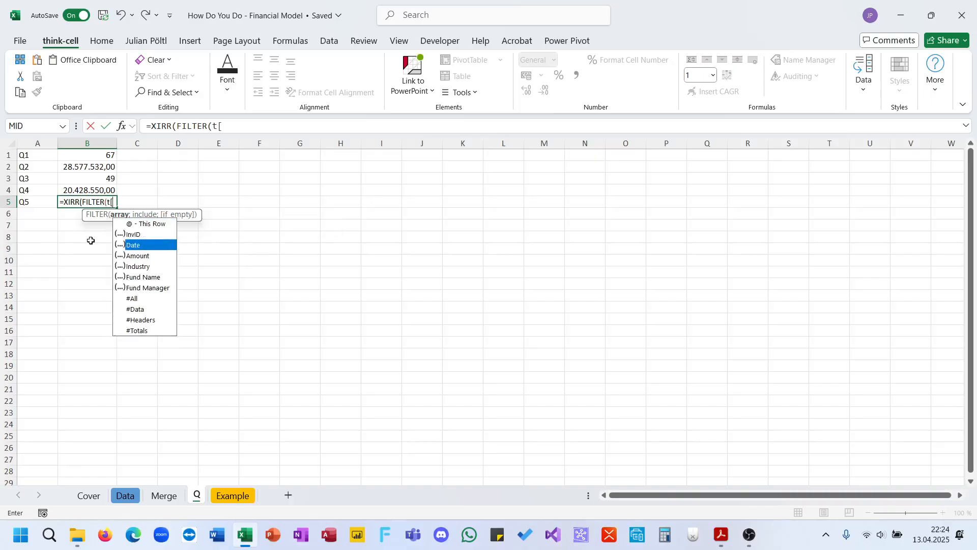
key(Down)
key(Tab)
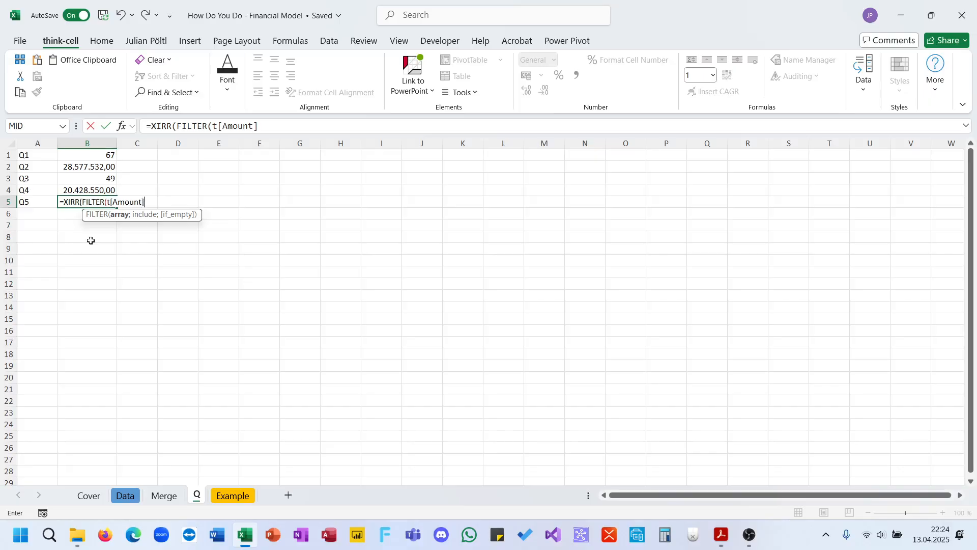
Step: Restrict the FILTER to rows where t[InvID]=3, close it and move on to XIRR's dates argument
text(;)
text(t[)
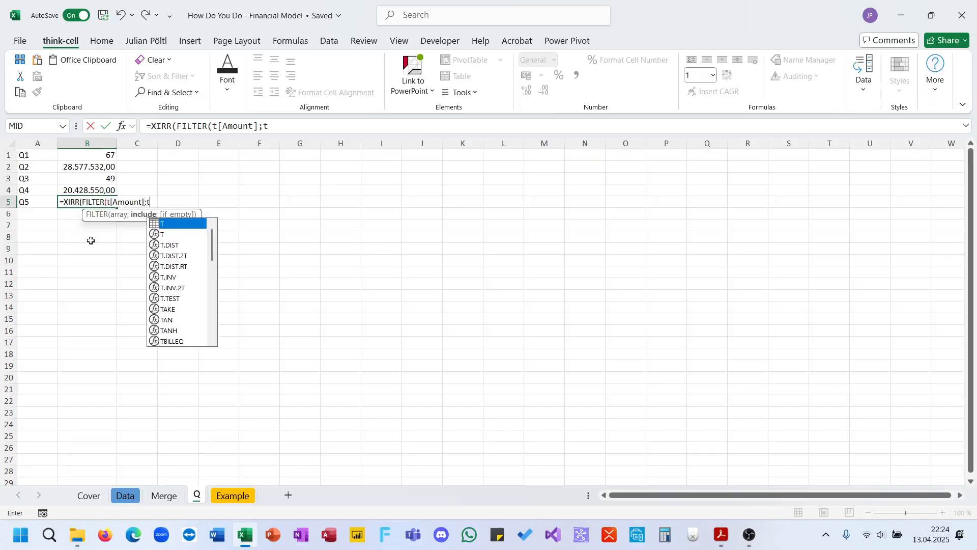
key(Down)
key(Tab)
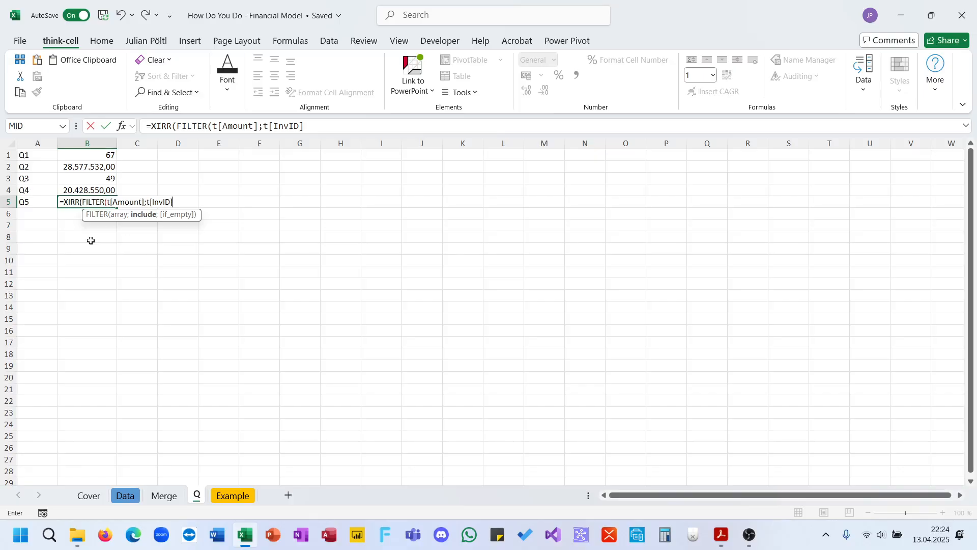
text(=3);)
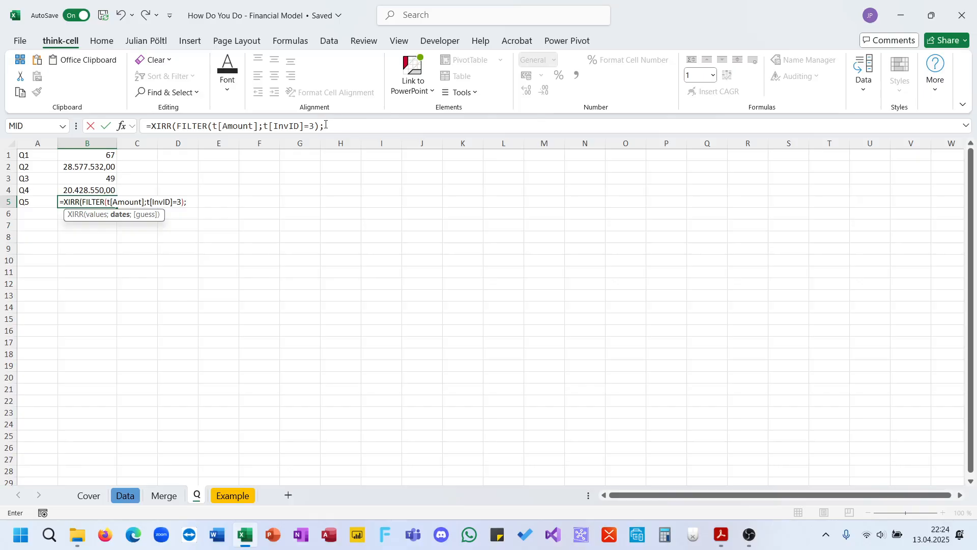
Step: Copy the complete FILTER expression and paste it as XIRR's dates argument
drag(320, 125, 177, 126)
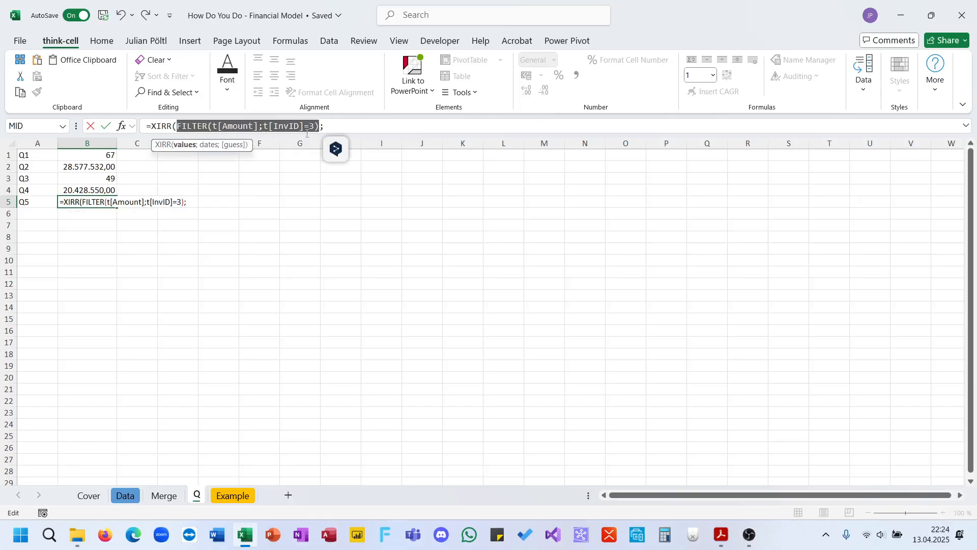
key(ctrl+c)
key(End)
key(ctrl+v)
Step: Replace t[Amount] with t[Date] in the second FILTER of the XIRR formula
double_click(379, 126)
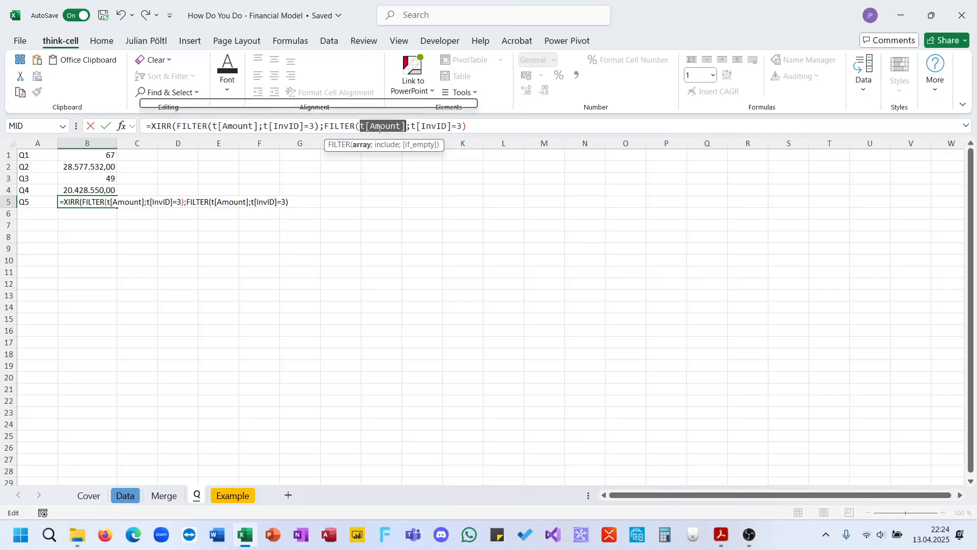
text(t[)
key(Down)
key(Down)
key(Down)
key(Down)
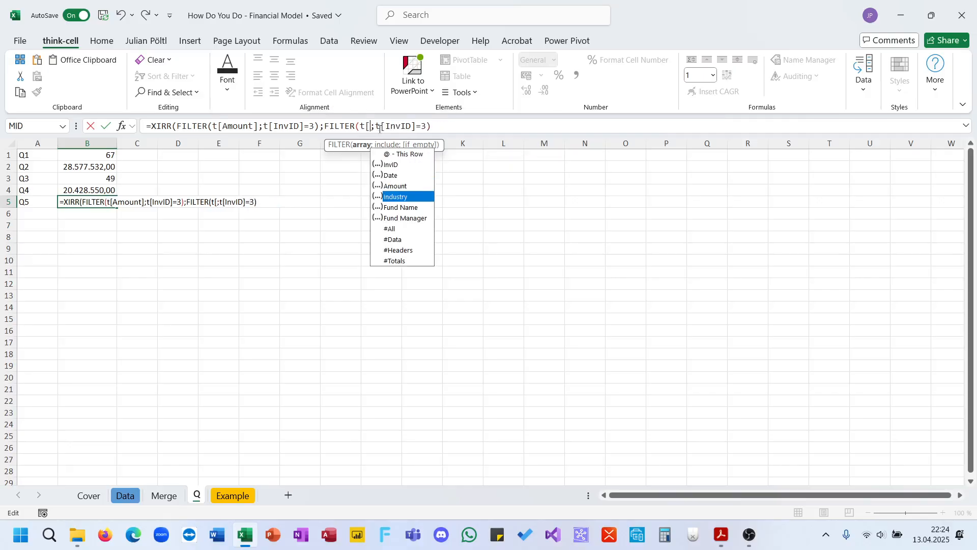
key(Up)
key(Up)
key(Tab)
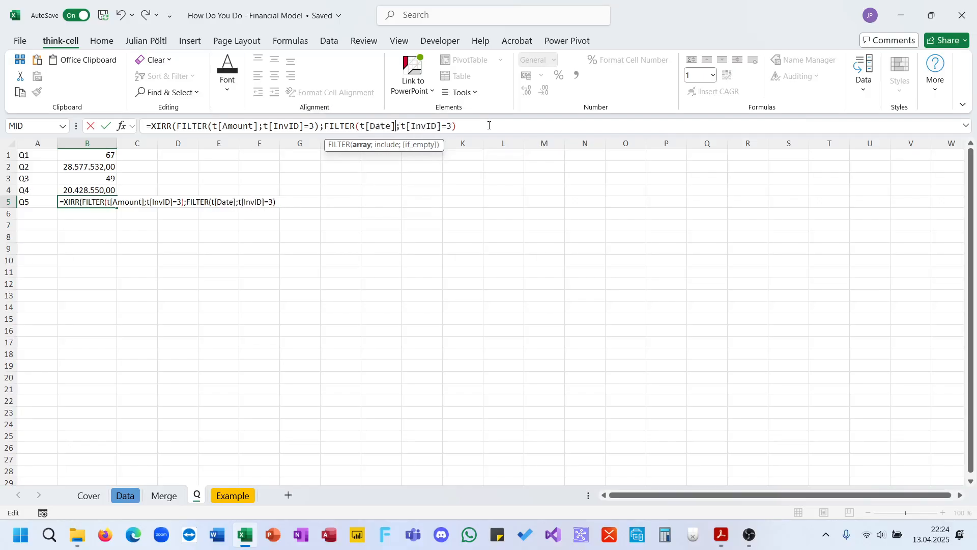
Step: Complete the XIRR formula in B5 and format the cell as a percentage with two decimals
key(End)
text())
key(ctrl+Return)
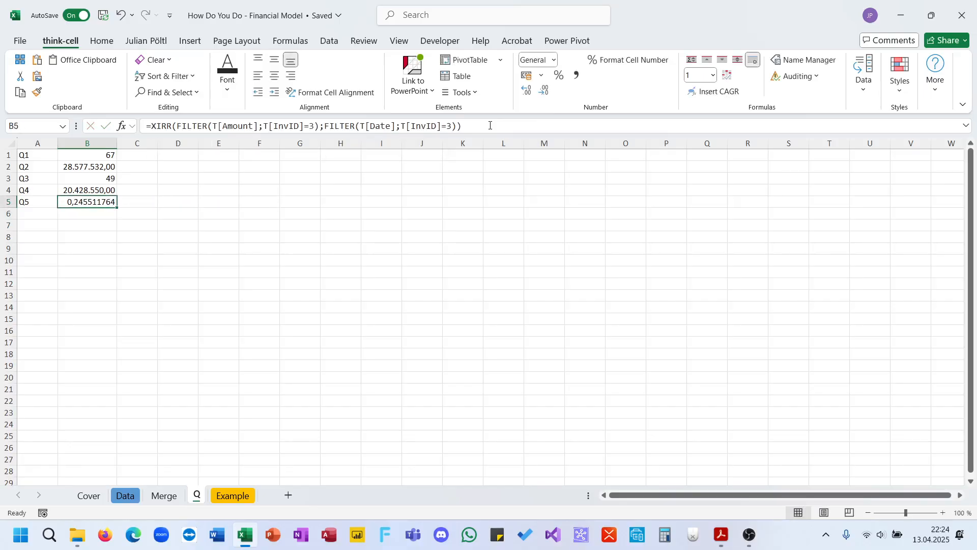
key(ctrl+shift+1)
click(137, 40)
click(190, 92)
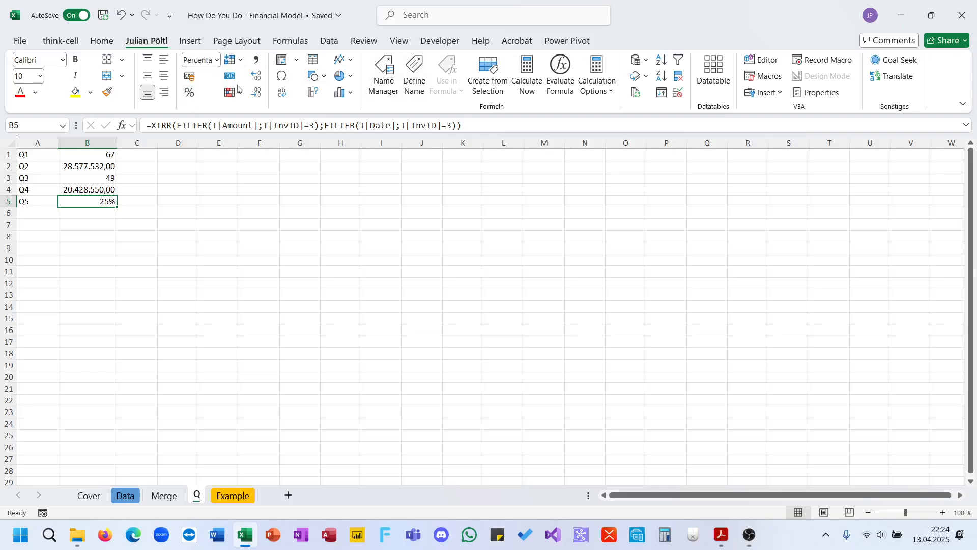
click(260, 77)
click(260, 78)
Step: Check question 5's answer options in the quiz PDF, read question 6 and return to Excel
click(722, 534)
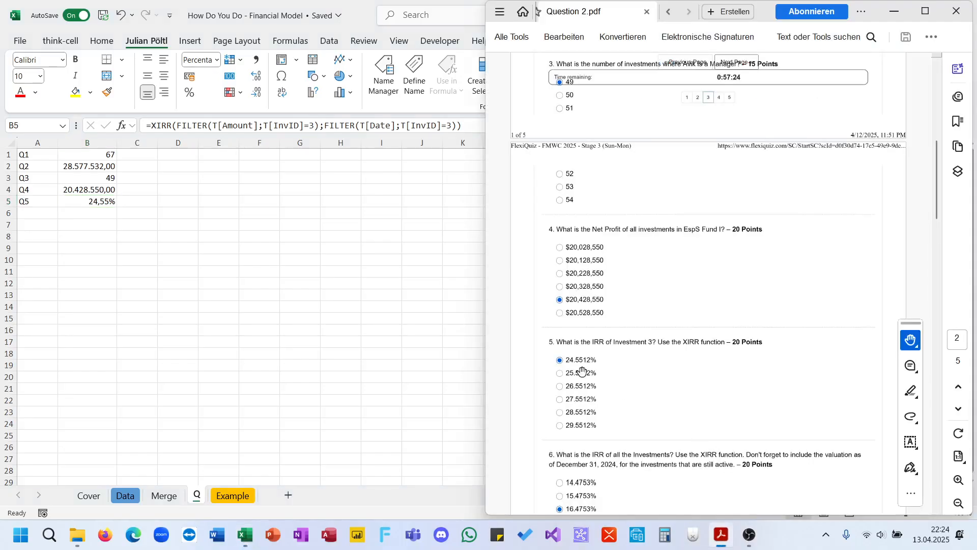
scroll(582, 371, down, 4)
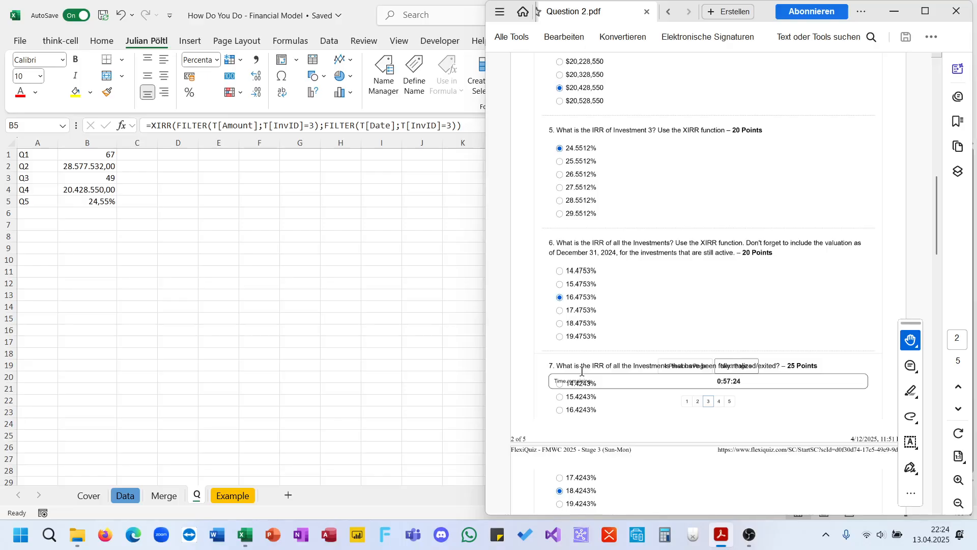
key(alt+Tab)
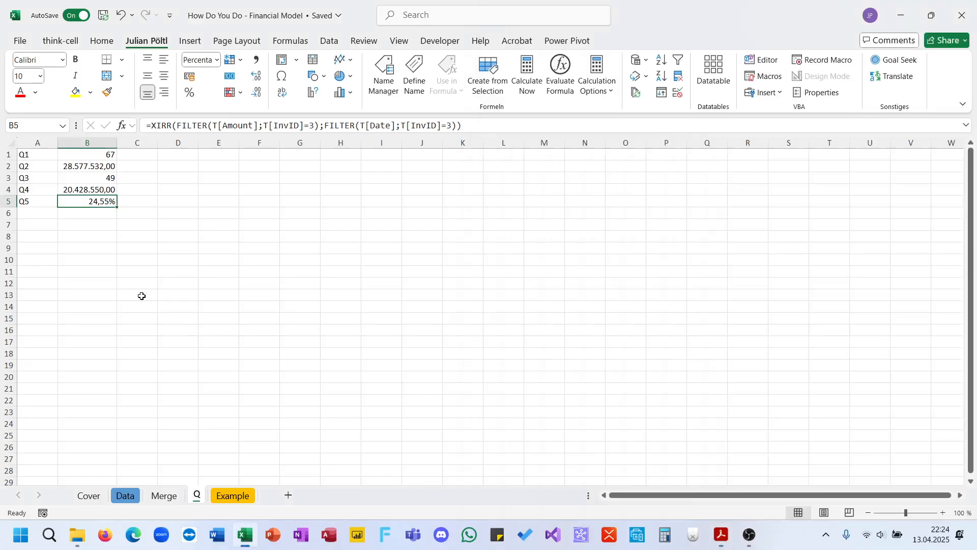
click(208, 131)
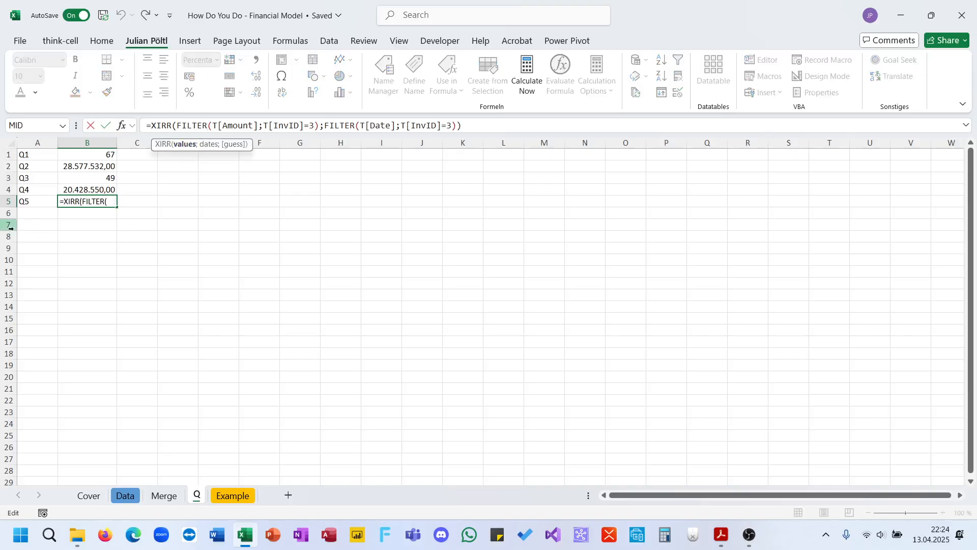
key(Escape)
Step: Label A6 as Q6 and start an XIRR formula in B6
click(32, 214)
text(Q6)
key(Tab)
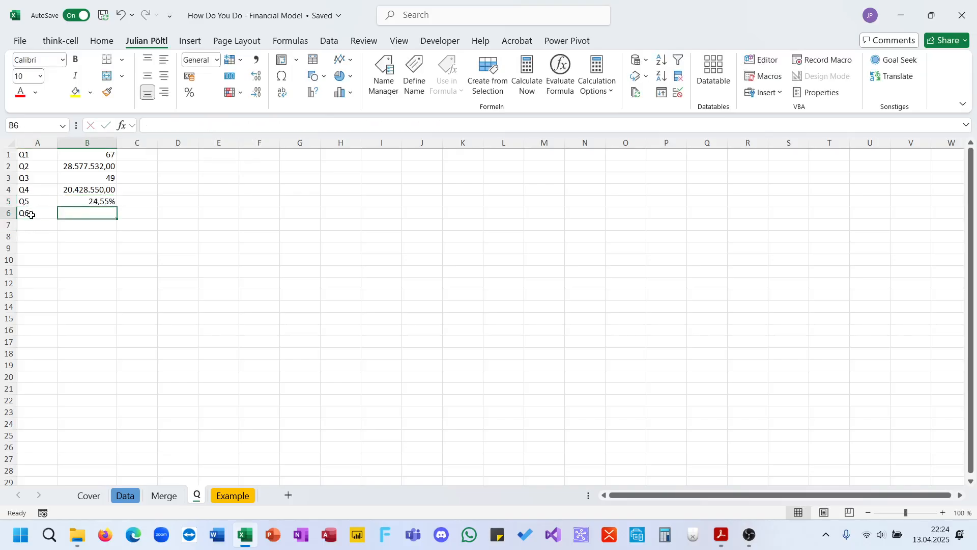
text(0xi)
key(BackSpace)
key(BackSpace)
key(BackSpace)
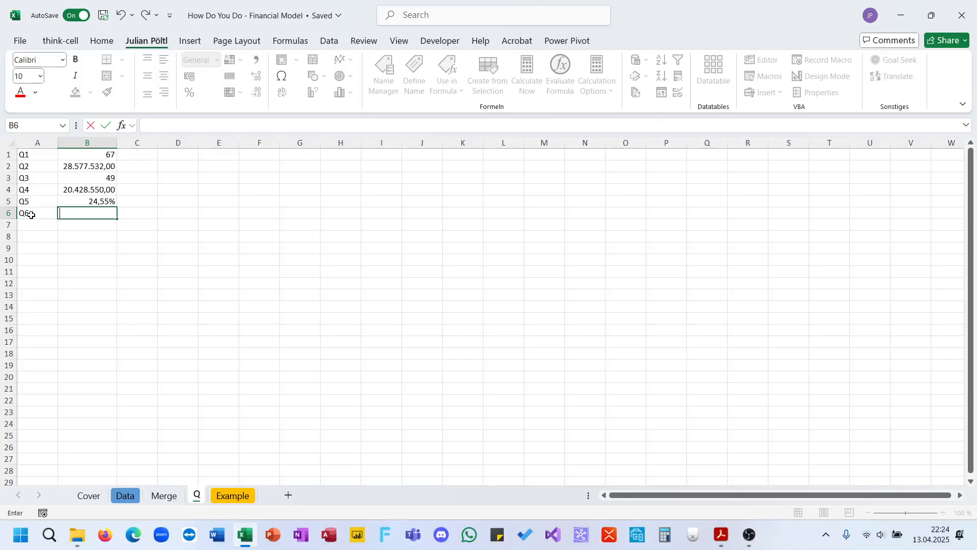
text(=x)
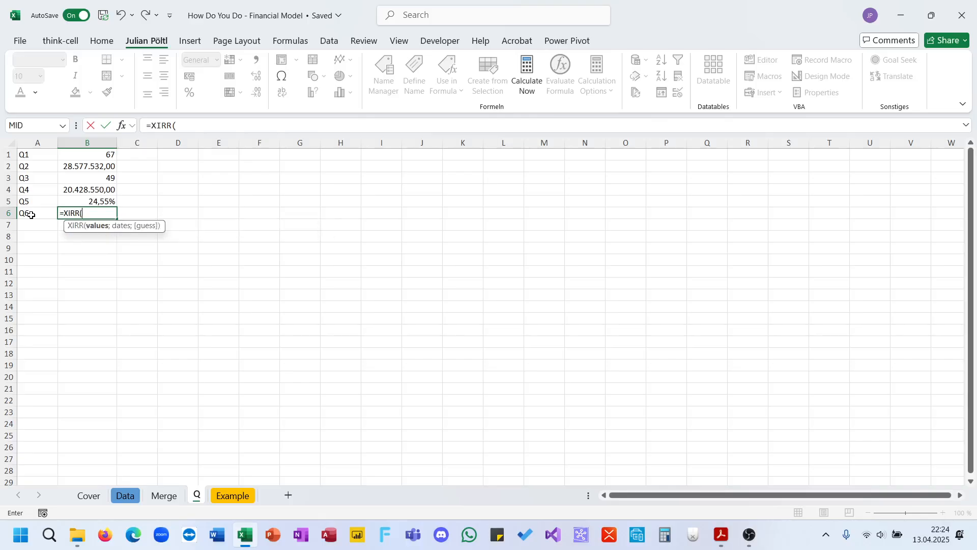
Step: Complete the XIRR formula in B6 with t[Amount] as its values and t[Date] as its dates
text(t[)
key(Down)
key(Down)
key(Escape)
text(Amount];t[)
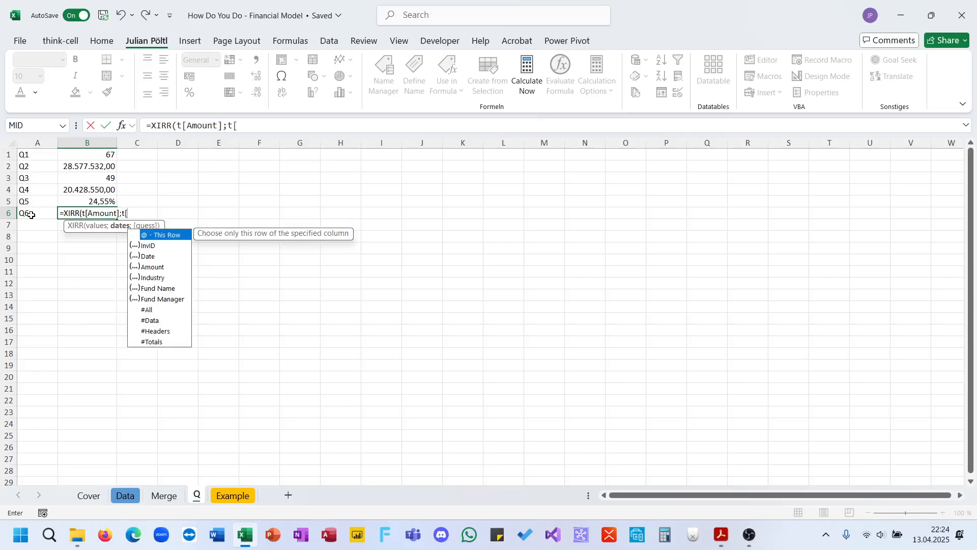
key(Down)
key(Tab)
text(]))
key(Return)
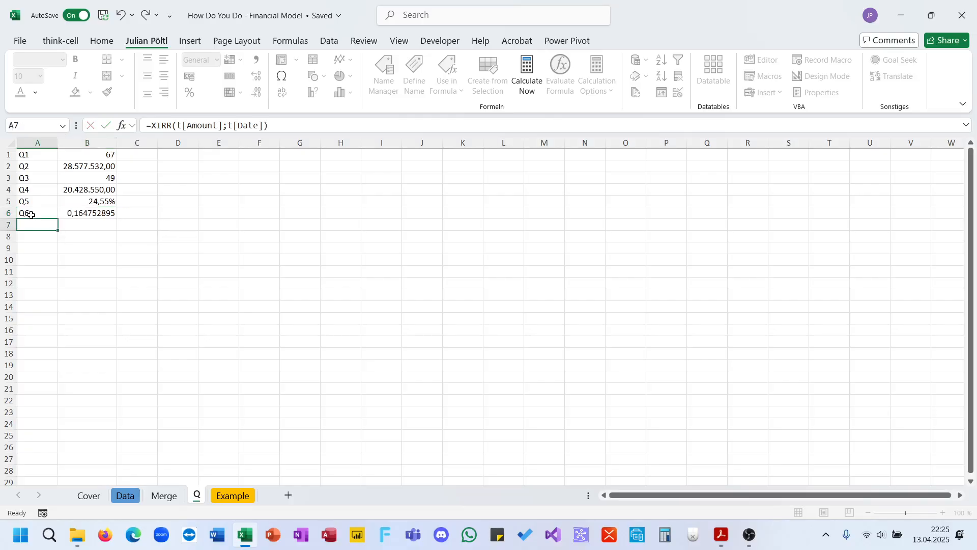
Step: Format B6 as a percentage with two decimals
key(Up)
click(189, 92)
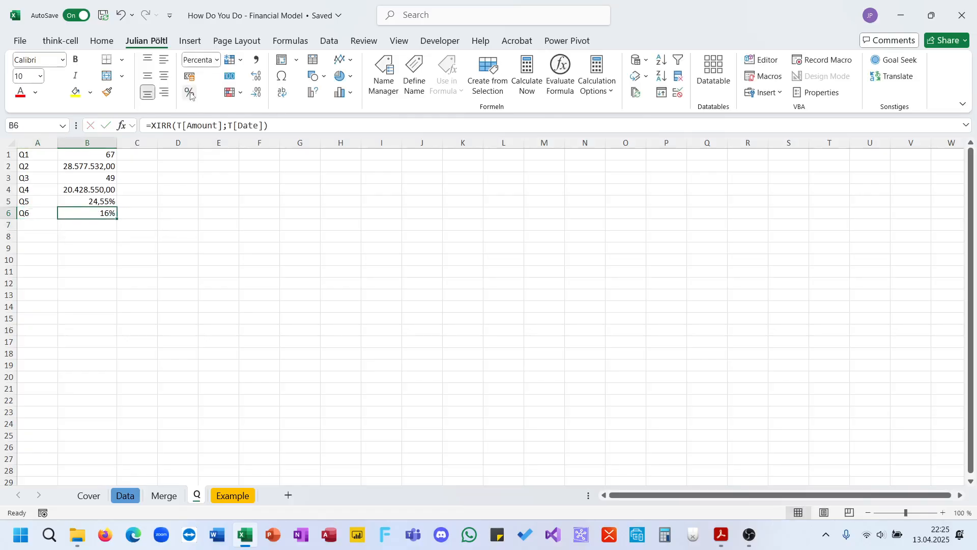
double_click(256, 76)
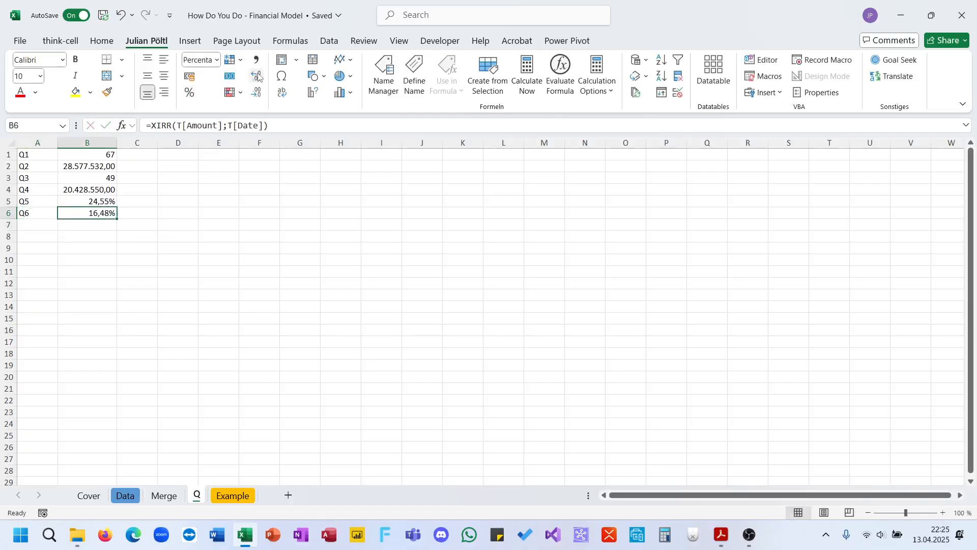
Step: Switch to the quiz PDF and compare the result in B6 with question 6's answer options
click(721, 536)
scroll(657, 348, down, 2)
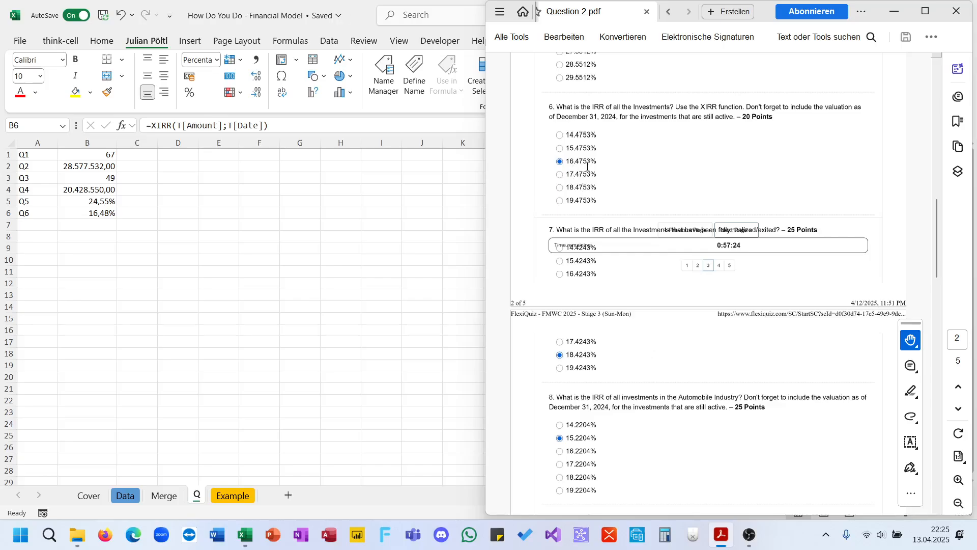
double_click(567, 160)
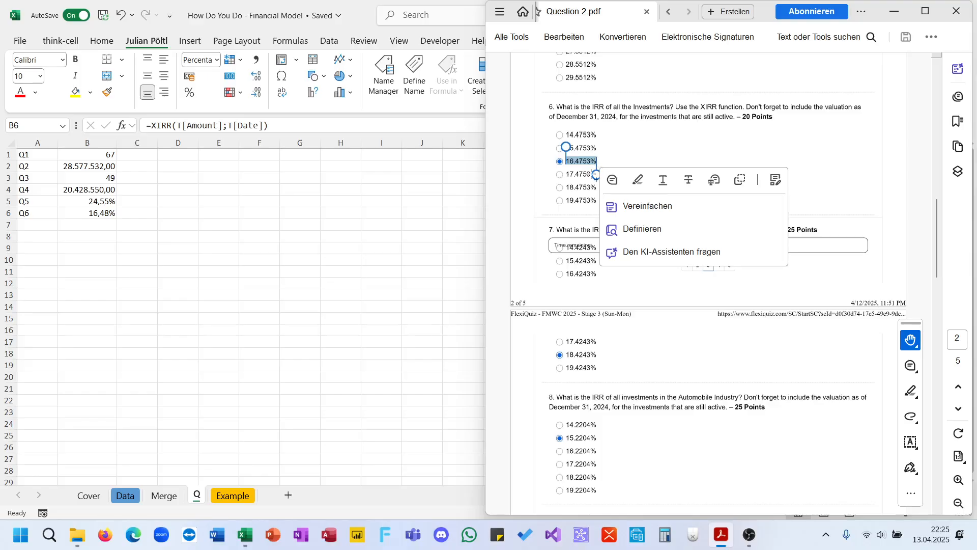
click(544, 224)
Step: Return to Excel and label A7 as Q7
click(63, 234)
click(38, 228)
text(Q7)
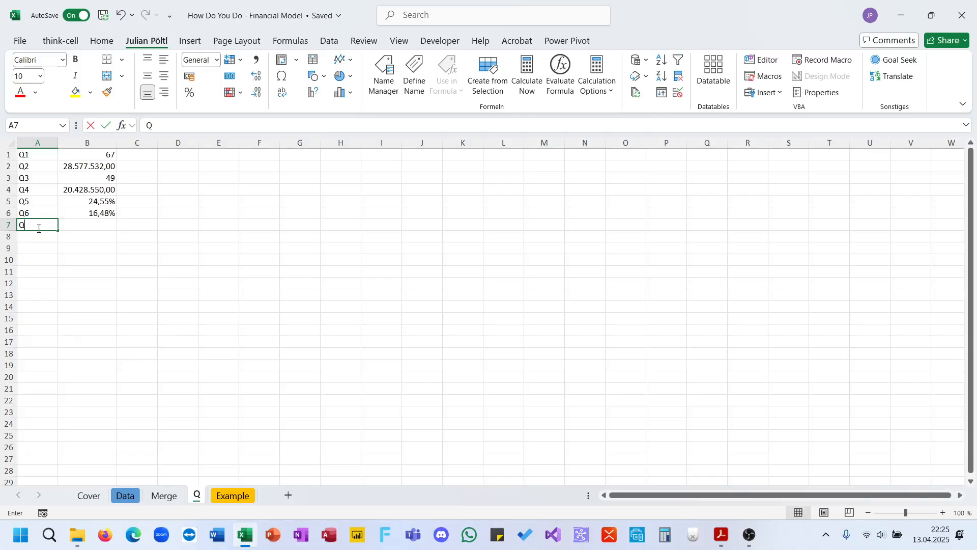
key(Tab)
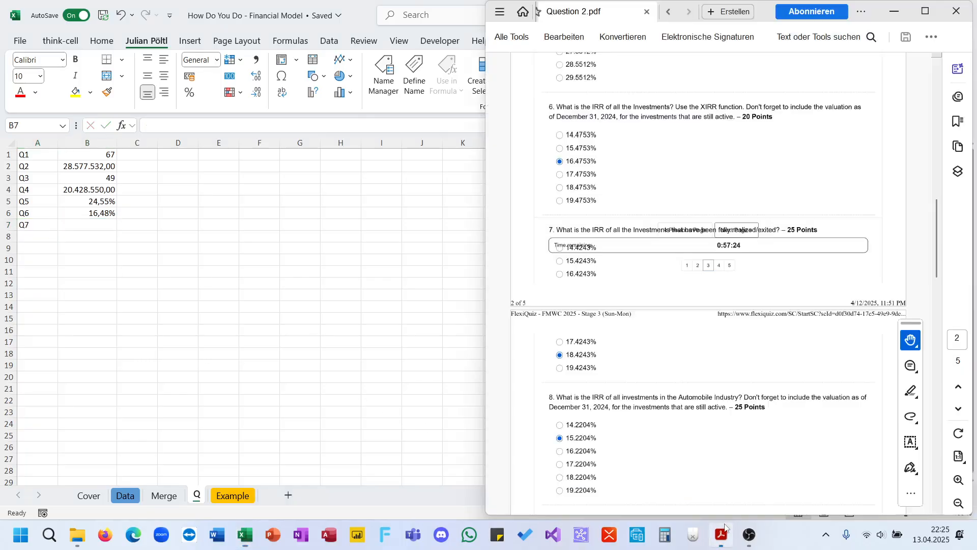
Step: Copy "Investments that have been fully realized/exited?" from question 7 in the quiz PDF into cell G2 in Excel
click(722, 534)
scroll(696, 359, up, 1)
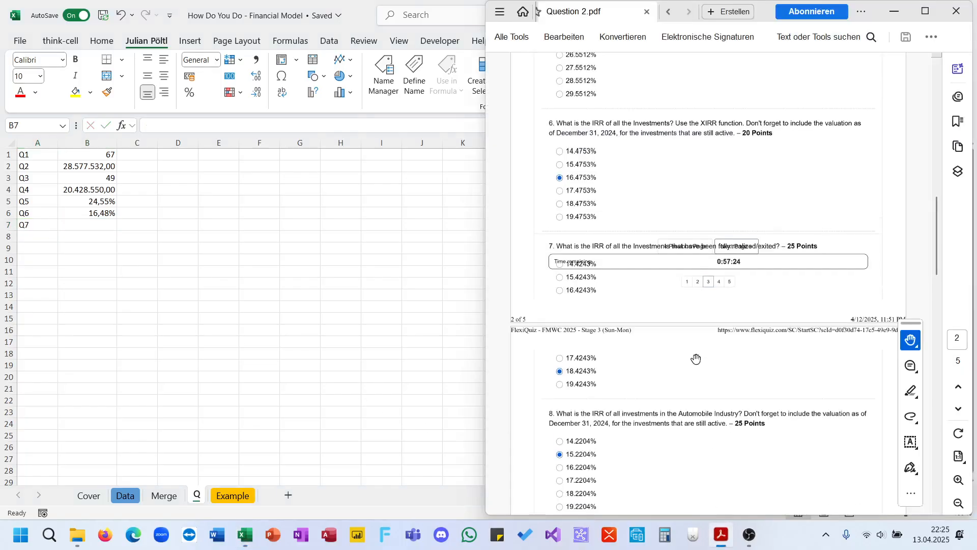
scroll(654, 258, up, 3)
double_click(644, 230)
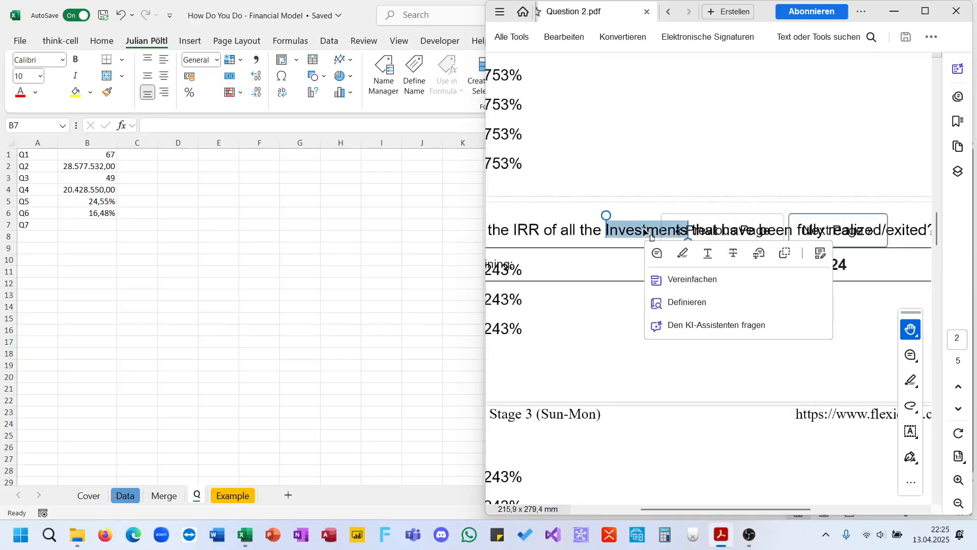
drag(688, 235, 936, 244)
key(ctrl+c)
key(alt+Tab)
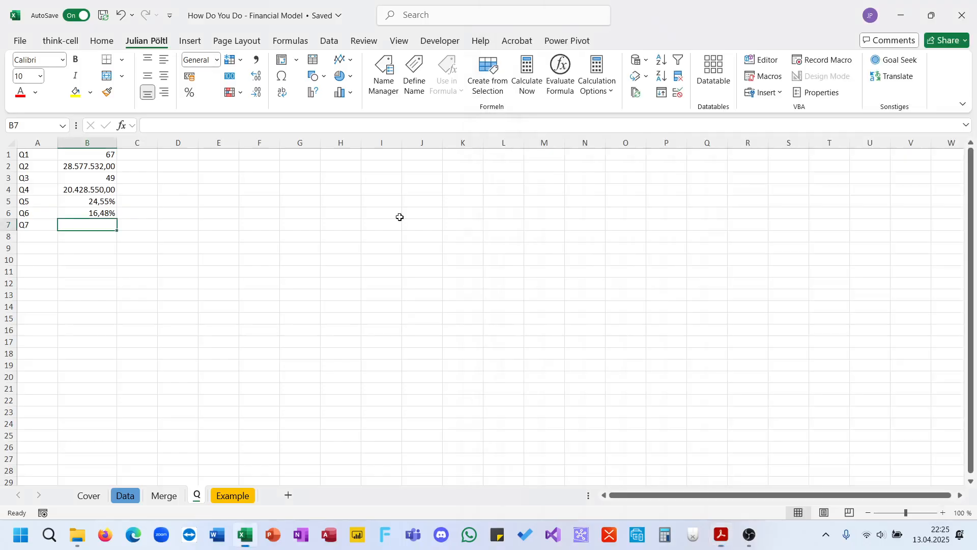
click(283, 163)
key(ctrl+v)
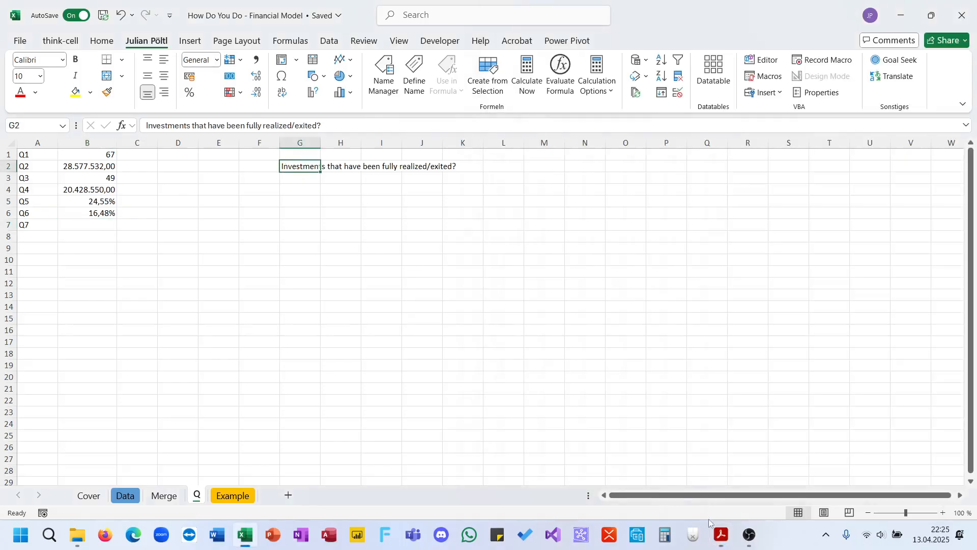
Step: Reread question 7 in the quiz PDF, return to Excel and clear the pasted text from G2
click(761, 496)
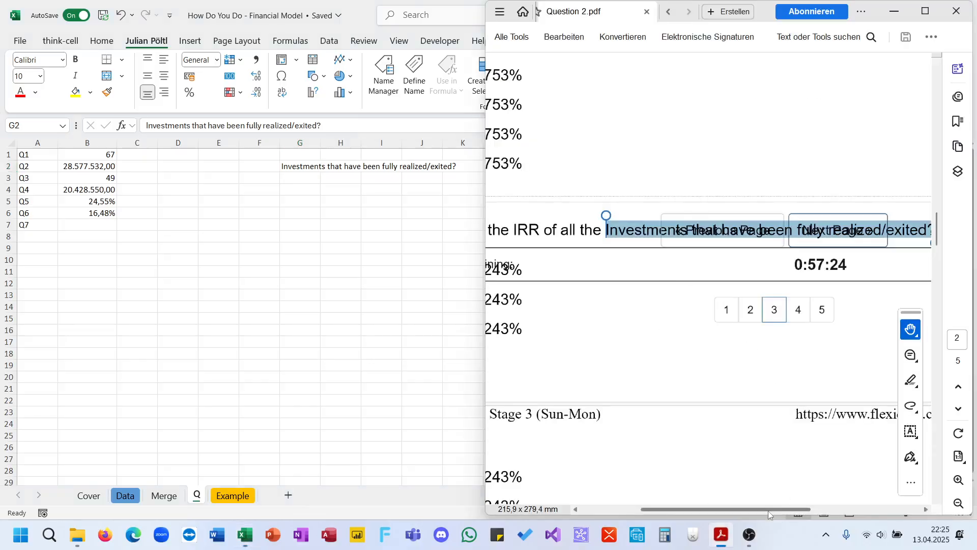
drag(767, 509, 733, 501)
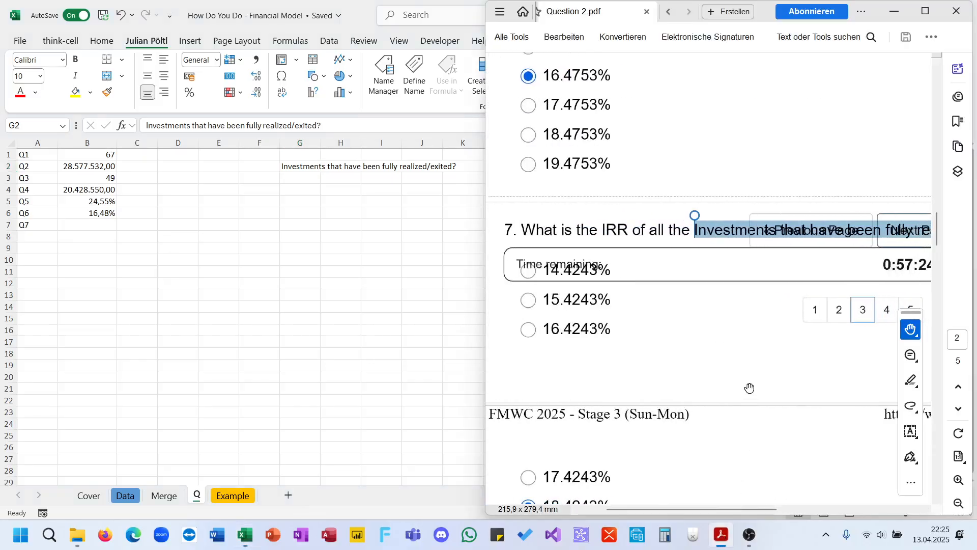
ctrl+scroll(748, 389, down, 3)
ctrl+scroll(750, 388, down, 2)
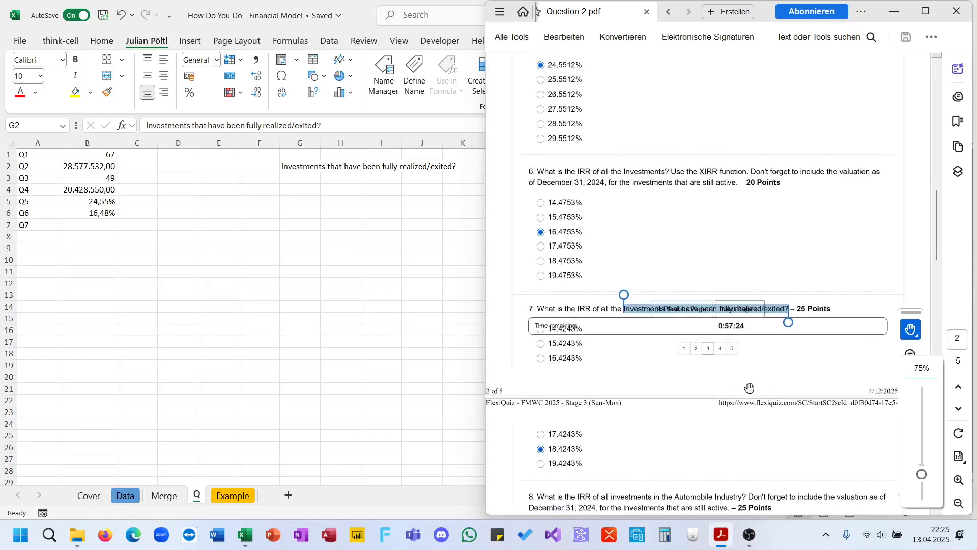
click(307, 201)
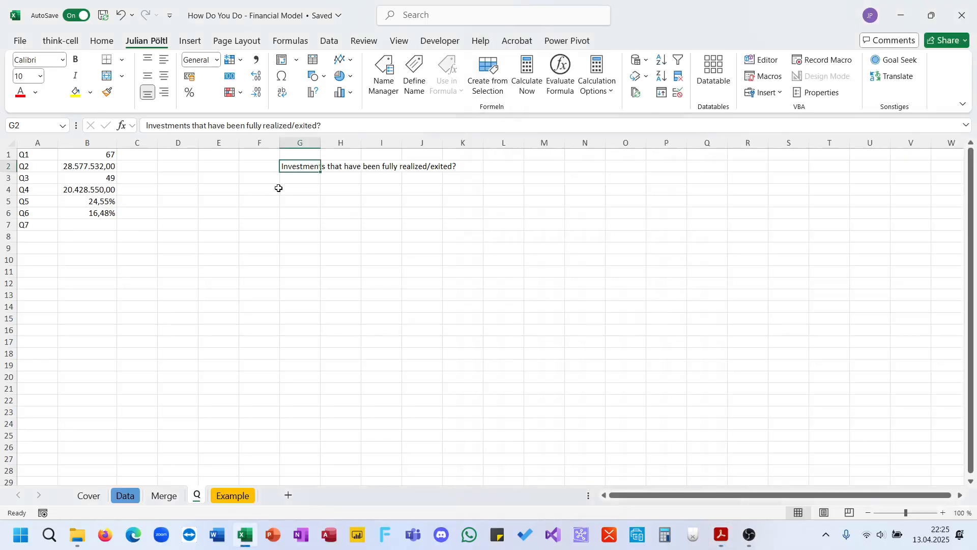
key(Delete)
click(89, 229)
text(=)
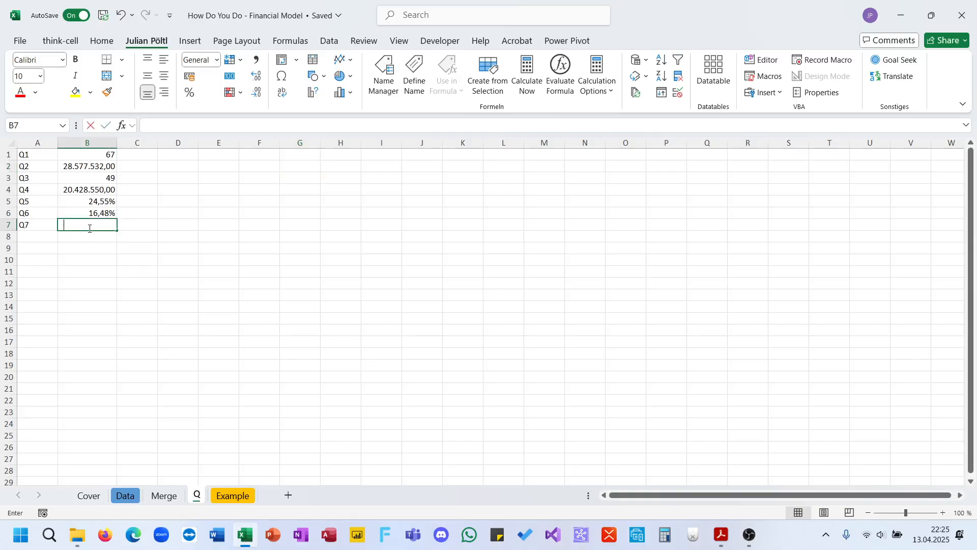
text(cir)
key(BackSpace)
key(BackSpace)
key(BackSpace)
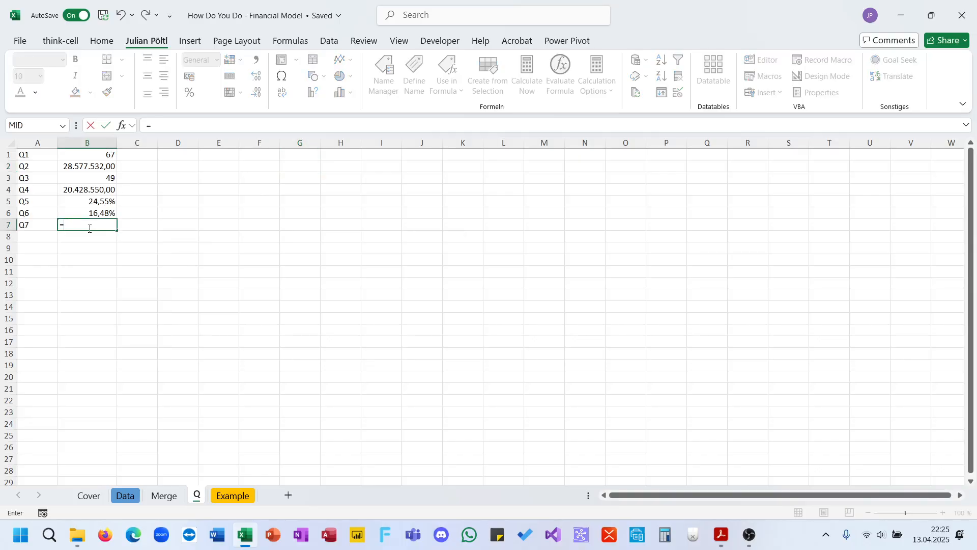
key(Escape)
Step: Glance at the Data sheet and add a FullE column beside Fund Manager in the Merge sheet's table
click(90, 495)
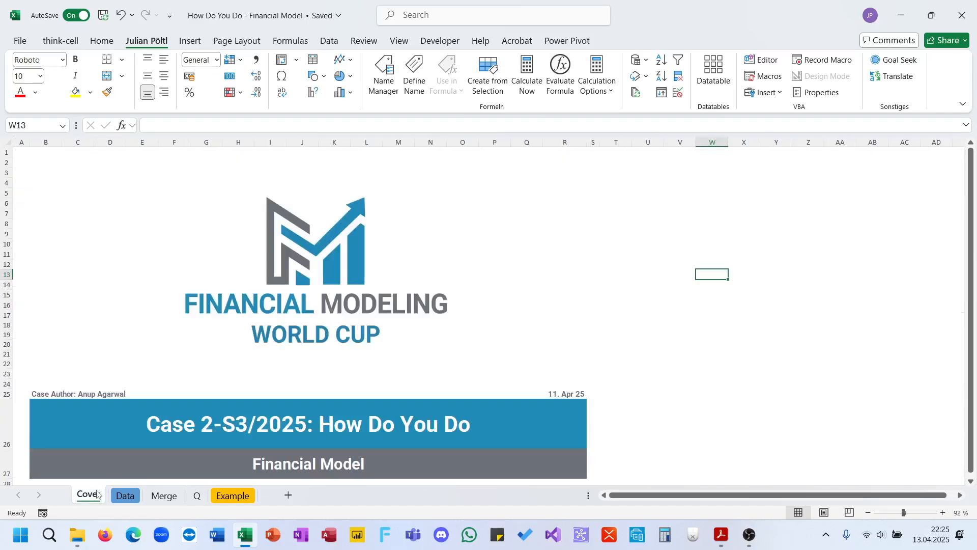
click(123, 495)
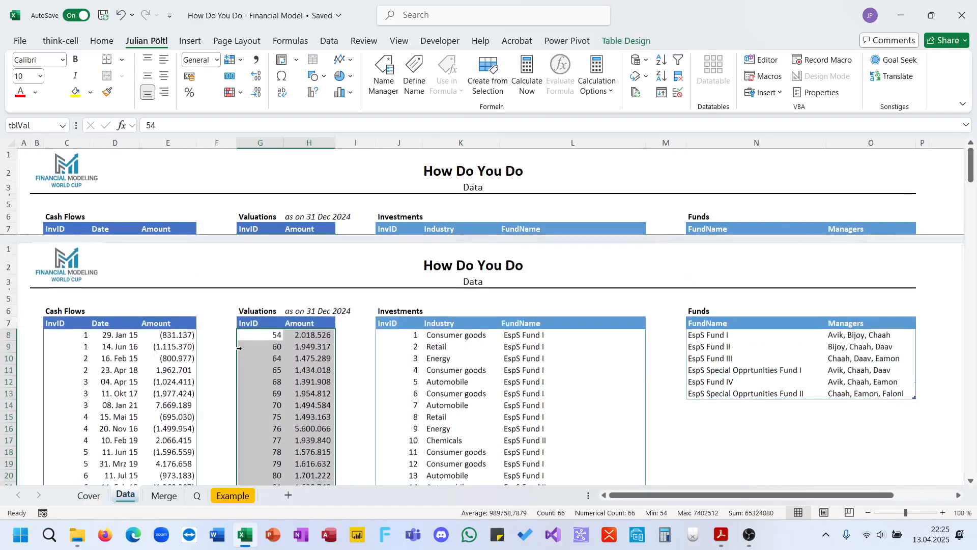
click(167, 499)
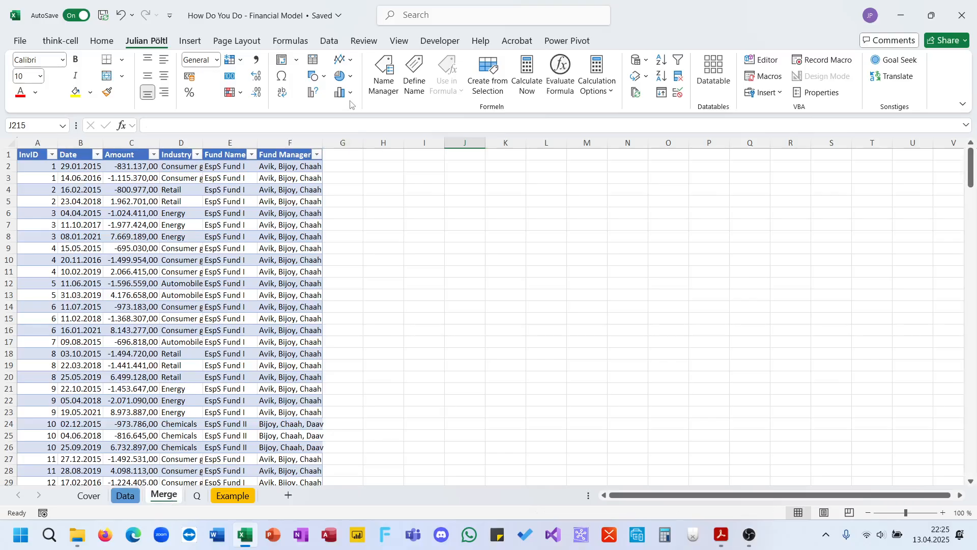
click(337, 156)
text(Ful)
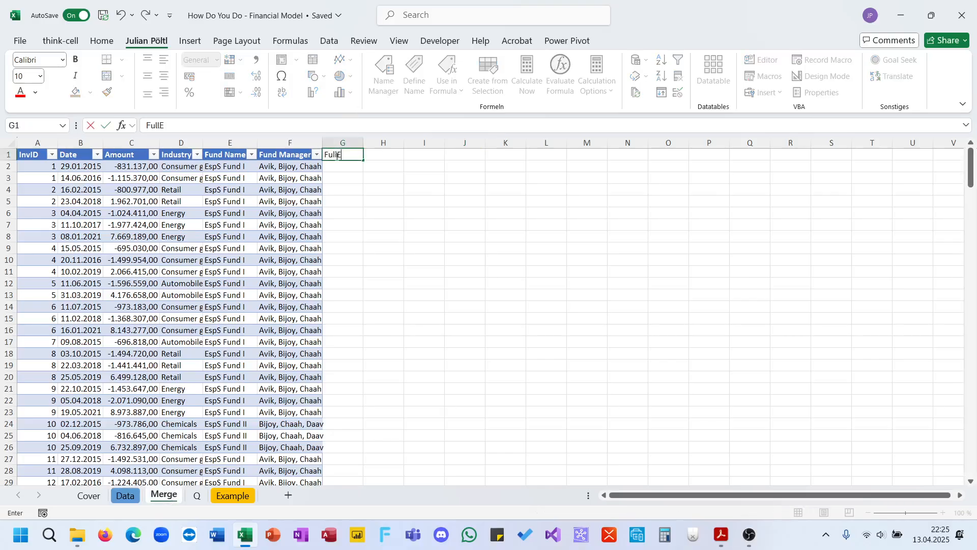
text(lE)
key(Return)
Step: Start a formula in the first FullE cell, G2, nesting XMATCH inside ISNUMBER inside NOT
text(=no)
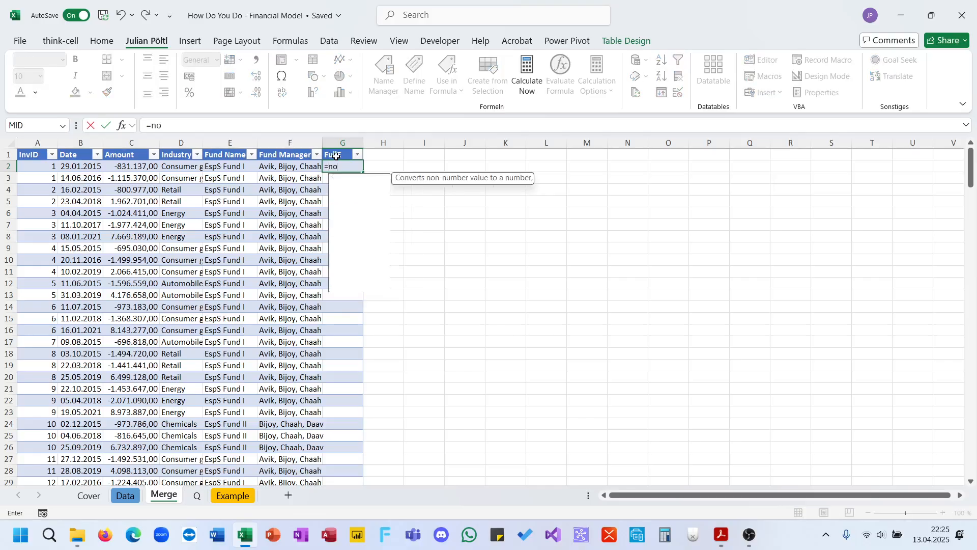
text(t(isn)
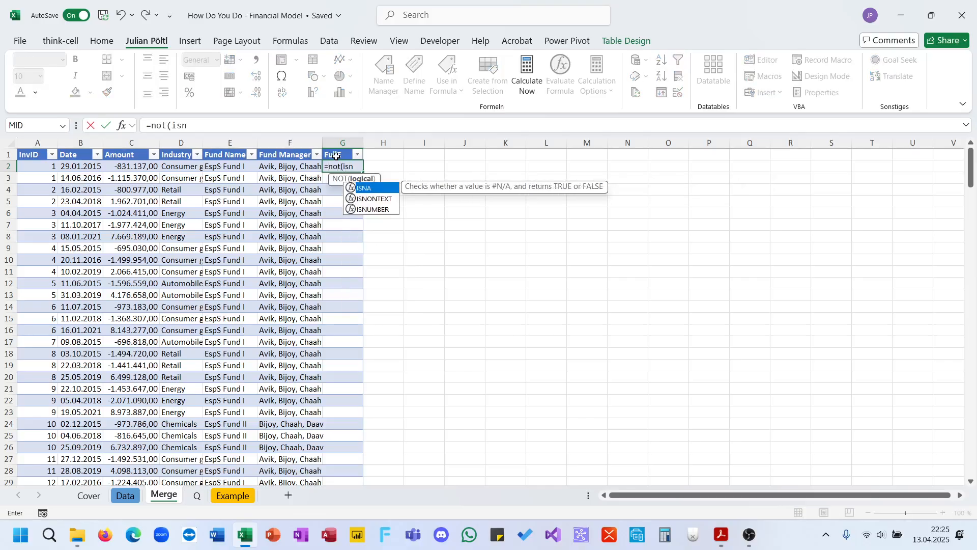
key(BackSpace)
key(BackSpace)
key(BackSpace)
text(isn)
key(Down)
key(Down)
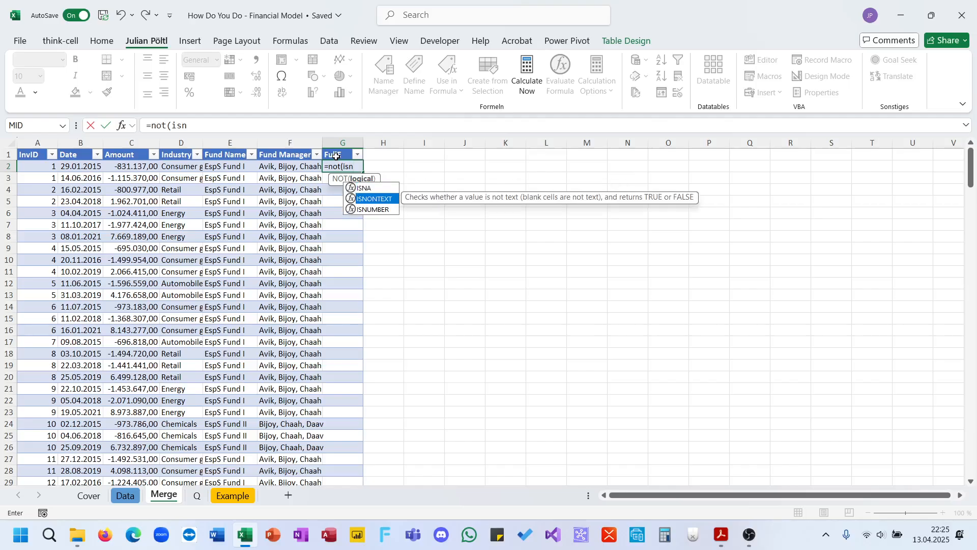
key(Tab)
text(xm)
key(Tab)
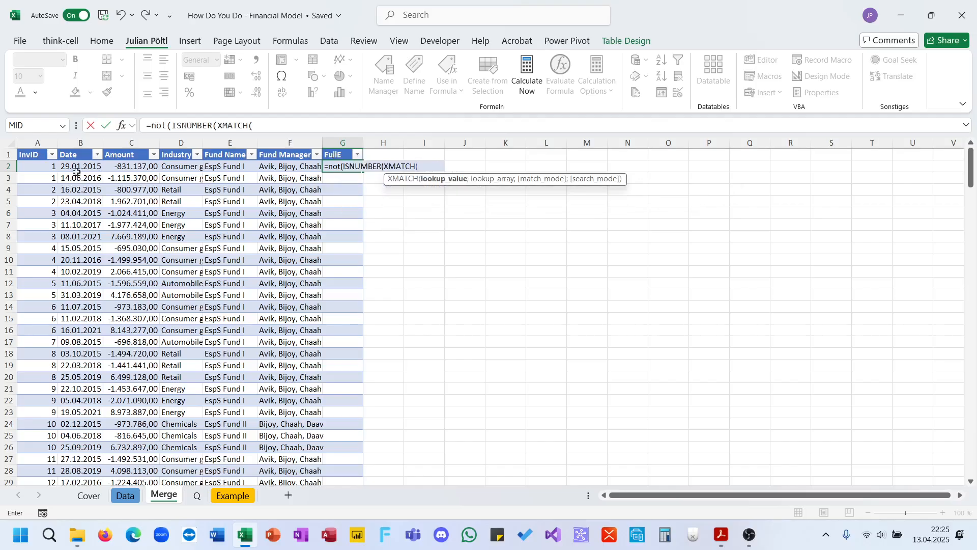
Step: Complete the XMATCH by looking up the row's InvID in the Valuations table's InvID column, tblVal[InvID], on the Data sheet
click(39, 167)
text(;)
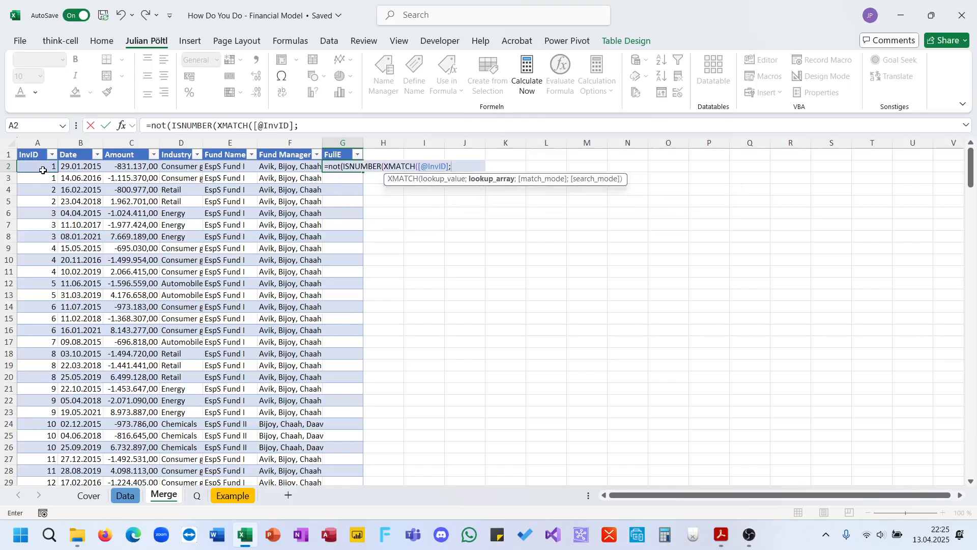
click(128, 501)
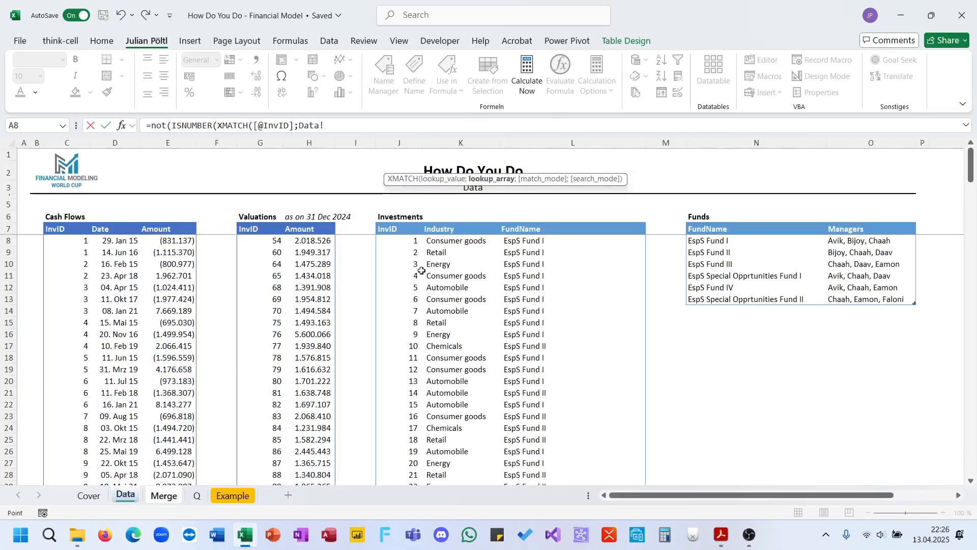
click(270, 241)
key(ctrl+shift+Down)
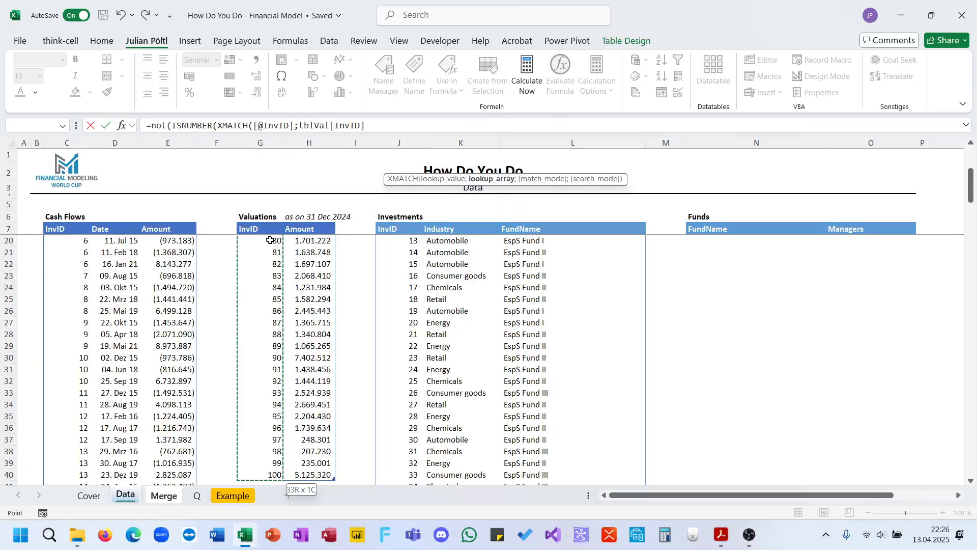
key(Return)
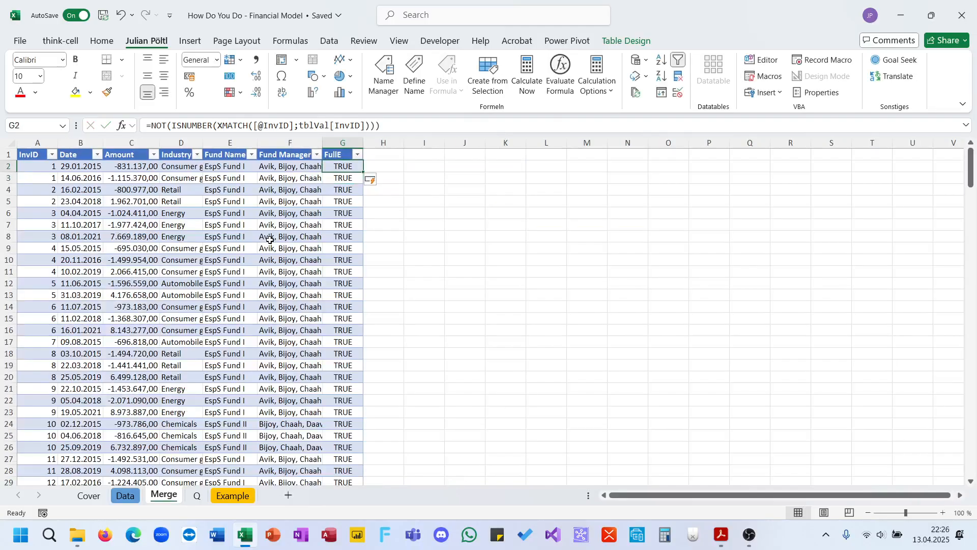
Step: Check the FullE values down the Merge table and return to the Q sheet
key(ctrl+Down)
scroll(430, 232, up, 20)
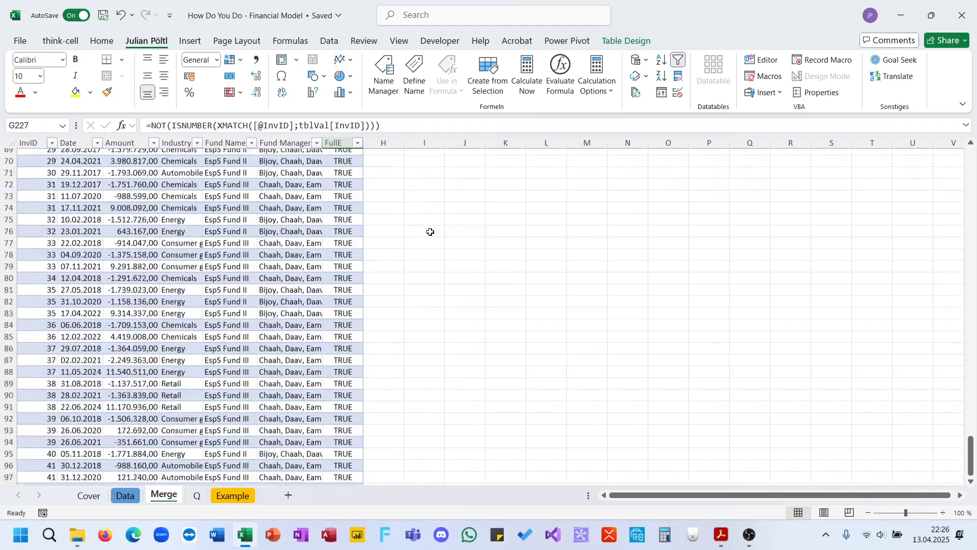
click(197, 495)
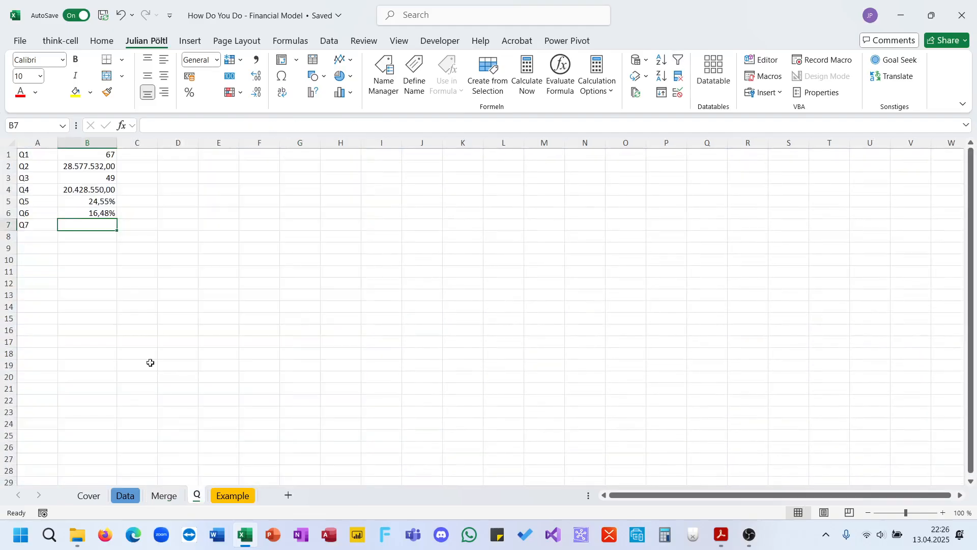
text(=xi)
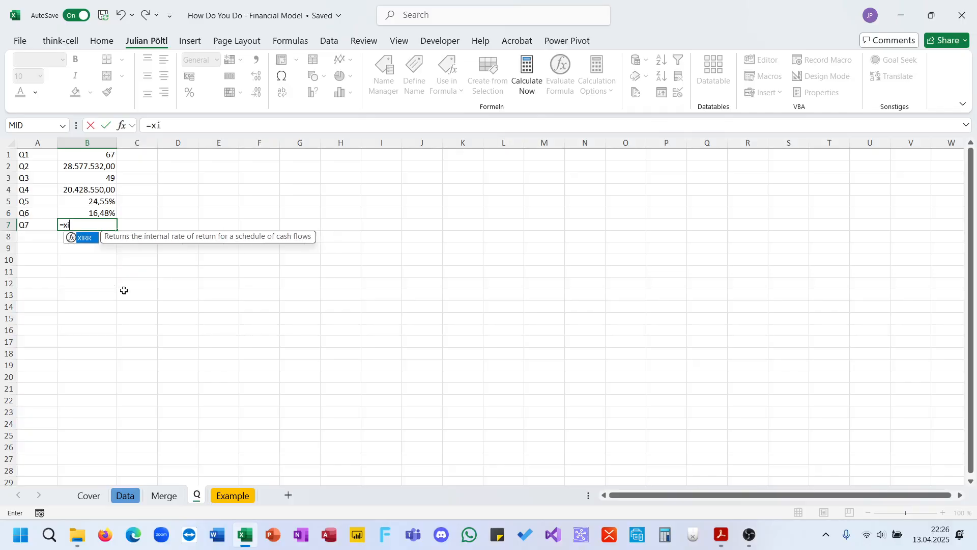
key(Escape)
key(Escape)
Step: Copy the XIRR formula with its two FILTER functions from B5 into B7 as the basis for Q7
key(Up)
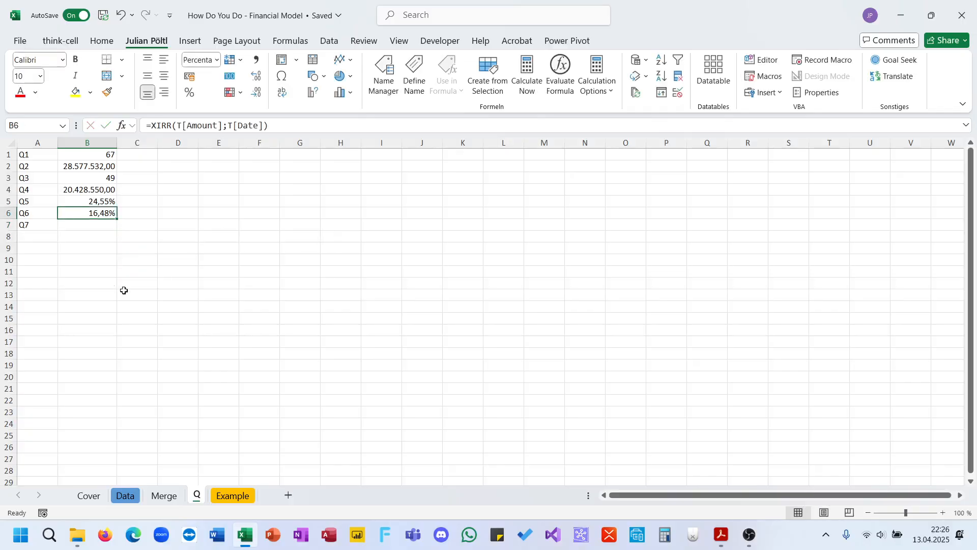
key(Up)
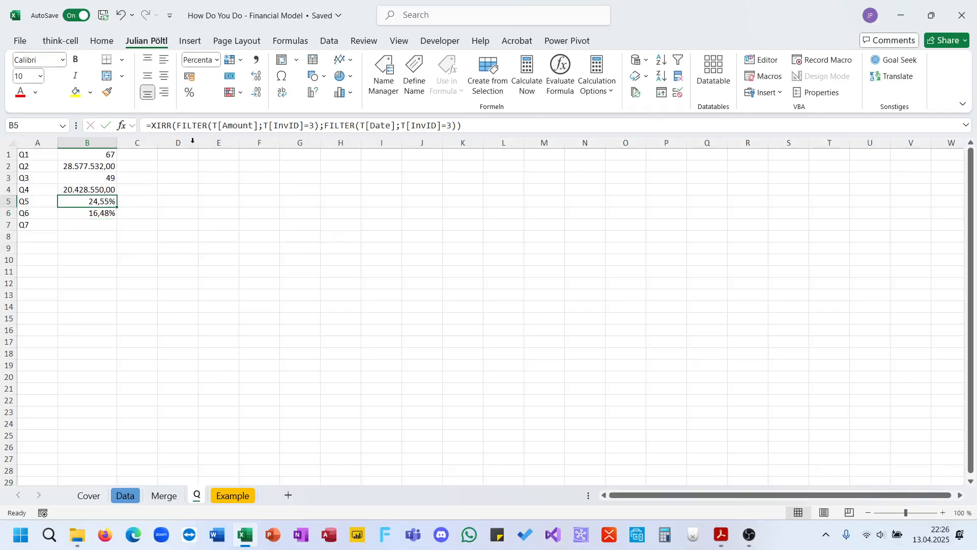
click(234, 124)
key(ctrl+a)
key(ctrl+c)
key(Escape)
key(Down)
key(Down)
click(236, 122)
key(ctrl+v)
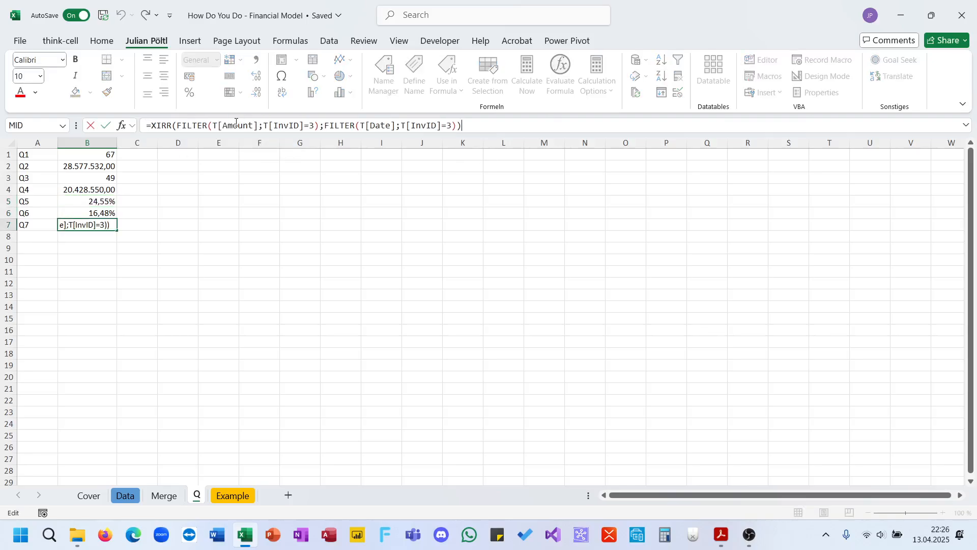
Step: Replace the InvID=3 condition in the Amount FILTER of the B7 formula with T[FullE]
click(309, 125)
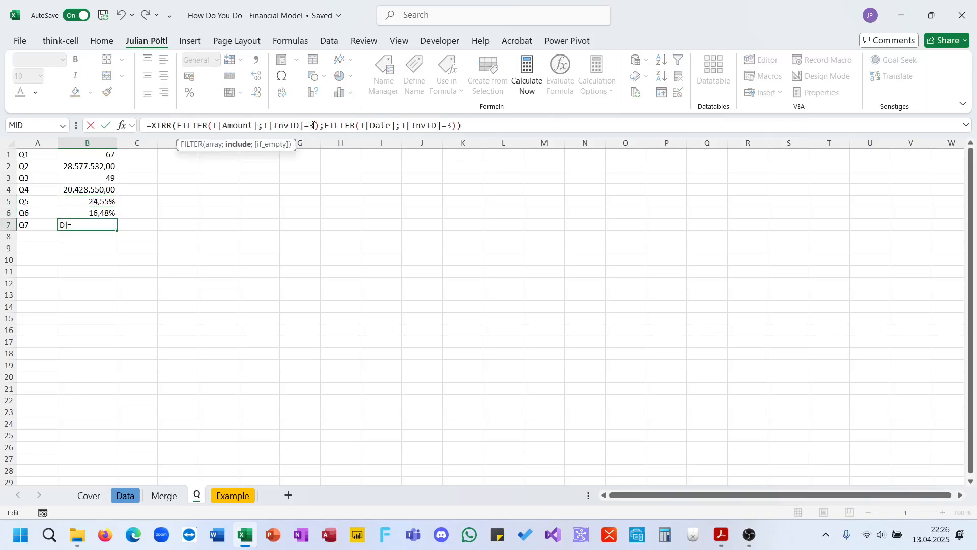
drag(313, 126, 263, 127)
text(t];T)
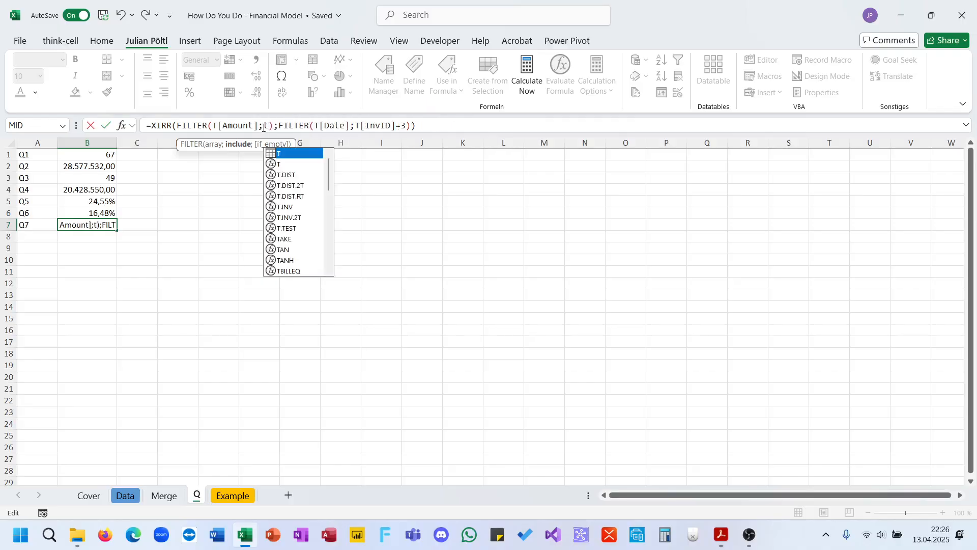
text([)
key(Down)
key(Down)
key(Down)
key(Down)
key(Down)
key(Down)
key(Down)
key(Tab)
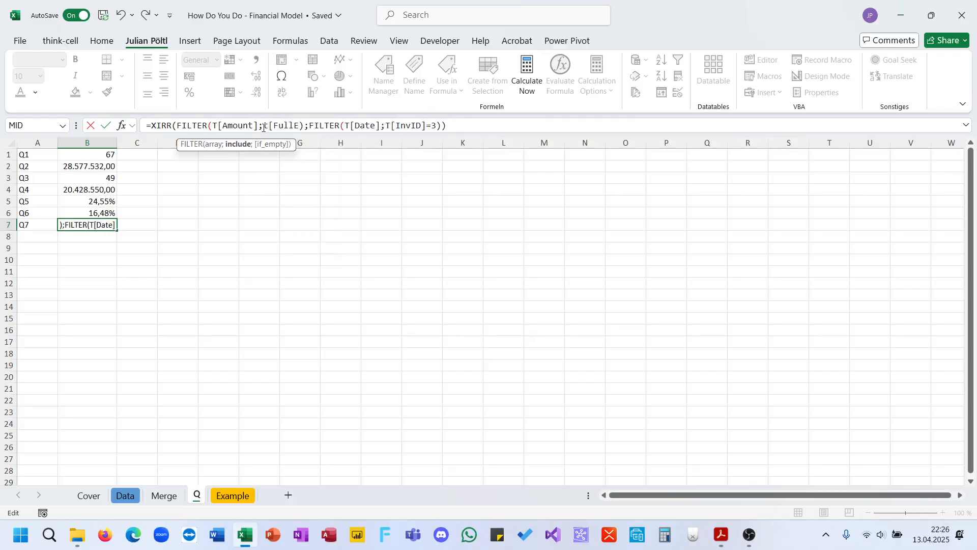
text(9)
key(BackSpace)
text(])
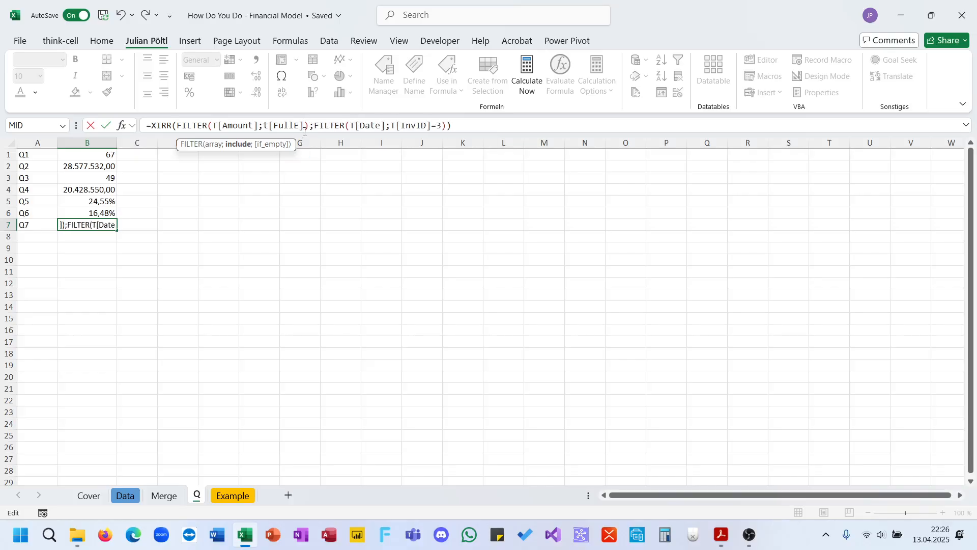
Step: Reuse the T[FullE] condition in the Date FILTER of the B7 formula and enter the formula
drag(303, 126, 261, 126)
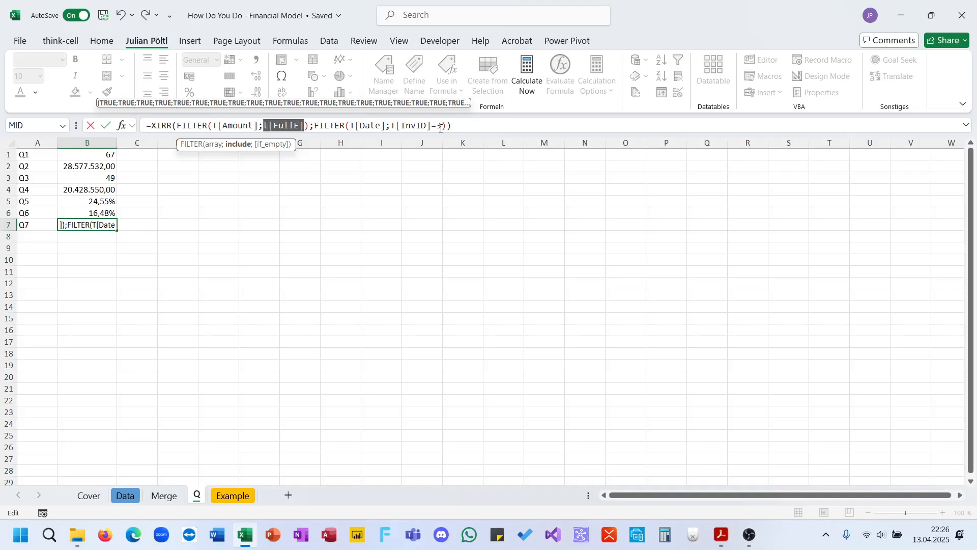
drag(441, 128, 393, 127)
key(ctrl+v)
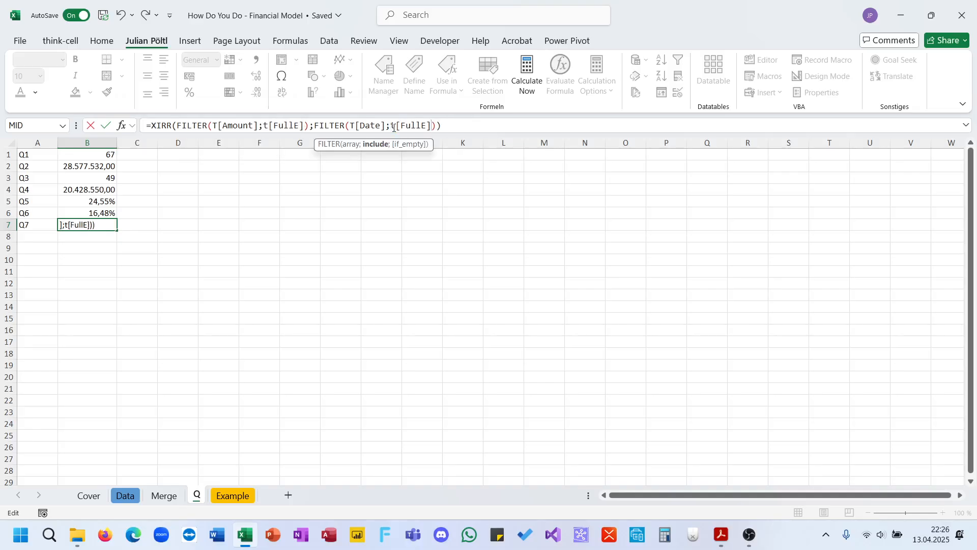
key(Return)
Step: Format the Q7 result in B7 as a percentage with two decimals
key(Up)
click(189, 94)
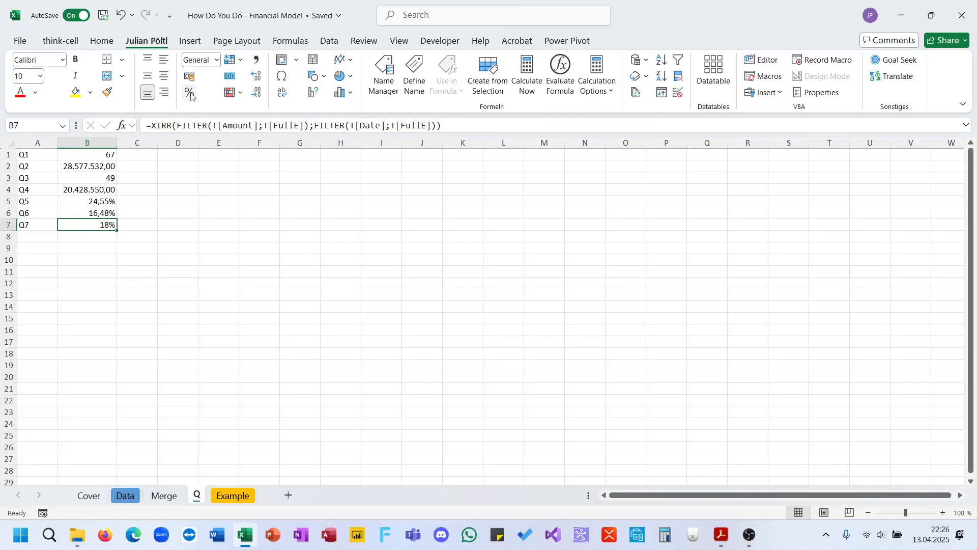
double_click(257, 76)
Step: Switch to the quiz PDF, compare the Q7 result with the answer options and read question 8
click(722, 535)
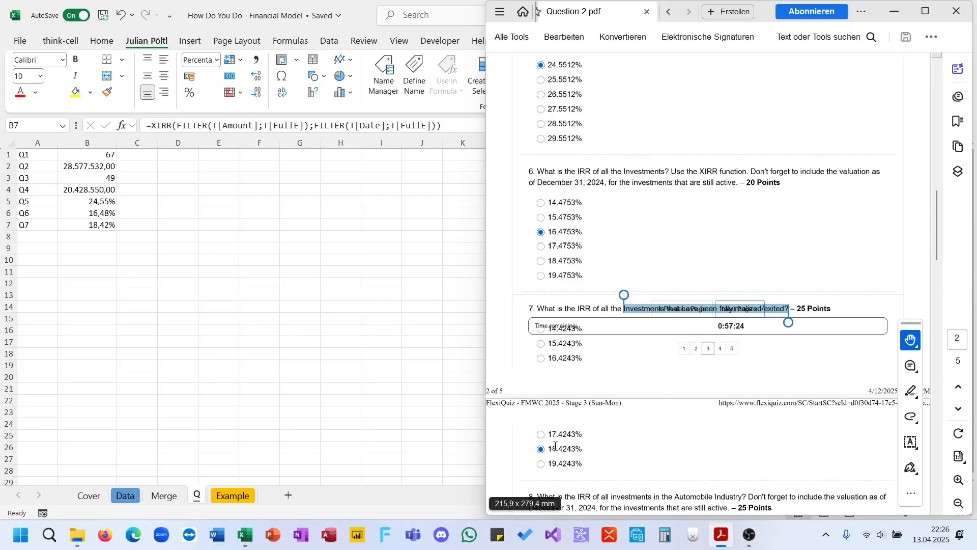
drag(548, 449, 583, 452)
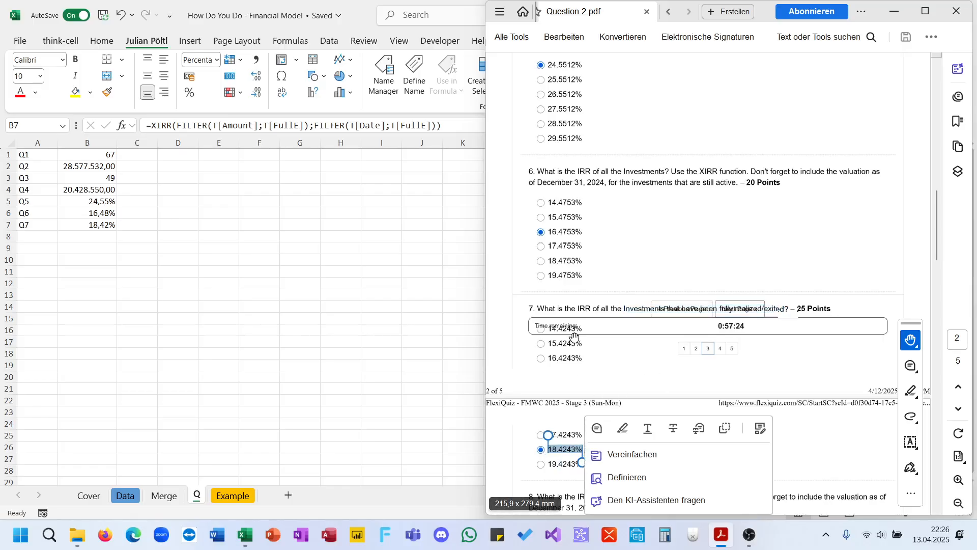
scroll(575, 338, down, 5)
click(574, 304)
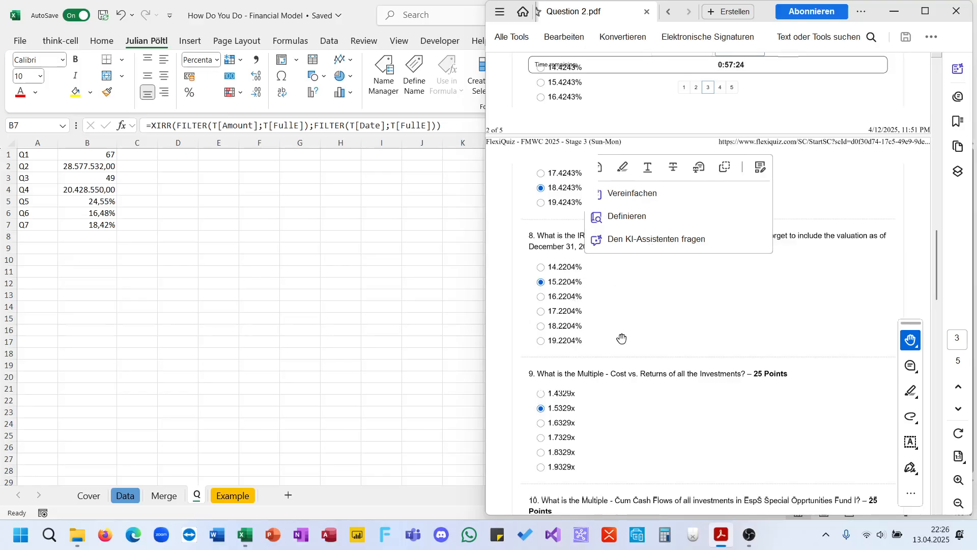
scroll(605, 298, down, 1)
scroll(605, 300, up, 5)
scroll(606, 300, down, 5)
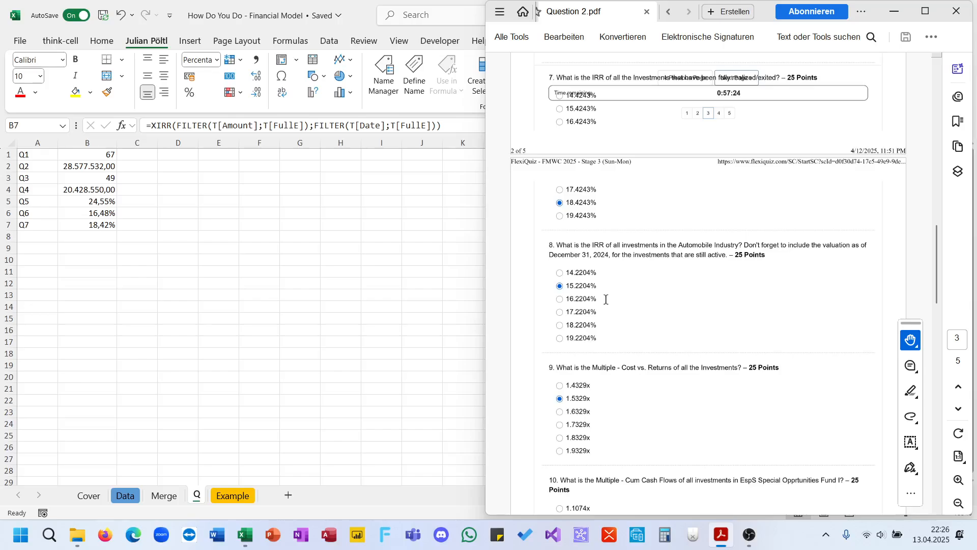
Step: Return to Excel and label A8 as Q8
key(alt+Tab)
click(39, 236)
text(Q8)
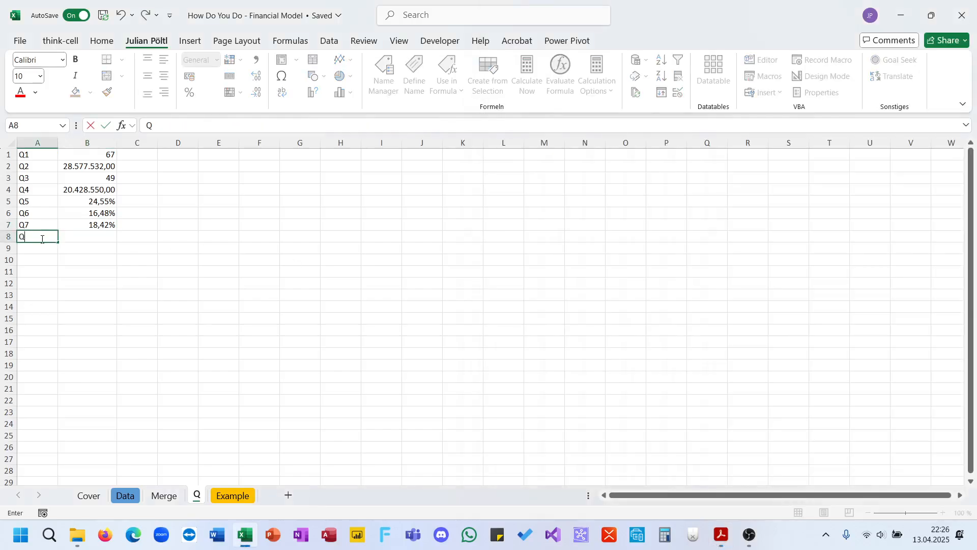
key(Tab)
Step: Copy the Q7 XIRR formula from B7 into B8 as the basis for Q8
text(=xir)
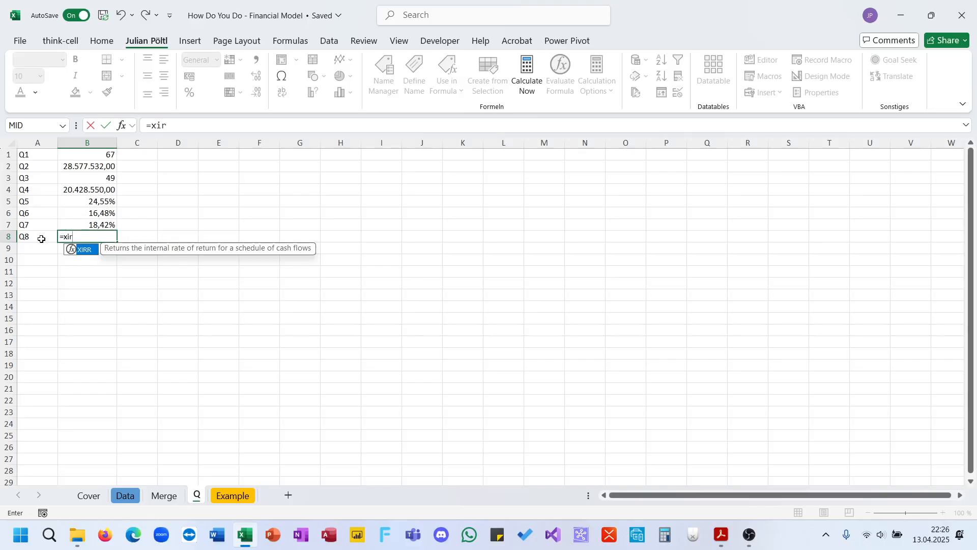
key(Escape)
key(Up)
triple_click(247, 125)
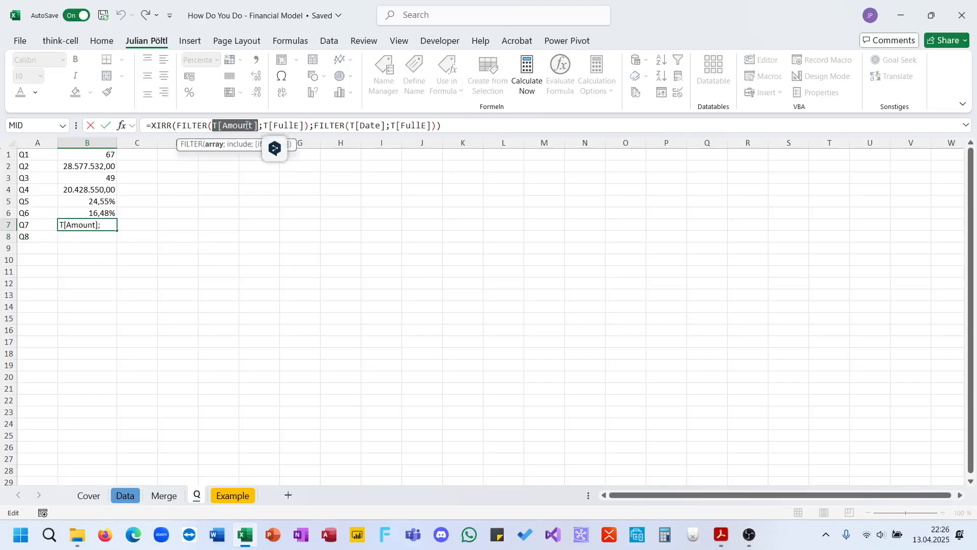
key(ctrl+c)
key(Return)
click(291, 125)
key(ctrl+v)
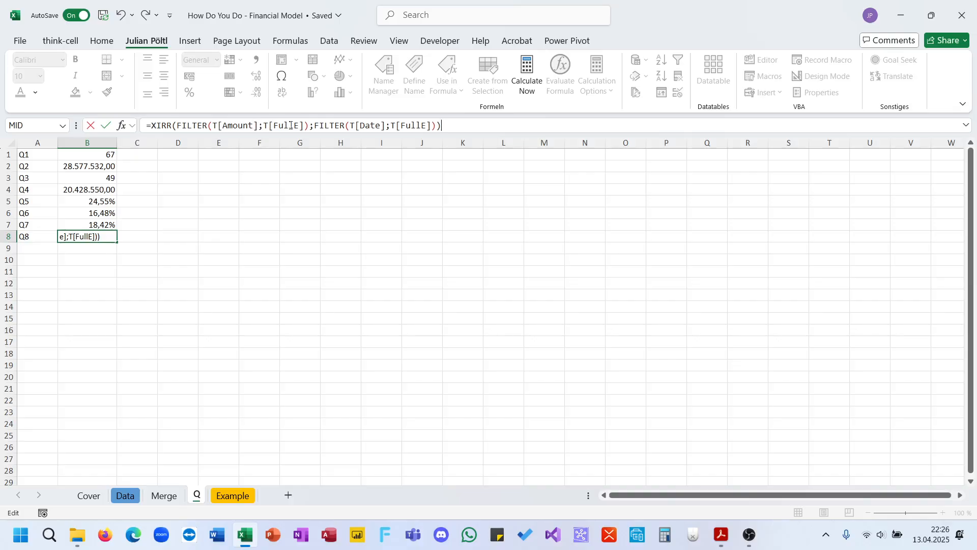
Step: Change the first FILTER condition in B8's XIRR formula from the FullE column to T[Industry]="Automobile"
double_click(300, 125)
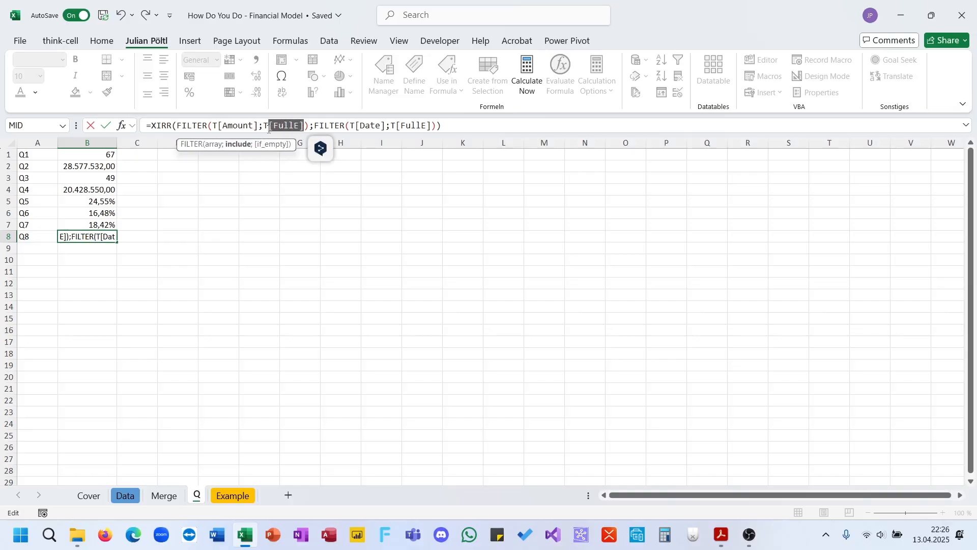
key(BackSpace)
key(Down)
key(Down)
key(Down)
key(Down)
key(Tab)
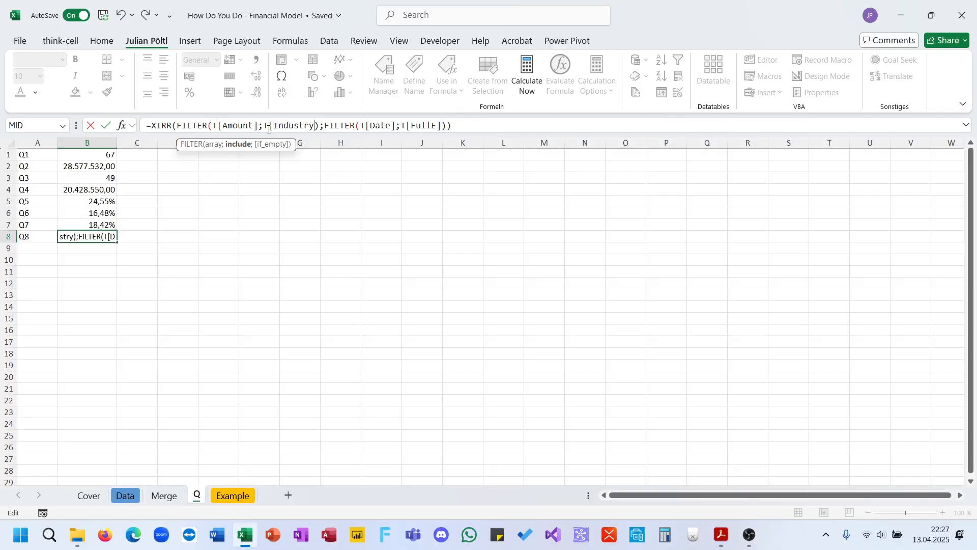
text(="Auto)
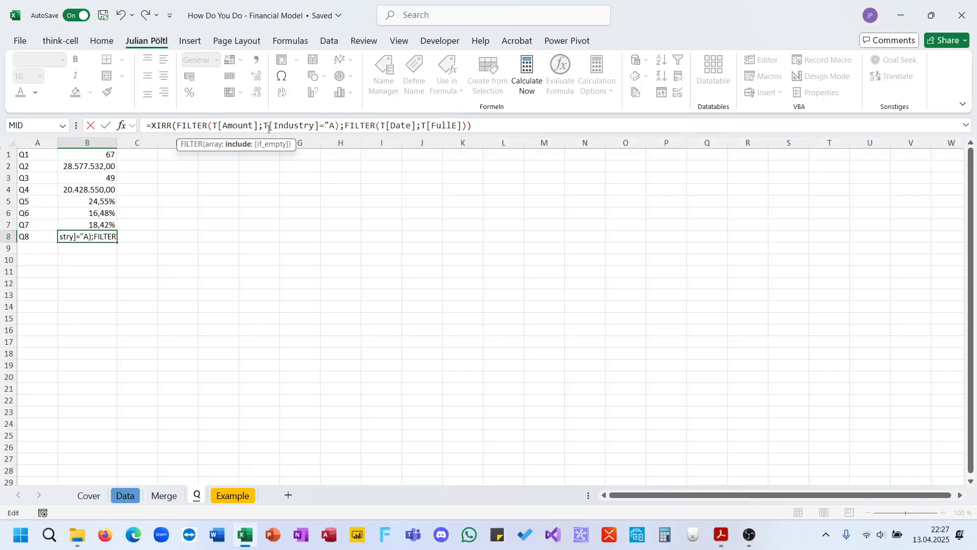
text(mobil")
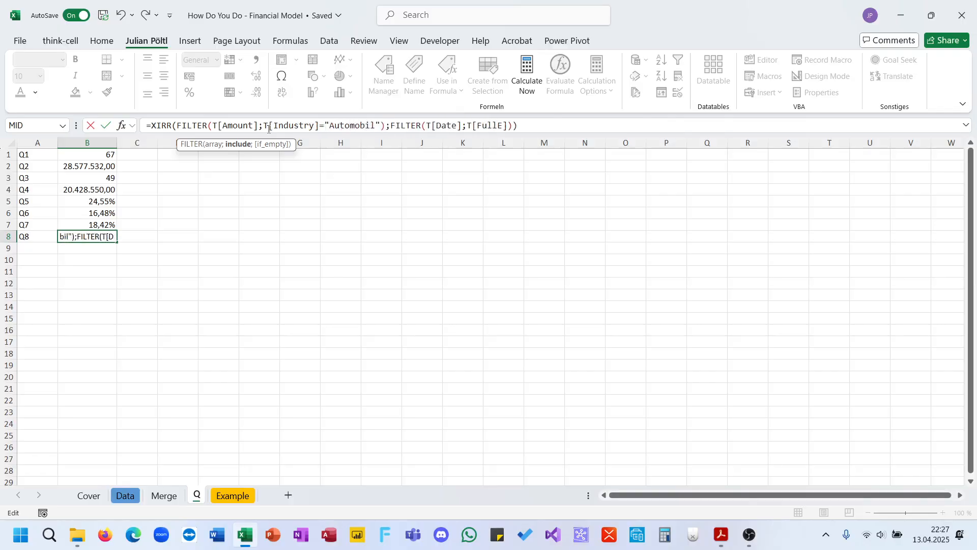
key(Left)
text(e)
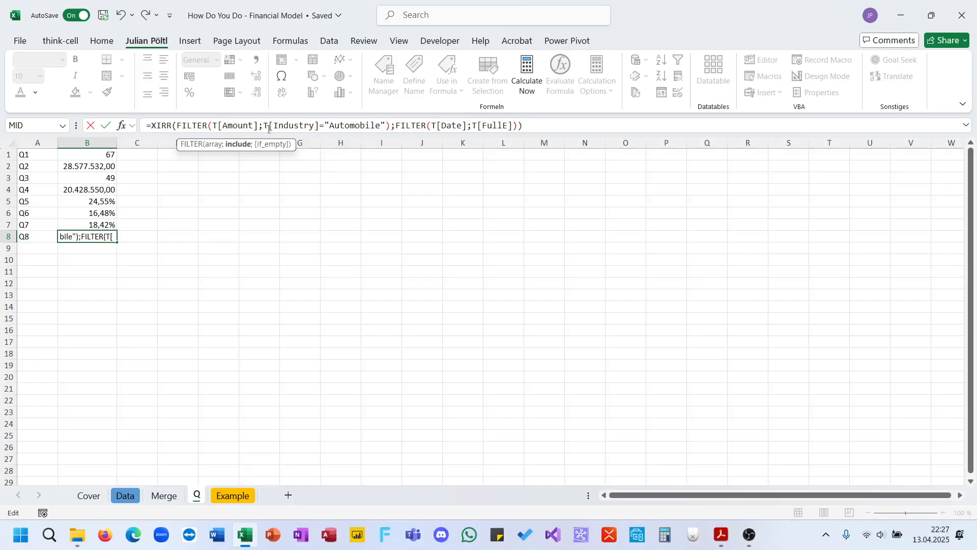
Step: Replace the date FILTER's condition in B8 with the same [Industry]="Automobile" criterion and commit the formula
drag(386, 125, 268, 130)
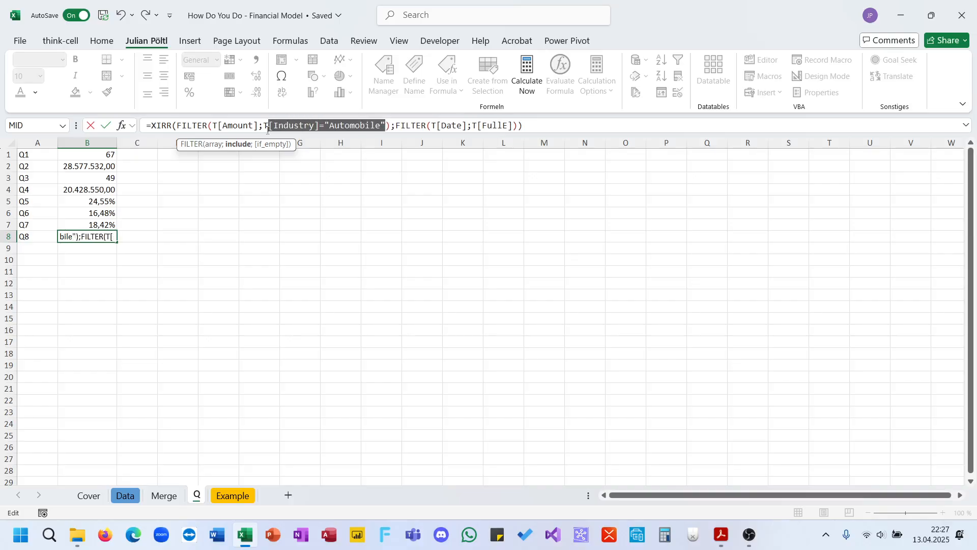
drag(472, 125, 513, 125)
key(ctrl+v)
key(Return)
key(Up)
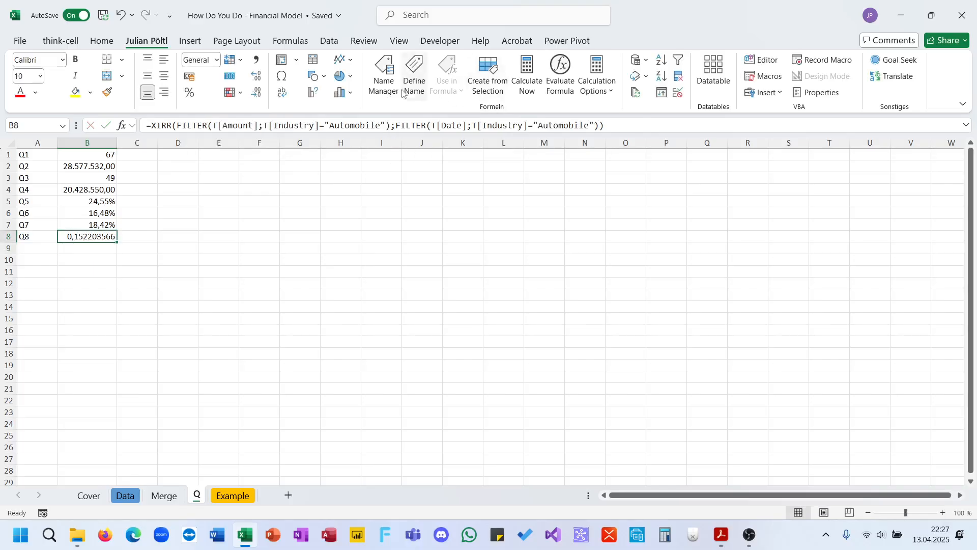
Step: Format the Q8 result in B8 as a percentage with two decimal places
click(190, 92)
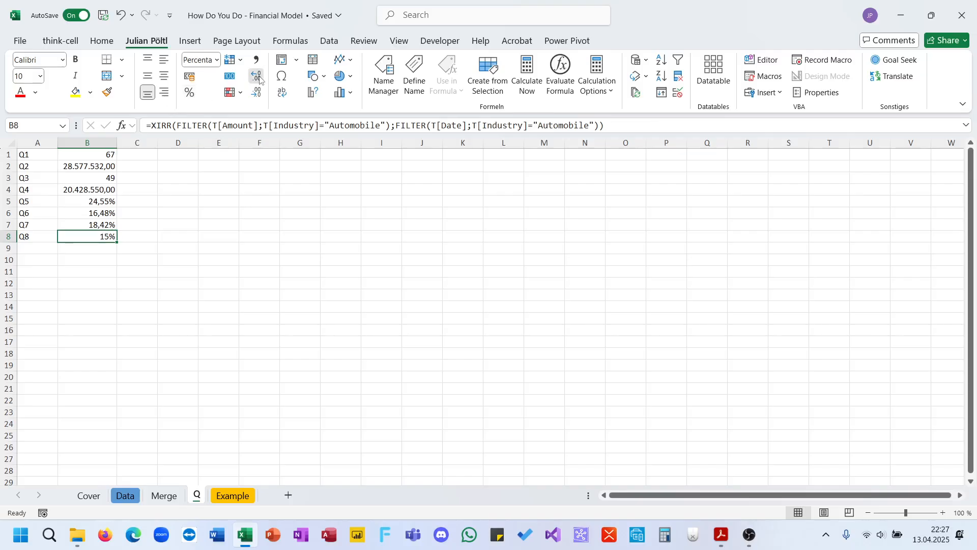
click(259, 78)
click(259, 78)
Step: Switch to the PDF reader and review questions 8 and 9 in Question 2.pdf and the case document's Multiple - Cost vs Returns definition
click(721, 534)
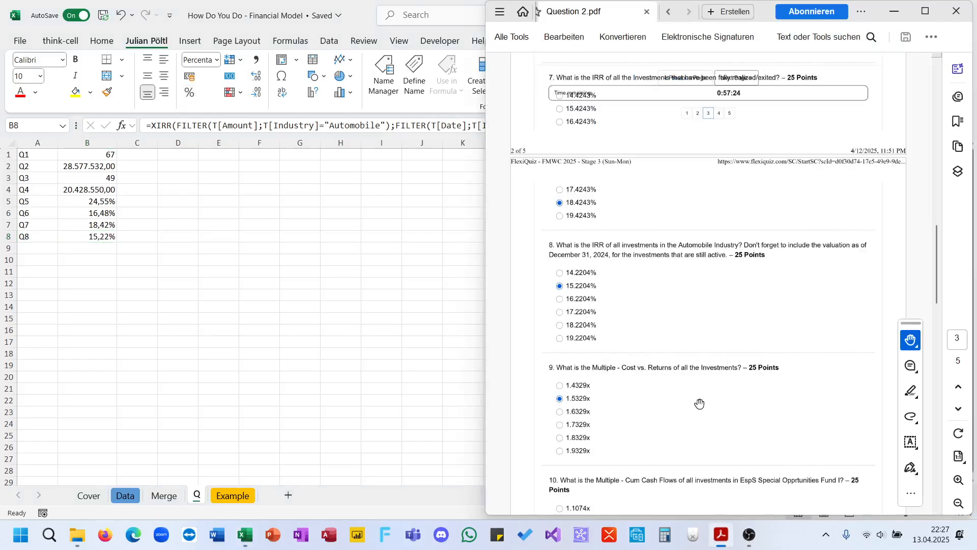
scroll(694, 332, down, 1)
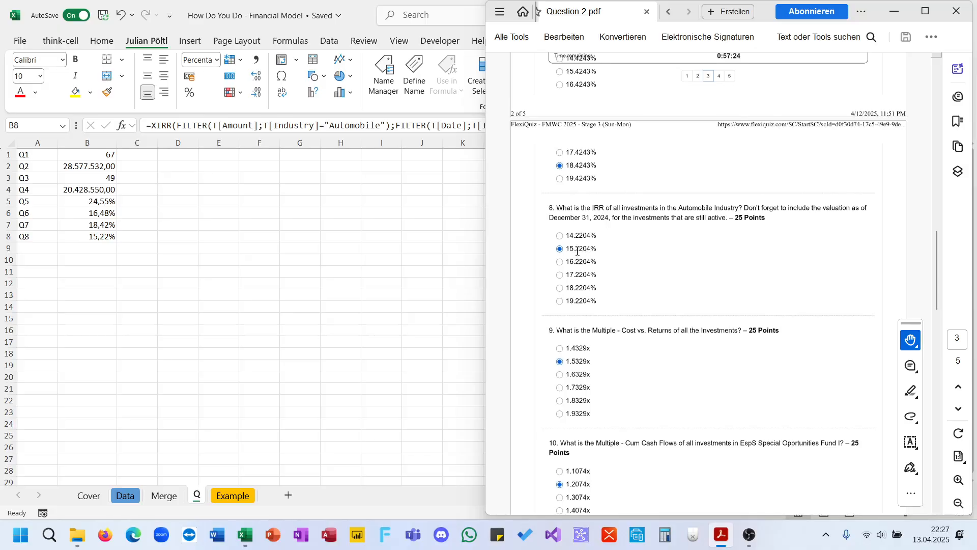
scroll(577, 251, down, 1)
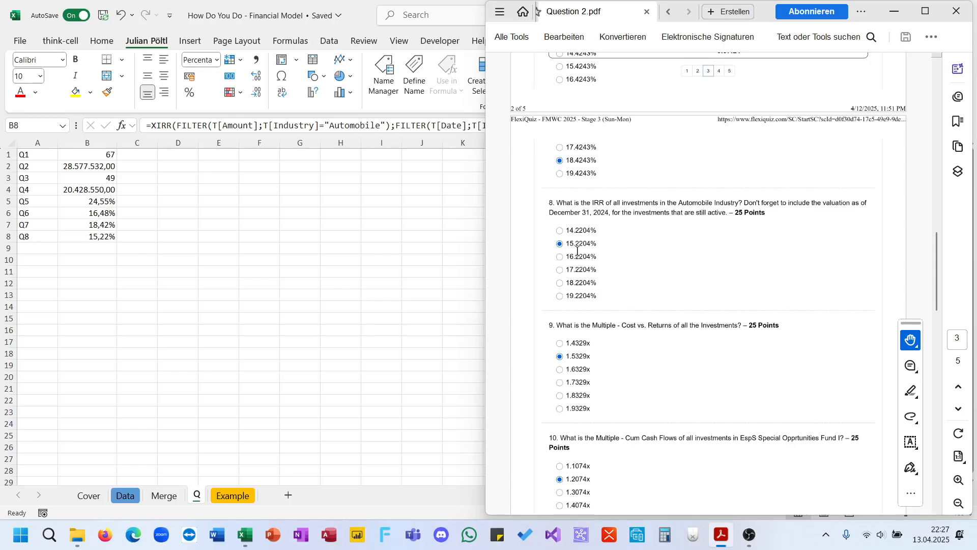
click(669, 12)
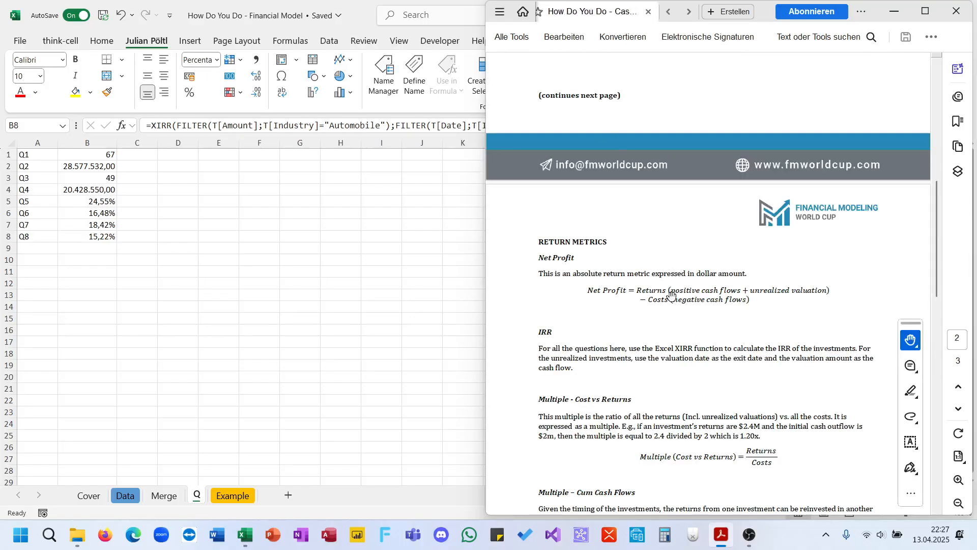
scroll(672, 295, down, 3)
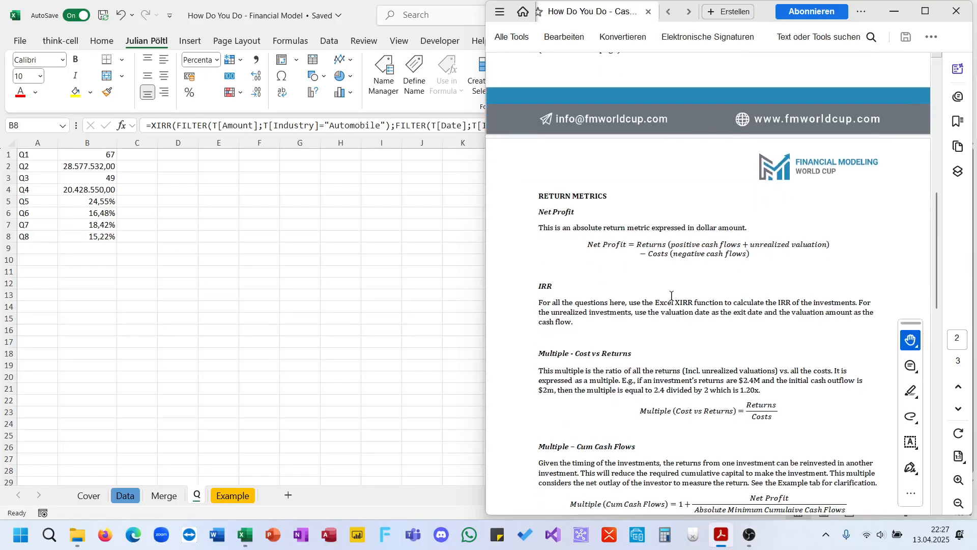
scroll(672, 296, down, 1)
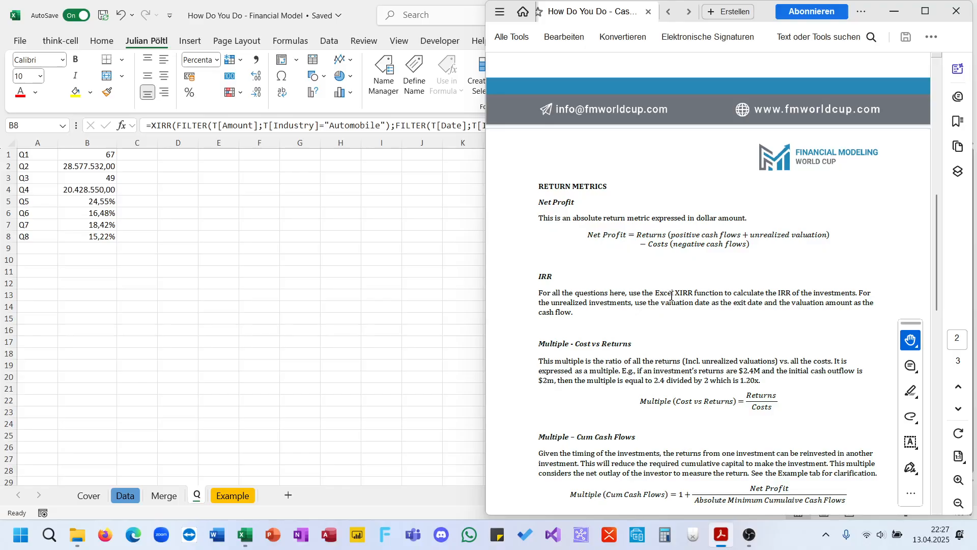
Step: Return to the Excel workbook and label cell A9 as Q9
click(60, 271)
click(39, 250)
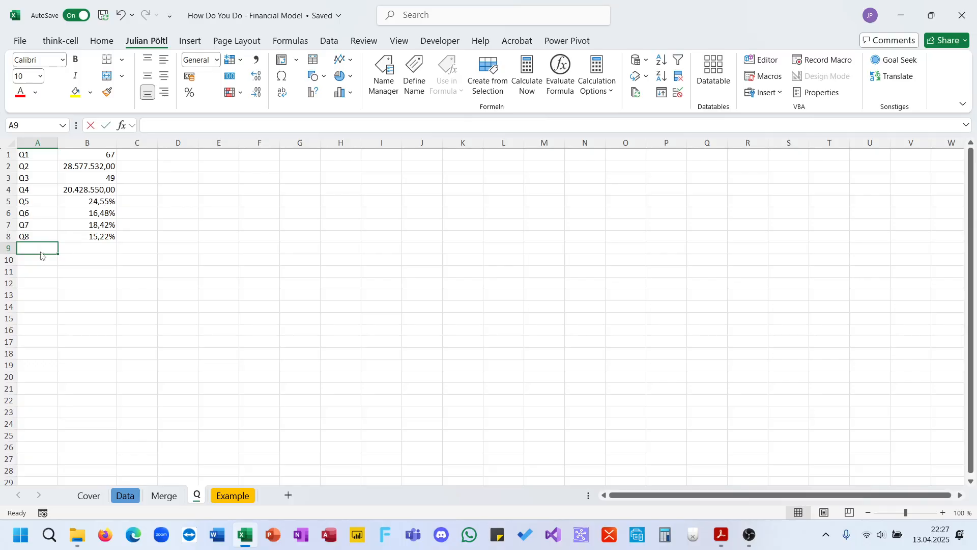
text(Q9)
key(Tab)
Step: Enter a SUMIFS formula in B9 that totals T[Amount] where T[Amount] meets the criterion ">0"
text(=sumi)
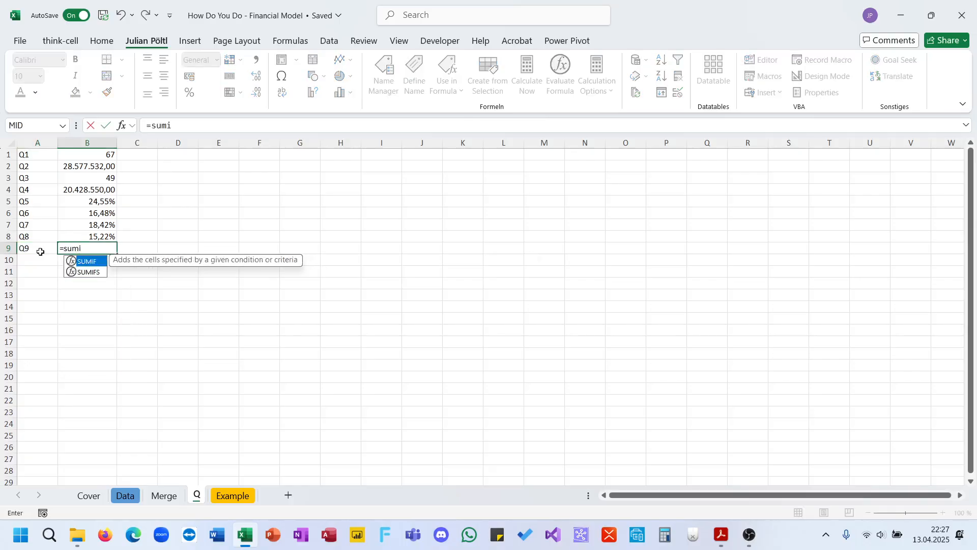
key(Down)
key(Tab)
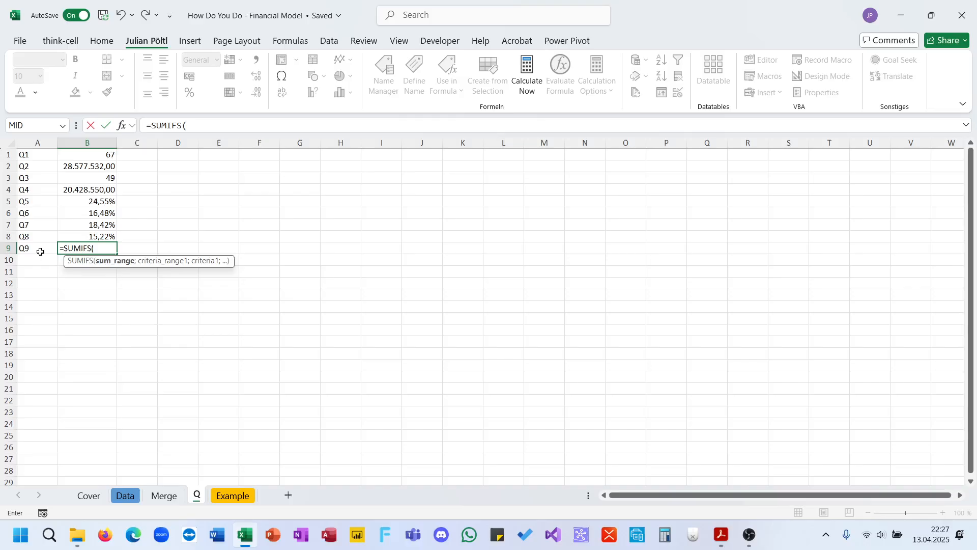
text(t[)
key(Down)
key(Down)
key(Down)
key(Tab)
text(];t[)
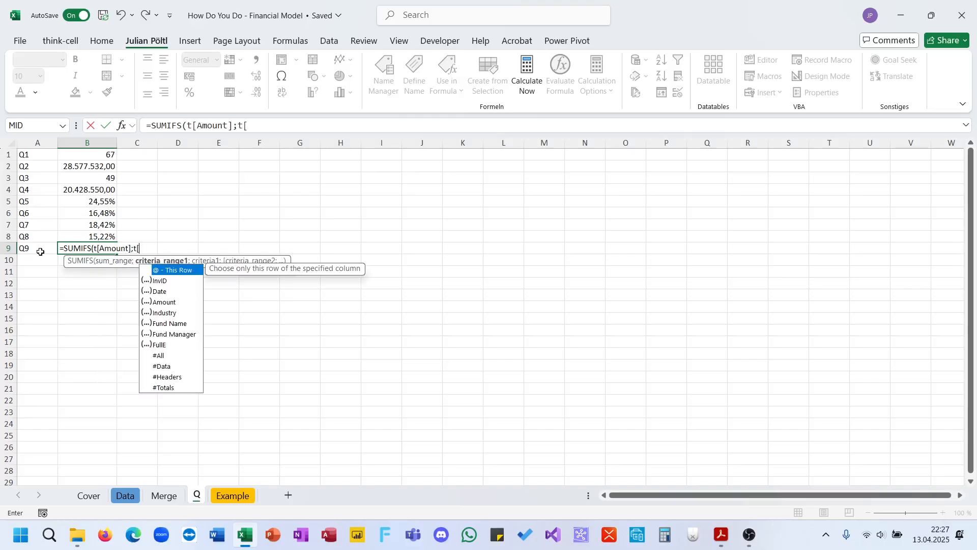
key(Down)
key(Down)
key(Down)
key(Tab)
text(])
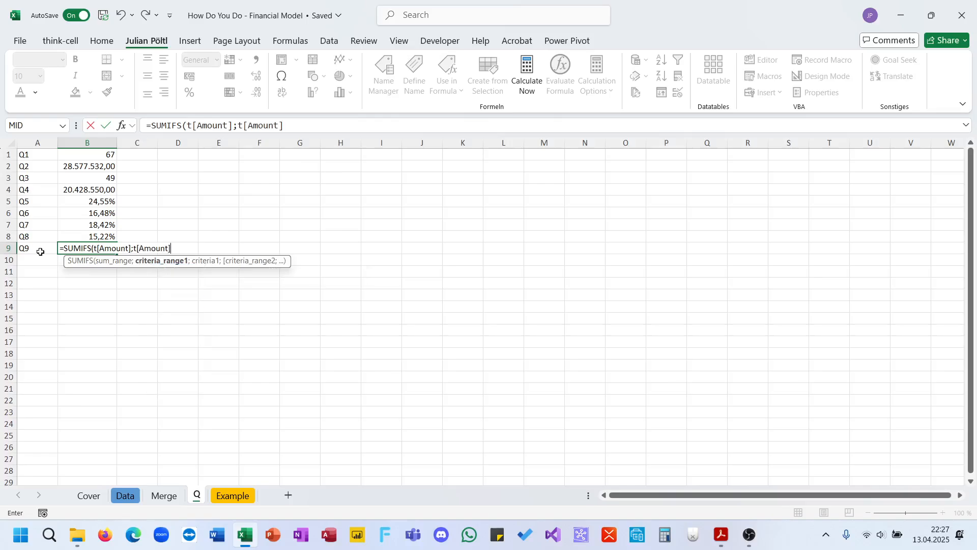
text(;">)
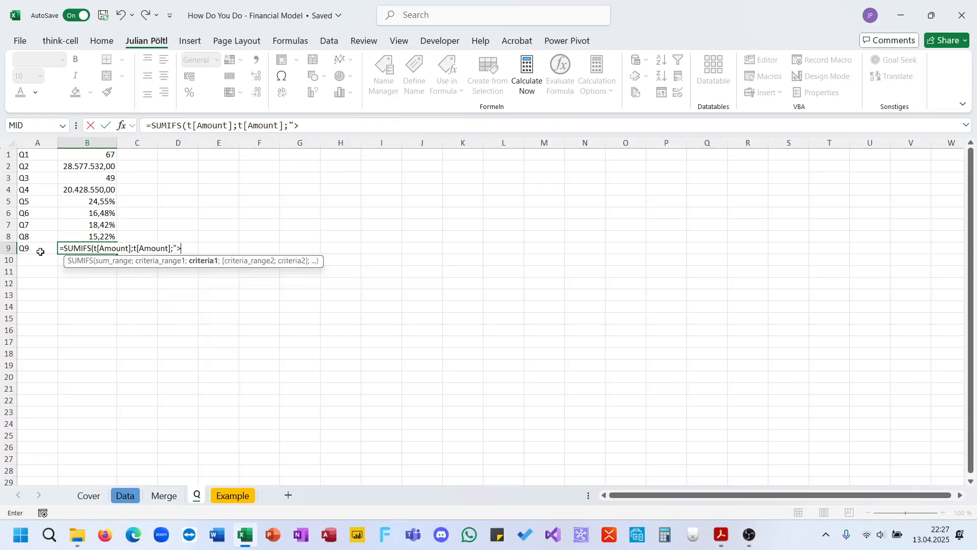
text(0"))
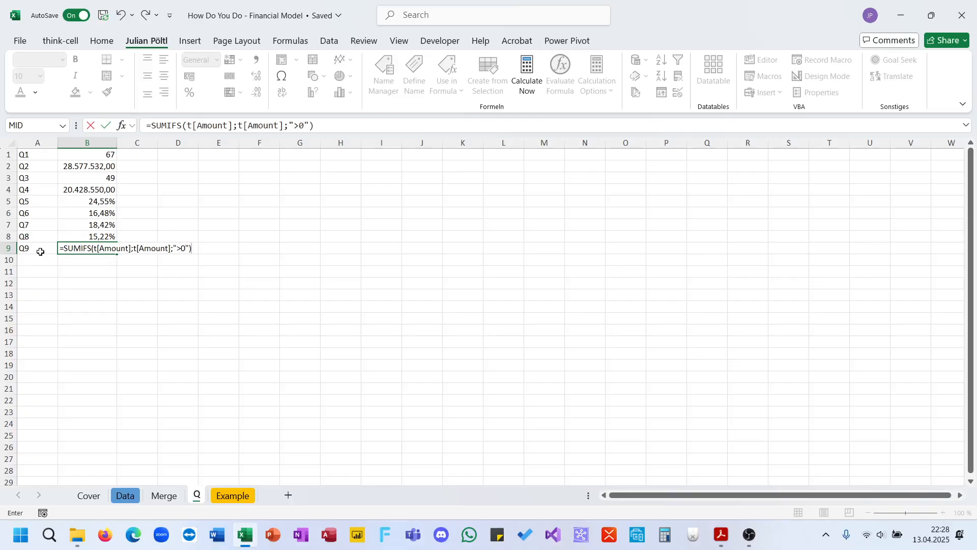
key(Return)
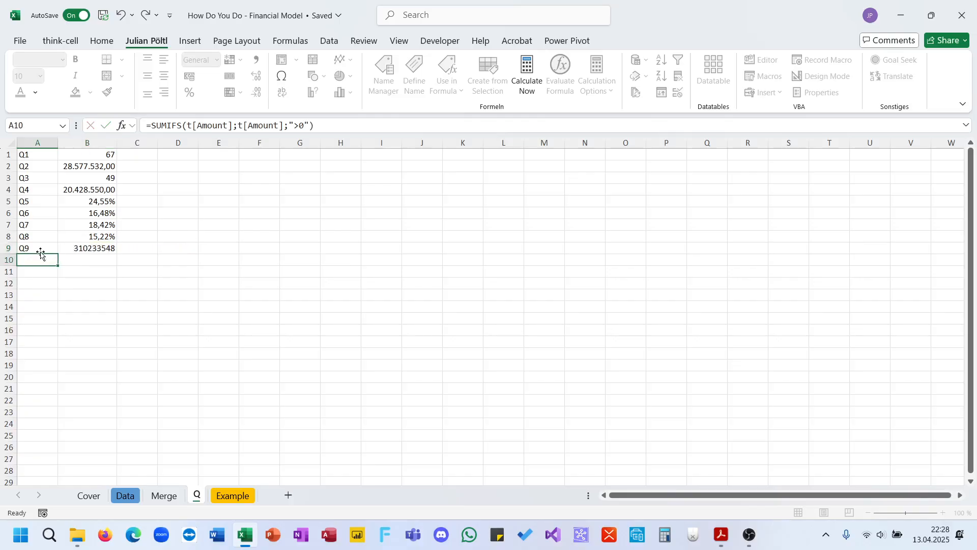
Step: Extend the B9 formula by dividing it by a copy of the SUMIFS with the criterion "<0"
click(41, 251)
key(Right)
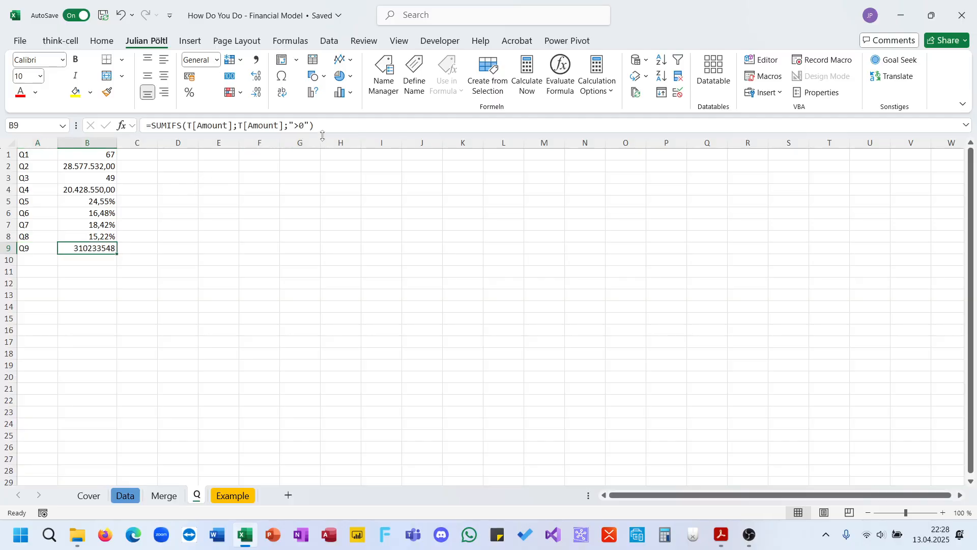
drag(316, 125, 151, 126)
key(ctrl+c)
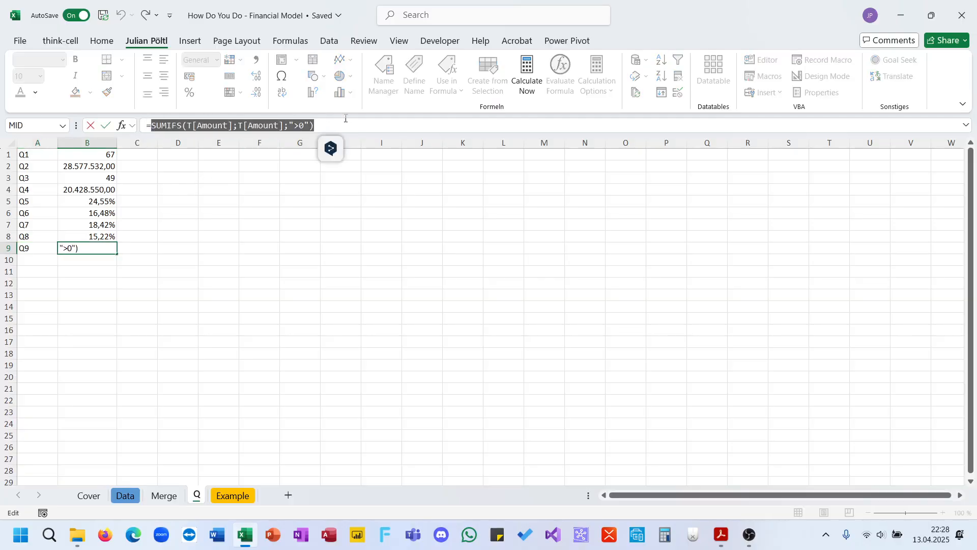
click(343, 125)
key(ctrl+v)
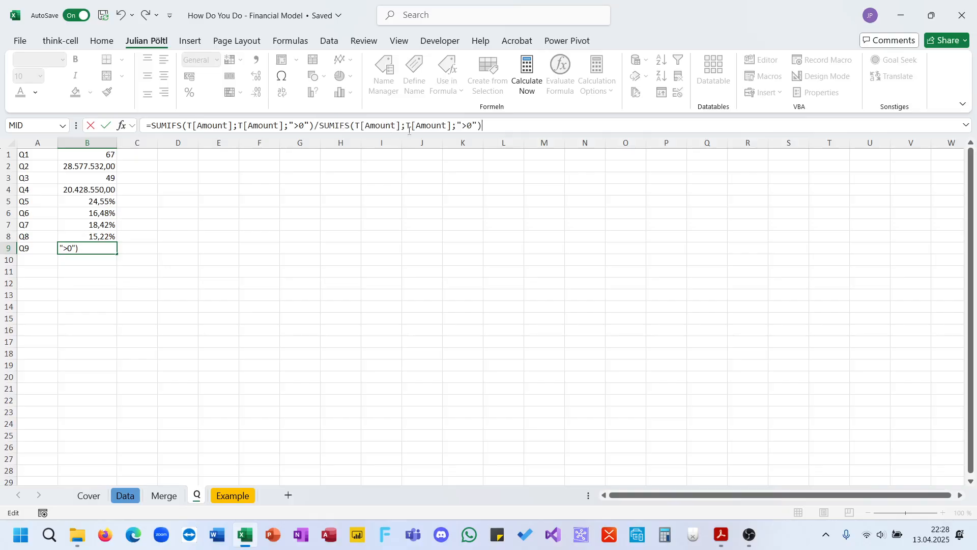
click(470, 126)
key(BackSpace)
text(<)
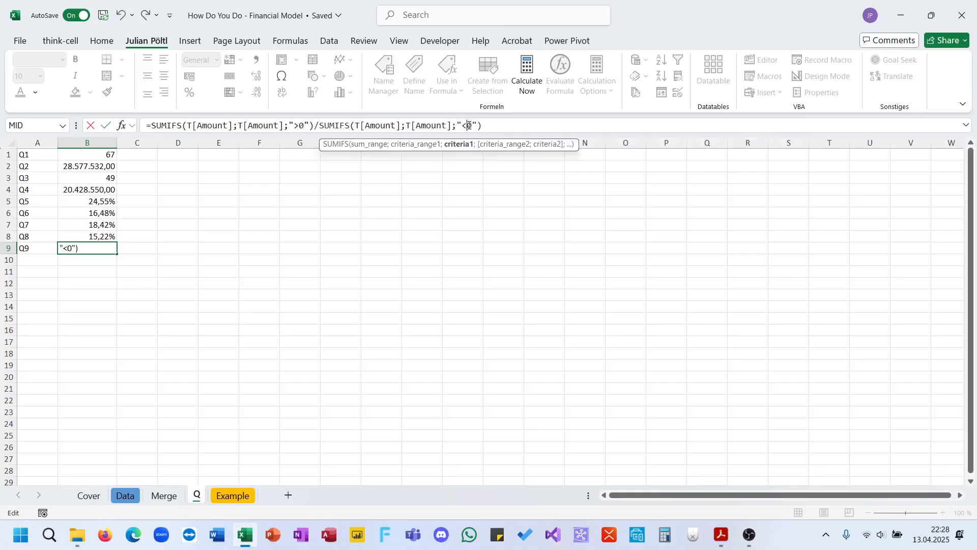
key(Return)
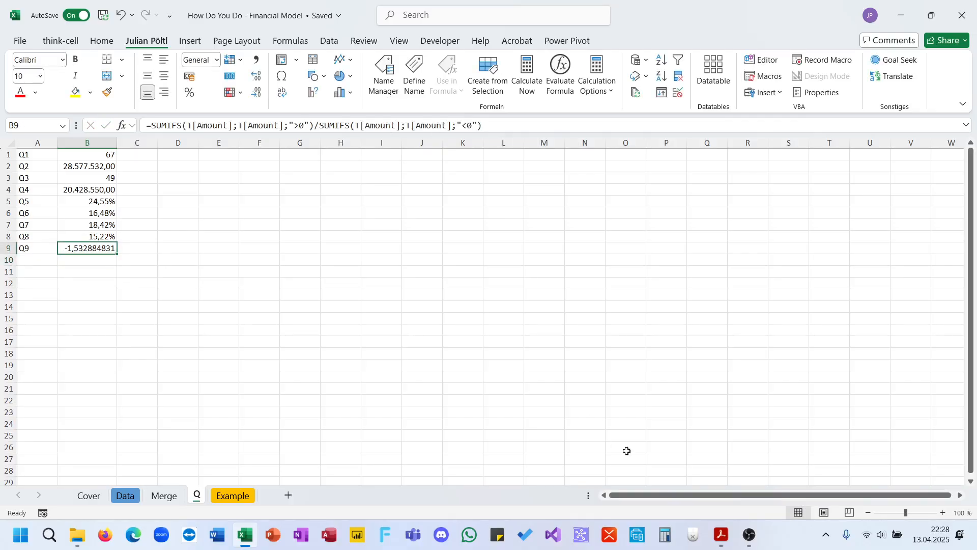
Step: Check the Multiple - Cost vs Returns definition and Question 2.pdf in the PDF reader, returning to the workbook when done
click(748, 534)
click(749, 535)
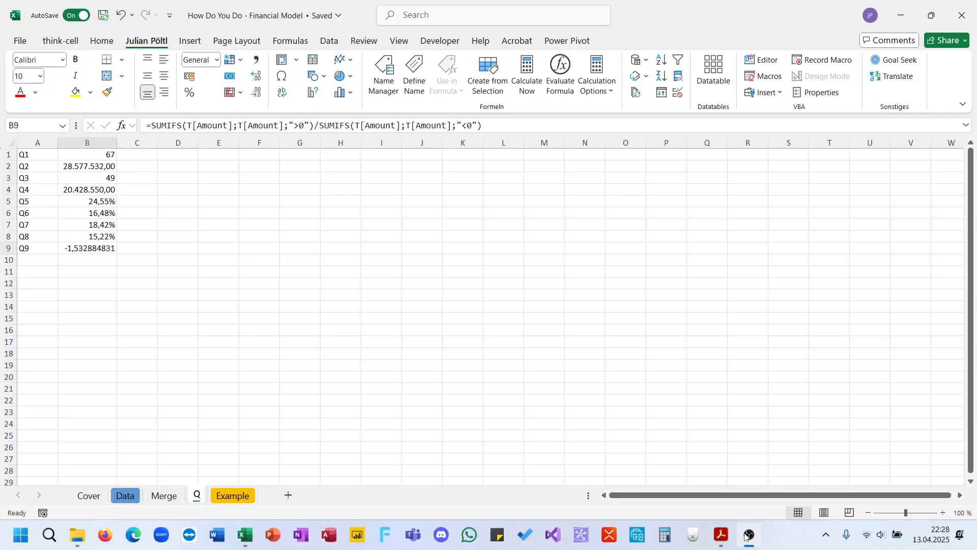
click(751, 539)
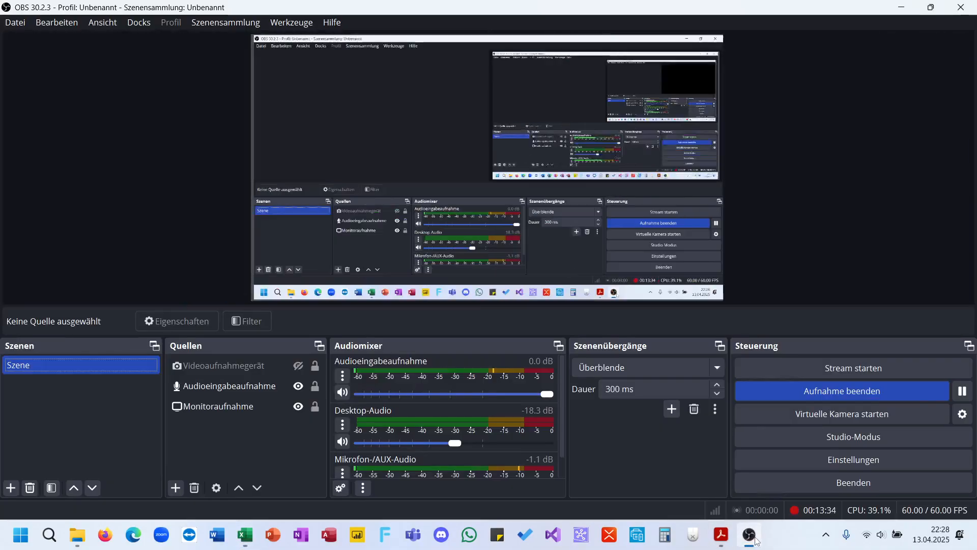
click(750, 537)
click(722, 536)
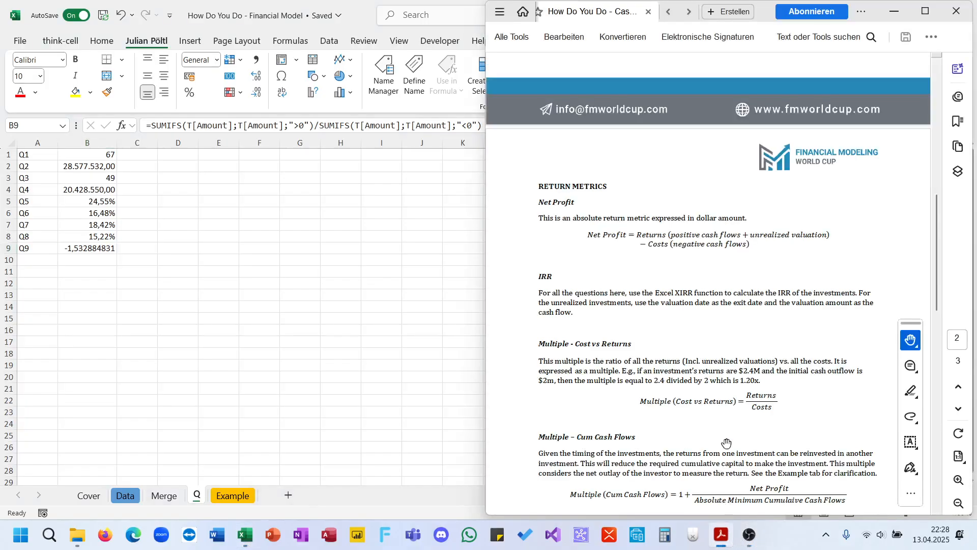
click(688, 13)
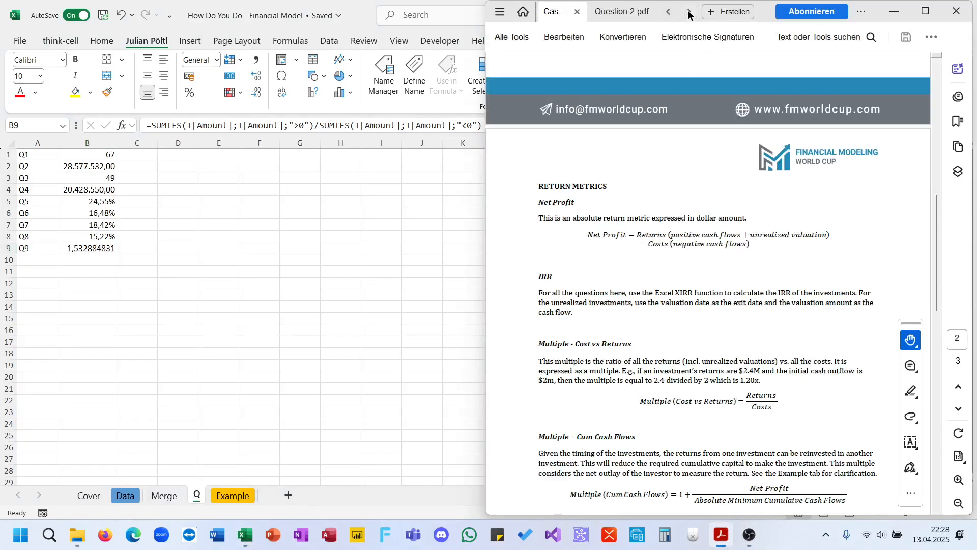
click(622, 11)
click(174, 240)
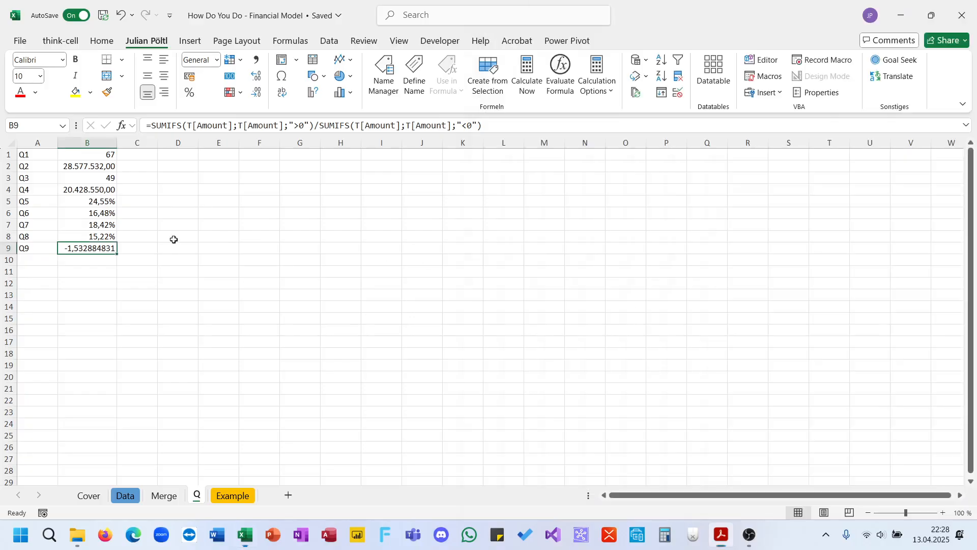
Step: Negate the denominator in B9 by inserting a minus sign before the second SUMIFS
click(153, 126)
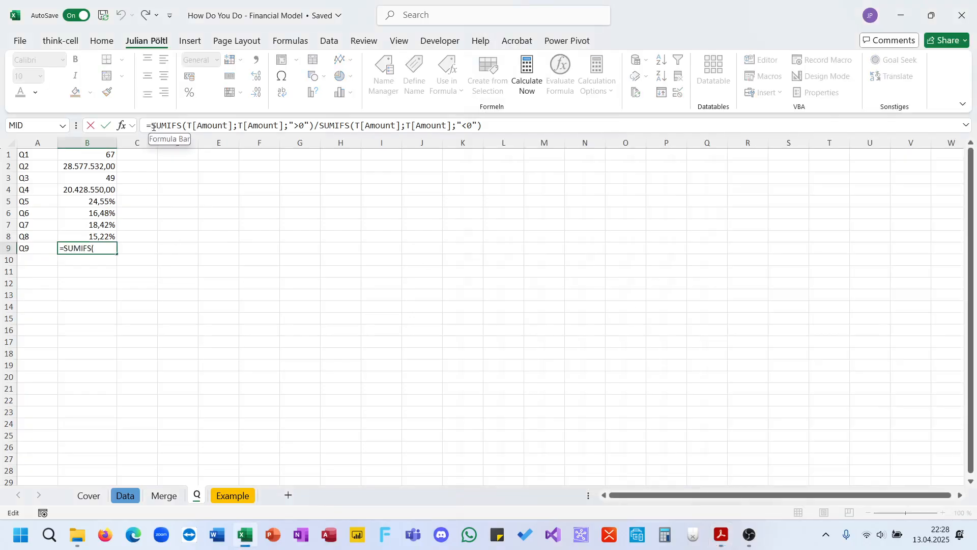
click(318, 126)
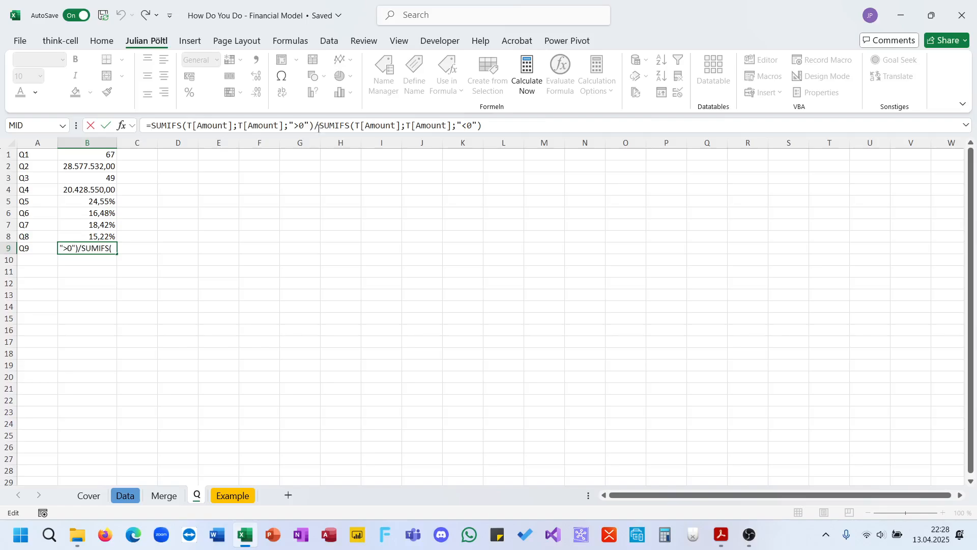
text(-)
key(Return)
key(Up)
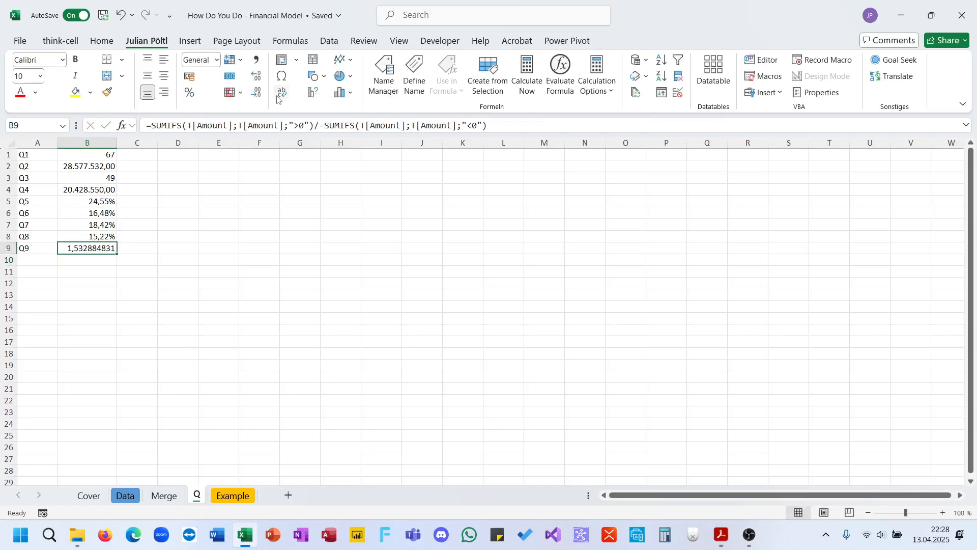
Step: Format B9 as a number with four decimals and compare it with the question 9 answer options in Question 2.pdf
key(ctrl+shift+1)
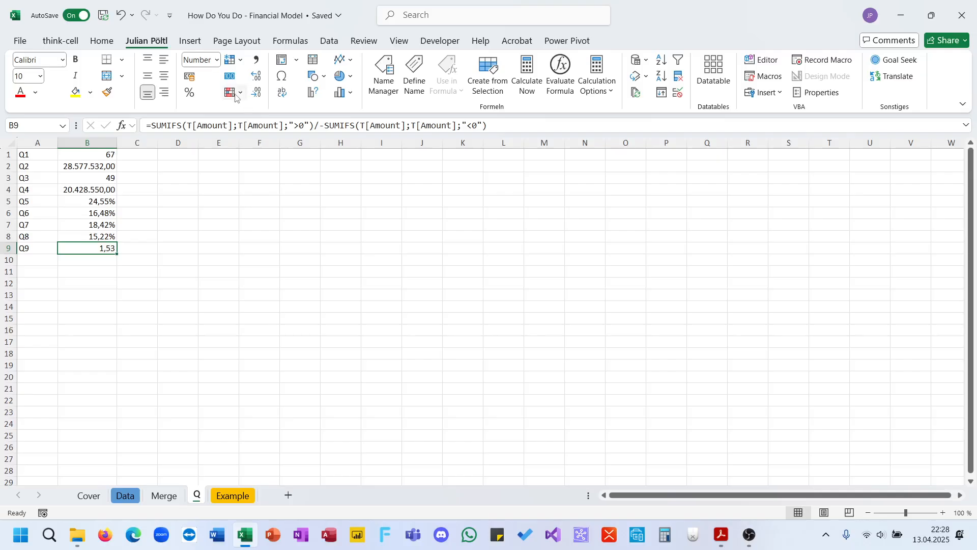
click(257, 77)
click(257, 76)
click(723, 544)
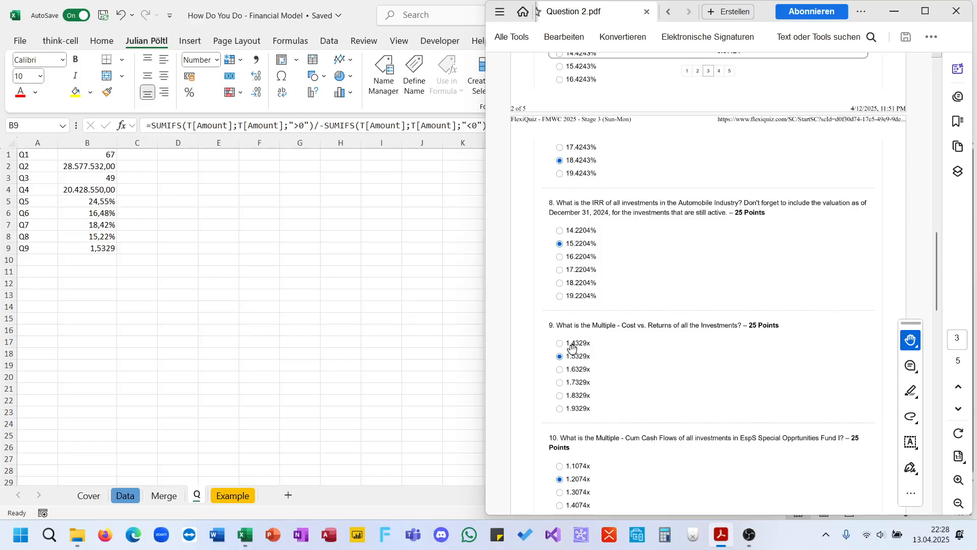
Step: Label cell A10 on the Q sheet as Q10
click(103, 266)
click(44, 263)
text(Q10)
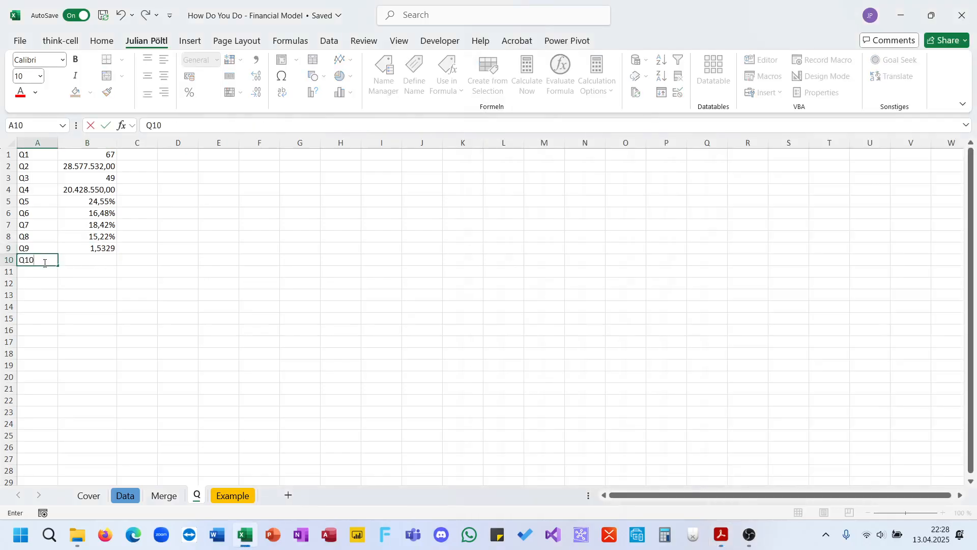
key(Tab)
Step: Read question 10 in Question 2.pdf and the Multiple - Cum Cash Flows definition in the case PDF
click(722, 536)
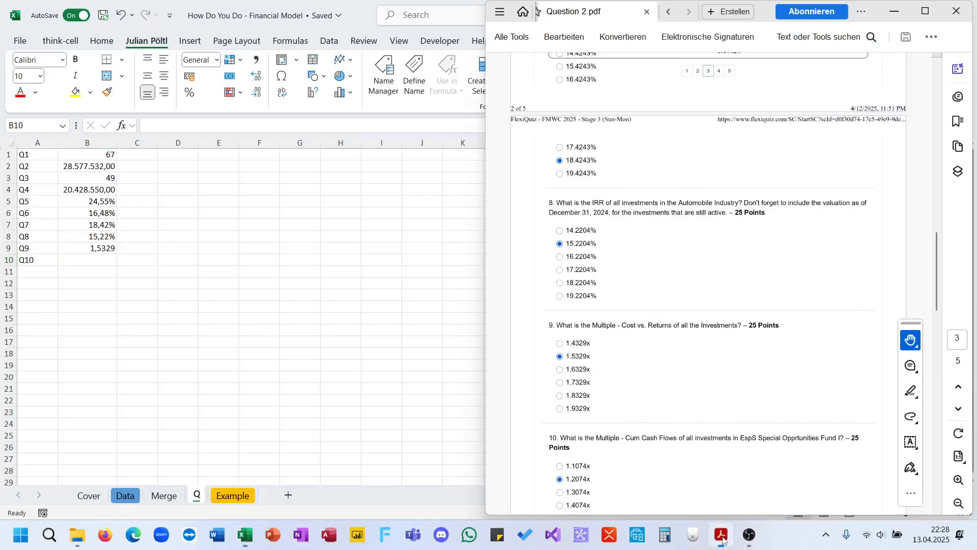
scroll(708, 443, down, 3)
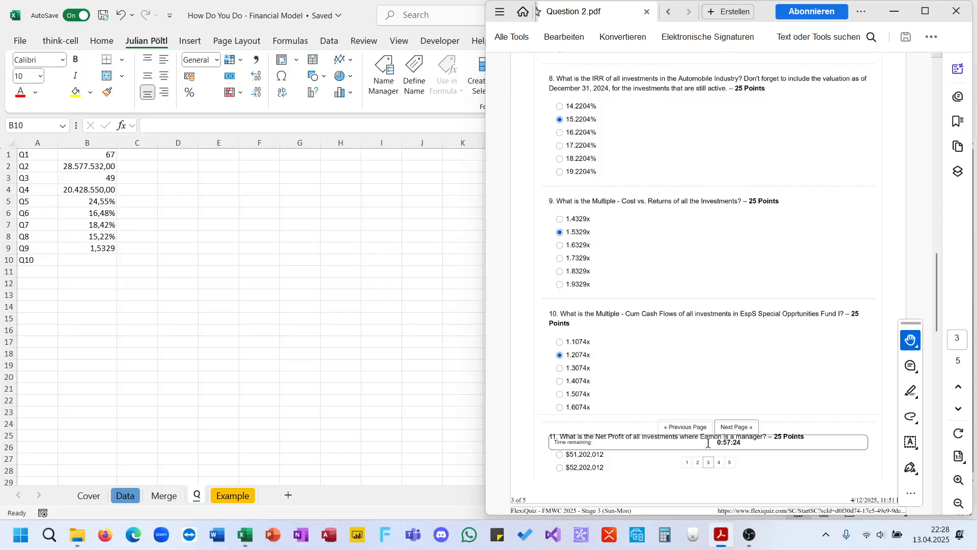
click(669, 16)
click(566, 11)
scroll(645, 296, down, 2)
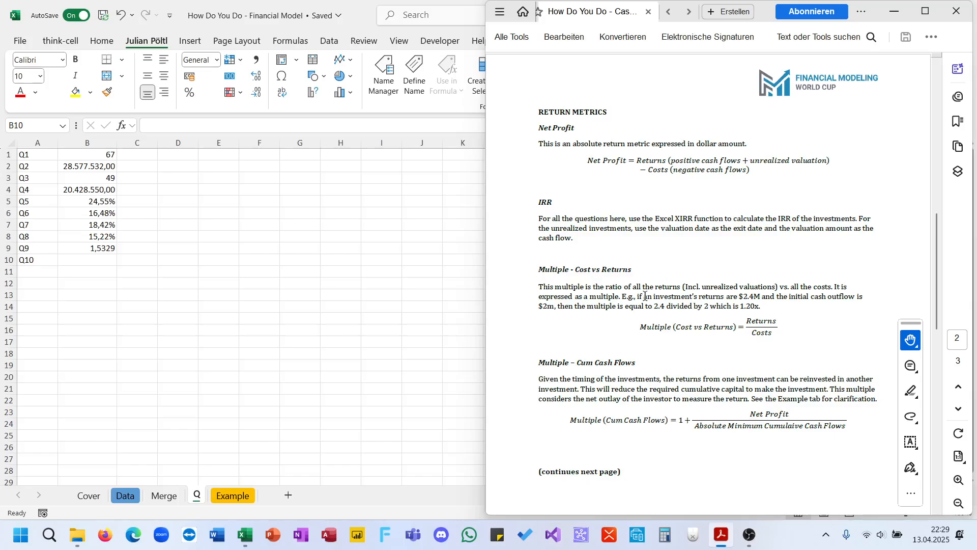
Step: Examine the Example sheet's investment cash flows, their date-sorted copy and the CumCashFlow column
click(234, 458)
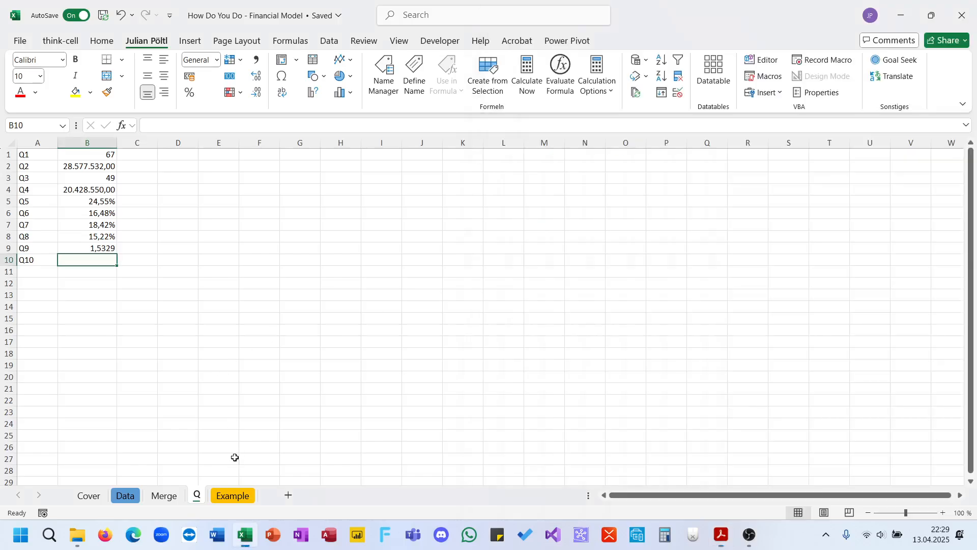
click(225, 500)
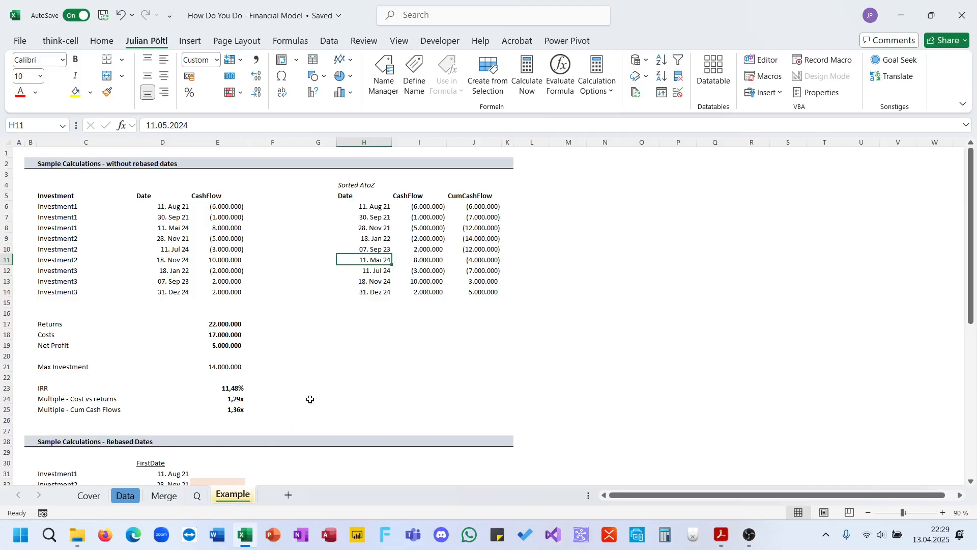
drag(179, 209, 203, 228)
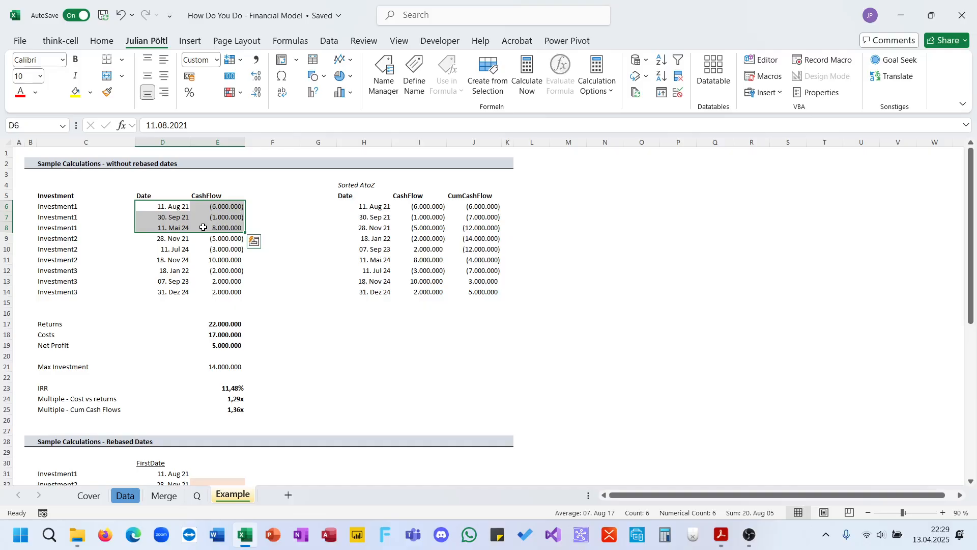
click(367, 205)
drag(367, 206, 421, 287)
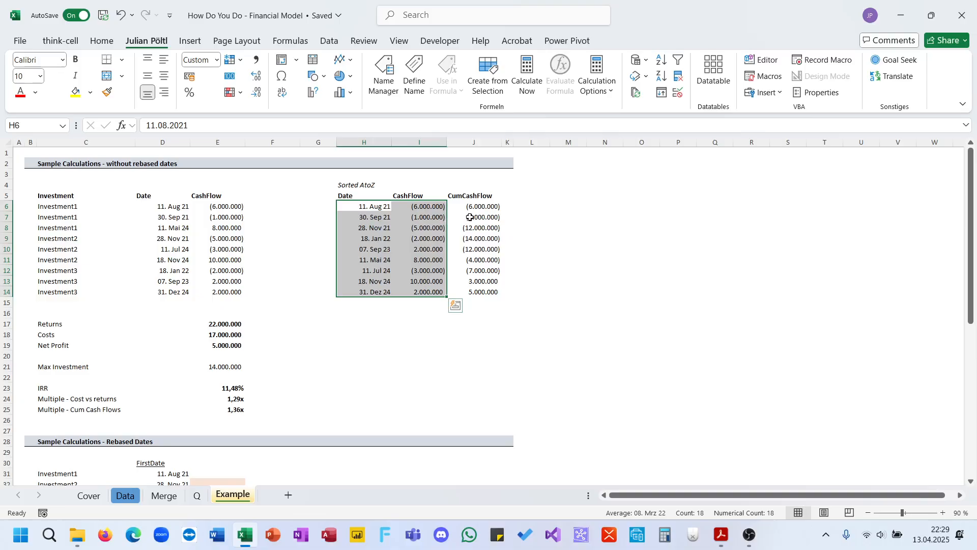
drag(474, 207, 510, 293)
Step: Compare the Multiple - Cum Cash Flows formula in the case PDF with the lowest CumCashFlow value on the Example sheet
mouse_move(719, 537)
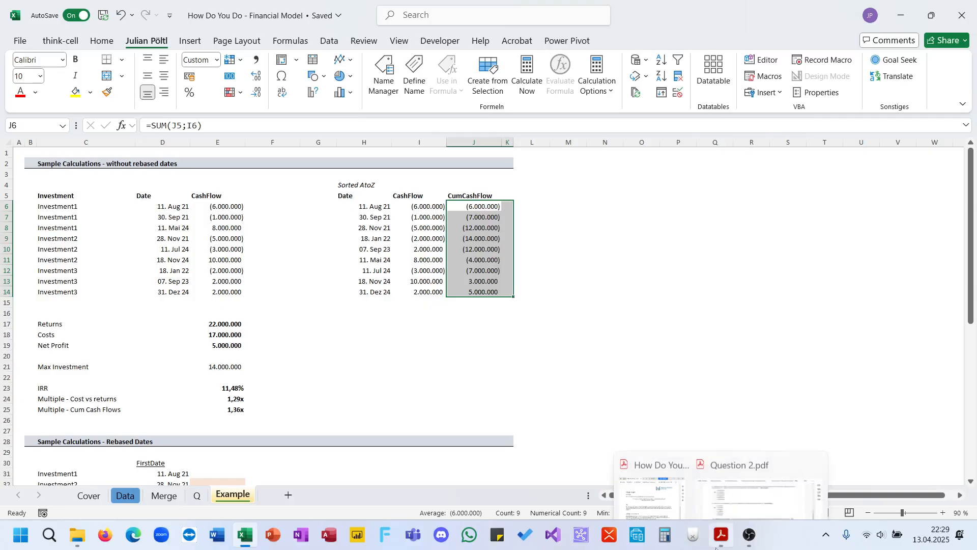
mouse_move(728, 459)
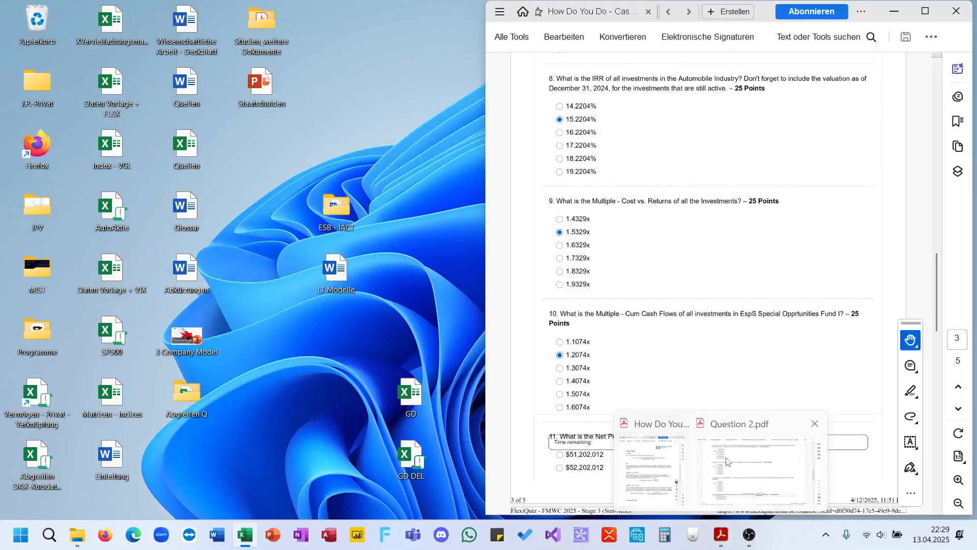
click(660, 466)
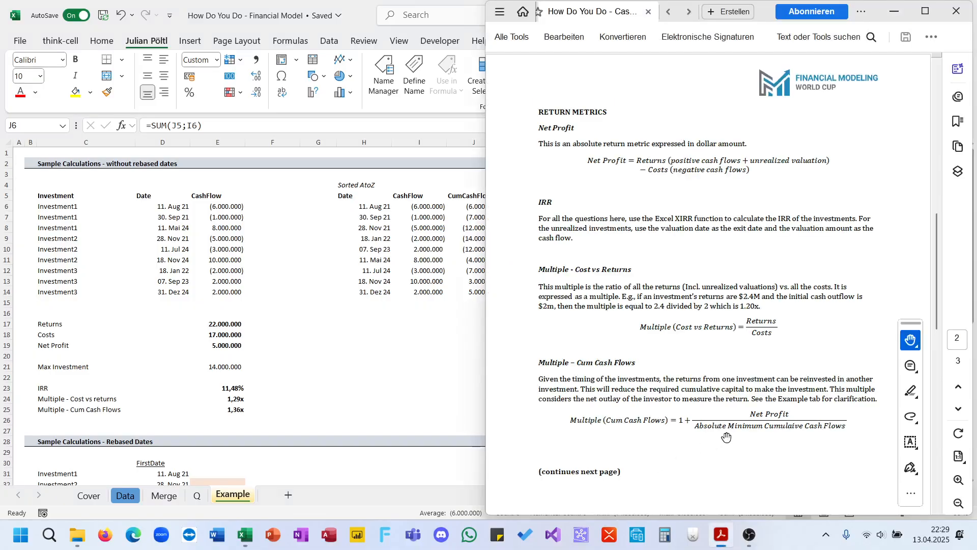
scroll(727, 438, down, 1)
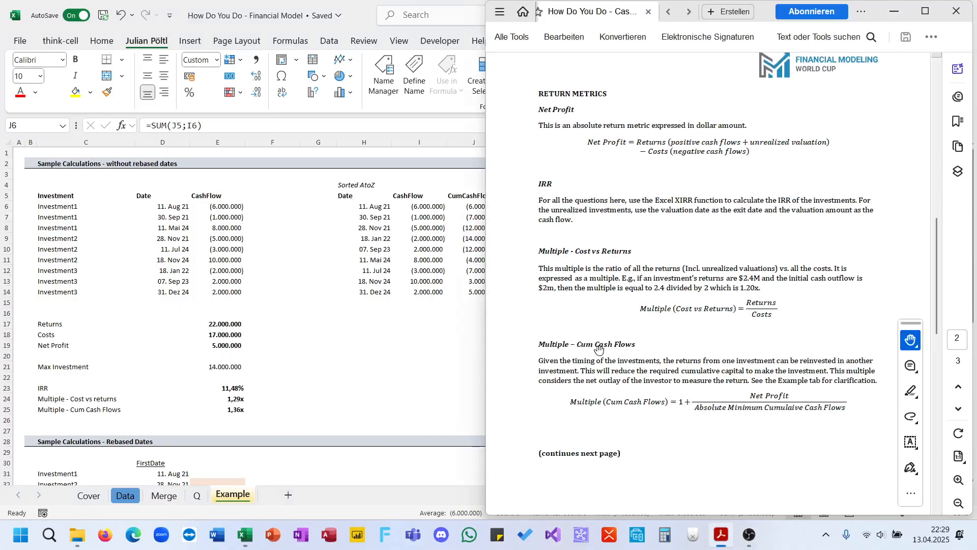
key(alt+Tab)
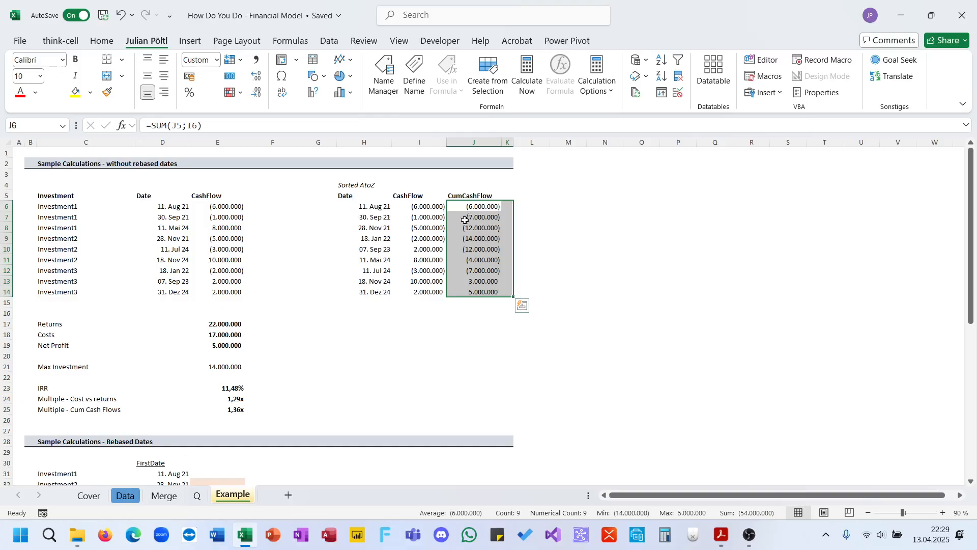
click(469, 236)
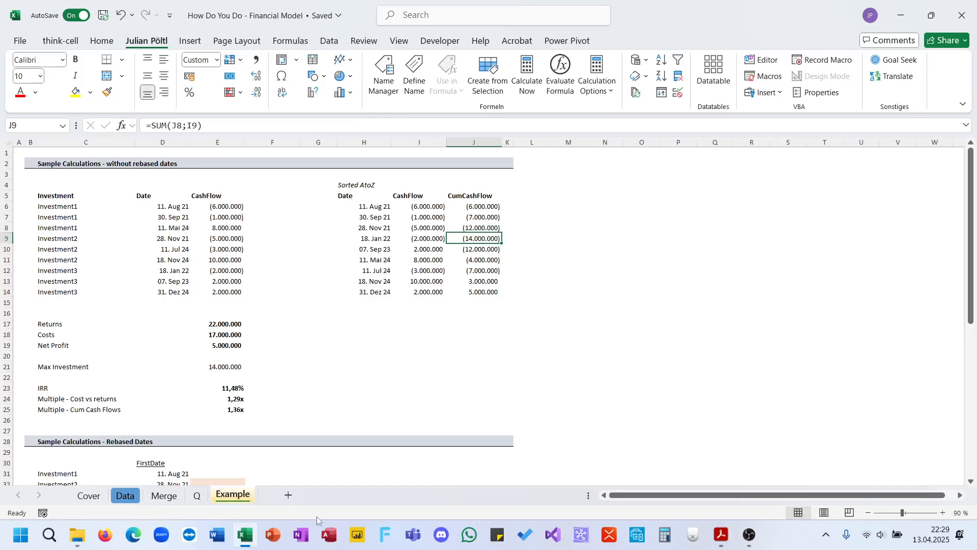
Step: Recheck question 10 in Question 2.pdf, look at the merged data table, and return to the Q sheet
click(721, 535)
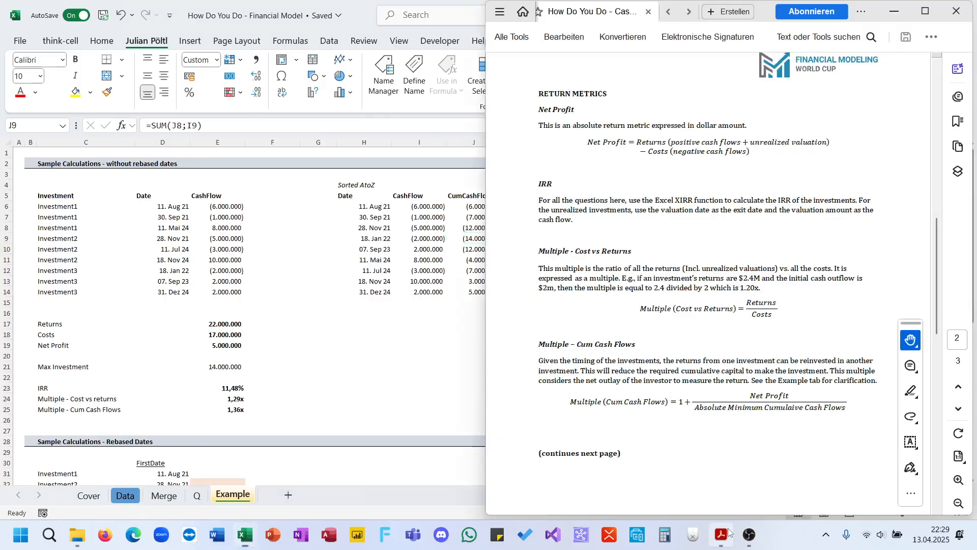
click(690, 11)
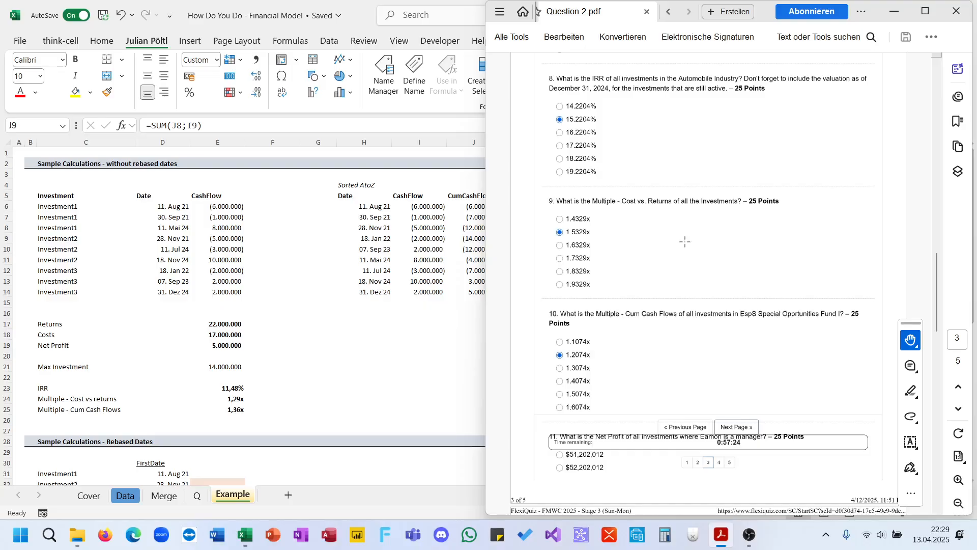
click(469, 358)
click(128, 498)
click(165, 496)
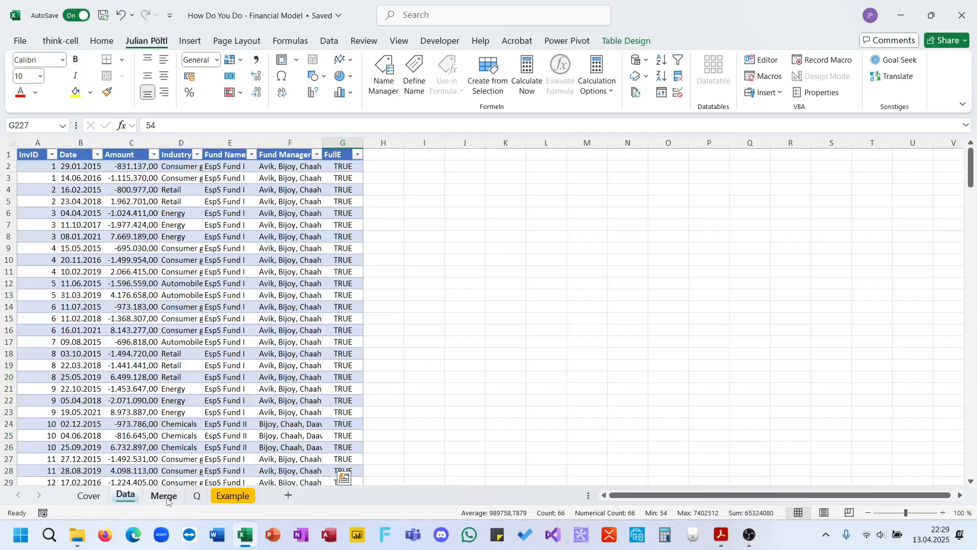
click(196, 497)
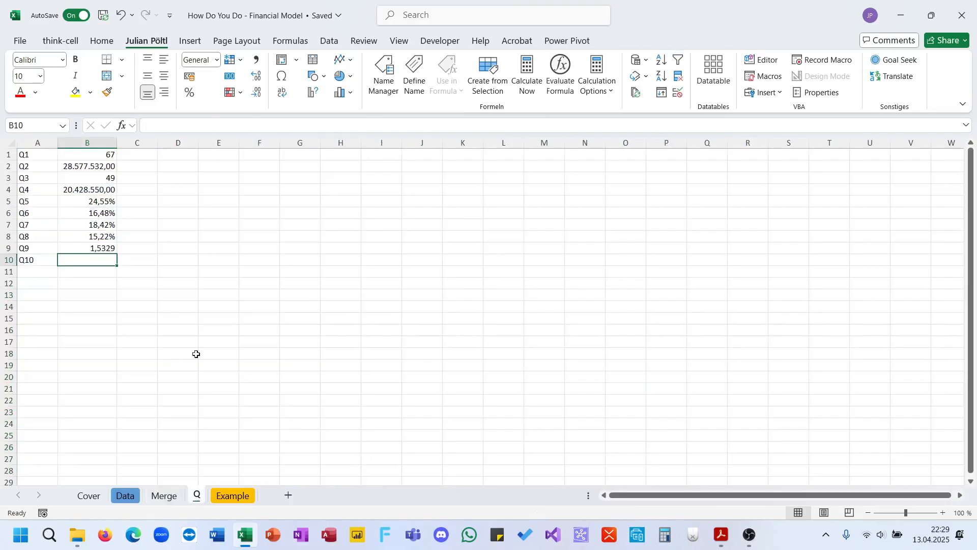
Step: Start a FILTER formula in F10 with t[Date]:[Amount] as the array argument
click(275, 258)
text(=fil)
key(Tab)
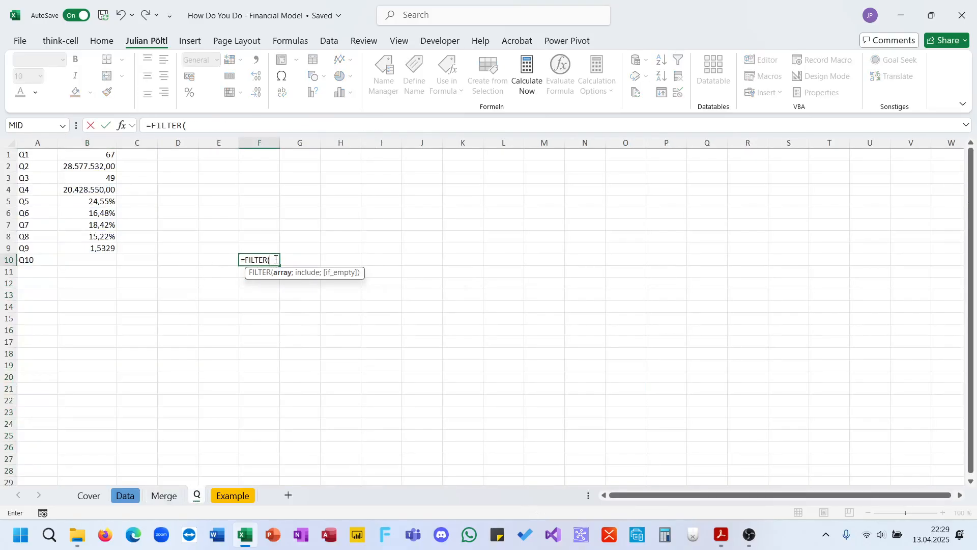
text(t[)
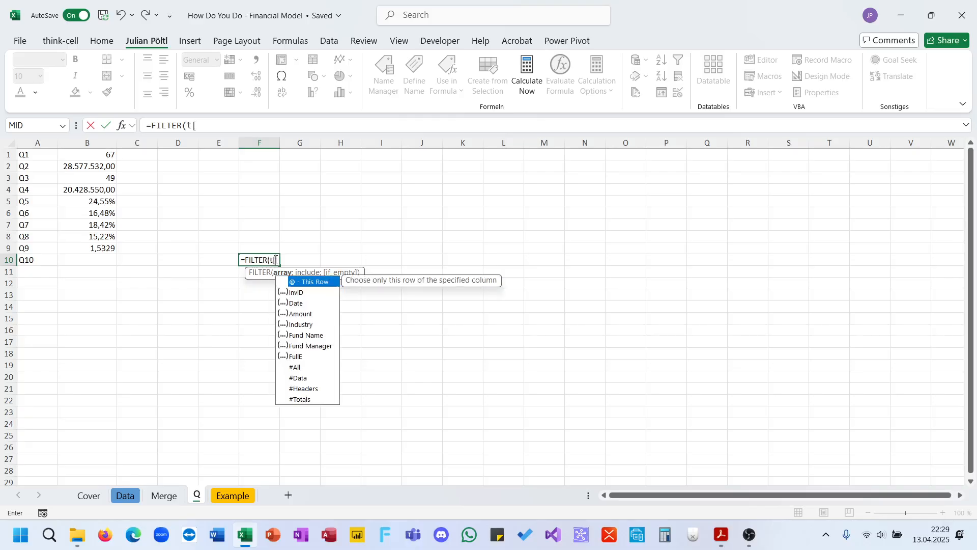
key(Down)
key(Down)
key(Down)
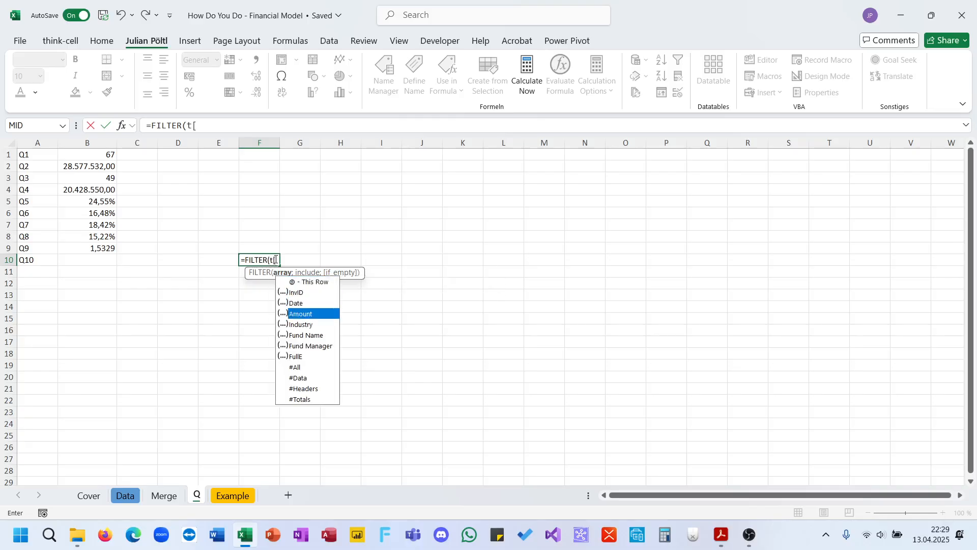
key(Up)
key(Tab)
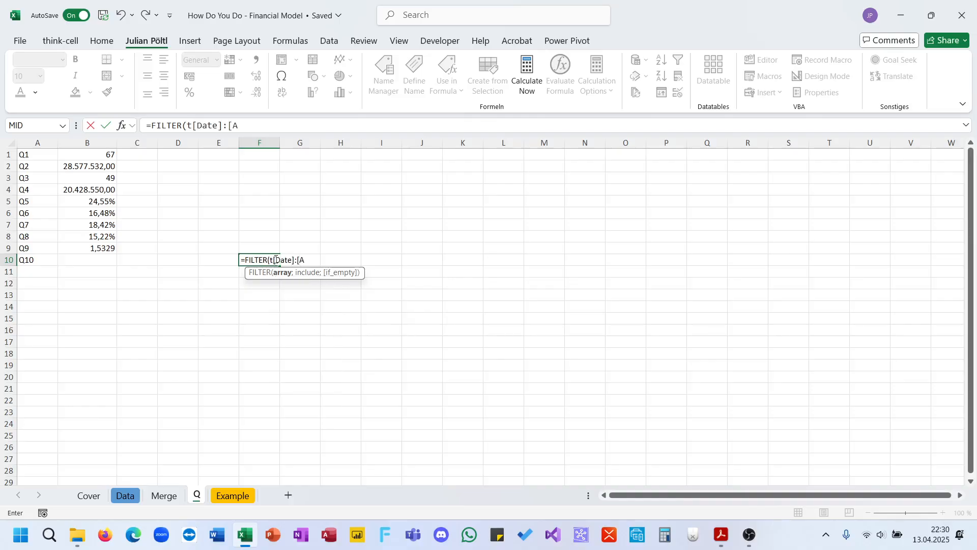
text(]:[Amount];)
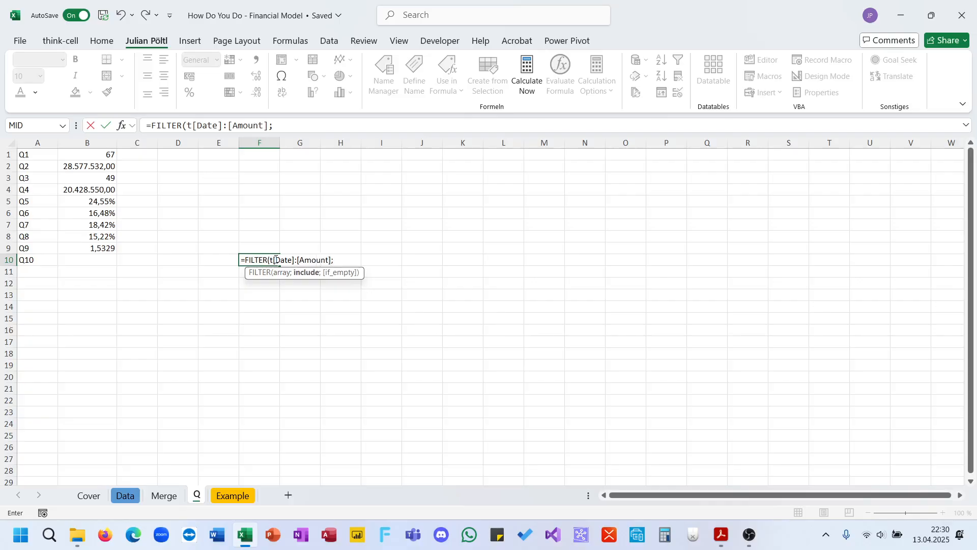
Step: Complete the F10 FILTER with the condition t[Fund Name]="Esps special oportunities fund I" and try to enter it
text(t[)
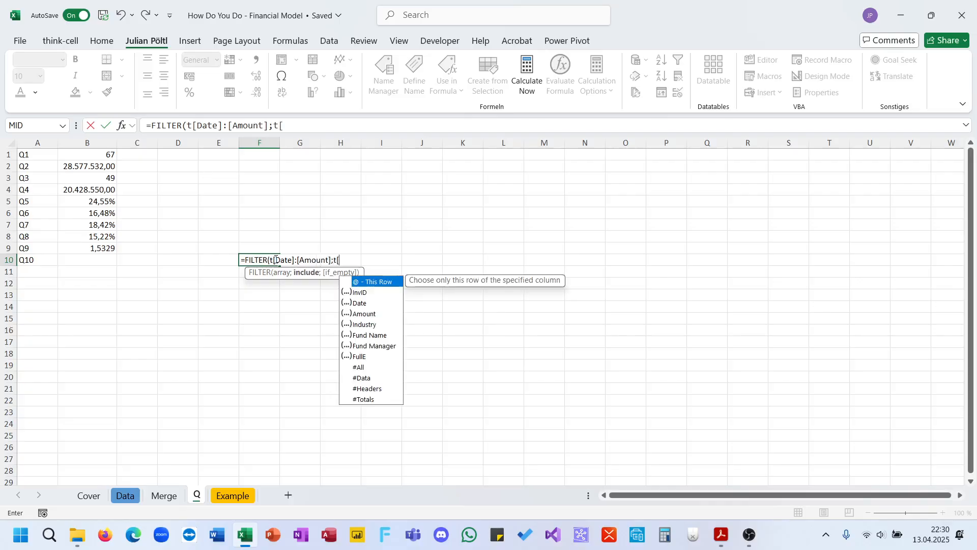
key(Down)
key(Down)
key(Down)
key(Down)
key(Down)
key(Tab)
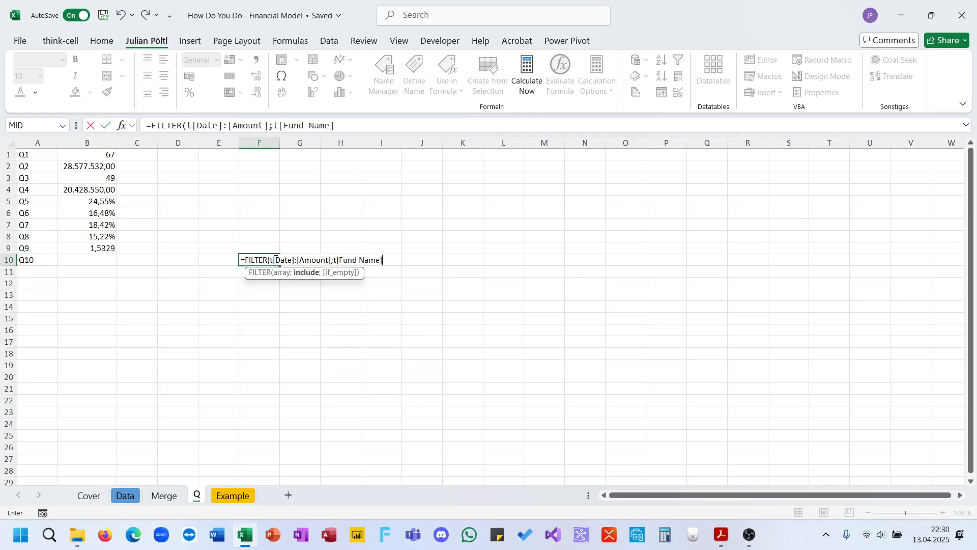
text(]="Special Op)
key(BackSpace)
key(BackSpace)
key(BackSpace)
key(BackSpace)
key(BackSpace)
key(BackSpace)
key(BackSpace)
key(BackSpace)
text(ps special op)
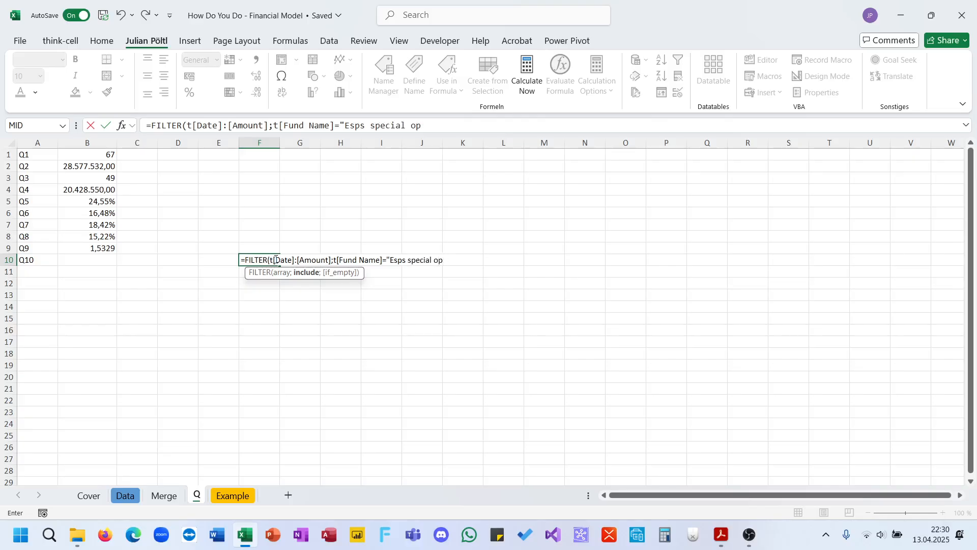
text(ortunities fund I"))
key(Return)
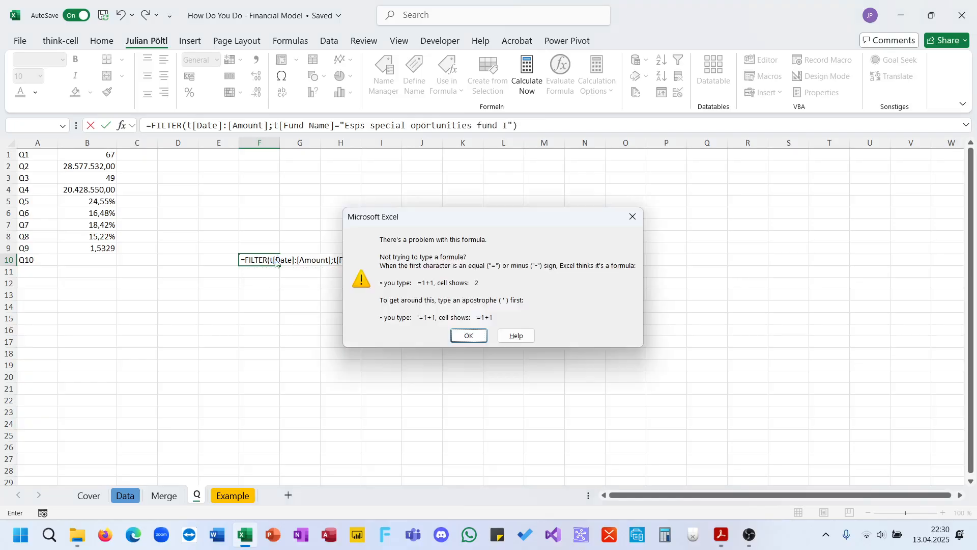
key(Return)
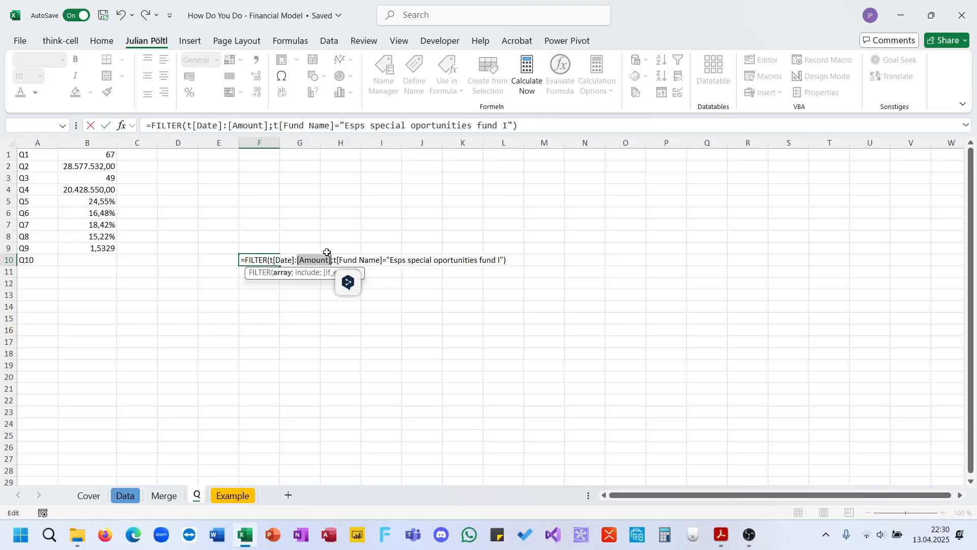
Step: Correct the F10 array reference to T[Date]:T[Amount] by adding the table name before [Amount], and enter the formula
drag(270, 126, 224, 128)
click(229, 127)
text(t)
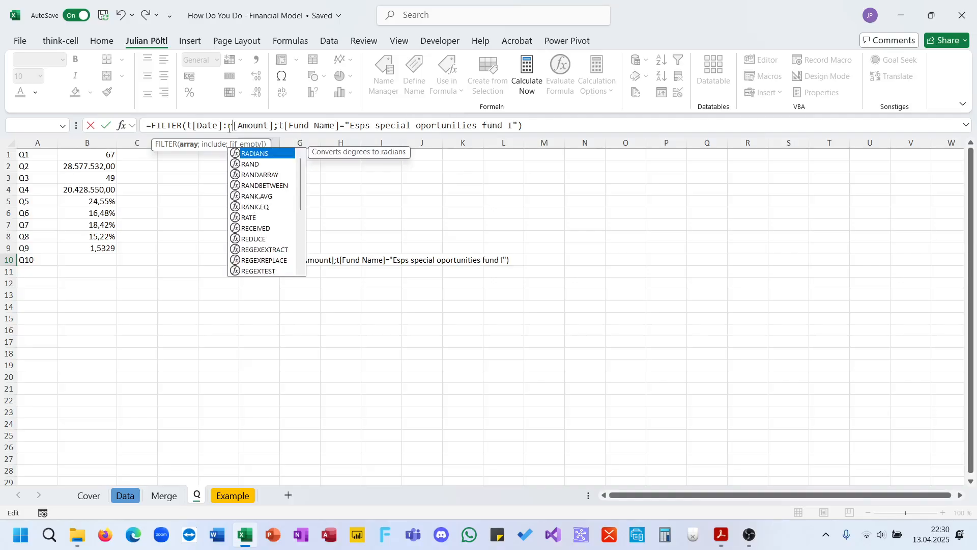
key(Return)
key(Up)
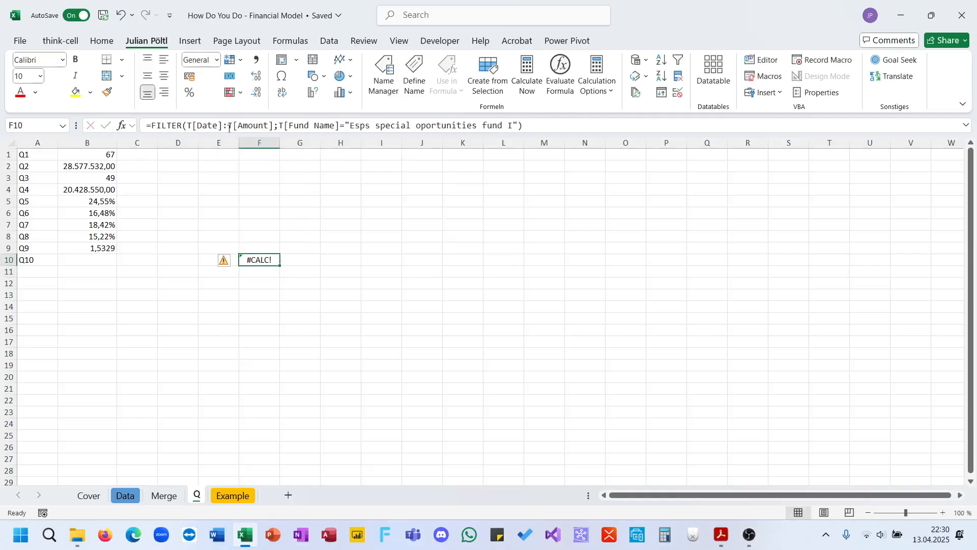
Step: Check the spelling of the special opportunities fund's name in question 10 and in the Data sheet's Funds table
click(722, 535)
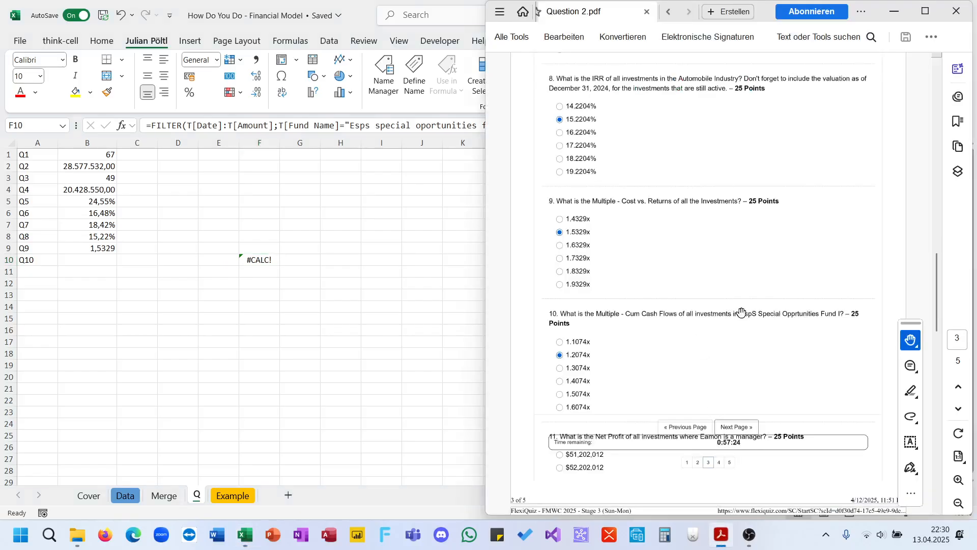
drag(741, 314, 832, 311)
key(alt+Tab)
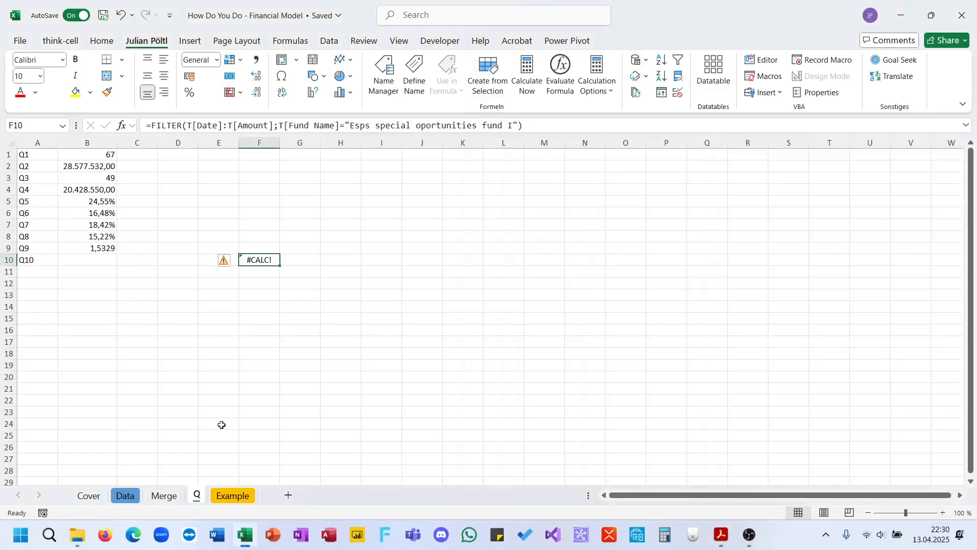
click(139, 501)
scroll(614, 282, down, 15)
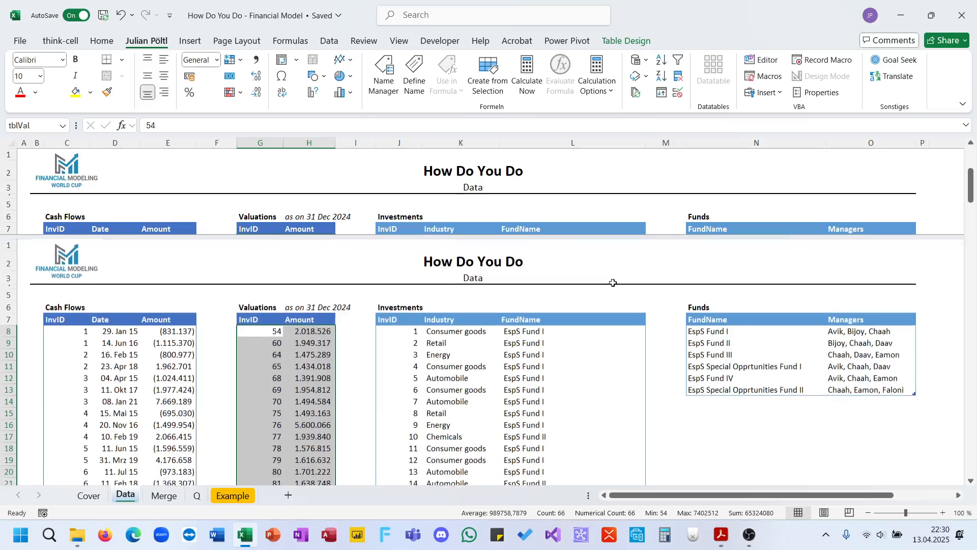
Step: Copy the fund name EspS Special Opprtunities Fund I from the Data sheet's Funds table
scroll(614, 283, up, 15)
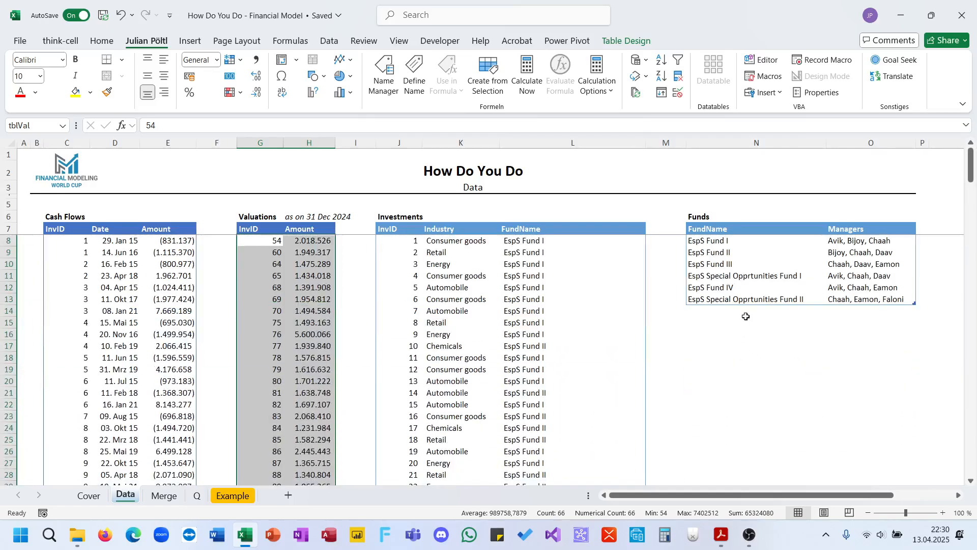
click(747, 296)
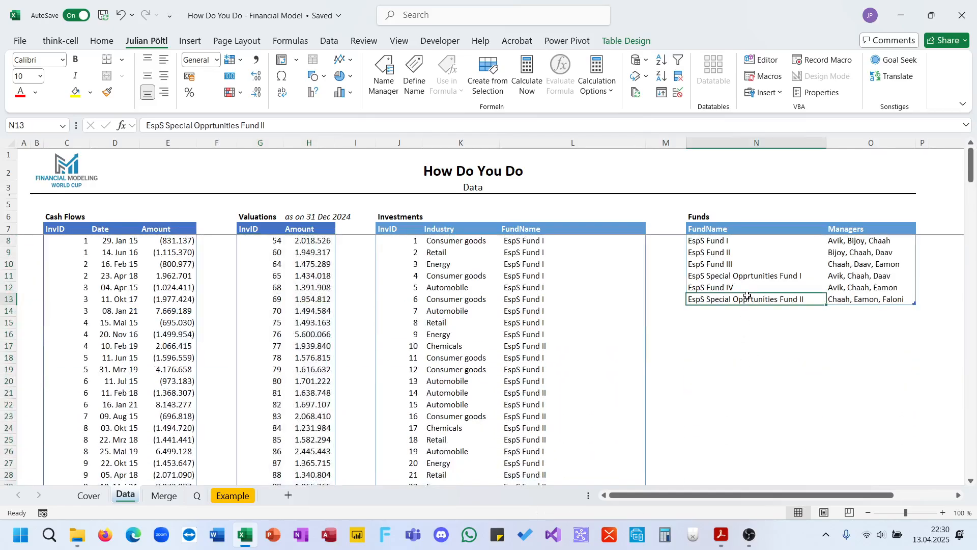
click(797, 275)
click(298, 125)
triple_click(298, 125)
key(ctrl+c)
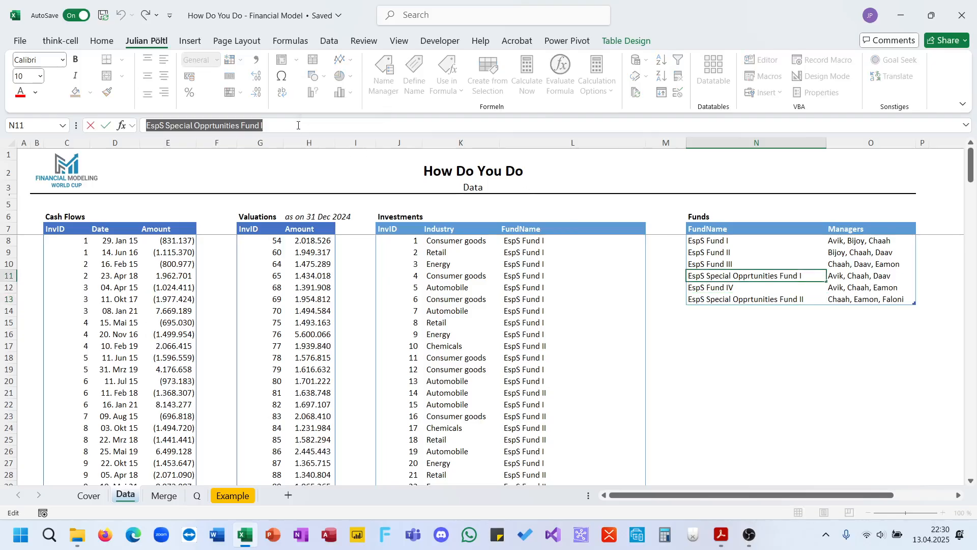
key(Escape)
click(740, 358)
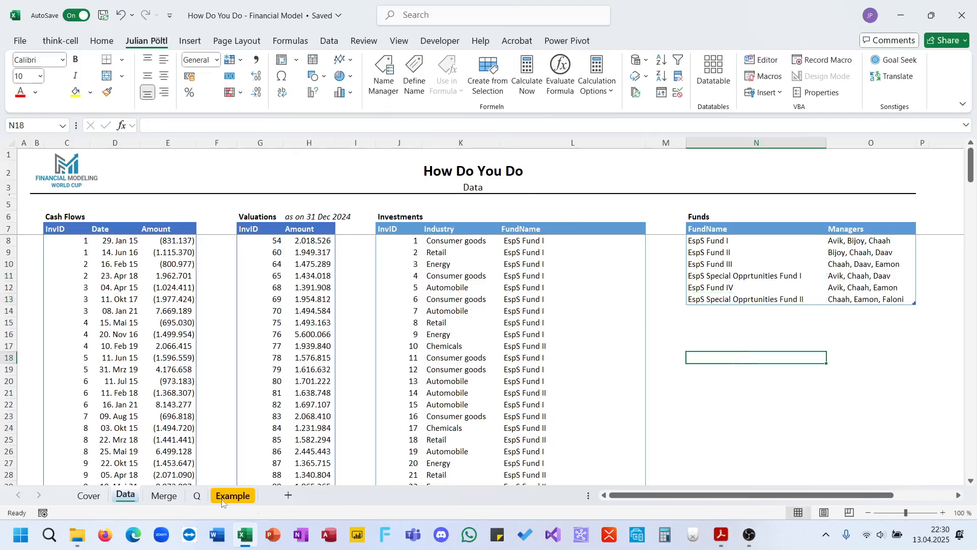
Step: Replace the fund name in the Q sheet's F10 FILTER condition with the copied EspS Special Opprtunities Fund I
click(189, 494)
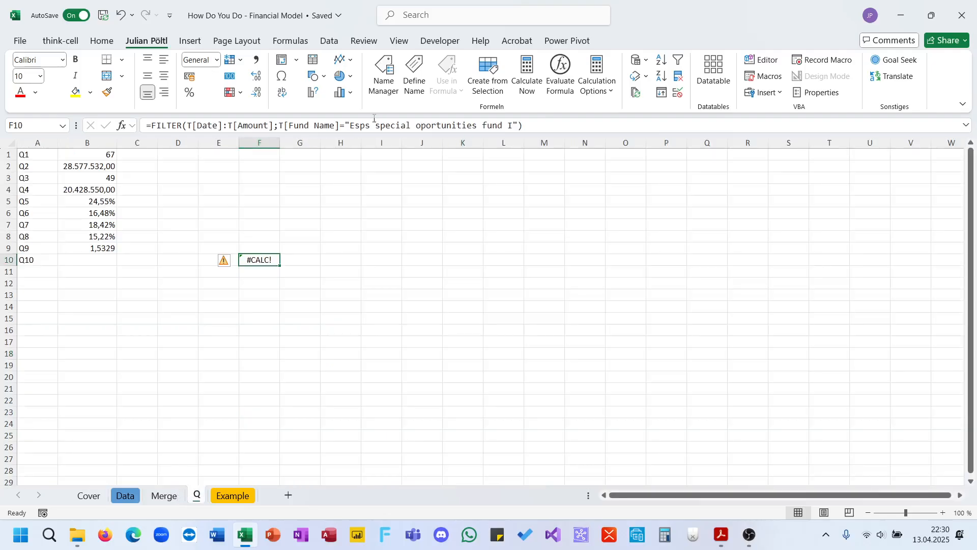
drag(351, 126, 515, 125)
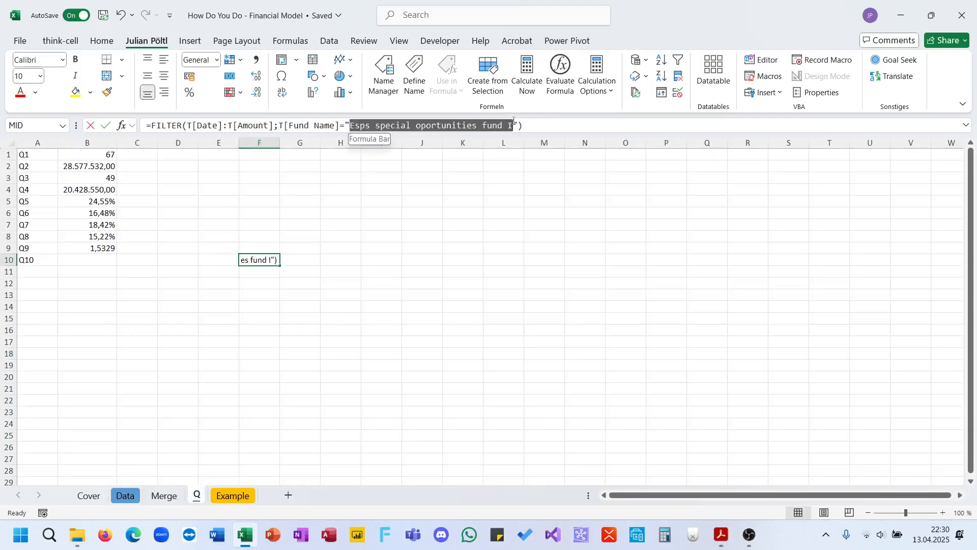
key(ctrl+v)
key(Return)
key(Up)
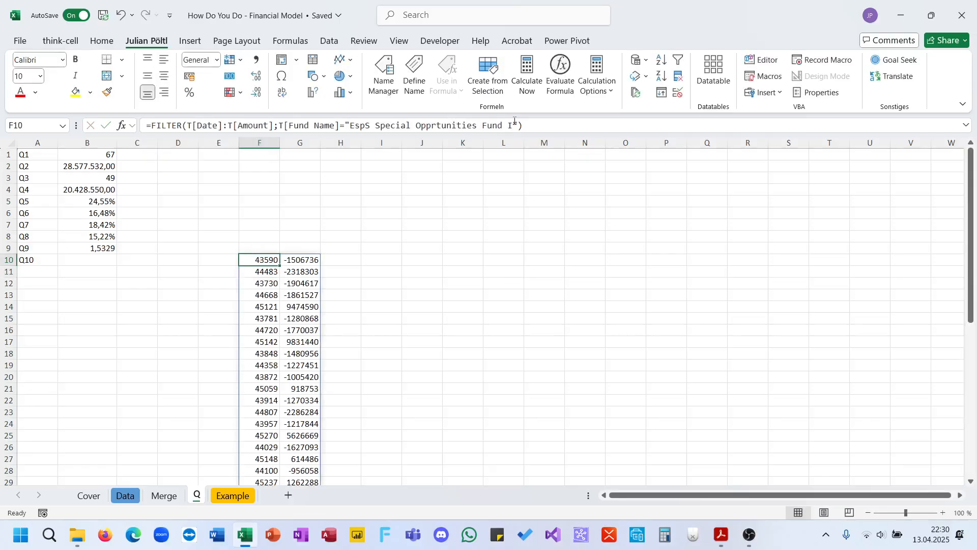
Step: Wrap the F10 FILTER formula in a SORT function so the fund's cash flows are ordered by date
key(shift+Right)
key(ctrl+shift+Down)
key(ctrl+Left)
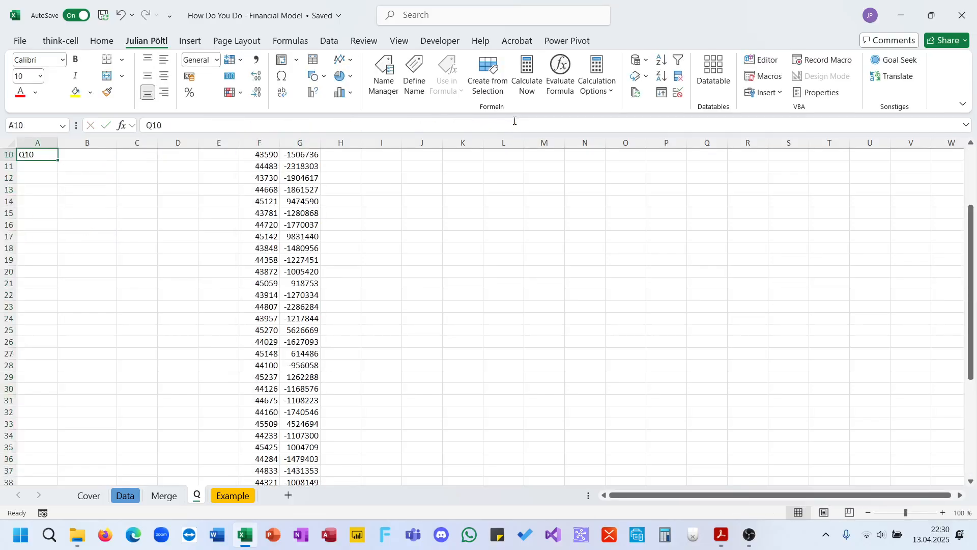
key(ctrl+Right)
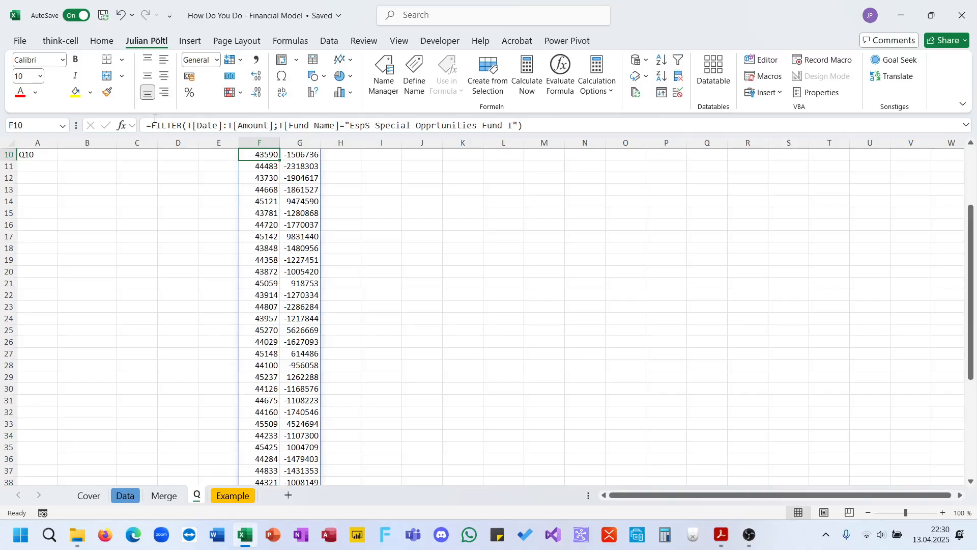
click(152, 122)
text(SORT()
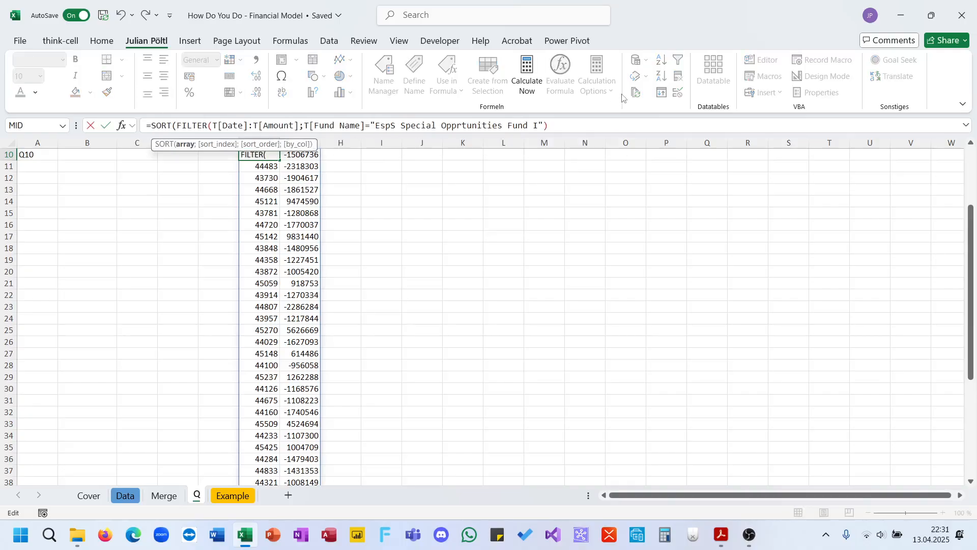
text())
key(Return)
key(Up)
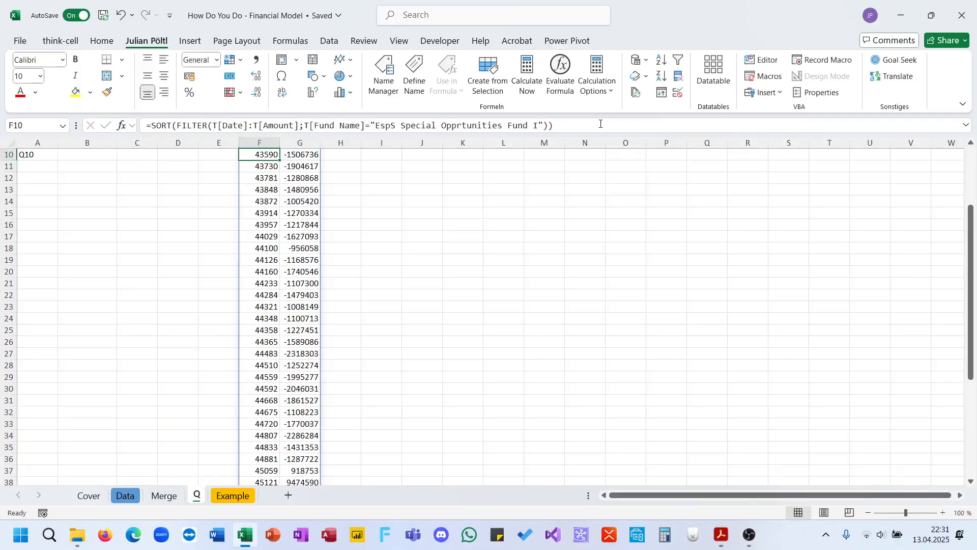
Step: Examine the sorted dates and amounts from the first to the last row of the F10 list
key(ctrl+Down)
key(ctrl+Up)
key(ctrl+Down)
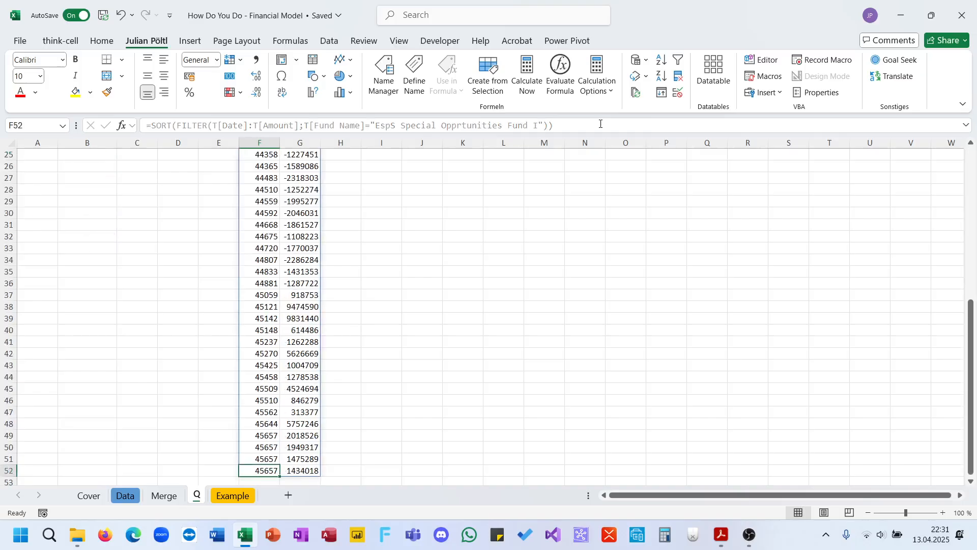
key(ctrl+Up)
scroll(404, 232, up, 3)
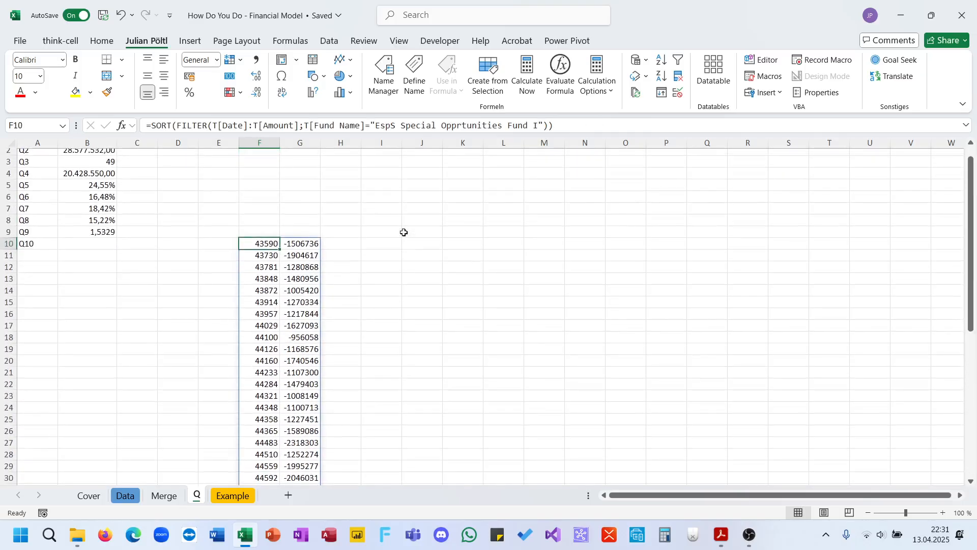
Step: Switch to Acrobat and look up the Multiple – Cum Cash Flows definition in the case document
click(722, 534)
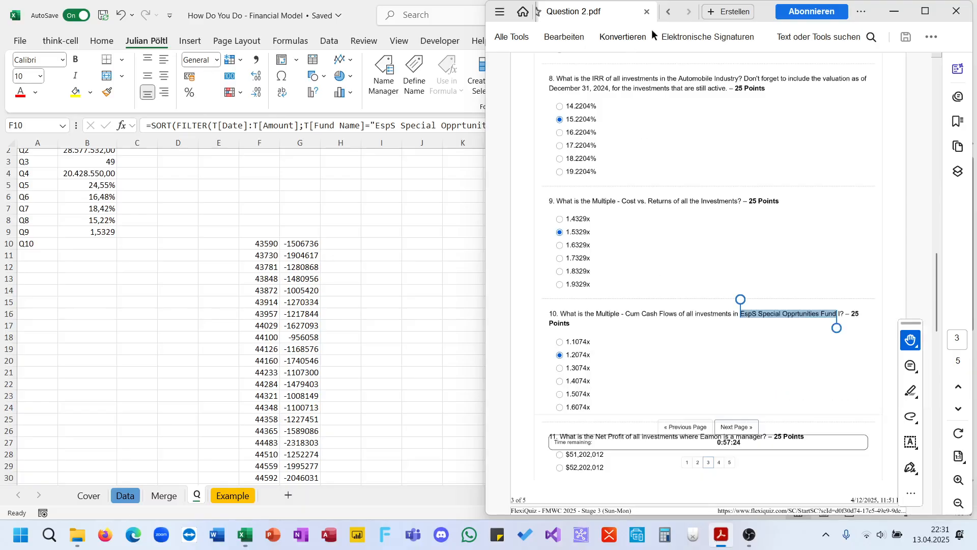
click(668, 18)
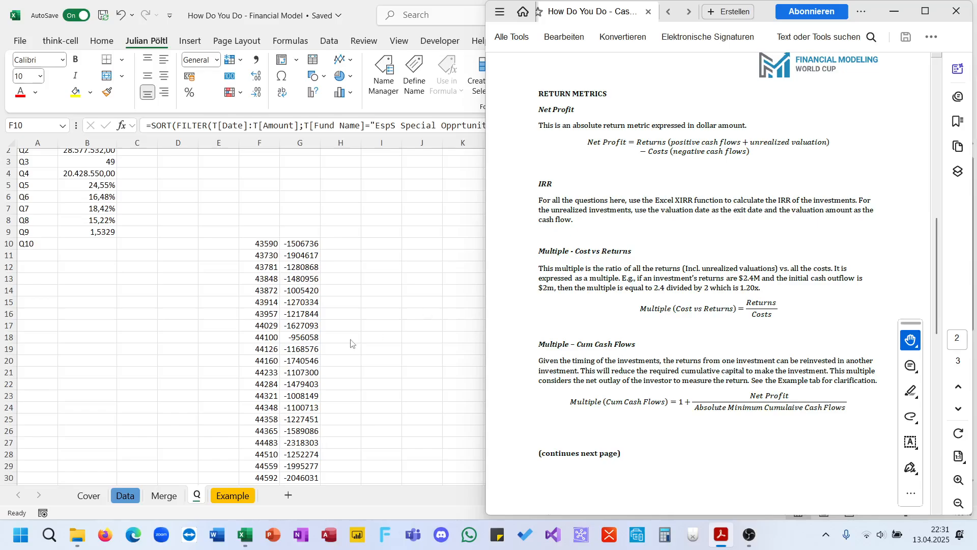
key(alt+Tab)
Step: Wrap the F10 formula in a LET function that names the sorted cash flow array S
click(152, 127)
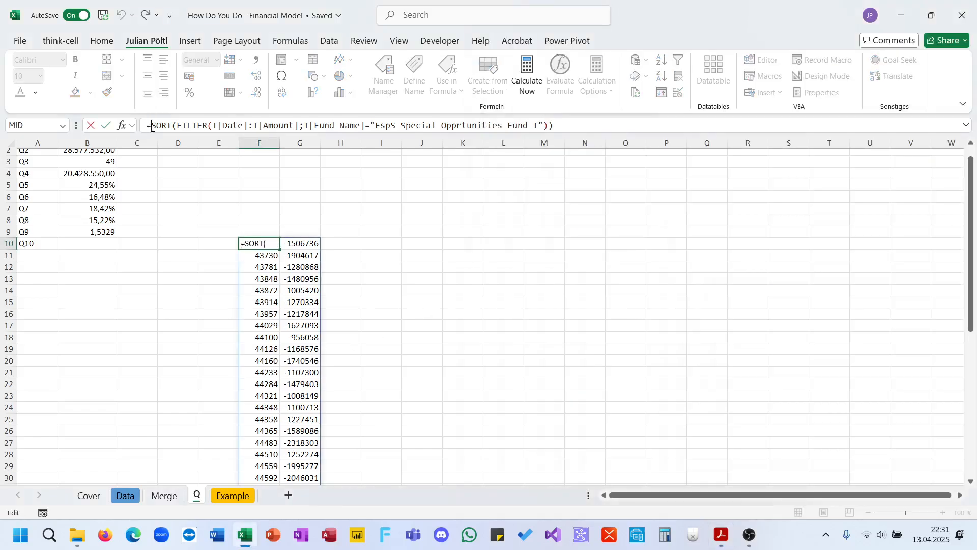
text(LEt)
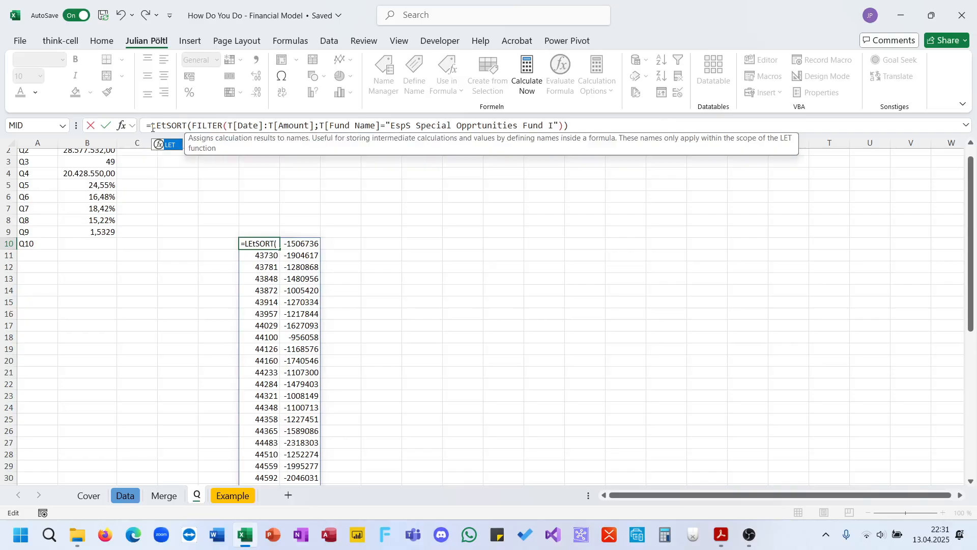
text((S;)
click(672, 124)
text(;)
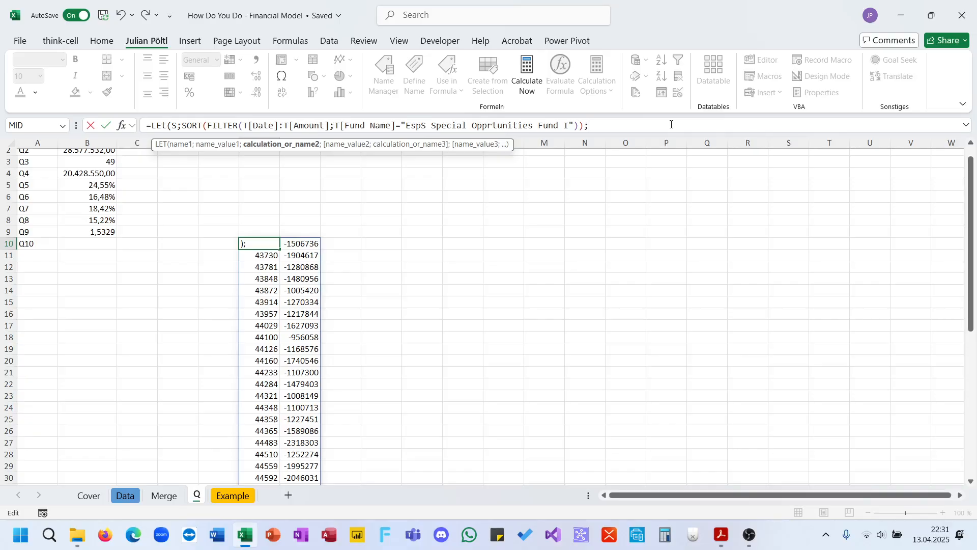
text(SUM()
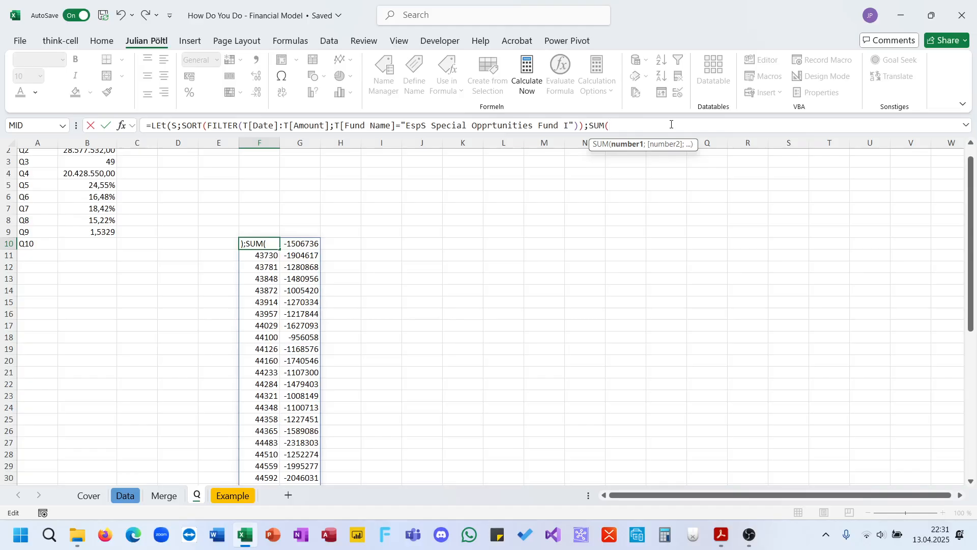
text(S))
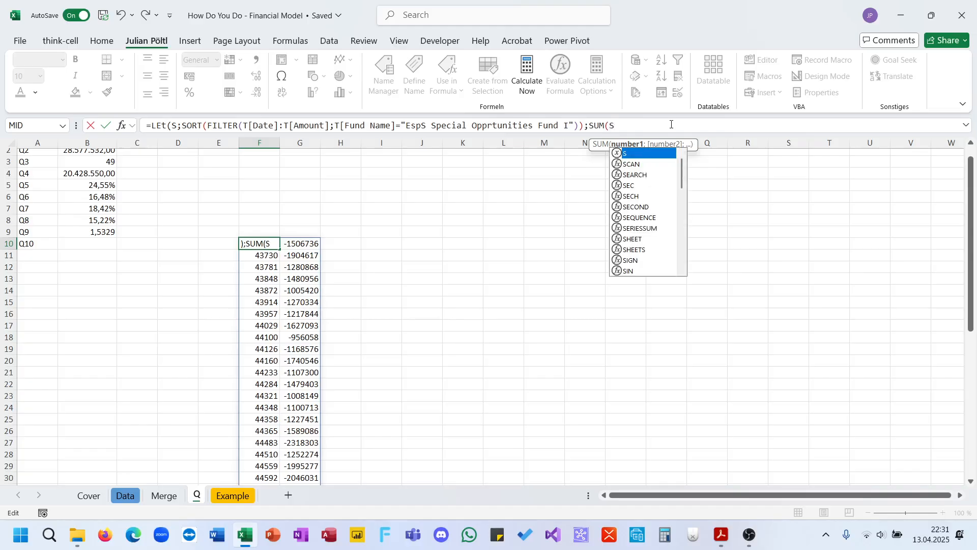
key(BackSpace)
key(BackSpace)
key(BackSpace)
key(BackSpace)
key(BackSpace)
key(BackSpace)
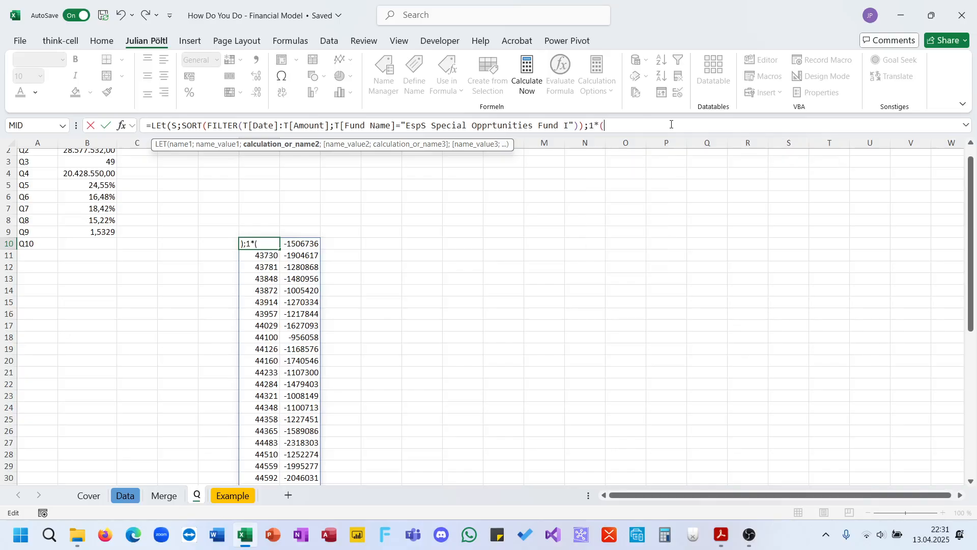
Step: Write the LET calculation as 1+(SUM(S)/MIN(SCAN(0;S, dividing net profit by the minimum of the running cash flows
text(S)
key(BackSpace)
key(BackSpace)
key(BackSpace)
text(SUM(S))
text(/MIN()
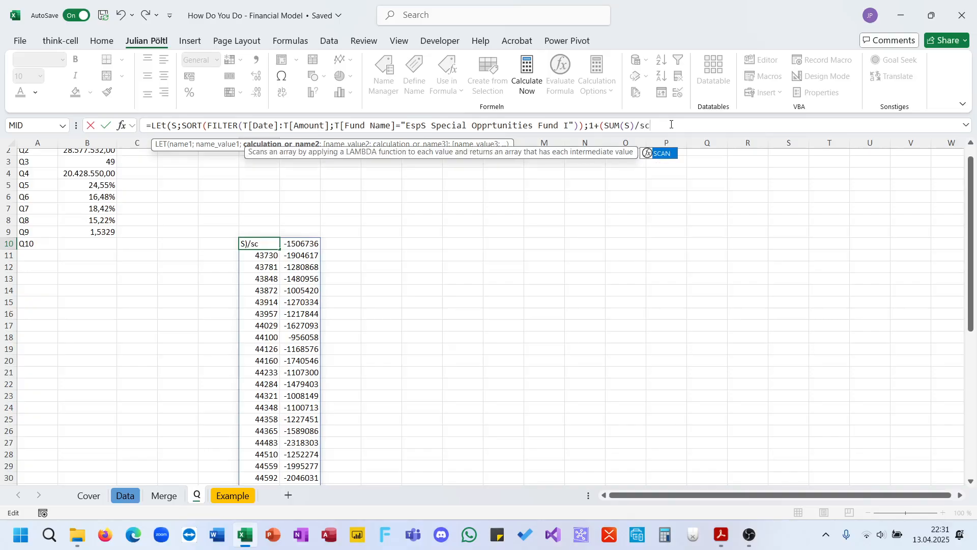
text(sc)
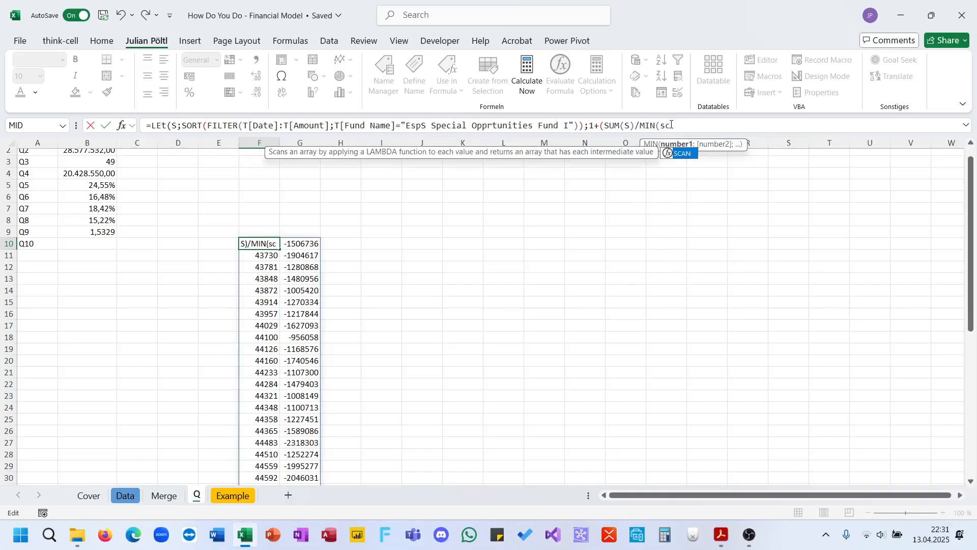
key(Tab)
text(0;)
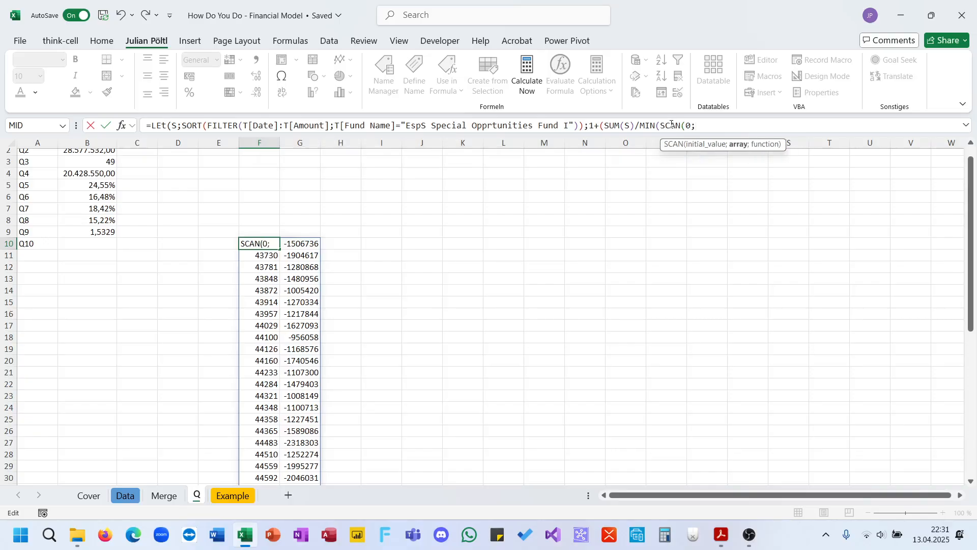
text(S)
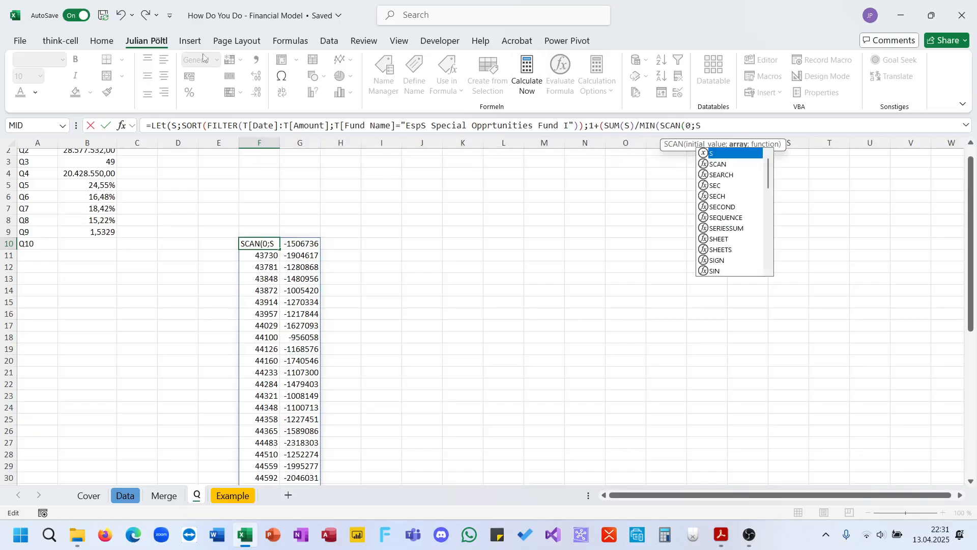
Step: Wrap the SORT expression in DROP with the arguments ;;1 to remove the date column from S
click(181, 124)
text(dr)
key(Tab)
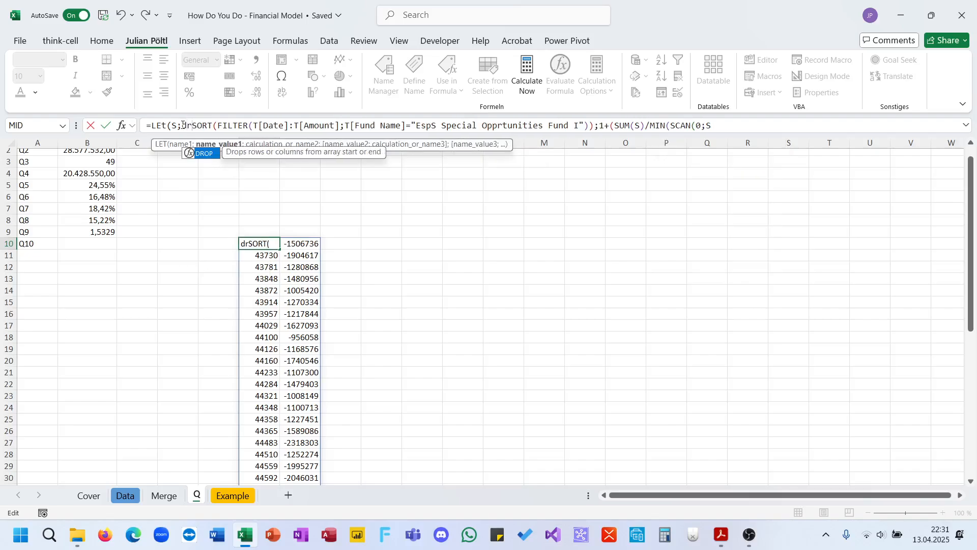
click(611, 127)
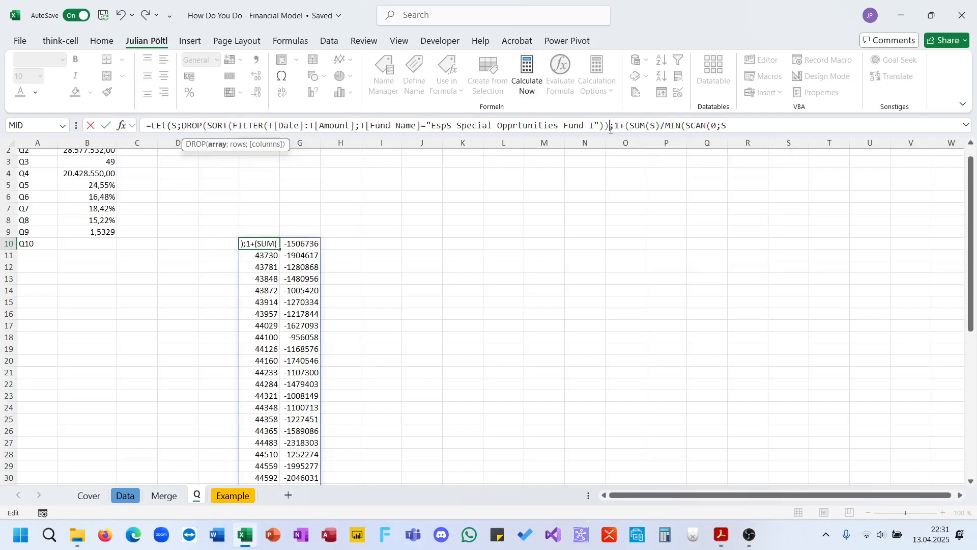
text(;;1))
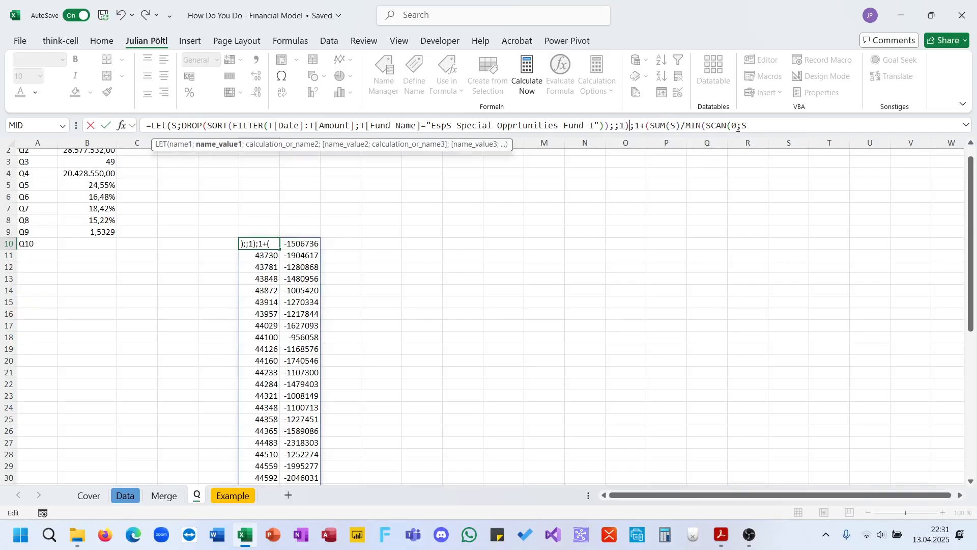
Step: Complete the SCAN with SUM as its function, close all open parentheses and enter the F10 formula
click(757, 126)
text(;SUM)))
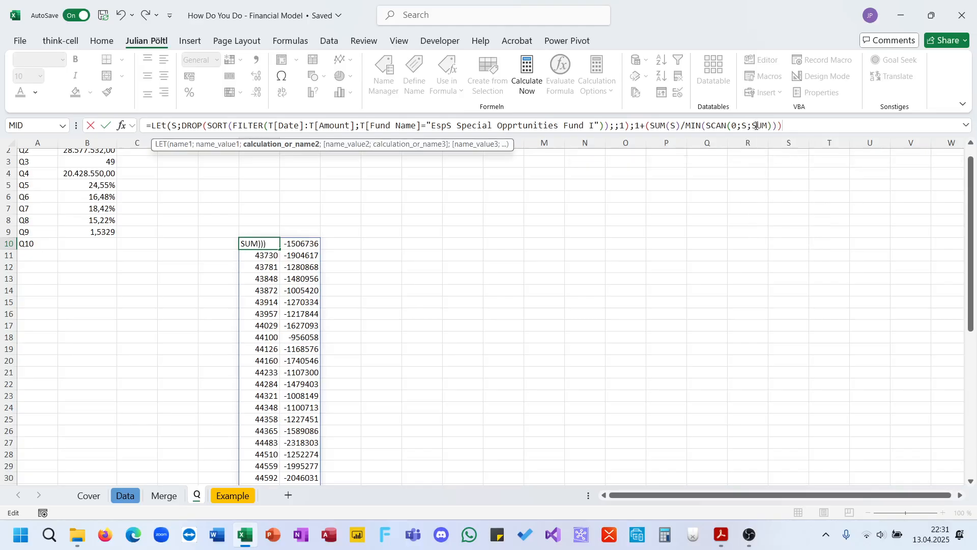
text())
key(Return)
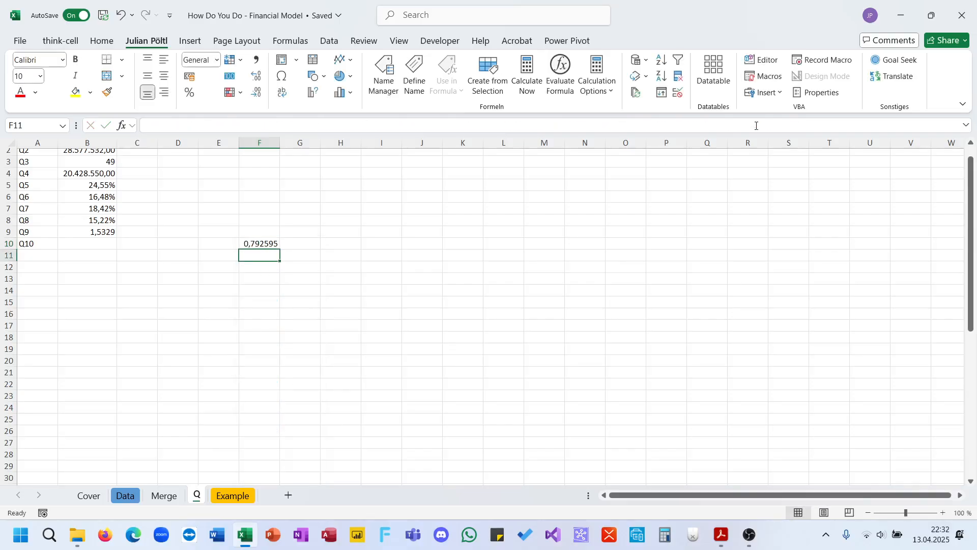
key(Up)
Step: Switch to Acrobat and compare the F10 result with question 10's answer options in Question 2.pdf
click(721, 534)
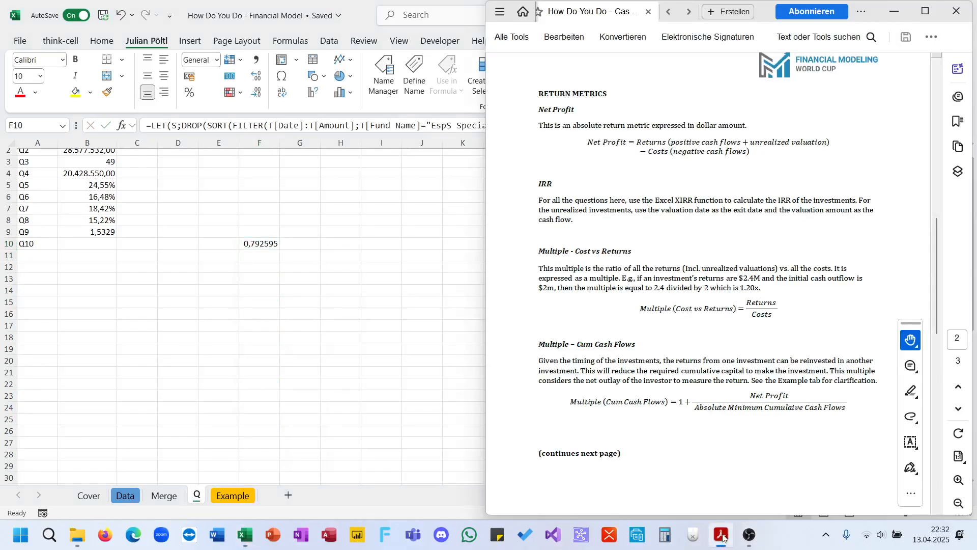
click(689, 11)
click(603, 17)
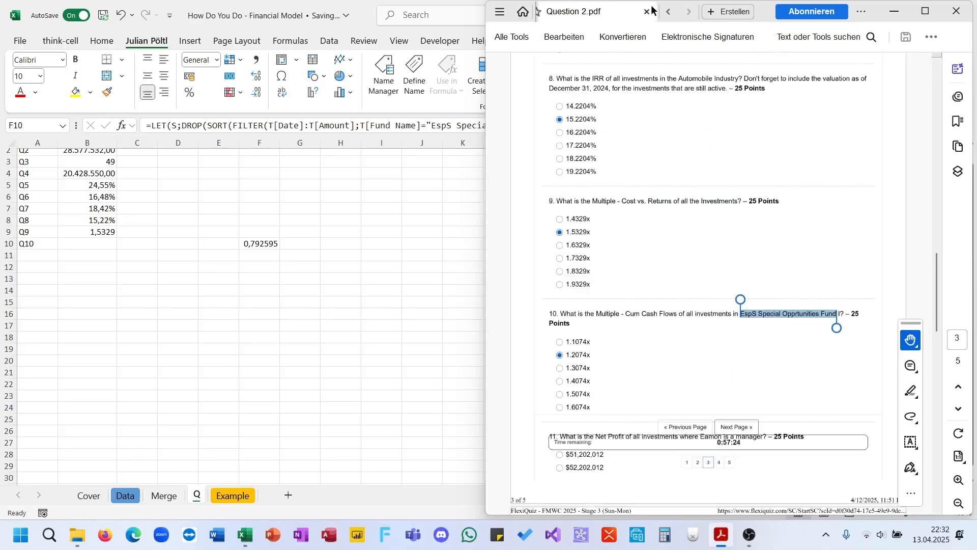
click(668, 12)
click(563, 11)
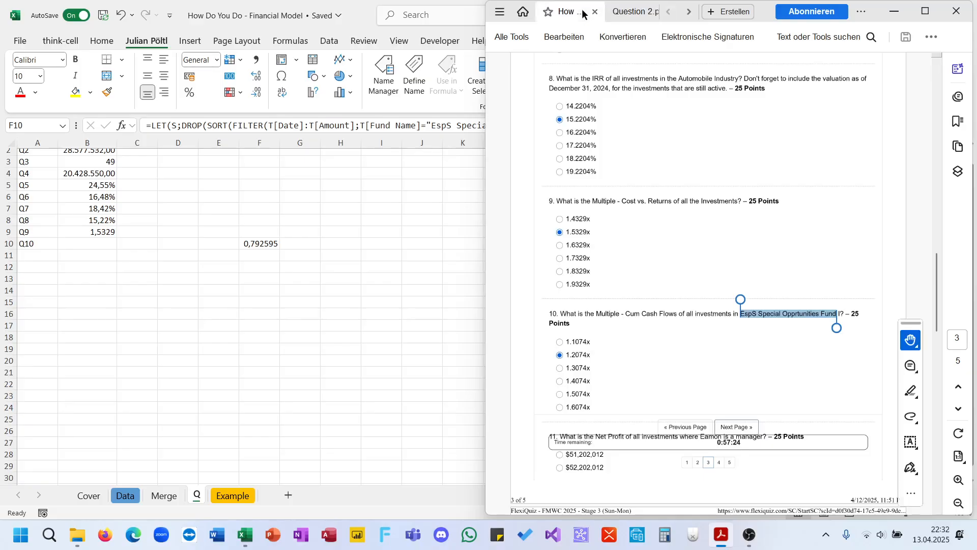
Step: Switch back to Excel, reduce the final LET calculation in F10 to SUM(S), and format the cell with thousands separators
key(alt+Tab)
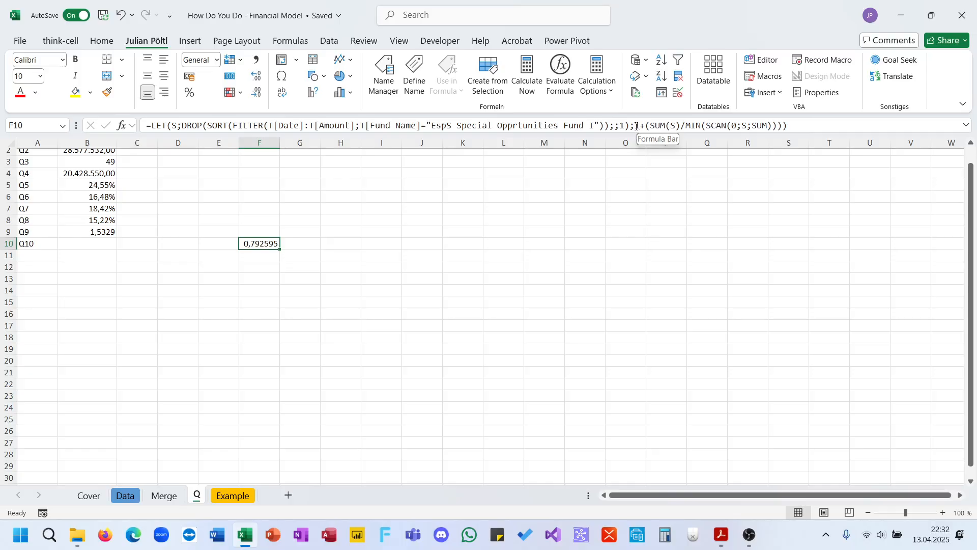
mouse_move(636, 126)
mouse_down()
mouse_move(665, 126)
mouse_move(650, 126)
mouse_up()
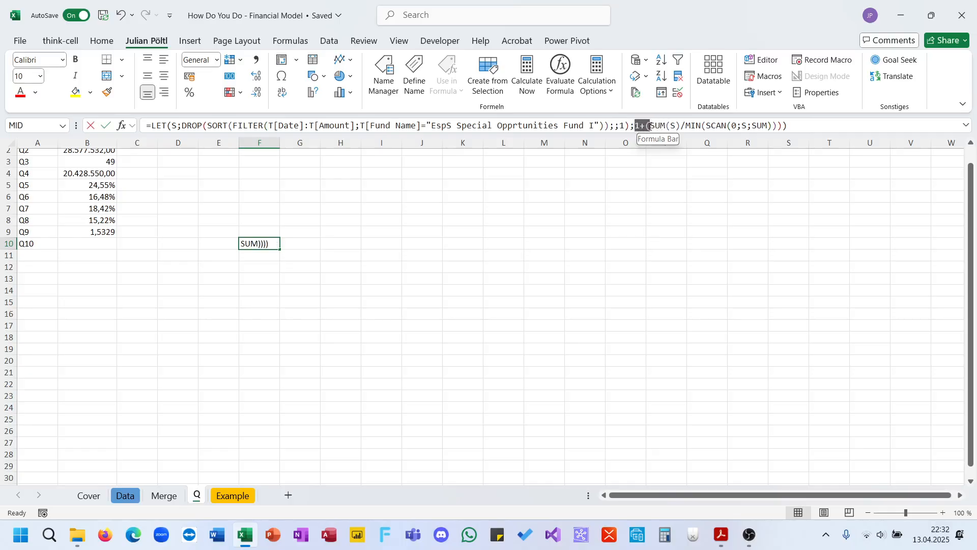
key(Delete)
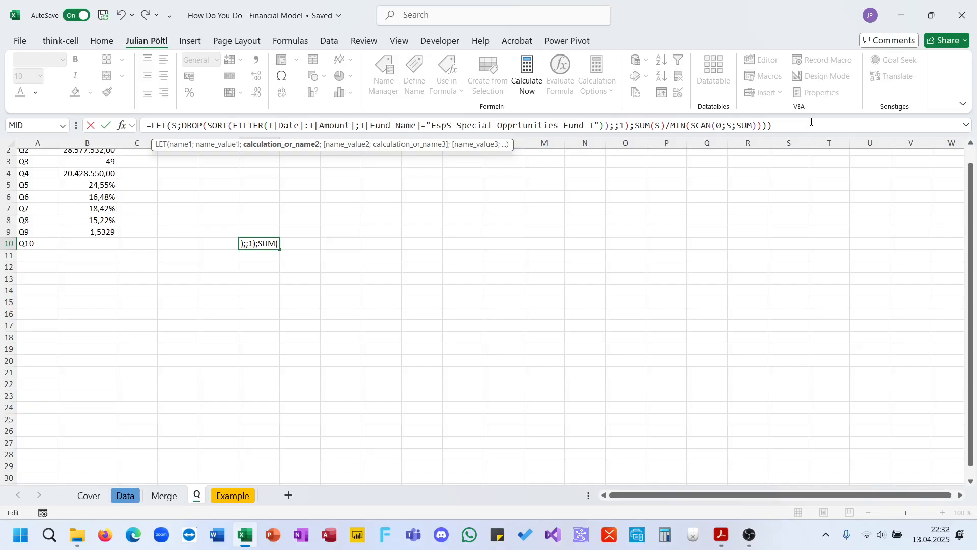
drag(811, 122, 668, 126)
key(Delete)
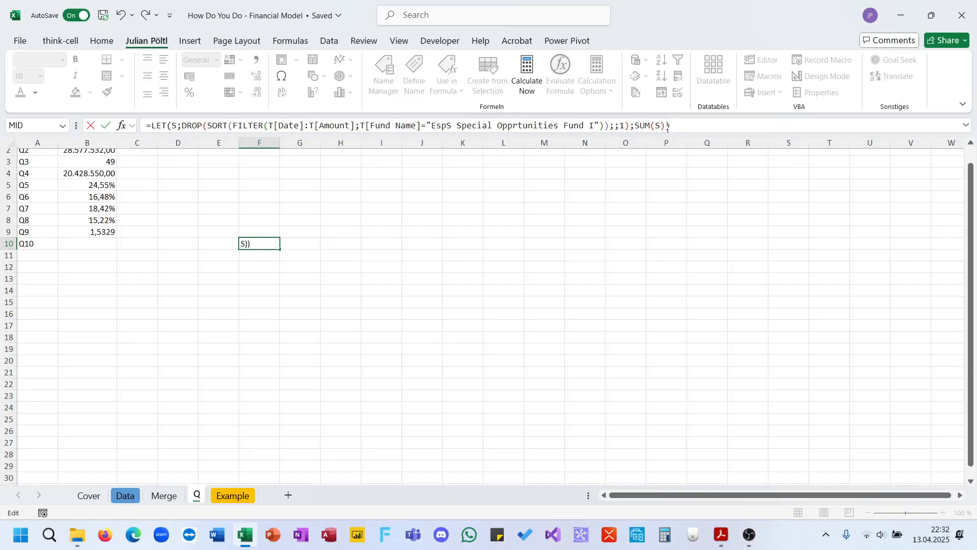
key(ctrl+Return)
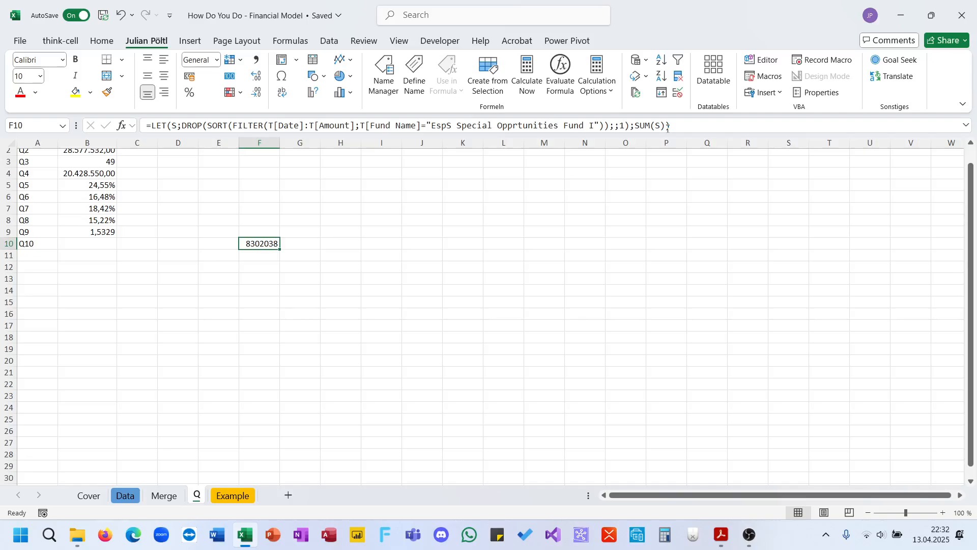
key(ctrl+shift+1)
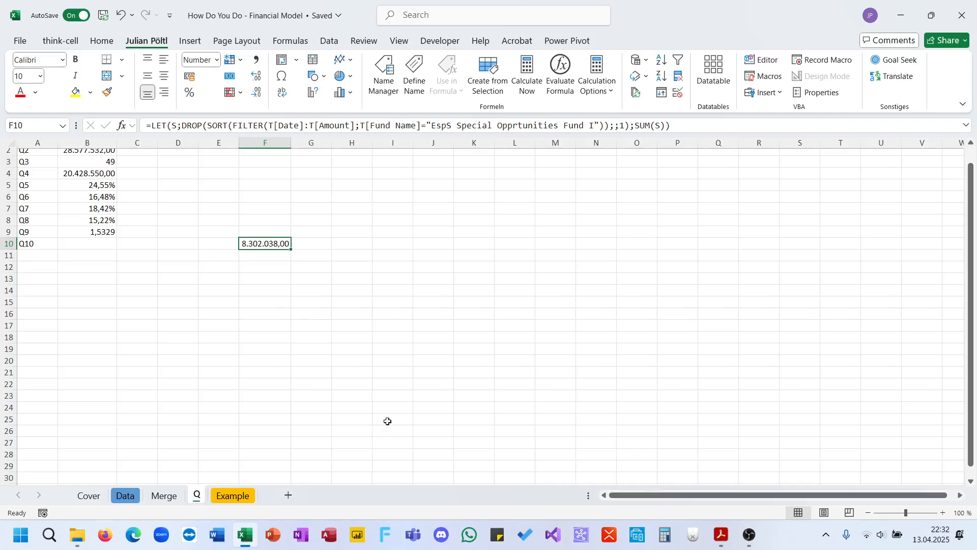
Step: Temporarily filter the Merge sheet's Fund Name to EspS Special Opprtunities Fund I, check the Amount column's sum, and clear the filter
click(125, 496)
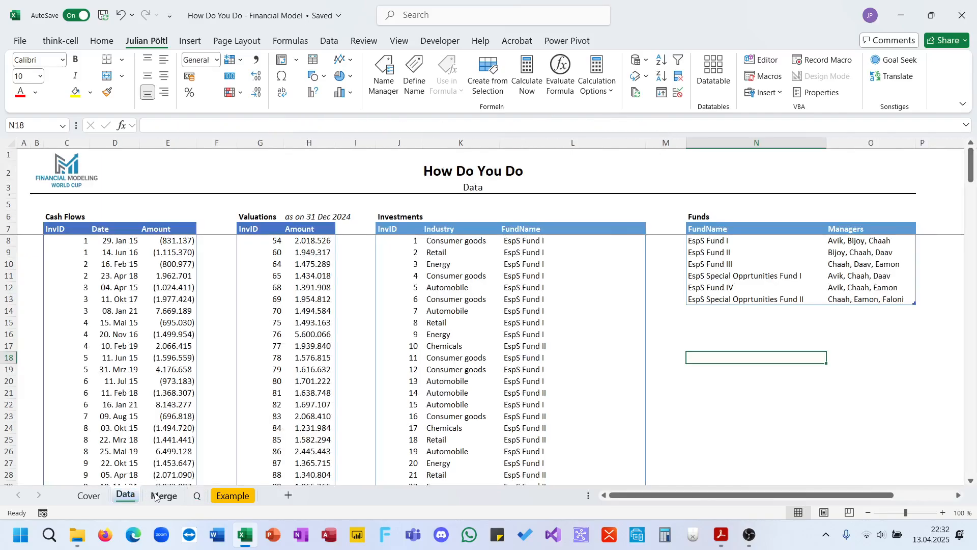
click(156, 496)
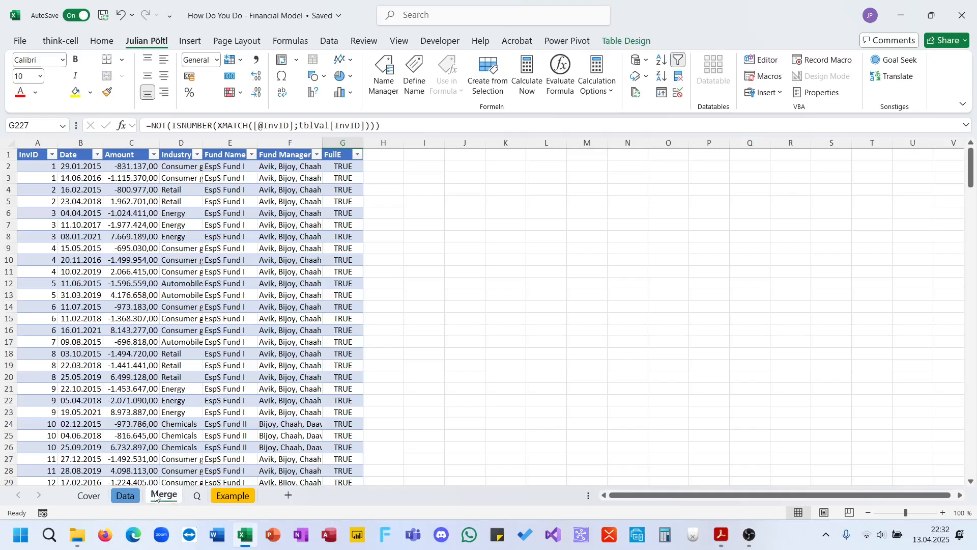
click(252, 155)
click(148, 319)
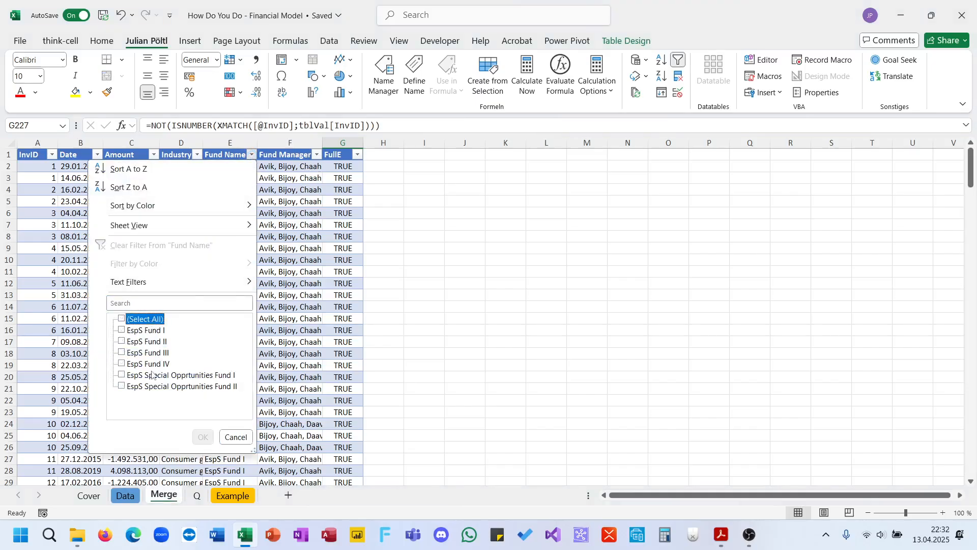
click(152, 375)
click(203, 436)
click(135, 143)
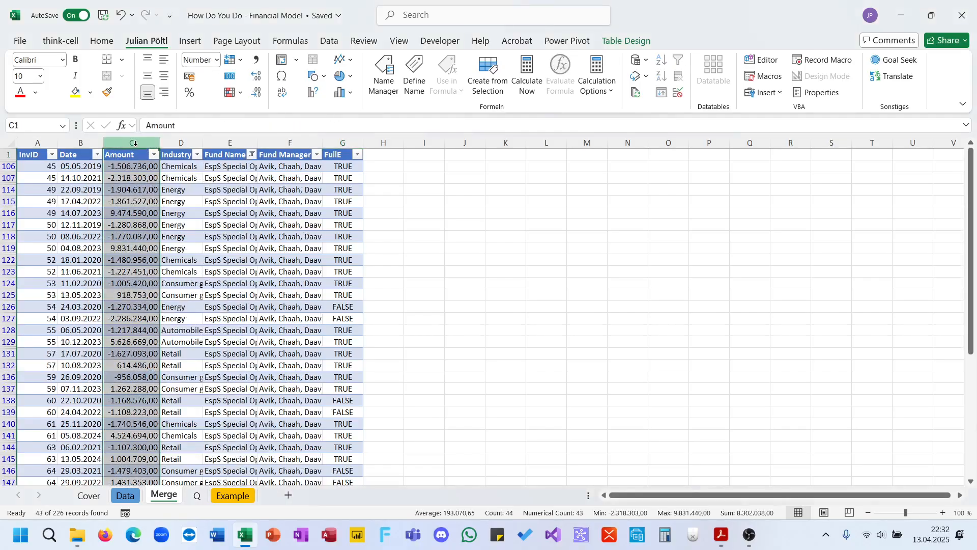
click(432, 237)
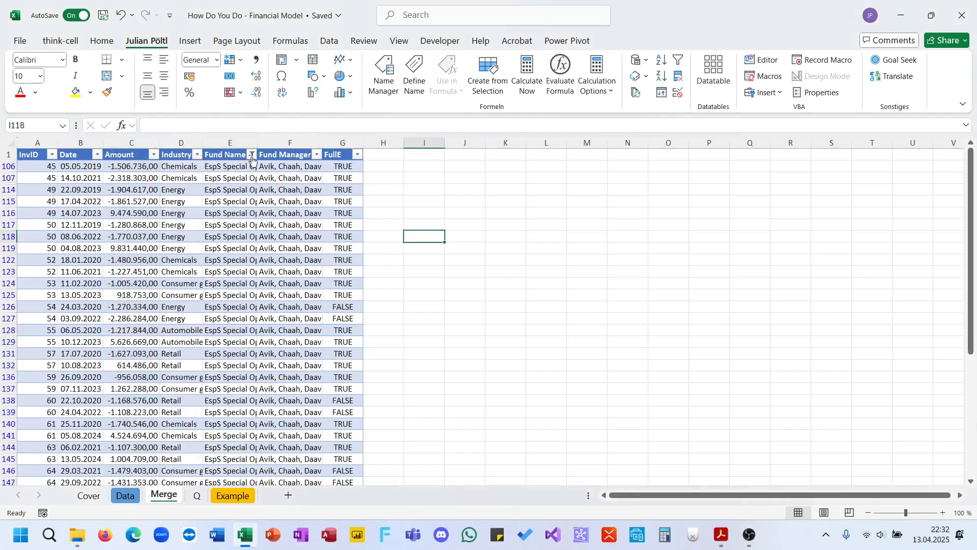
click(252, 154)
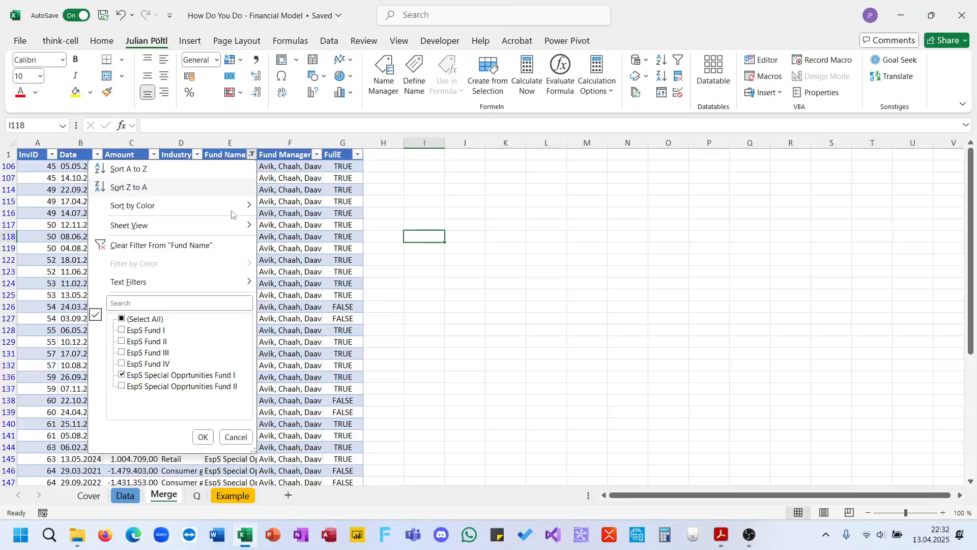
click(202, 246)
Step: Replace SUM(S) in F10 of the Q sheet with SCAN(0;S;SUM) and check the minimum of the spilled running totals
click(198, 496)
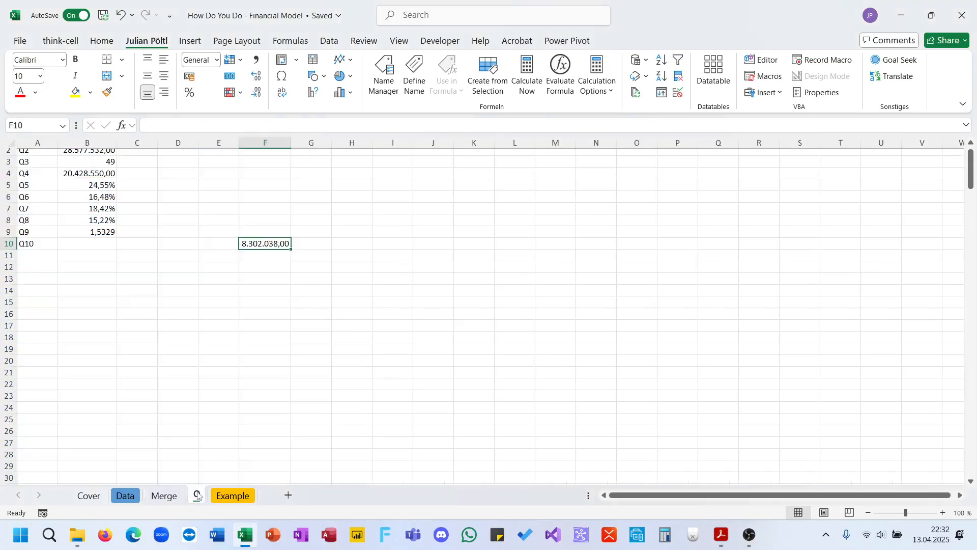
click(636, 125)
key(shift+End)
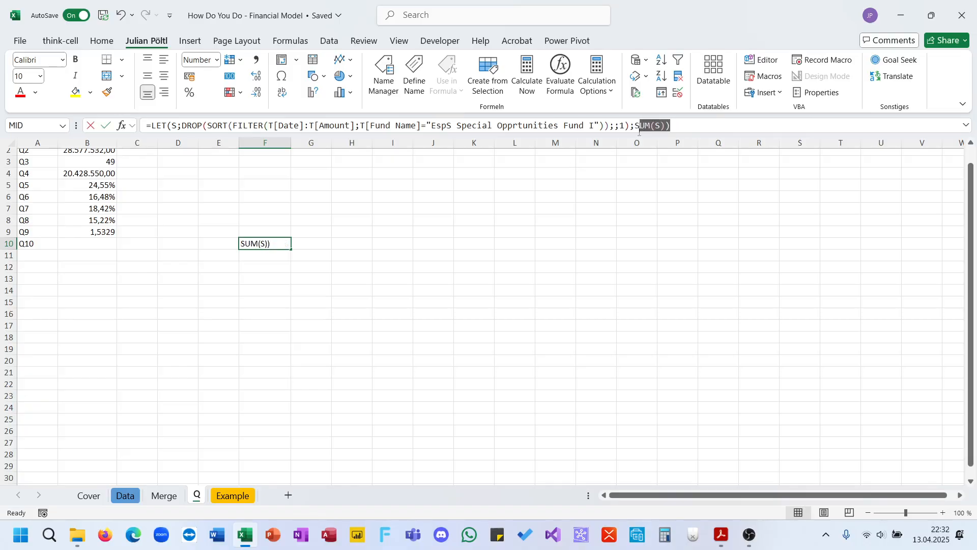
text(CAN()
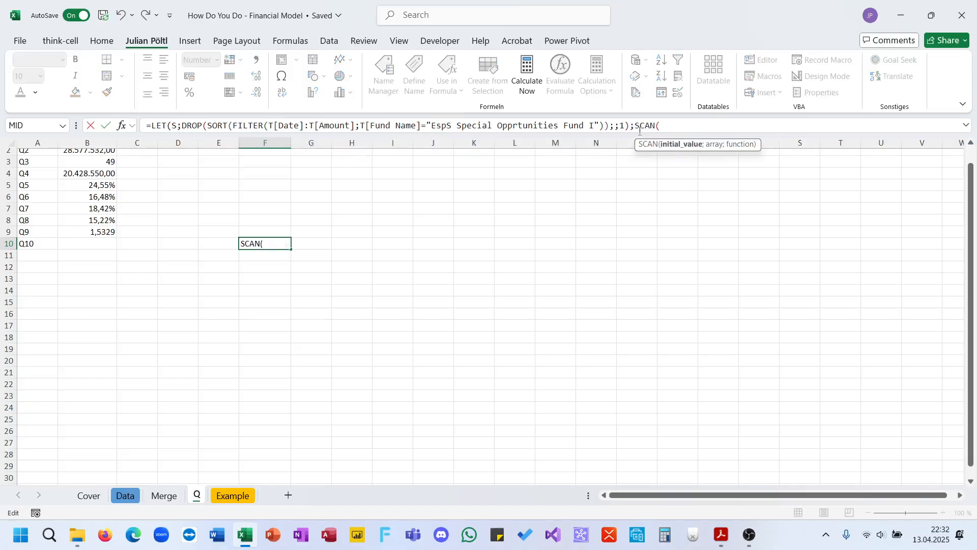
text(0;S;SUM))
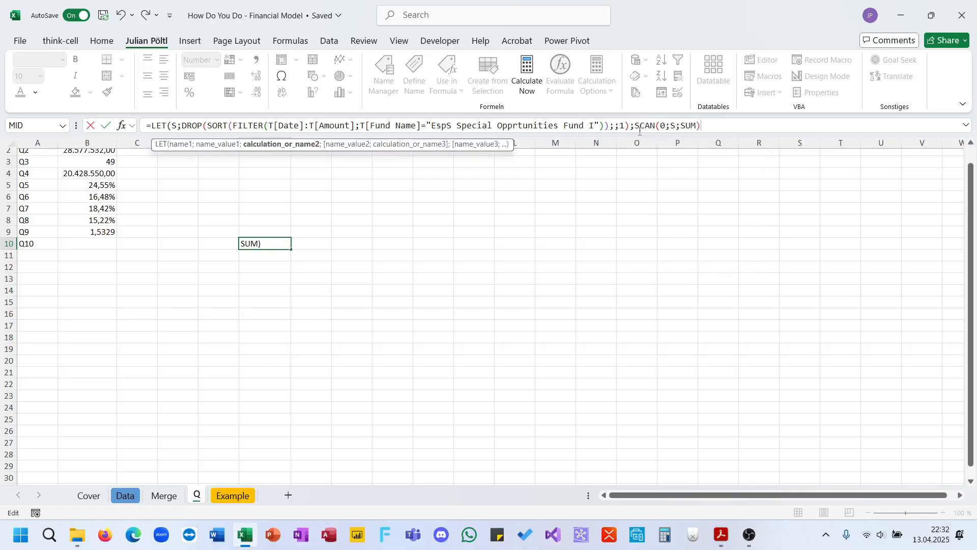
text())
key(Return)
key(Up)
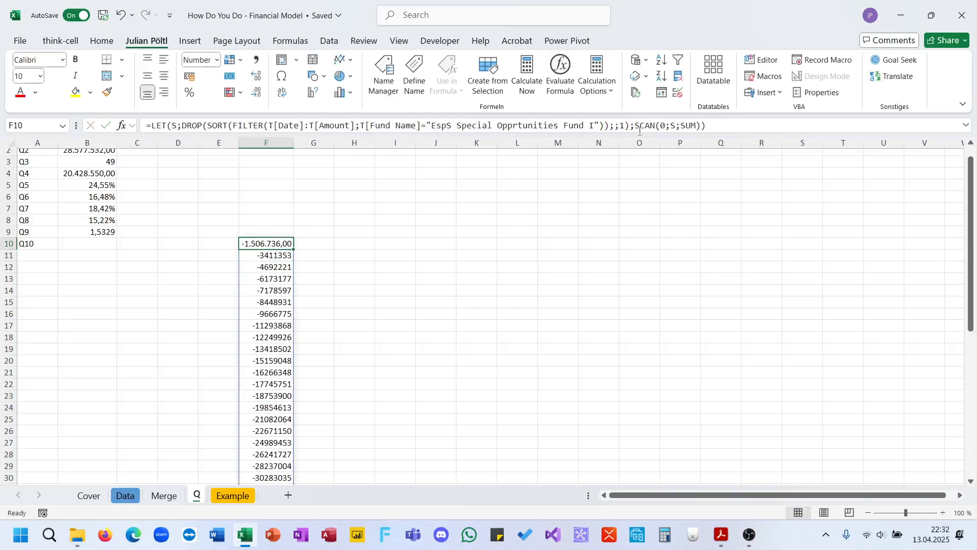
key(ctrl+shift+Down)
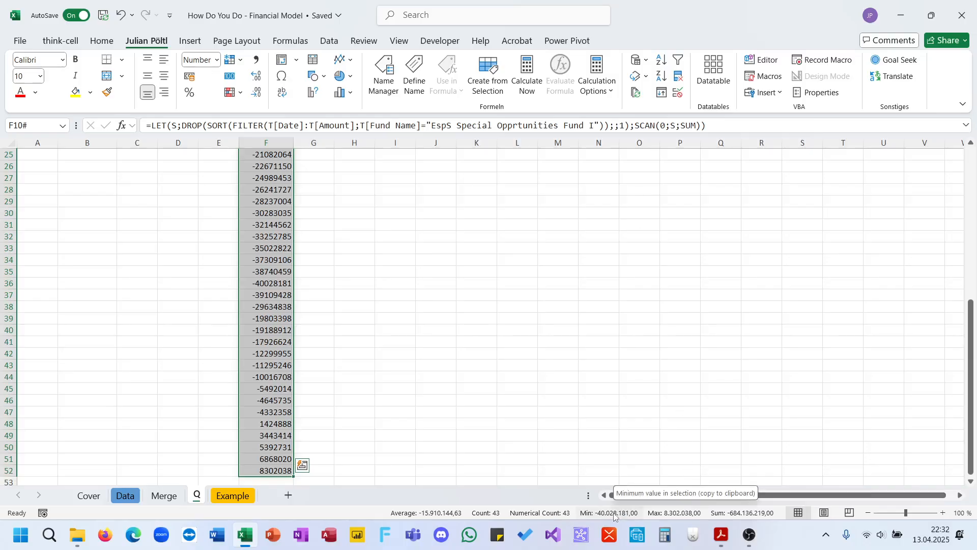
key(ctrl+Up)
key(ctrl+Down)
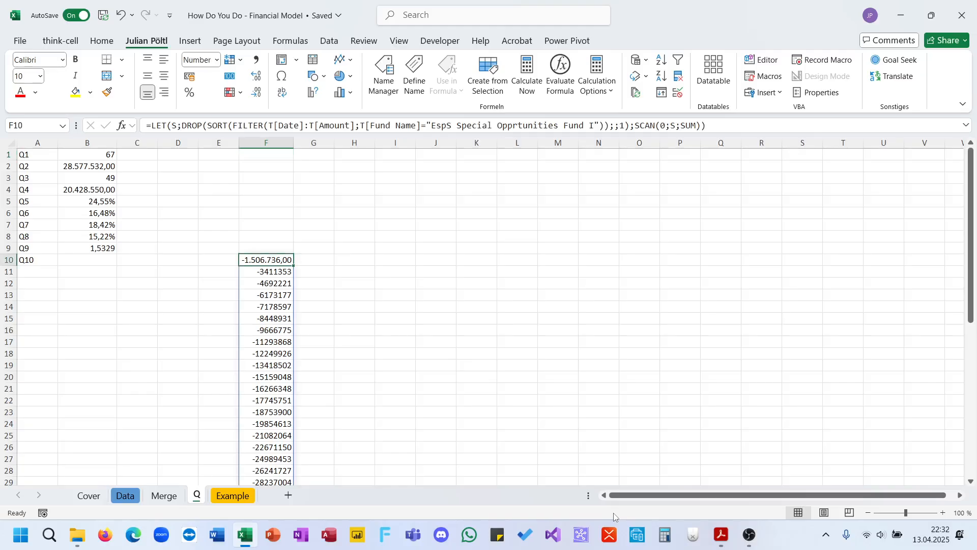
Step: Wrap the SCAN expression in F10 in MIN and put a minus sign before it to get the absolute minimum
click(634, 127)
text(MIn()
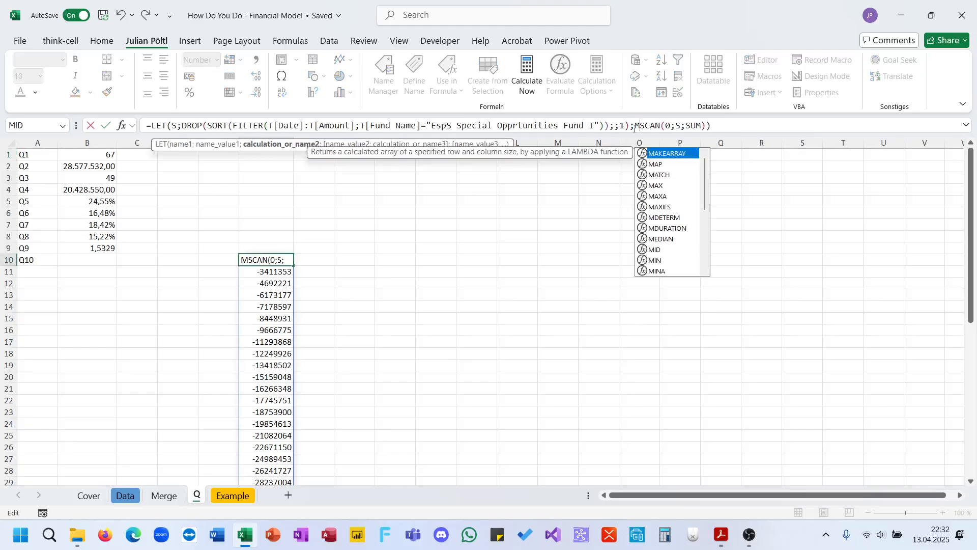
key(End)
text())
key(ctrl+Return)
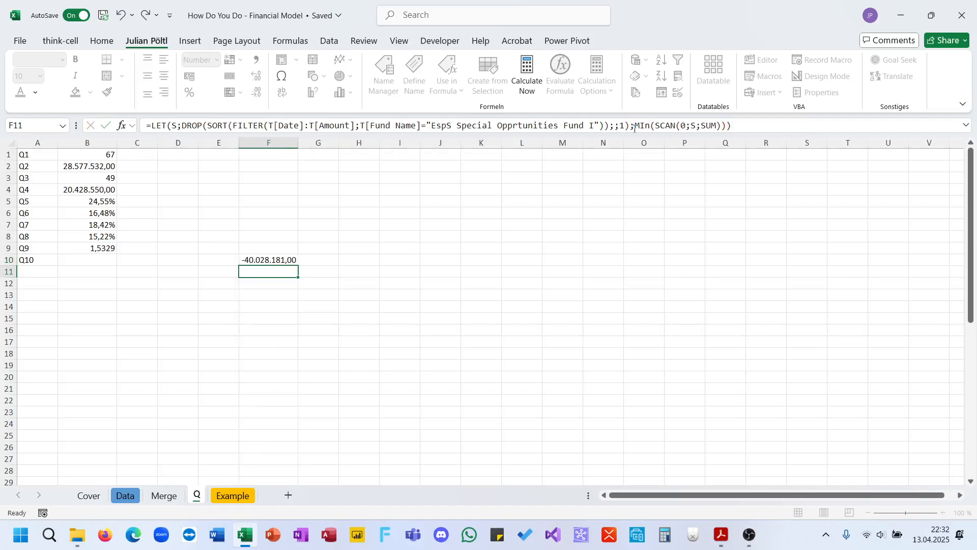
click(632, 126)
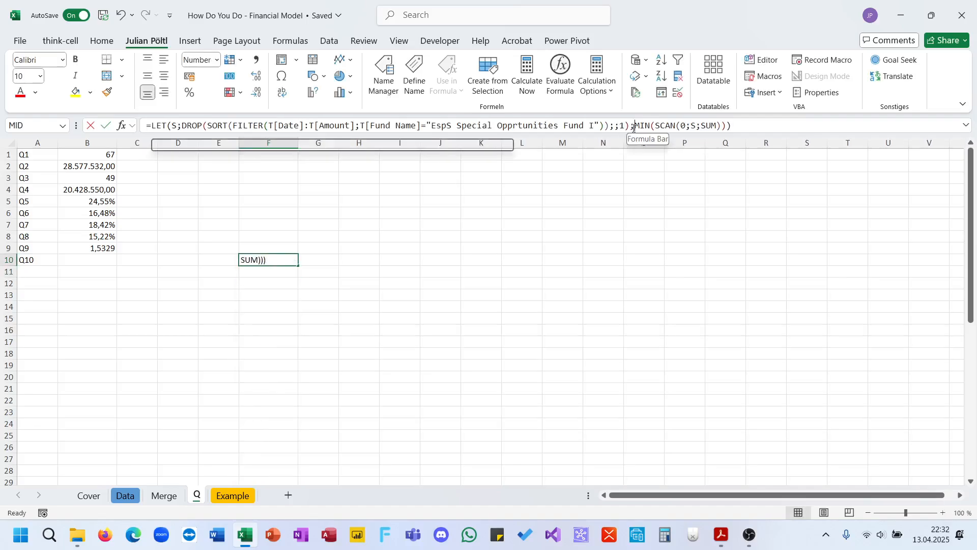
text(-)
key(ctrl+Return)
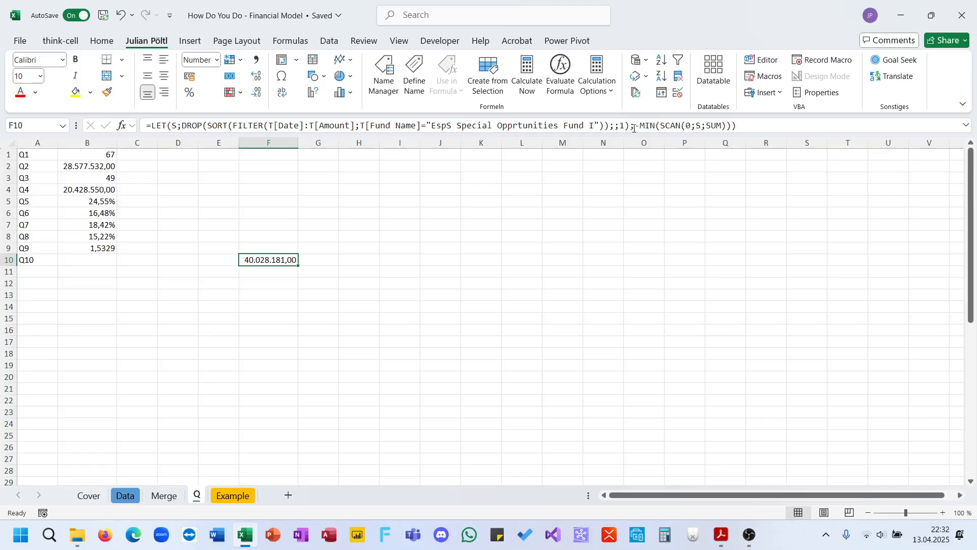
Step: Insert SUM(S)/ before -MIN in the F10 formula to divide net profit by the absolute minimum
click(638, 129)
text(sum(S))
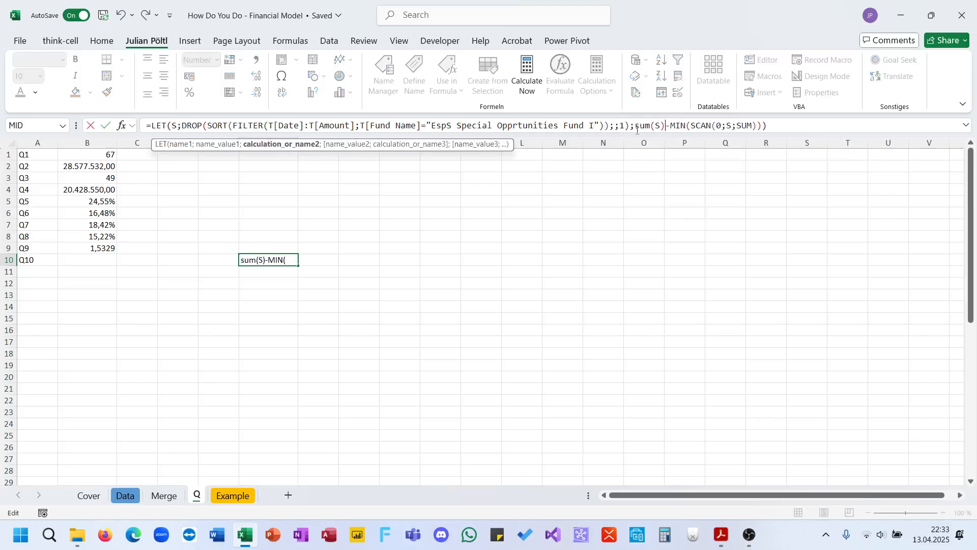
text(/)
key(Return)
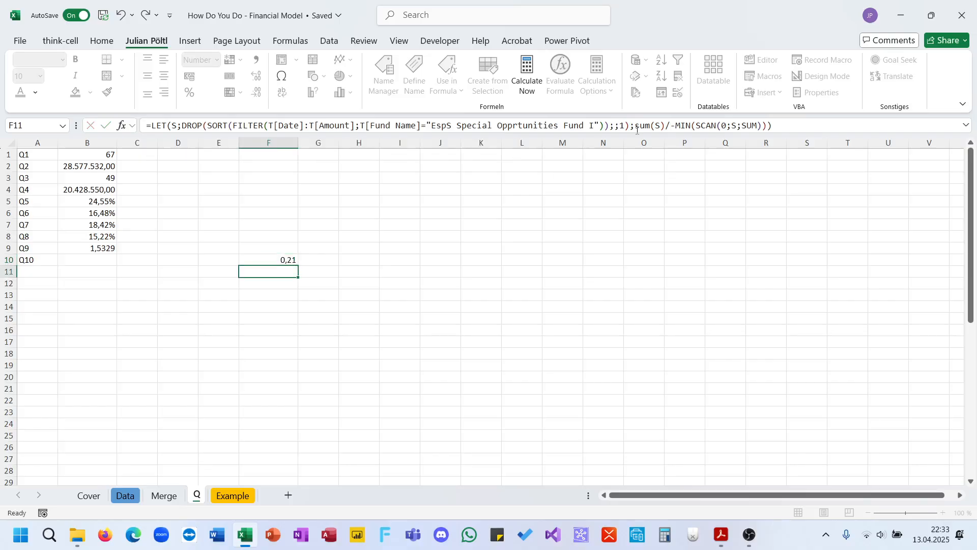
Step: Add 1+ before the ratio in F10 and enclose the ratio in parentheses
key(Up)
click(637, 129)
text(1)
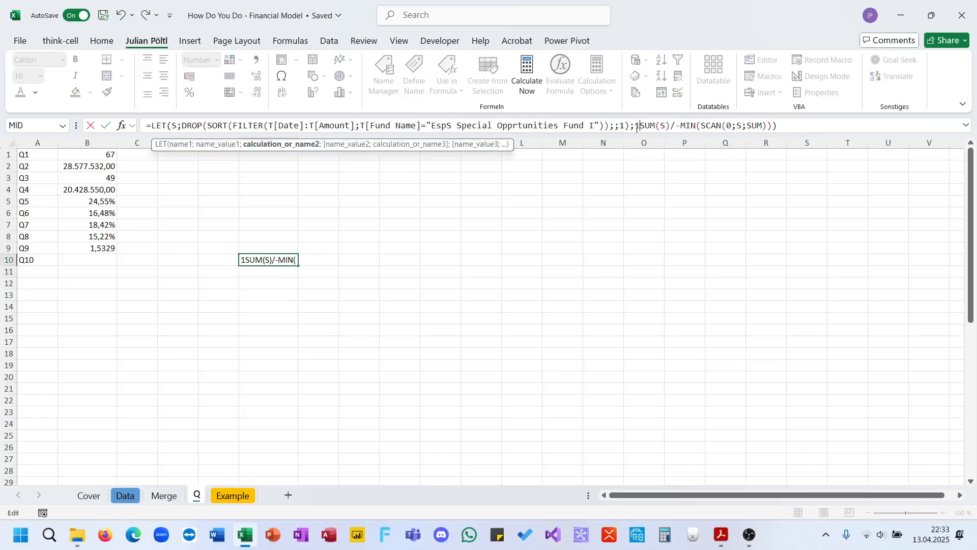
text(*)
key(BackSpace)
text(+()
key(End)
text())
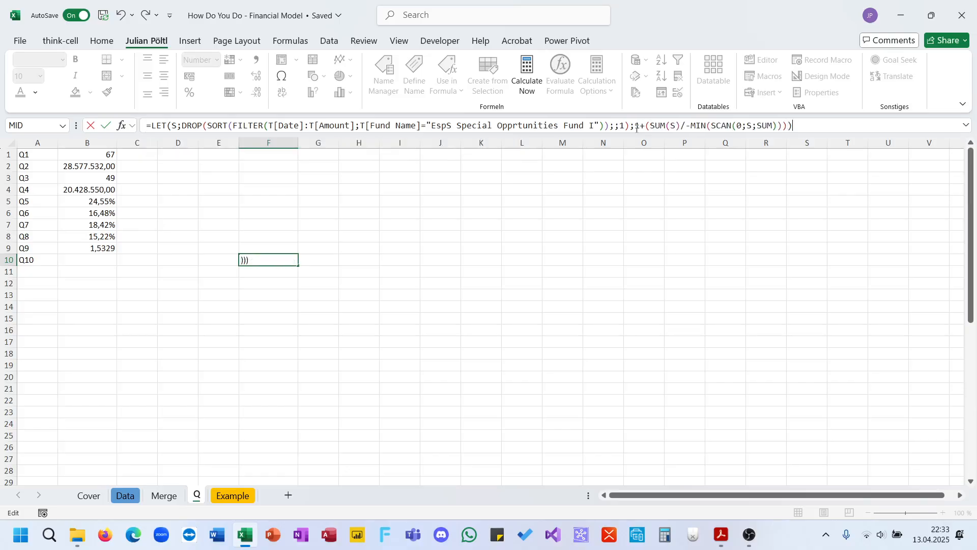
key(Return)
Step: Move the complete LET formula from F10 to B10 and display the result with four decimals
click(606, 127)
key(ctrl+a)
key(ctrl+c)
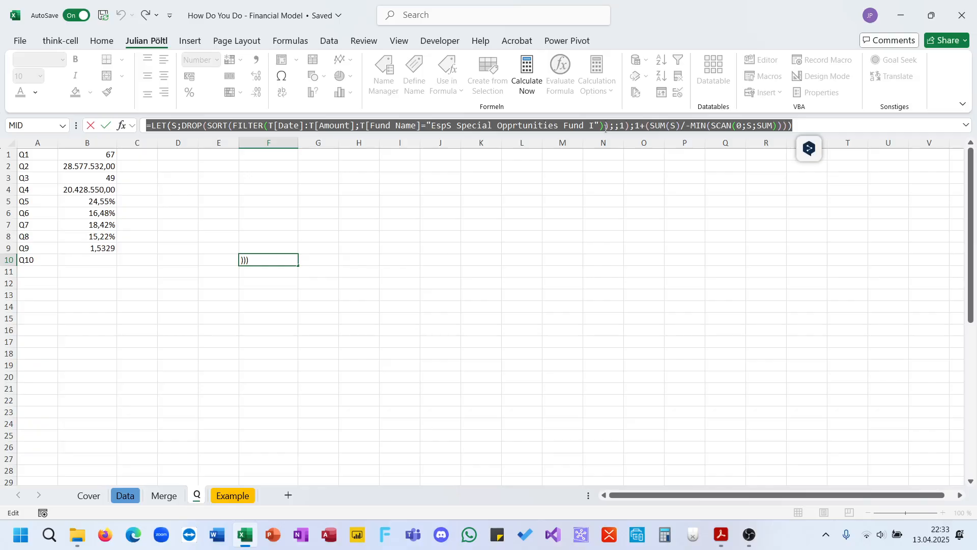
key(BackSpace)
click(81, 260)
click(168, 125)
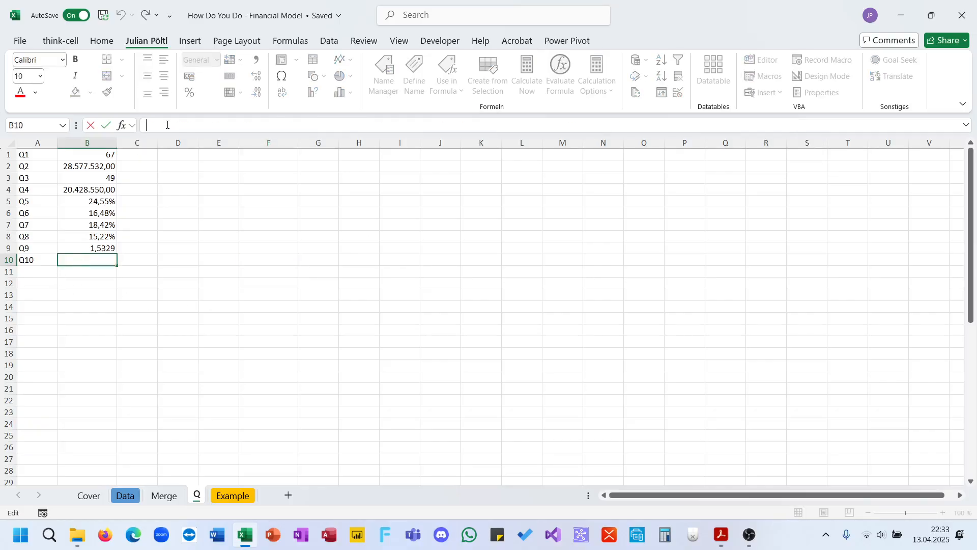
key(ctrl+v)
key(Return)
key(Up)
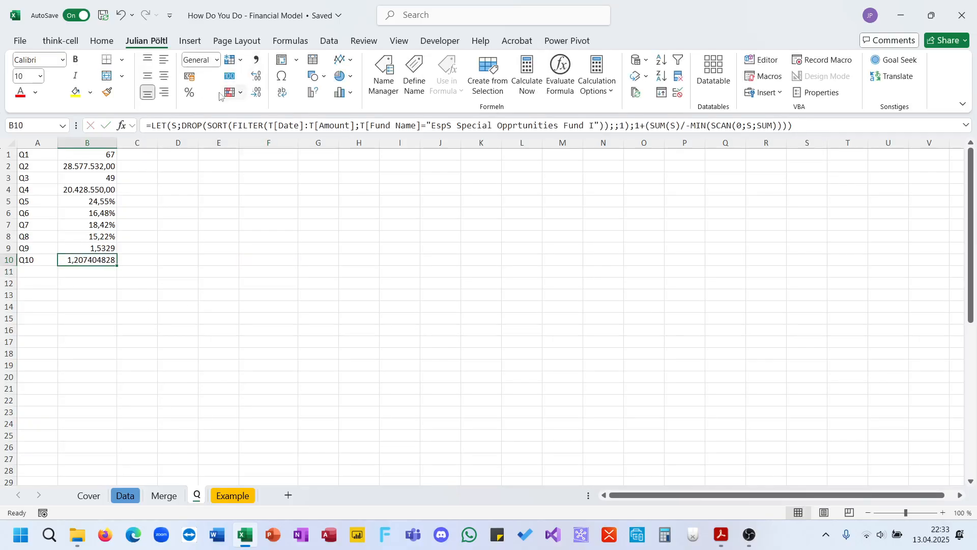
click(250, 79)
click(250, 79)
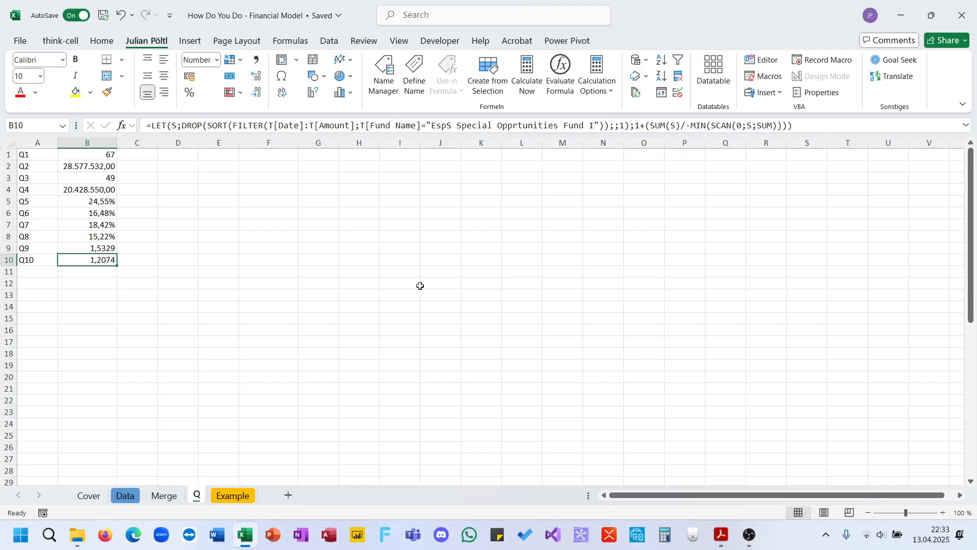
Step: Switch to Acrobat and compare the B10 result with question 10's answer options in Question 2.pdf
click(720, 534)
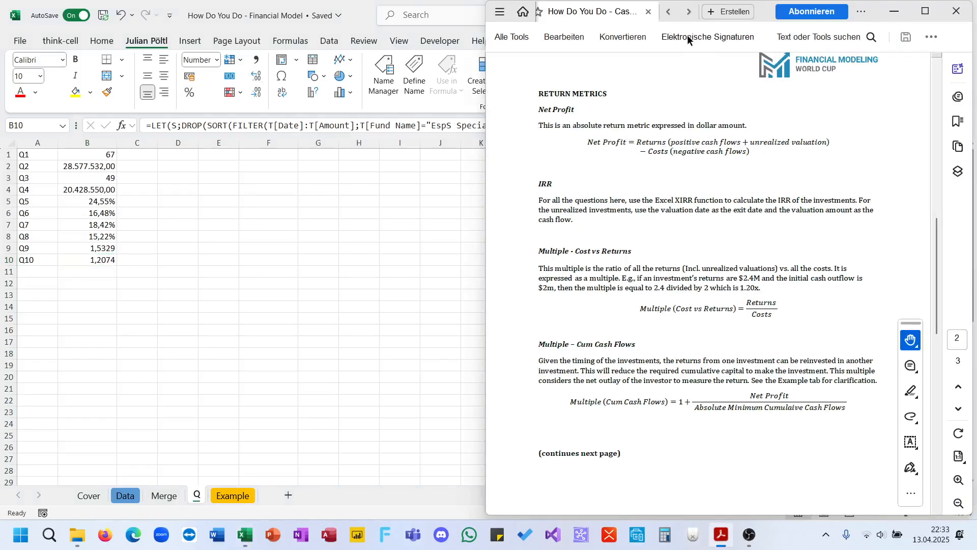
click(688, 12)
click(617, 7)
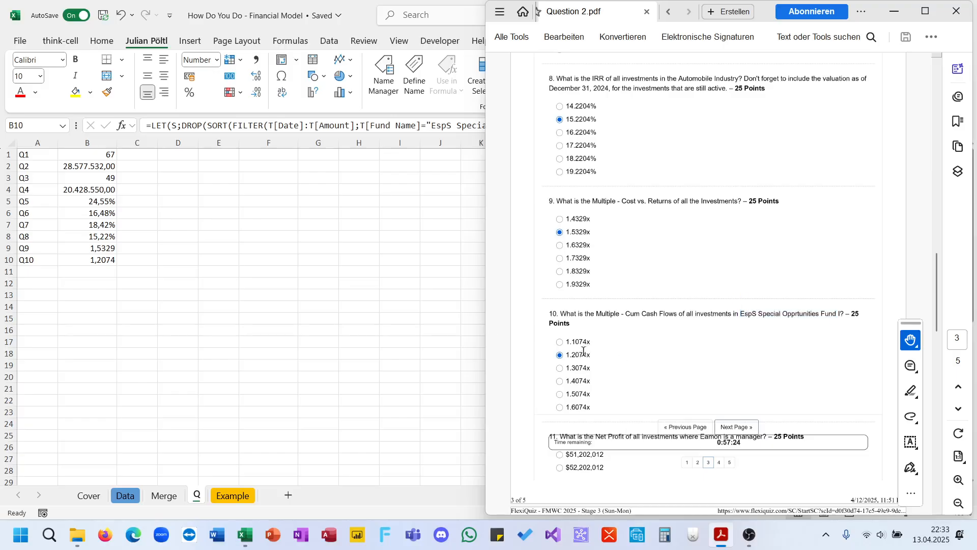
double_click(586, 355)
Step: Return to Excel and enter the label Q11 in cell A11
click(433, 329)
click(30, 271)
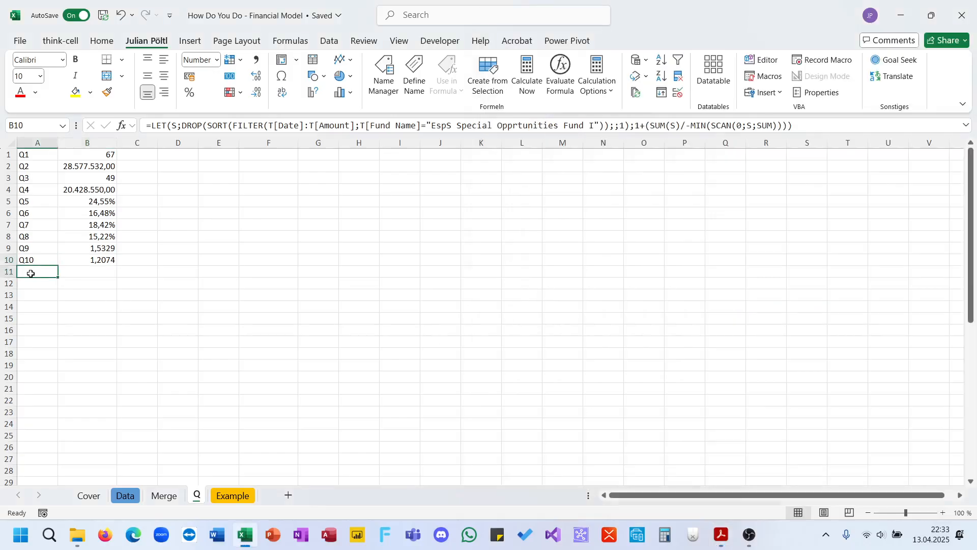
text(Q11)
key(Return)
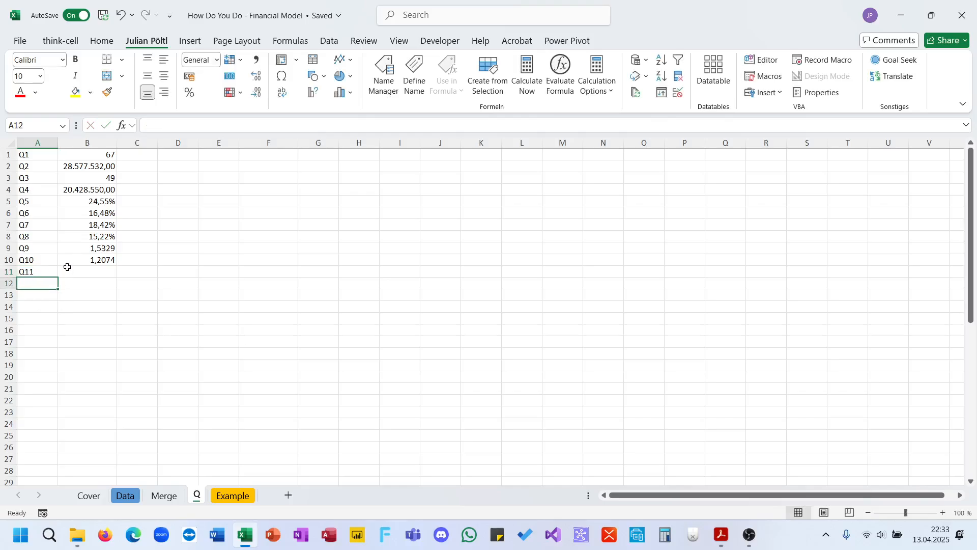
Step: Switch to Acrobat, read question 11 on Net Profit in Question 2.pdf, and return to the Excel workbook
click(85, 263)
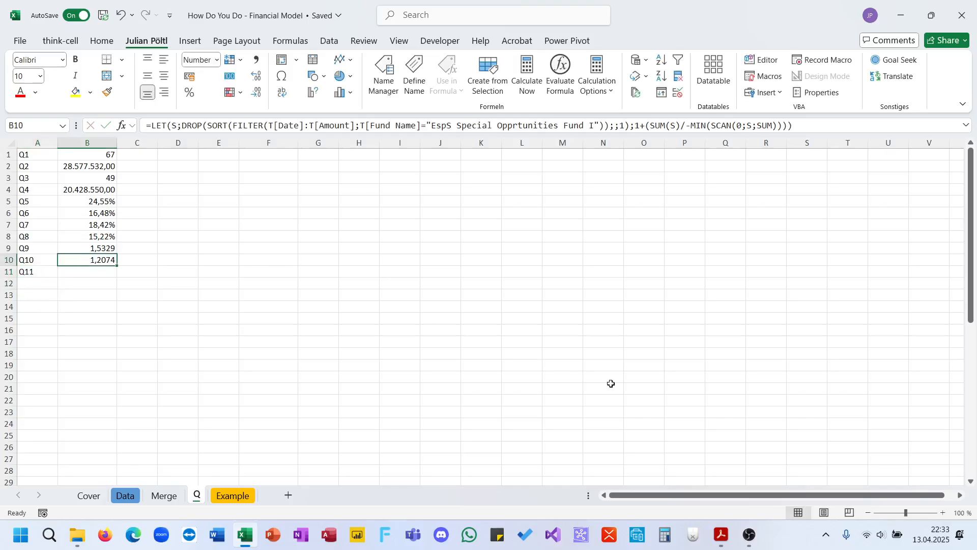
click(722, 535)
scroll(656, 320, down, 3)
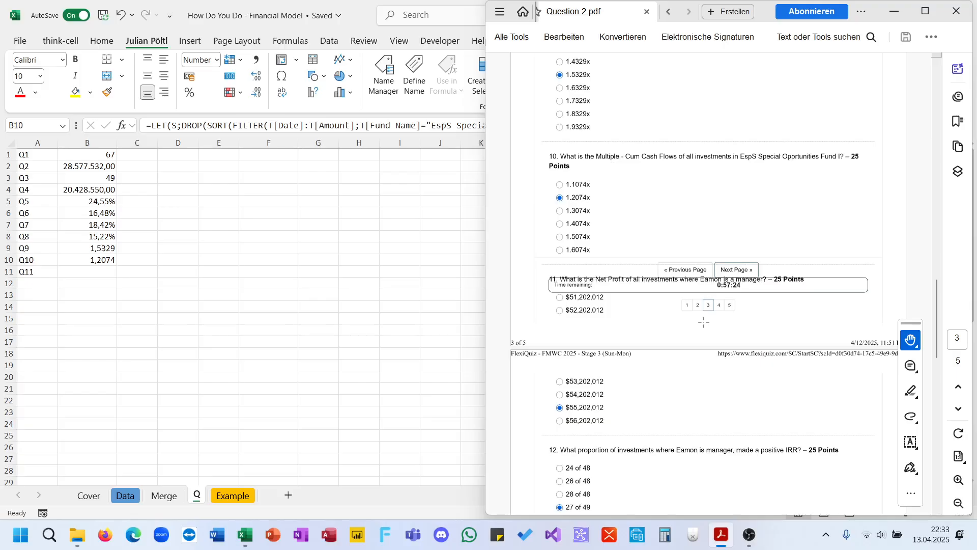
key(alt+Tab)
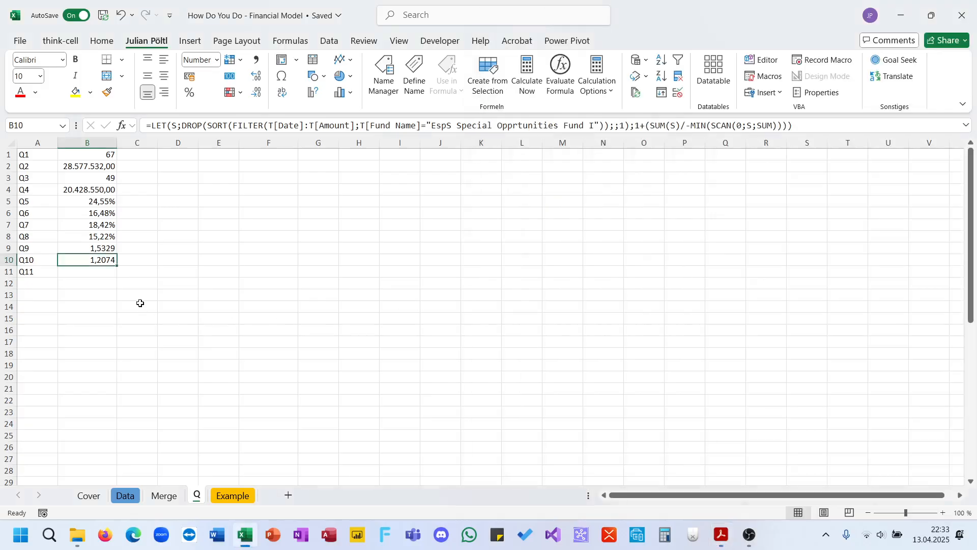
Step: Start a FILTER formula in B11 that takes T[Amount] as the array and ISNUMBER as the include condition
click(107, 276)
text(=)
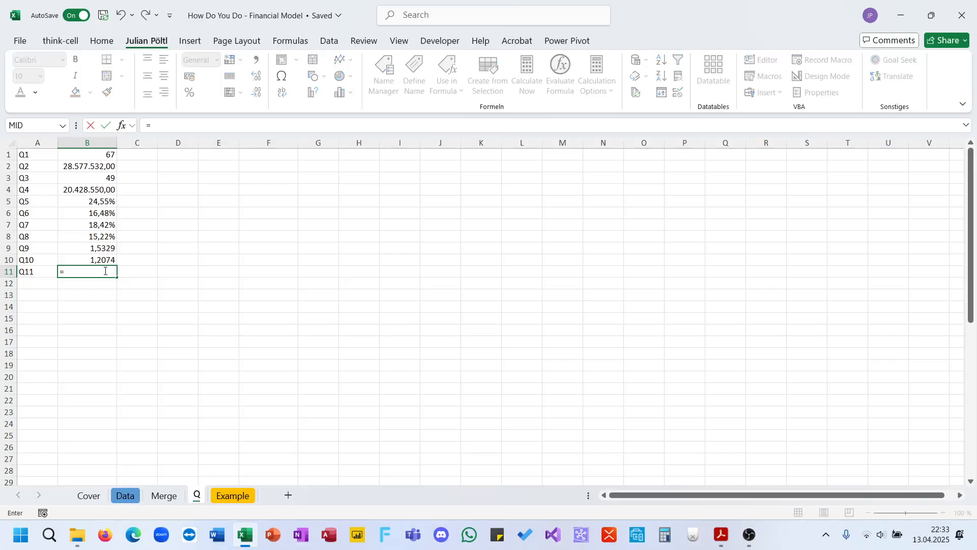
text(FIL)
key(Tab)
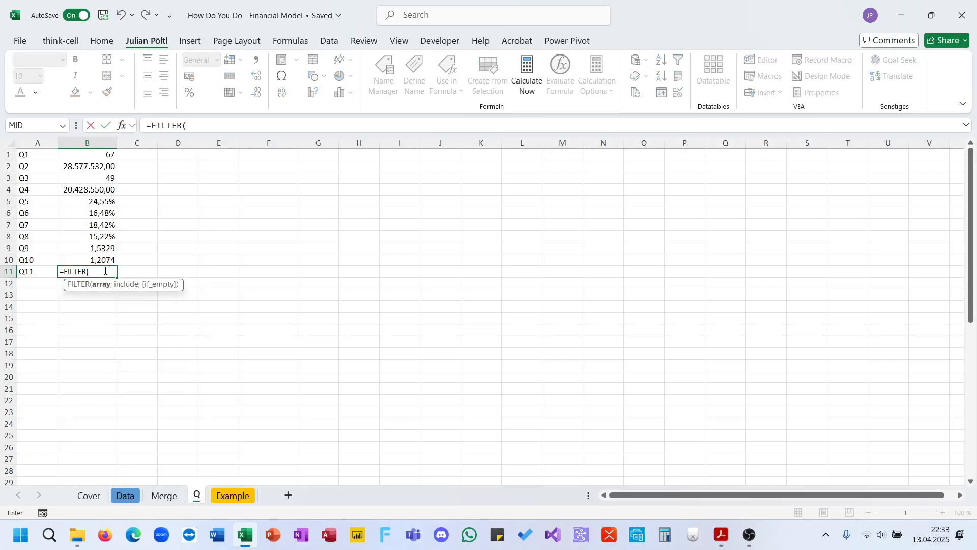
text(T[)
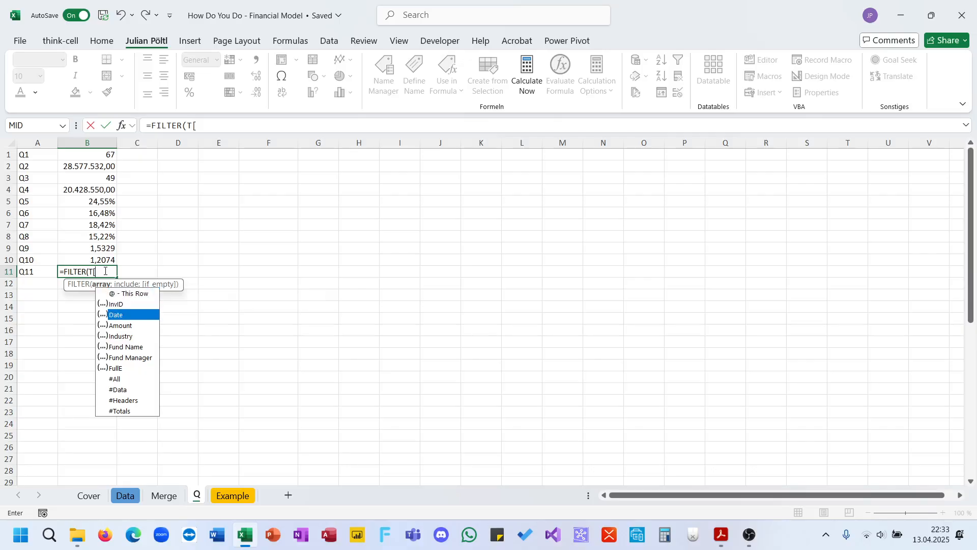
text(Amount];t[)
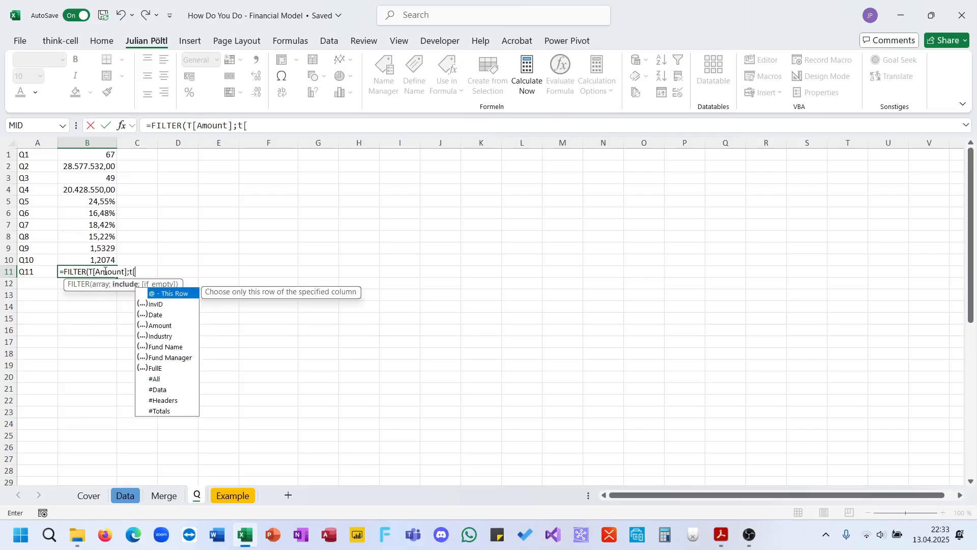
key(BackSpace)
key(BackSpace)
text(;isn)
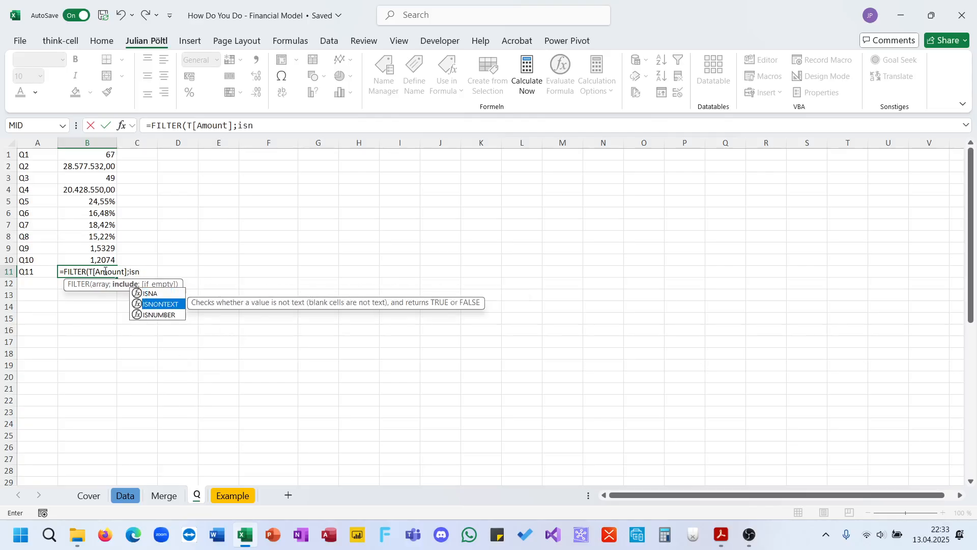
key(Down)
key(Tab)
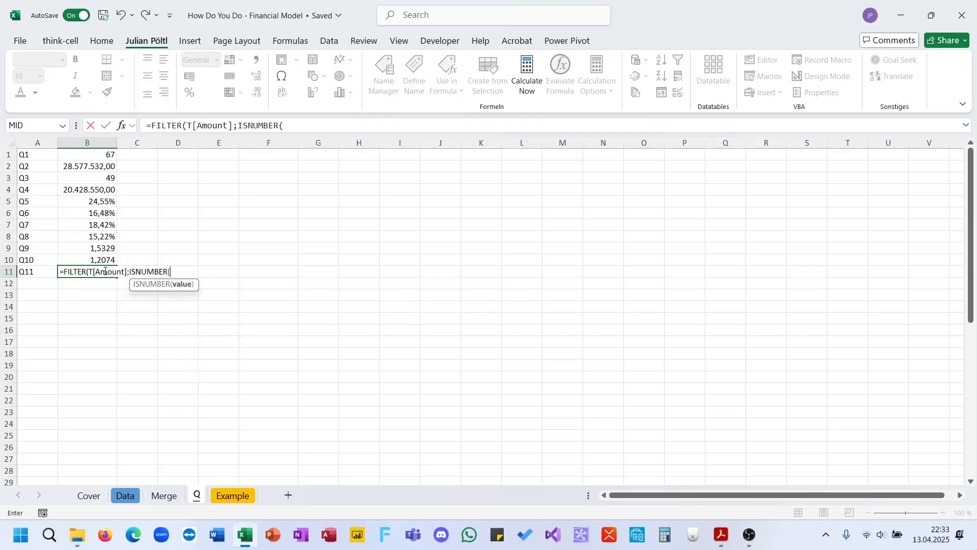
Step: Complete the B11 condition with a SEARCH for question 11's manager name in T[Fund Manager] and enter the formula
text(se)
key(Tab)
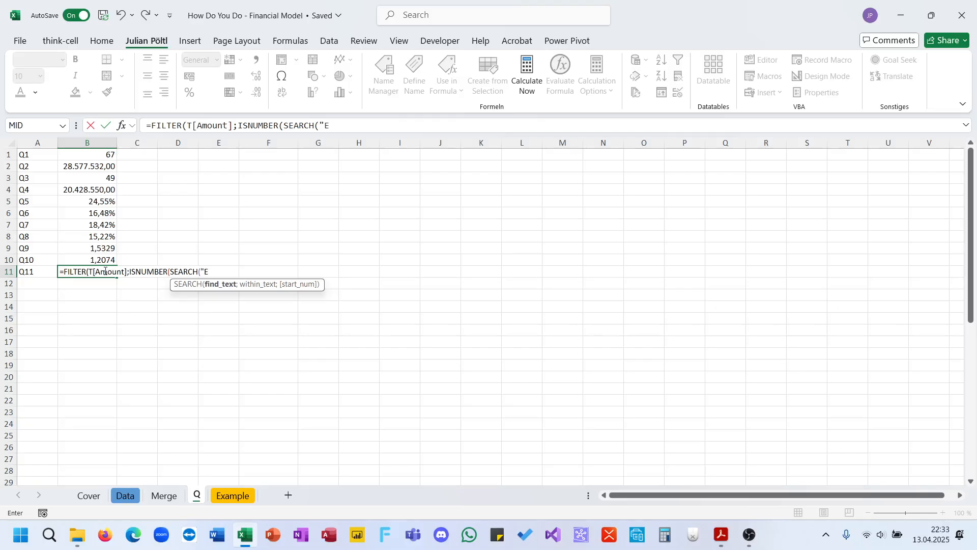
text("Eamon";t[)
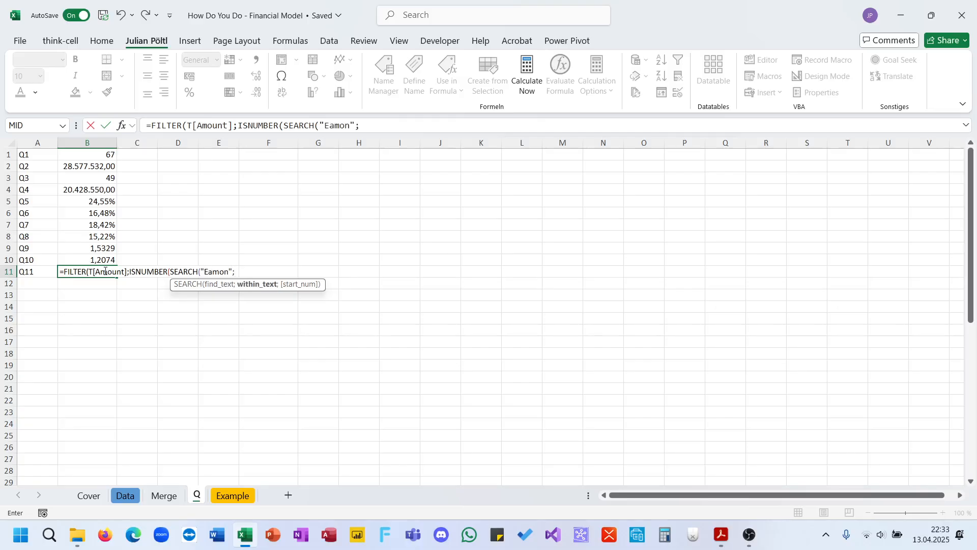
key(Down)
key(Down)
key(Down)
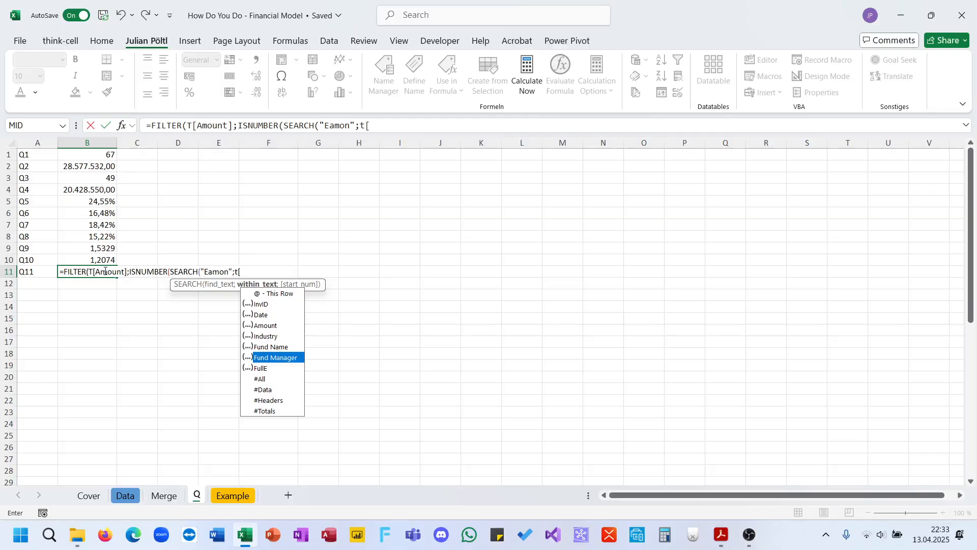
key(Tab)
text(]))))
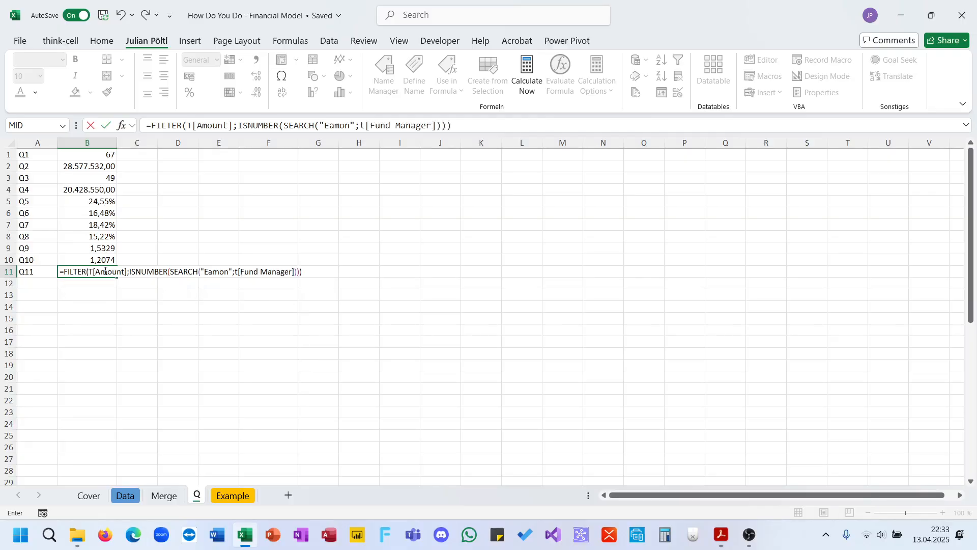
key(Return)
Step: Wrap the FILTER formula in B11 in SUM and format the result with thousands separators and two decimals
click(104, 271)
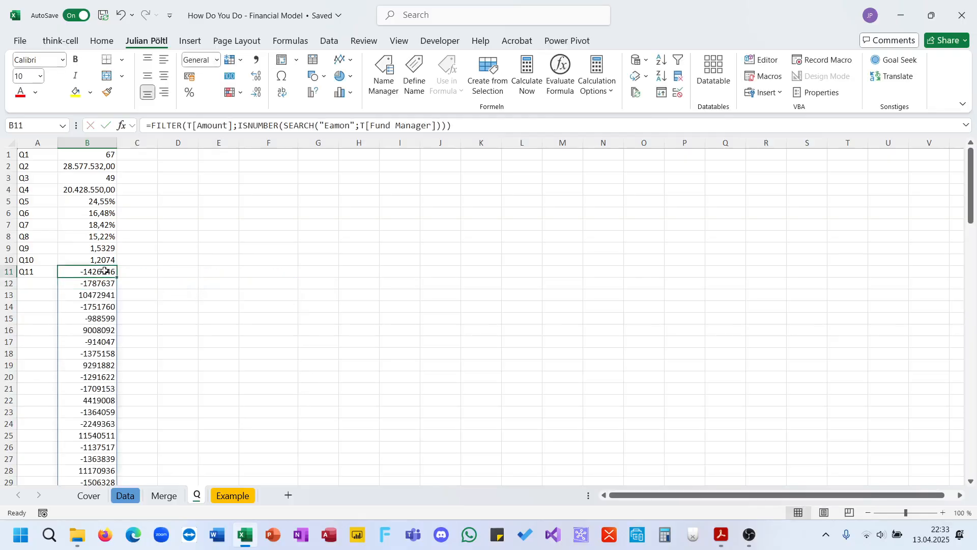
click(152, 126)
text(sum()
key(End)
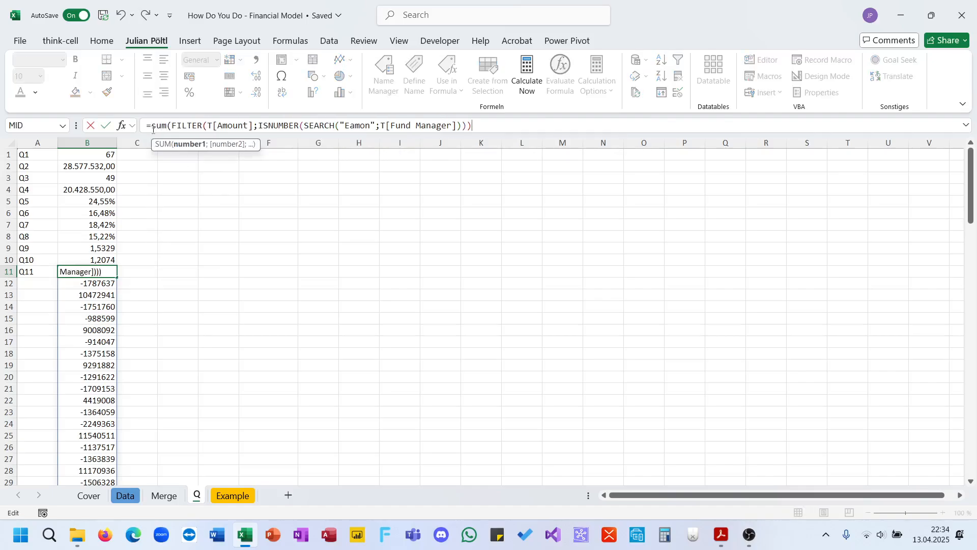
text())
key(Return)
key(Up)
key(ctrl+shift+1)
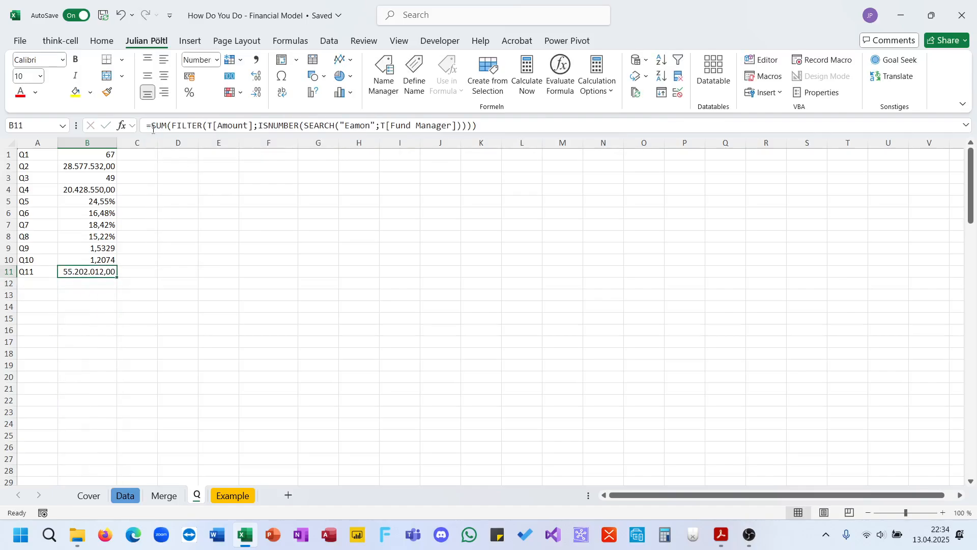
Step: Check B11 against question 11's answer options in Acrobat, and enter the label Q12 in cell A12 in Excel
click(722, 534)
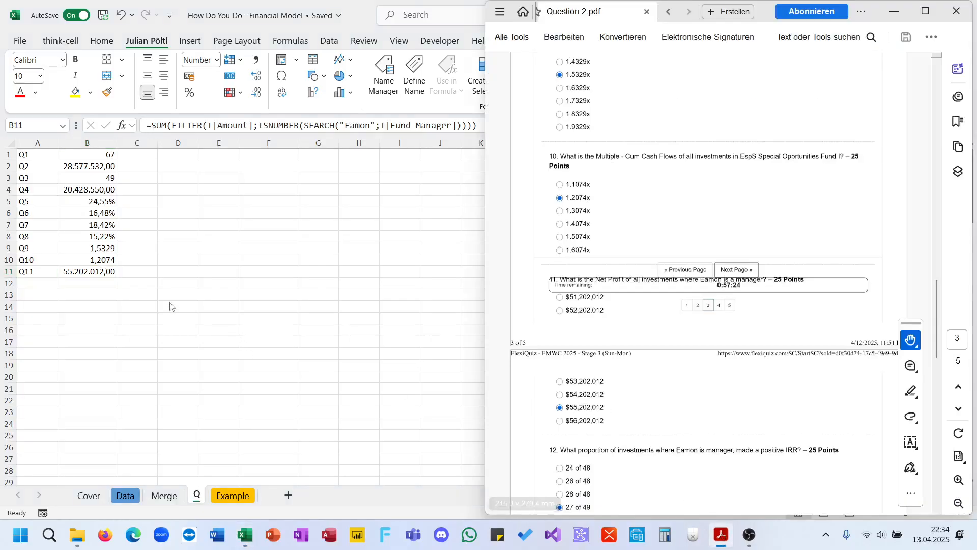
click(68, 288)
click(39, 287)
text(Q12)
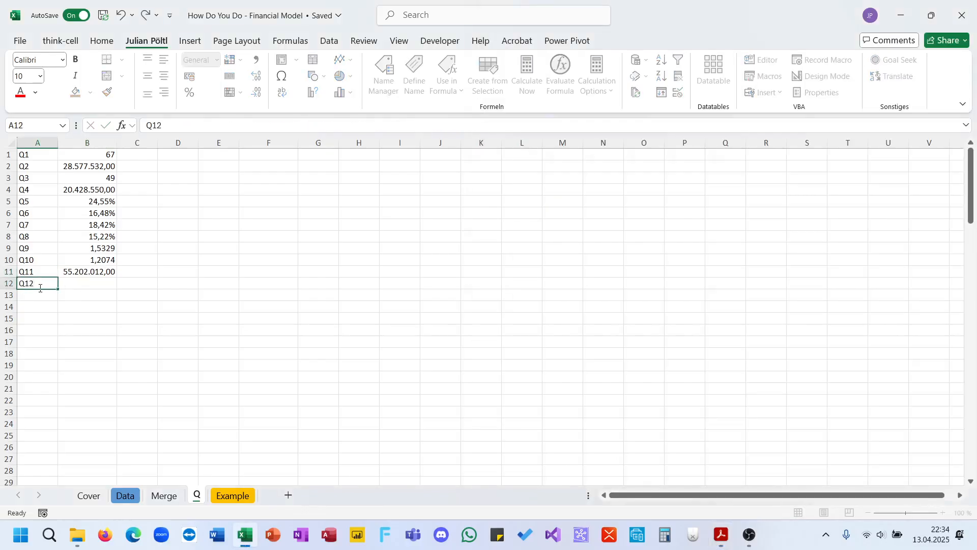
key(Tab)
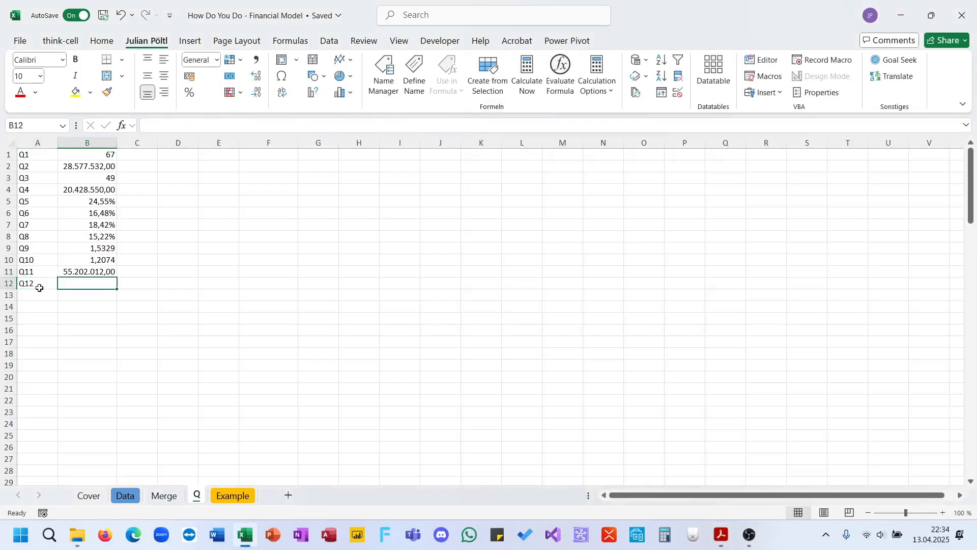
Step: Review the existing answer formulas in column B from B11 up to B6
click(77, 271)
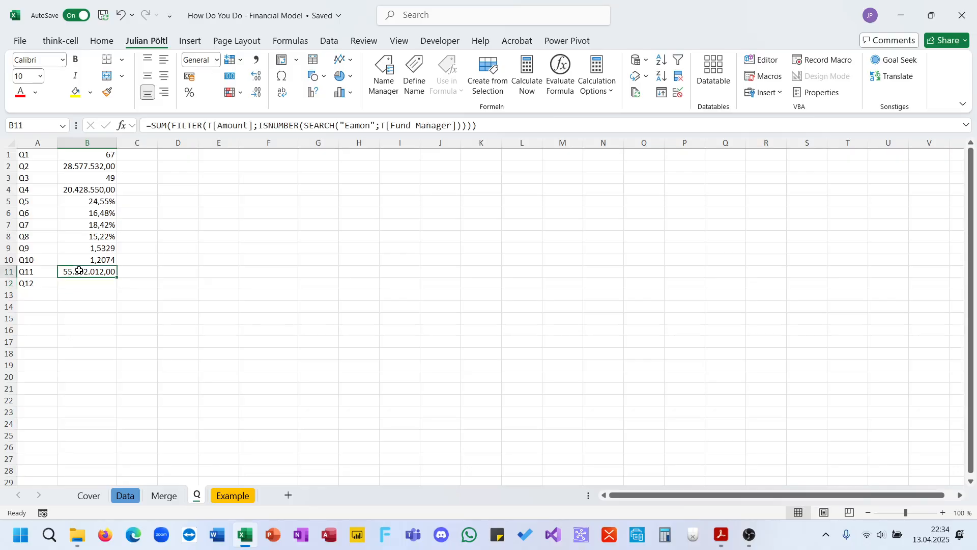
key(Up)
key(Up)
key(Up)
key(Up)
key(Up)
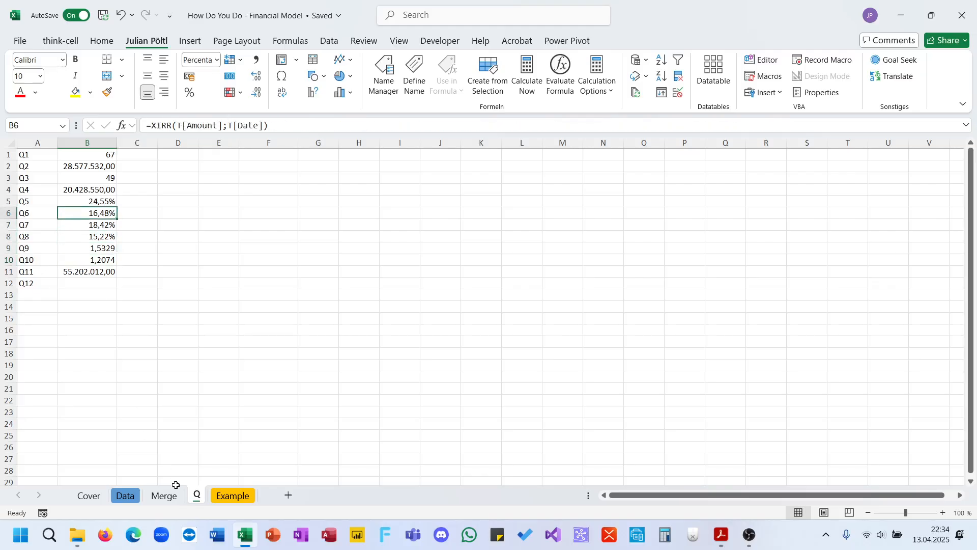
Step: Examine the merged table on the Merge sheet and the Cash Flows, Valuations, Investments and Funds tables on the Data sheet
click(164, 496)
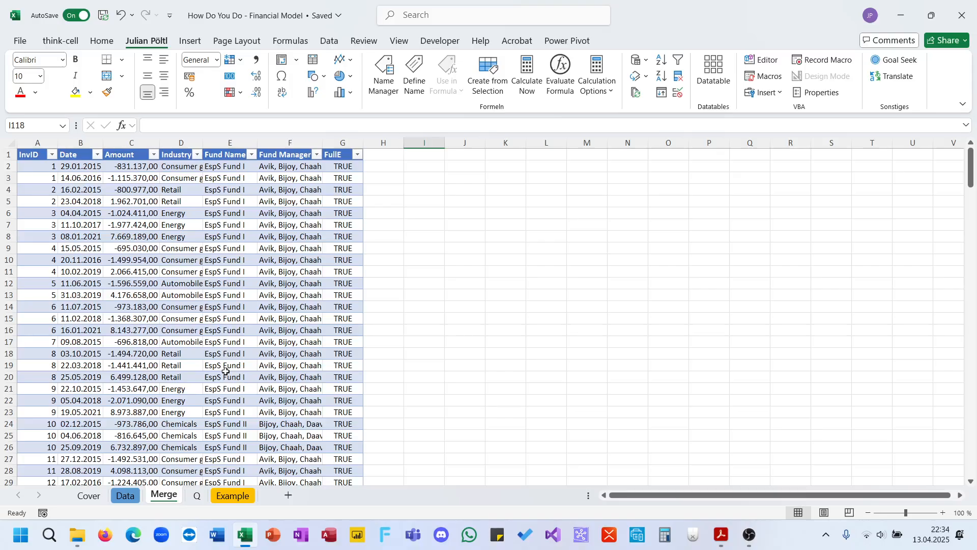
click(125, 496)
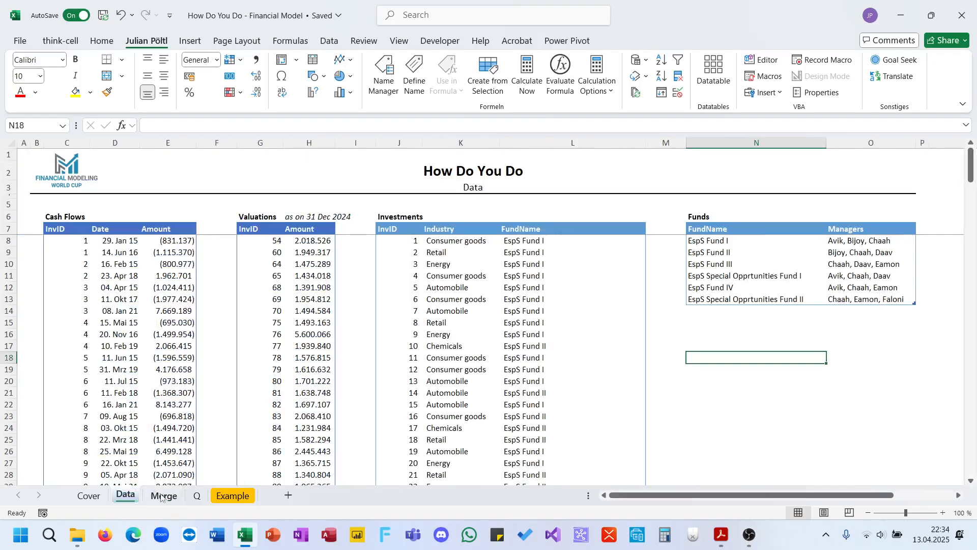
click(160, 496)
click(126, 495)
drag(68, 231, 173, 280)
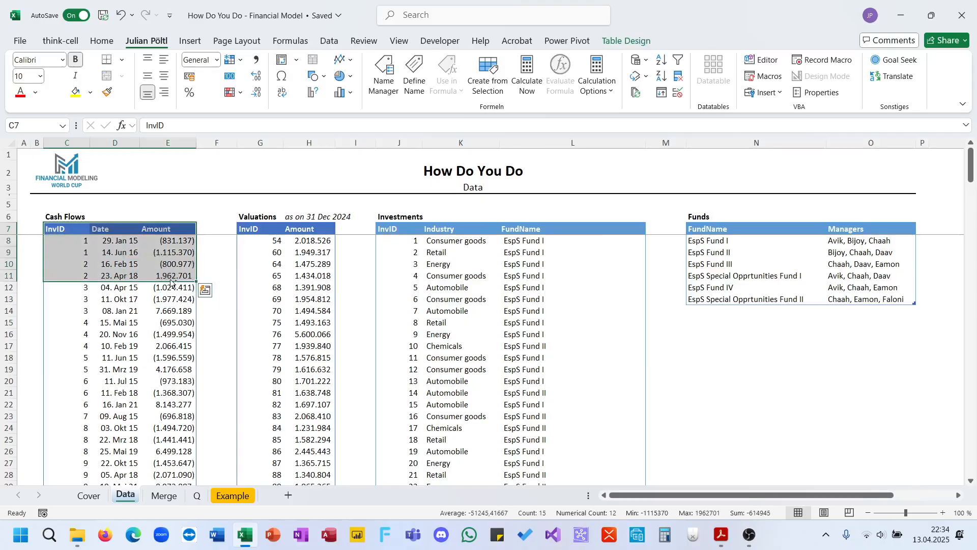
drag(253, 224, 305, 245)
click(198, 337)
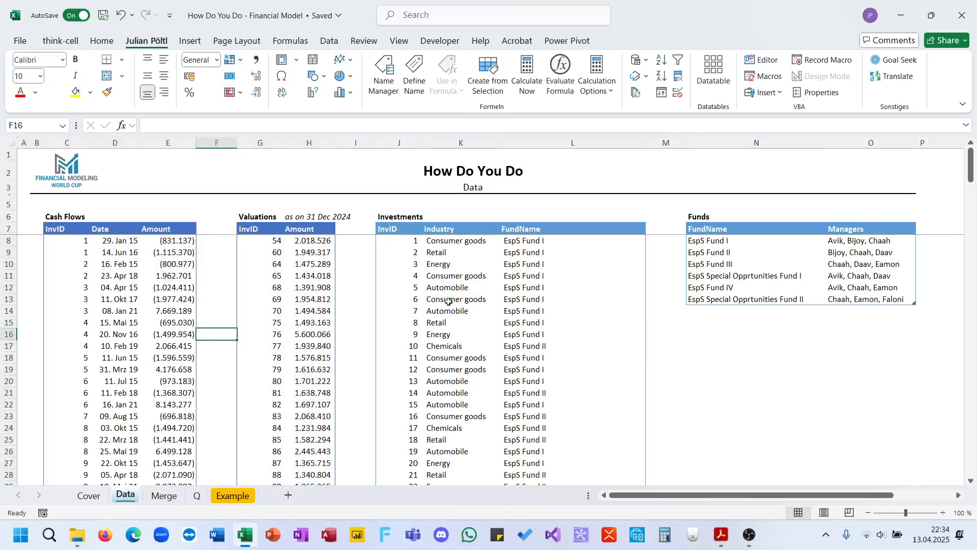
click(416, 260)
drag(416, 261, 508, 261)
click(504, 309)
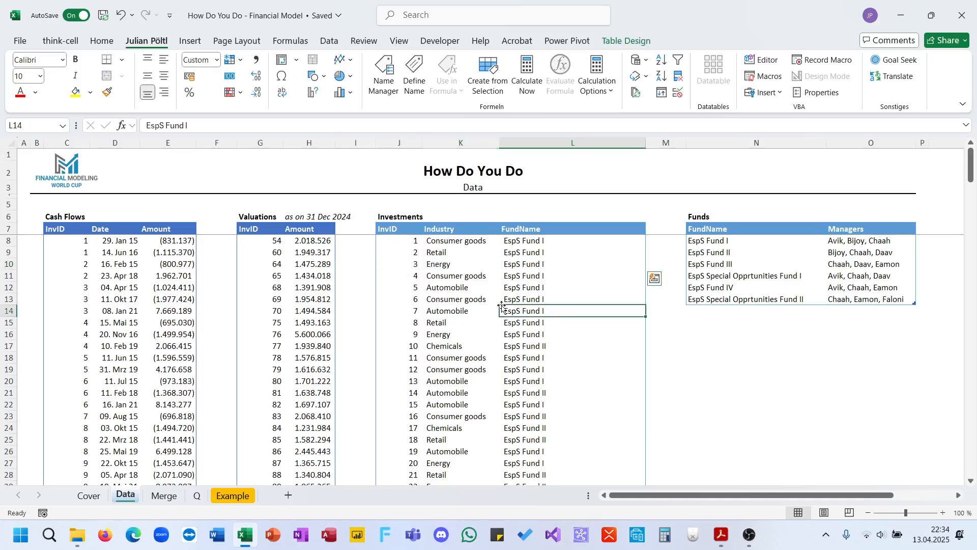
click(849, 264)
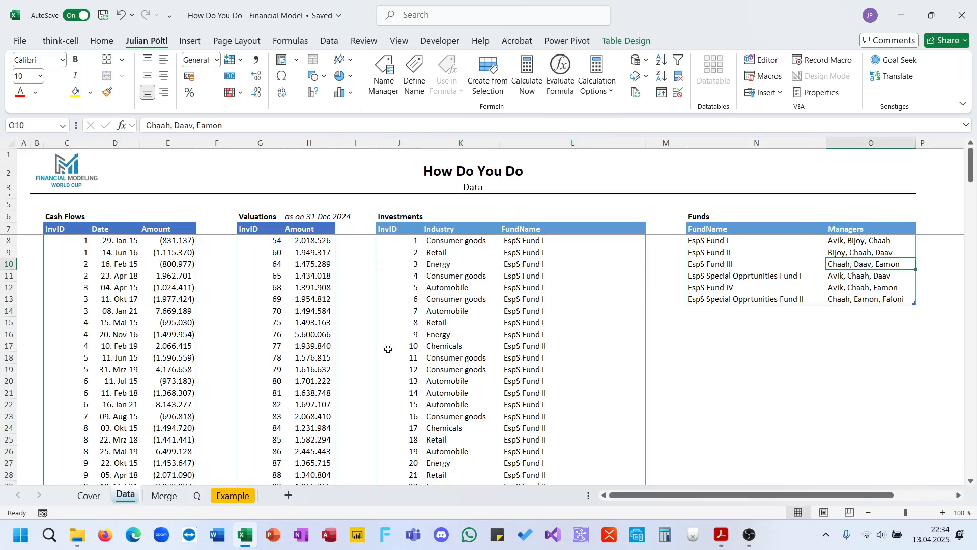
Step: Select B12 on the Q sheet, read question 12 on positive IRR in Question 2.pdf in Acrobat, and return to Excel
click(197, 494)
click(98, 284)
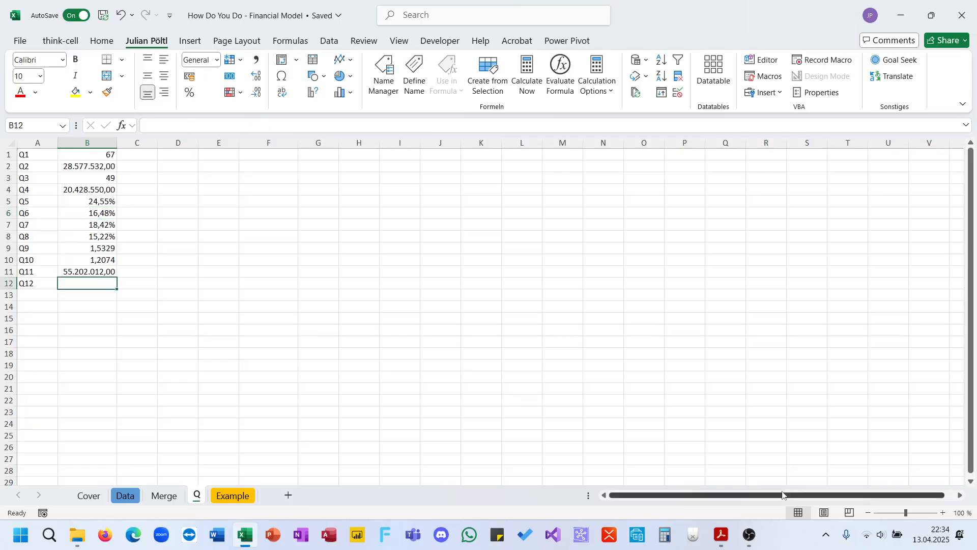
click(723, 535)
scroll(675, 379, down, 3)
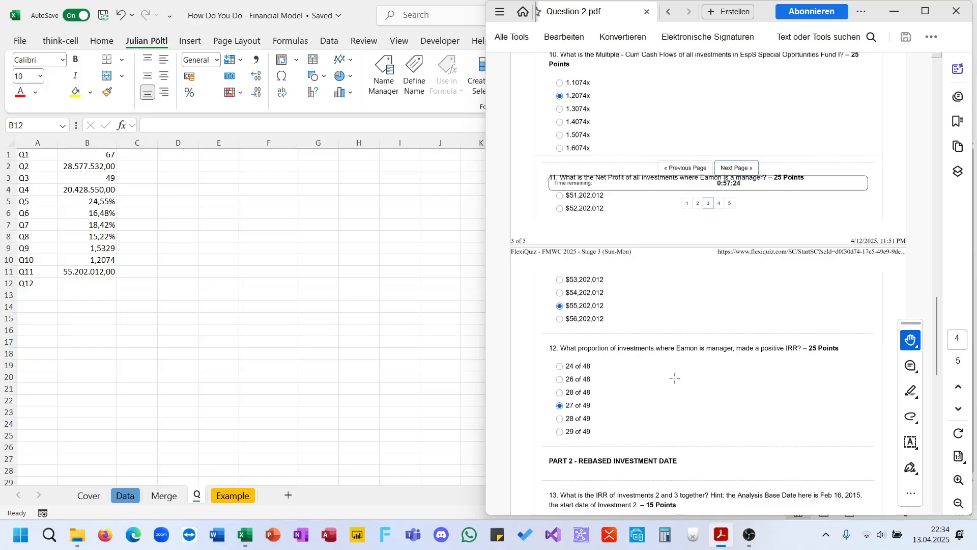
key(alt+Tab)
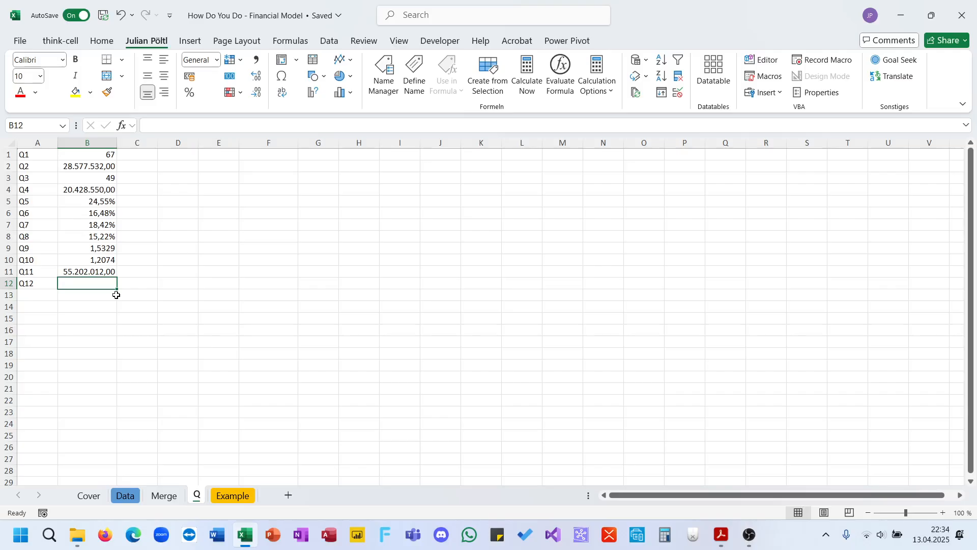
Step: Start a GROUPBY formula in B12 that groups by T[InvID] and aggregates T[Amount] with SUM
text(0g)
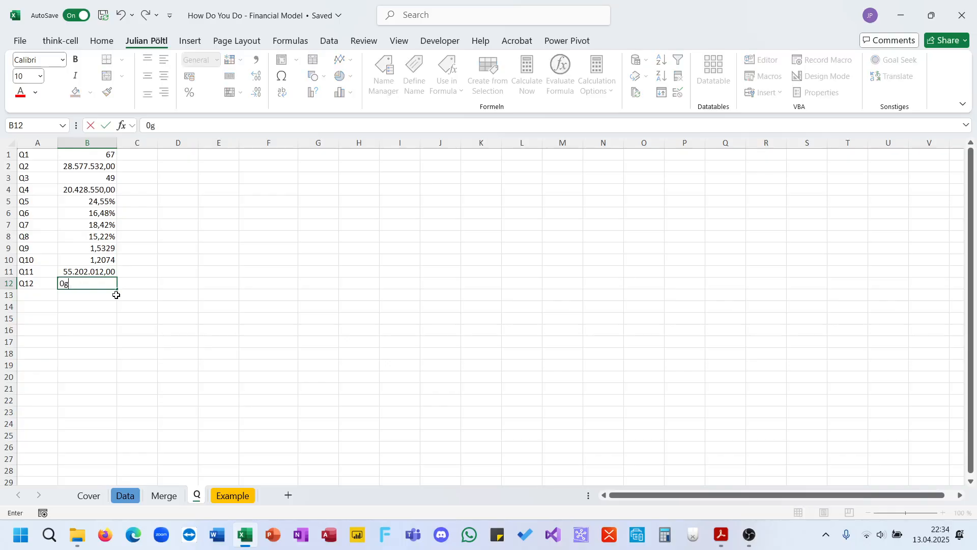
key(BackSpace)
key(BackSpace)
text(=Gr)
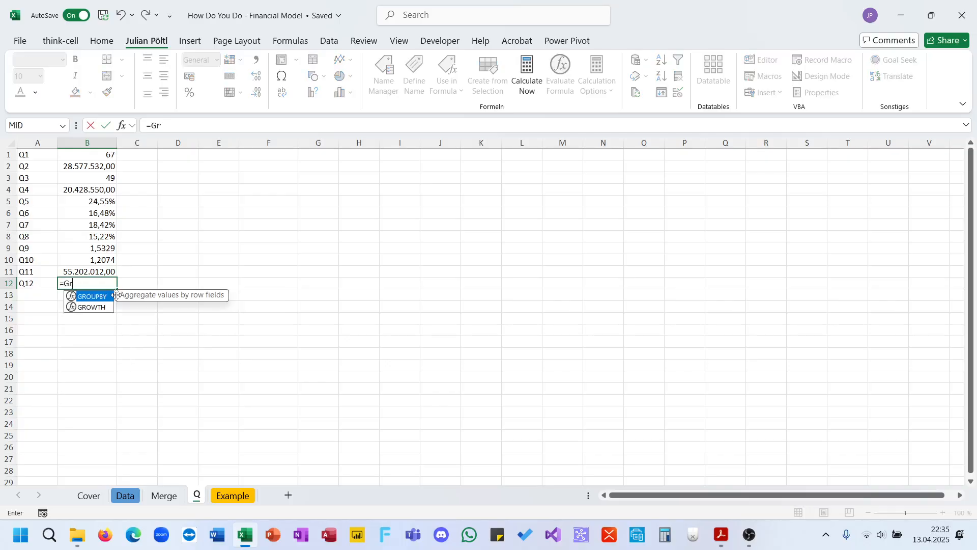
text(o)
key(Tab)
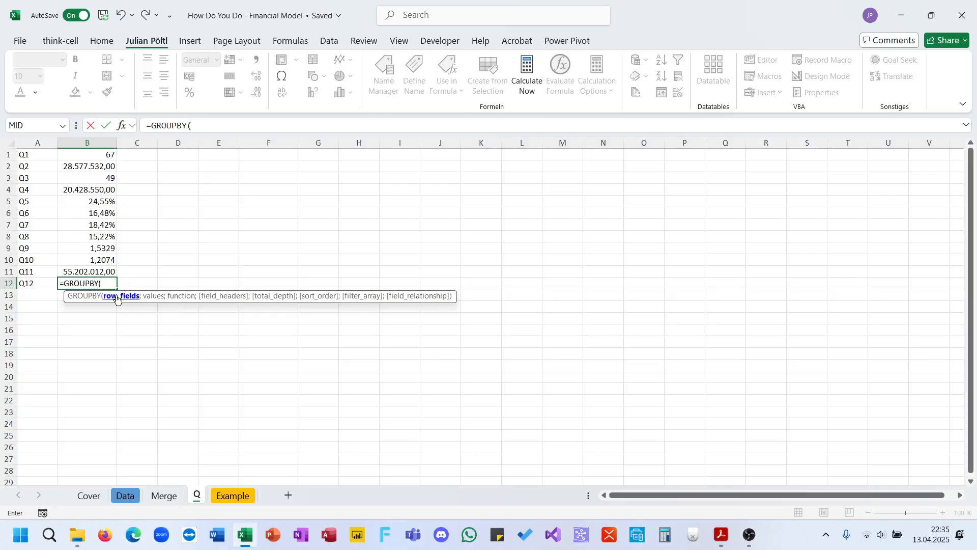
text(t[)
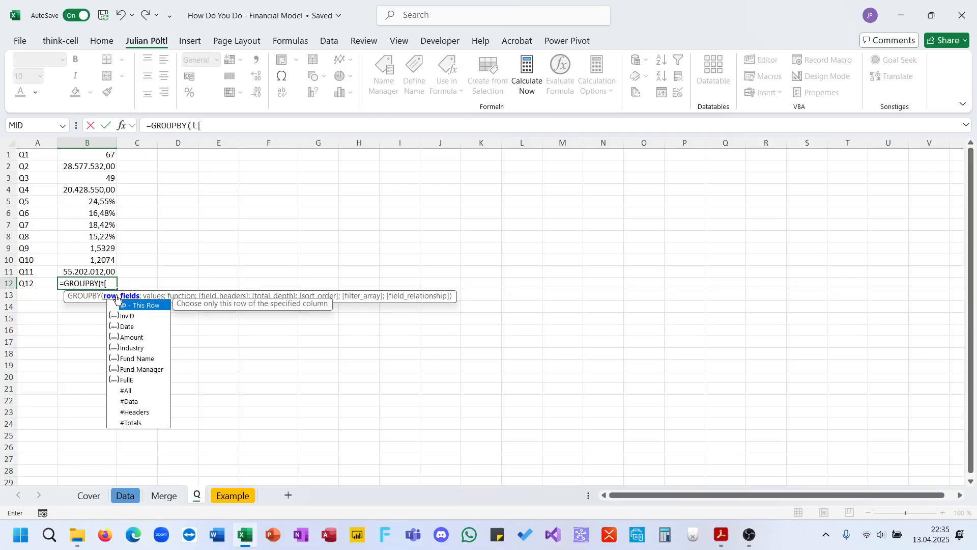
text(InvID])
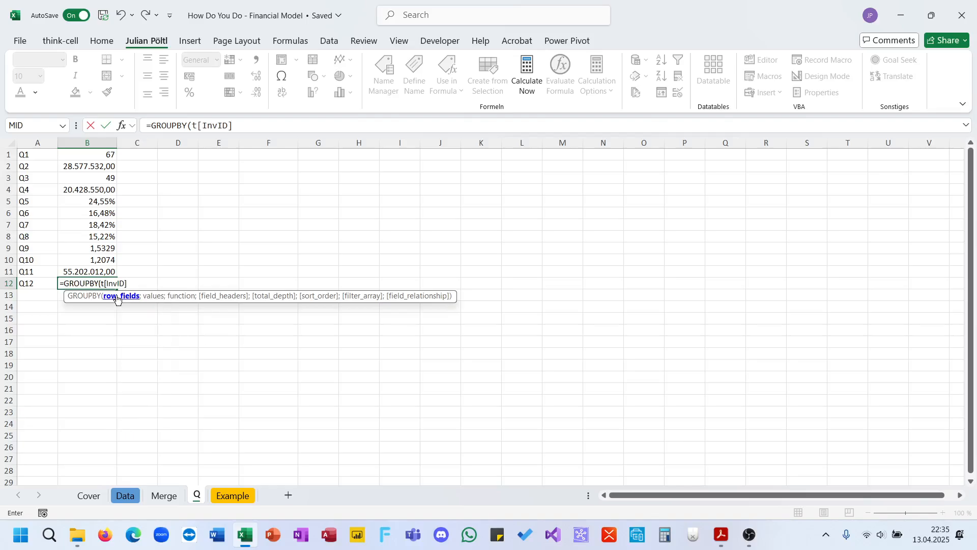
text(;t[)
key(Down)
key(Down)
key(Down)
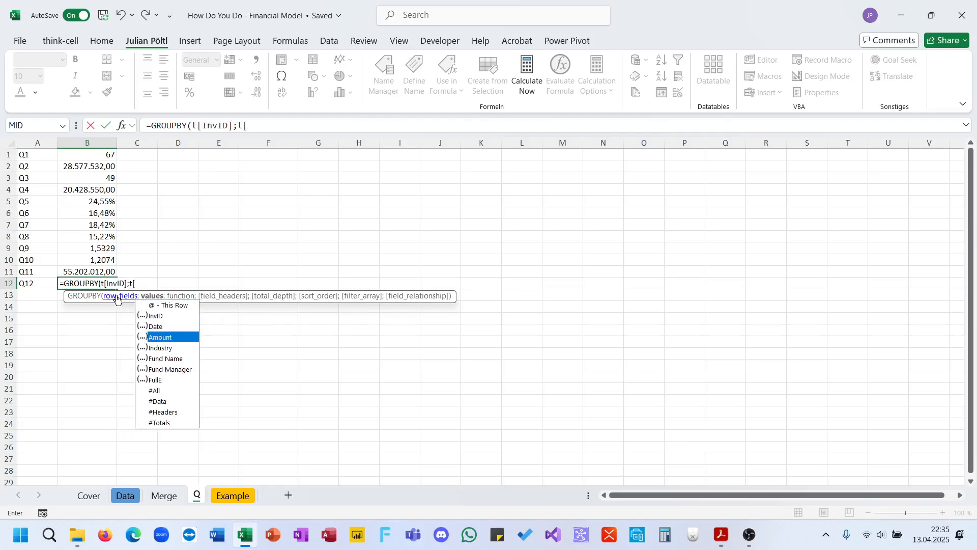
key(Tab)
text(];su)
key(Tab)
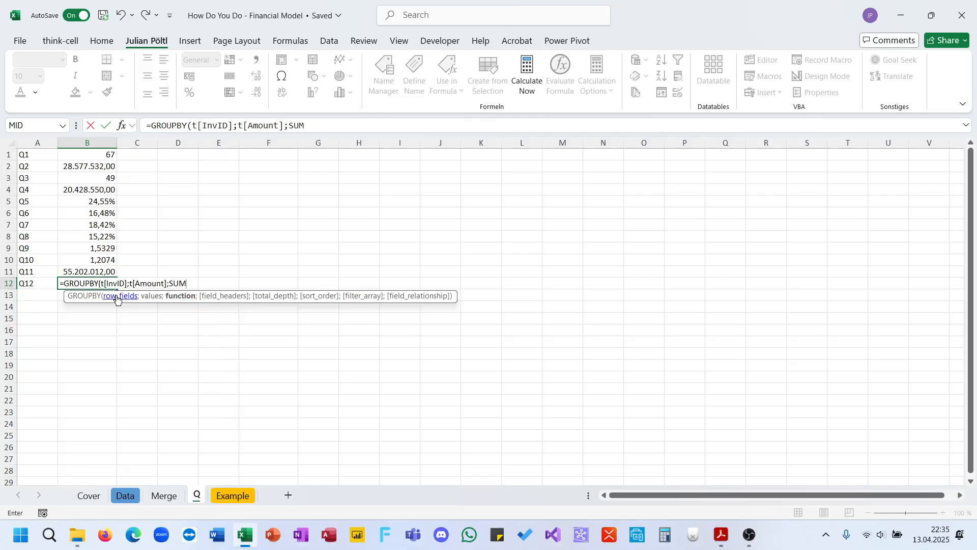
Step: Complete the GROUPBY formula with an ISNUMBER(SEARCH()) filter matching question 12's manager in T[Fund Manager], leaving the optional arguments before it empty
text(;;;;)
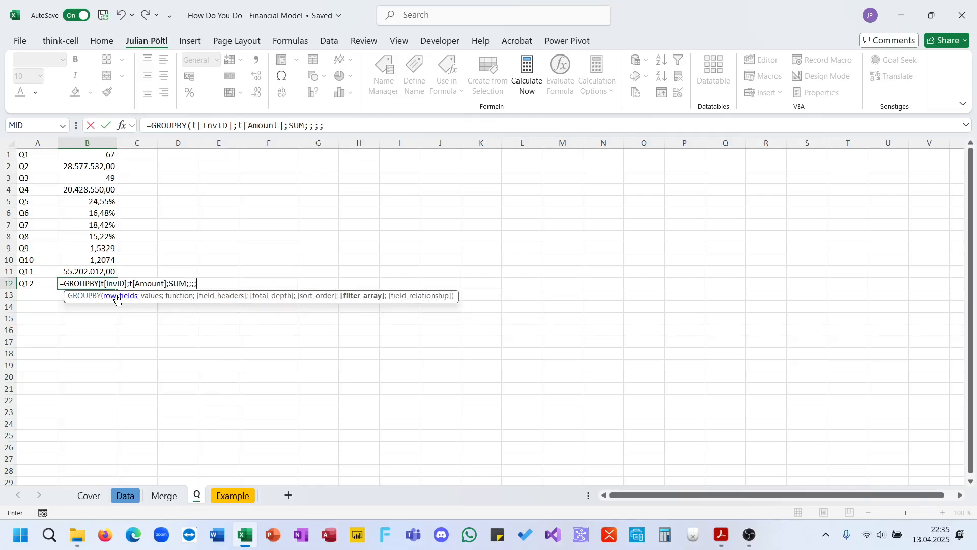
text(isn)
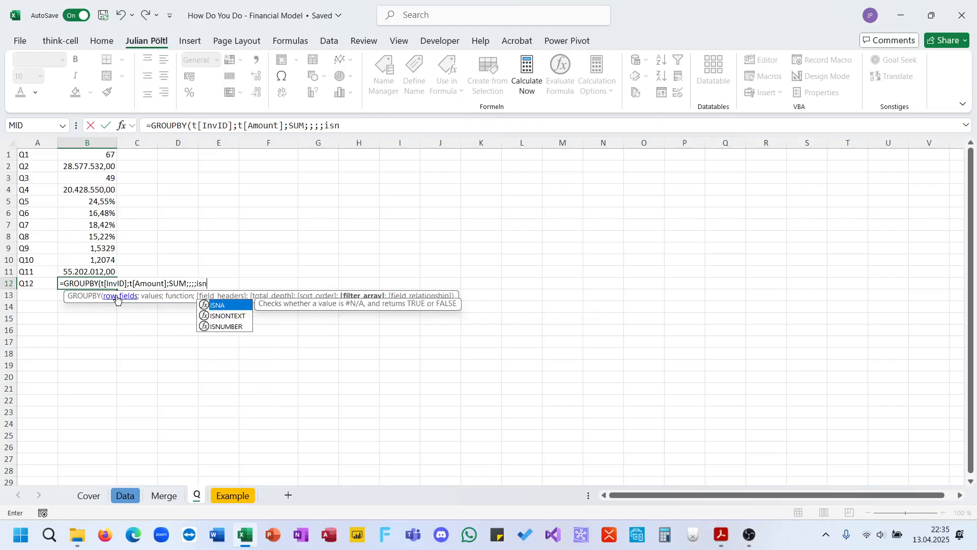
key(Down)
key(Down)
key(Tab)
text(se)
key(Tab)
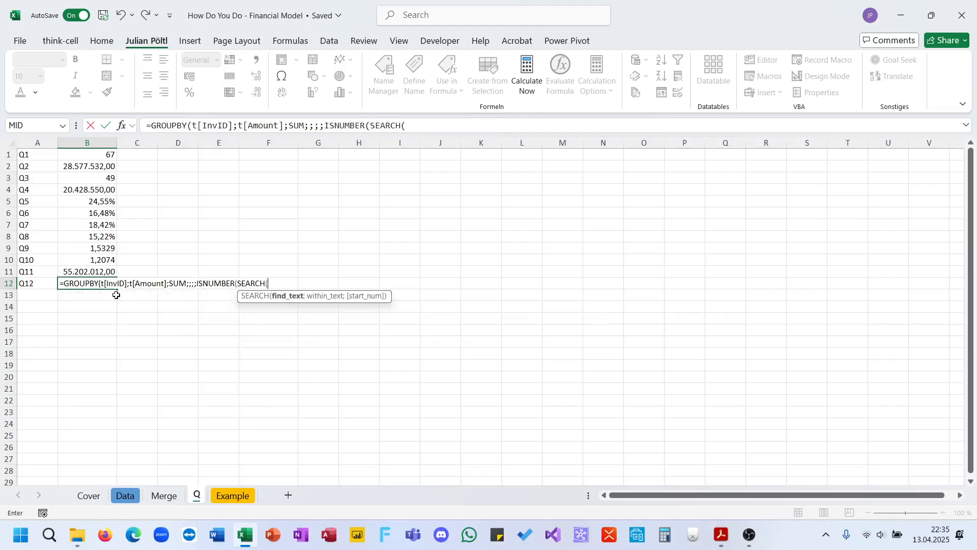
text("eamon";t[)
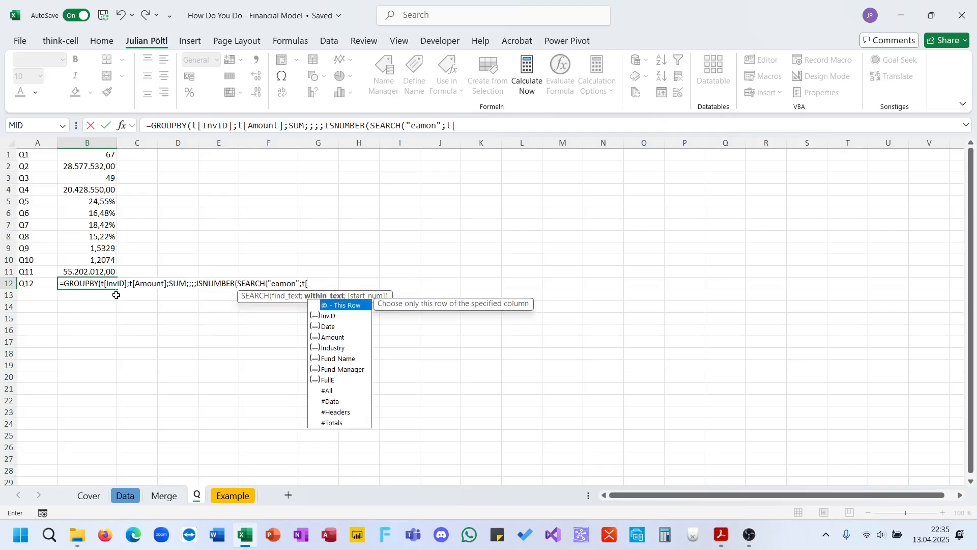
key(Down)
key(Down)
key(Down)
key(Down)
key(Down)
key(Tab)
text(]))))
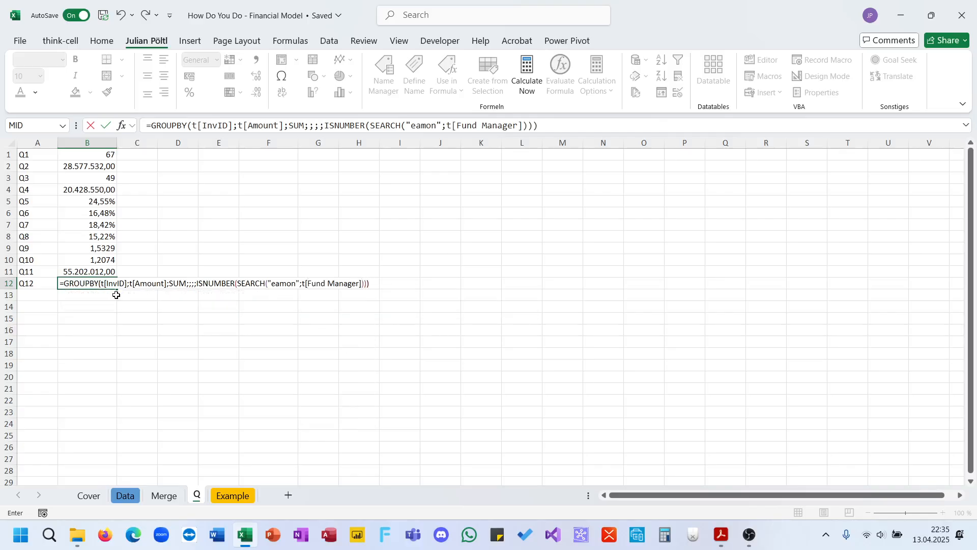
key(BackSpace)
key(Return)
key(Up)
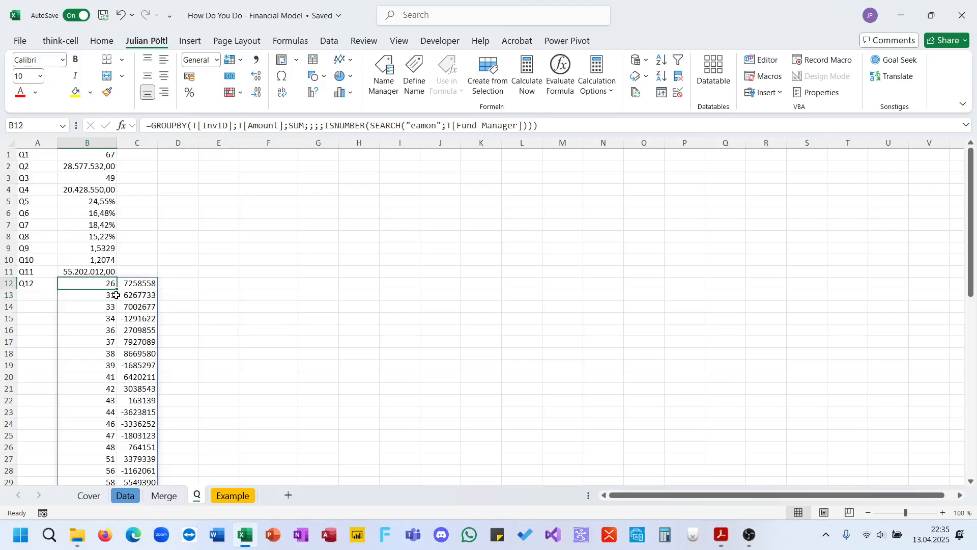
Step: Examine the extent of the spilled GROUPBY list in column B from B12 to its end, and return to B12
key(ctrl+shift+Down)
key(ctrl+Up)
key(ctrl+Down)
key(ctrl+Up)
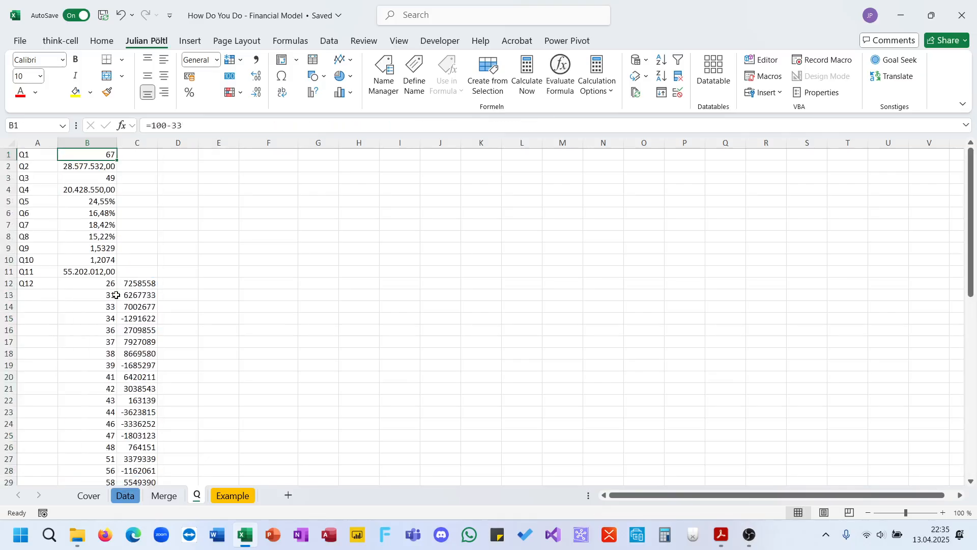
key(Down)
key(Down)
key(Down)
key(Down)
key(Down)
key(Down)
key(Down)
key(Down)
key(Down)
key(Down)
key(Down)
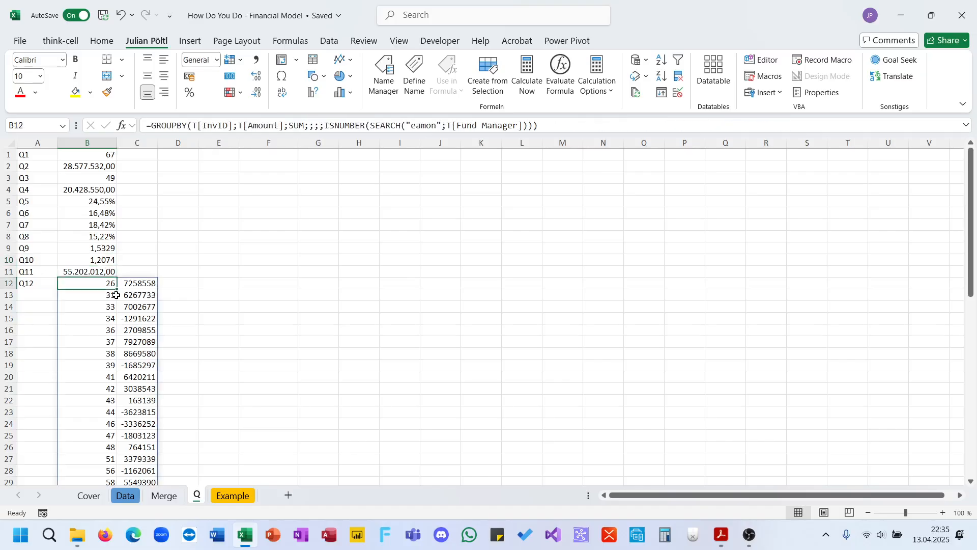
Step: Set the field_headers and total_depth arguments of B12's GROUPBY formula to 0, and check the end of the spilled list
click(527, 125)
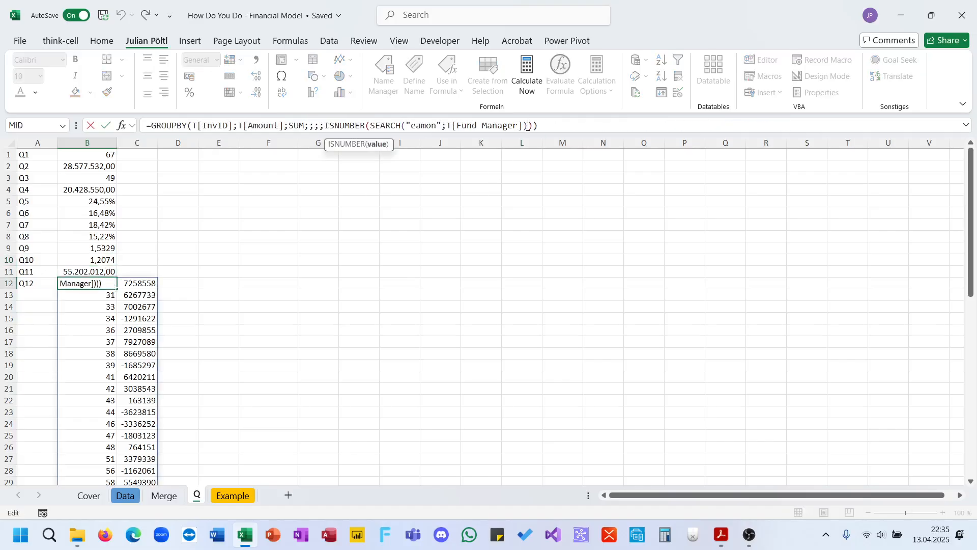
click(318, 125)
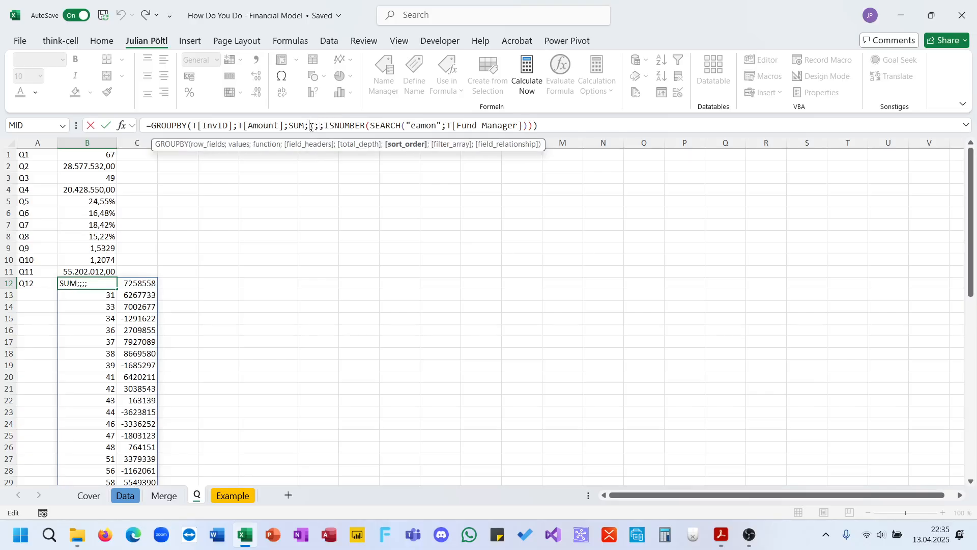
click(312, 126)
text(0)
key(Right)
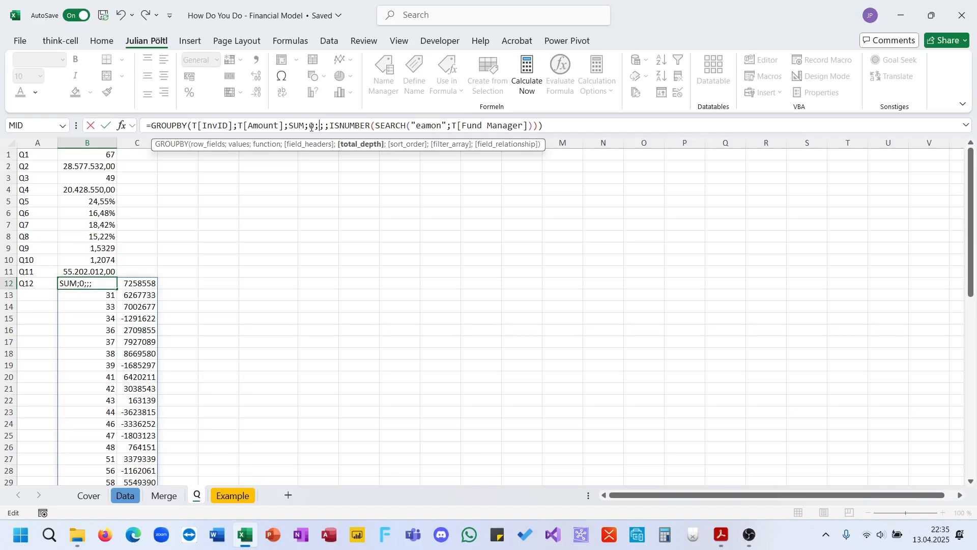
text(0)
key(Return)
key(ctrl+Up)
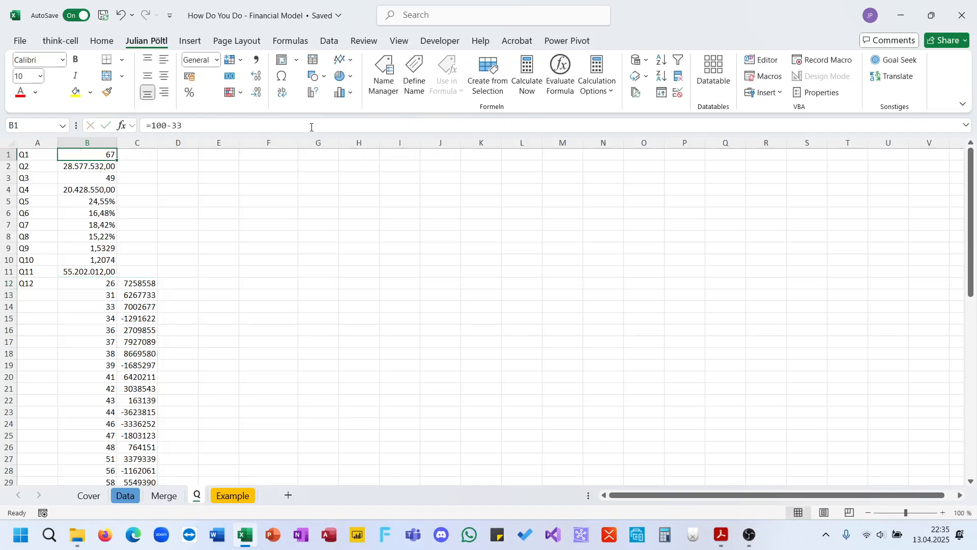
key(ctrl+Down)
key(ctrl+Up)
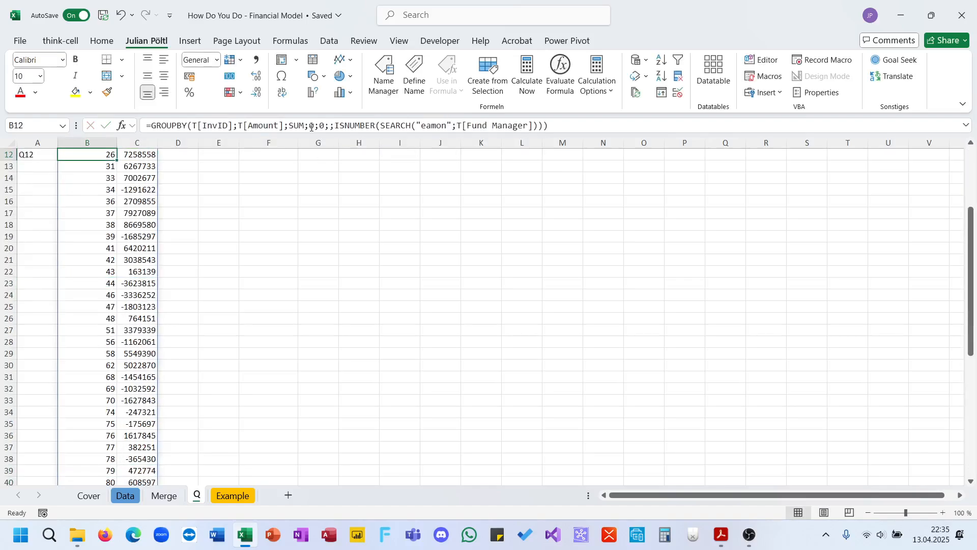
Step: Wrap B12's GROUPBY in LET with the name G, using DROP to remove the first column
scroll(305, 192, up, 4)
click(153, 125)
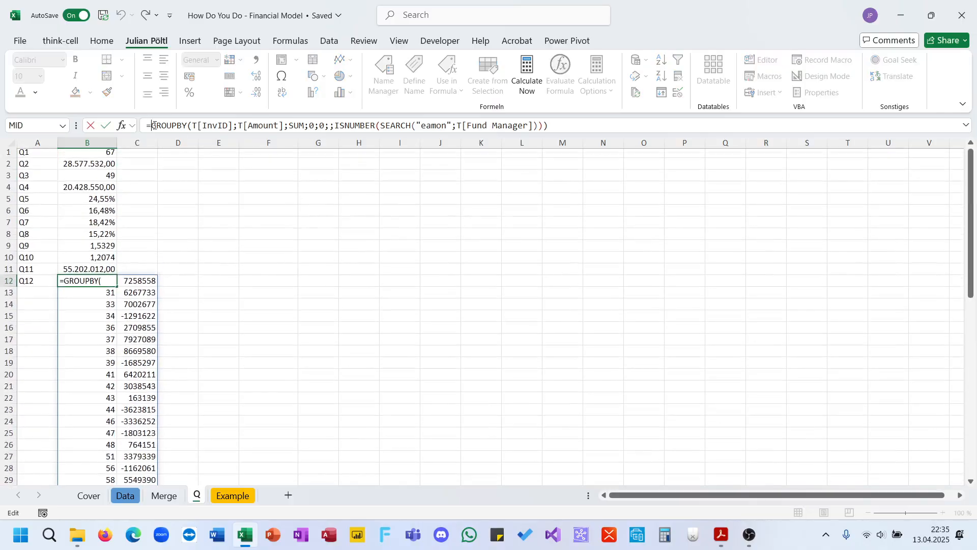
text(Let(G;)
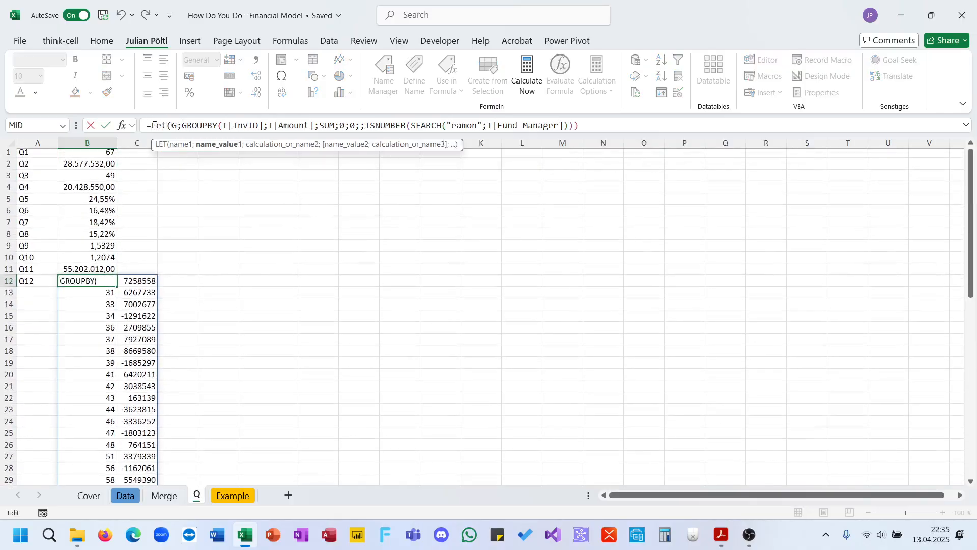
text(DROP()
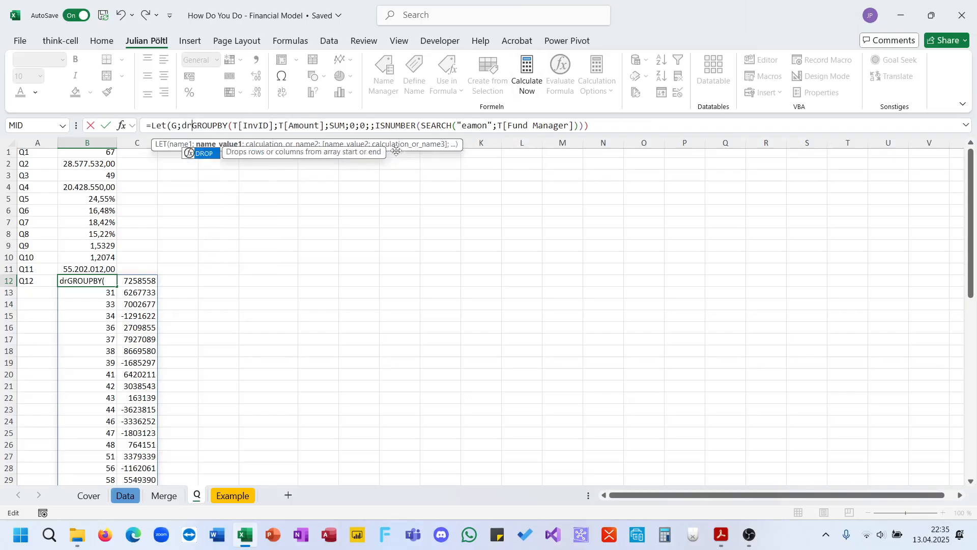
key(End)
text(;;1);)
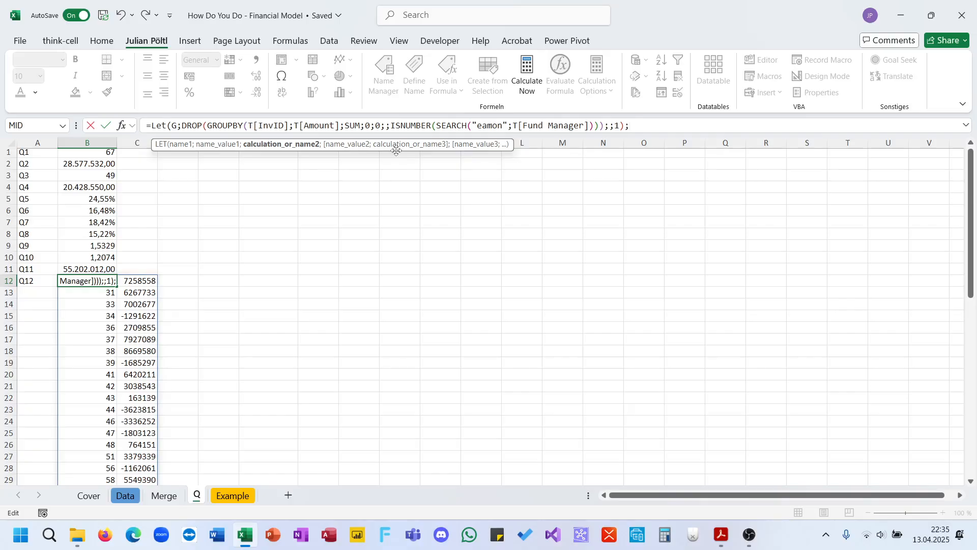
Step: Try to count the positive sums with COUNTIF(G;G>0) as the final calculation of B12's LET formula
text(coun)
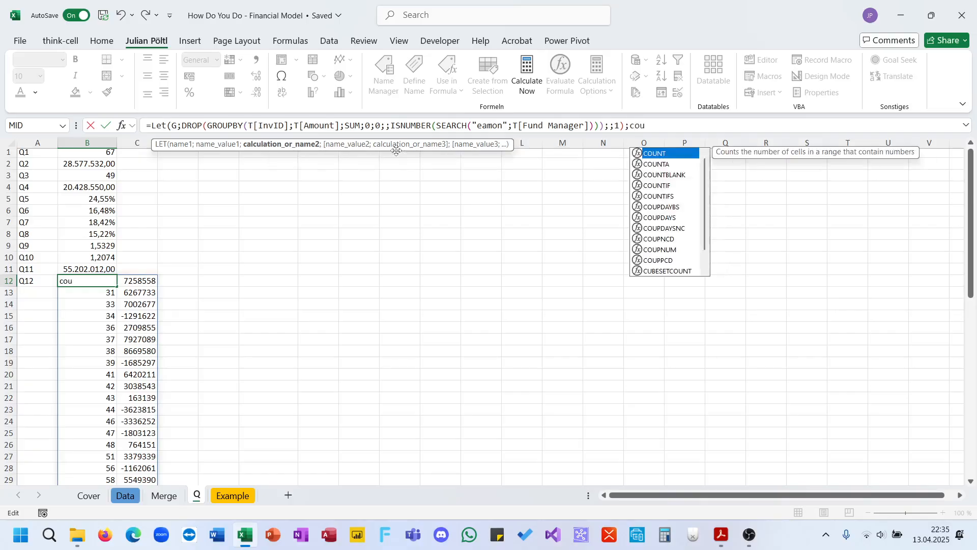
key(Down)
key(Down)
key(Down)
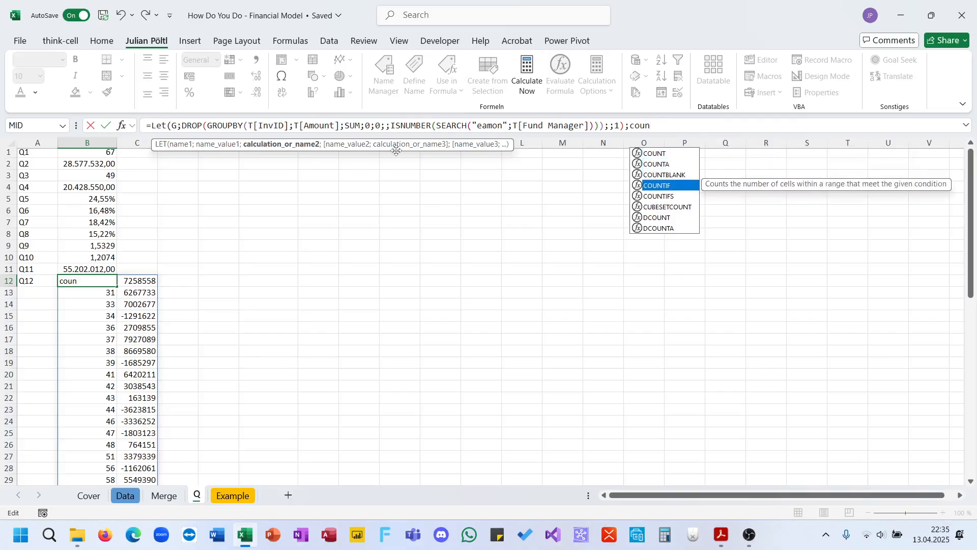
key(Tab)
text(G;)
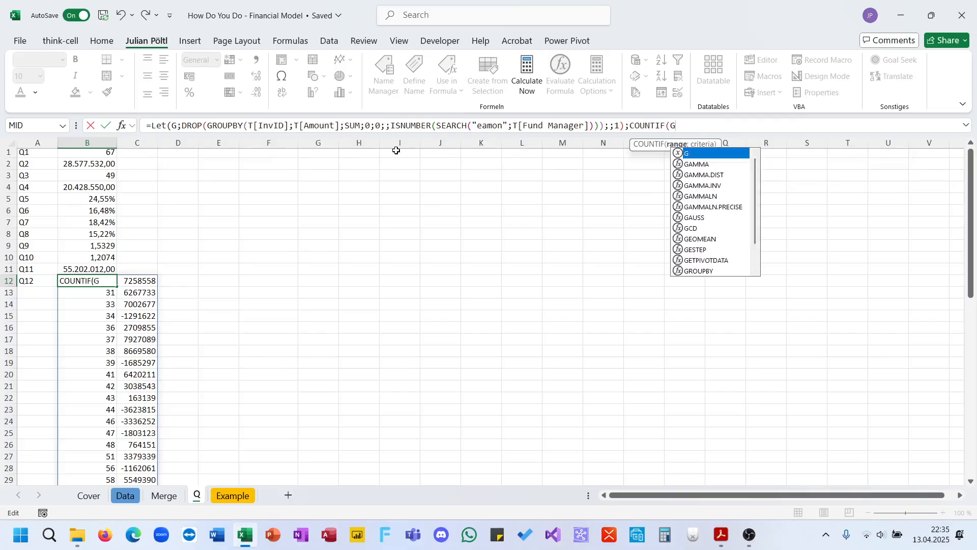
text(G)
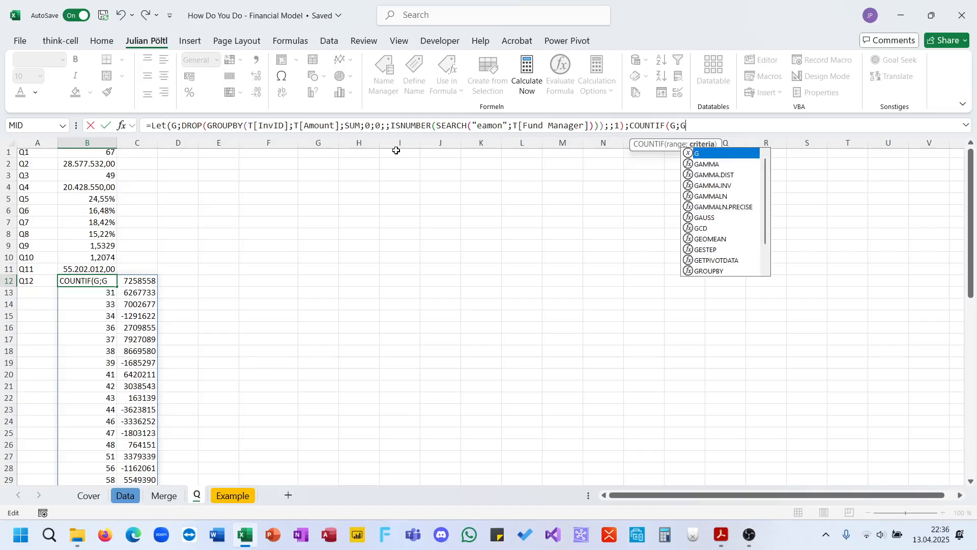
text(>0)))
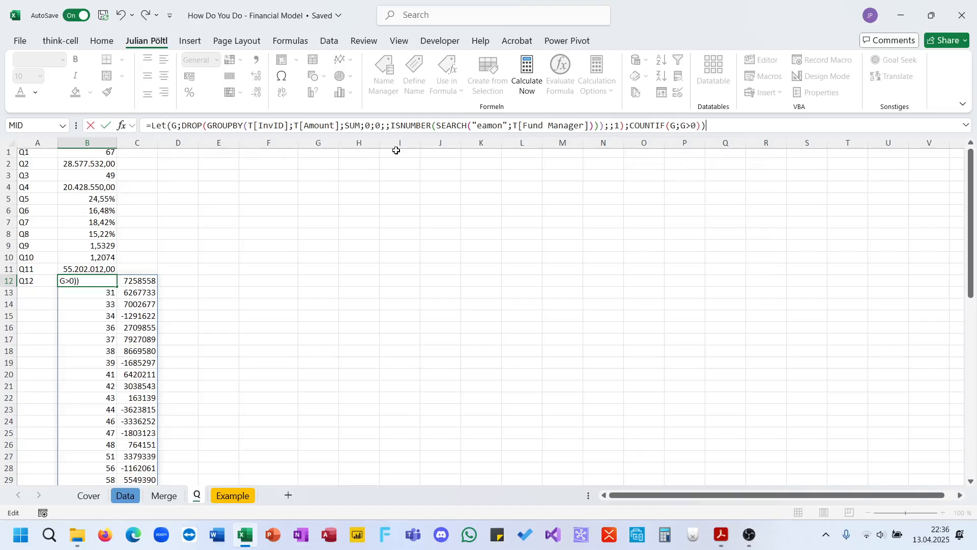
key(Return)
key(Up)
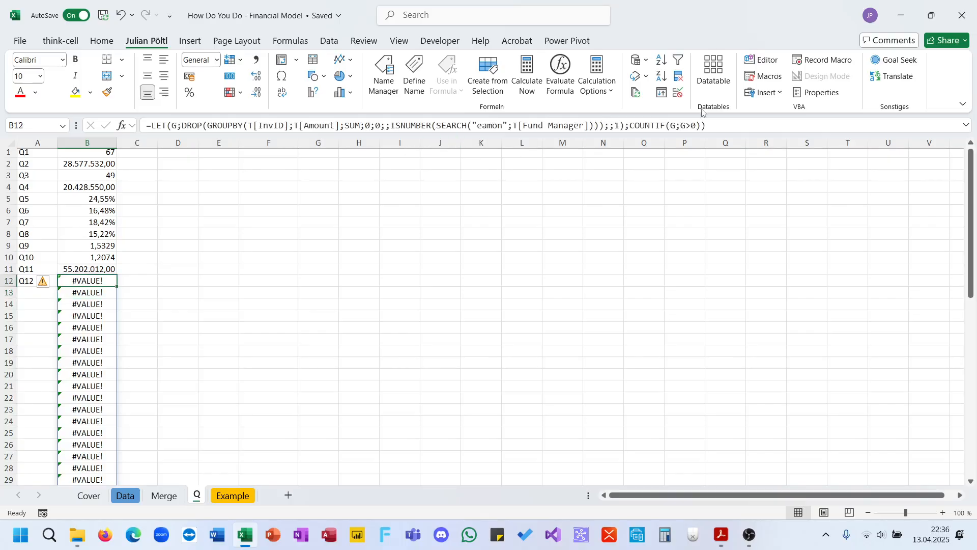
Step: Replace the COUNTIF part of B12's formula with ROWS(FILTER(G;G>0)), and compare the result with question 12's options in Acrobat
drag(709, 126, 631, 129)
text(ro)
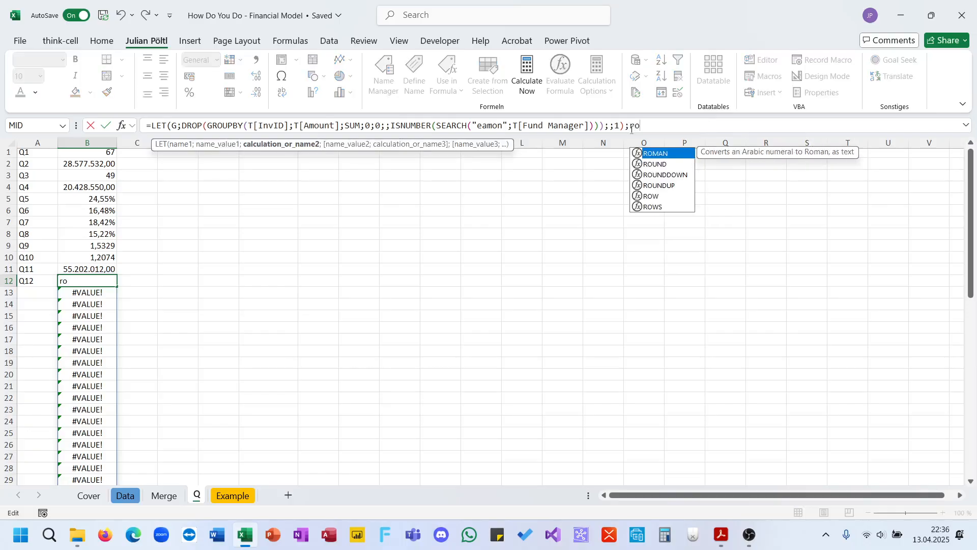
key(Down)
key(Down)
key(Down)
key(Down)
key(Down)
key(Tab)
text(fi)
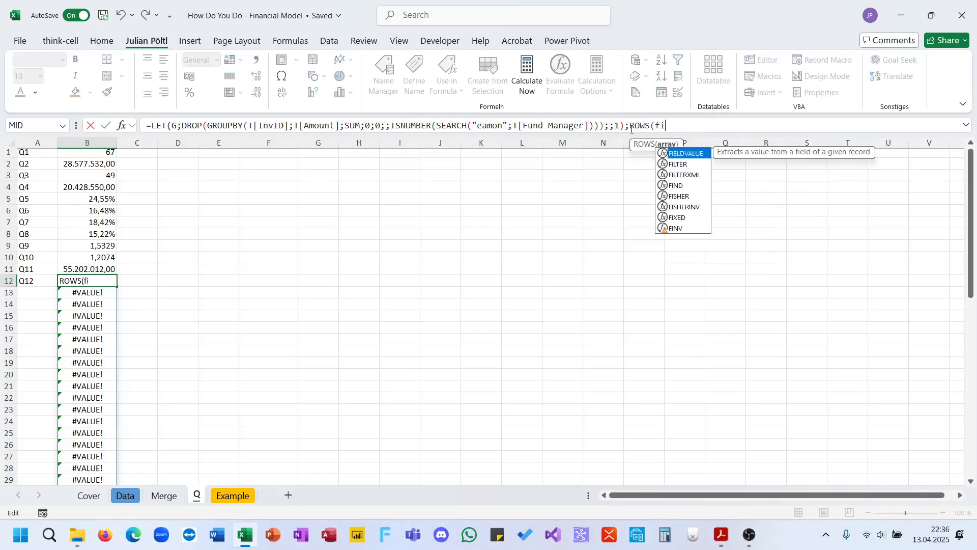
key(Tab)
text(G;G)
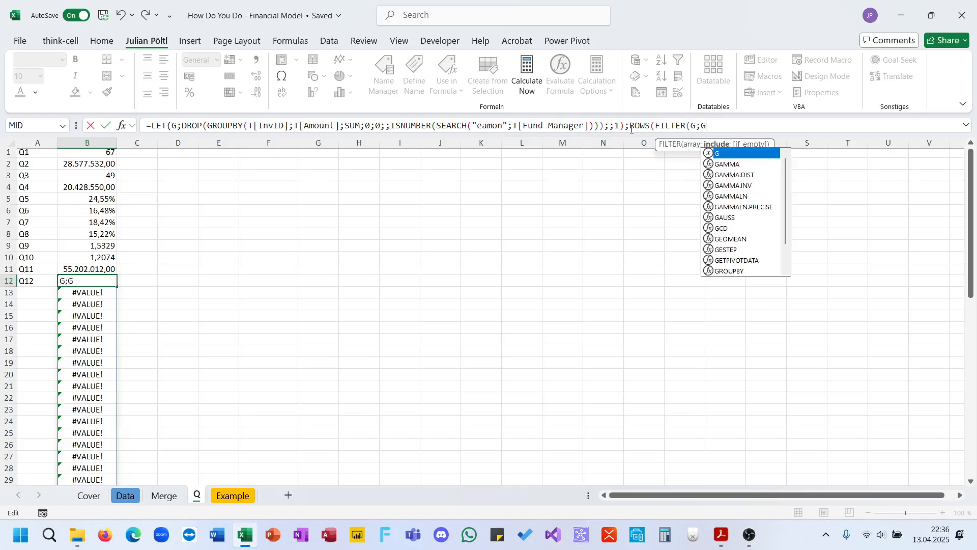
text(>0))))
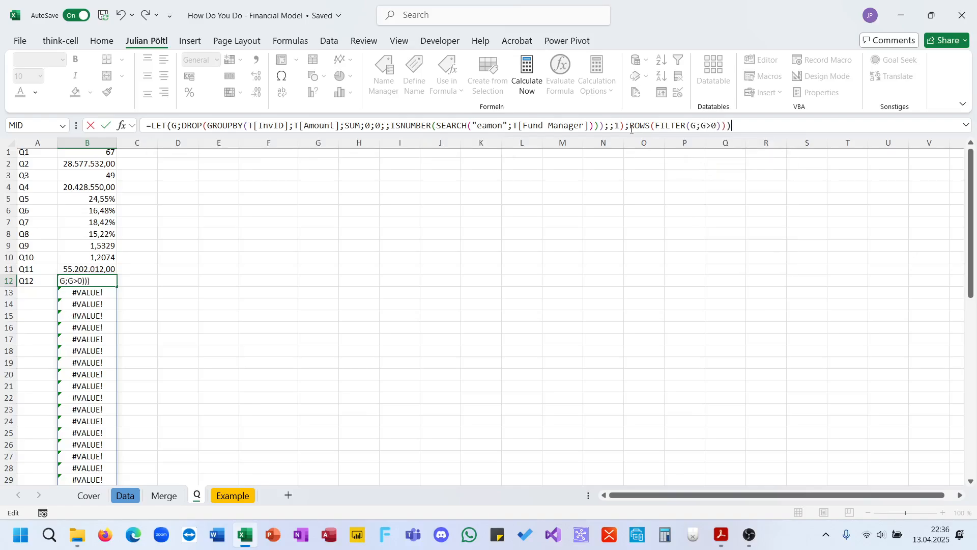
key(Return)
key(Up)
click(720, 535)
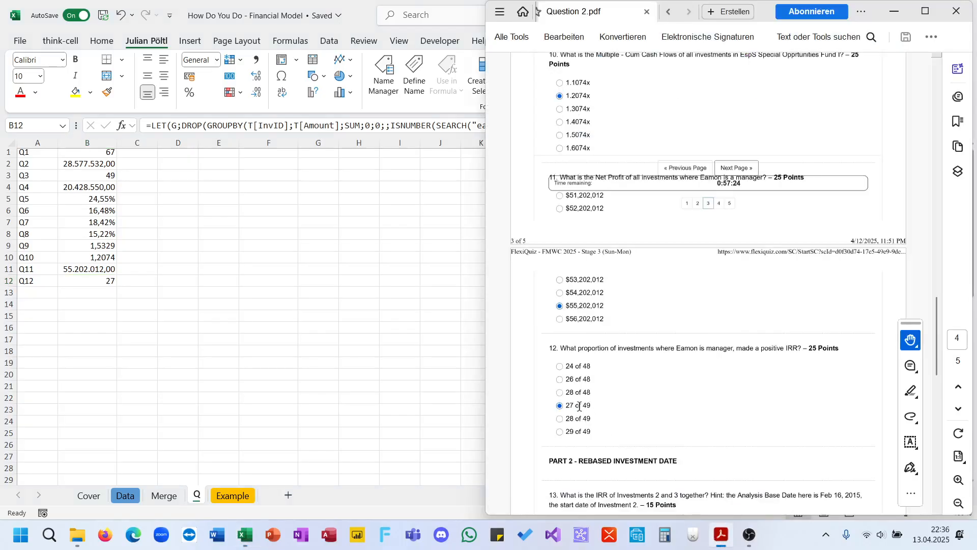
Step: Append &"/"&ROWS(G) to the final calculation of B12's LET formula so it shows positive investments against all investments
click(145, 296)
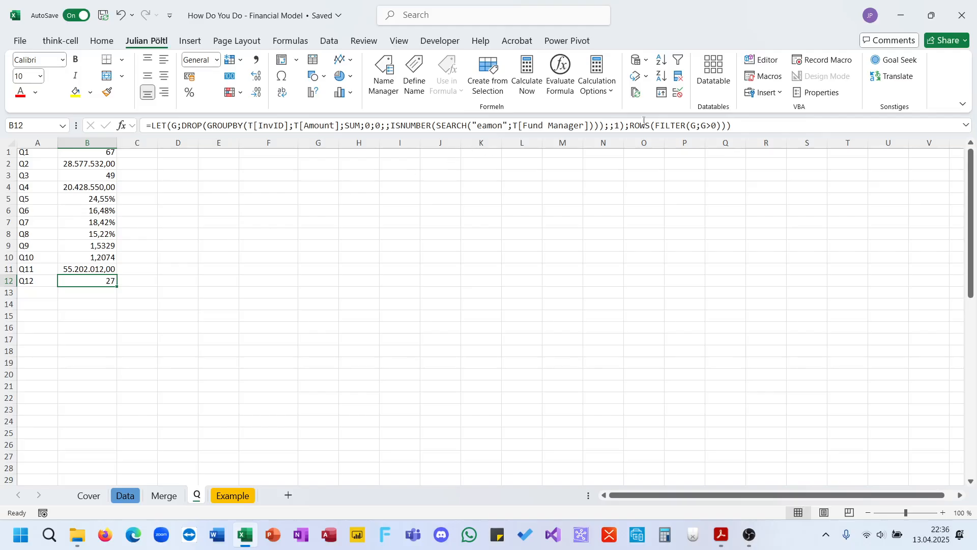
drag(754, 128, 632, 127)
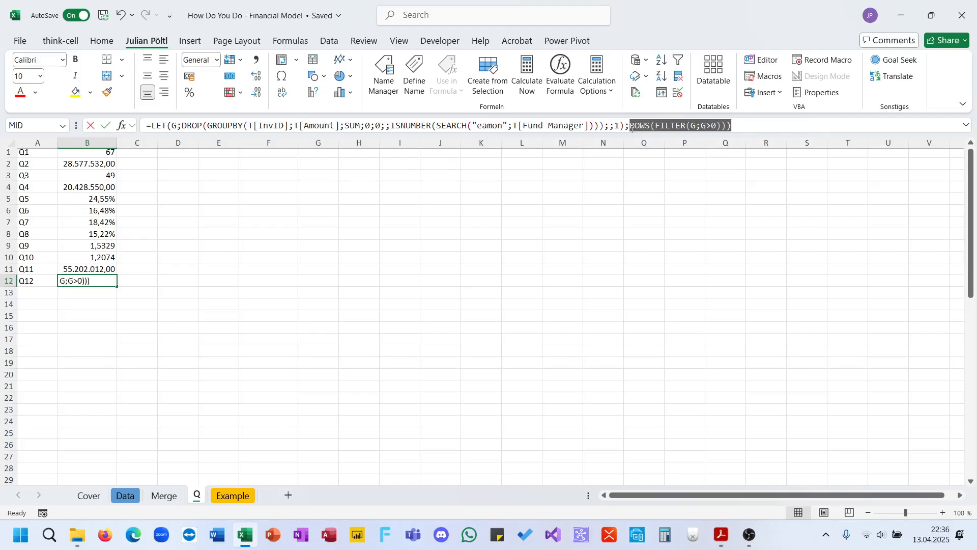
click(751, 125)
key(BackSpace)
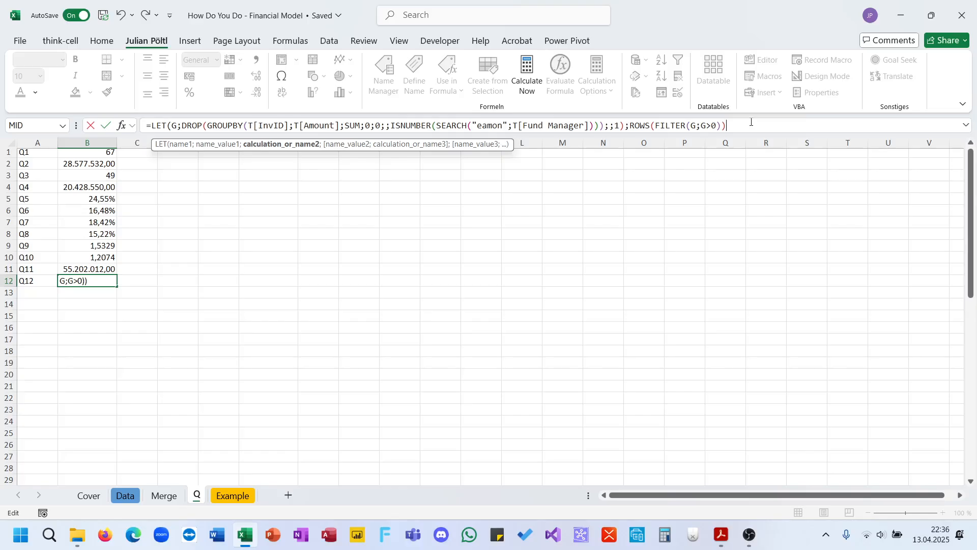
text(/)
key(BackSpace)
text(&"/"&ROw)
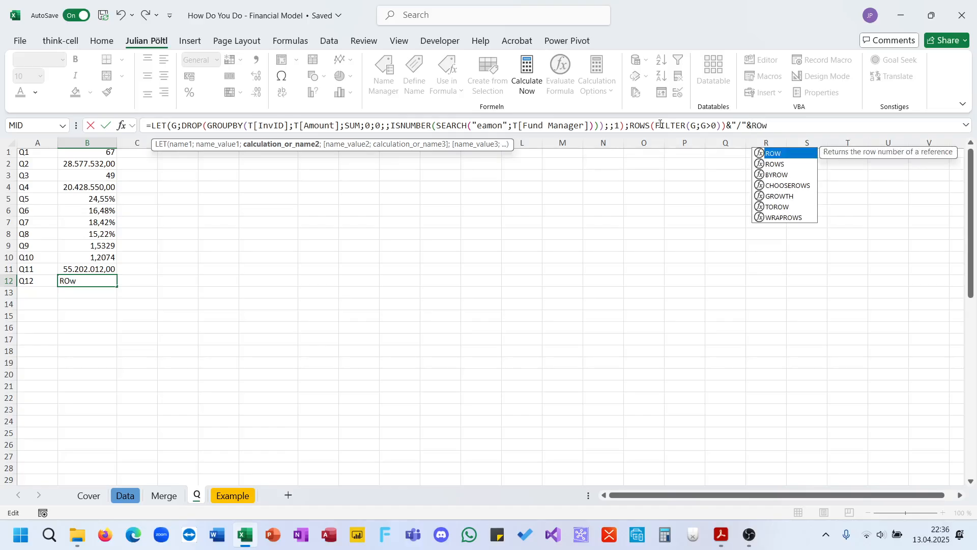
key(Down)
key(Tab)
text(G)))
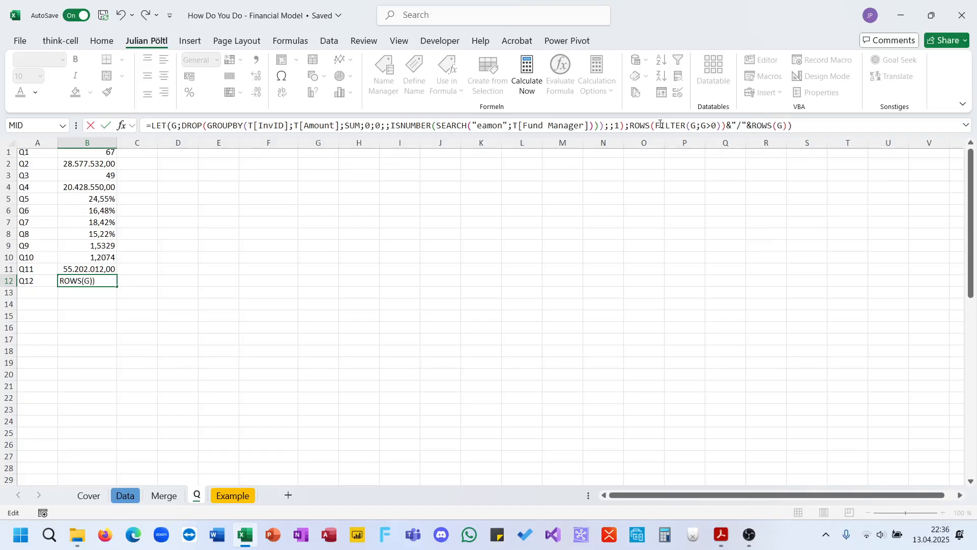
key(ctrl+Return)
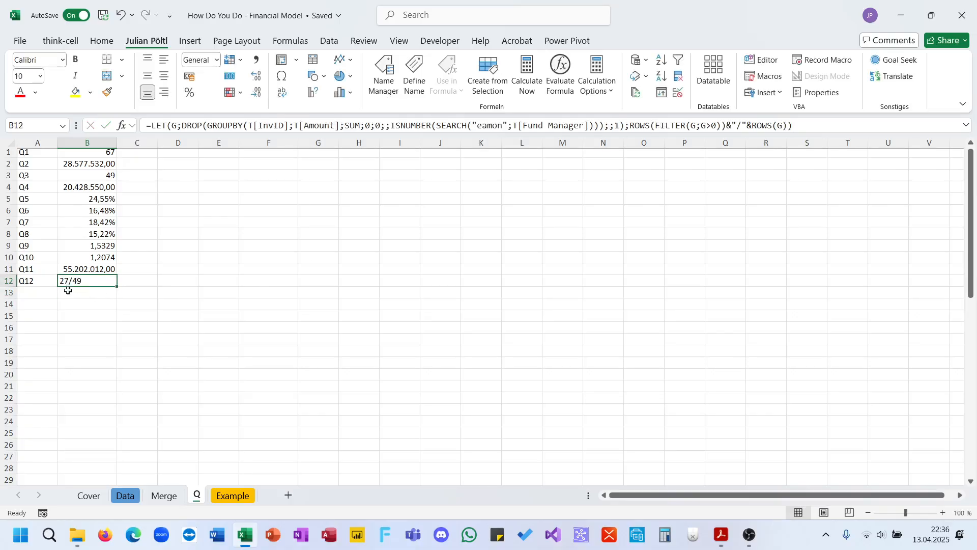
Step: Label cell A13 as Q13
click(30, 290)
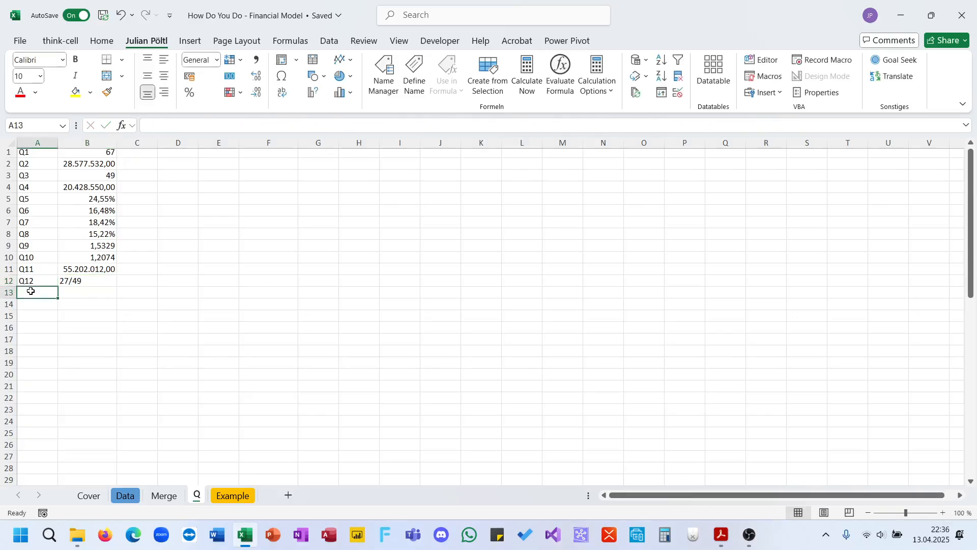
text(Q13)
key(Return)
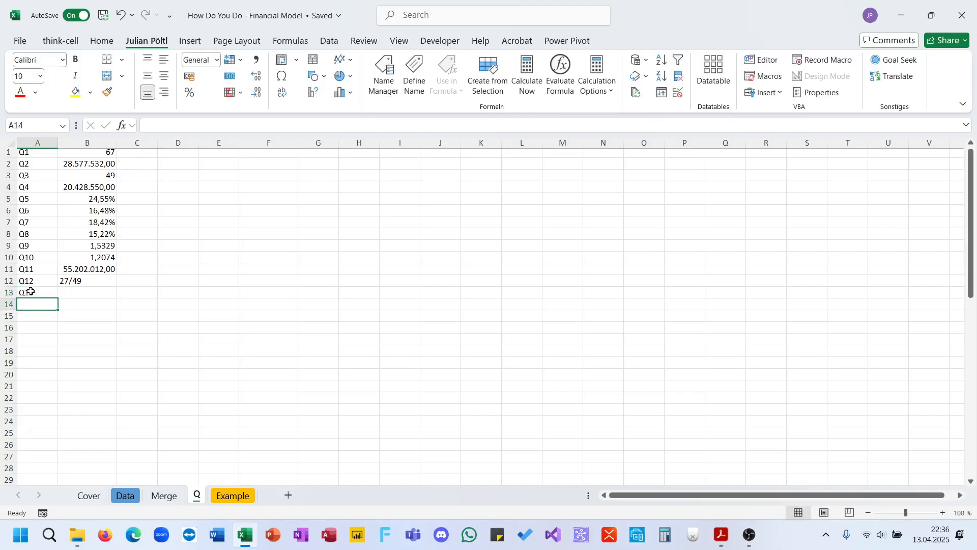
Step: Review the field_headers and total_depth arguments of B12's GROUPBY, re-entering 0 for total_depth
key(Up)
key(Right)
key(Up)
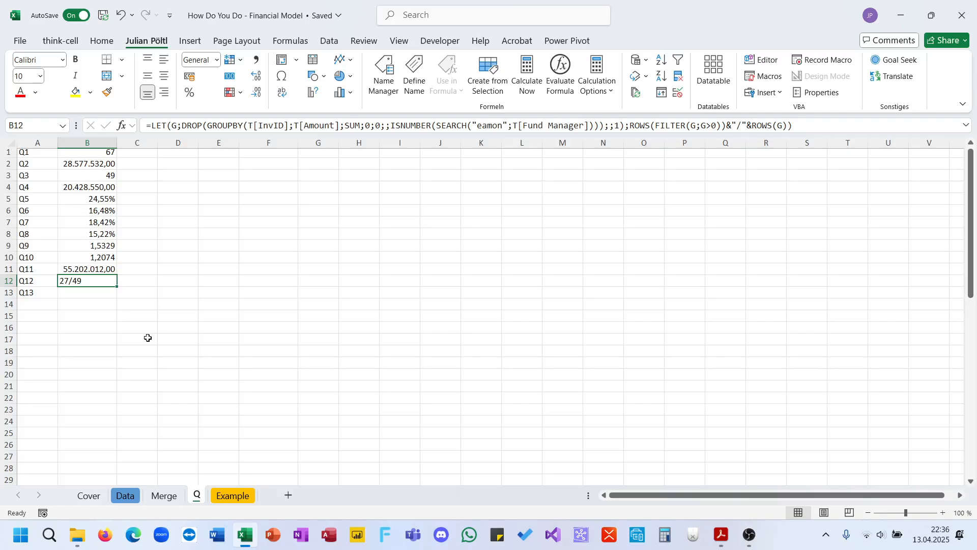
click(368, 126)
click(378, 125)
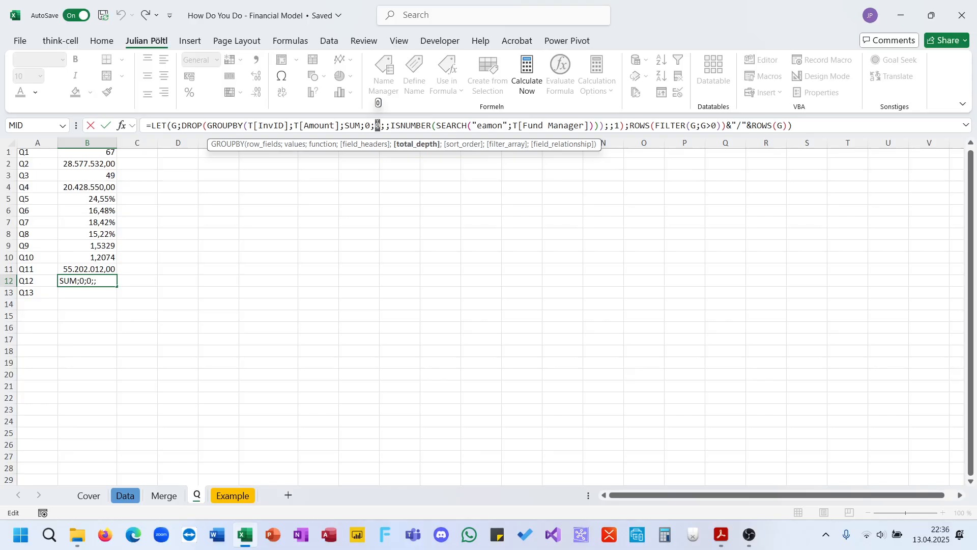
text(0)
key(ctrl+Return)
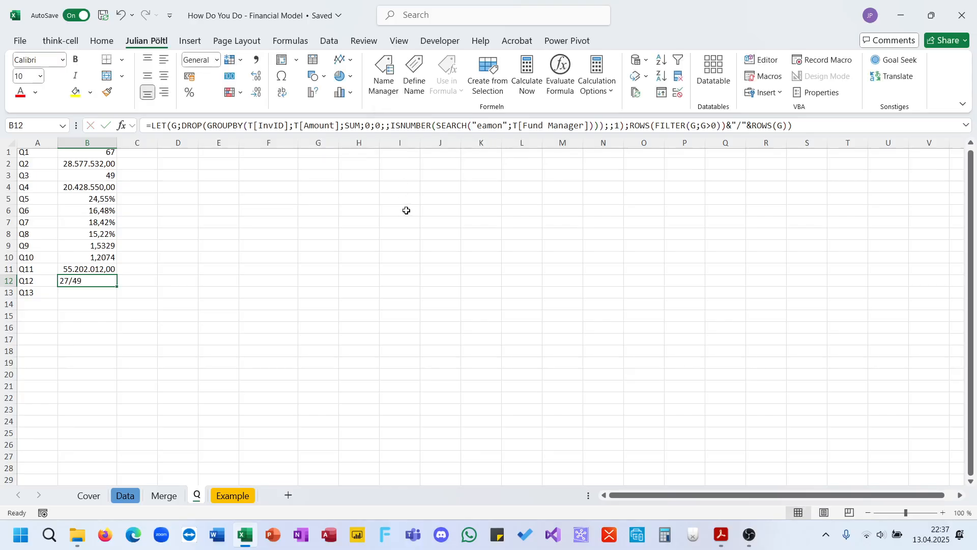
click(122, 280)
text(18)
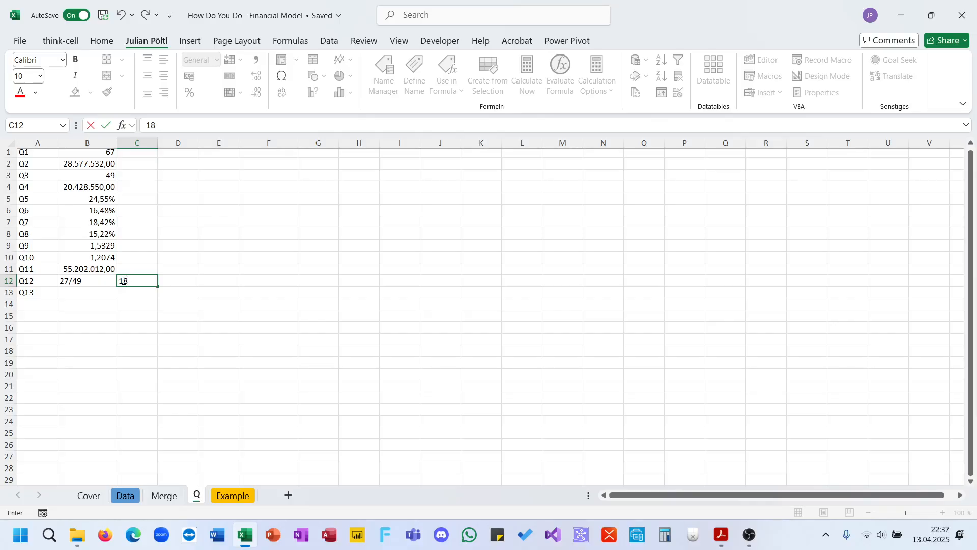
key(Escape)
click(96, 279)
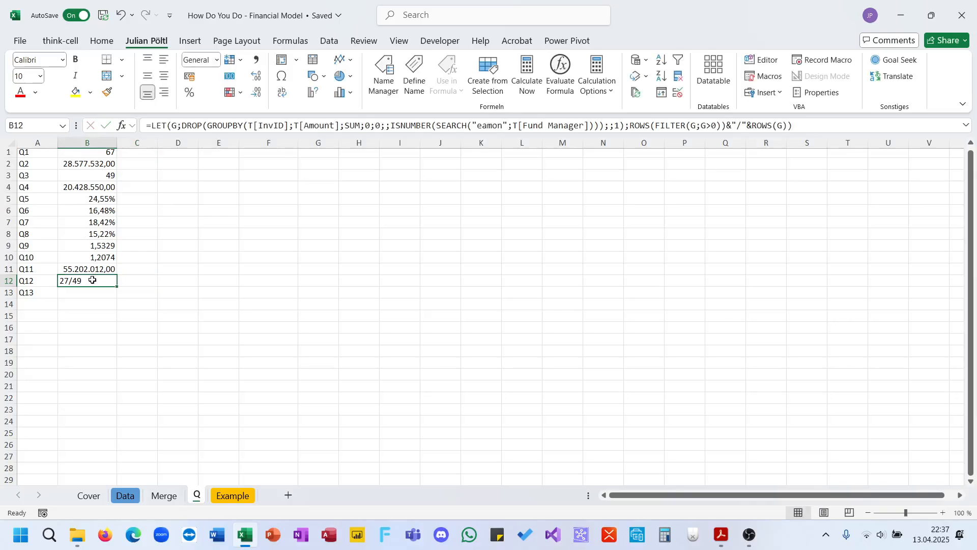
double_click(93, 280)
key(Escape)
Step: Read question 13 in the PDF in Acrobat, then examine the Rebased Dates sample calculations on Excel's Example sheet
click(80, 289)
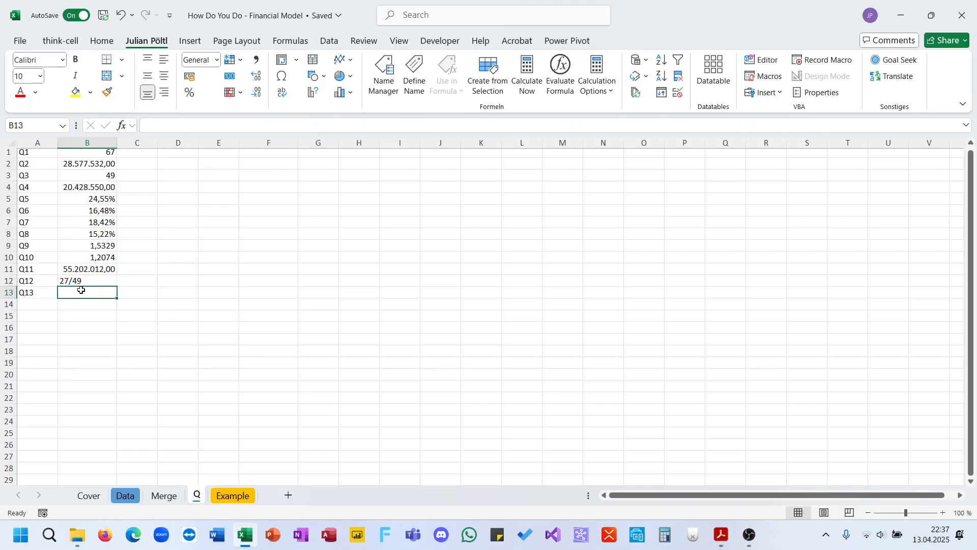
click(724, 535)
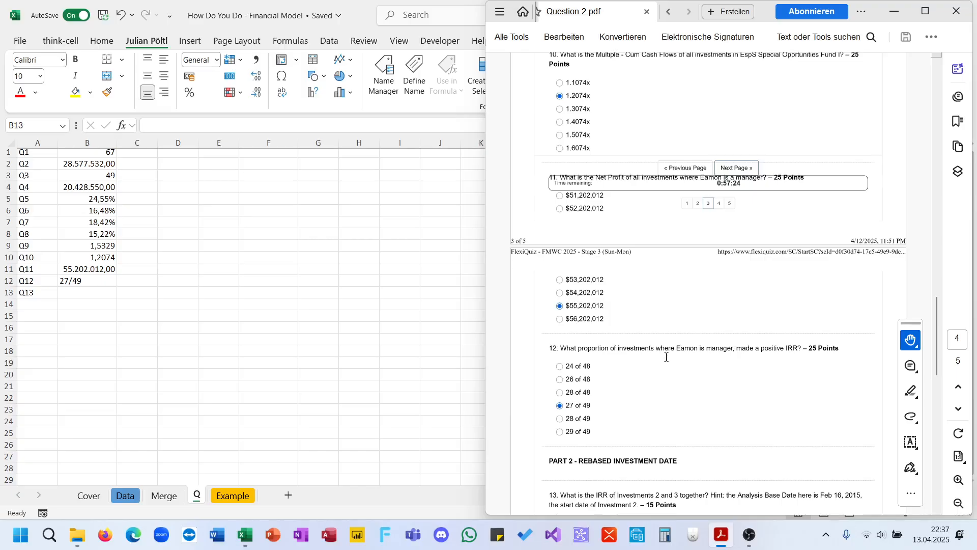
scroll(667, 355, down, 3)
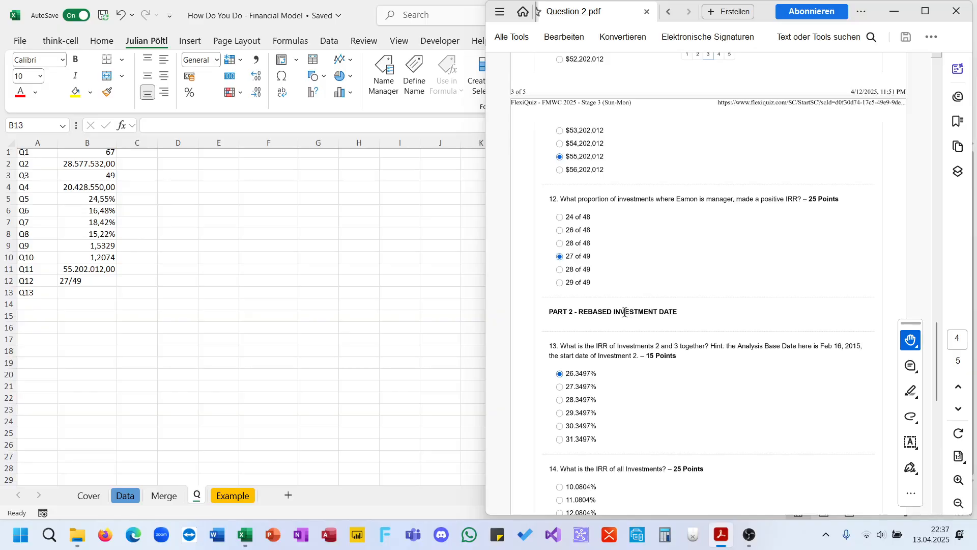
click(469, 349)
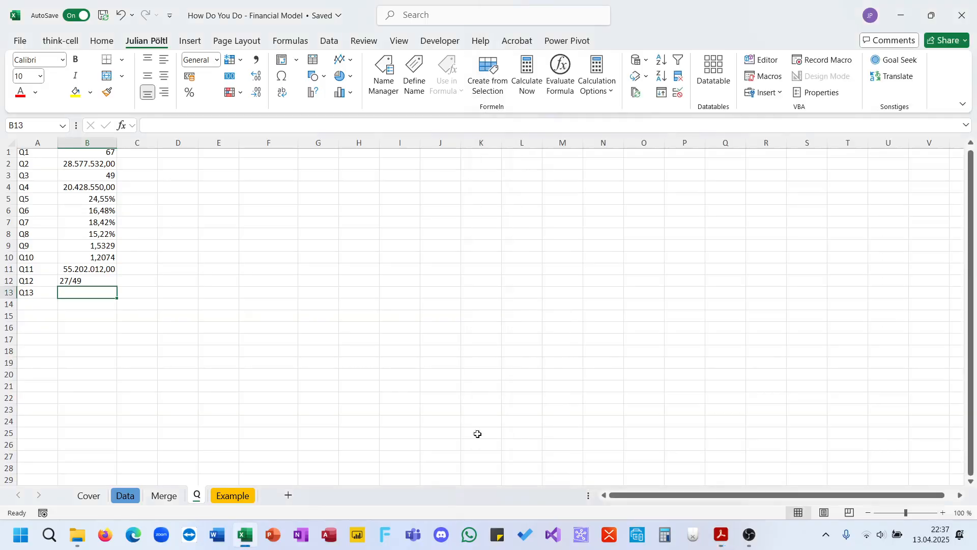
click(237, 500)
scroll(329, 384, up, 1)
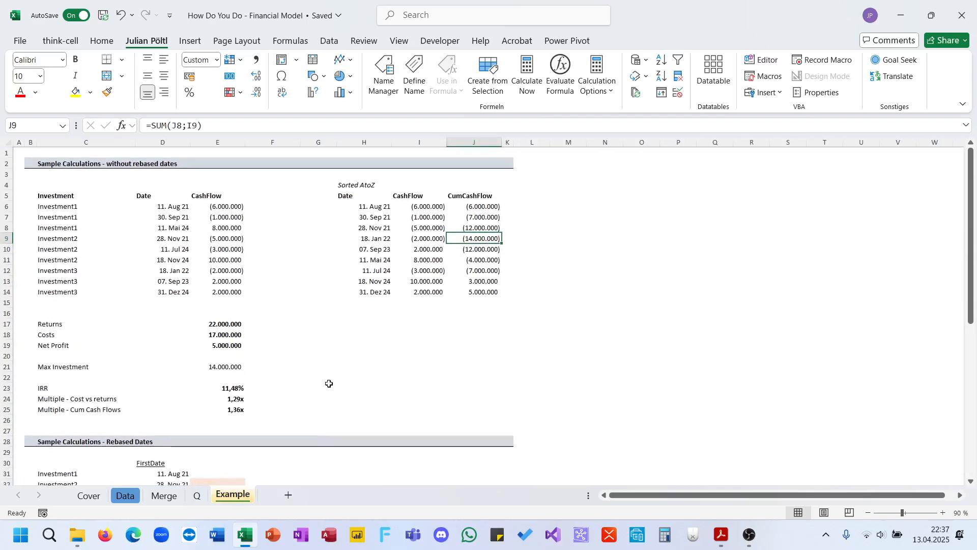
scroll(330, 384, down, 6)
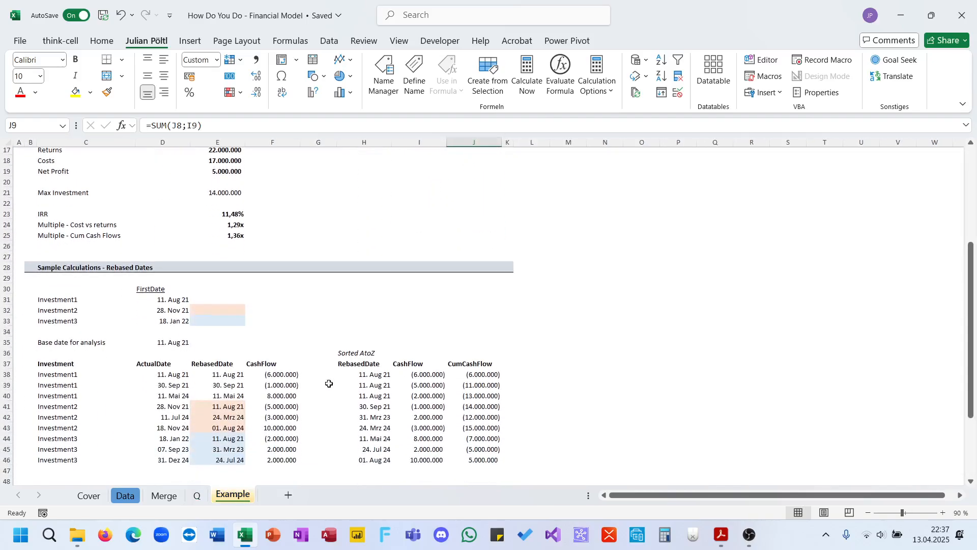
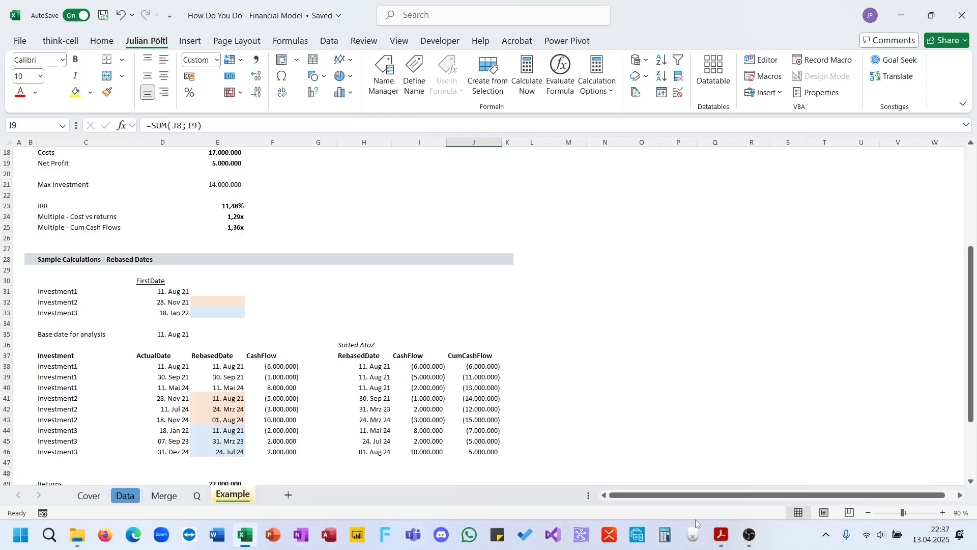
Step: Skim questions 14 to 16 in the Acrobat PDF, then compare question 13 with the Example sheet's rebased-date calculations
click(721, 534)
scroll(712, 388, down, 10)
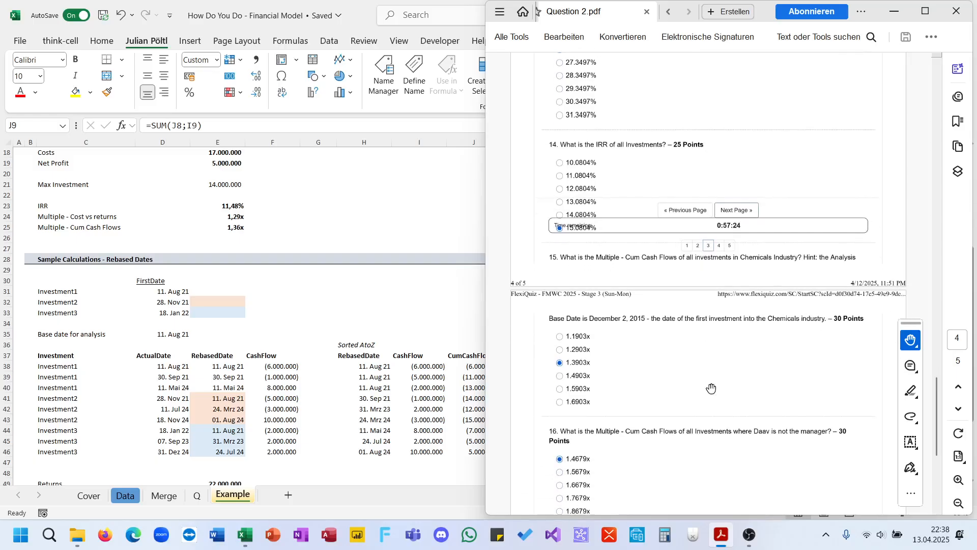
scroll(712, 389, up, 8)
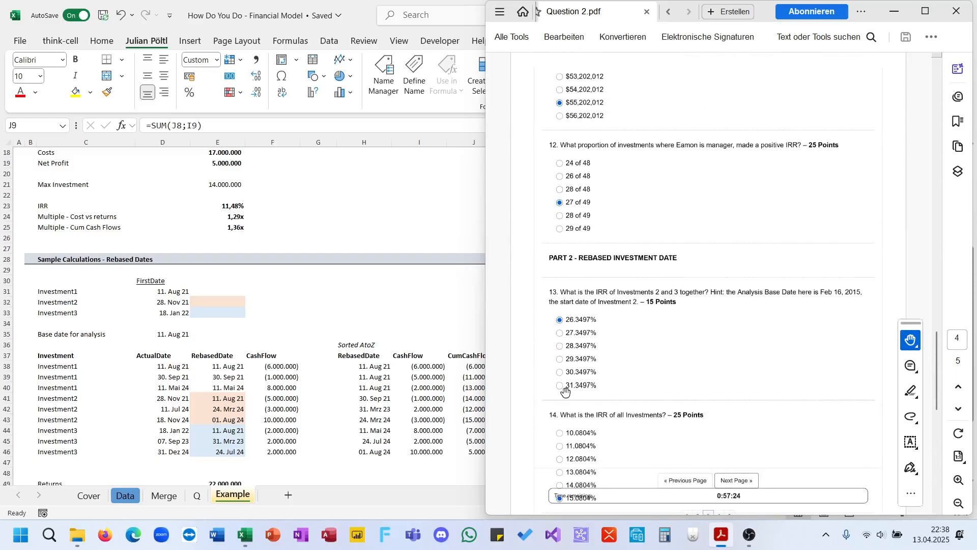
click(303, 427)
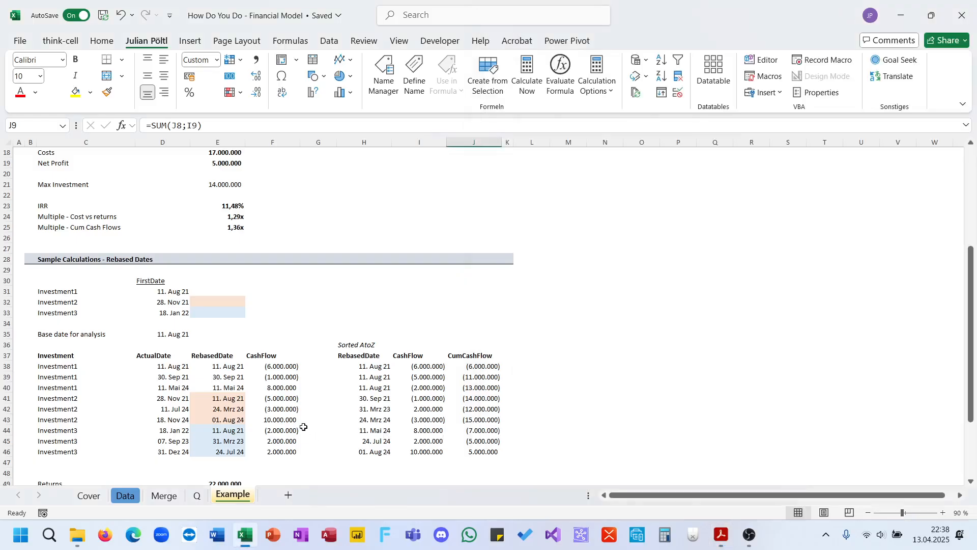
click(721, 535)
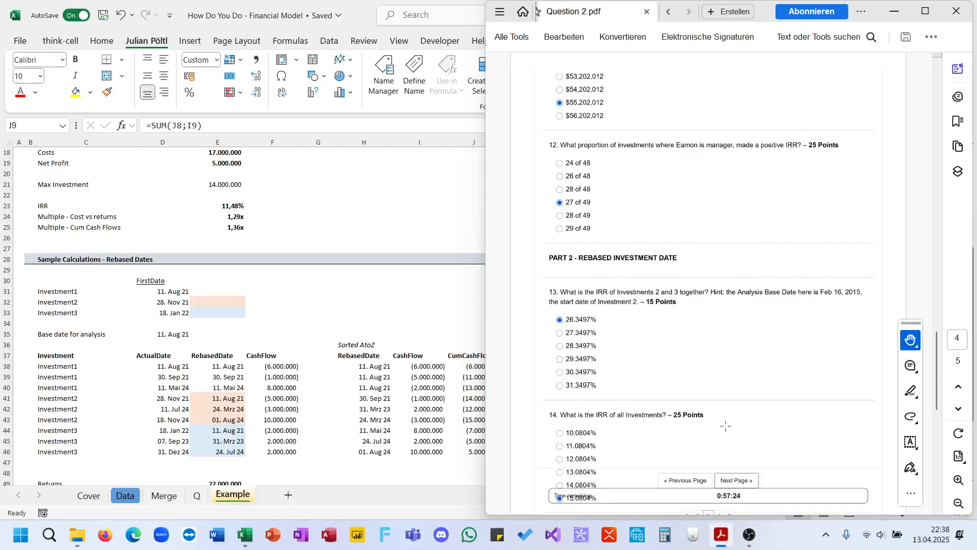
click(366, 451)
Step: Begin a FILTER formula in C16 of the Q sheet with t[Date]:t[Amount] as its array
click(197, 496)
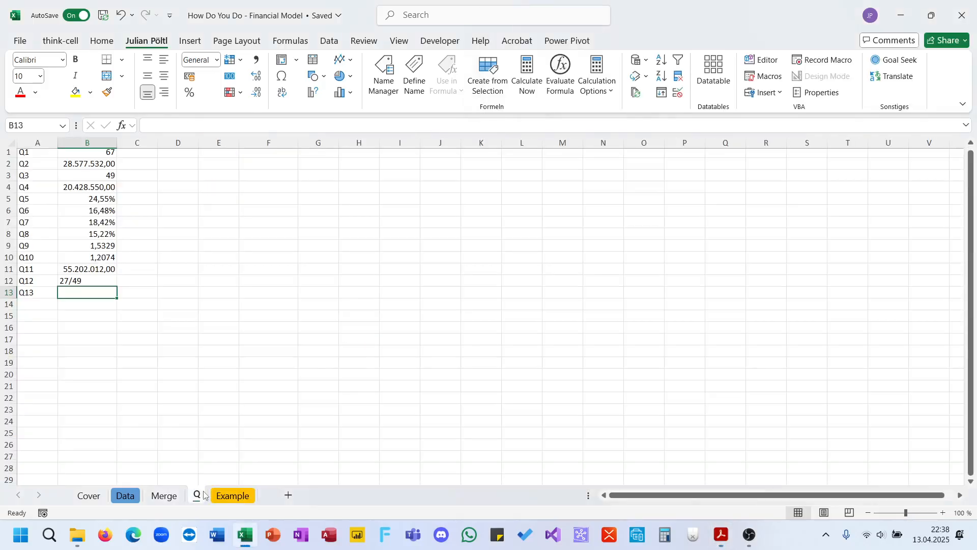
click(153, 328)
text(=fil)
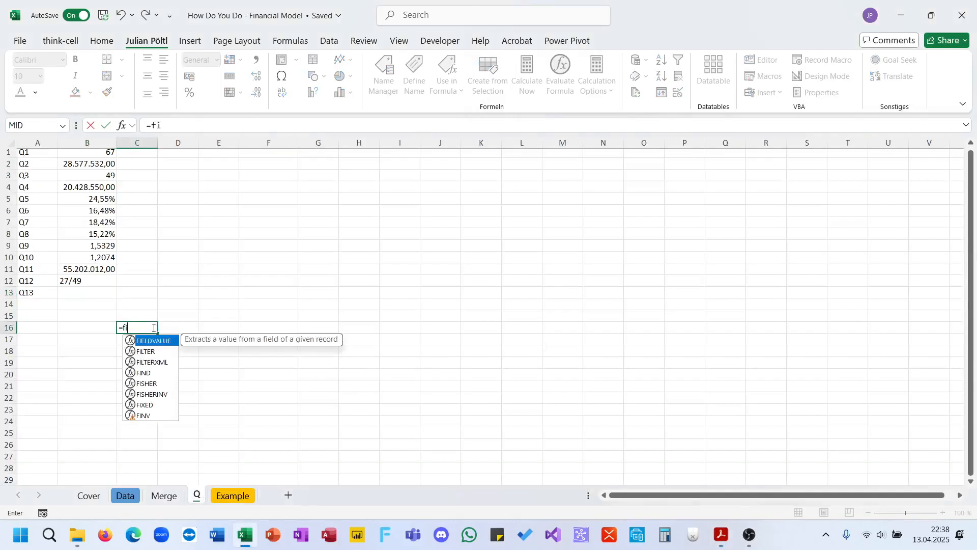
key(Tab)
text([)
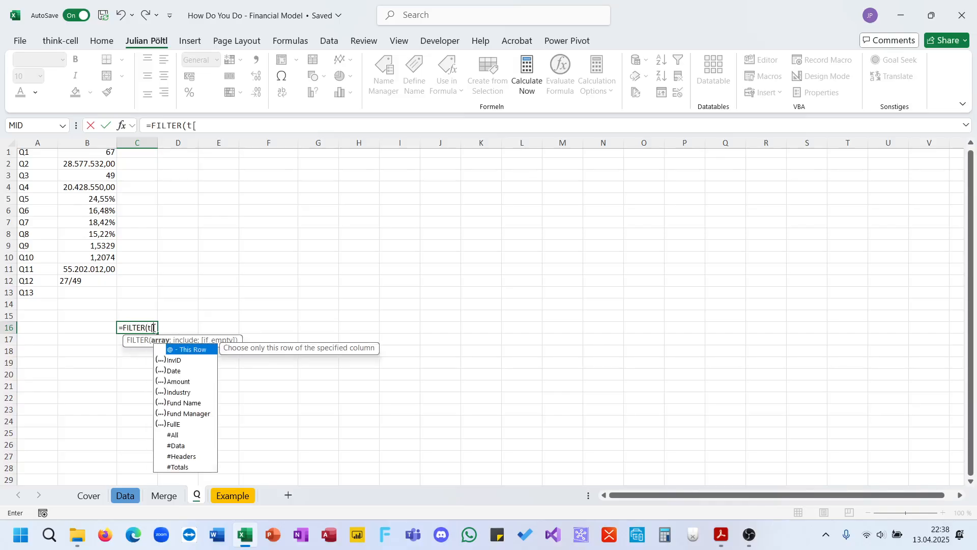
key(Down)
key(Down)
key(Tab)
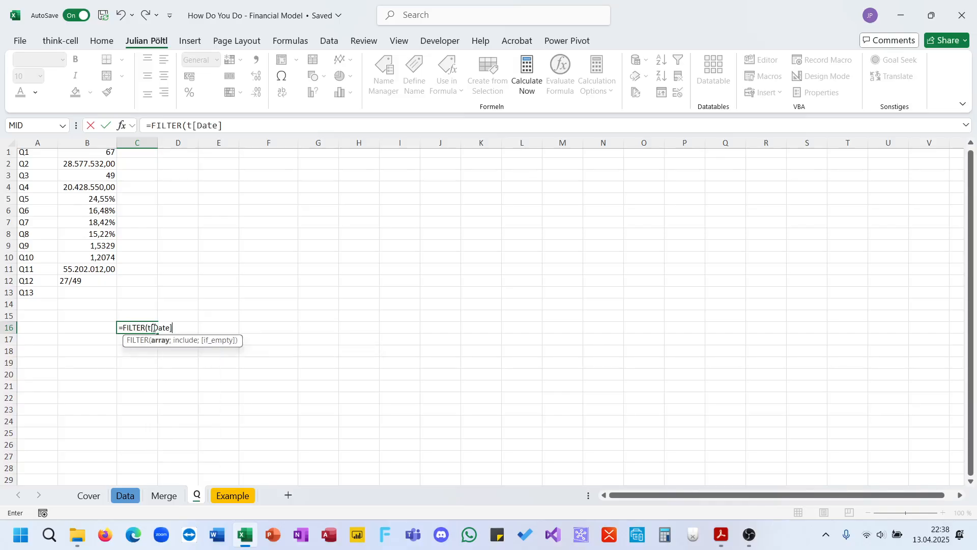
text(]:t[)
key(Down)
key(Down)
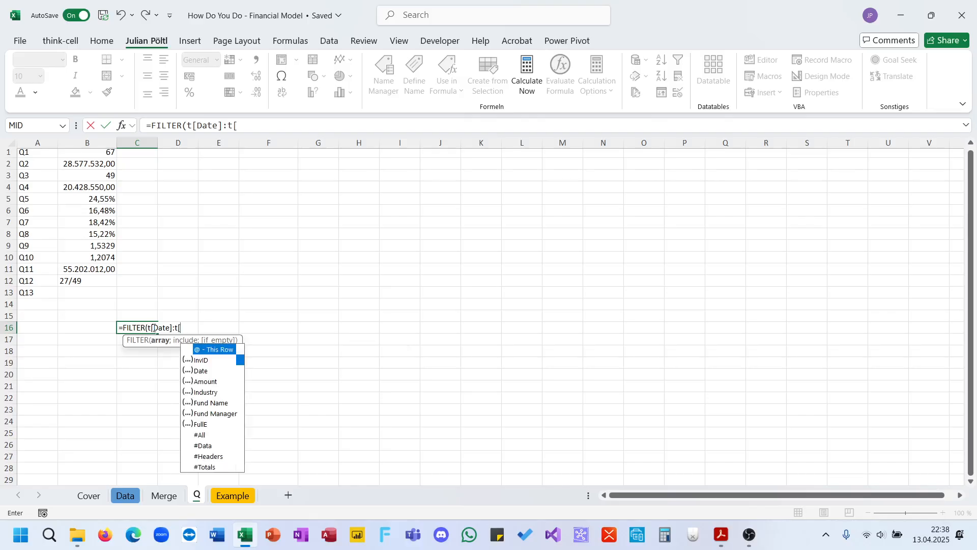
key(Tab)
text(];)
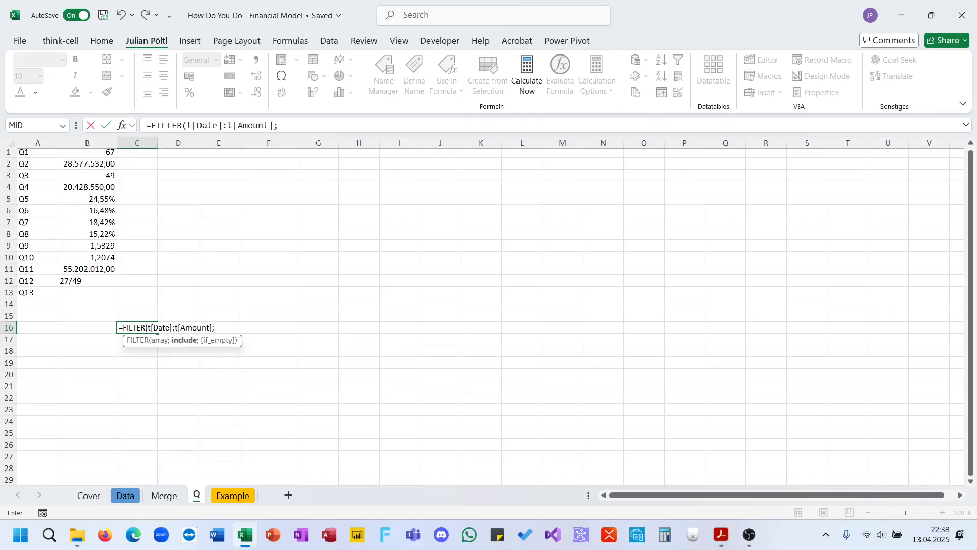
Step: Complete the FILTER in C16 with the include condition OR(t[InvID]=2;t[InvID]=3)
text(t)
key(BackSpace)
text(or)
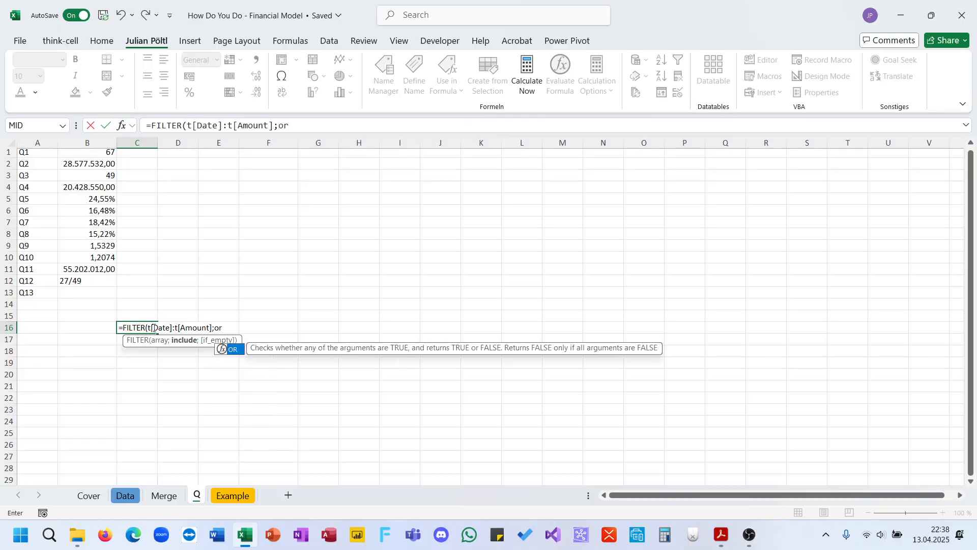
text(()
text(t[)
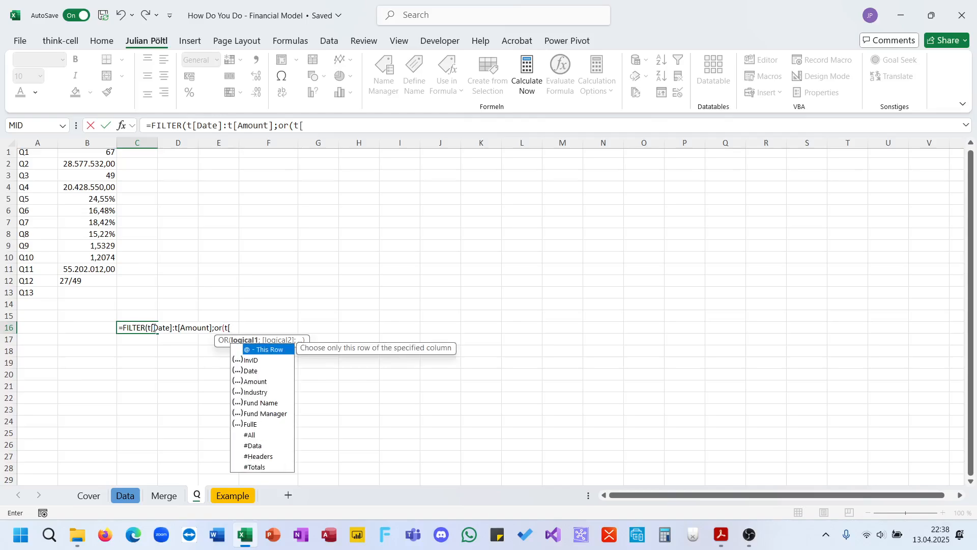
text(InvID]=)
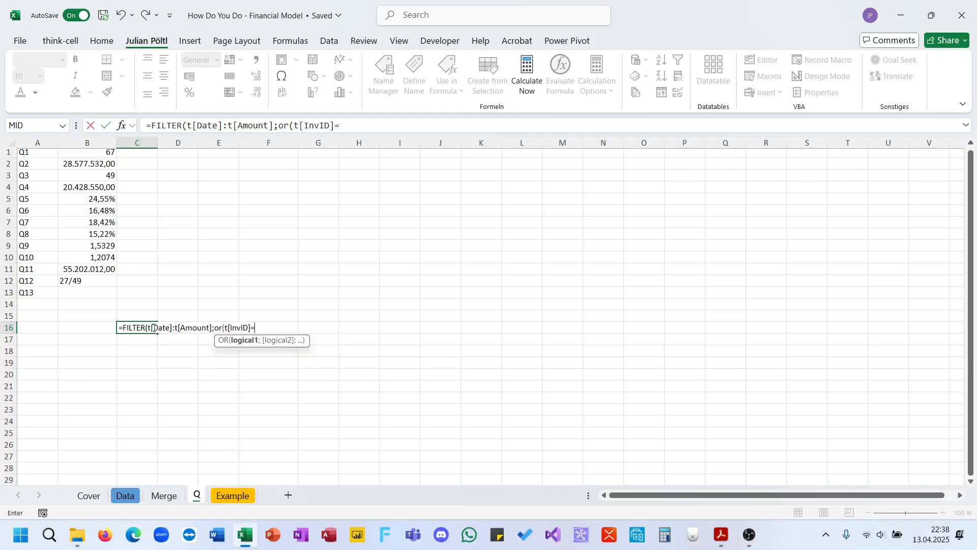
text(2;)
text(t[InvID)
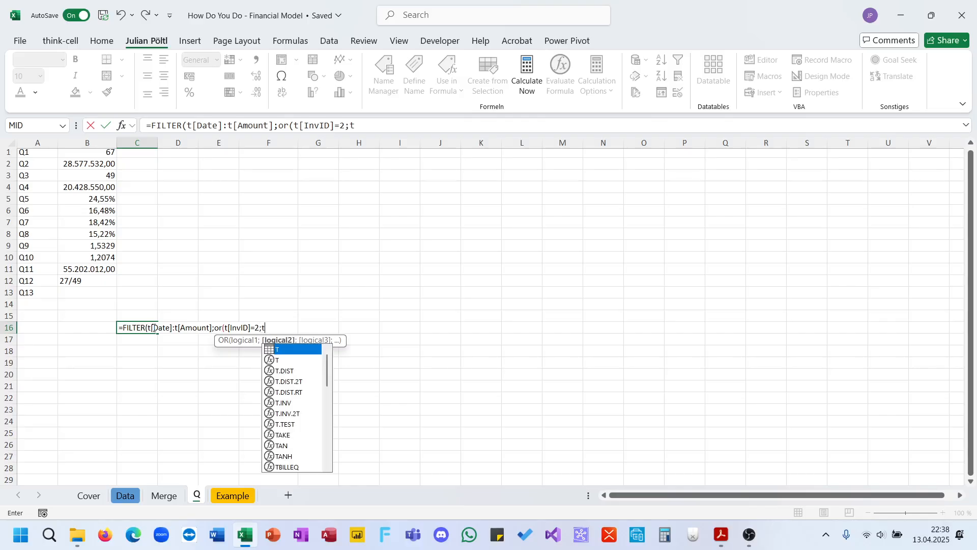
text(])
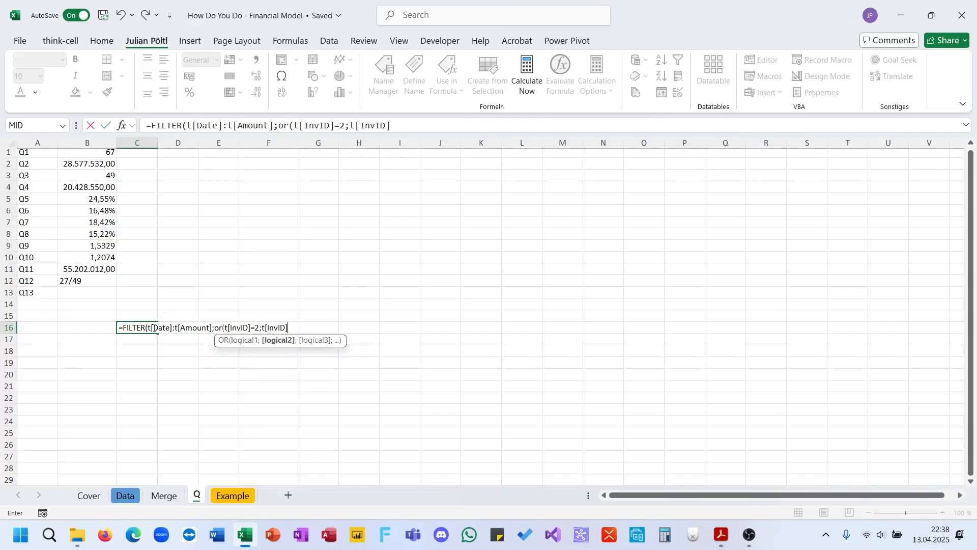
text(=3)))
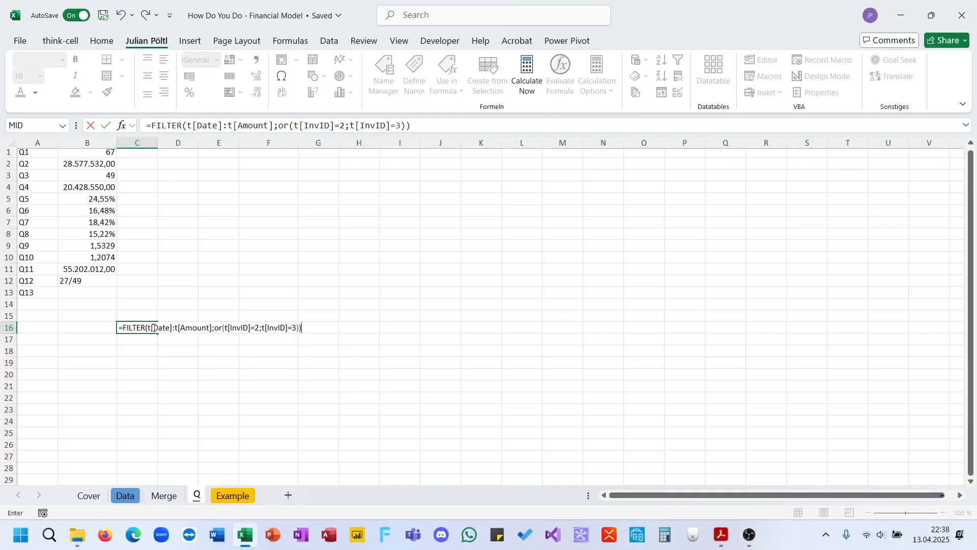
key(Return)
Step: Replace the OR condition in C16's FILTER with the added conditions (T[InvID]=2)+(T[InvID]=3)
click(153, 328)
click(342, 125)
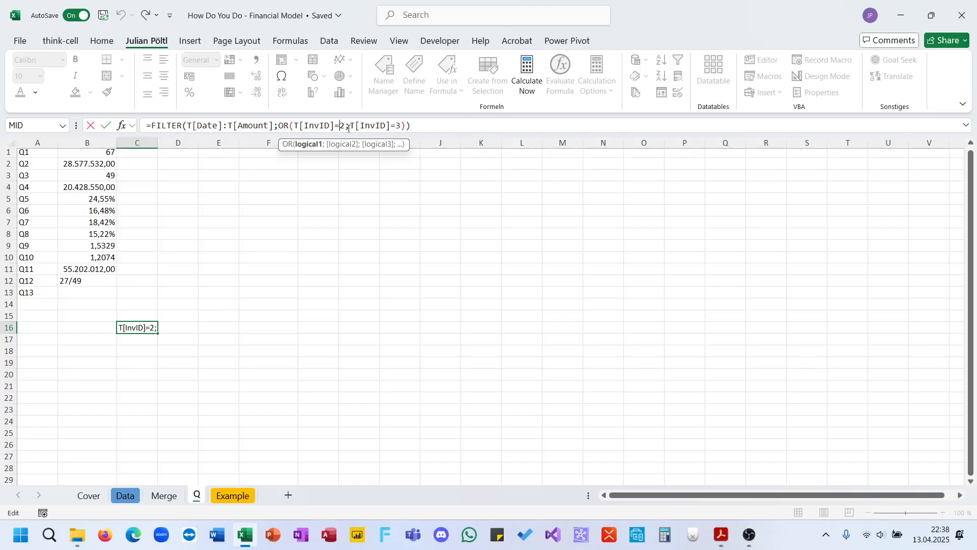
double_click(287, 125)
key(BackSpace)
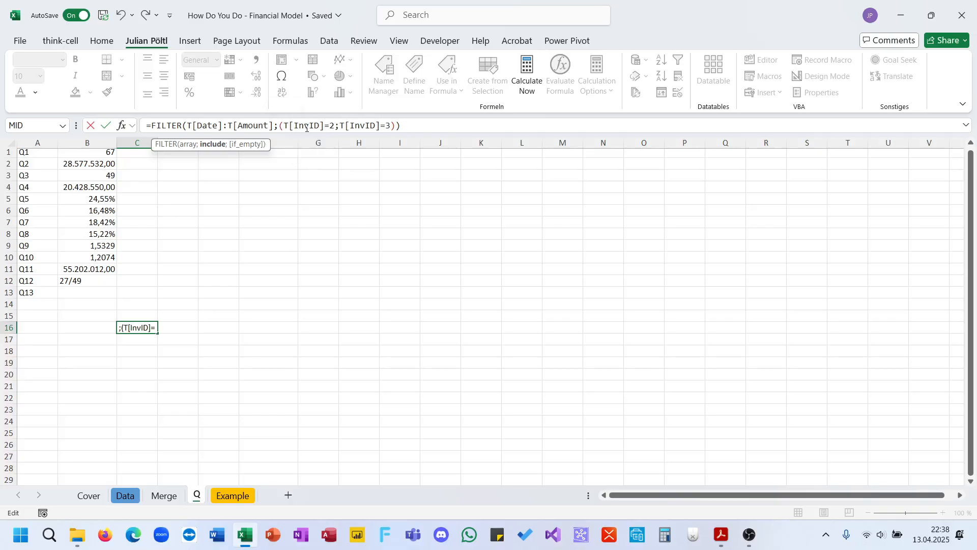
click(341, 126)
key(BackSpace)
text()*)
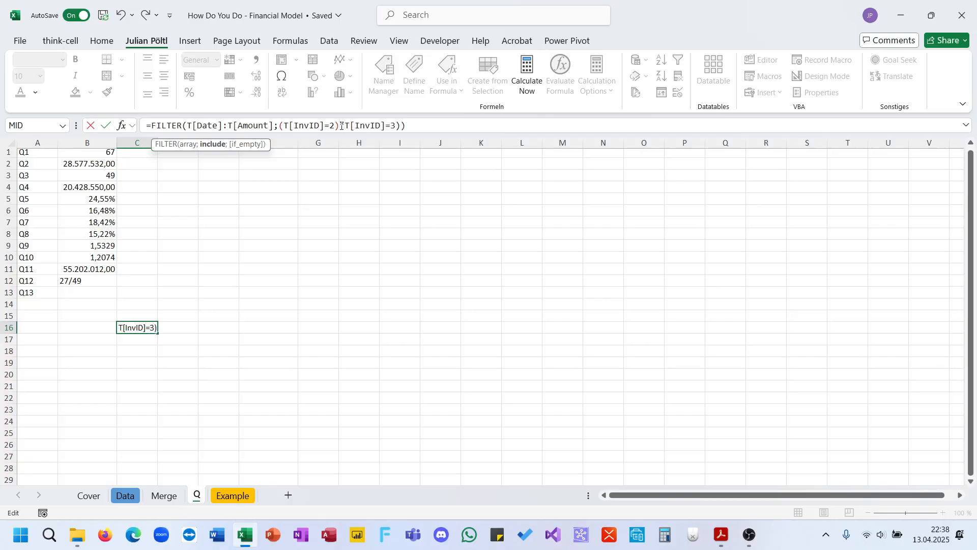
text(()
click(345, 126)
key(BackSpace)
text(+()
key(Return)
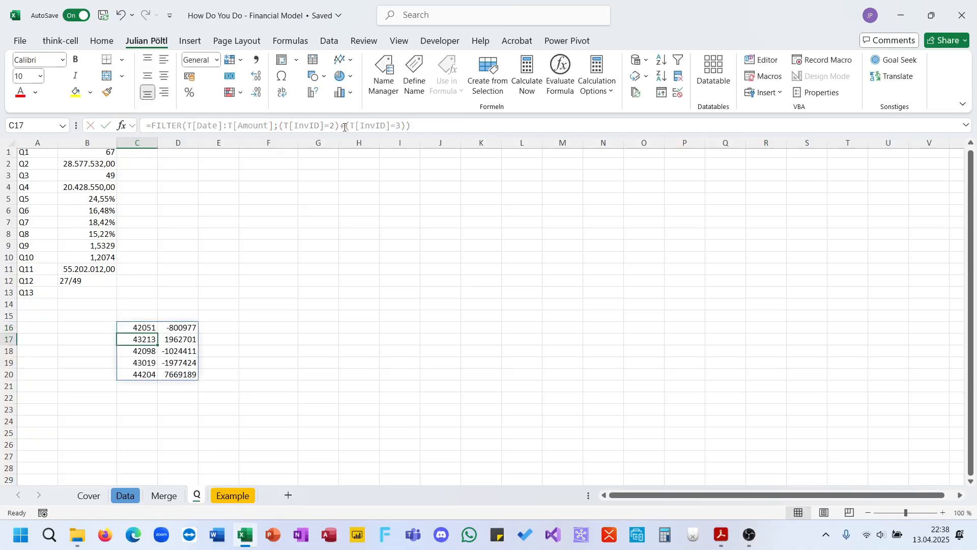
Step: Format the filtered amounts in D16:D20 as numbers with thousands separators and two decimals
key(Up)
key(ctrl+shift+Right)
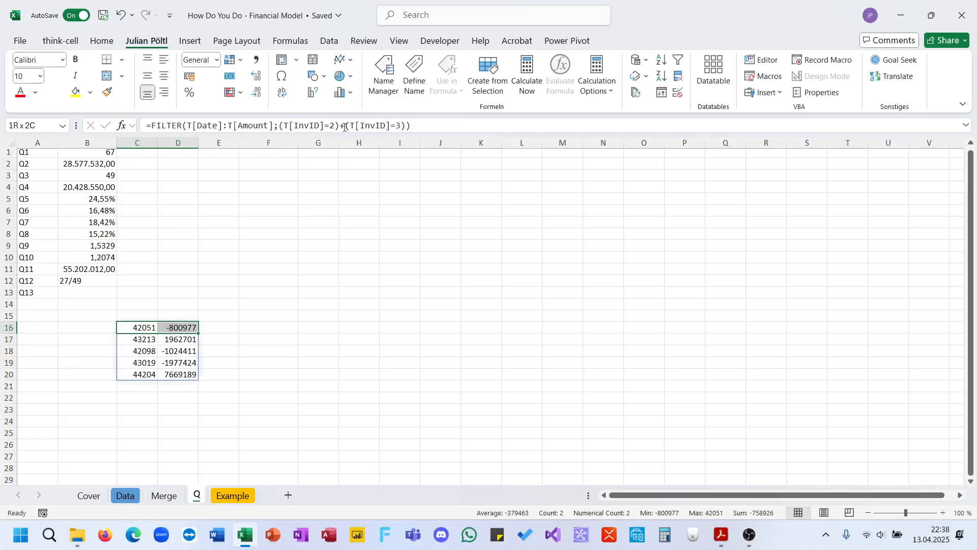
key(ctrl+shift+Down)
key(Right)
key(ctrl+shift+Down)
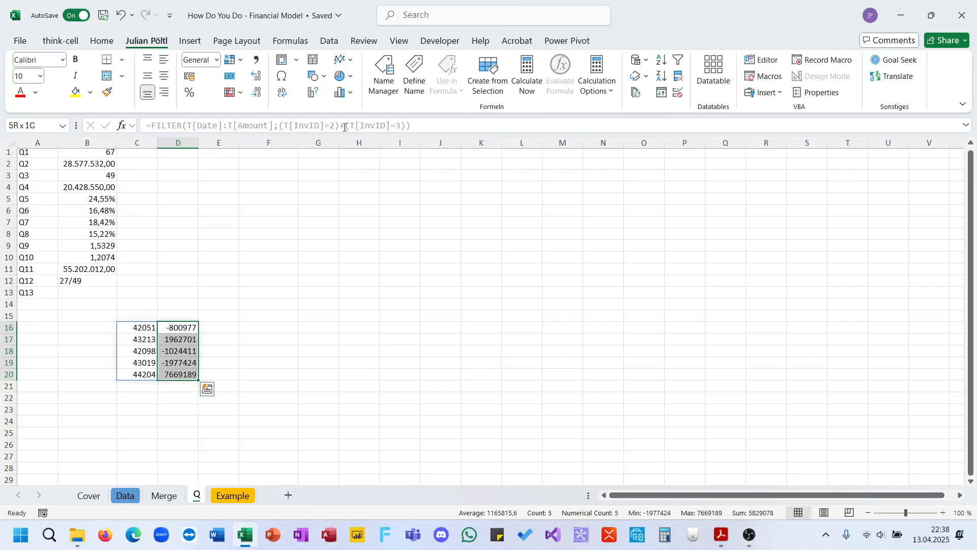
click(217, 60)
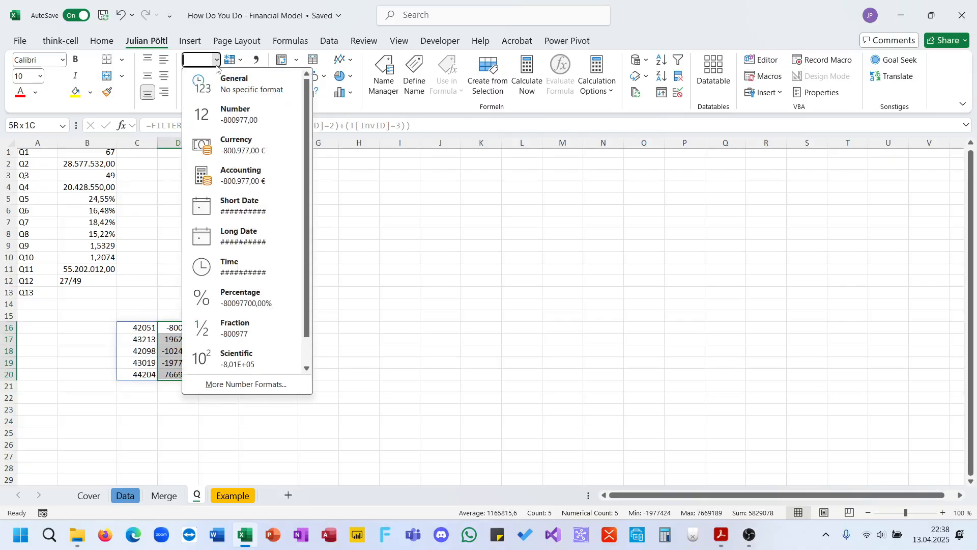
click(232, 120)
key(ctrl+shift+1)
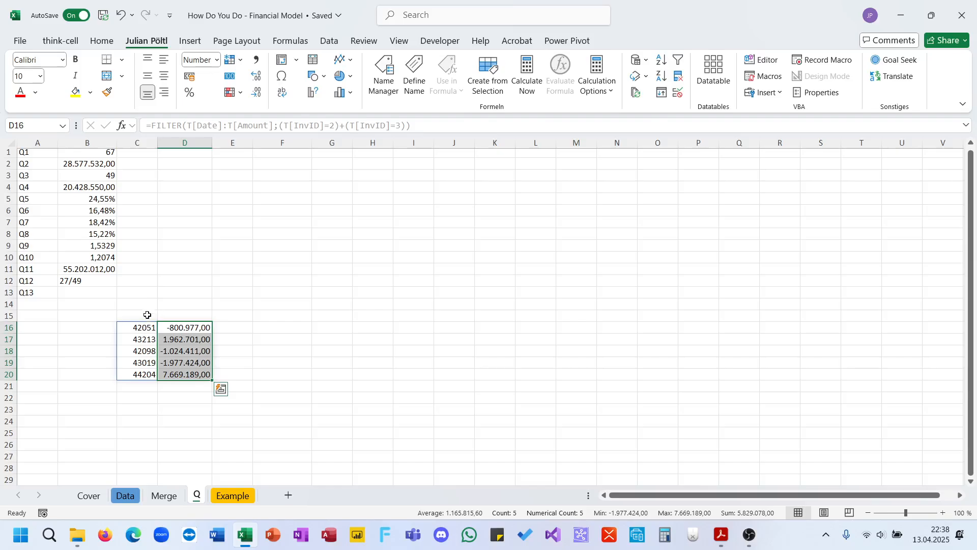
Step: Format the filtered dates in C16:C20 as short dates
drag(136, 326, 132, 374)
key(alt)
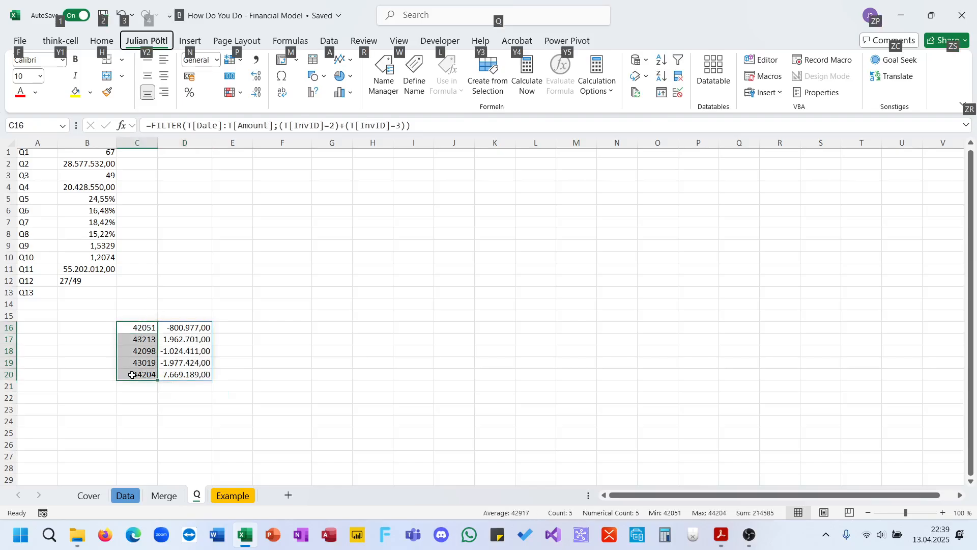
text(hns)
key(Return)
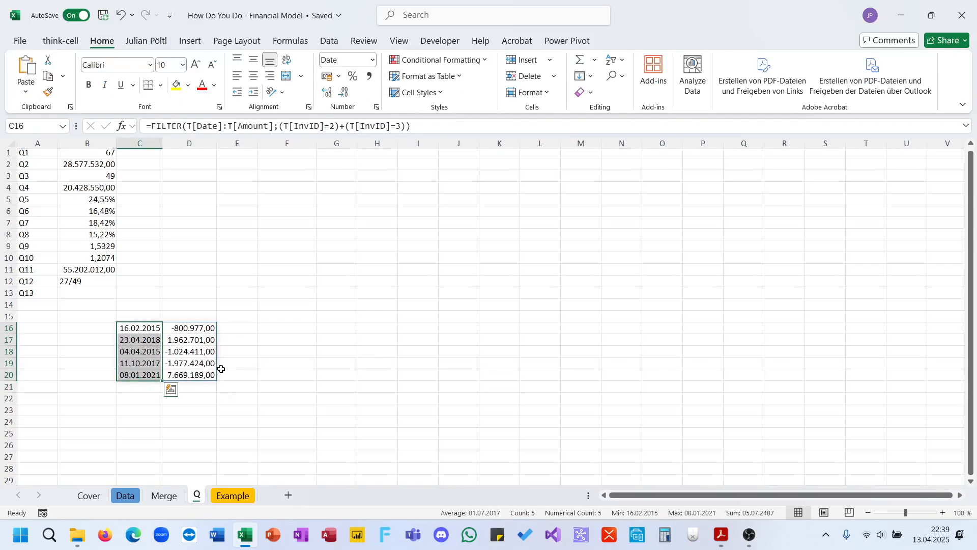
click(279, 330)
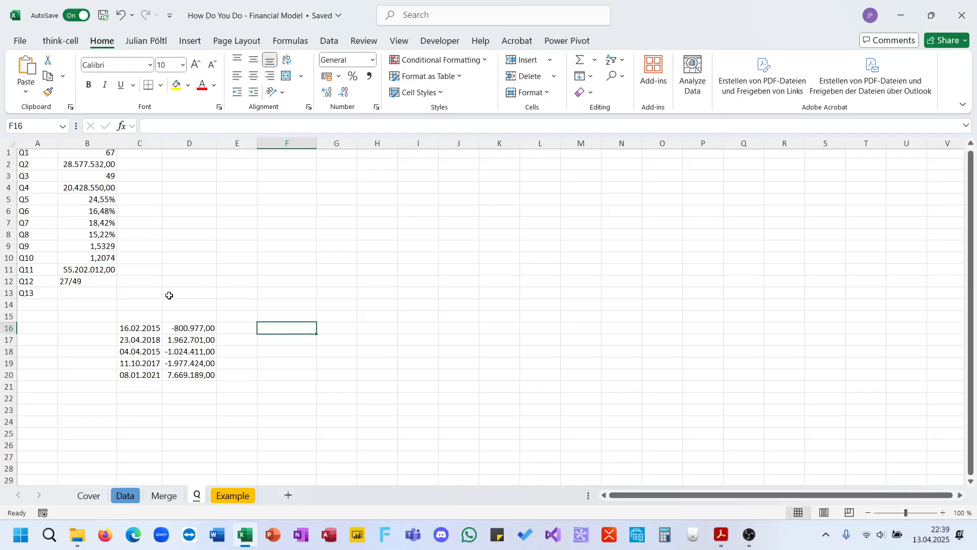
Step: Extend the FILTER array in C16 to T[InvID]:T[Amount] so the investment IDs are included
click(151, 318)
click(150, 335)
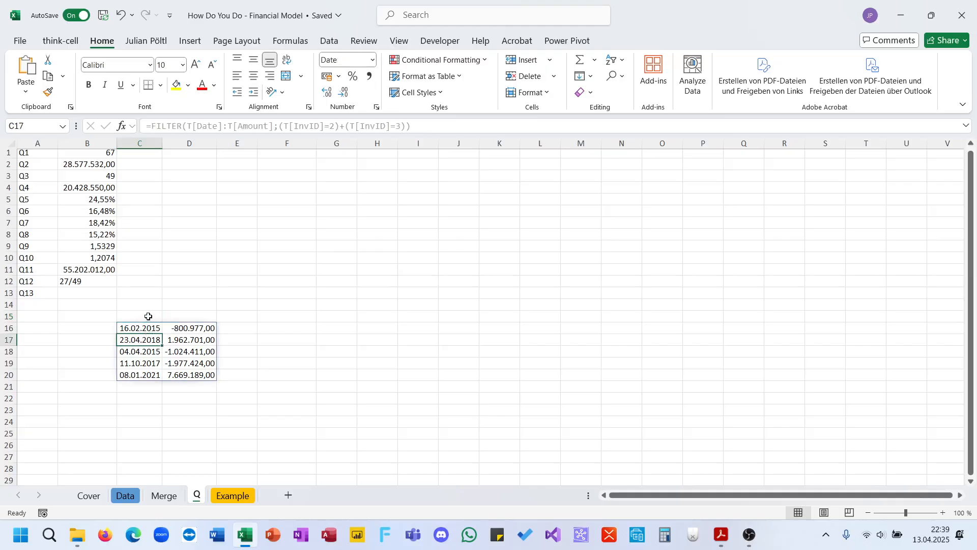
click(148, 327)
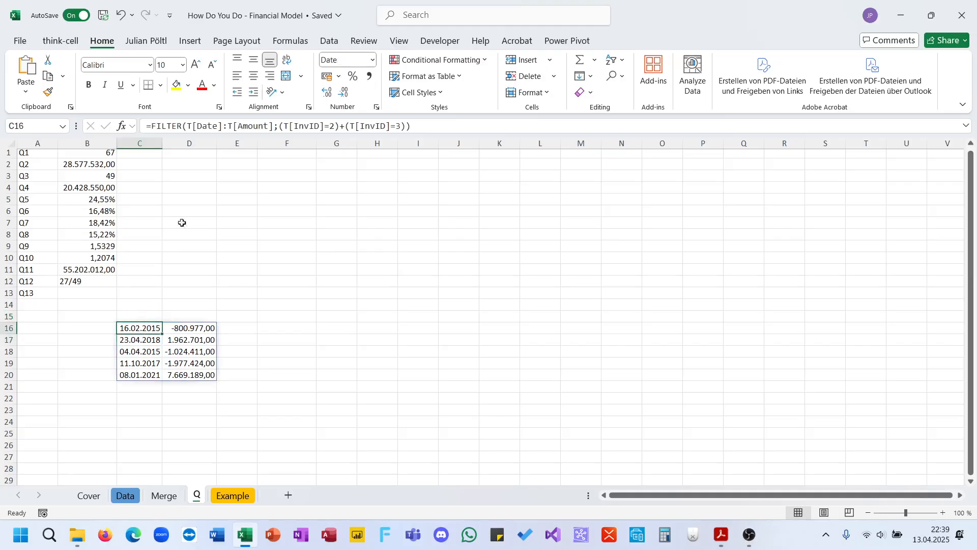
click(188, 126)
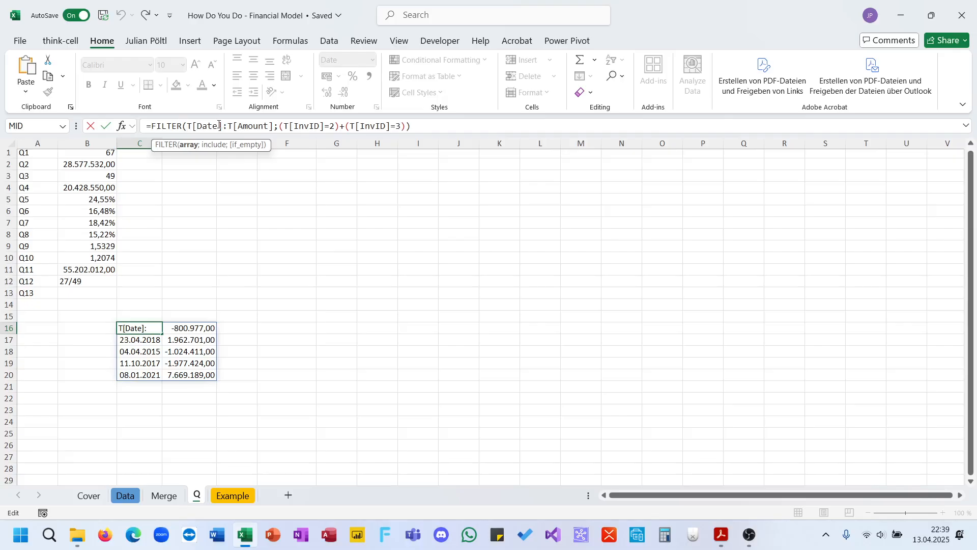
drag(219, 125, 199, 125)
text(i)
key(Tab)
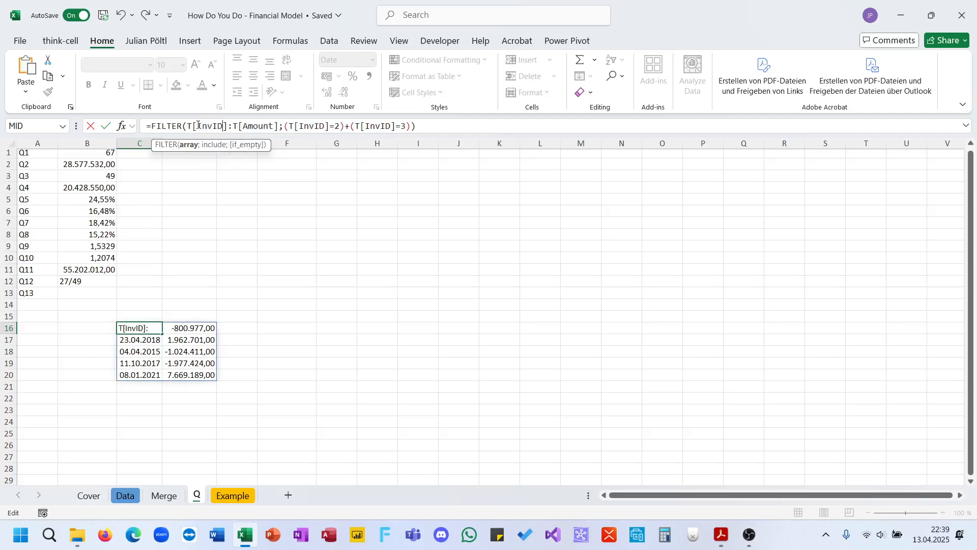
key(Return)
key(Up)
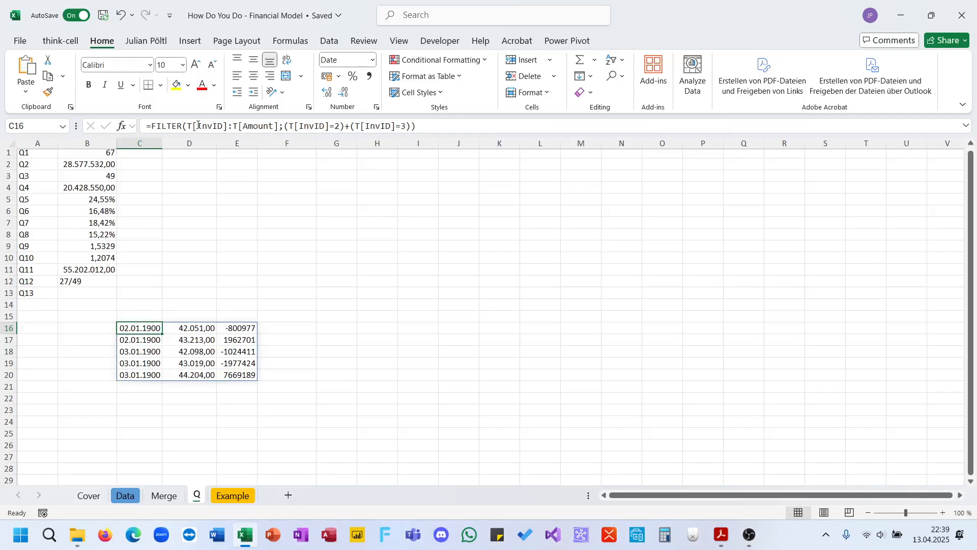
Step: Format the investment IDs in C16:C20 as numbers with two decimals
key(Down)
key(Up)
key(ctrl+shift+Down)
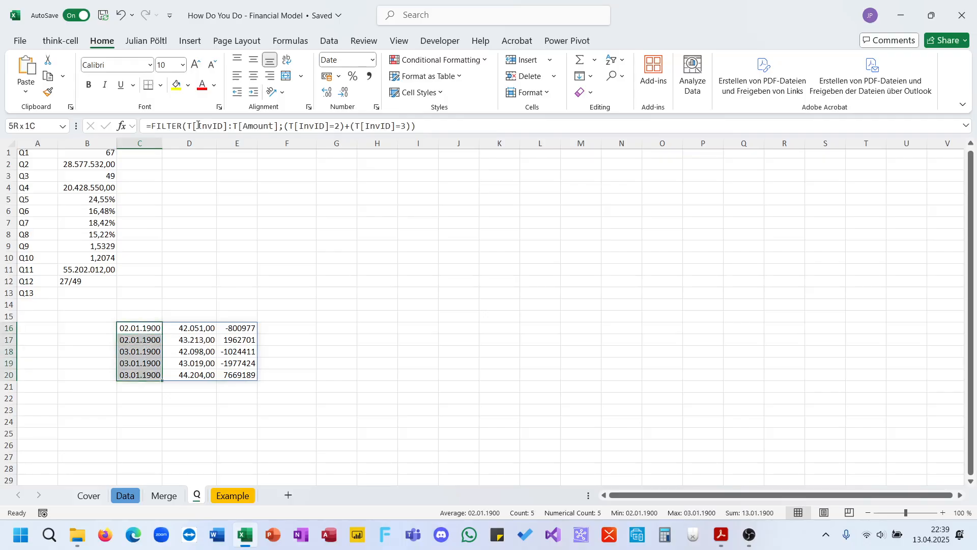
key(ctrl+shift+1)
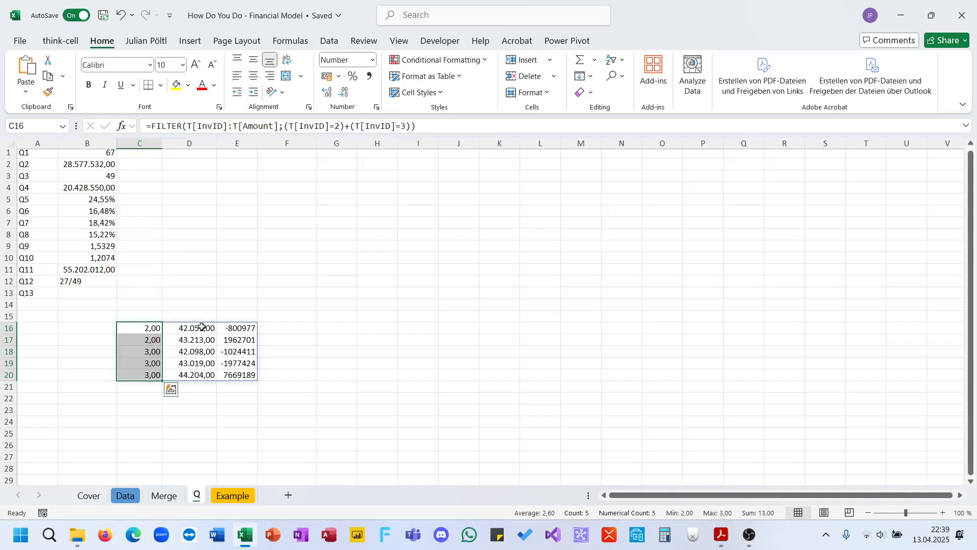
Step: Format D16:D20 as short dates and the amounts in E16:E20 as numbers with thousands separators and two decimals
drag(203, 326, 200, 377)
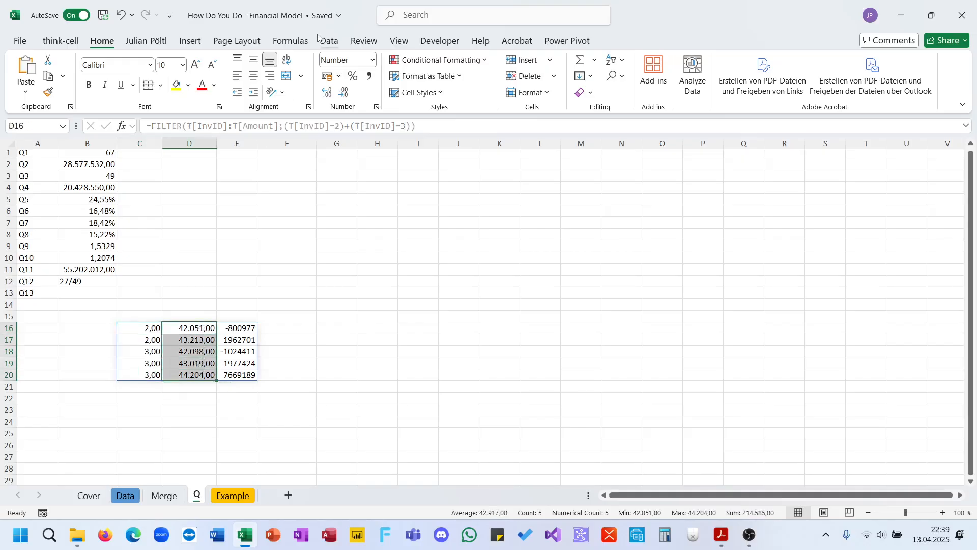
click(340, 60)
key(Return)
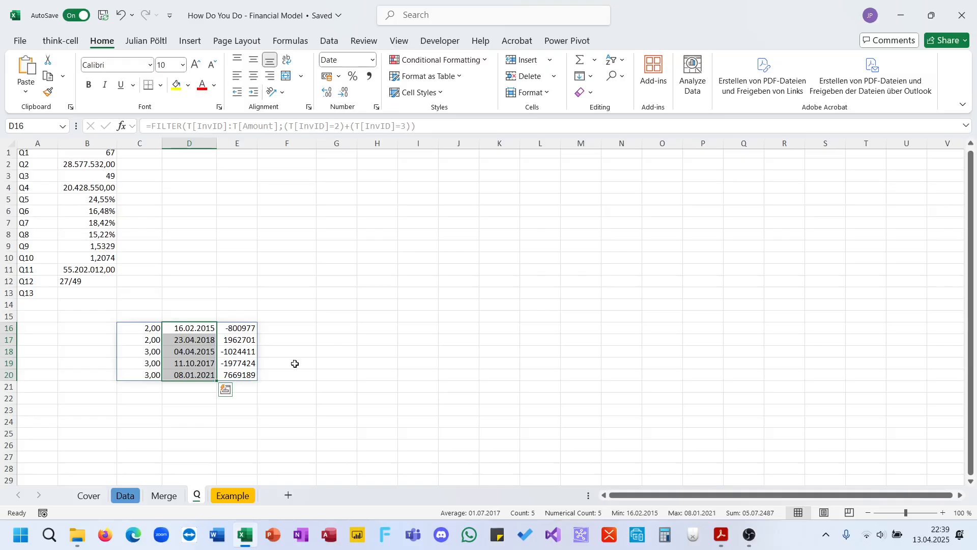
key(Right)
key(ctrl+shift+Down)
key(ctrl+shift+1)
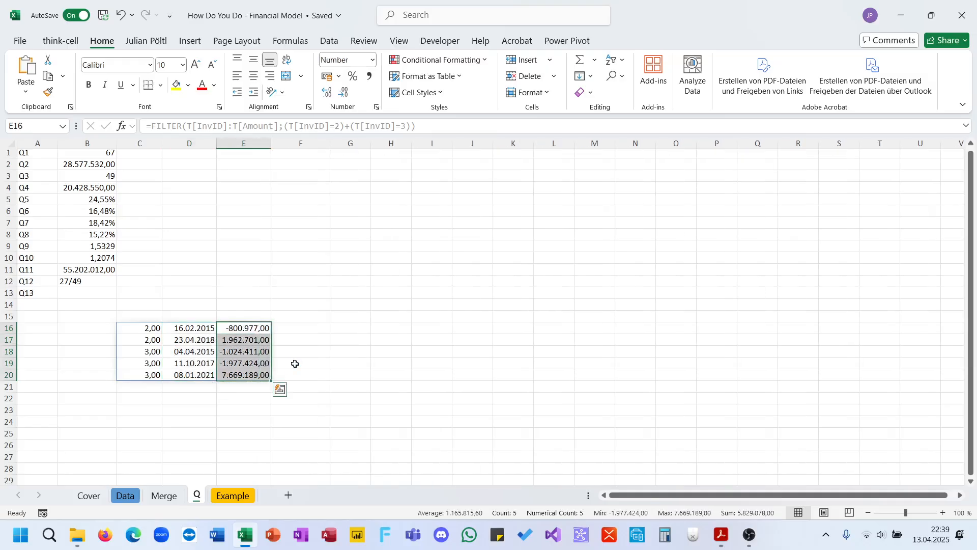
Step: Calculate the earliest of the filtered dates D16:D20 in G16 with the MIN function
click(345, 329)
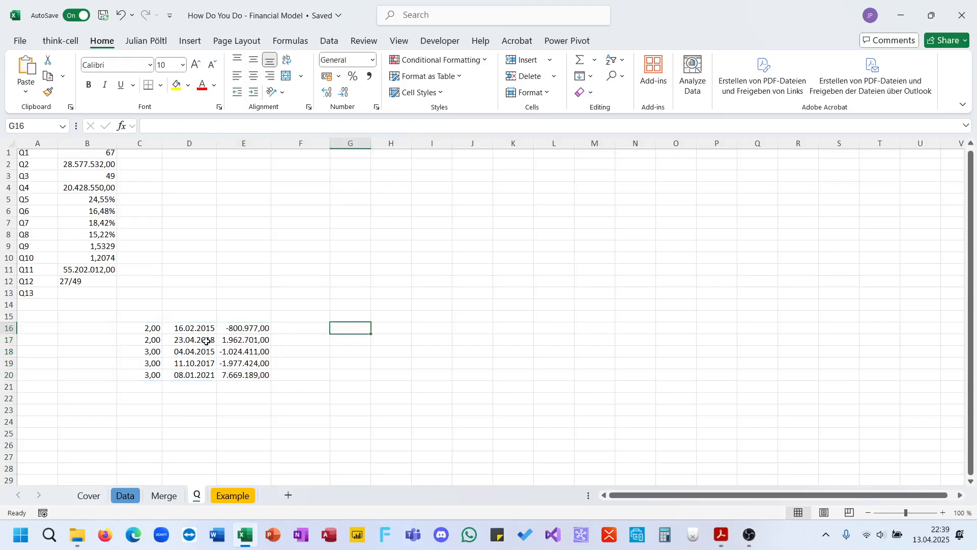
text(=min)
key(Tab)
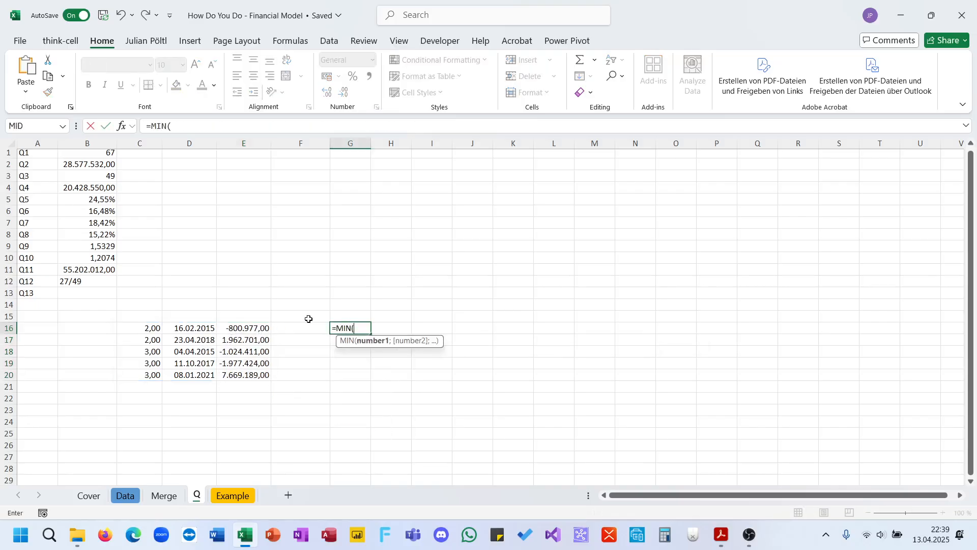
click(194, 327)
key(ctrl+shift+Down)
key(Return)
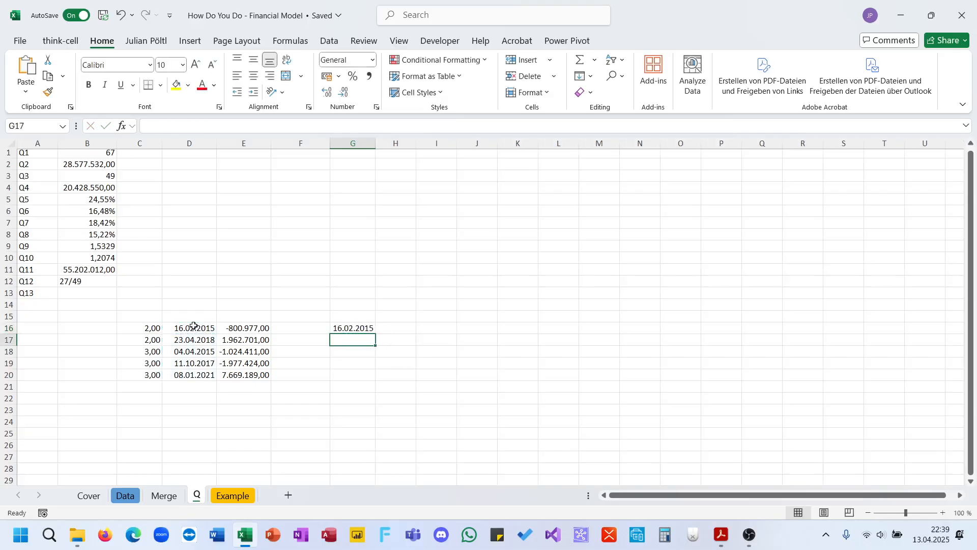
Step: Enter =D16:D20-G16 in F16 to calculate each date's day offset from the earliest date
key(Up)
key(Right)
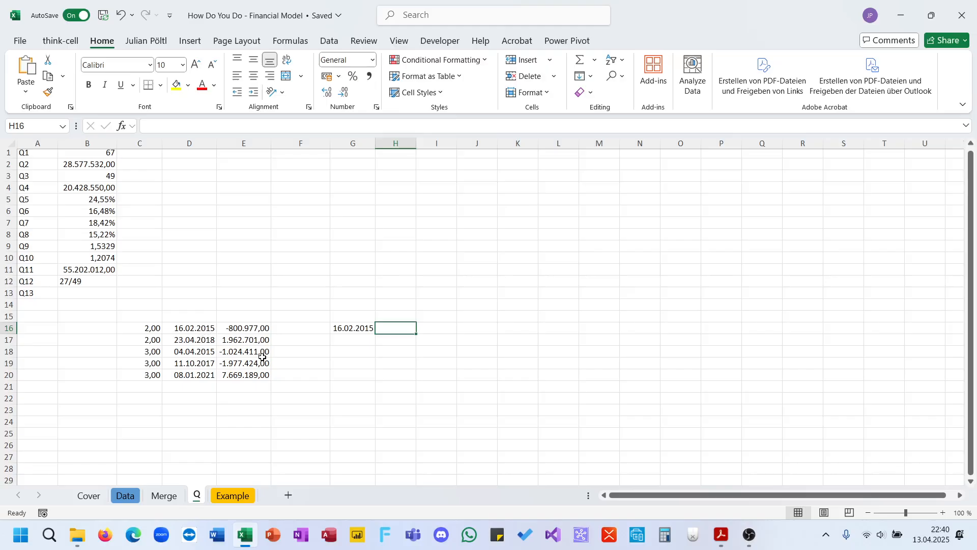
click(285, 330)
text(0)
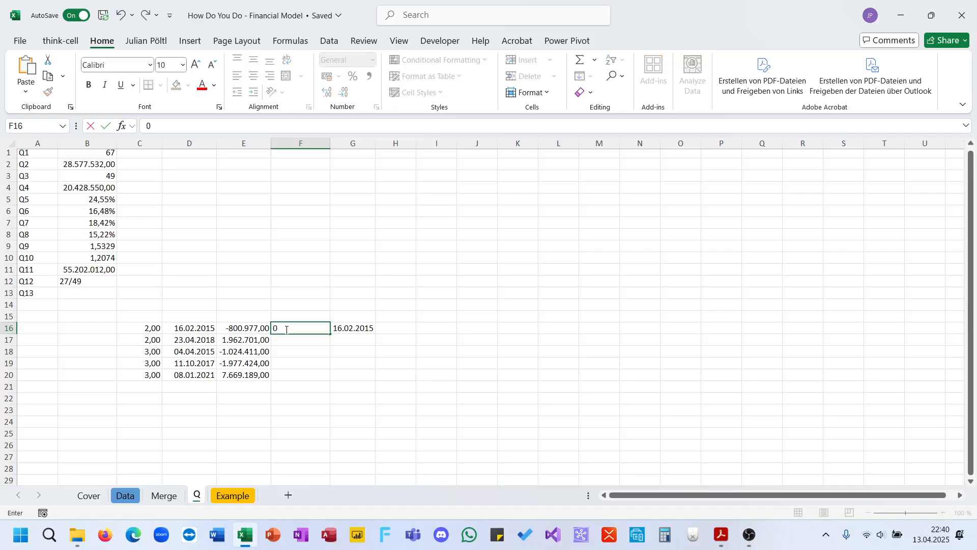
key(BackSpace)
text(=)
key(Left)
key(Left)
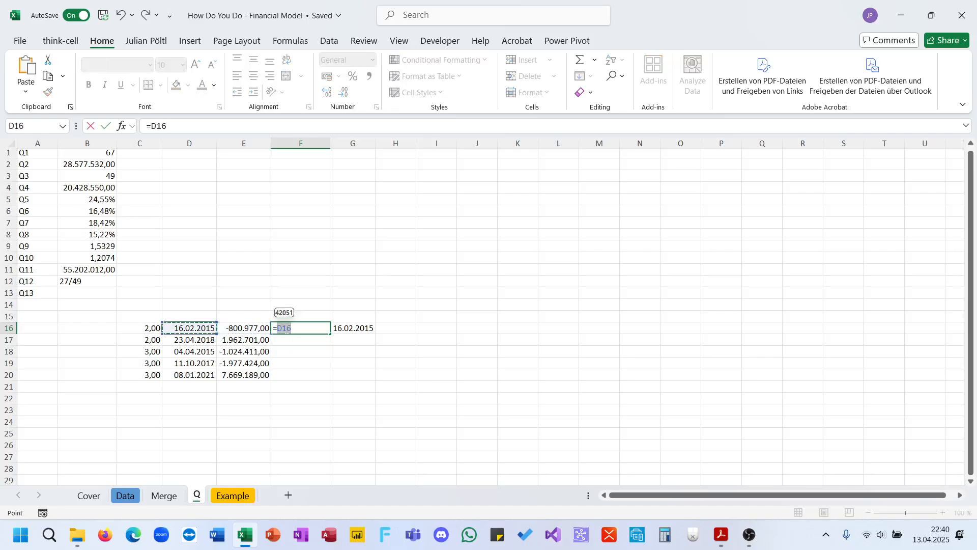
key(ctrl+shift+Down)
text(-)
key(Right)
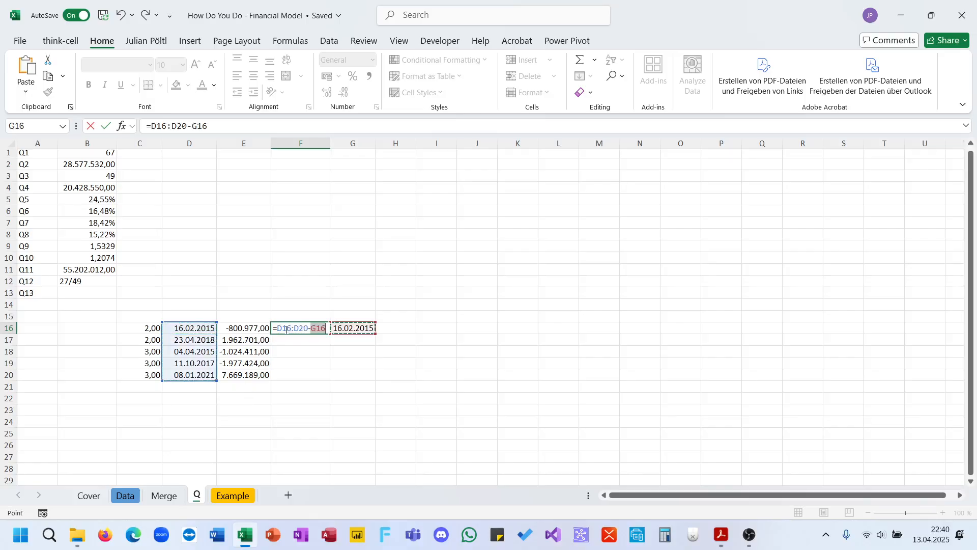
key(Return)
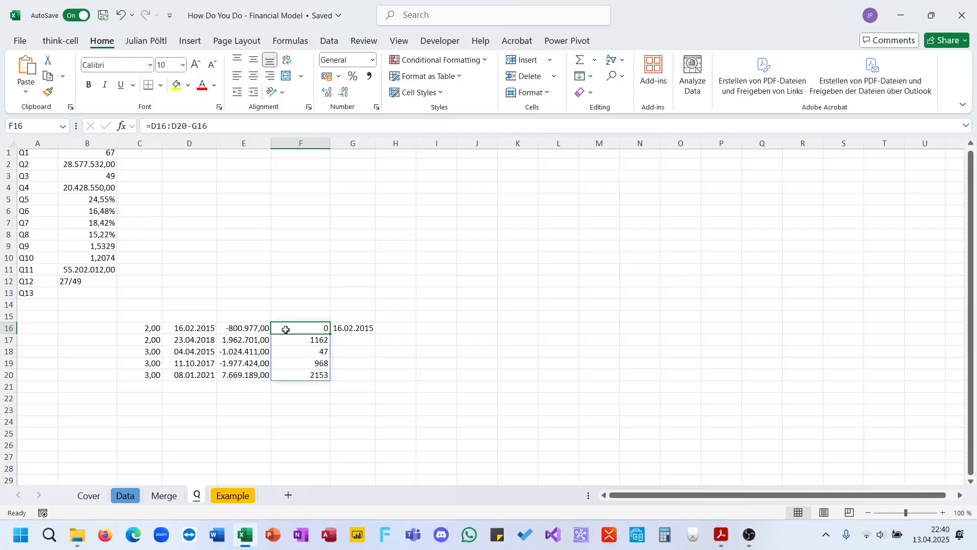
text(0)
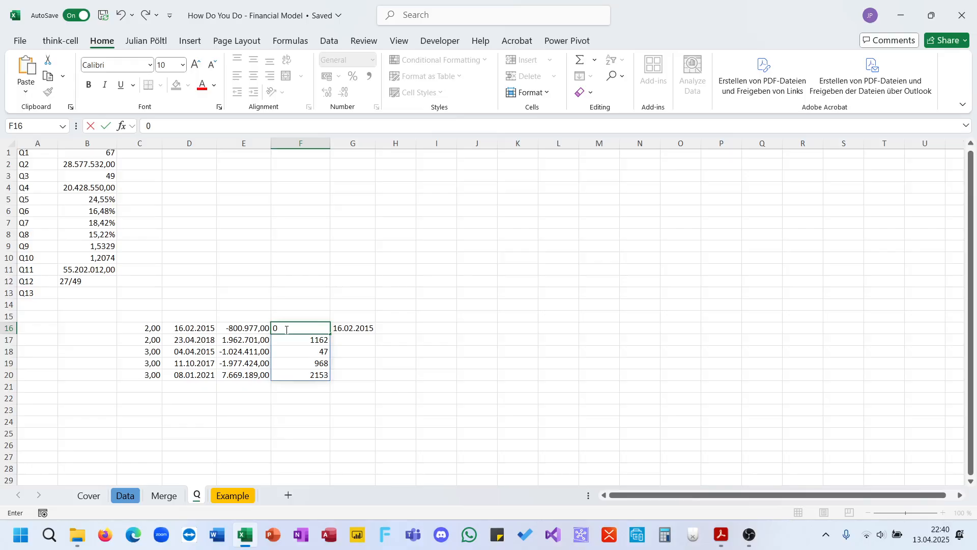
key(BackSpace)
text(=)
key(Escape)
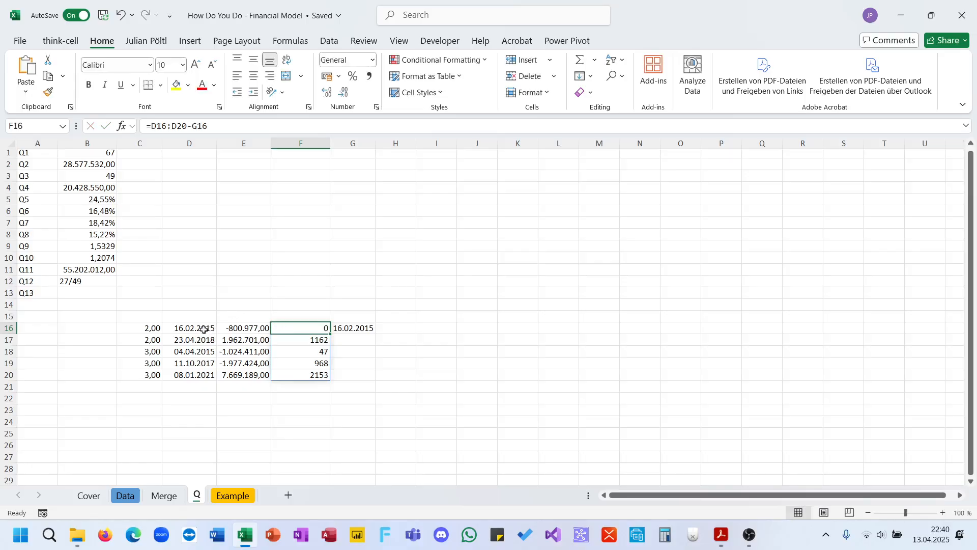
drag(203, 327, 200, 374)
Step: Enter a MINIFS formula in F16 that takes the minimum of D16:D20 where C16:C20 equals C16
click(305, 327)
text(=min)
key(Down)
key(Tab)
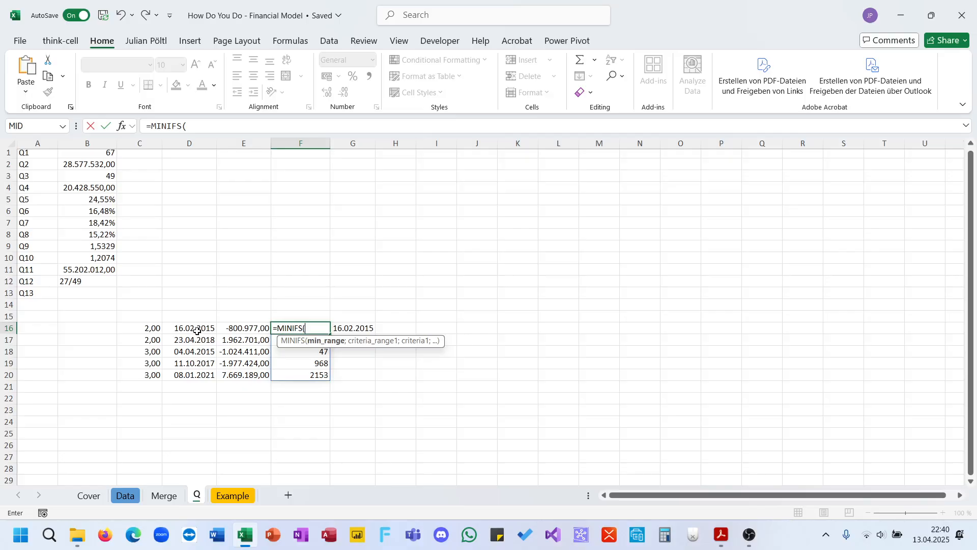
drag(197, 331, 200, 377)
text(;)
drag(148, 328, 148, 374)
text(;)
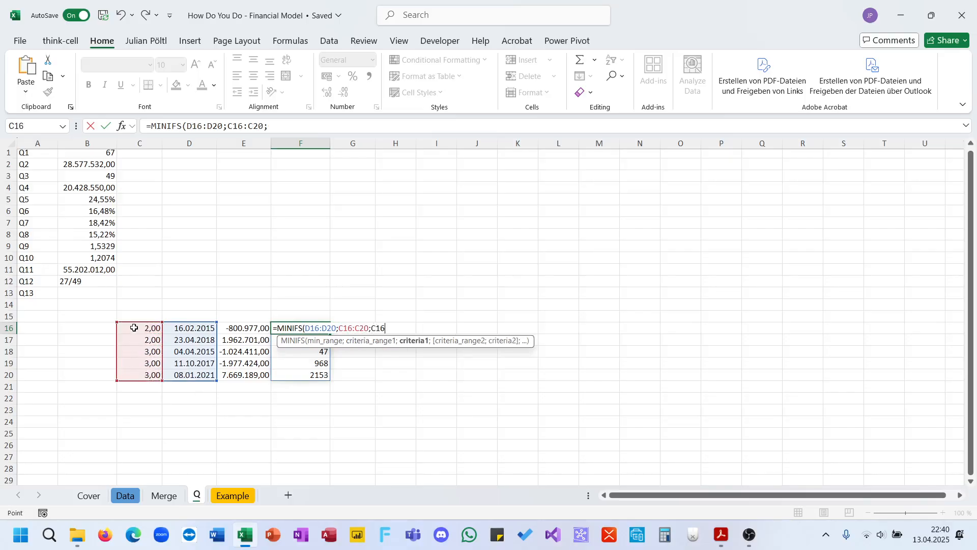
click(134, 328)
key(Return)
key(Up)
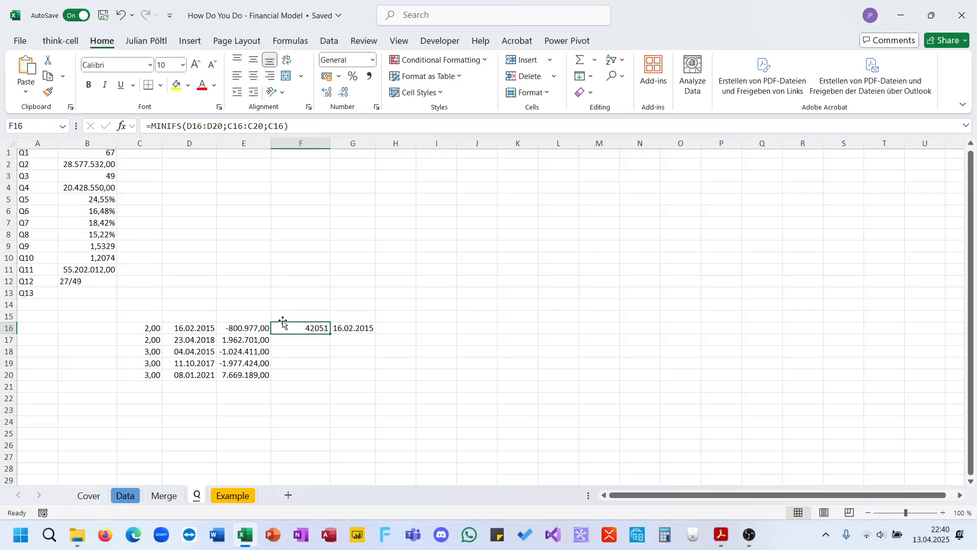
Step: Change F16 to subtract the MINIFS result from D16, apply the Number format and fill it down to F20
click(149, 126)
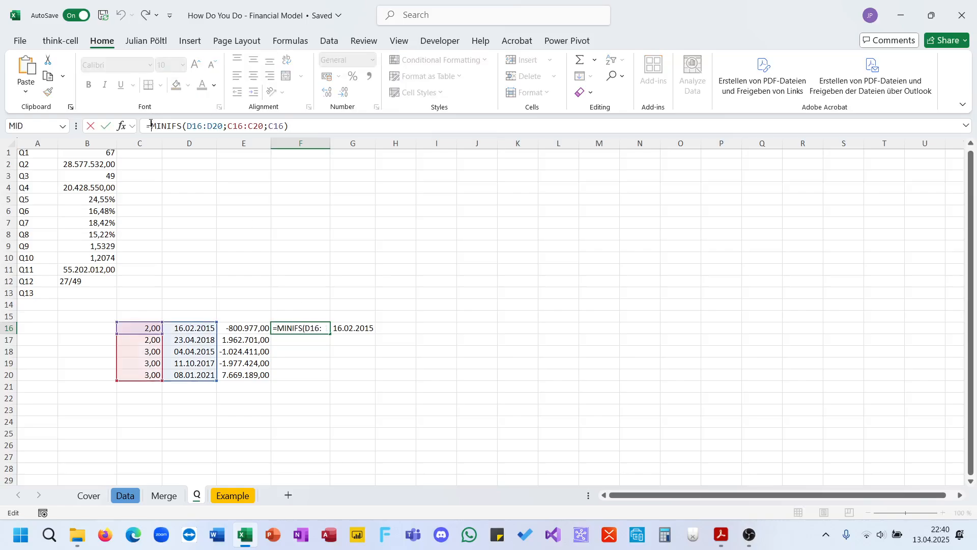
click(179, 328)
text(-)
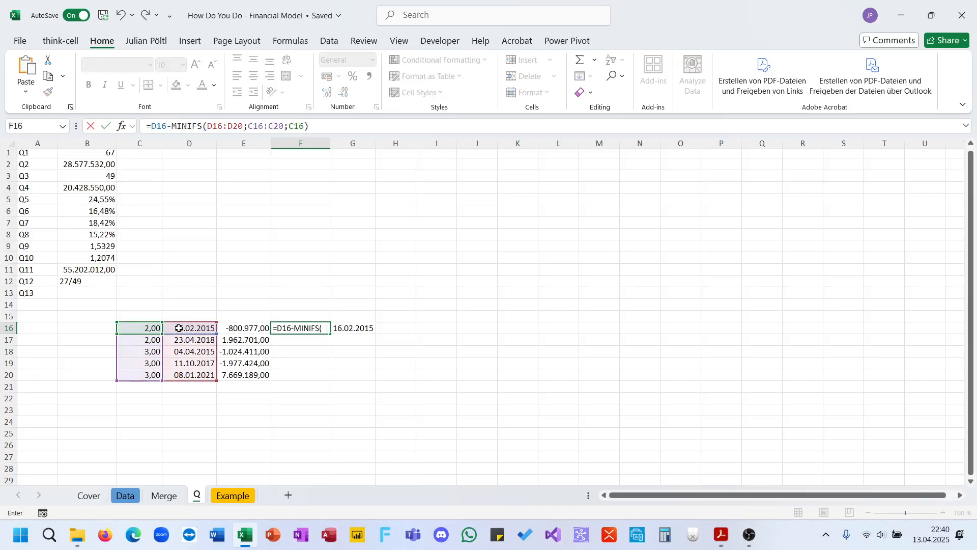
key(ctrl+Return)
key(ctrl+shift+1)
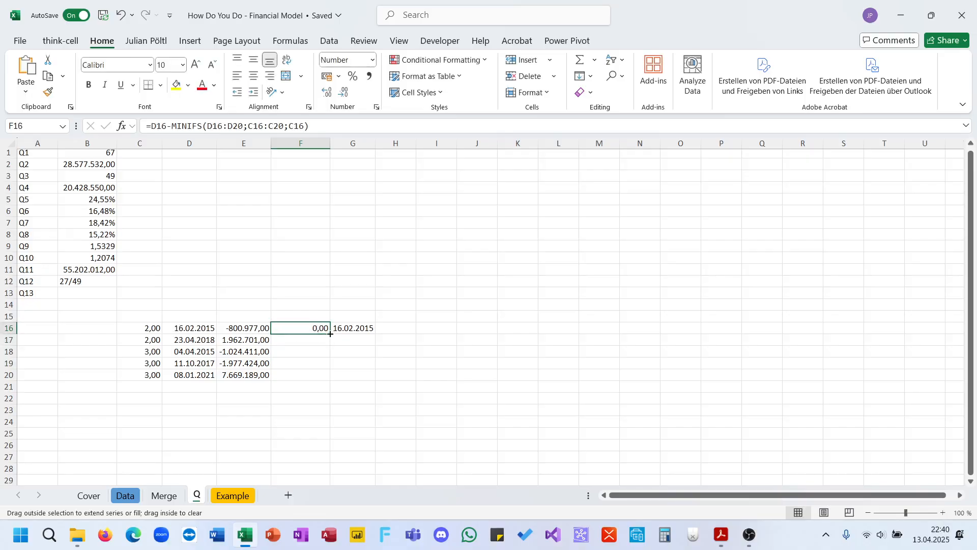
drag(330, 333, 330, 380)
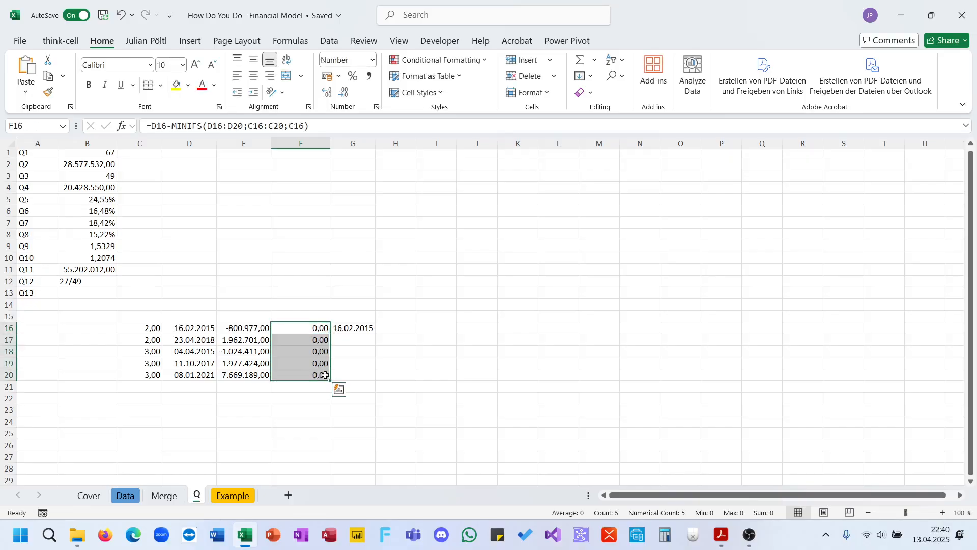
Step: Make the ranges D16:D20 and C16:C20 absolute in F16's MINIFS formula and fill it down to F20
click(312, 333)
click(319, 129)
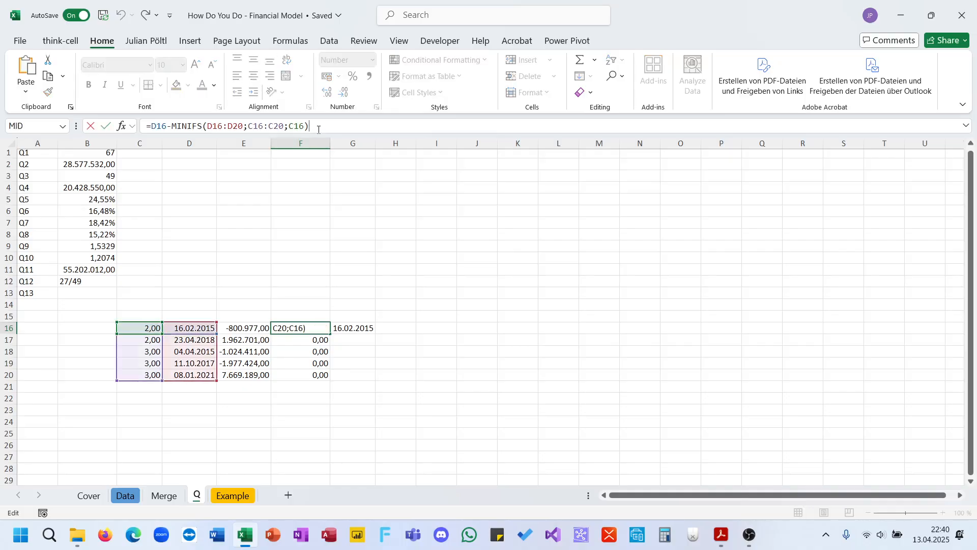
click(258, 124)
key(F4)
click(284, 125)
key(F4)
click(242, 127)
key(F4)
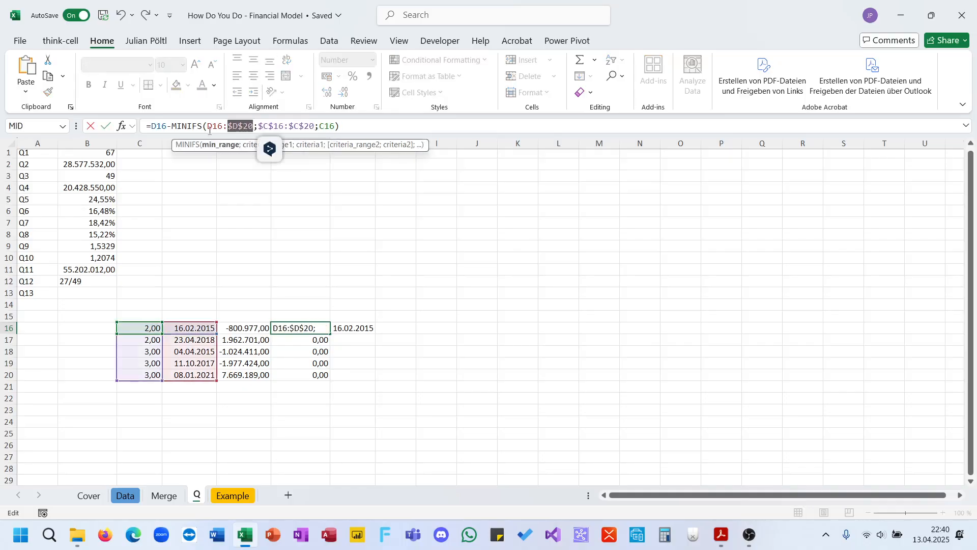
click(210, 126)
key(F4)
key(Return)
key(Up)
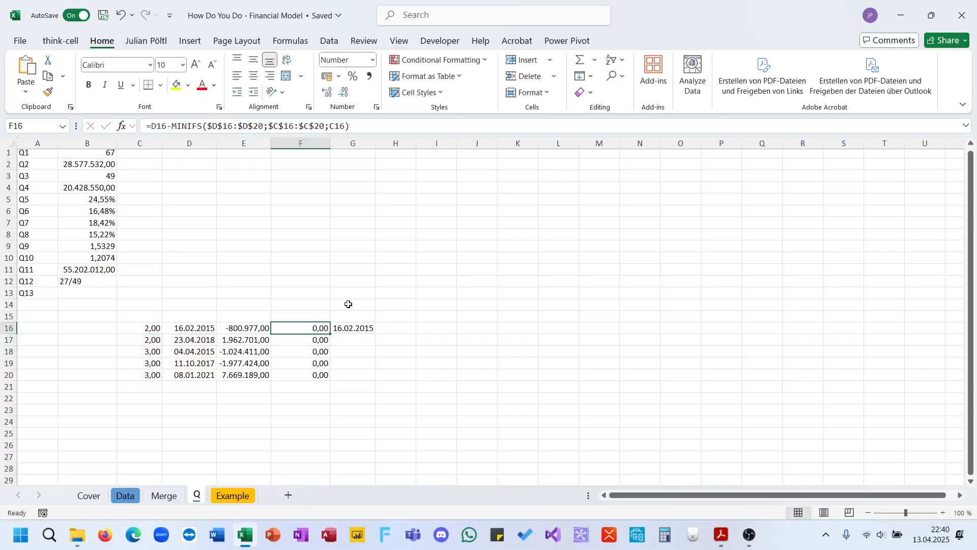
drag(329, 334, 328, 377)
Step: Move the calculation block C16:G20 so that it starts in D12, and autofit the width of column H
drag(153, 330, 397, 333)
click(398, 281)
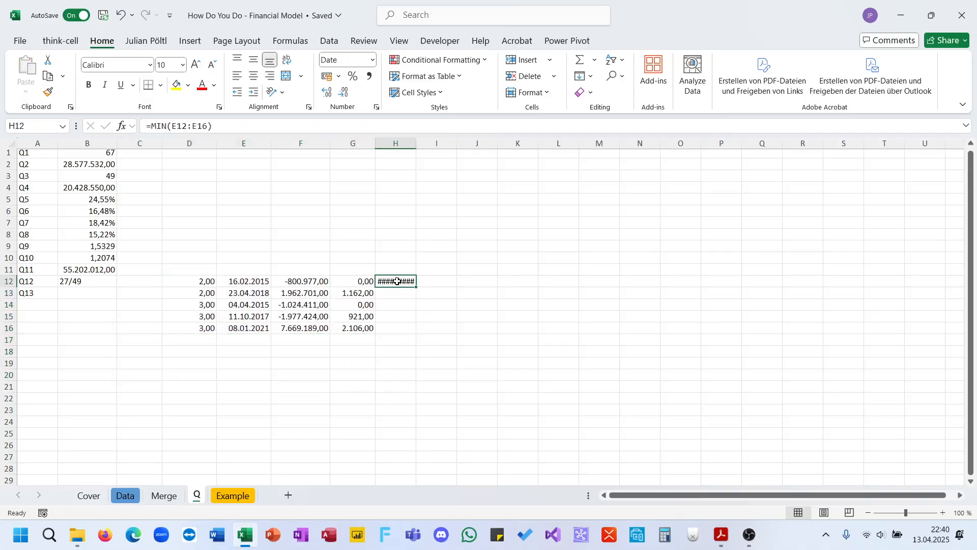
double_click(416, 146)
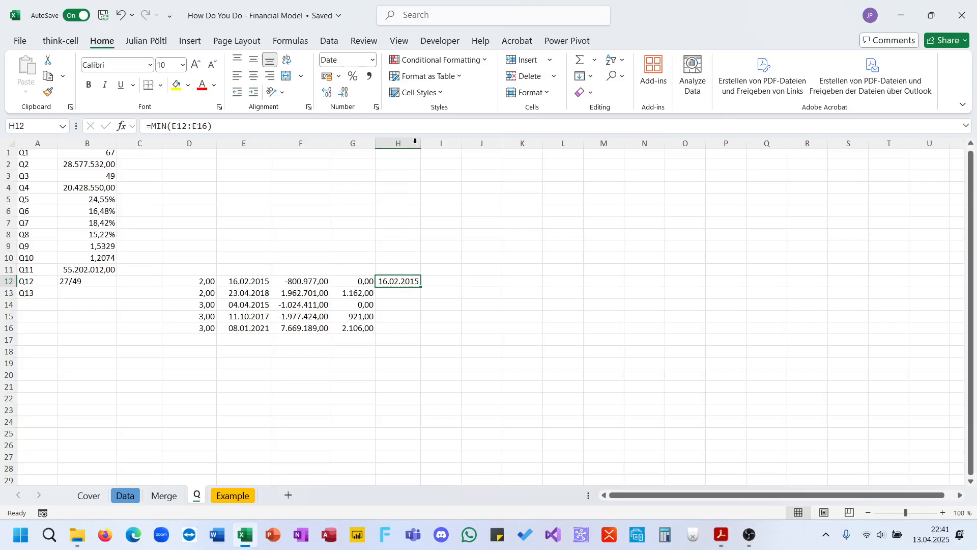
click(360, 303)
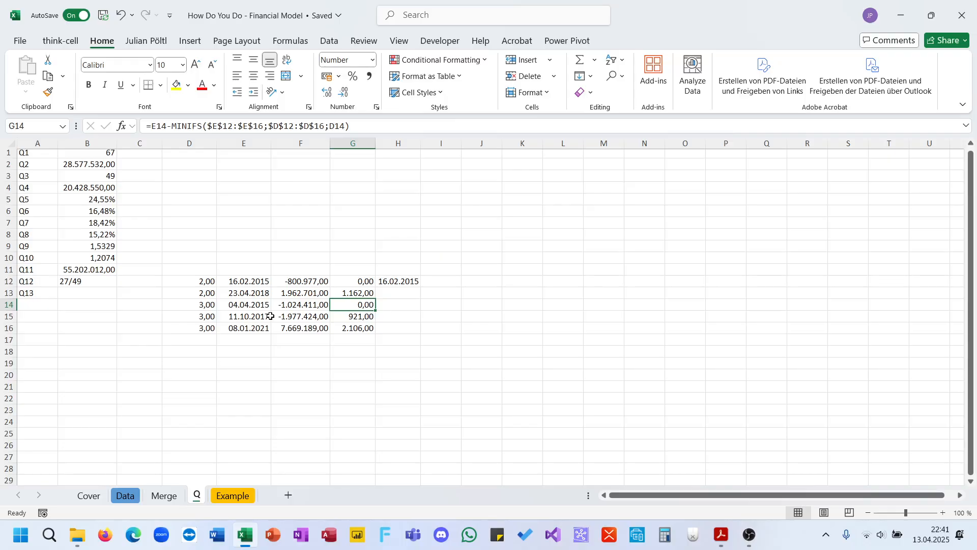
click(212, 306)
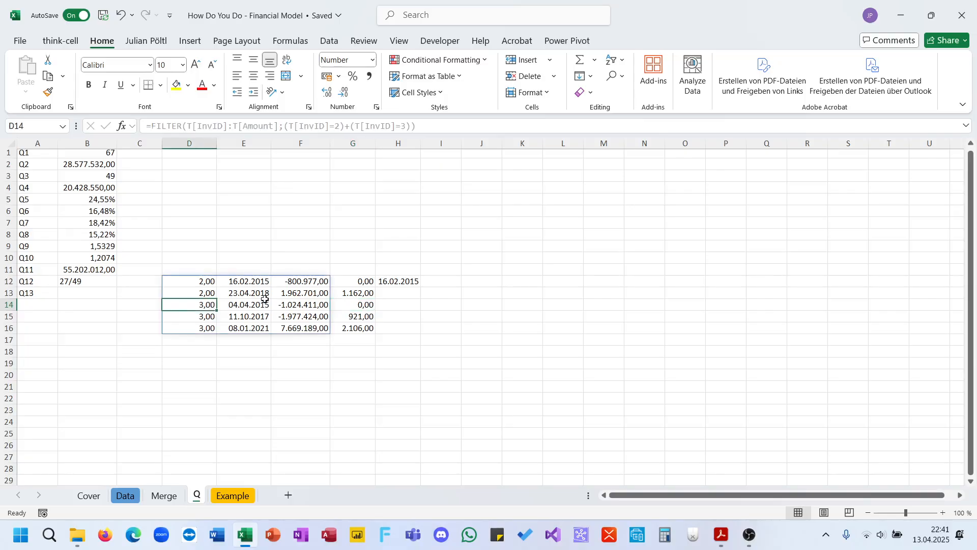
Step: Enter the formula =H12+G12:G16 in I12 to add the day offsets to the base date
click(455, 283)
text(=)
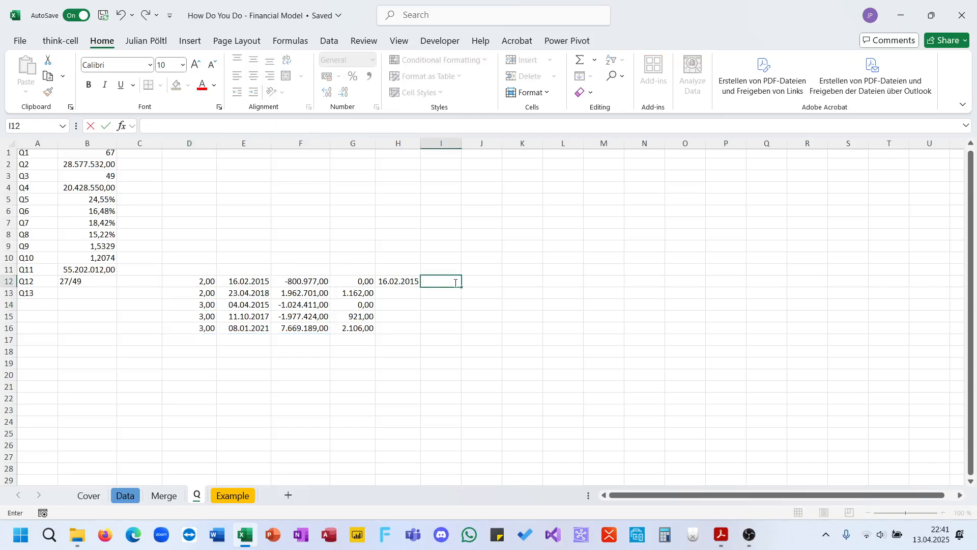
key(Left)
text(+)
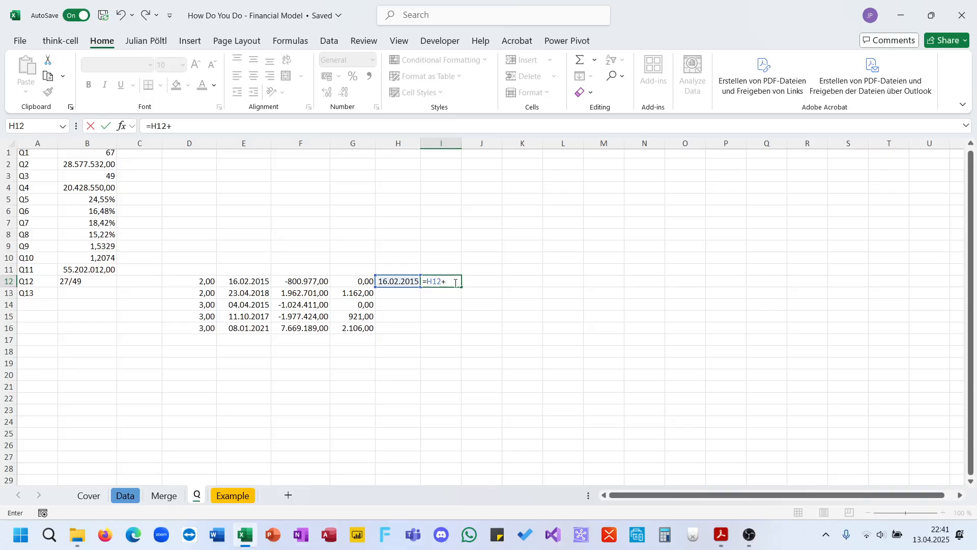
key(Left)
key(Left)
key(shift+Down)
key(shift+Down)
key(shift+Down)
key(shift+Down)
key(Return)
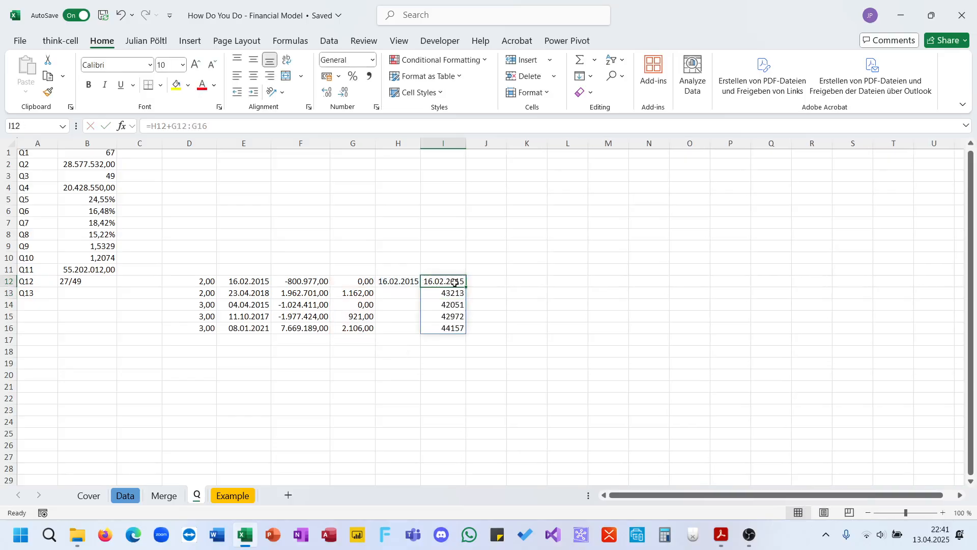
Step: Format the spilled results in I12:I16 as Date
key(ctrl+shift+Down)
click(346, 60)
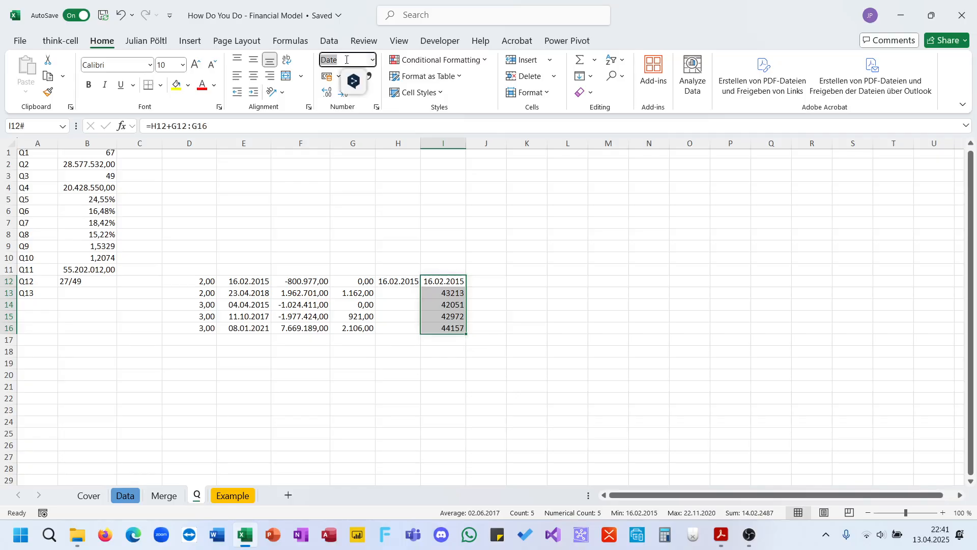
key(Return)
click(483, 282)
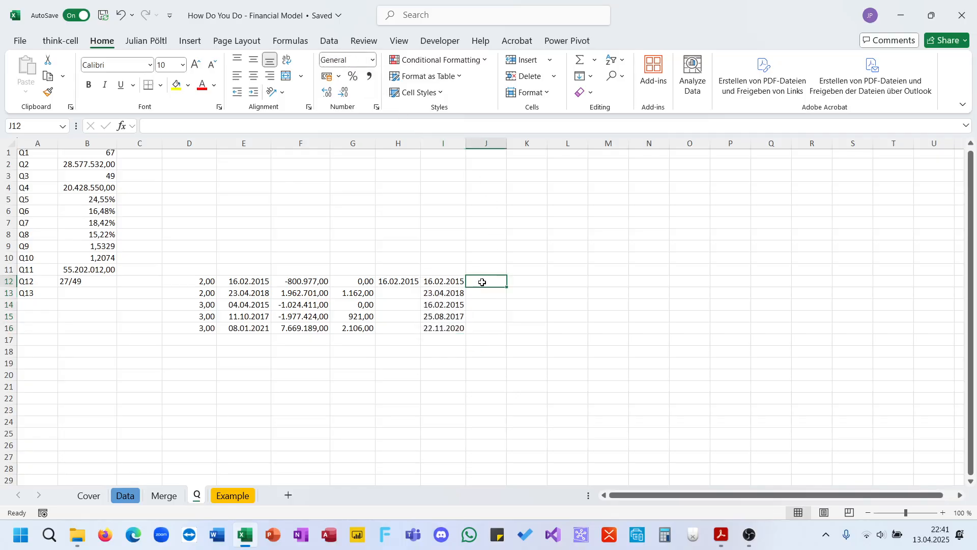
text(0)
key(Left)
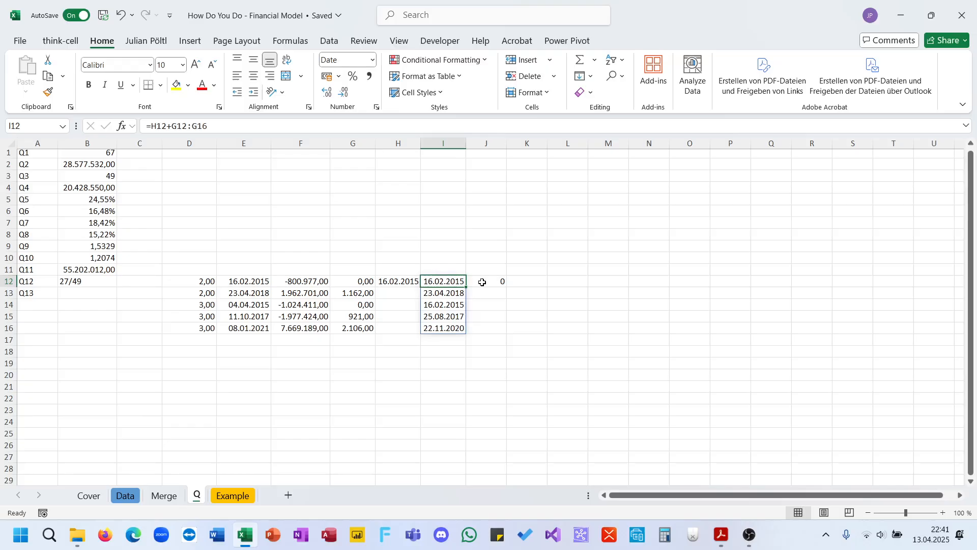
Step: Calculate the combined IRR in J12 with =XIRR(F12:F16;I12#), using the amounts and the rebased dates
click(483, 282)
text(=xi)
key(Tab)
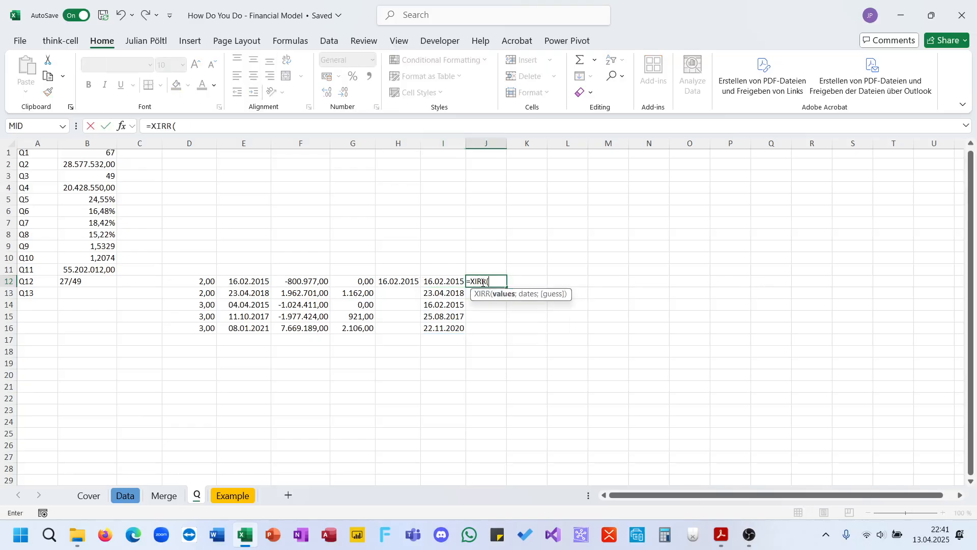
key(Left)
key(Left)
key(Left)
key(Left)
key(shift+Down)
key(shift+Down)
key(shift+Down)
key(shift+Down)
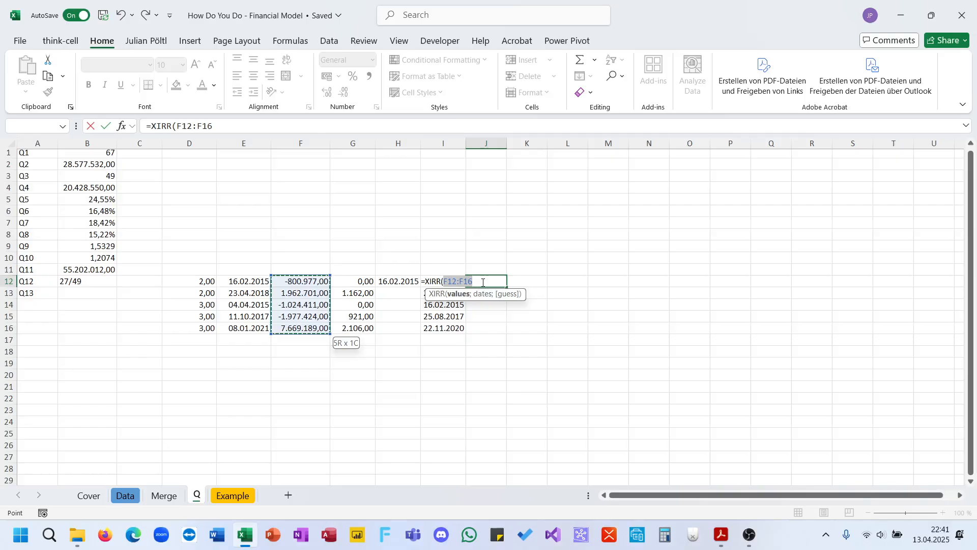
text(;)
key(Left)
key(Left)
key(Right)
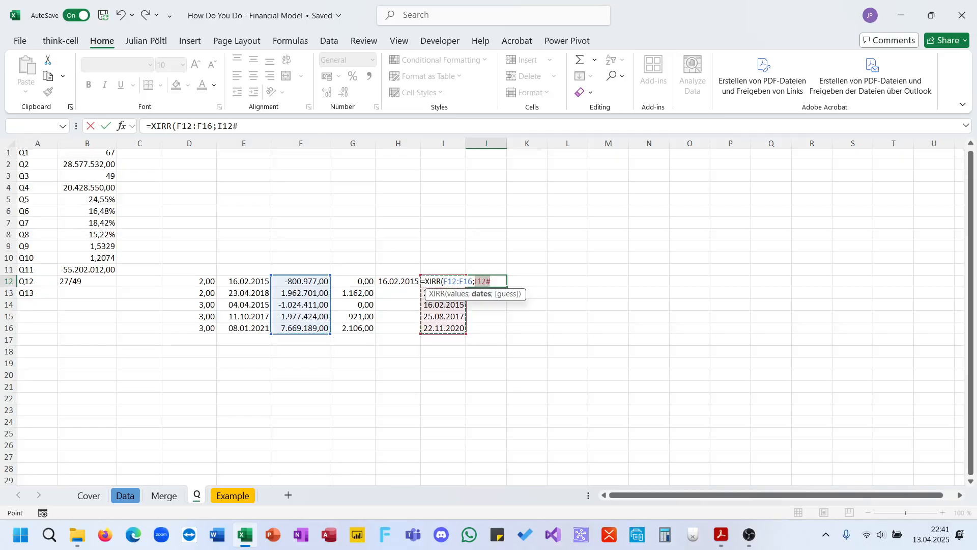
key(Return)
key(Up)
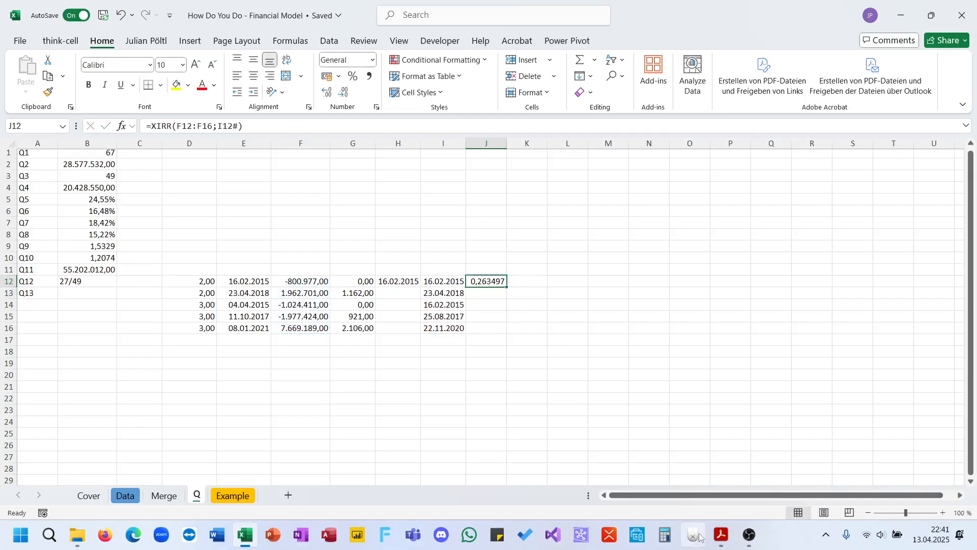
Step: Switch to Question 2.pdf in Acrobat to compare the IRR with the answer options of question 13, and return to Excel
click(722, 535)
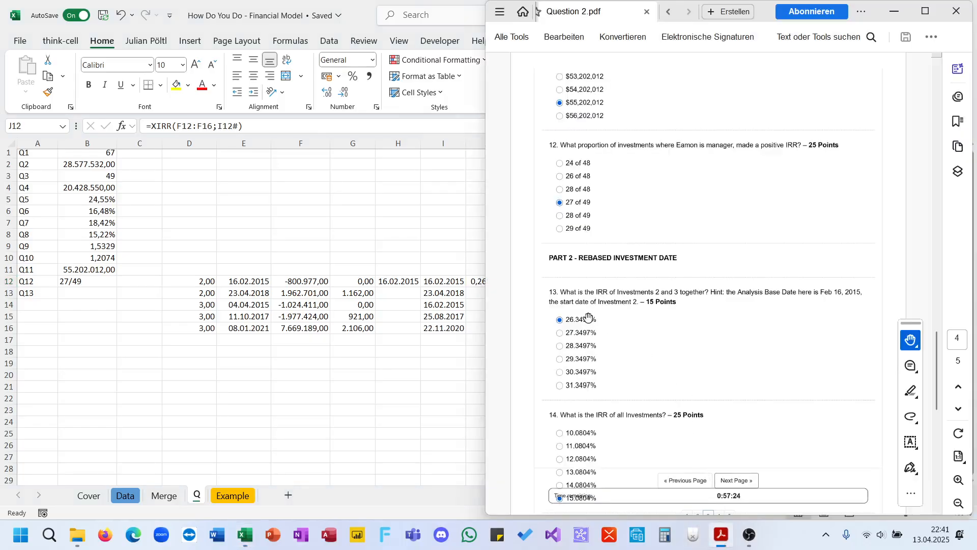
click(471, 309)
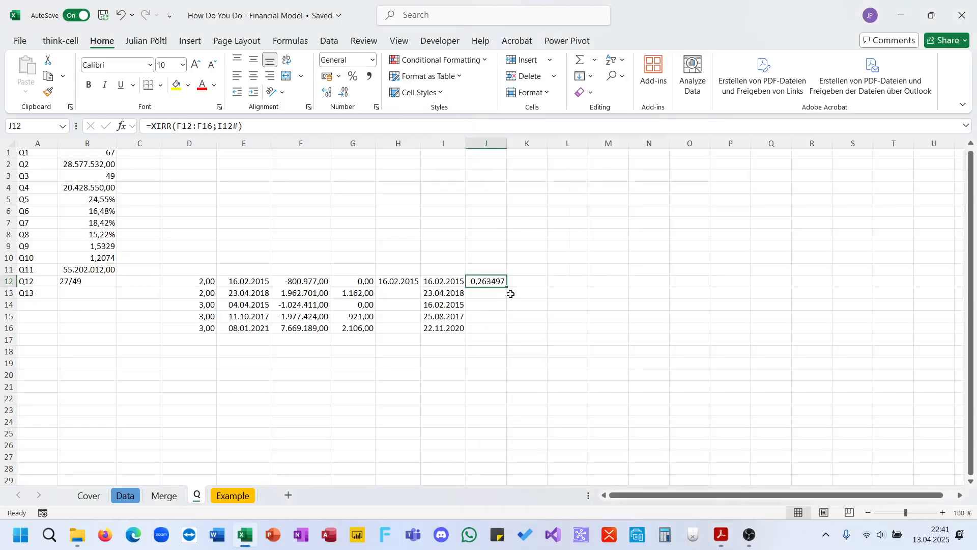
Step: Examine the row 12 formulas for the filtered data, day offset, base date, rebased dates and XIRR
click(201, 281)
click(353, 278)
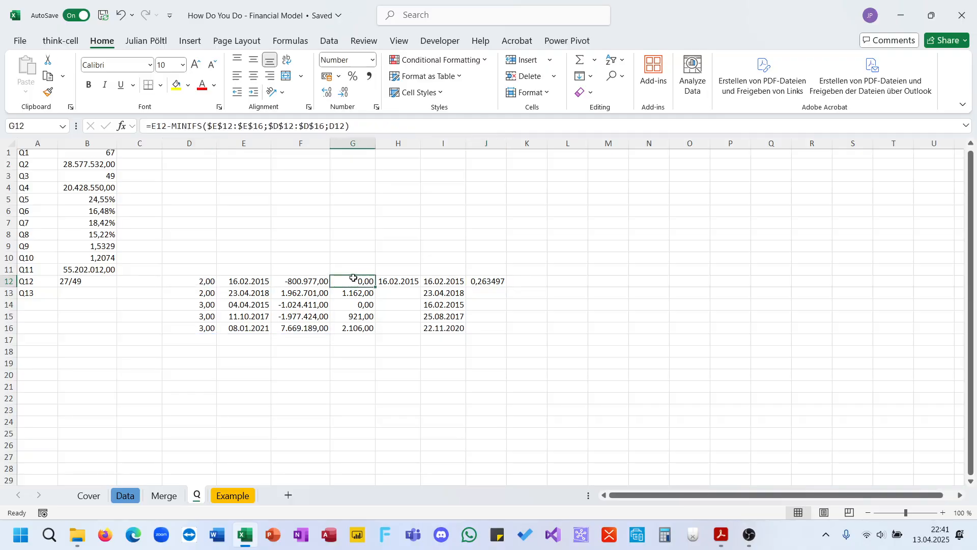
click(357, 126)
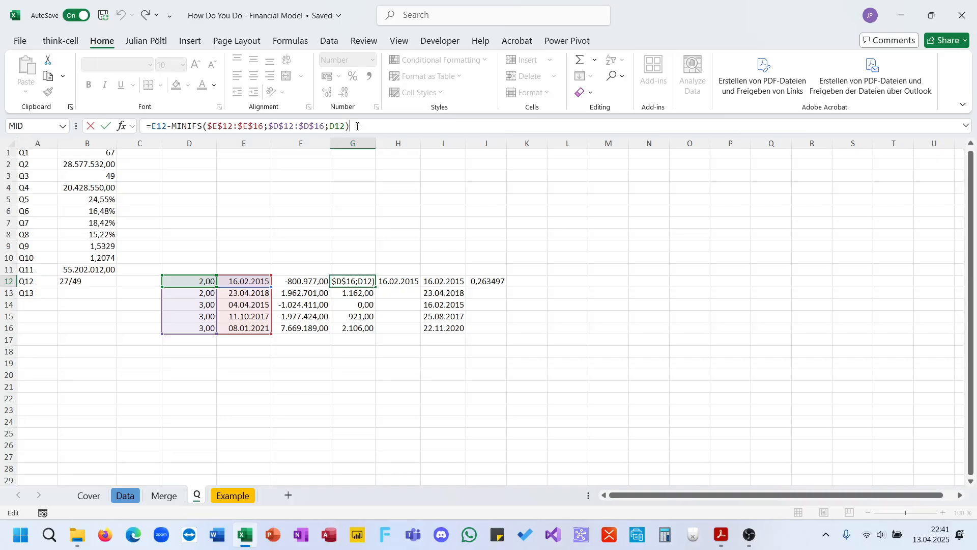
key(Return)
key(Down)
key(Up)
key(Up)
key(Right)
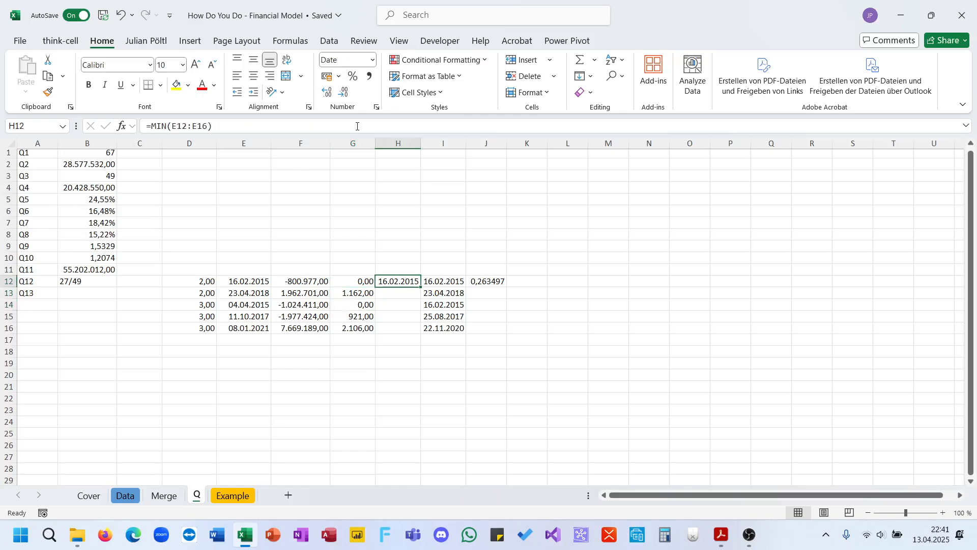
key(Right)
key(Left)
key(Left)
key(Left)
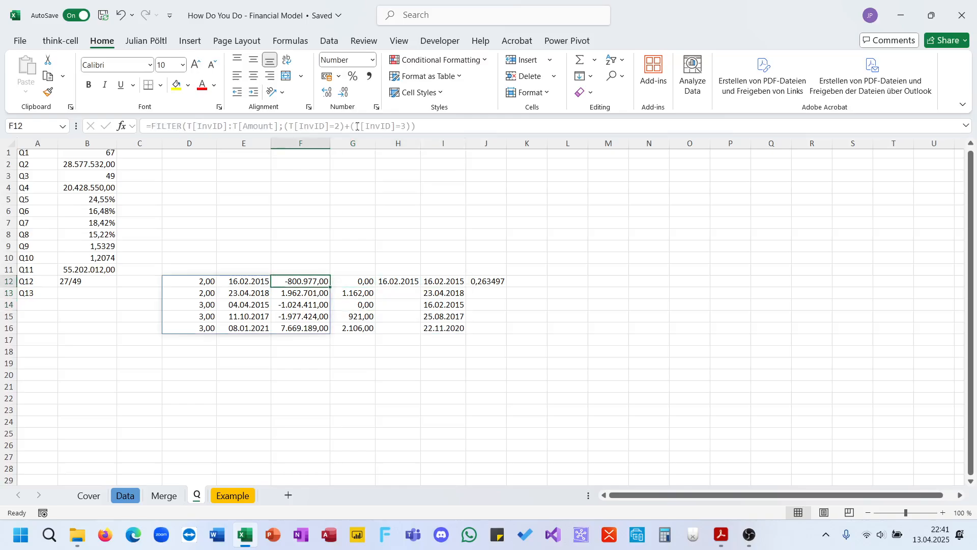
key(Left)
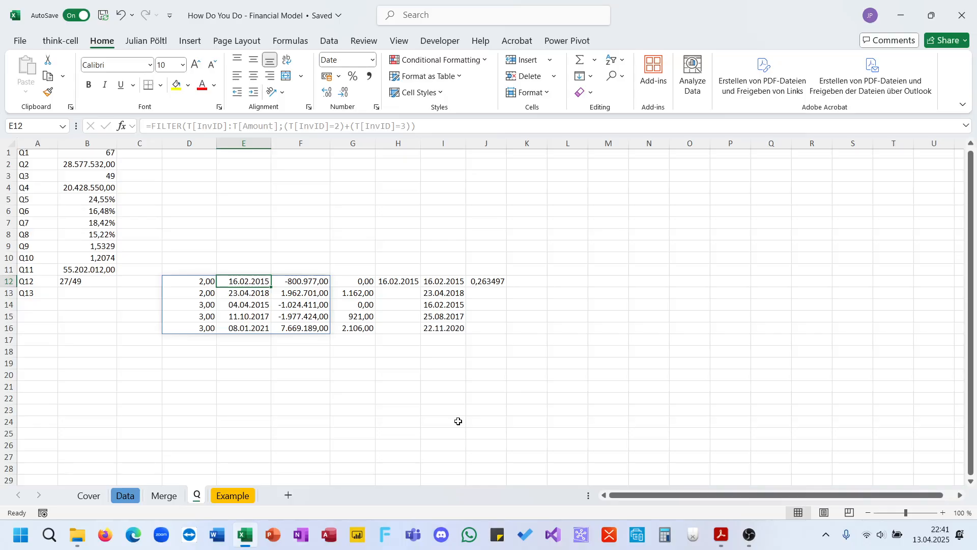
click(476, 281)
click(283, 129)
key(Escape)
Step: Move the rebased-date expression H12+G12:G16 from I12 into J12's XIRR formula, replacing the I12# reference
click(445, 281)
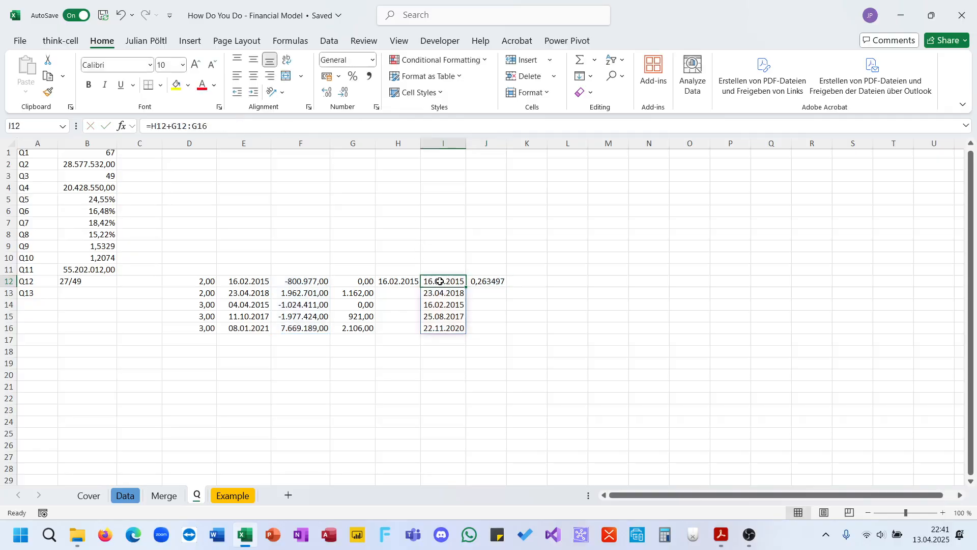
click(184, 126)
drag(183, 126, 153, 134)
key(ctrl+c)
key(BackSpace)
key(Tab)
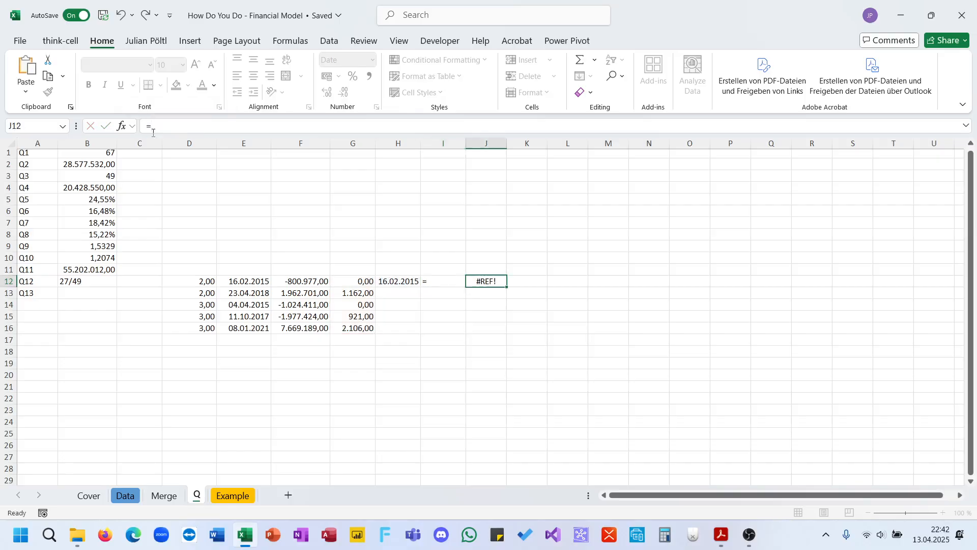
click(229, 129)
double_click(229, 128)
key(ctrl+v)
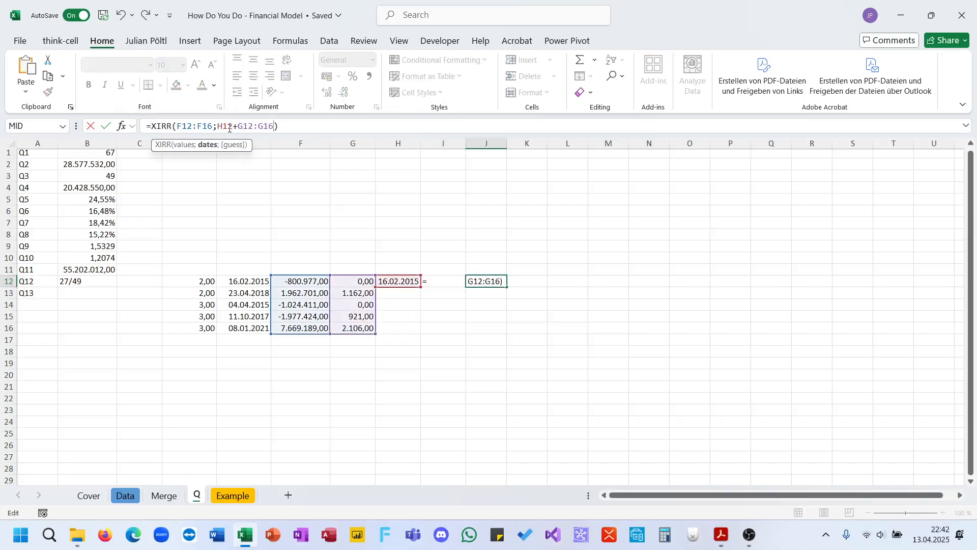
key(shift+Tab)
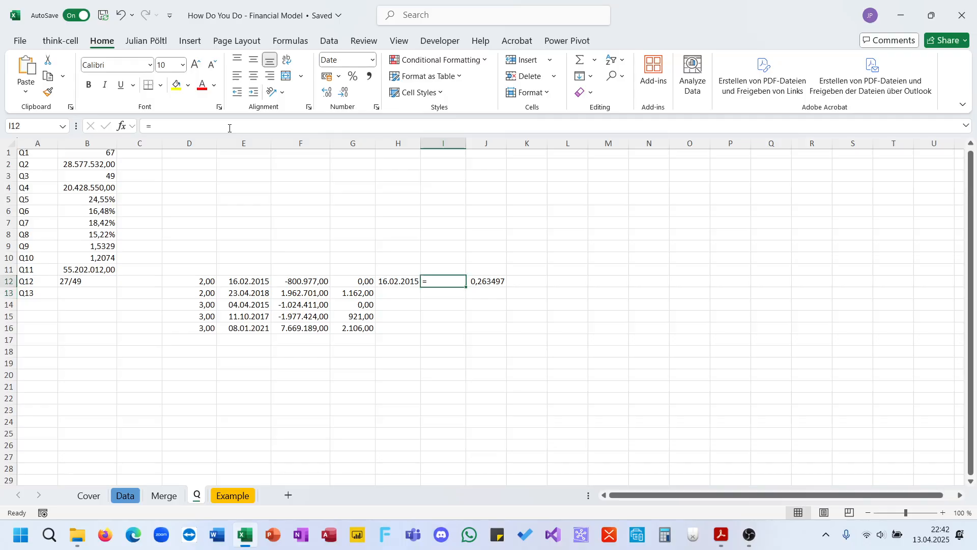
Step: Clear the leftover equals sign from I12 and review the XIRR formula in J12
key(Left)
key(Left)
key(Right)
key(Right)
key(Right)
click(233, 125)
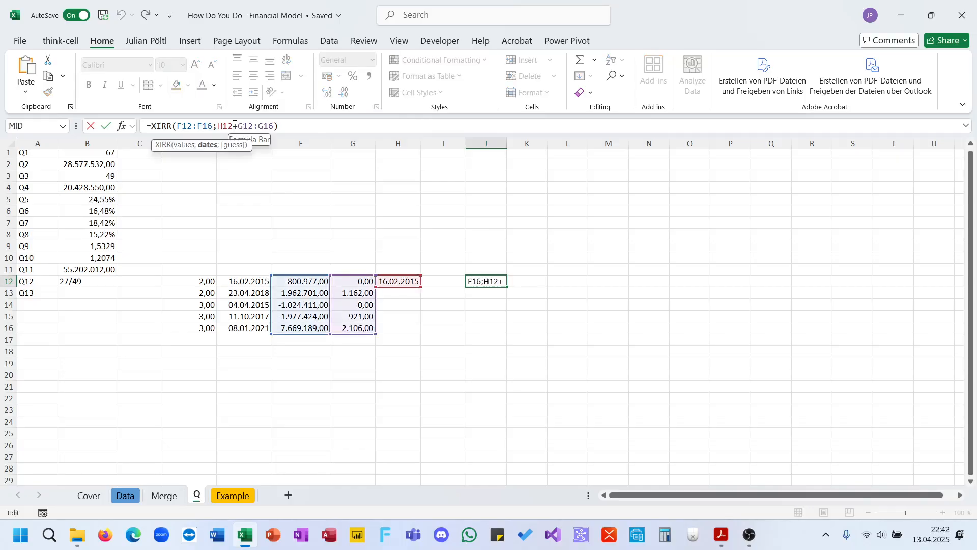
key(Escape)
Step: Replace F12:F16 in J12's XIRR formula with FILTER(T[Amount];(T[InvID]=2)+(T[InvID]=3)), based on the filter formula in D12
click(316, 281)
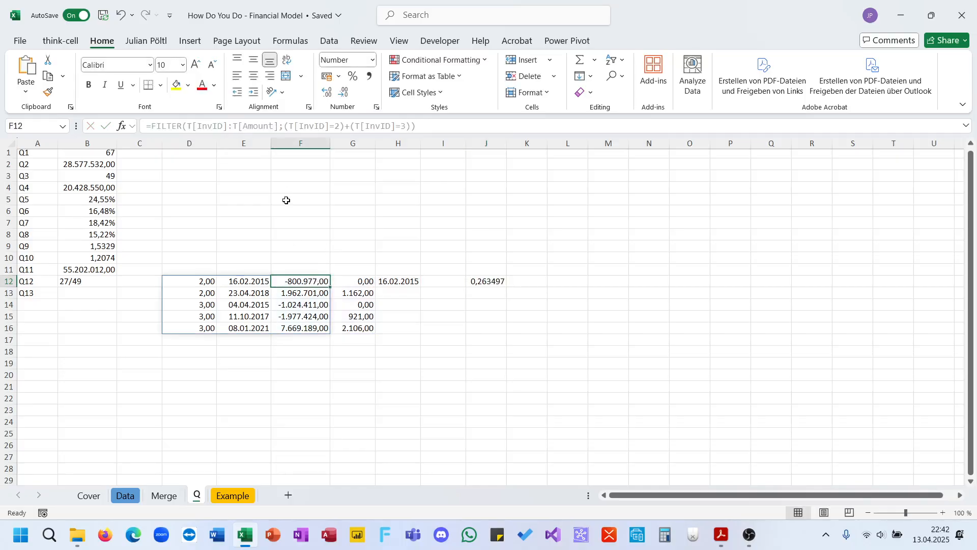
click(203, 281)
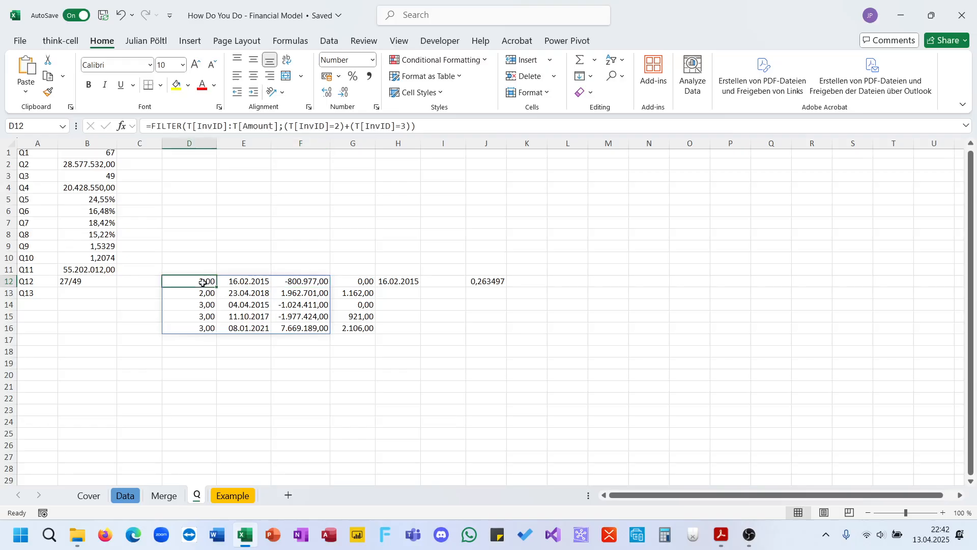
key(F2)
key(ctrl+a)
key(ctrl+c)
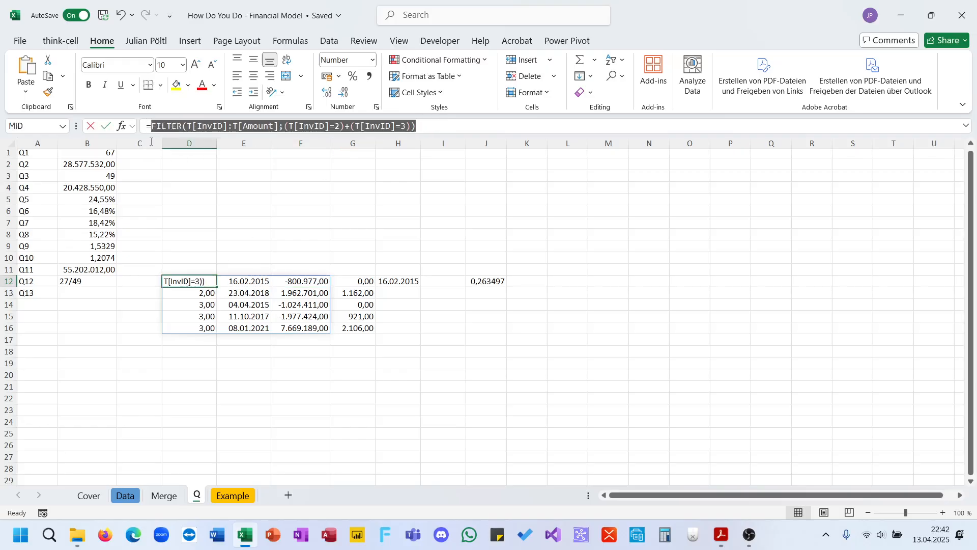
key(Escape)
click(488, 279)
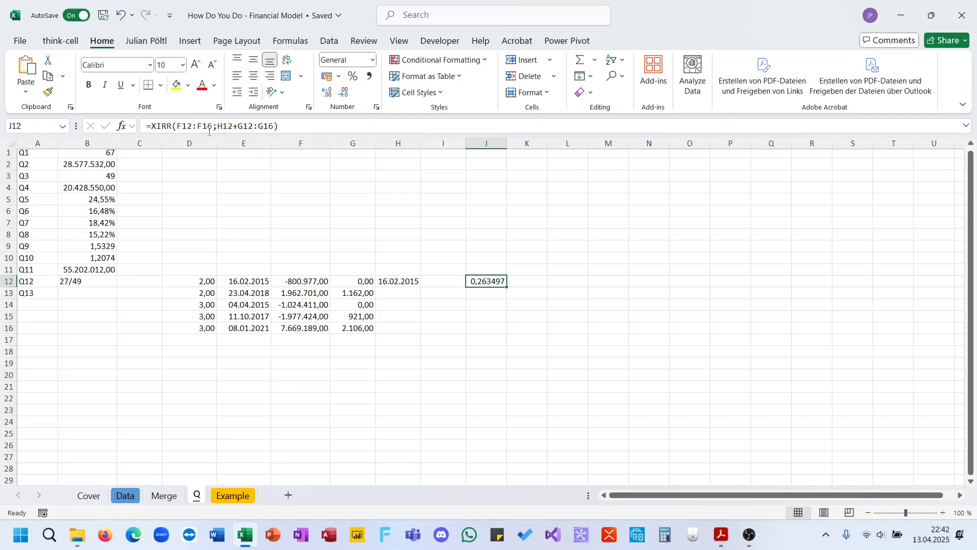
drag(177, 126, 224, 126)
key(ctrl+v)
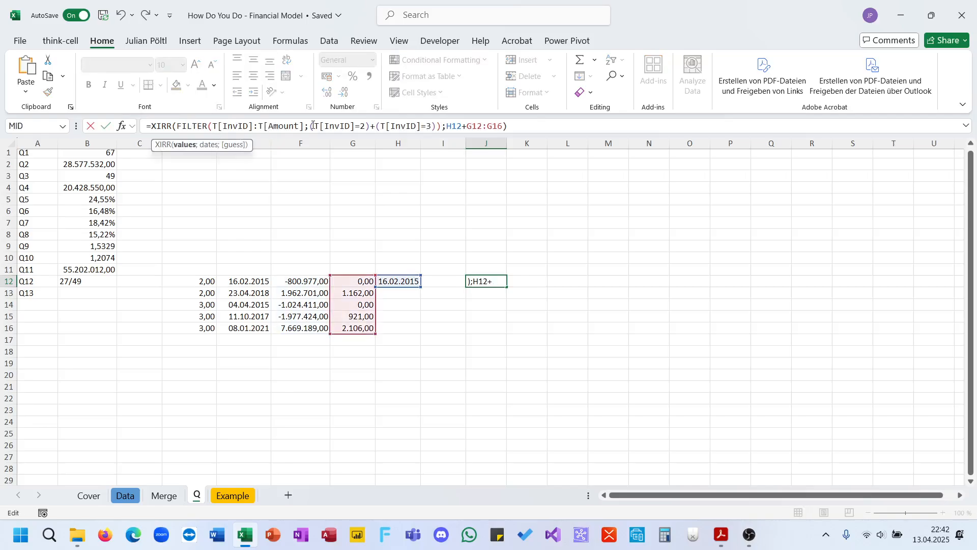
drag(261, 126, 214, 126)
key(BackSpace)
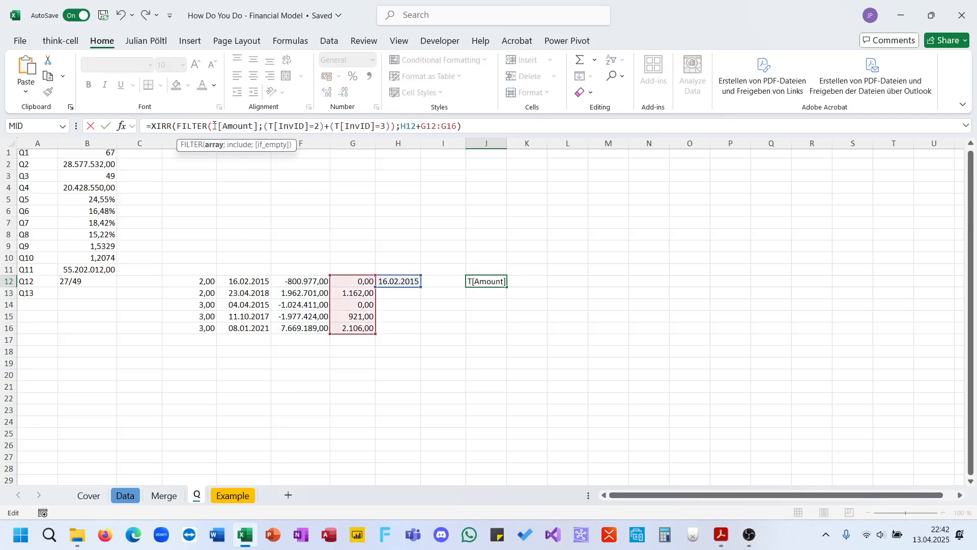
key(Return)
key(Up)
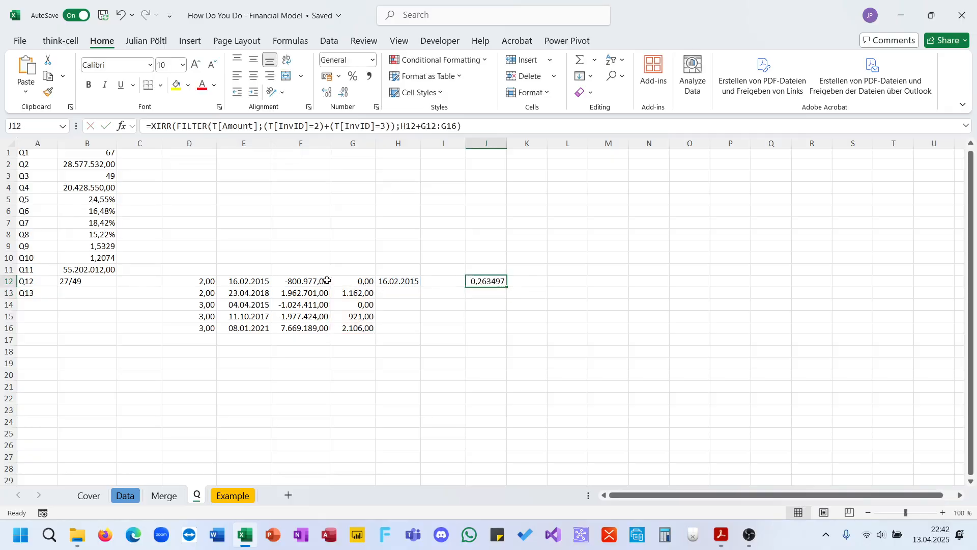
Step: Examine the formulas in F12, G12, H12 and J12 for remaining references to helper cells
click(309, 285)
click(347, 283)
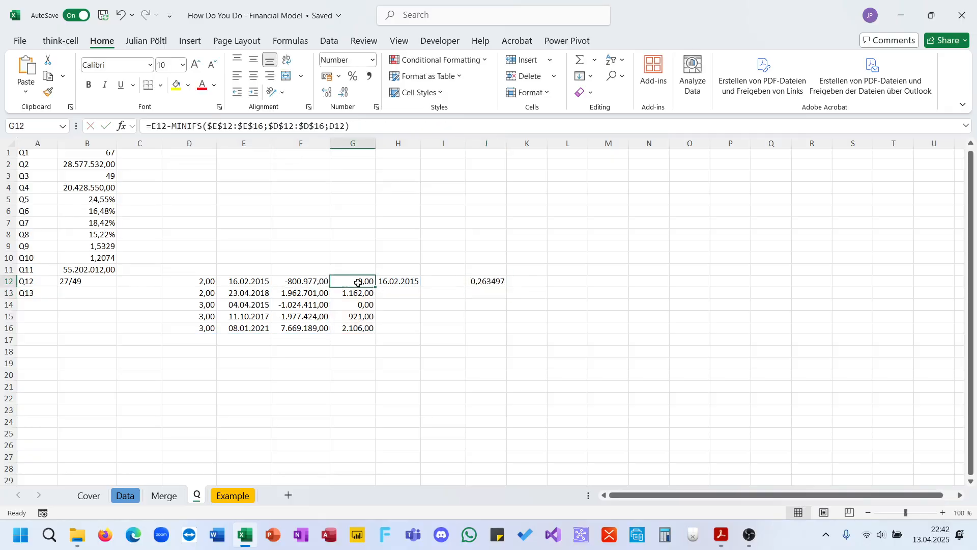
click(404, 278)
key(F2)
key(Escape)
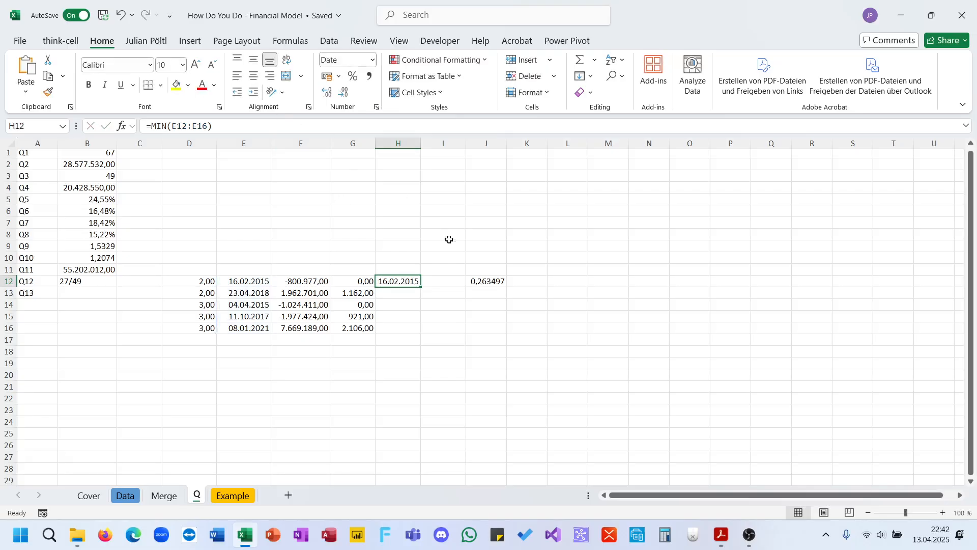
click(488, 281)
key(F2)
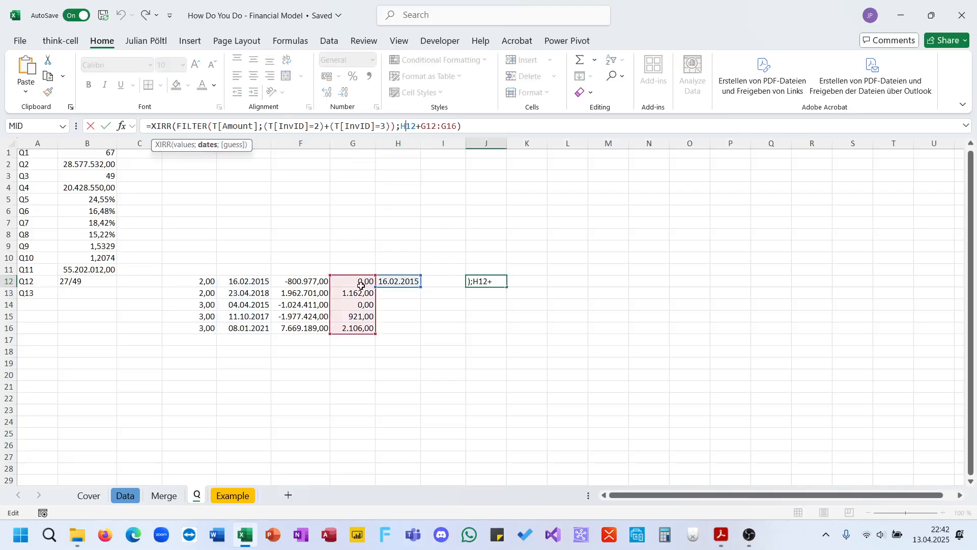
key(Escape)
Step: Change the base date formula in H12 to =MIN(FILTER(T[Date];(T[InvID]=2)+(T[InvID]=3))), reusing the filter from D12
click(248, 283)
click(204, 283)
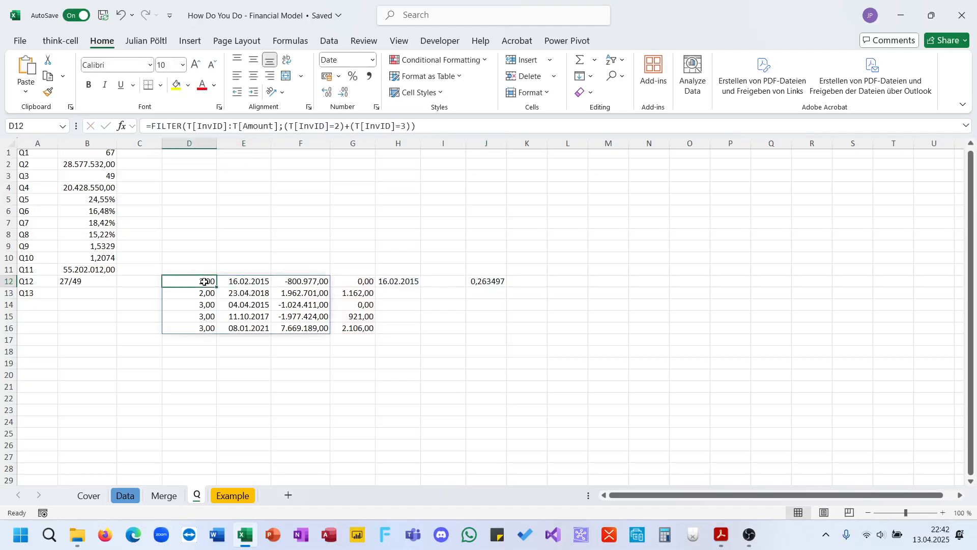
key(F2)
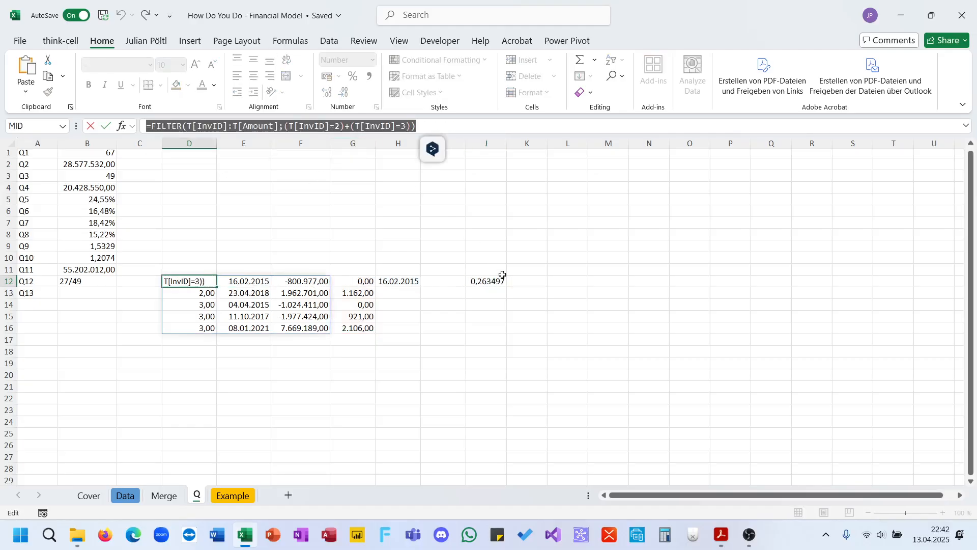
key(Escape)
click(399, 281)
drag(174, 127, 210, 126)
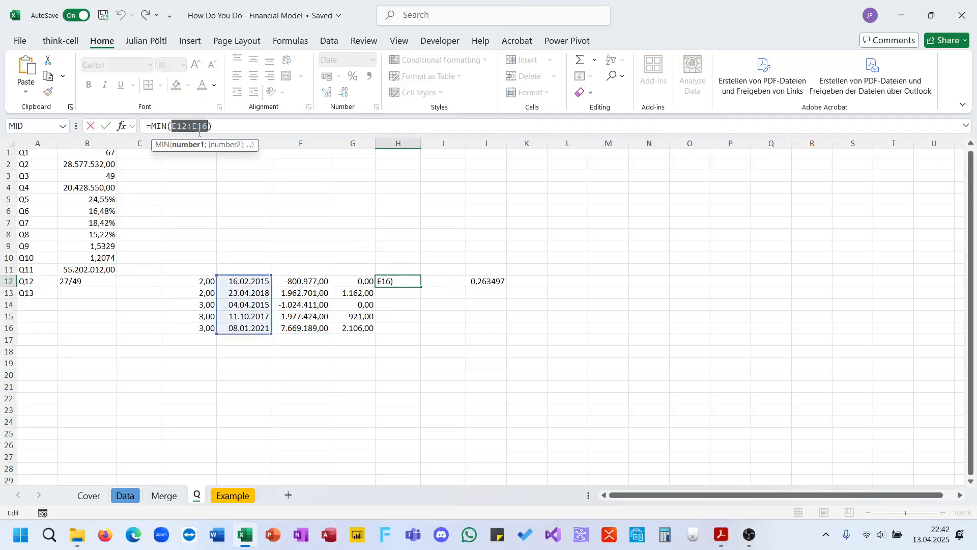
text(=FILTER(T[InvID]:T[Amount];(T[InvID]=2)+(T[InvID]=3)))
click(178, 125)
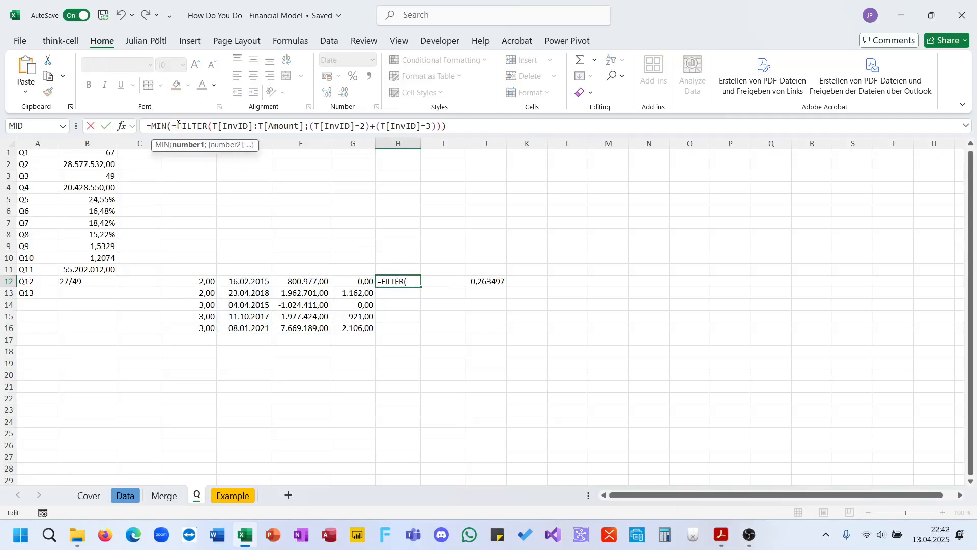
key(BackSpace)
drag(298, 126, 218, 126)
text(Date)
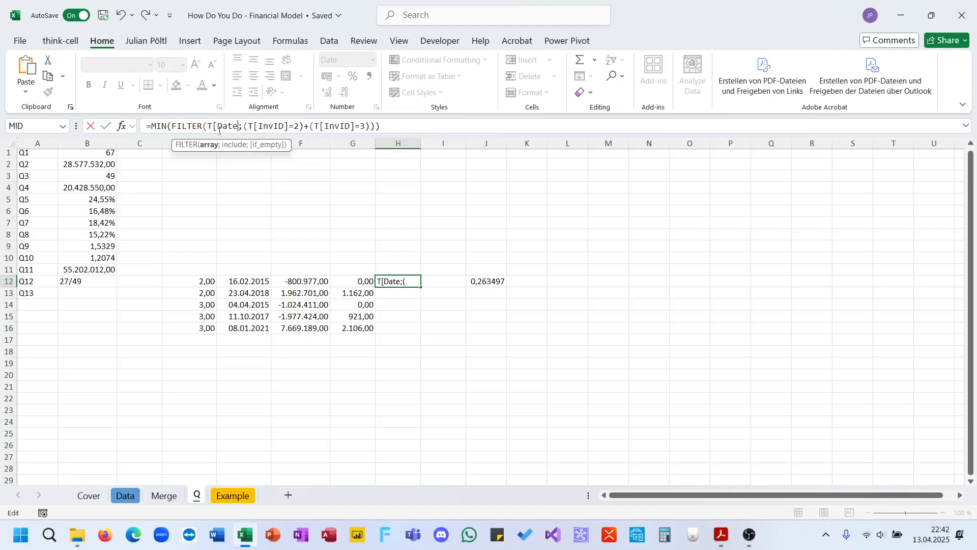
text(])
key(Return)
key(Up)
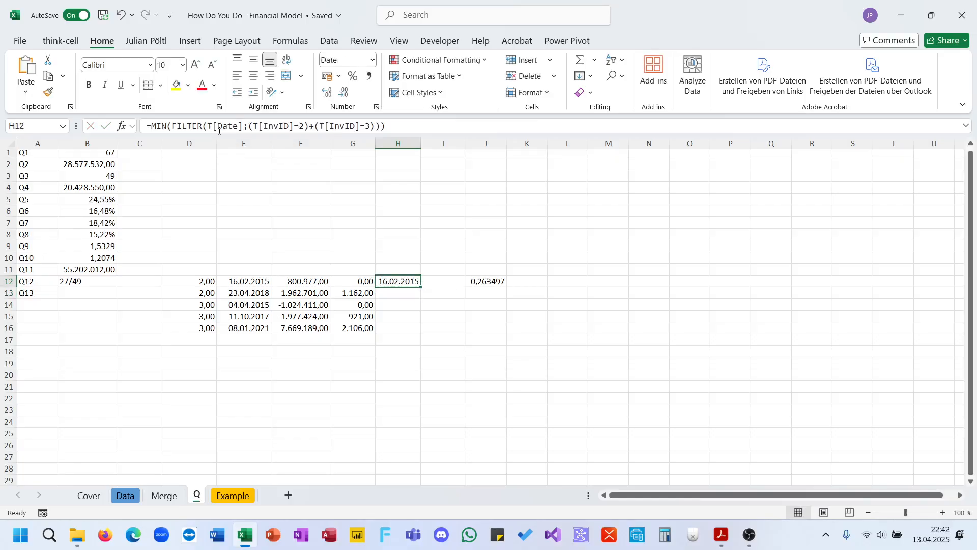
Step: Move the MIN(FILTER(T[Date];(T[InvID]=2)+(T[InvID]=3))) expression from H12 into J12's XIRR formula, replacing the H12 reference
click(234, 126)
key(ctrl+a)
key(ctrl+x)
key(Tab)
key(Tab)
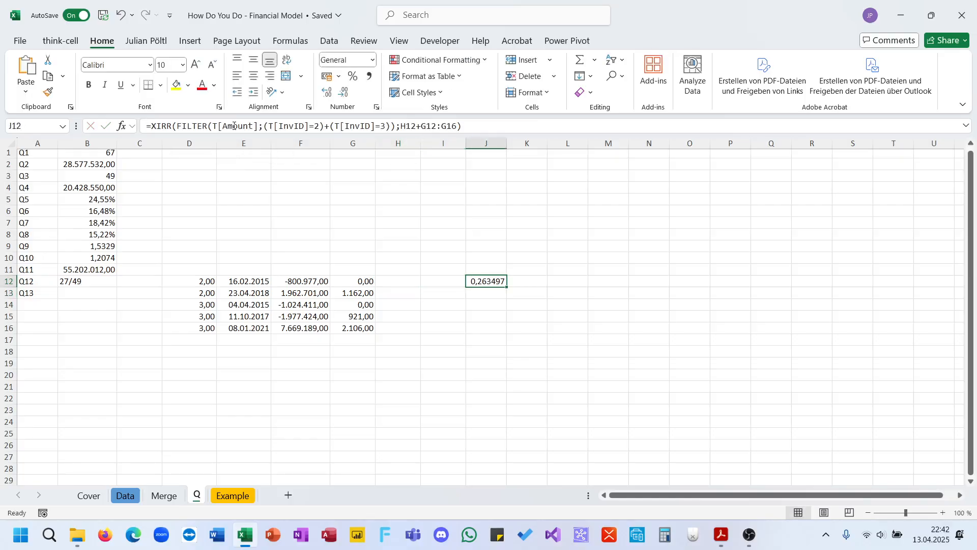
click(356, 128)
double_click(408, 126)
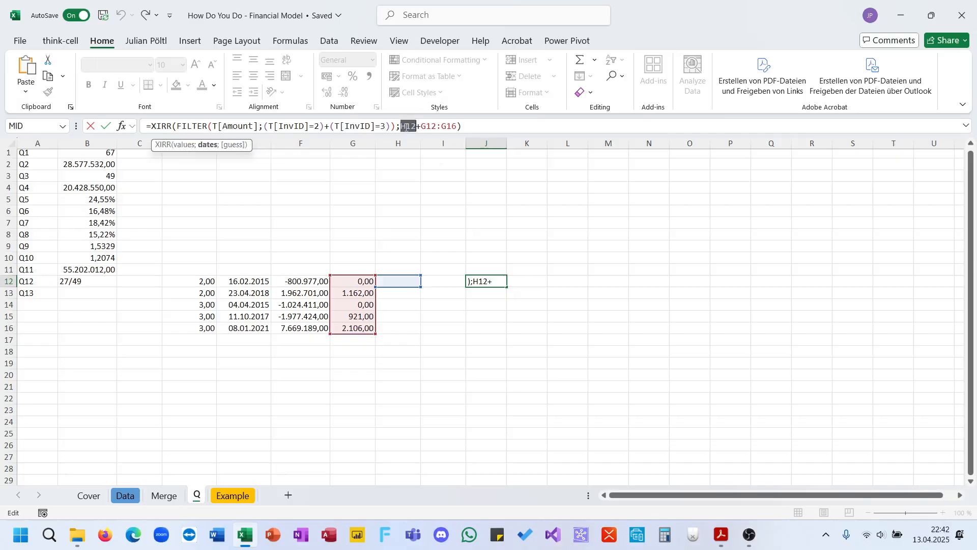
key(ctrl+v)
click(406, 128)
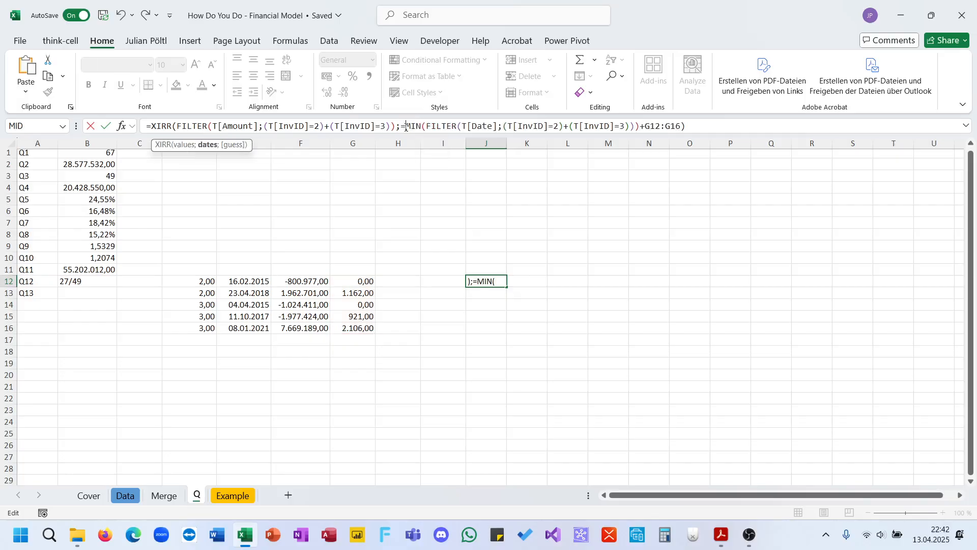
key(BackSpace)
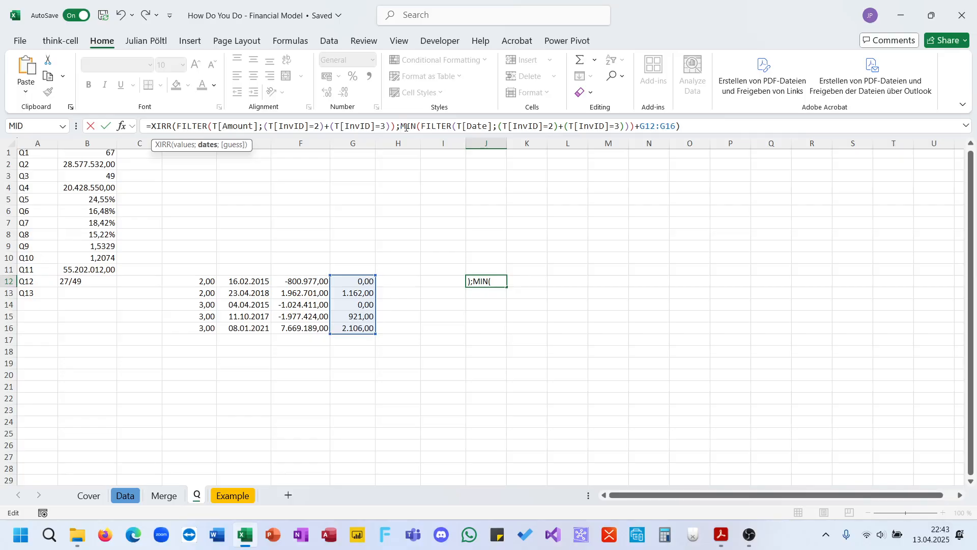
key(Return)
Step: Examine the combined XIRR formula in J12 and the MINIFS day offset formula in G12
key(Left)
key(Left)
key(Up)
key(Right)
key(Right)
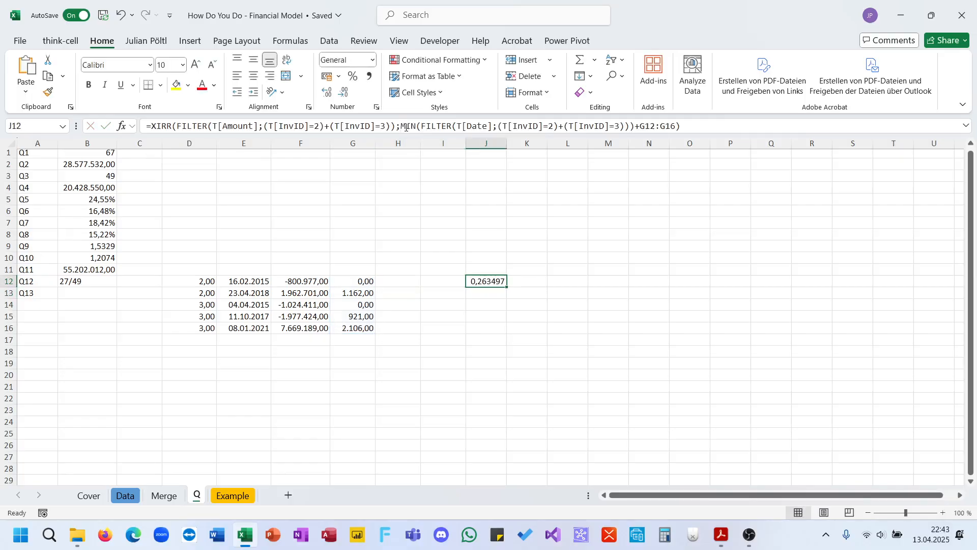
click(512, 125)
key(Escape)
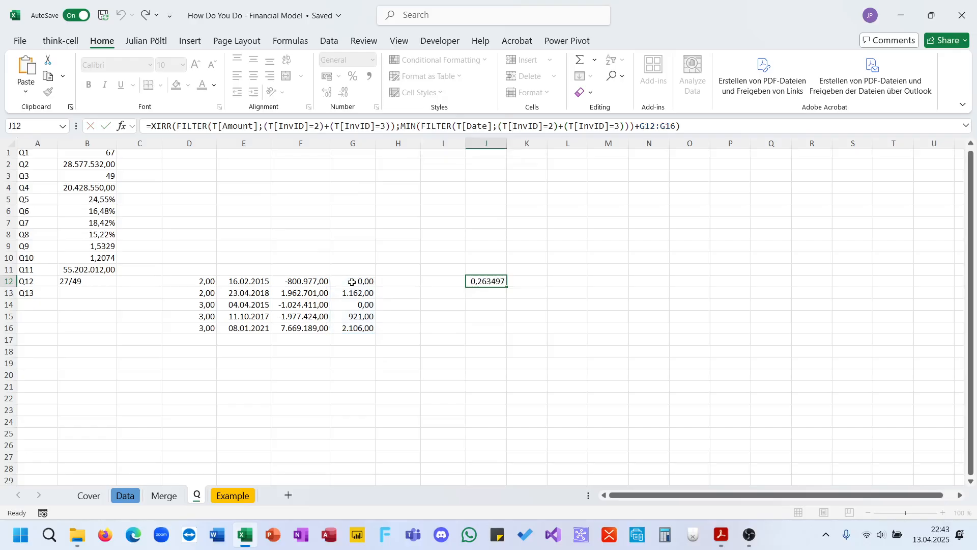
click(353, 281)
click(270, 125)
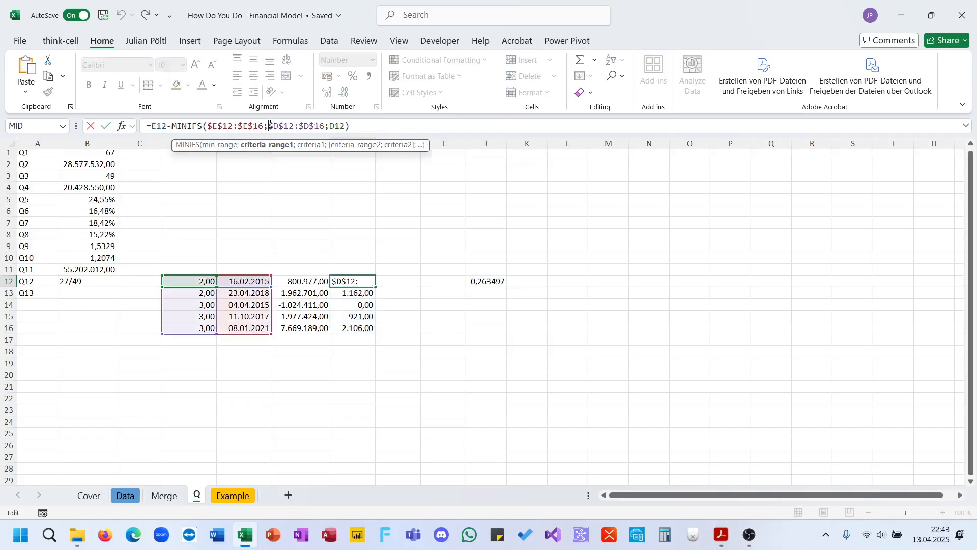
key(Escape)
Step: Narrow the filtered columns in D12 to T[InvID]:T[Date], dropping the amounts from the FILTER formula
click(203, 280)
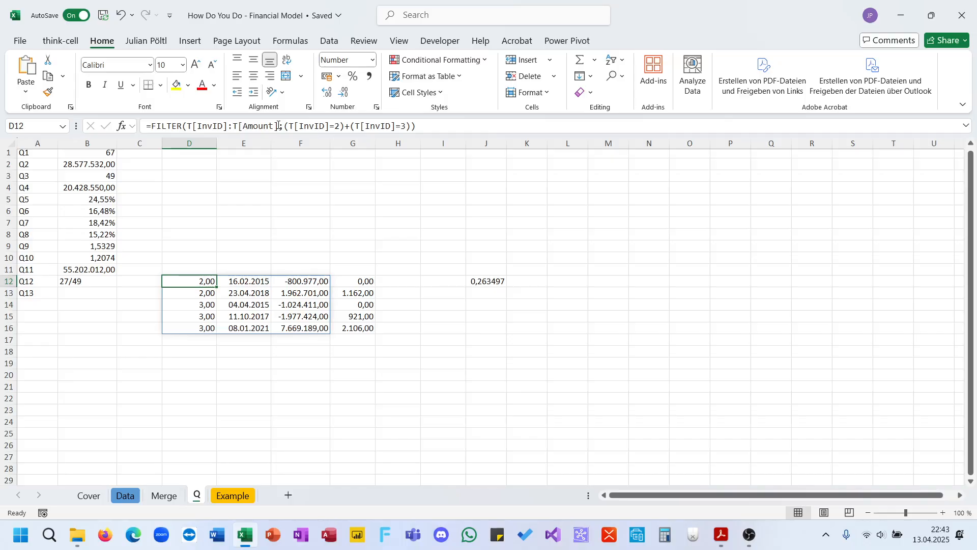
drag(279, 126, 239, 127)
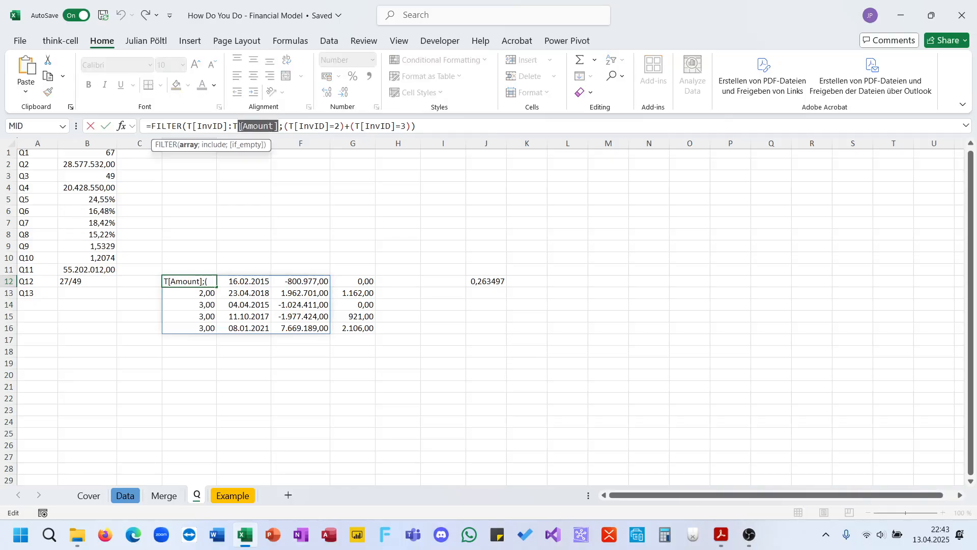
key(BackSpace)
text([)
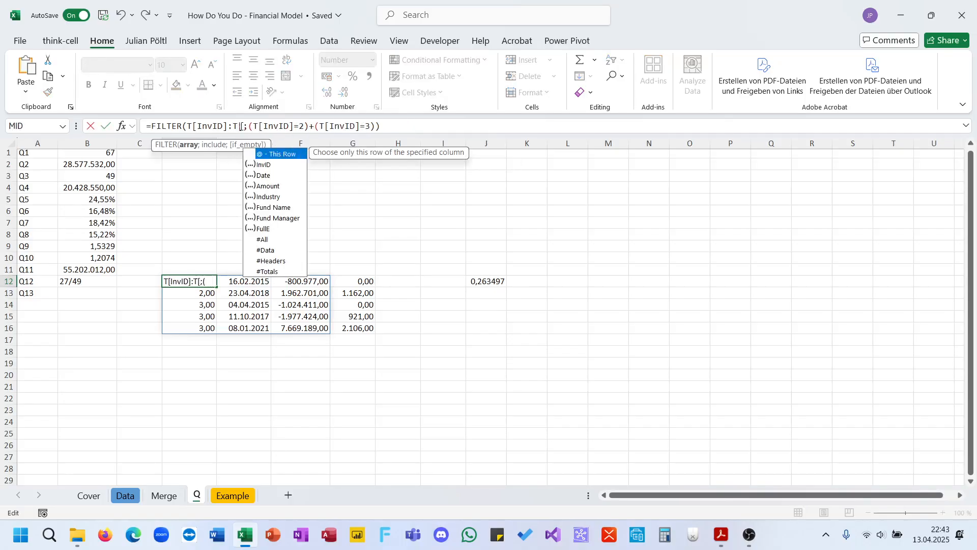
key(Down)
key(Down)
key(Down)
key(Down)
key(Up)
key(Up)
key(Tab)
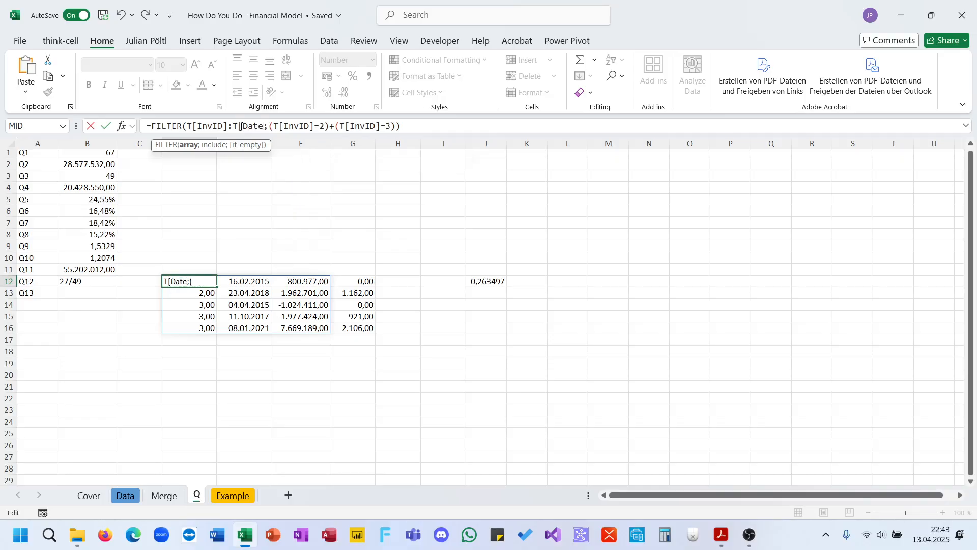
key(Tab)
Step: Wrap the FILTER formula in D12 in LET, naming the filtered array F and returning F
key(Right)
key(Right)
key(Right)
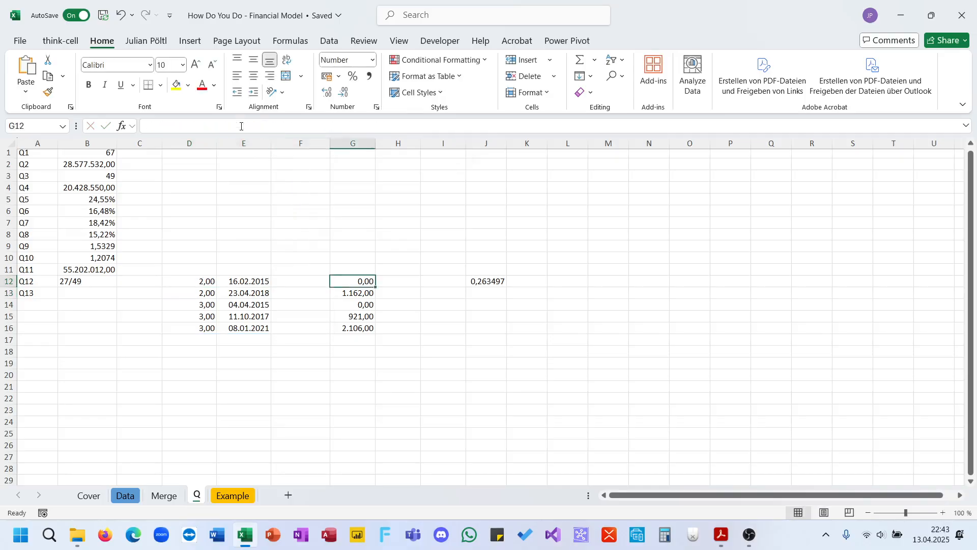
key(Left)
click(241, 126)
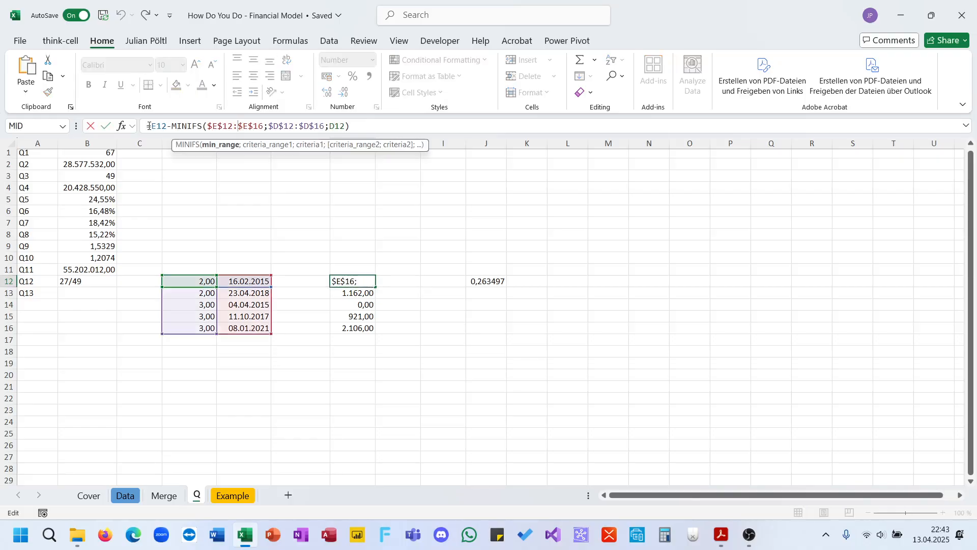
click(149, 126)
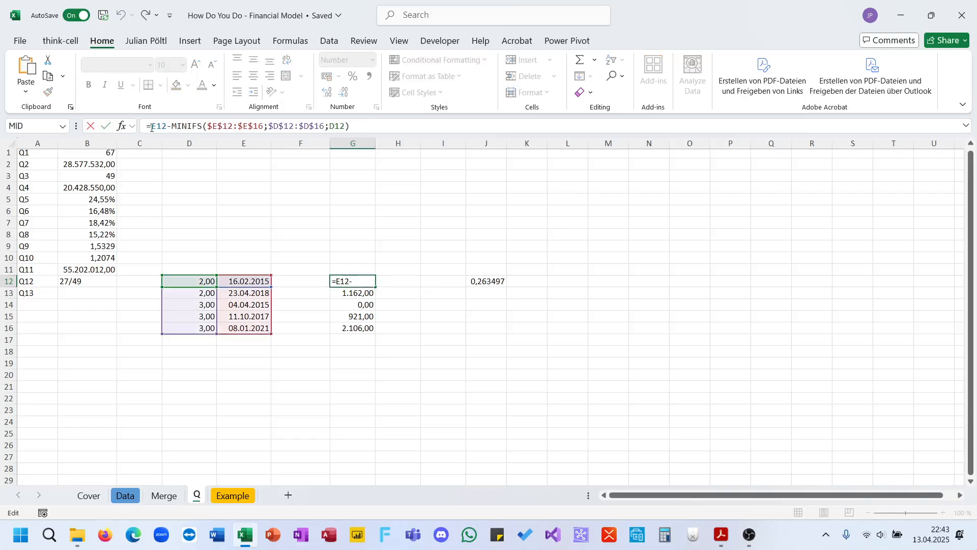
click(205, 282)
click(152, 127)
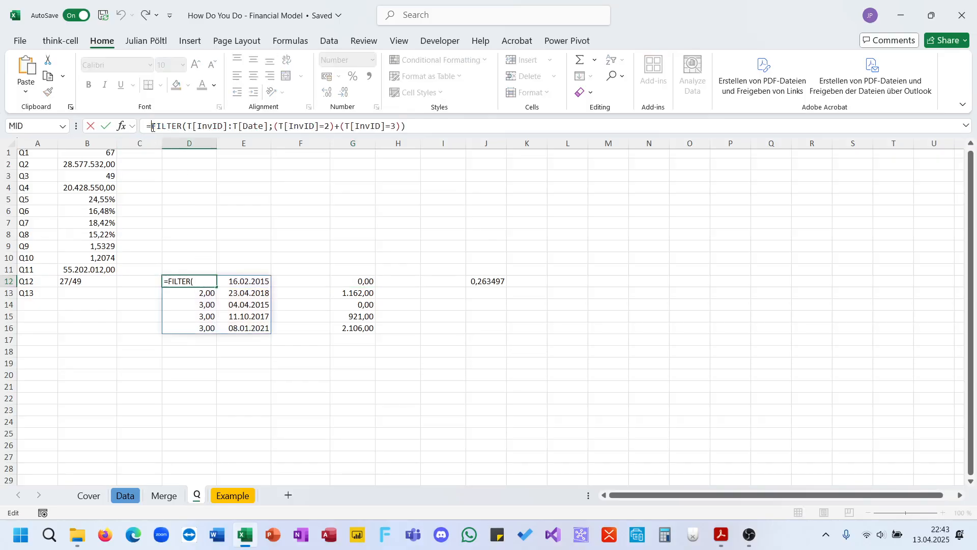
text(Let(F;)
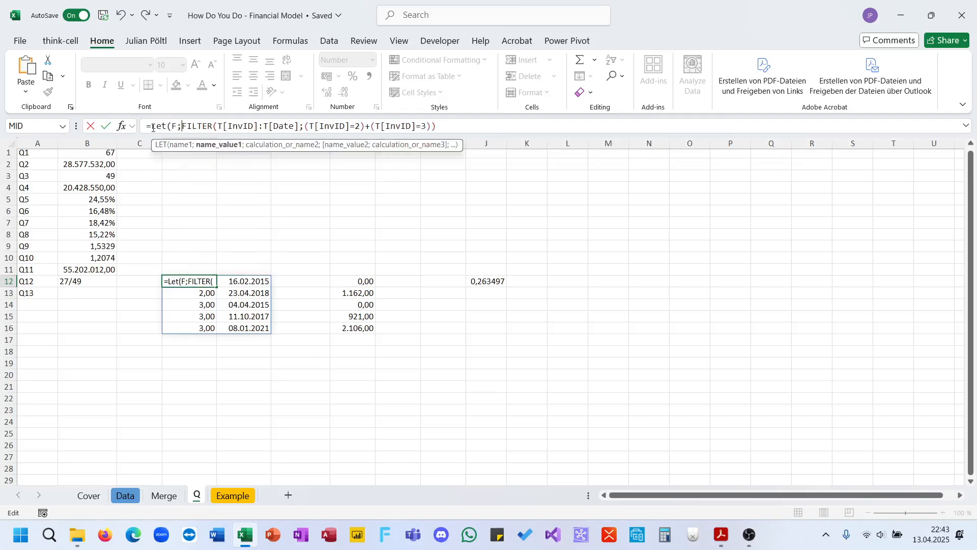
text(;F))
key(Return)
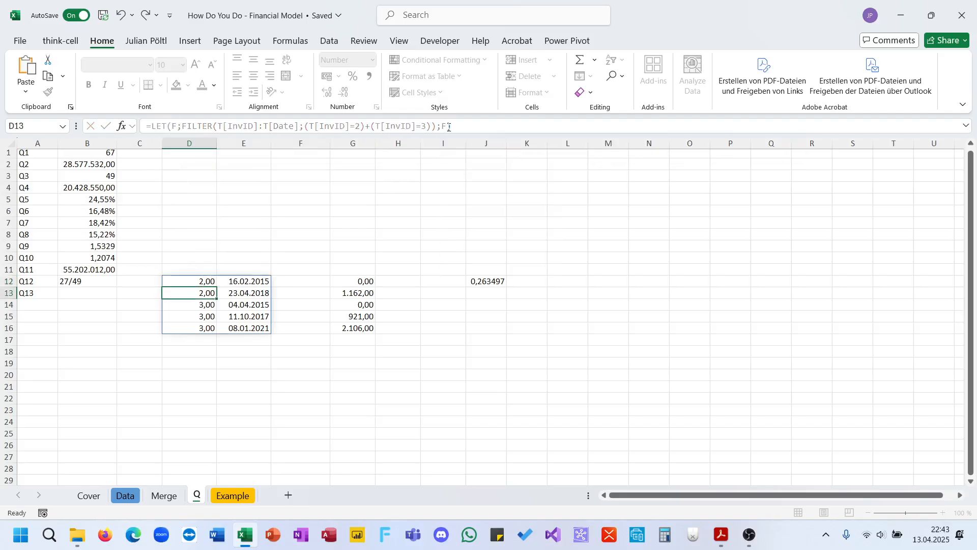
Step: Copy the expression E12-MINIFS($E$12:$E$16;$D$12:$D$16;D12) from G12 into D12's LET formula, replacing the final F
click(355, 281)
drag(351, 126, 155, 126)
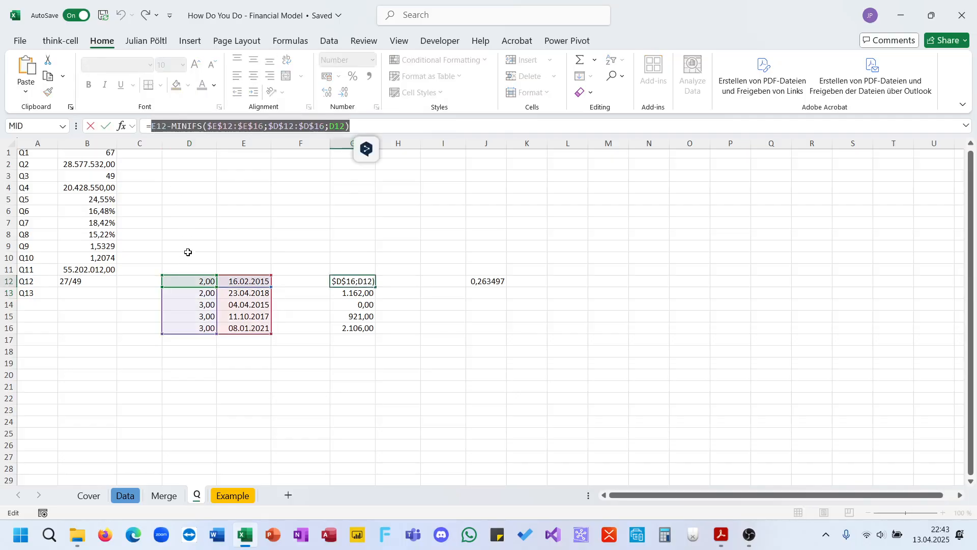
key(Escape)
click(189, 281)
double_click(443, 125)
text(E12-MINIFS($E$12:$E$16;$D$12:$D$16;D12))
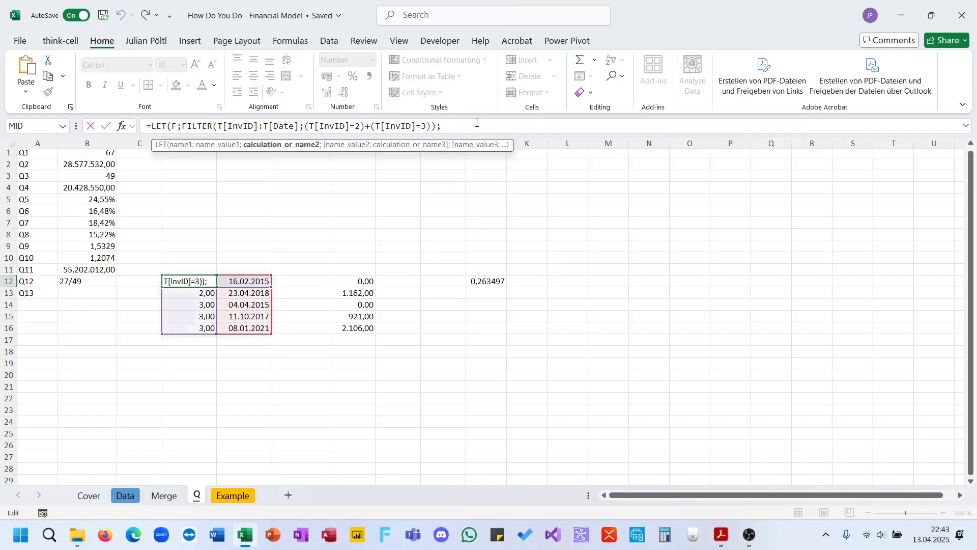
Step: Insert MAP before the MINIFS calculation in D12, with TAKE(F;;1) and TAKE(F;;-1) as its arrays
double_click(451, 126)
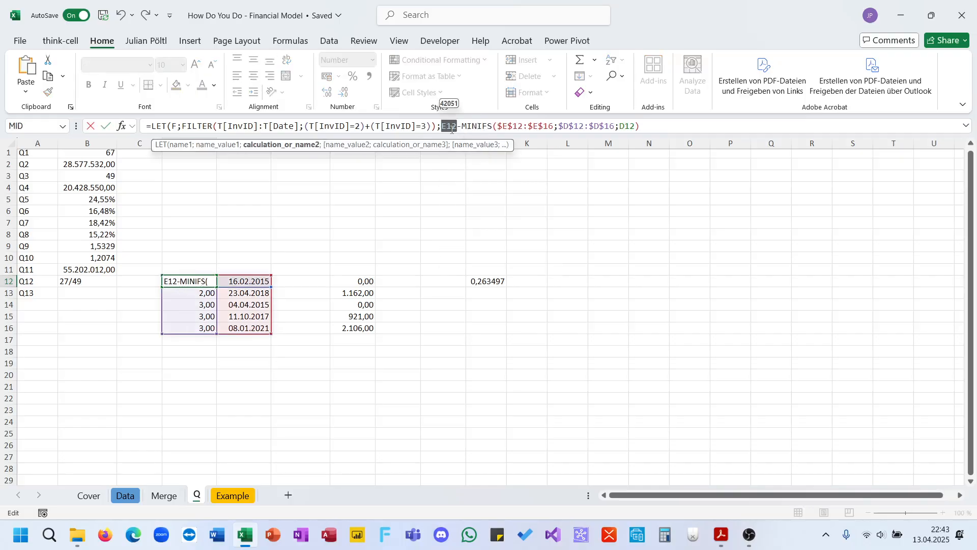
click(442, 126)
text(Map()
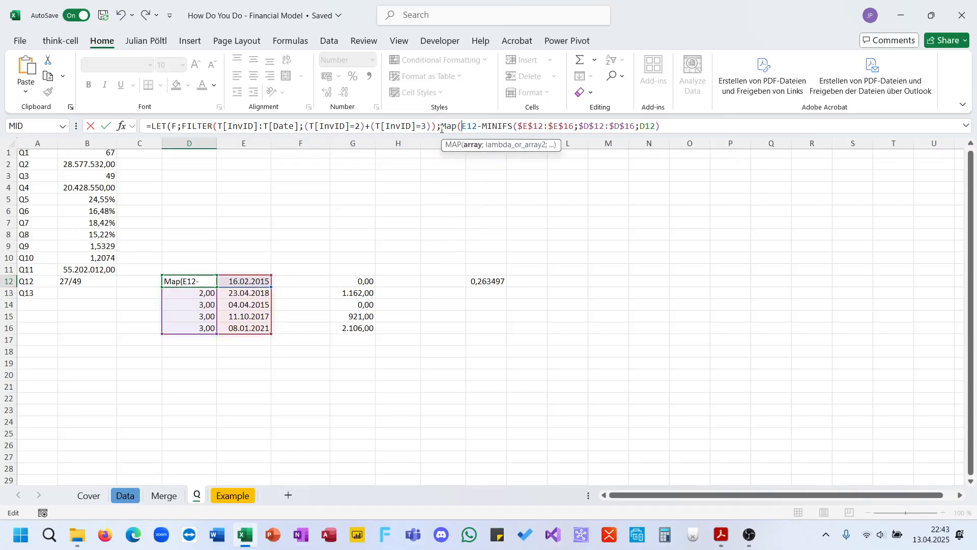
text(Ta)
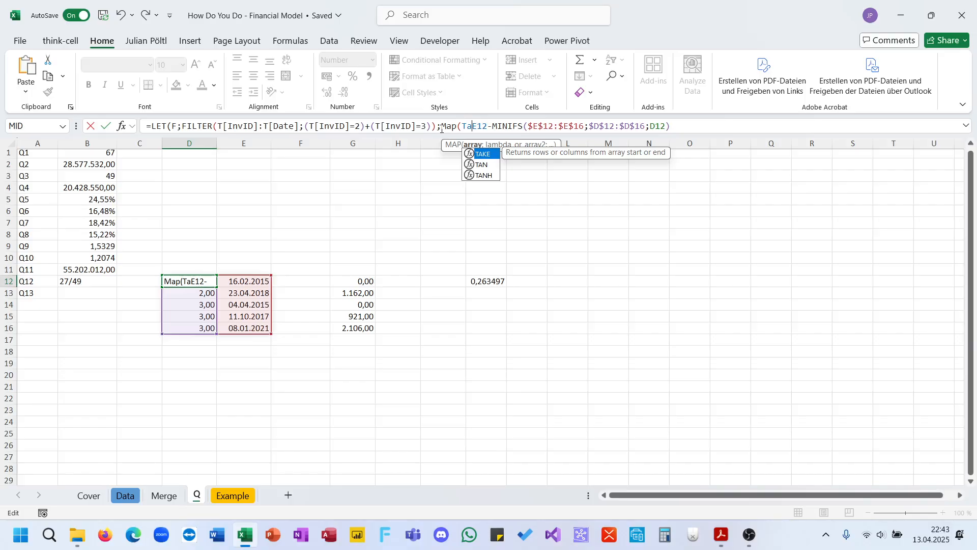
key(Tab)
text(F;;1);)
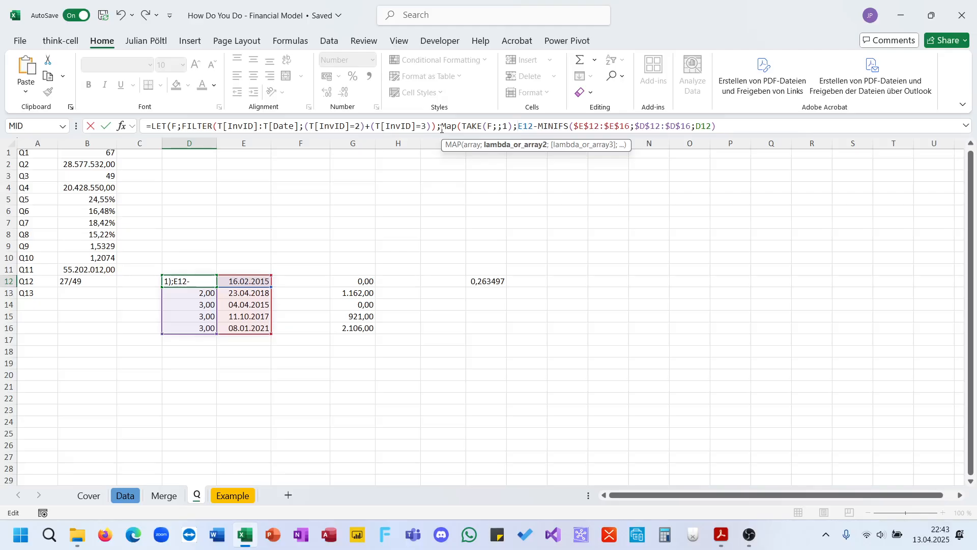
text(Tak)
key(Tab)
text(F;;-1))
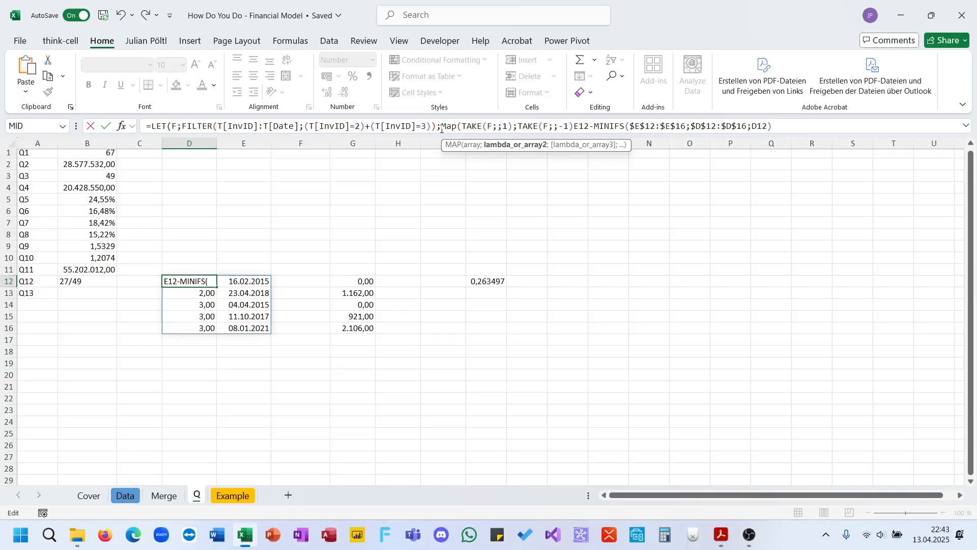
Step: Add a LAMBDA with parameters A and B to the MAP, replacing E12 with B and the D12 criterion with A
text(;la)
key(Tab)
text(A;B)
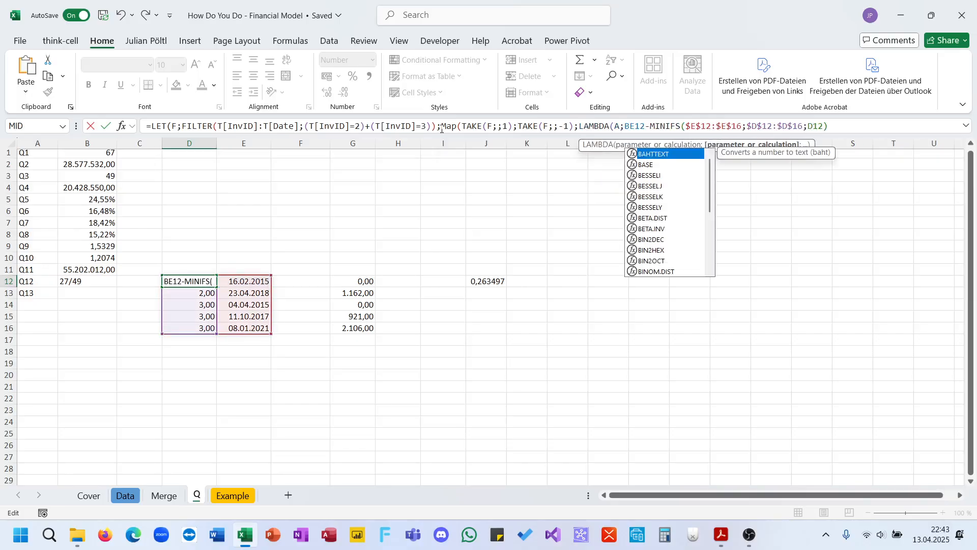
text(;)
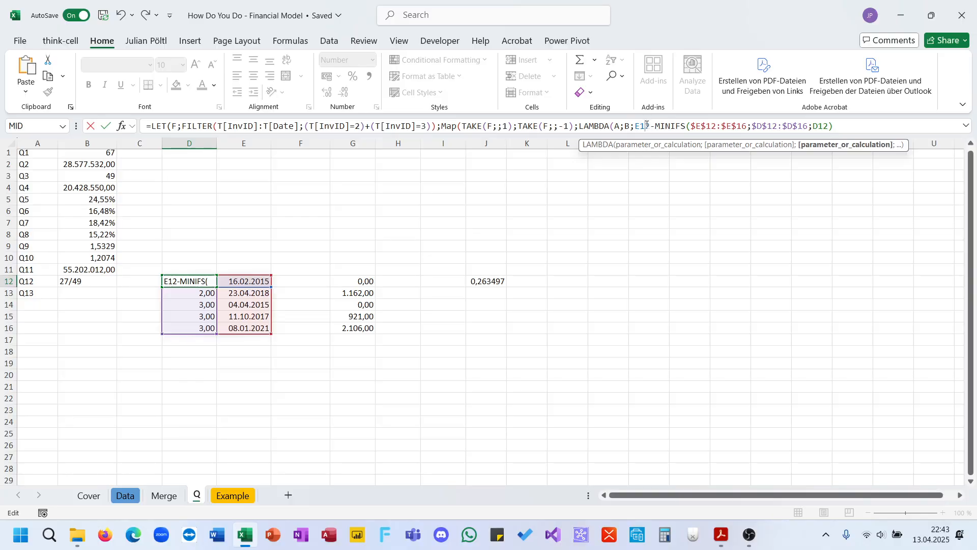
double_click(643, 126)
text(B)
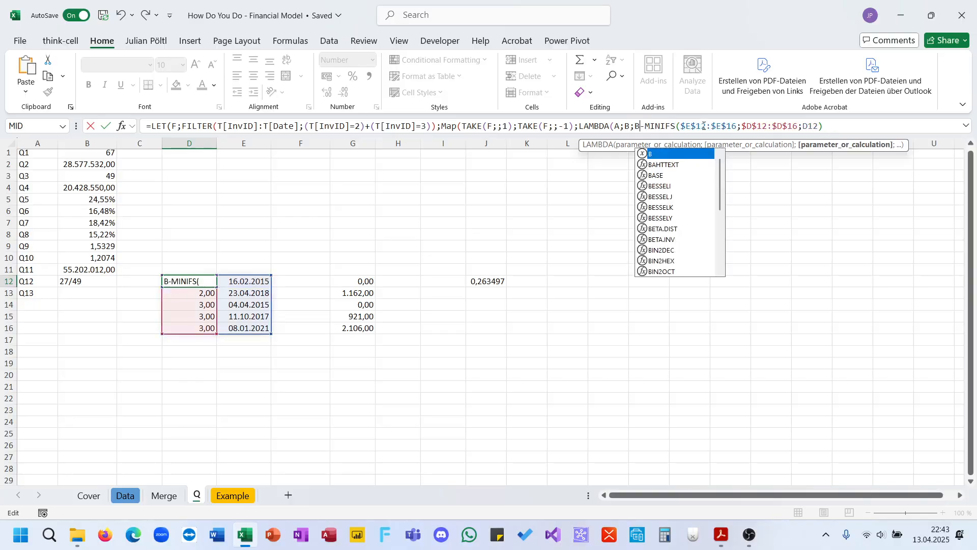
double_click(809, 126)
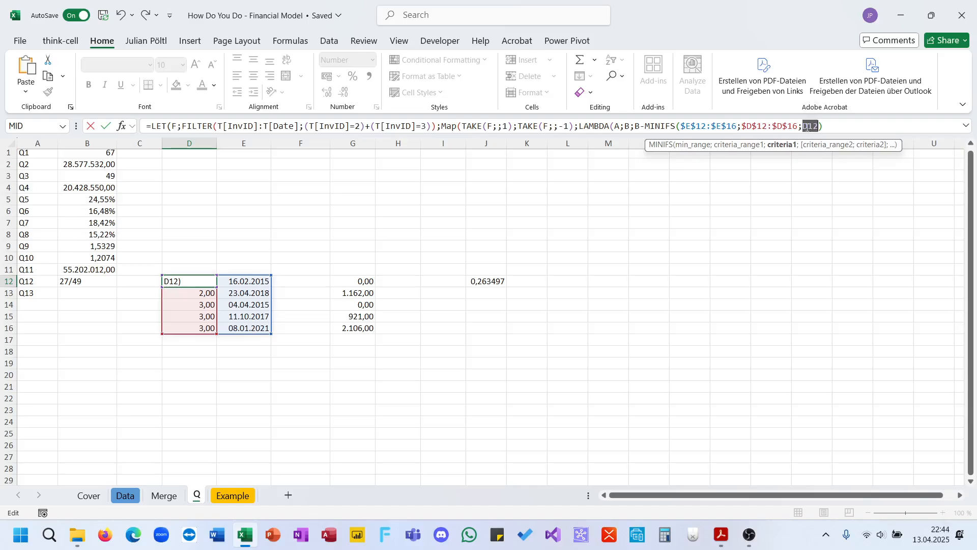
text(A)
Step: Replace the MINIFS ranges in D12 with TAKE(F;;-1) and TAKE(F;;1), then close the brackets and enter the formula
drag(681, 125, 737, 126)
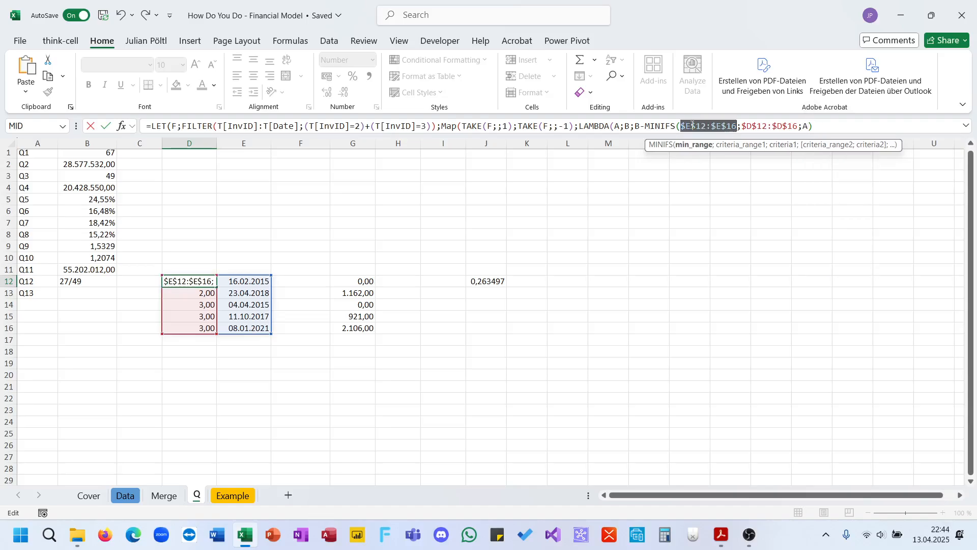
text(TAKE()
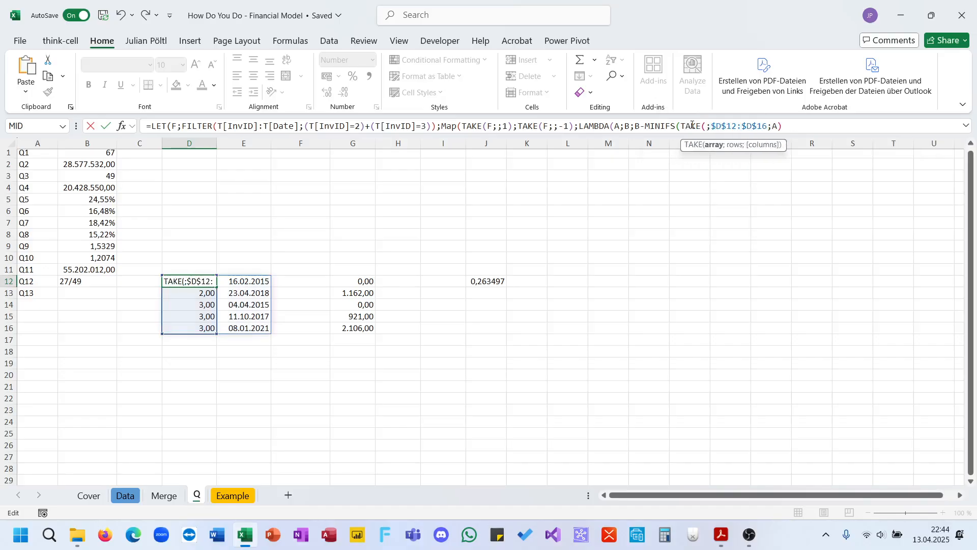
text(F;;-1))
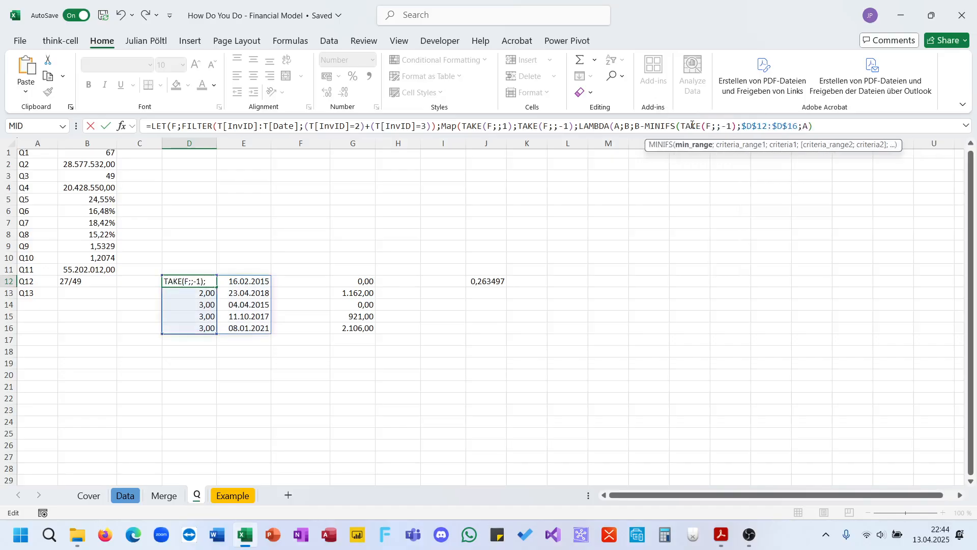
drag(740, 126, 797, 126)
text(TAKE()
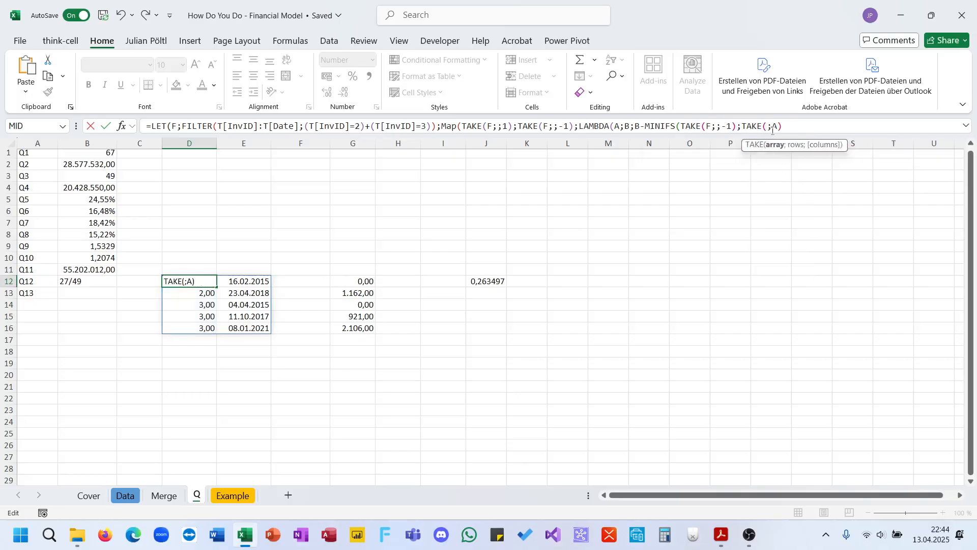
text(F;;1))
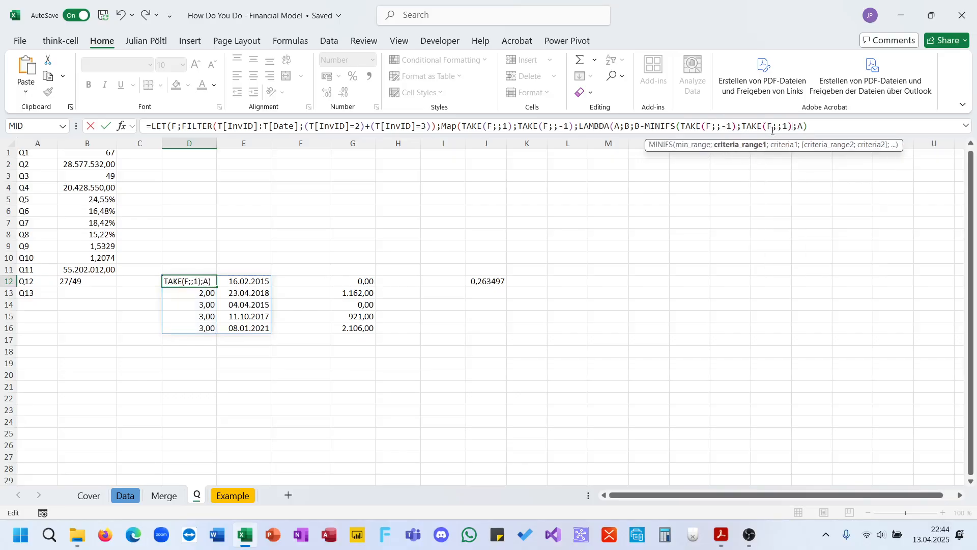
click(831, 127)
text())))
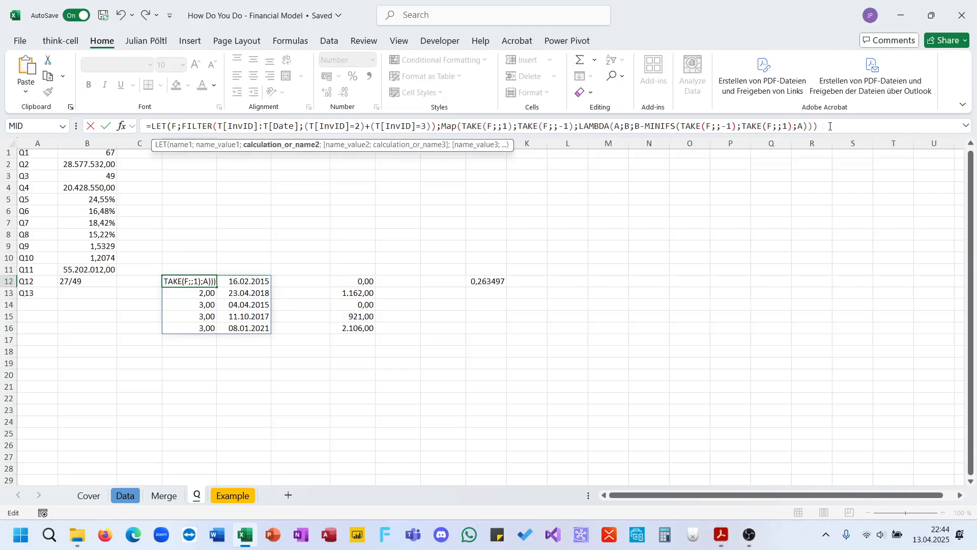
key(Return)
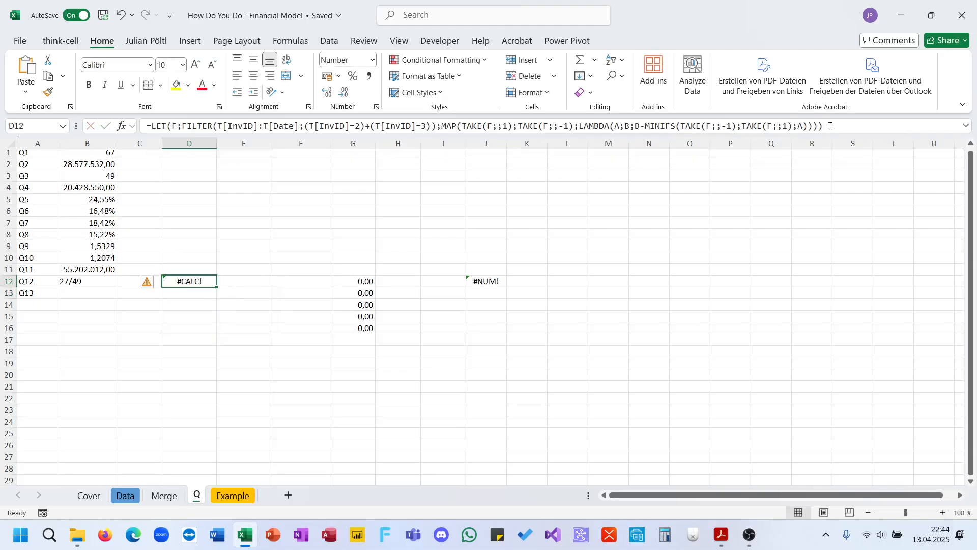
Step: Define a LET variable FC as TAKE(F;;1) before the MAP in D12's formula
click(830, 126)
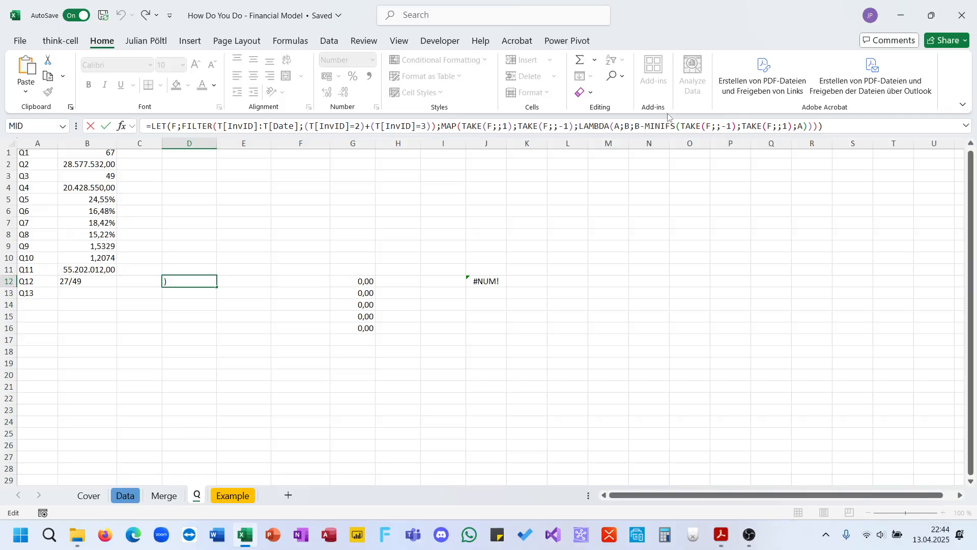
click(500, 126)
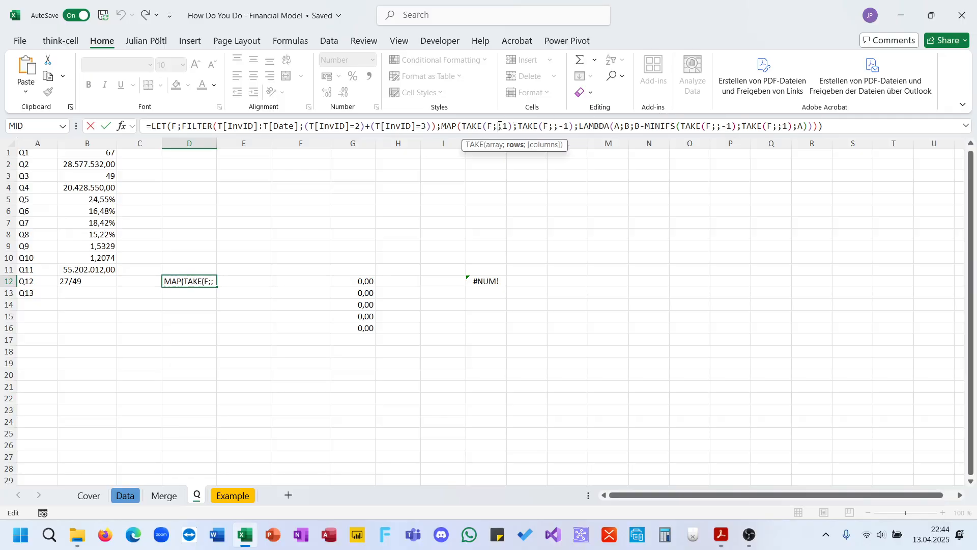
click(442, 127)
text(F)
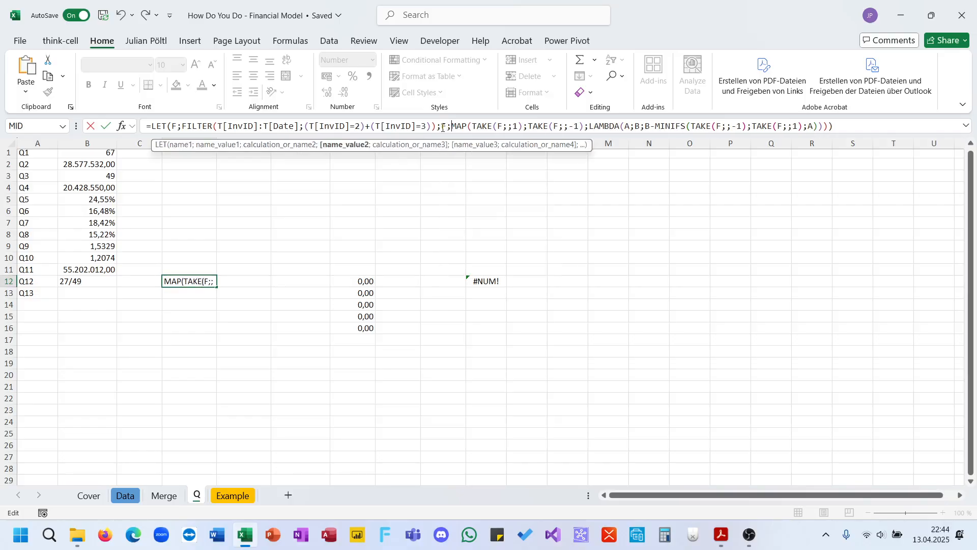
text(C;)
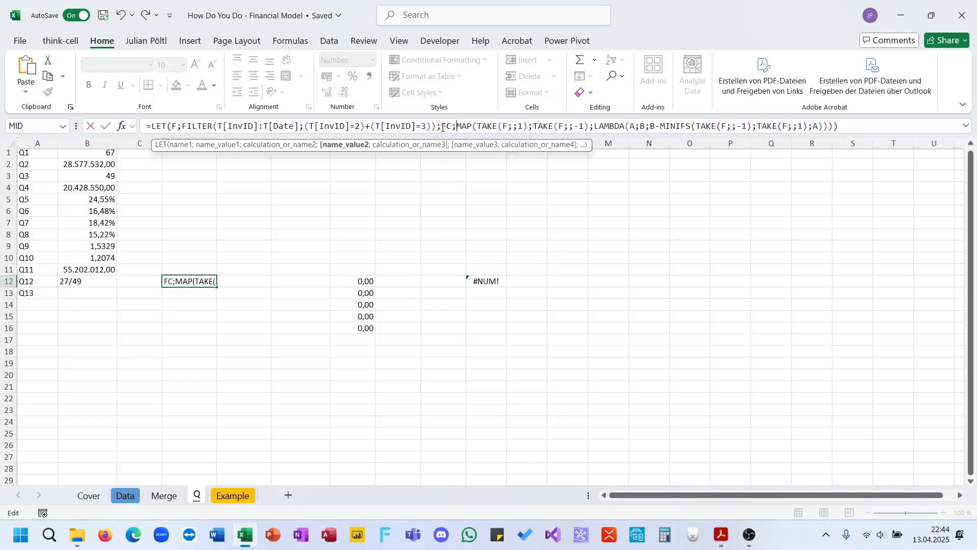
text(TAKE(F;)
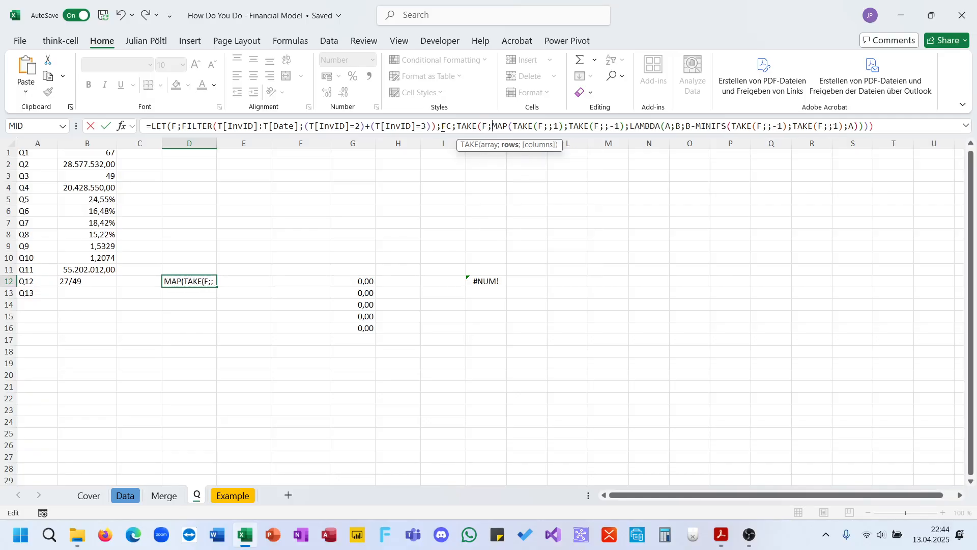
text(;1);)
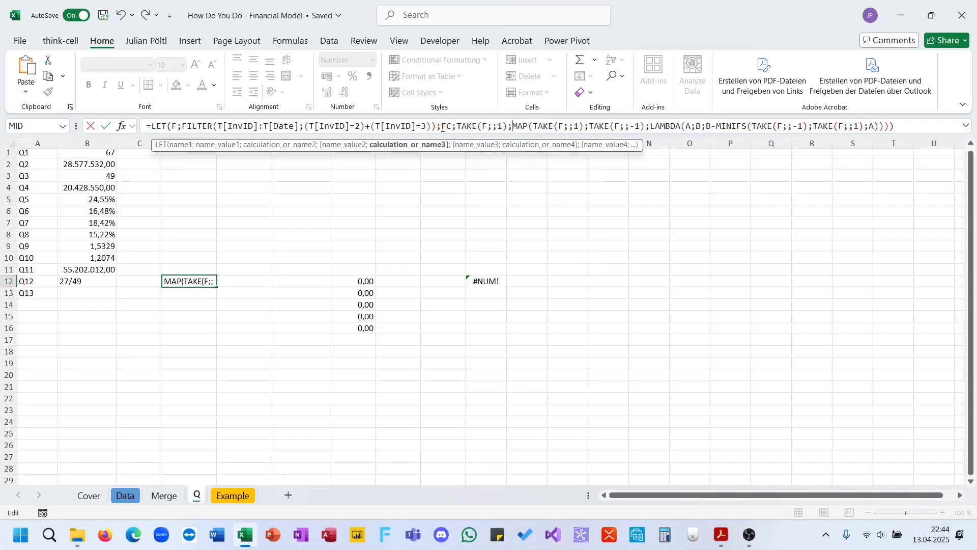
Step: Define a second LET variable FS as DROP(F;;1) after FC in D12's formula
text(FS;TAKE()
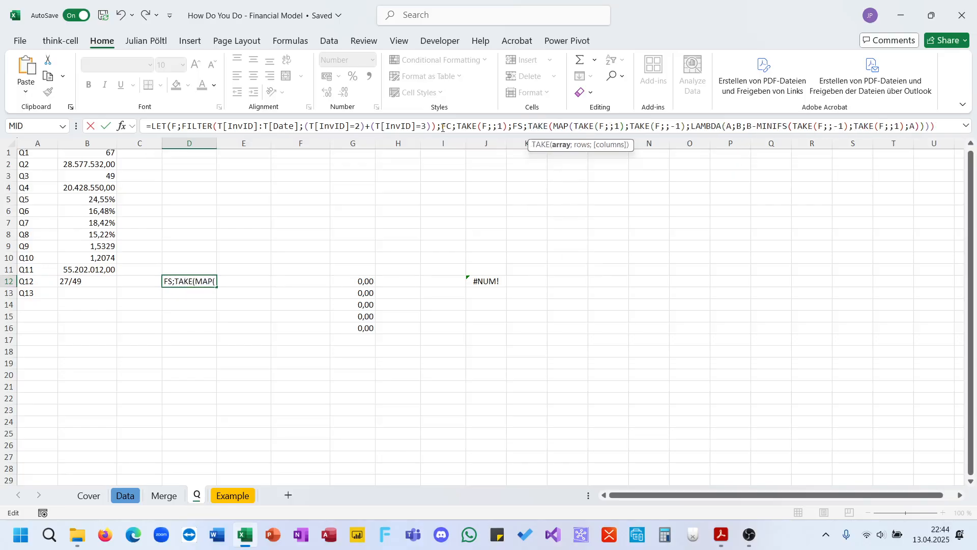
key(BackSpace)
key(BackSpace)
key(BackSpace)
key(BackSpace)
key(BackSpace)
text(DROP()
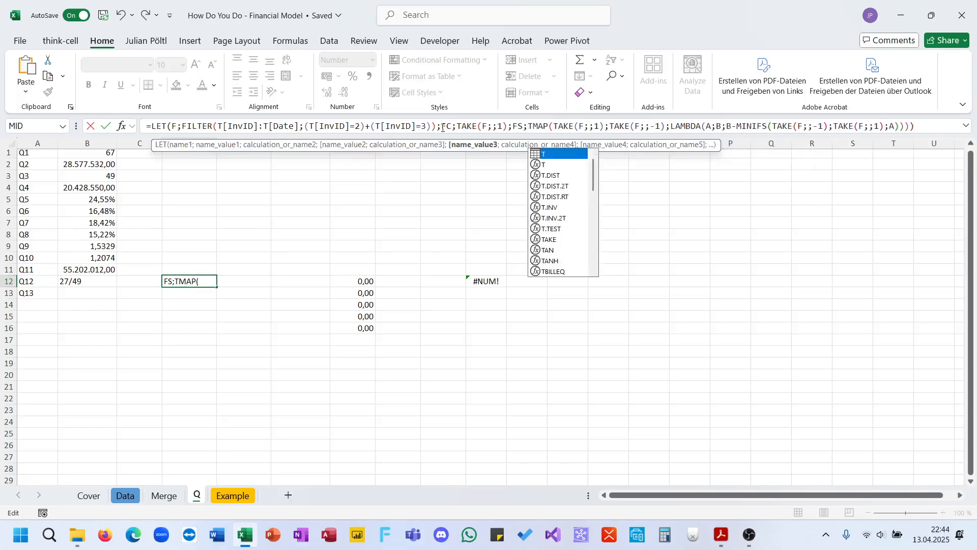
text(F;;1);)
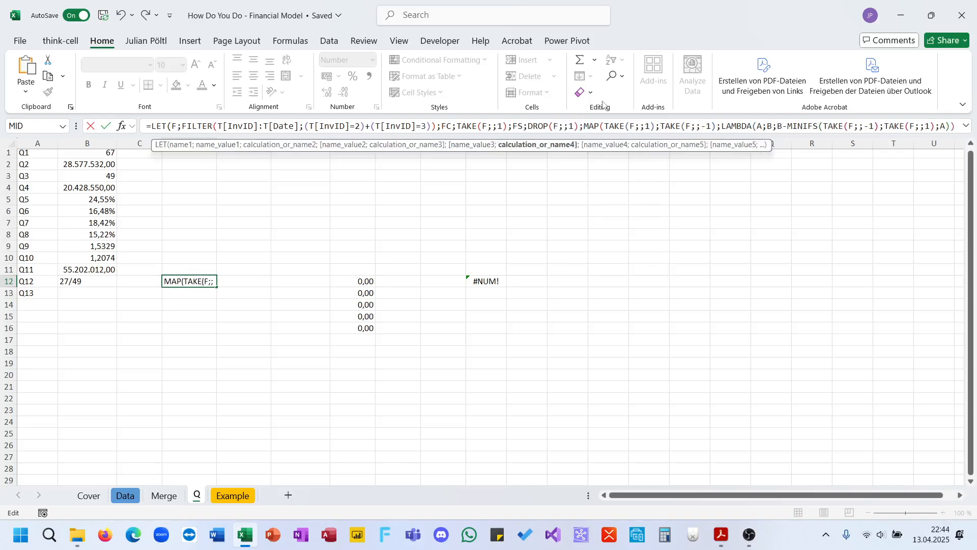
Step: Replace the two TAKE arrays at the start of D12's MAP with the variables FC and FS
drag(657, 129, 604, 129)
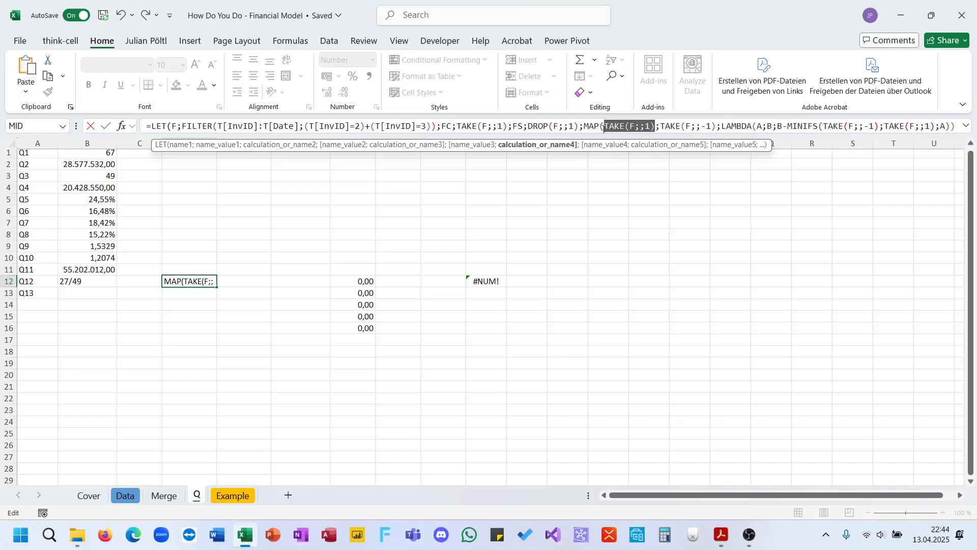
text(FS)
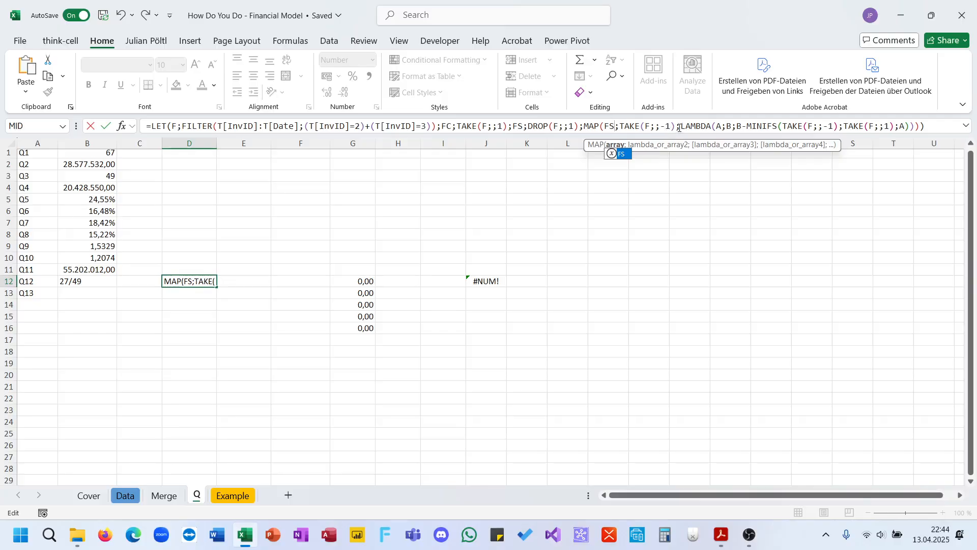
drag(675, 126, 629, 127)
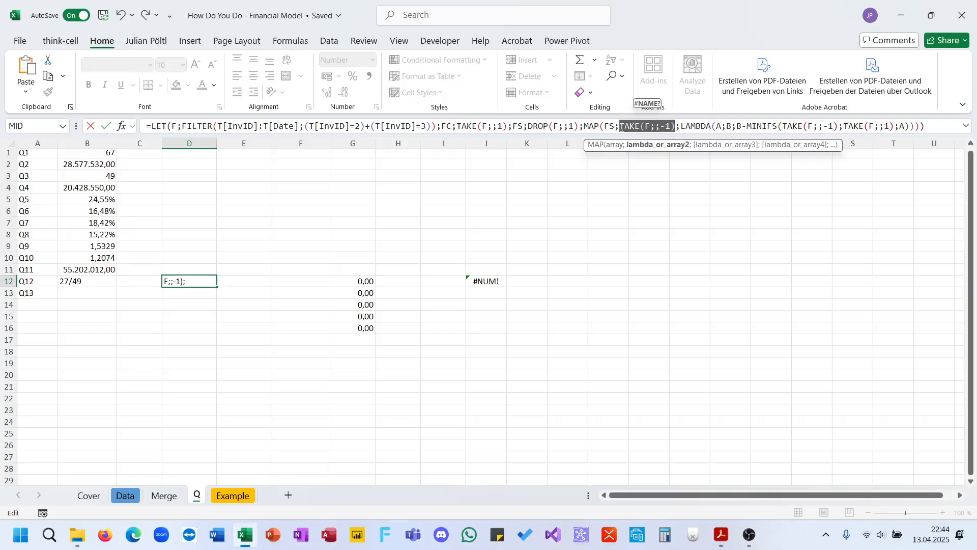
click(615, 127)
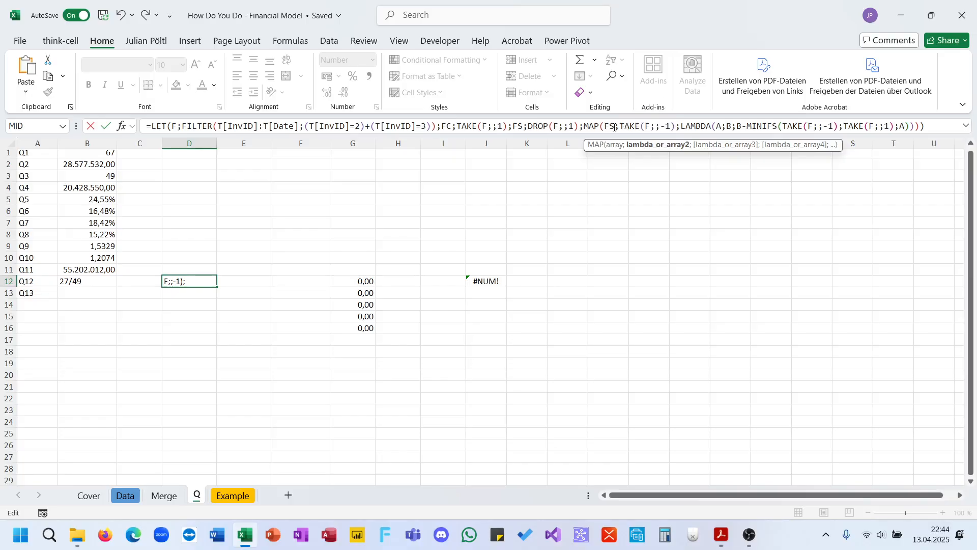
key(BackSpace)
text(C)
drag(676, 127, 627, 131)
text(FS)
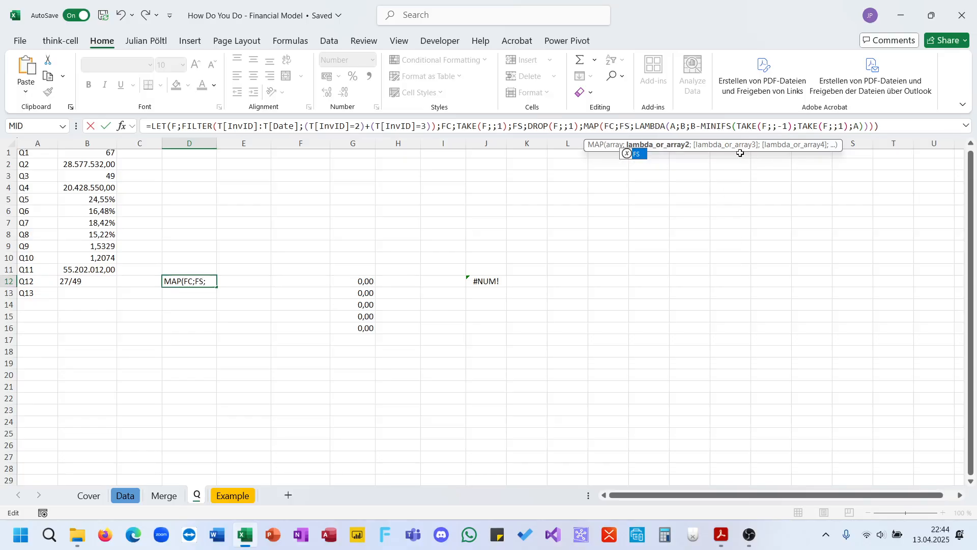
Step: Rename the variable FS to SC in both its LET definition and the MAP argument, and enter D12's formula
click(523, 126)
text(C)
double_click(522, 125)
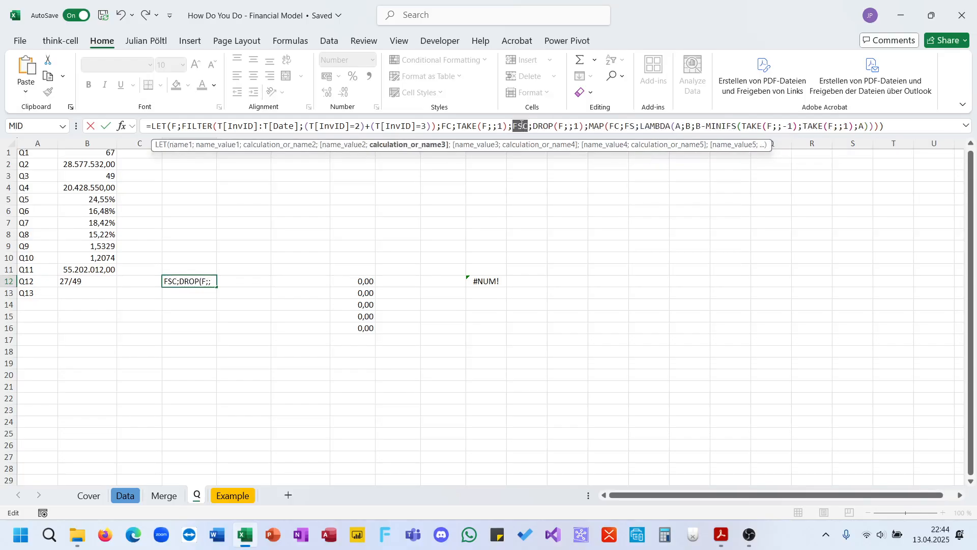
text(SC)
text(SC)
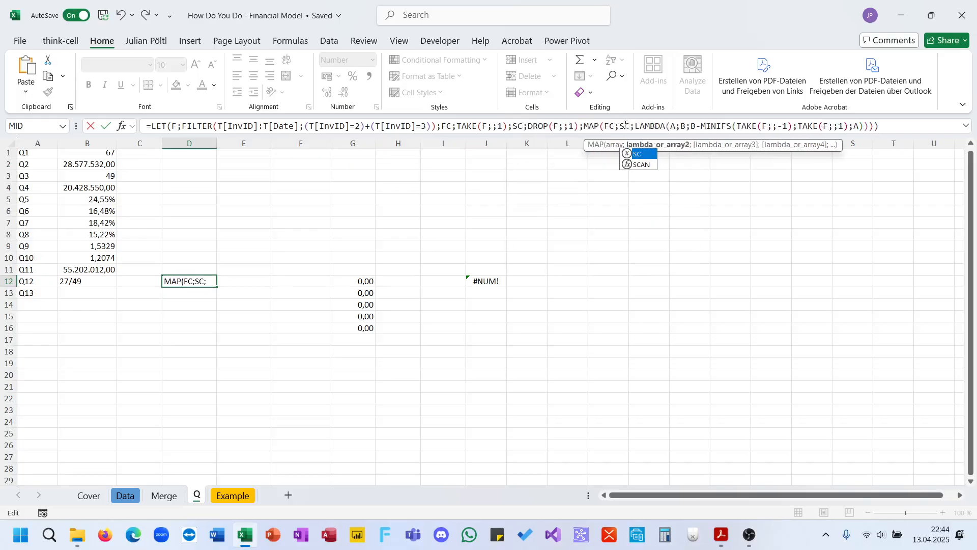
click(696, 126)
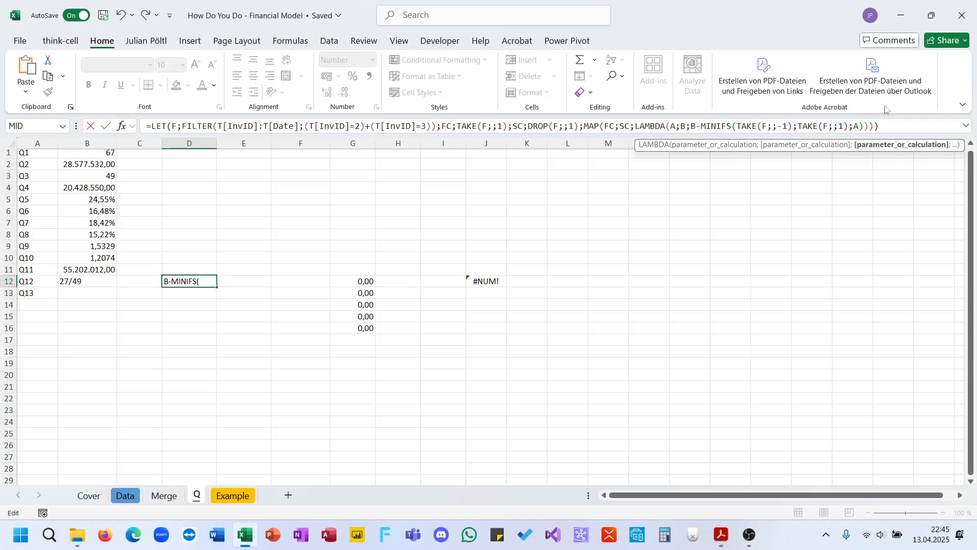
key(Return)
key(Up)
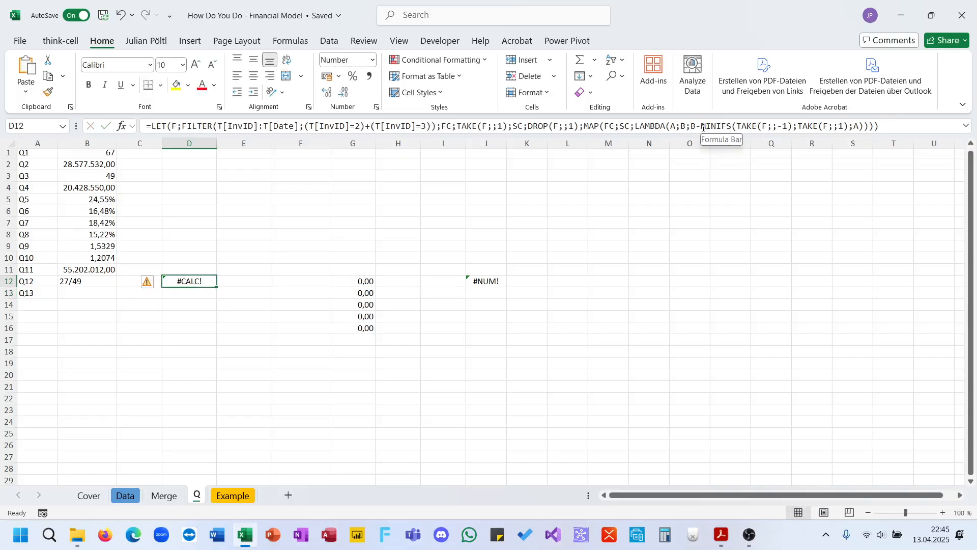
Step: Replace the MINIFS part of D12's LAMBDA with MIN(FILTER(SC;FC=A)), close all brackets and enter the formula
drag(702, 127, 886, 128)
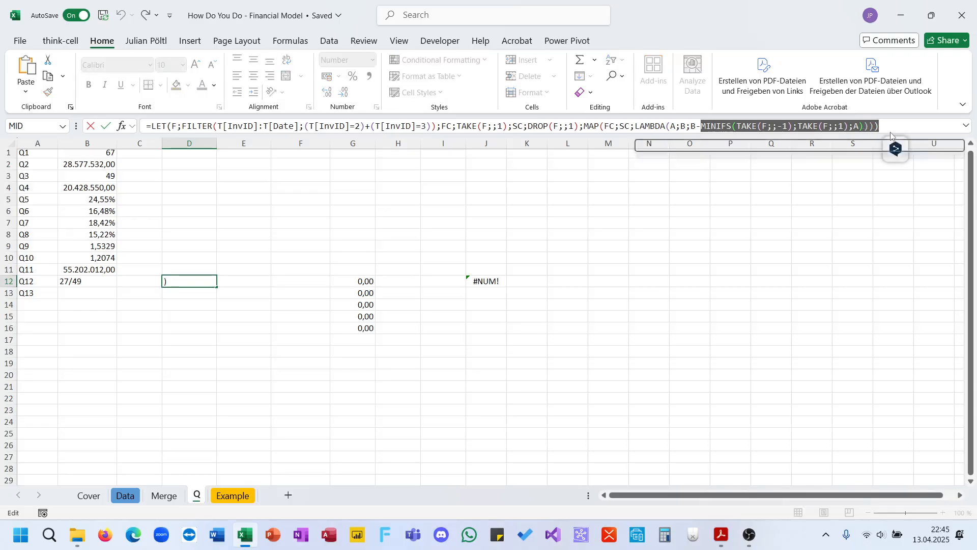
text(MIn(FILTER()
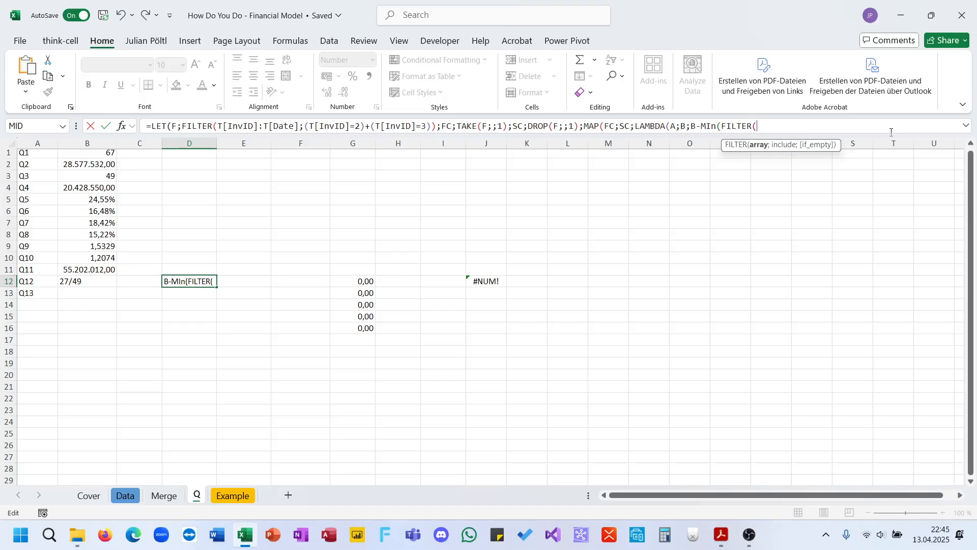
text(SC;)
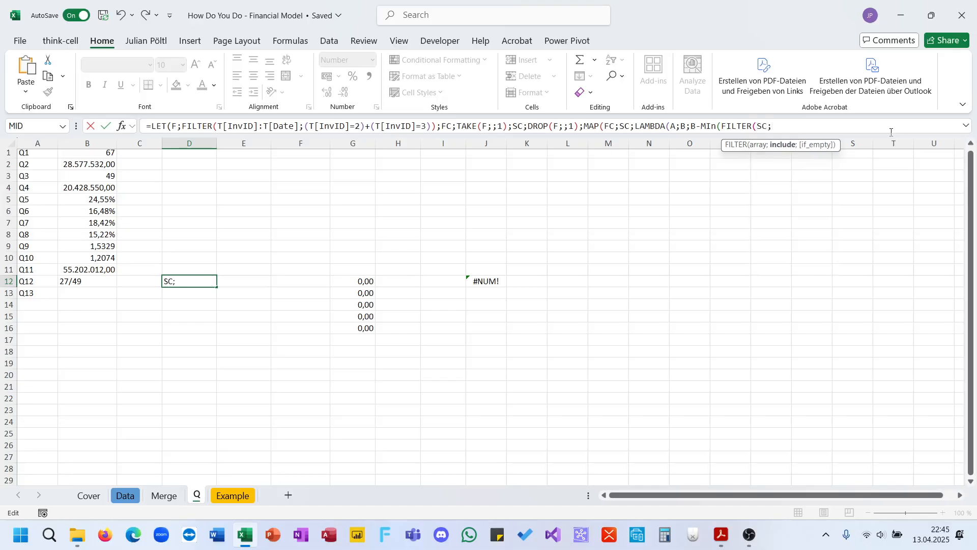
text(FC=A)))))
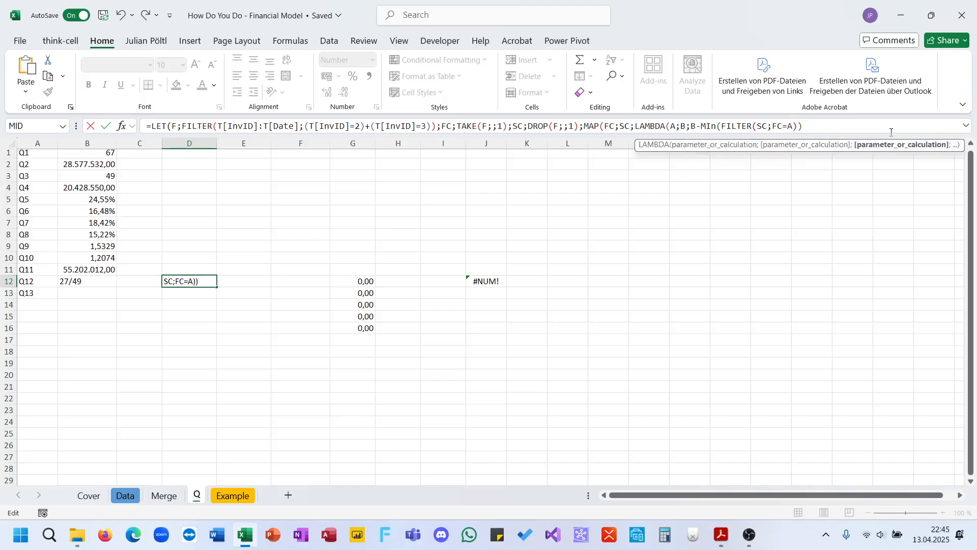
key(ctrl+Return)
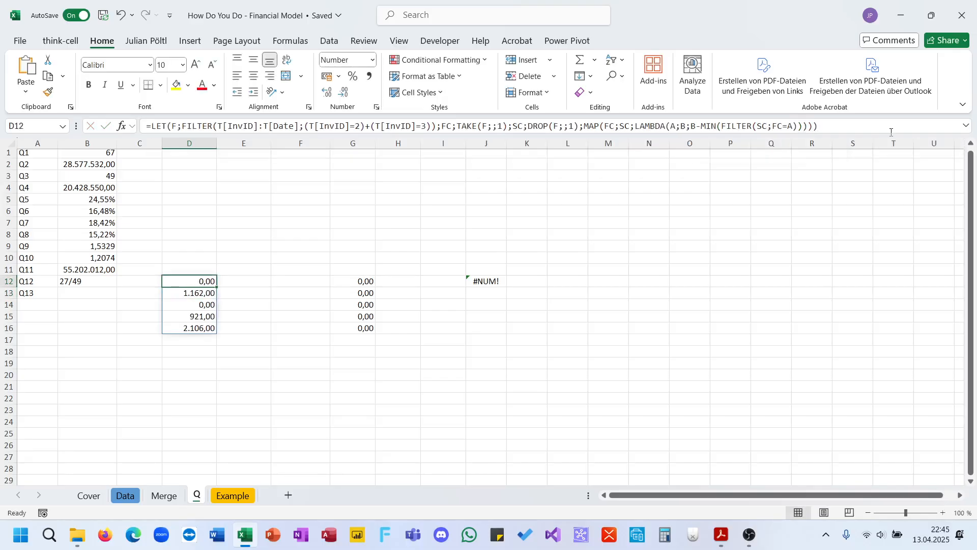
triple_click(858, 132)
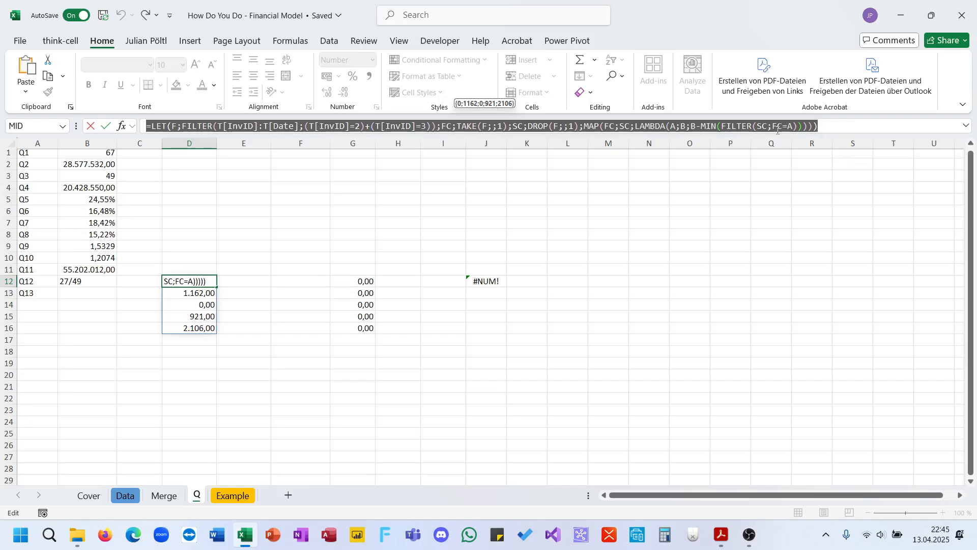
key(BackSpace)
key(Escape)
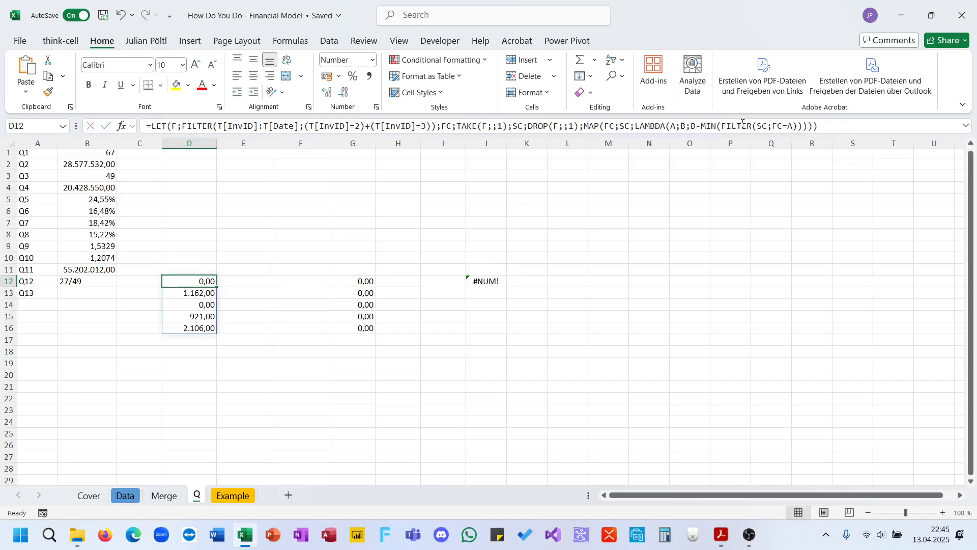
Step: Copy D12's LET expression without the equals sign and substitute it for G12:G16 in J12's XIRR formula
drag(834, 131, 151, 128)
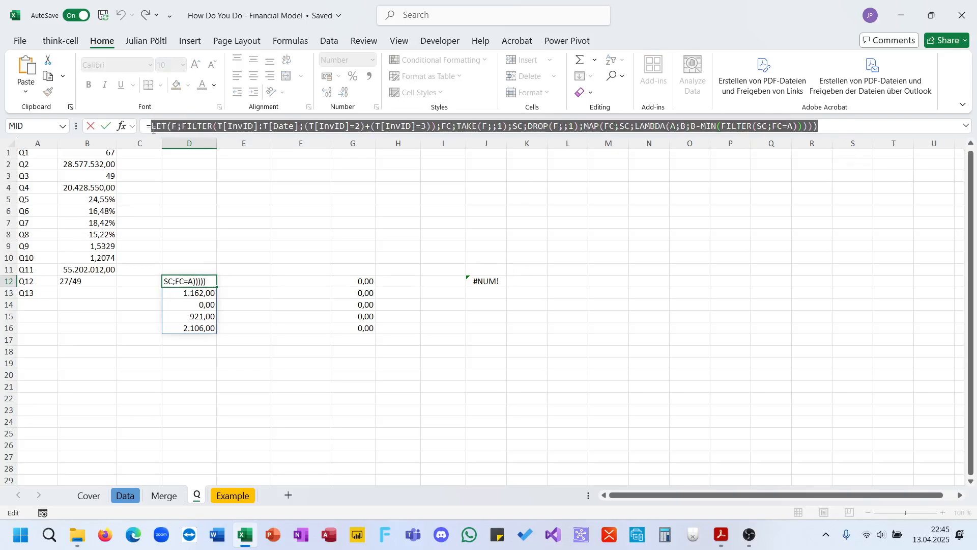
click(486, 281)
click(391, 126)
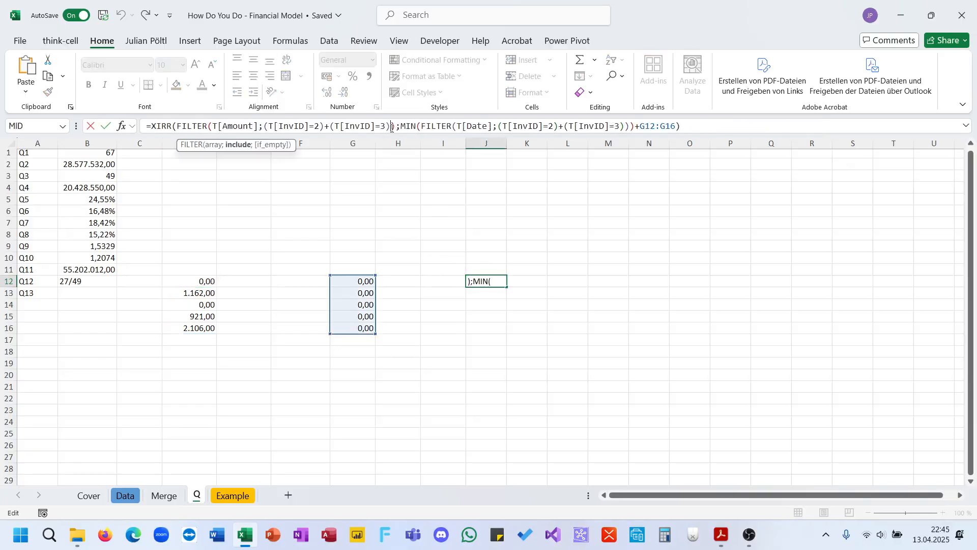
double_click(649, 125)
key(ctrl+v)
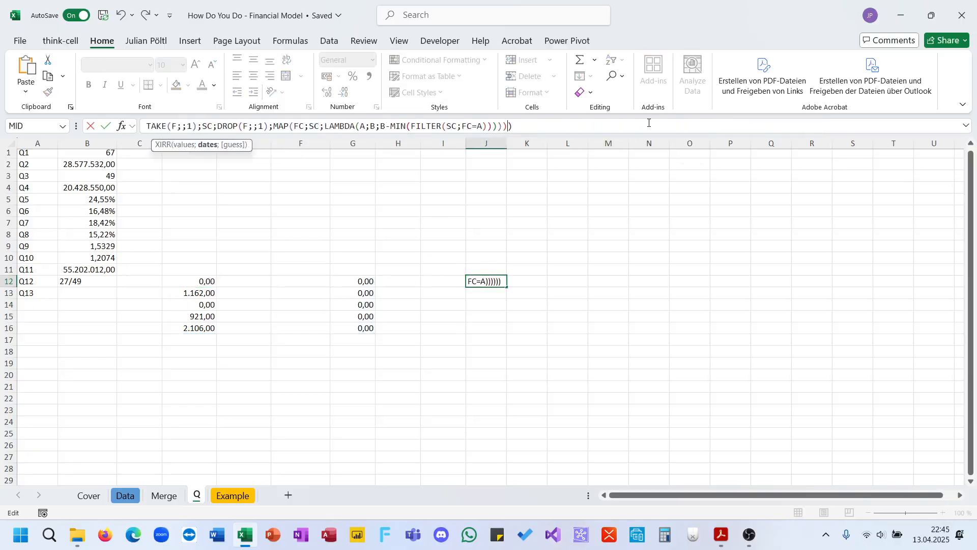
key(Return)
key(Up)
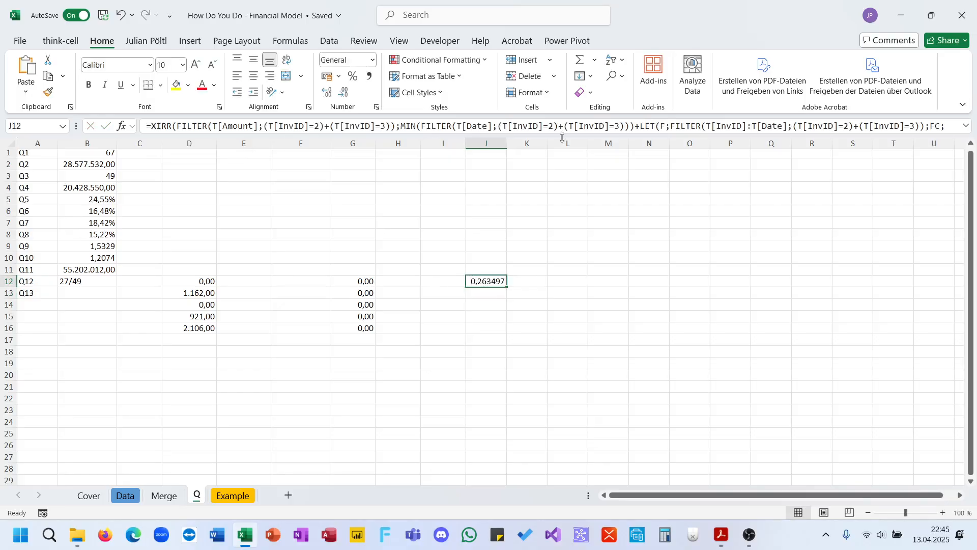
Step: Clear the helper range D10:G19 and move the XIRR formula from J12 to B13
drag(197, 257, 340, 363)
key(Delete)
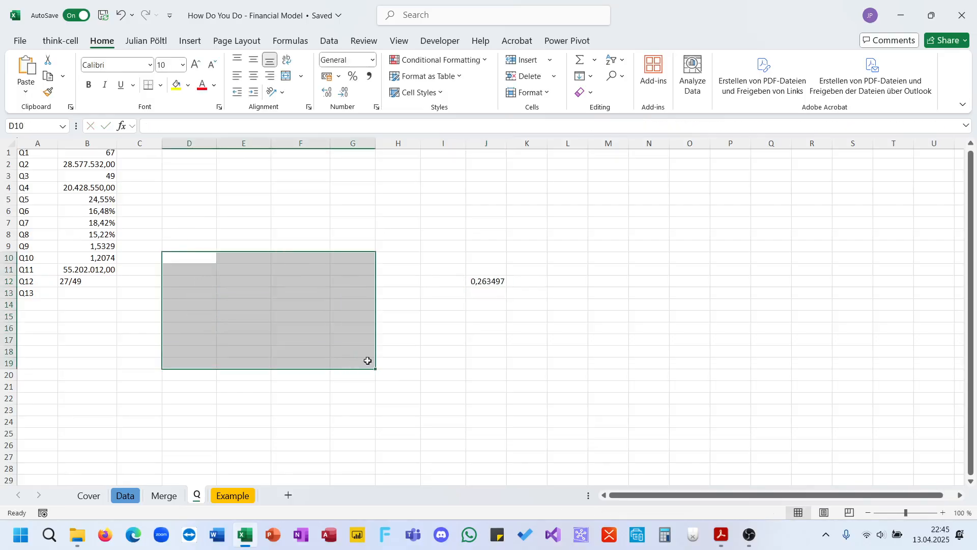
click(490, 279)
triple_click(363, 126)
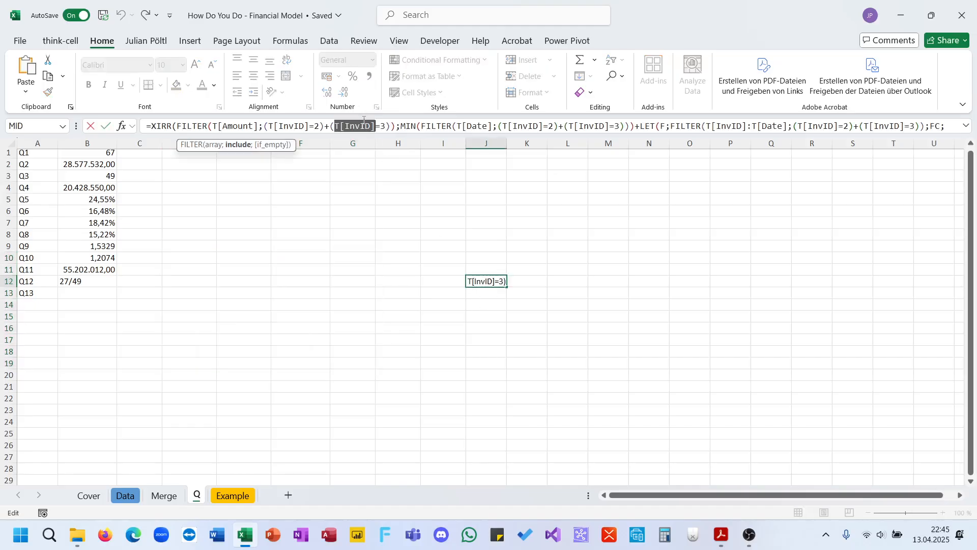
key(ctrl+x)
click(109, 291)
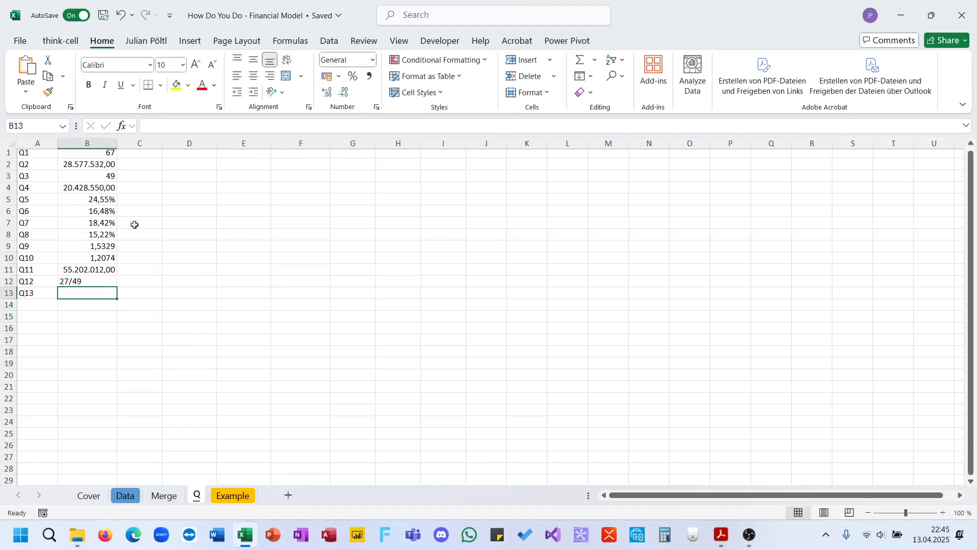
key(ctrl+v)
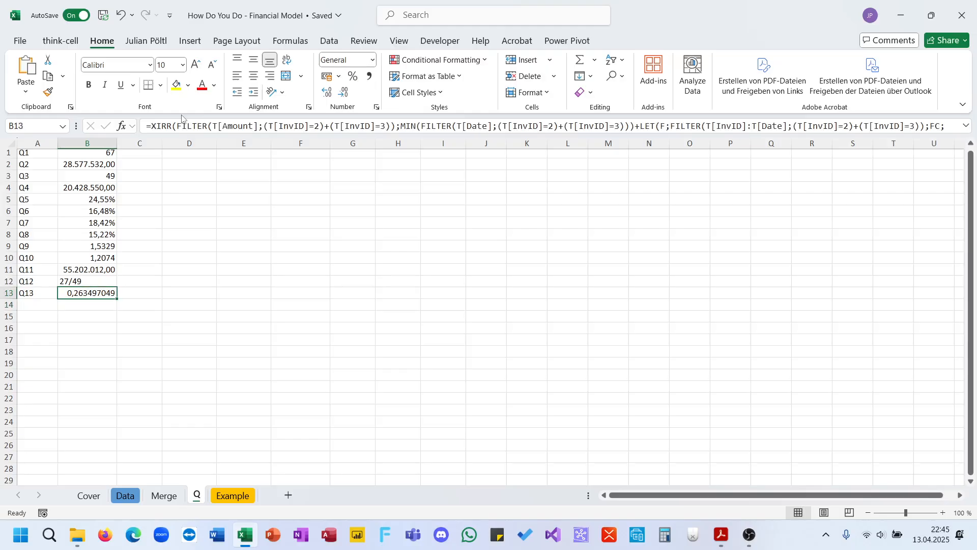
Step: Switch to Question 2.pdf in Acrobat to check questions 13 and 14, and return to the Excel workbook
click(722, 535)
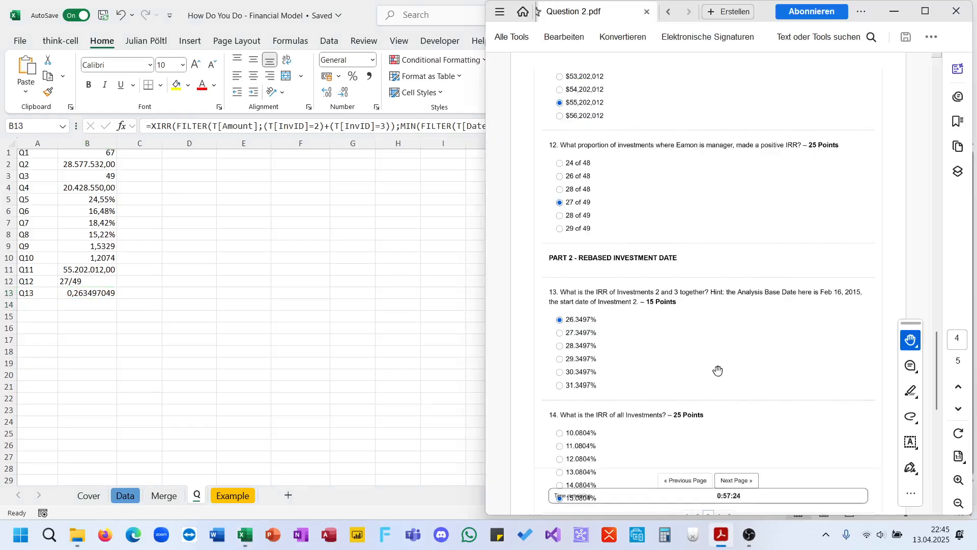
scroll(718, 371, down, 3)
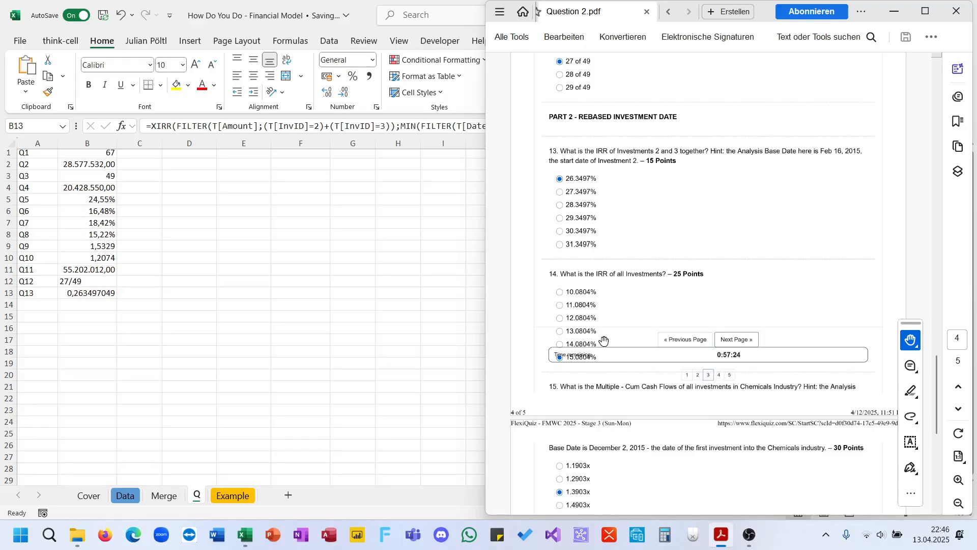
key(alt+Tab)
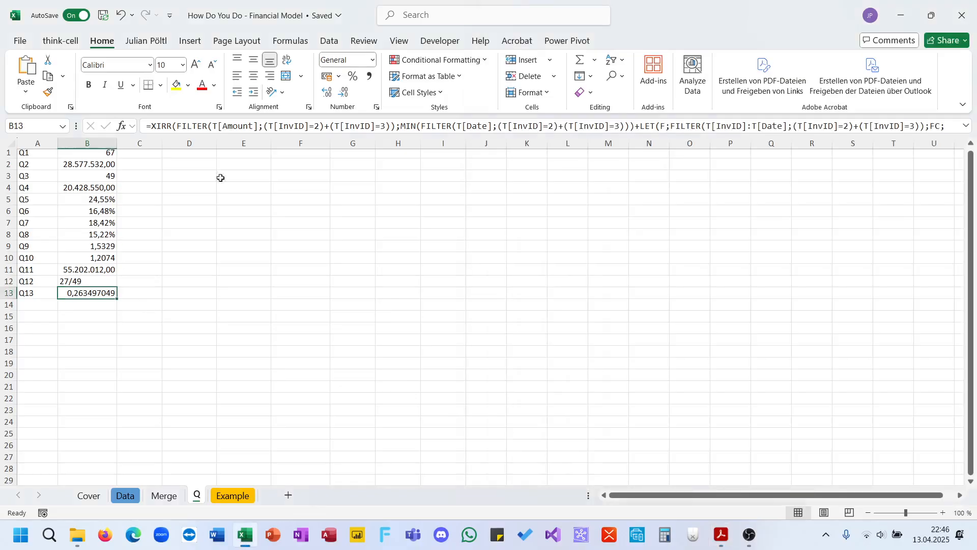
Step: Copy B13's full XIRR formula text into B14 and label the row Q14 in A14
click(306, 126)
key(ctrl+a)
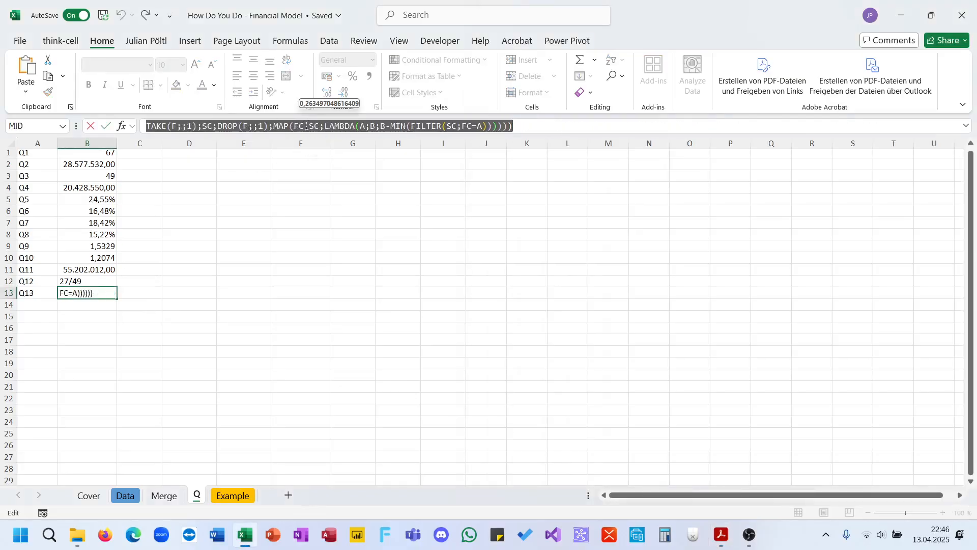
key(Escape)
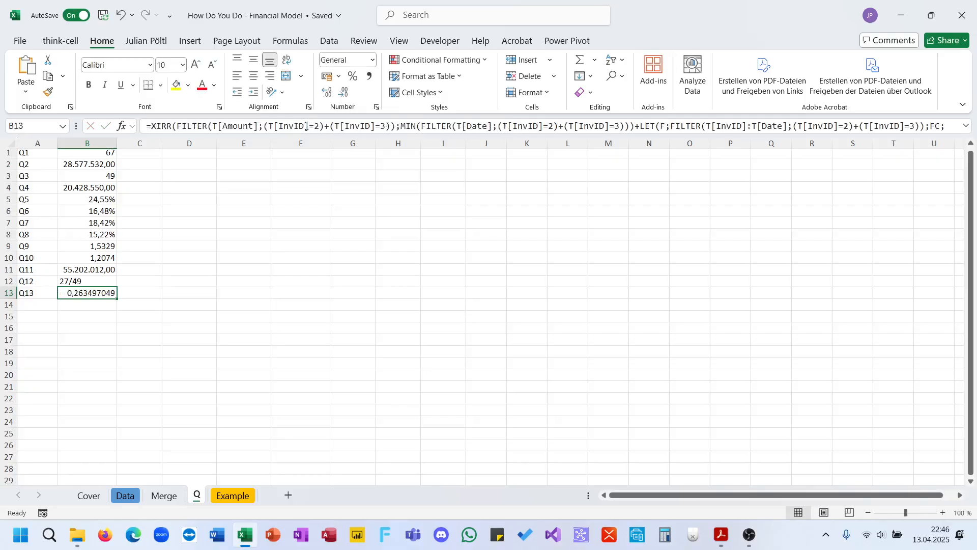
click(105, 305)
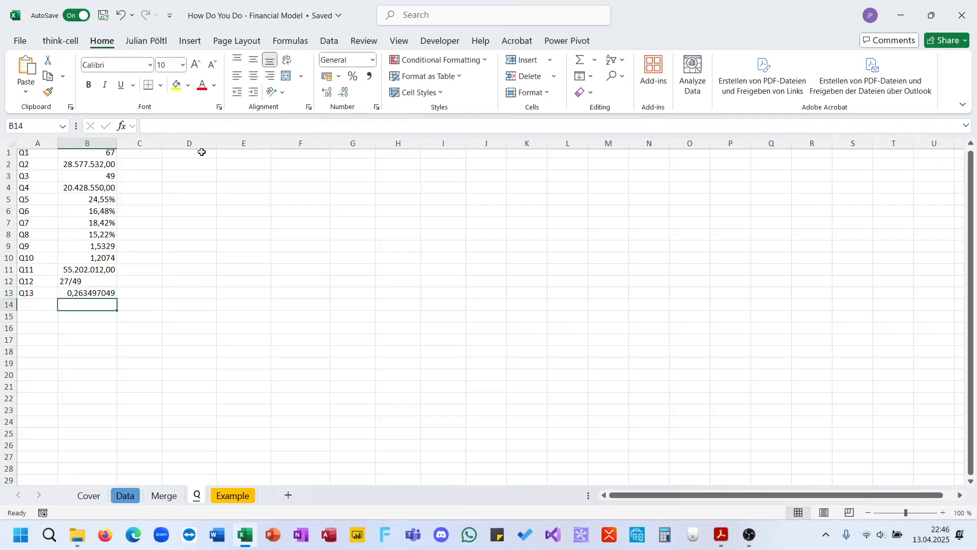
click(214, 127)
key(ctrl+v)
key(ctrl+Return)
key(Left)
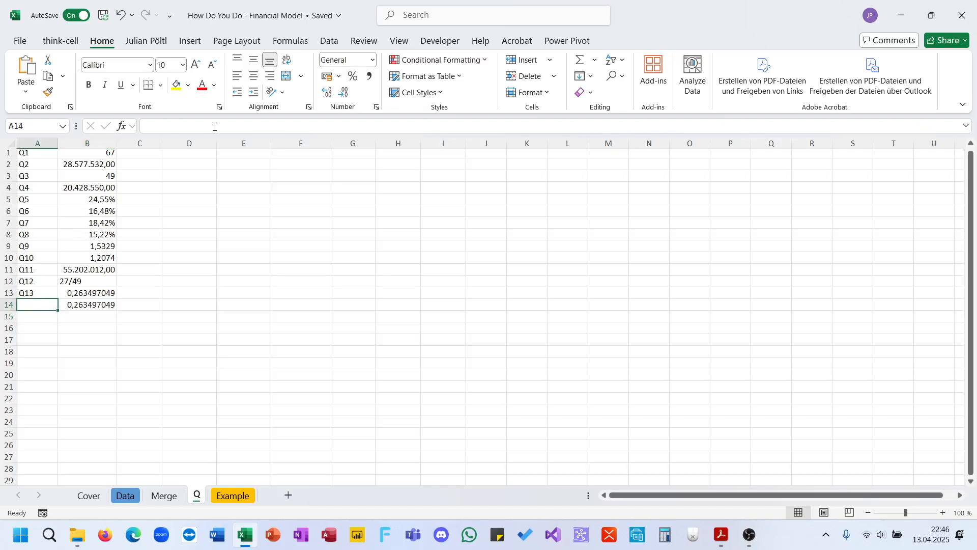
text(Q14)
key(Right)
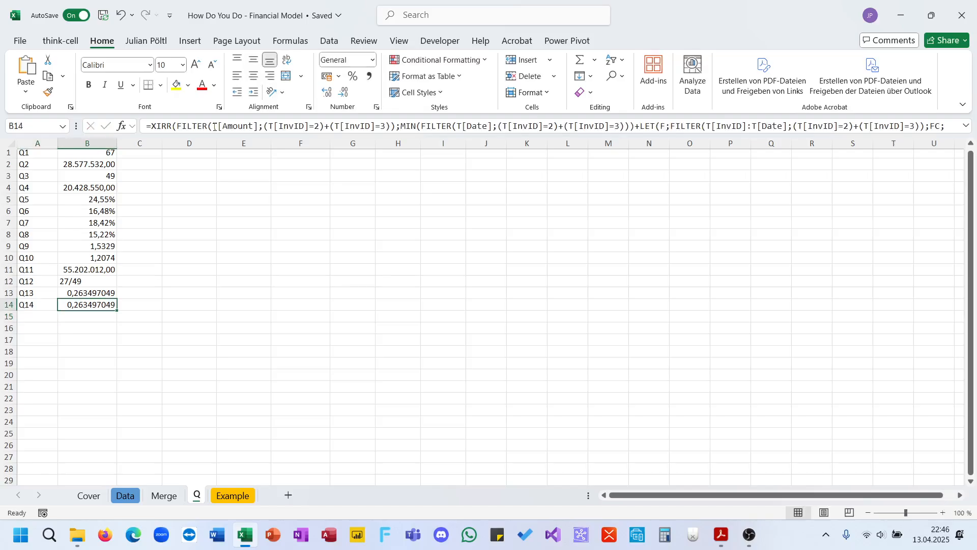
Step: In B14's formula, replace the FILTER in XIRR's values argument with the unfiltered T[Amount] column
key(ctrl+shift+u)
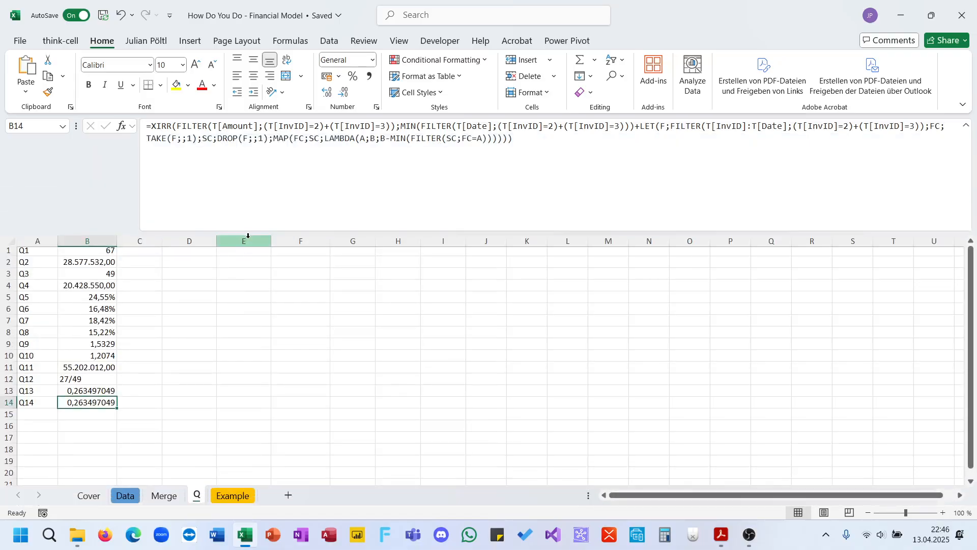
click(275, 134)
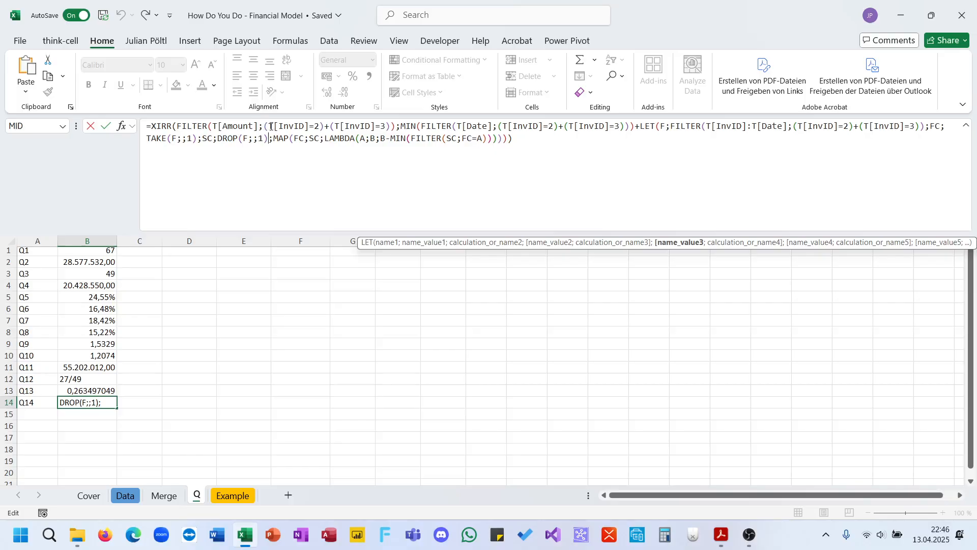
drag(398, 128, 178, 127)
key(BackSpace)
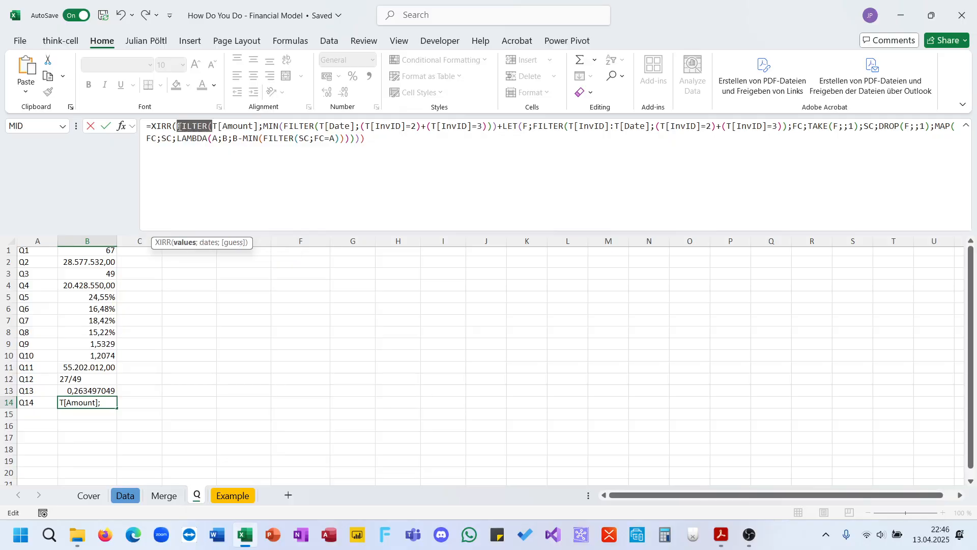
key(BackSpace)
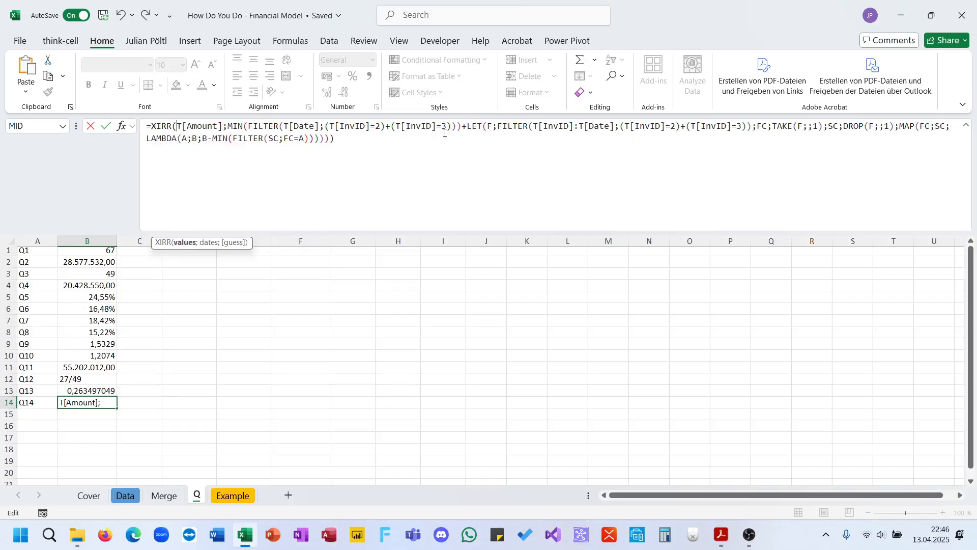
Step: Remove the FILTER and its InvID conditions from B14's MIN function, leaving MIN(T[Date])
click(251, 126)
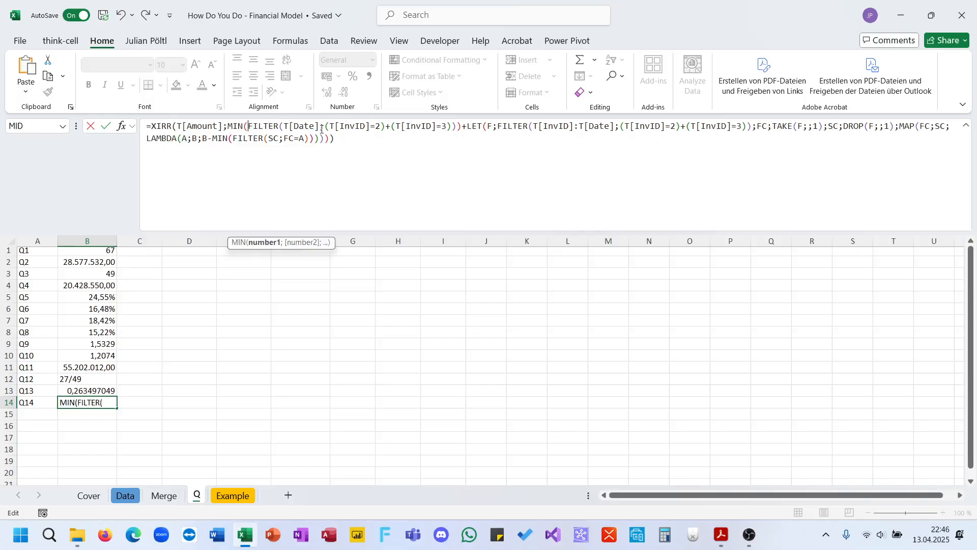
drag(321, 126, 456, 130)
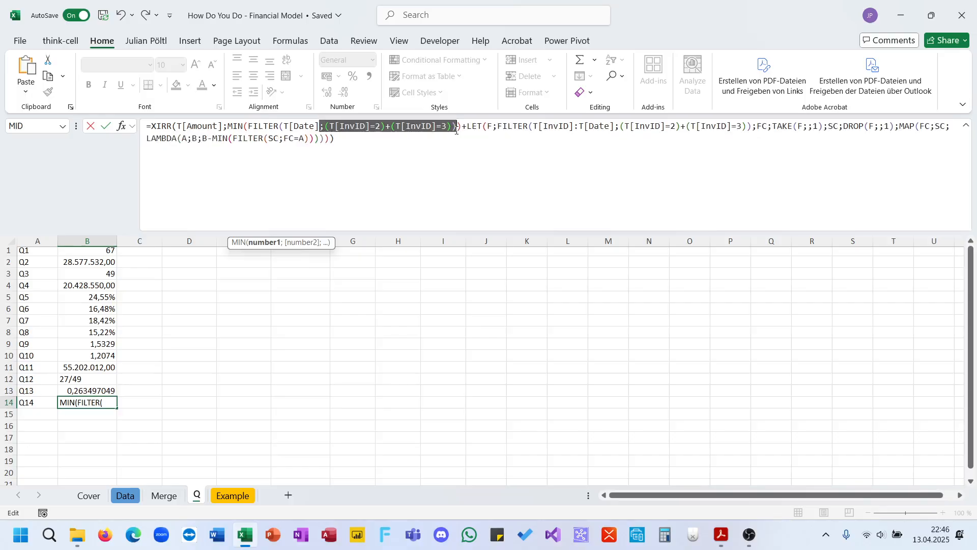
key(BackSpace)
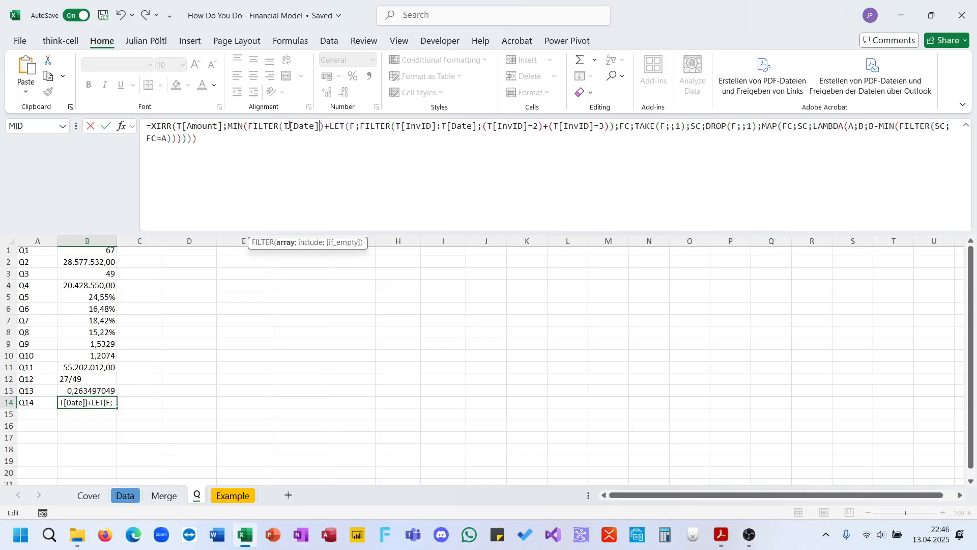
double_click(270, 126)
key(BackSpace)
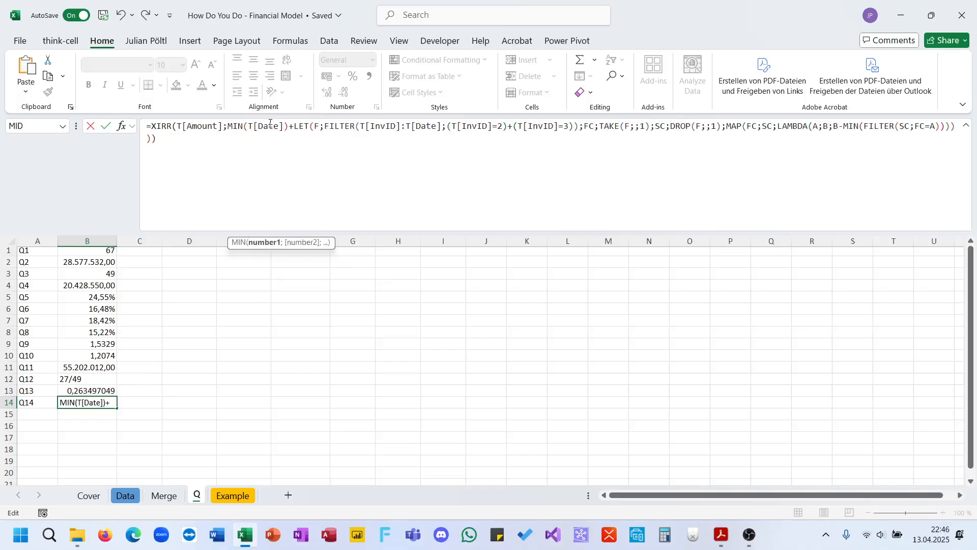
Step: Define F in B14's LET as the unfiltered range T[InvID]:T[Date] and commit the formula
click(326, 126)
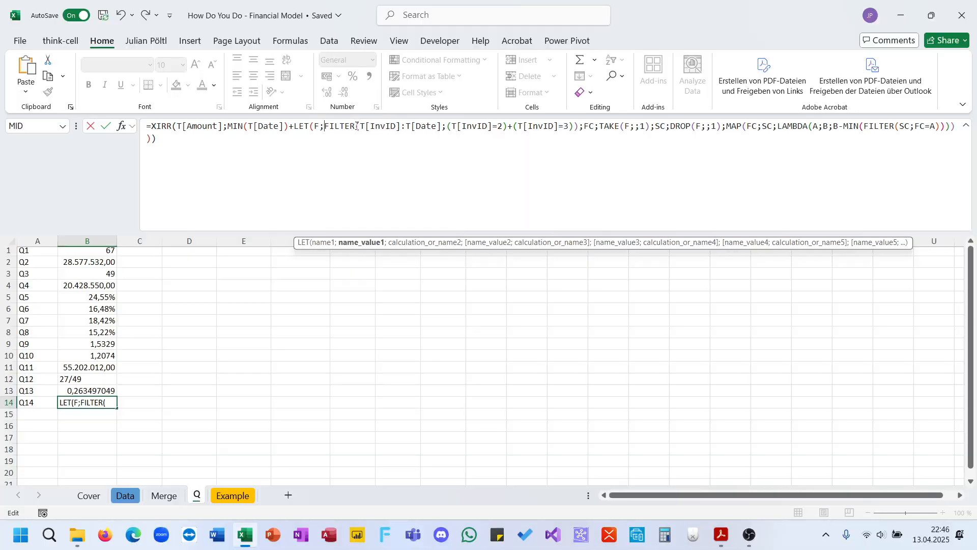
drag(360, 126, 326, 131)
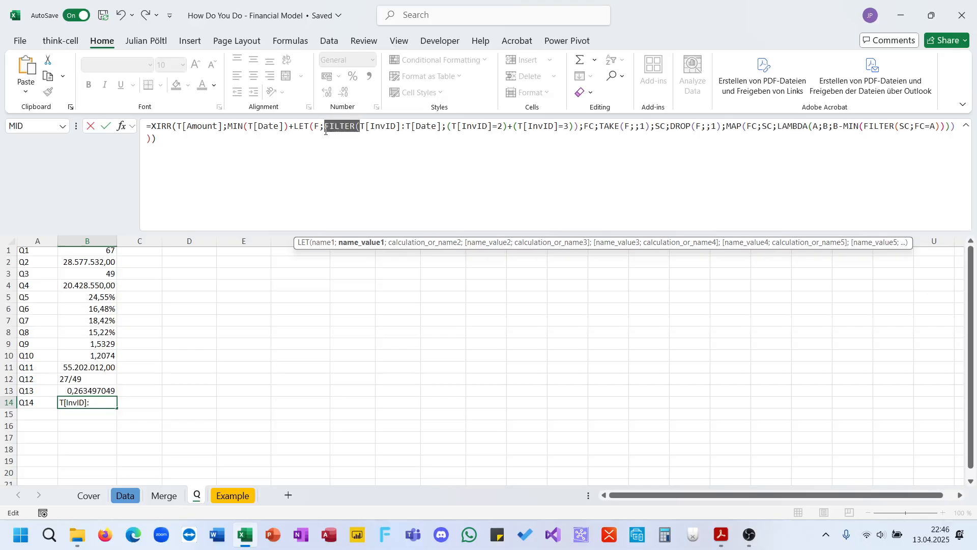
key(Delete)
drag(406, 127, 540, 127)
key(Delete)
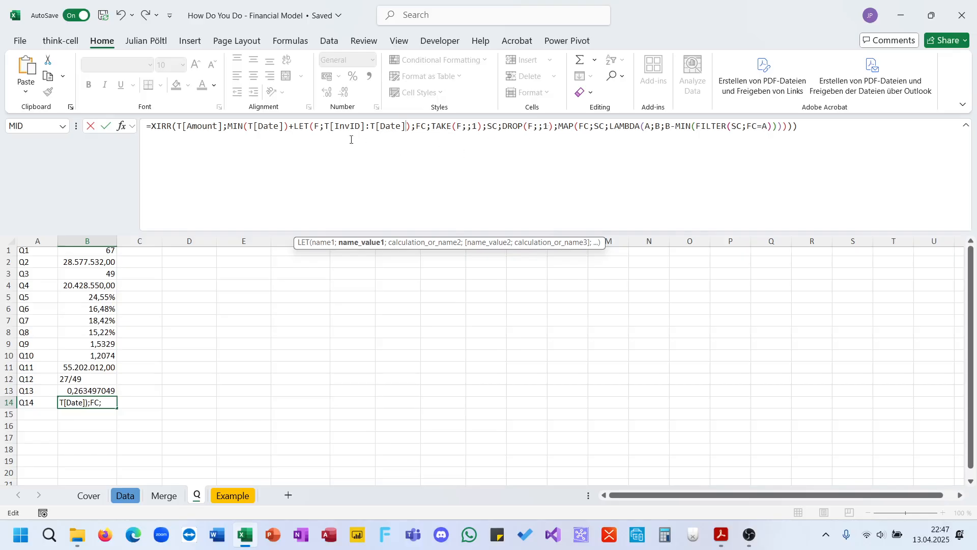
click(294, 128)
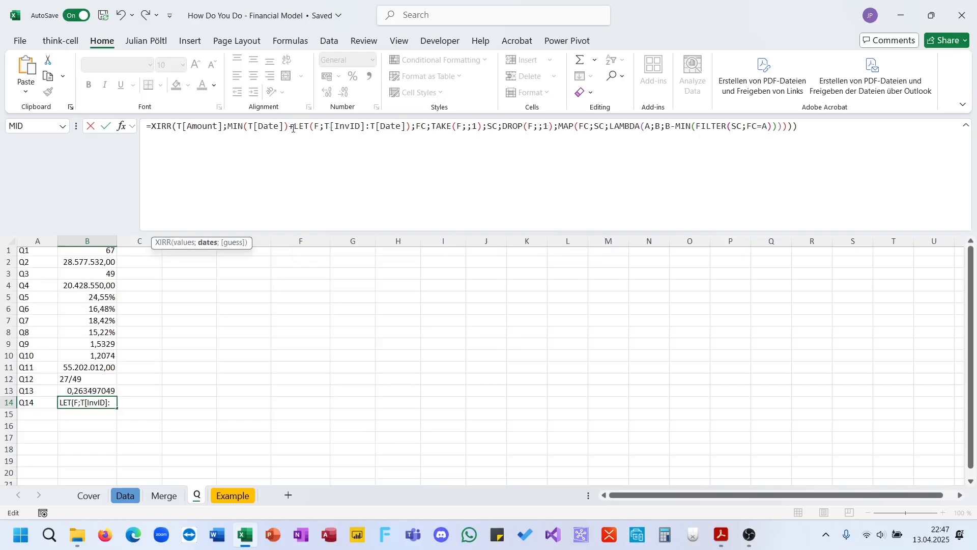
click(415, 128)
click(408, 130)
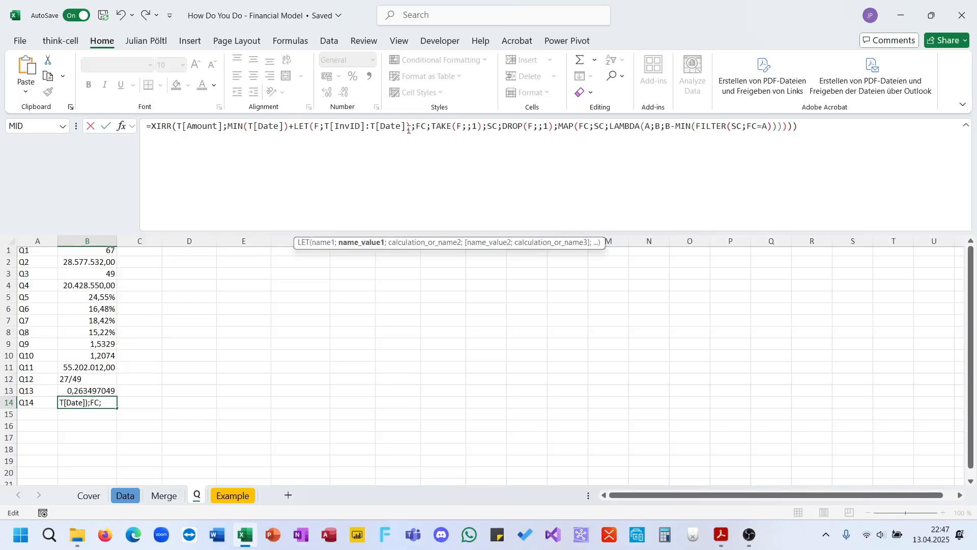
click(316, 126)
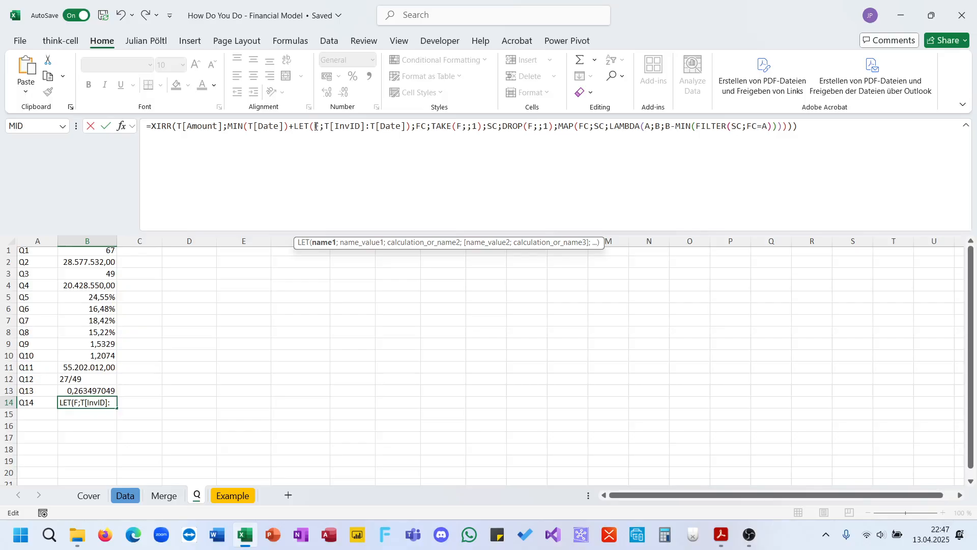
click(411, 128)
key(BackSpace)
key(Return)
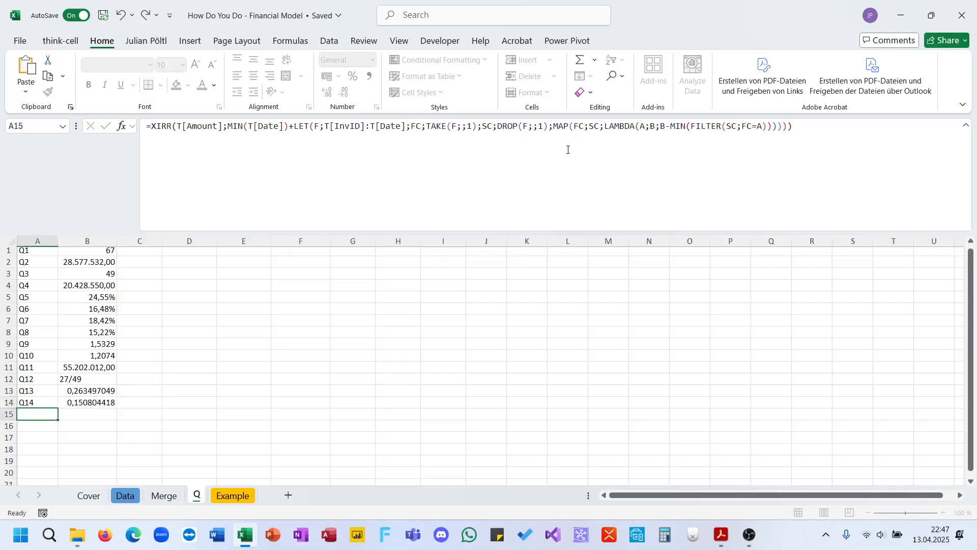
Step: Compare B14's result with question 14's answer options in Question 2.pdf and return to the Excel workbook
key(Up)
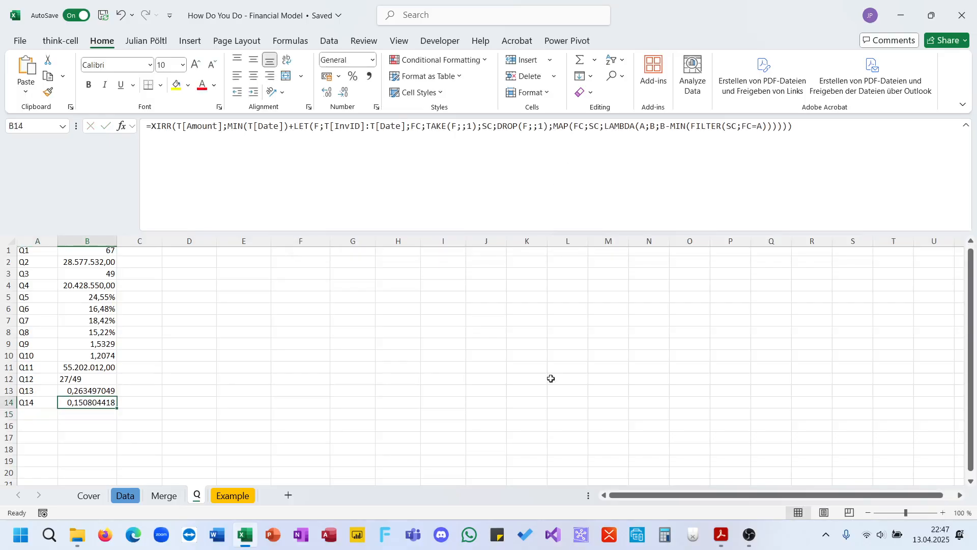
click(720, 533)
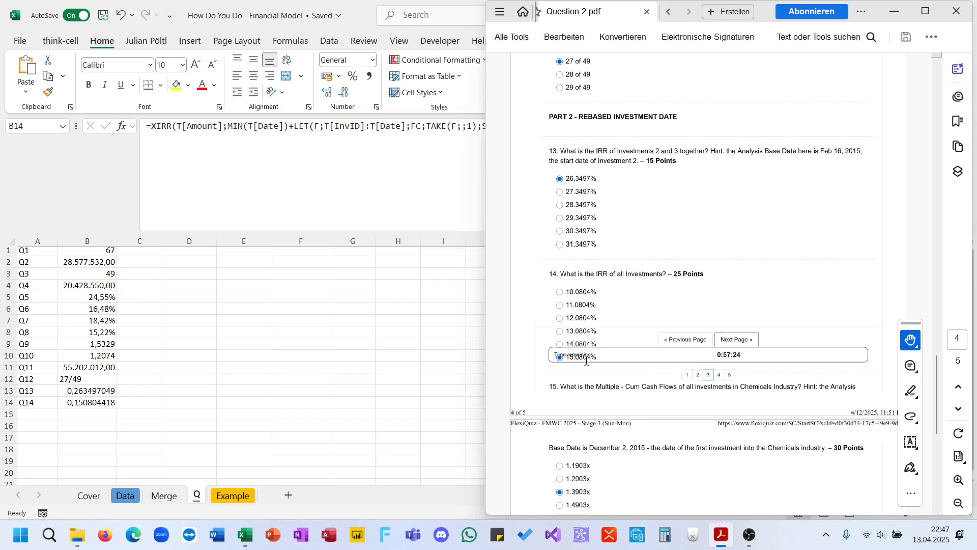
key(alt+Tab)
Step: Format B13:B14 as percentages with two decimal places
click(105, 391)
drag(105, 391, 104, 402)
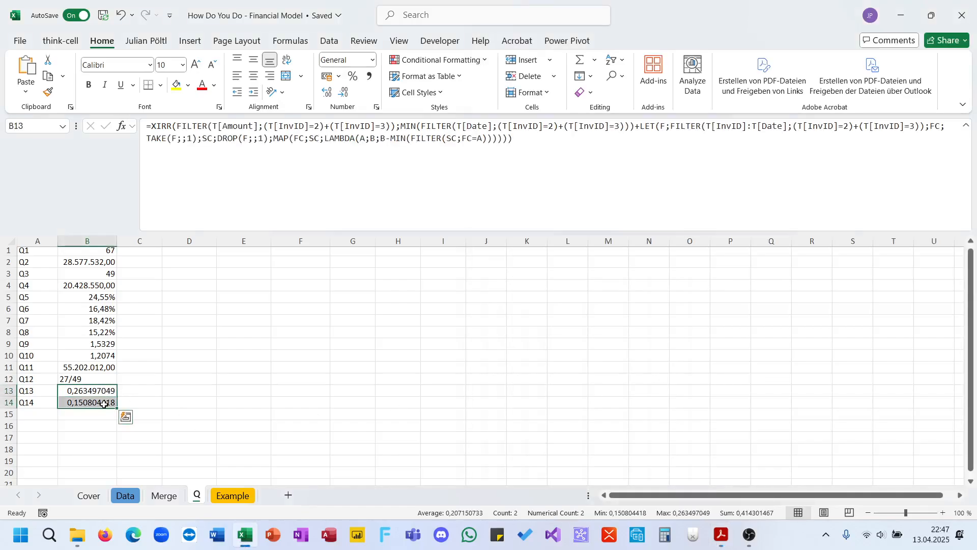
click(353, 75)
click(330, 95)
click(330, 94)
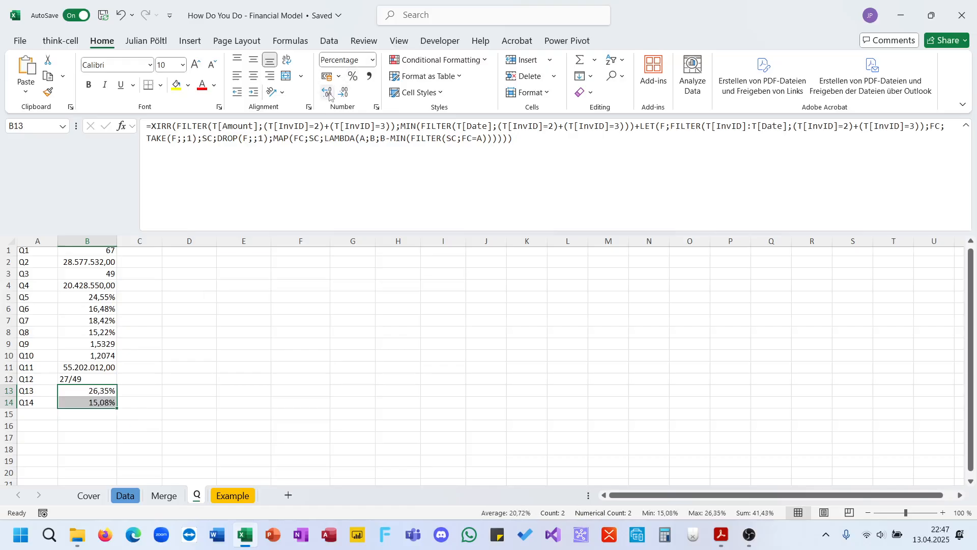
Step: Label the next answer row Q15 in A15
click(38, 414)
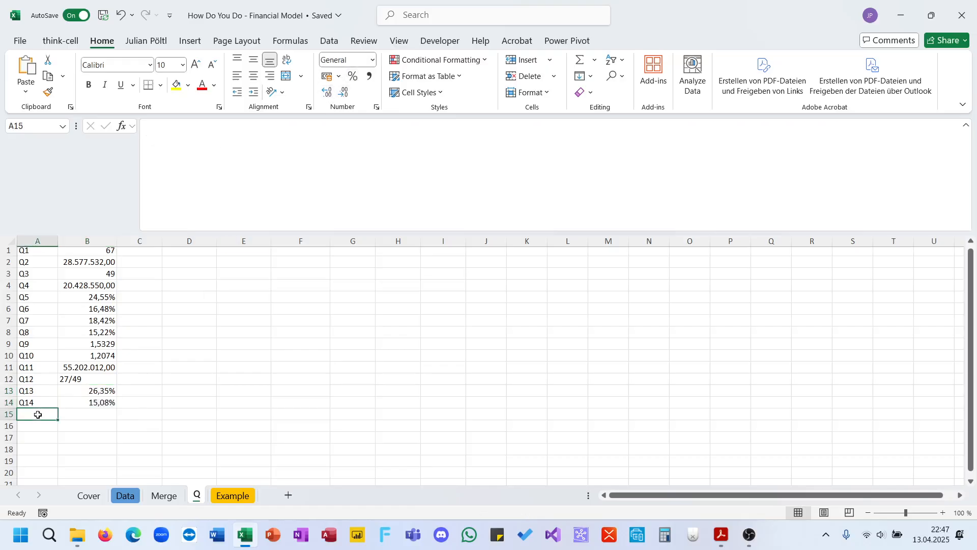
click(82, 400)
click(85, 390)
click(38, 415)
text(Q15)
key(Tab)
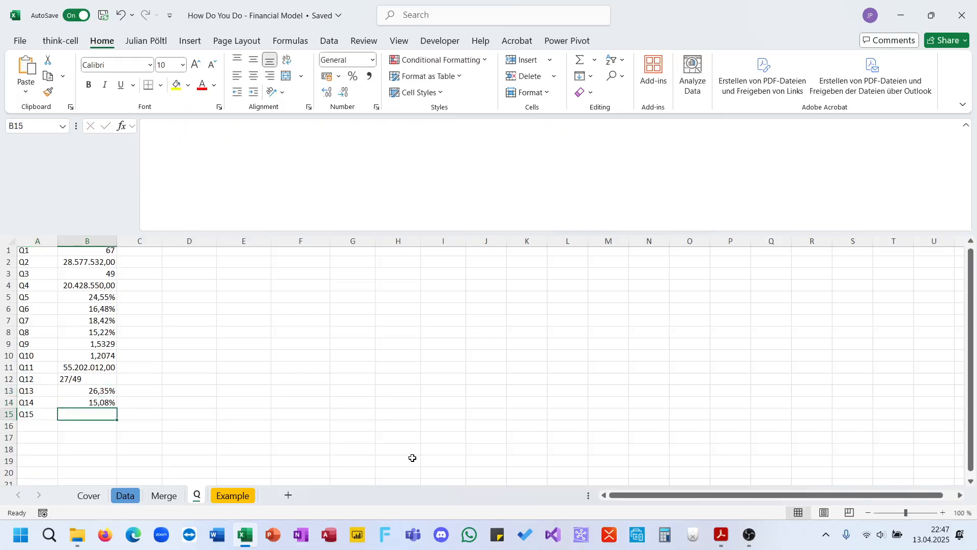
Step: Read question 15 in Question 2.pdf and the Multiple – Cum Cash Flows definition in the case PDF, and return to Excel
click(721, 536)
scroll(715, 355, down, 3)
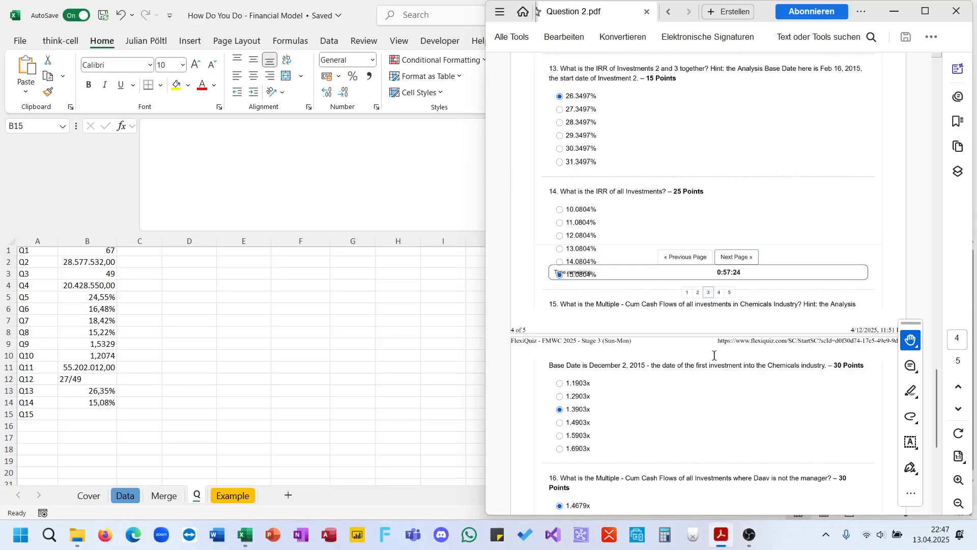
click(218, 440)
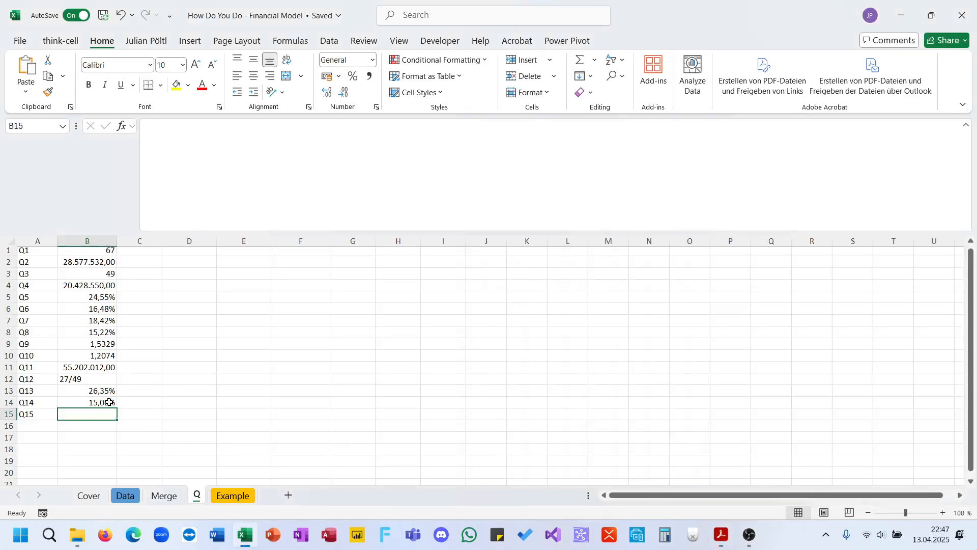
click(727, 537)
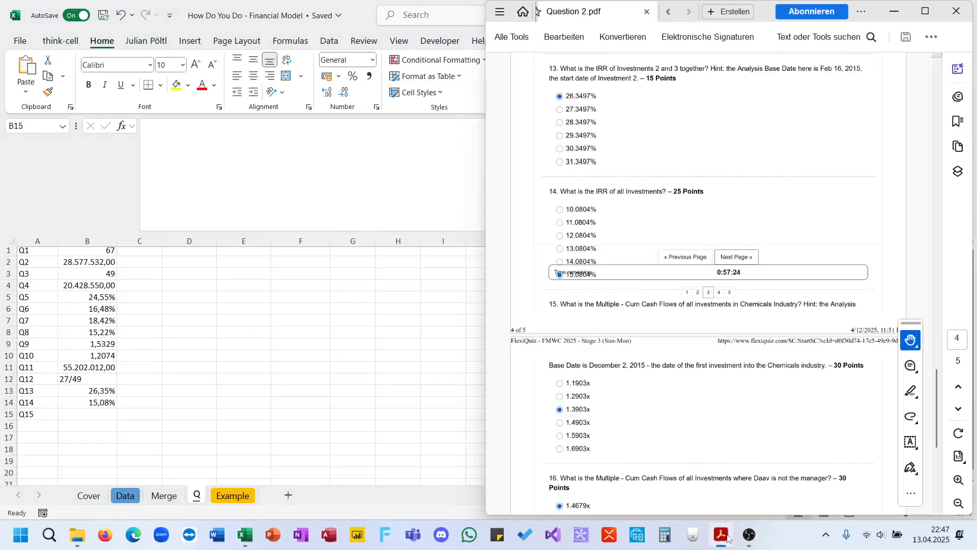
click(669, 12)
click(565, 12)
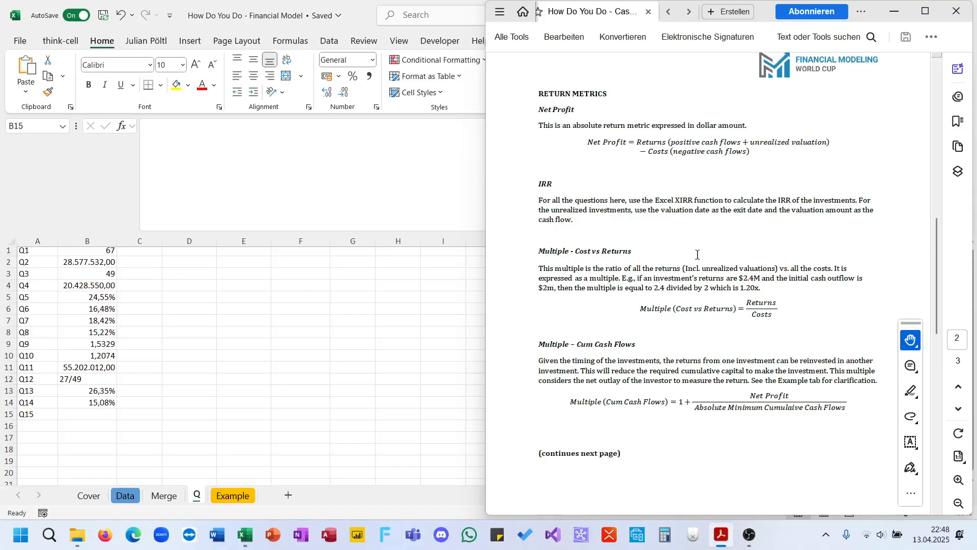
click(116, 395)
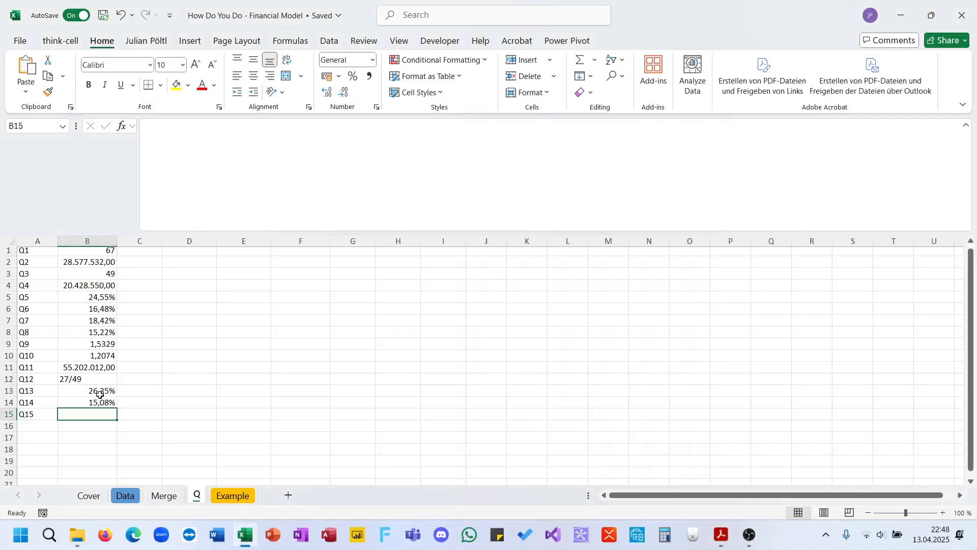
Step: Copy B13's full XIRR formula text into E13 and apply the Number format to the cell
click(100, 395)
triple_click(267, 192)
key(ctrl+c)
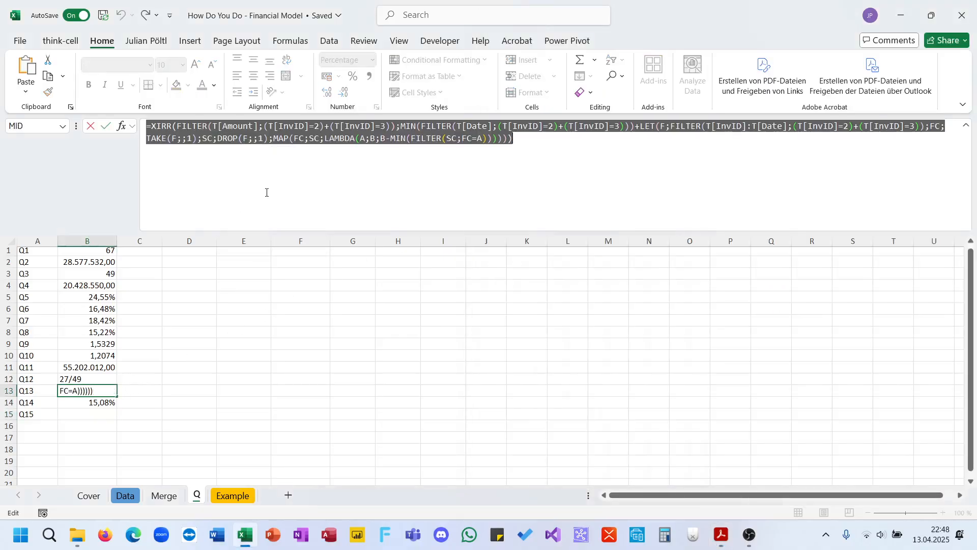
key(Escape)
click(254, 395)
key(ctrl+v)
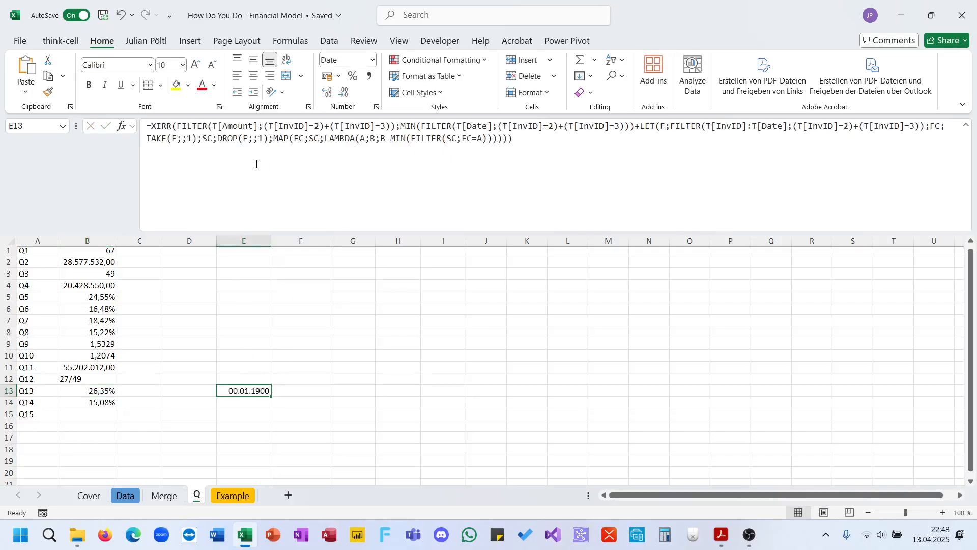
click(256, 163)
key(ctrl+Return)
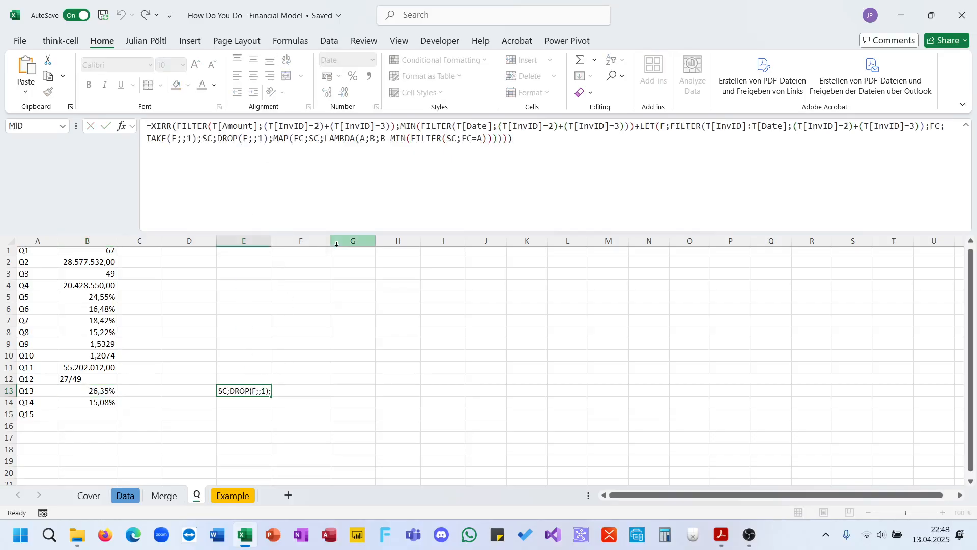
key(ctrl+shift+1)
Step: In E13's formula, replace the InvID conditions of the T[Amount] filter with t[Industry]="Chemical"
click(319, 126)
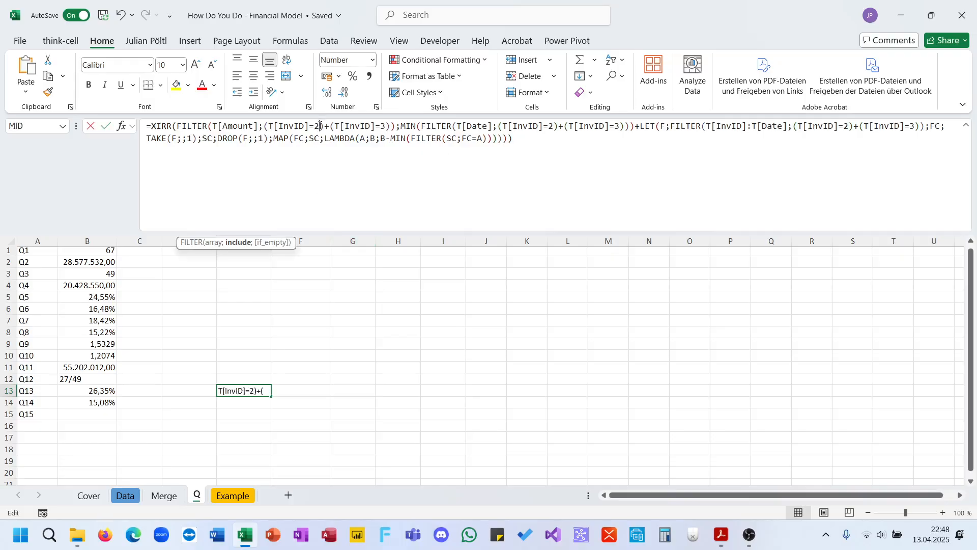
drag(394, 130, 270, 126)
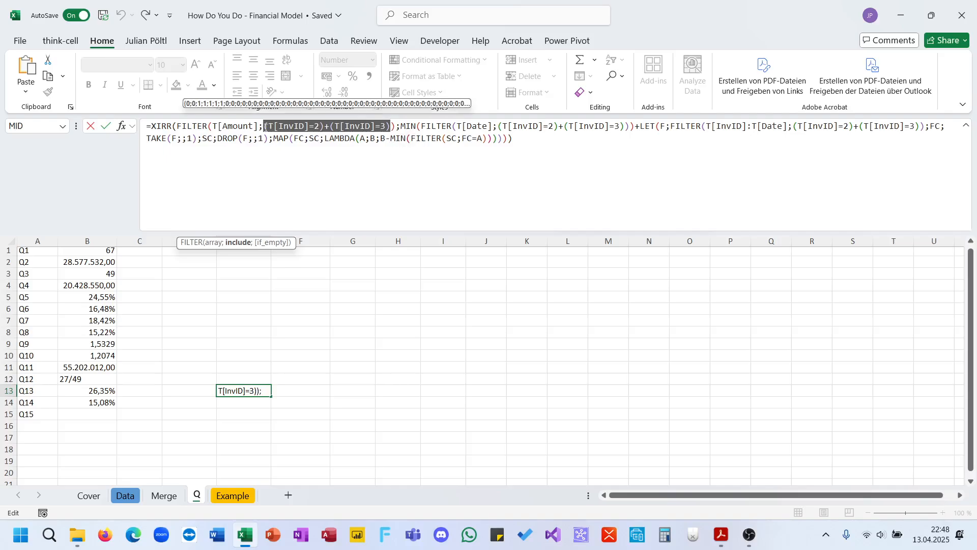
key(BackSpace)
key(BackSpace)
text(t[)
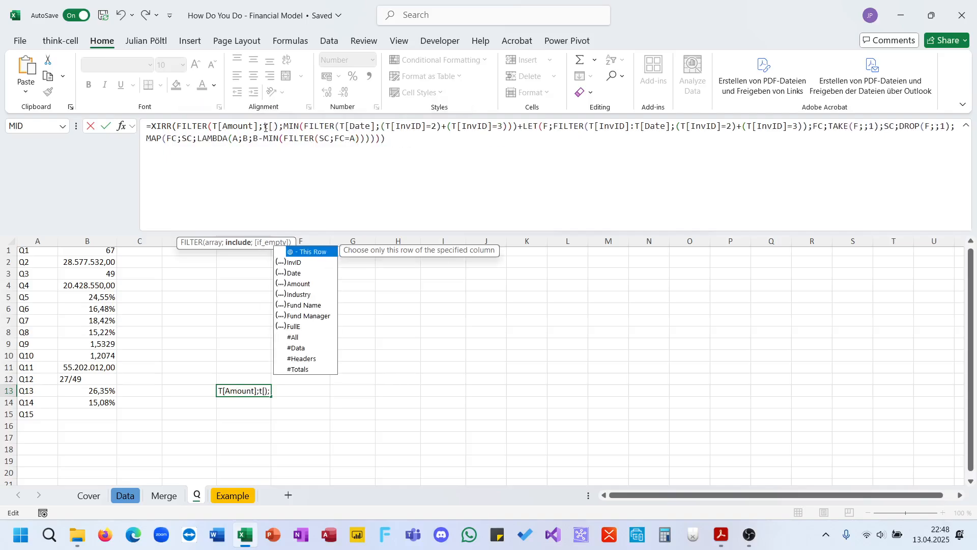
key(Down)
key(Down)
key(Down)
key(Tab)
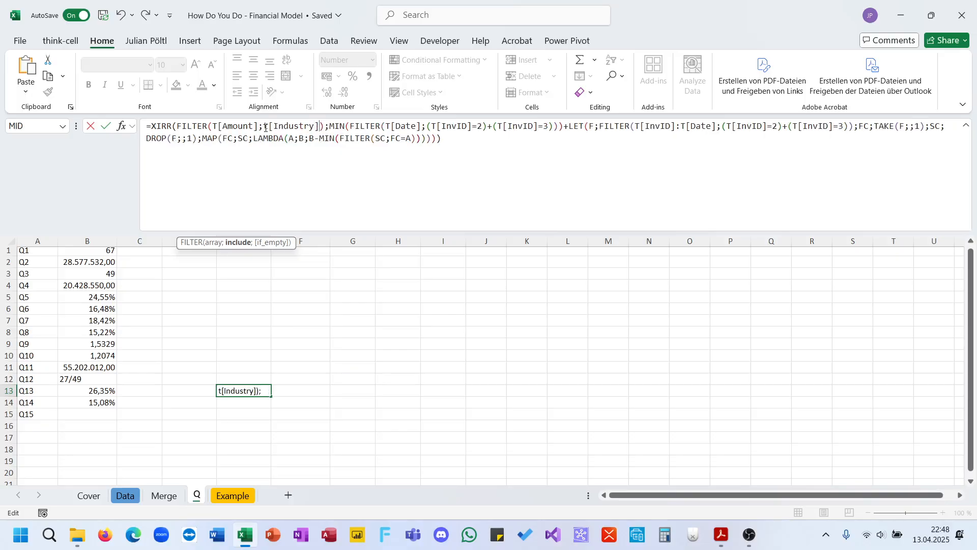
text(="Chem)
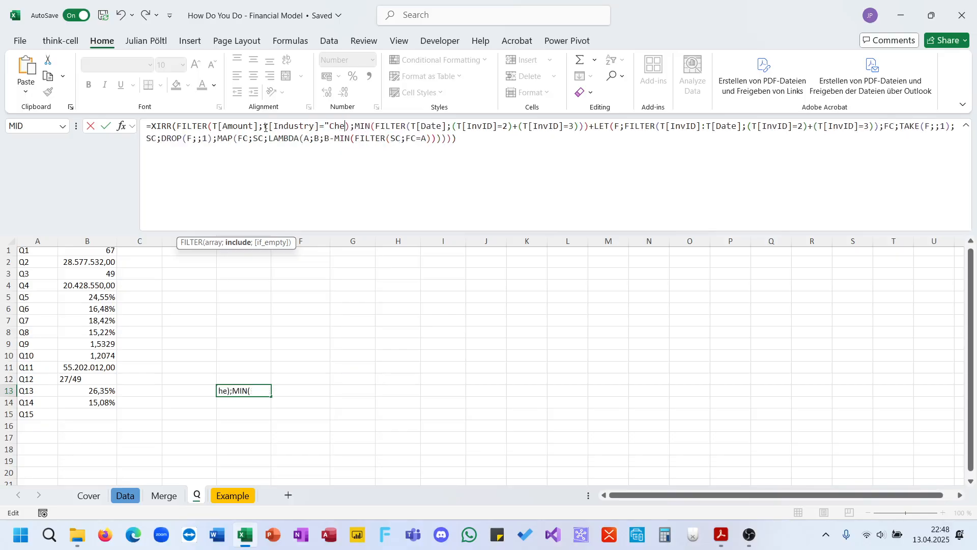
text(ical")
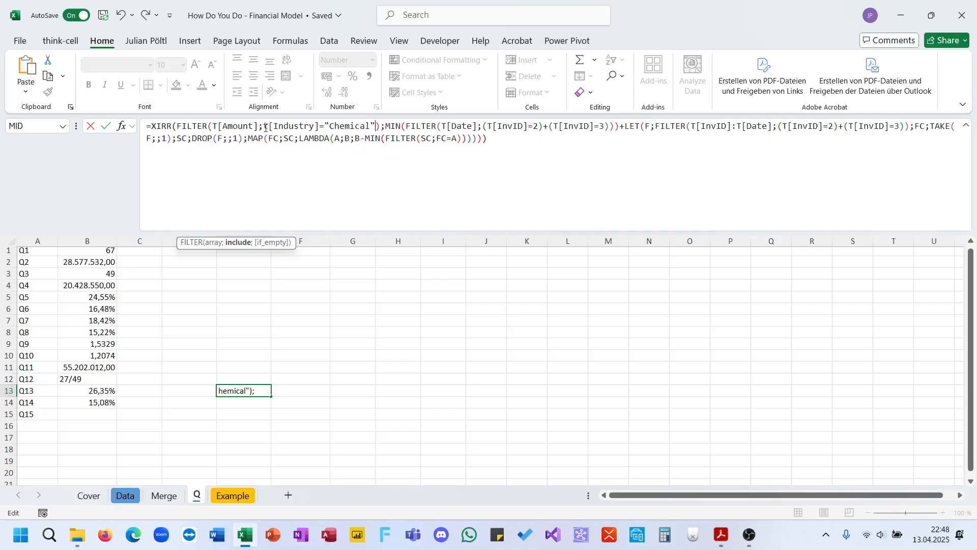
Step: Correct E13's industry criterion to T[Industry]="Chemicals", use it to replace the InvID conditions in the MIN date and LET filters, and commit
key(Left)
text(s)
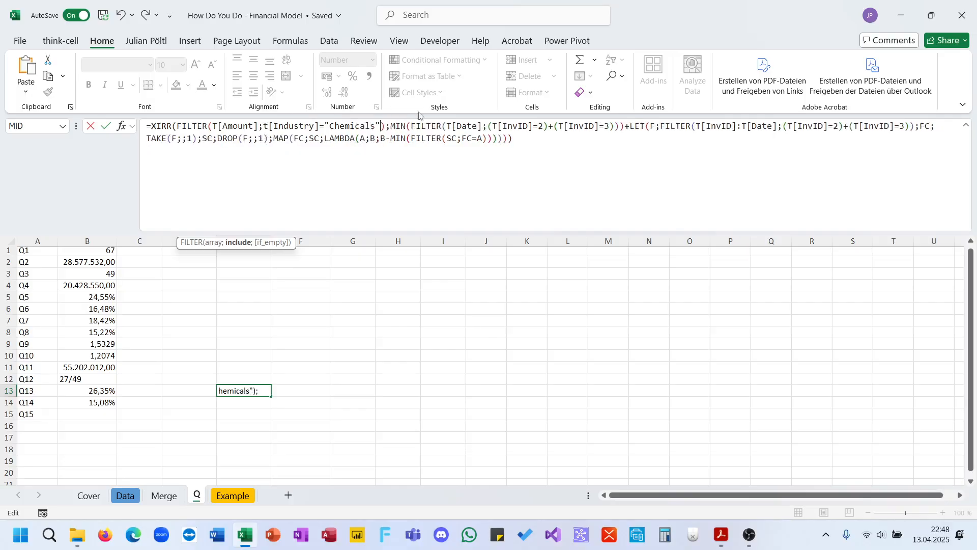
drag(381, 126, 263, 127)
drag(487, 126, 619, 128)
key(ctrl+v)
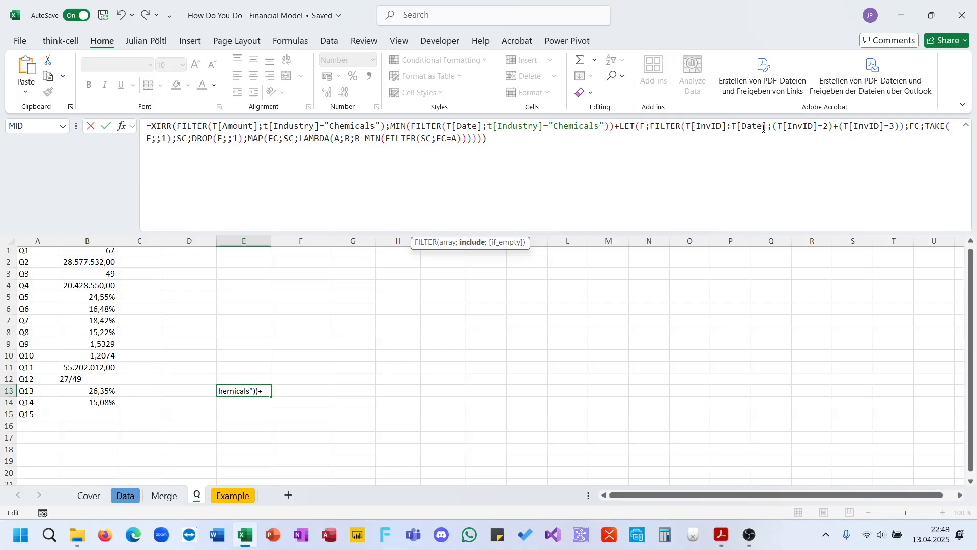
drag(772, 127, 899, 129)
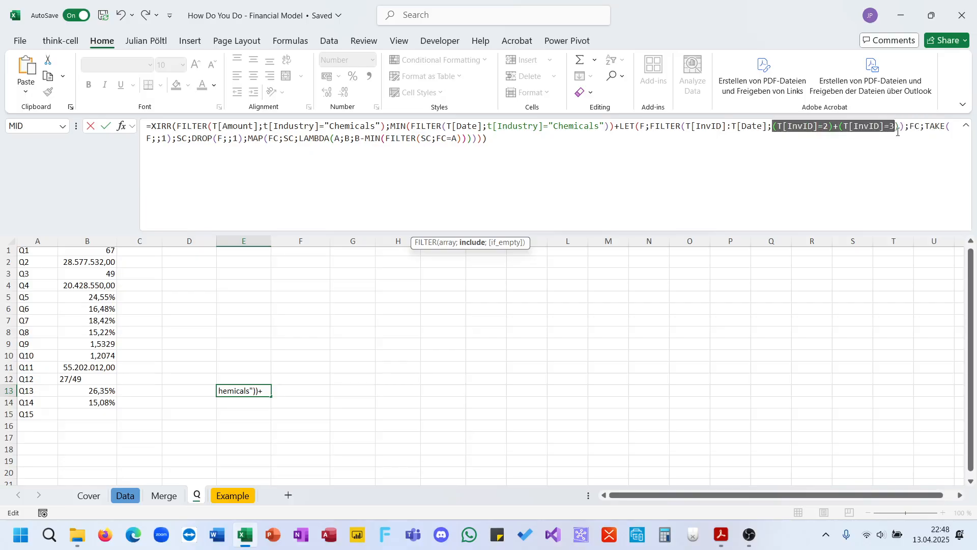
key(ctrl+v)
key(ctrl+Return)
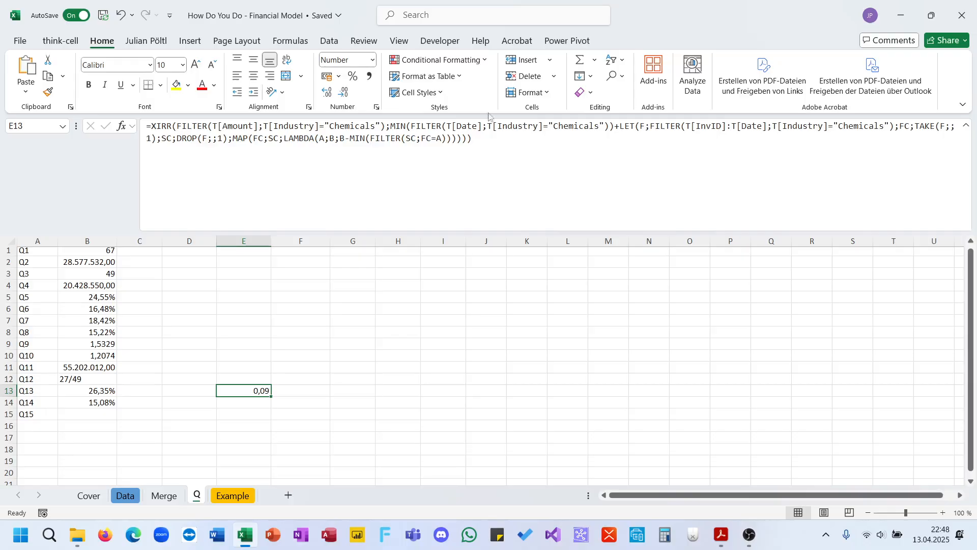
Step: Format E13 as a percentage with two decimal places
click(353, 77)
click(327, 92)
click(327, 92)
click(751, 535)
click(751, 535)
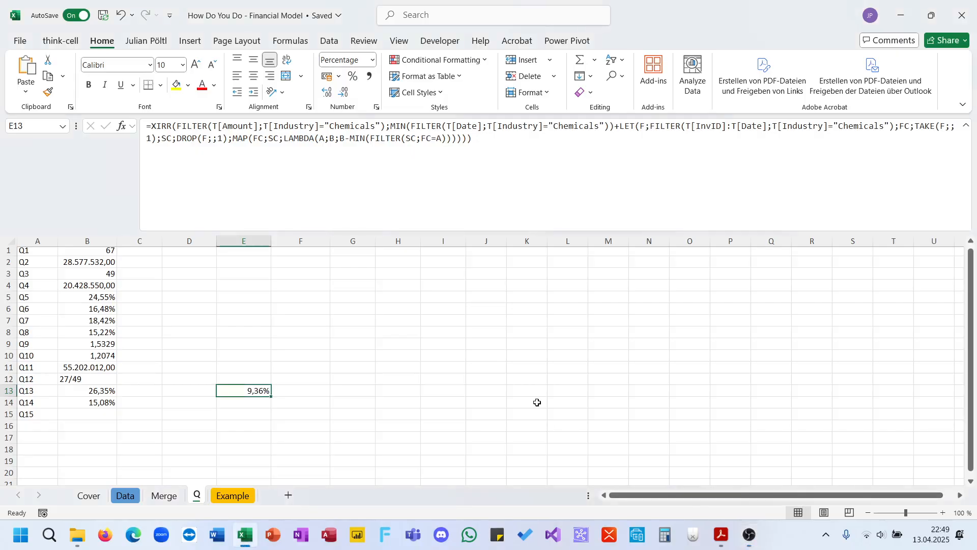
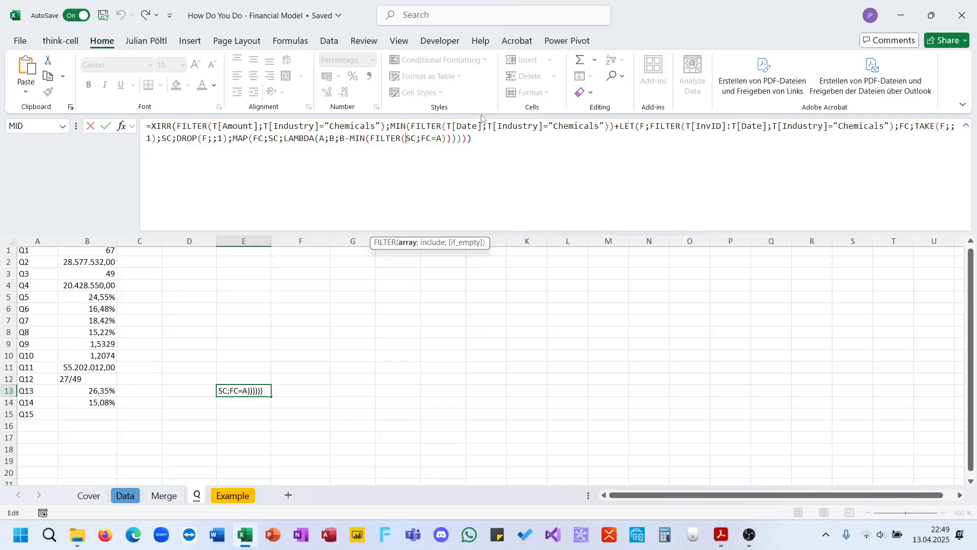
Step: Reduce E13's formula to its LET/MAP part by deleting the XIRR, amount filter and minimum date, plus the extra closing parenthesis
drag(620, 130, 152, 128)
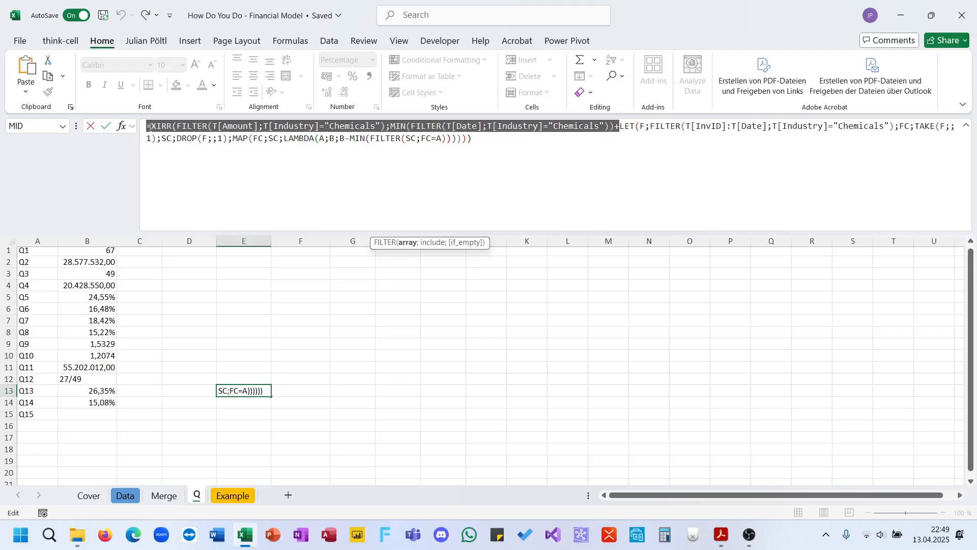
key(BackSpace)
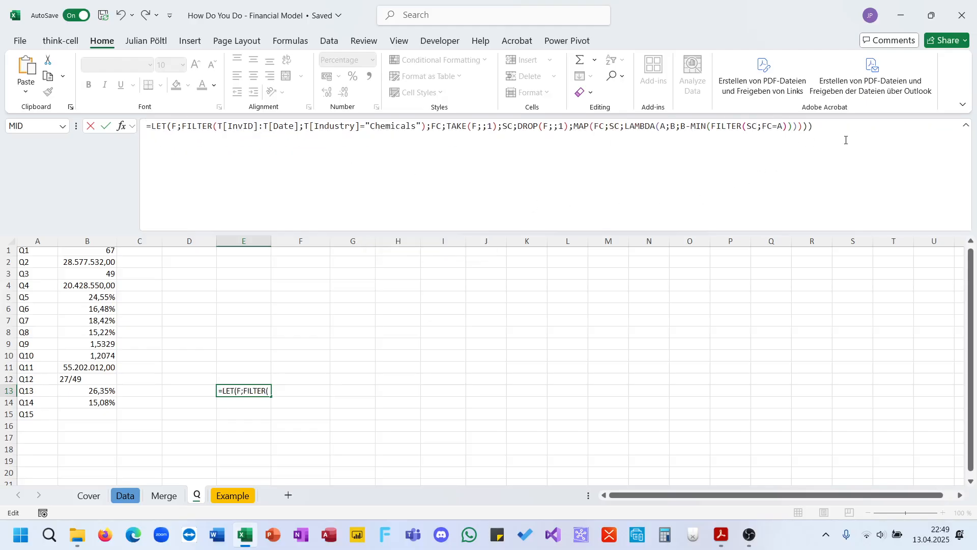
key(End)
key(BackSpace)
key(Return)
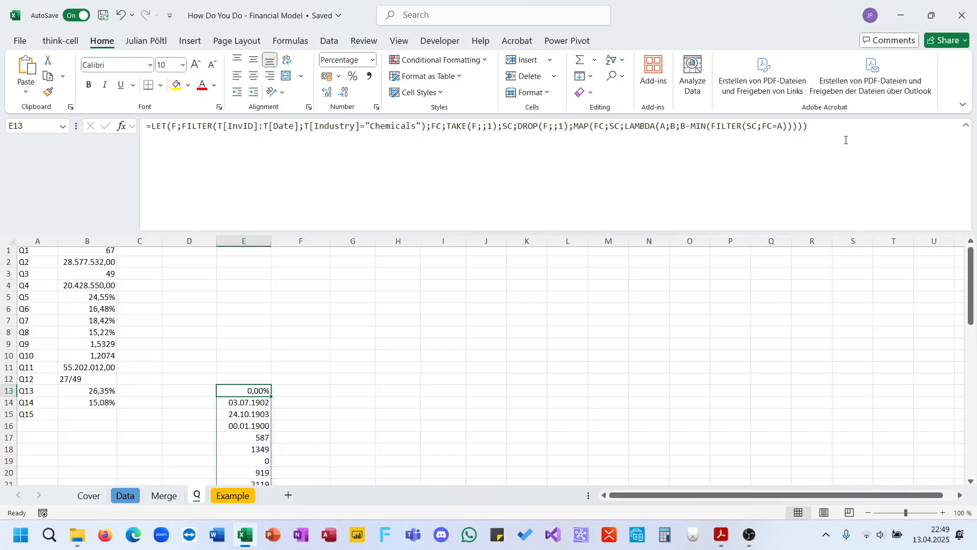
Step: Apply the Number format to the whole spilled range starting at E13
key(ctrl+shift+Down)
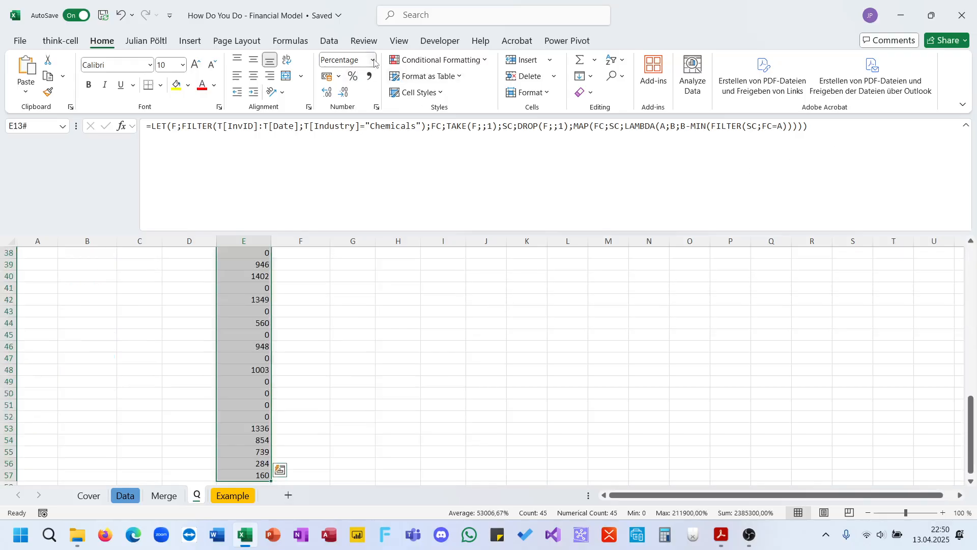
click(373, 60)
click(245, 271)
scroll(245, 271, up, 10)
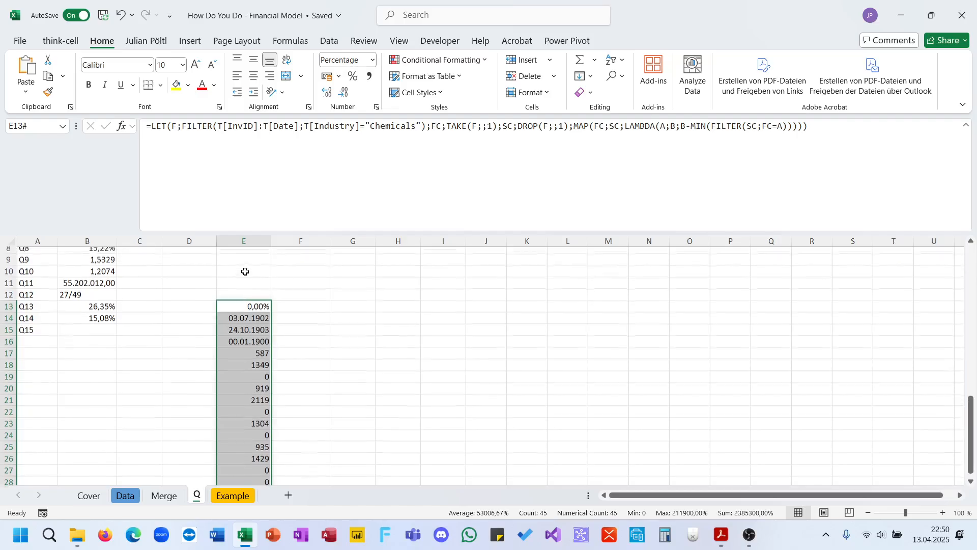
scroll(246, 271, up, 2)
key(ctrl+shift+1)
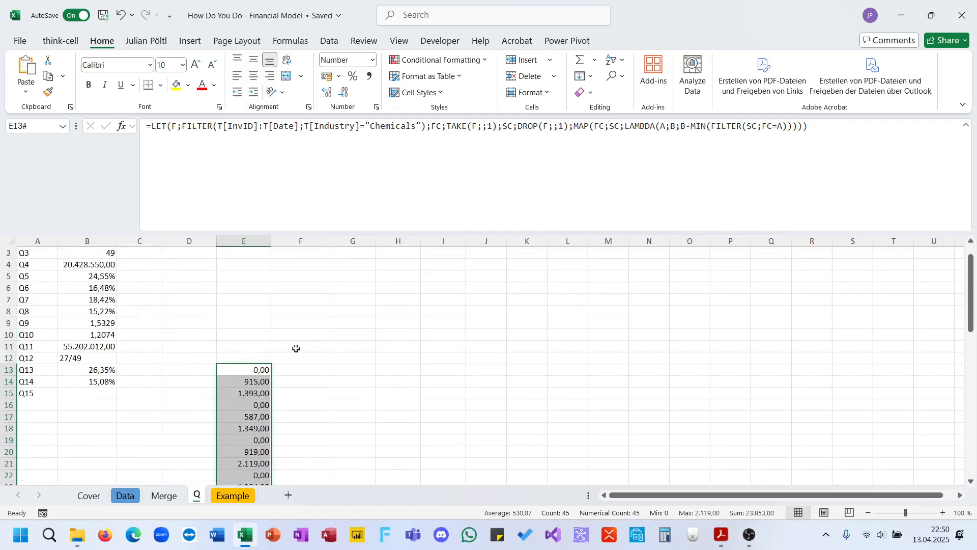
click(283, 370)
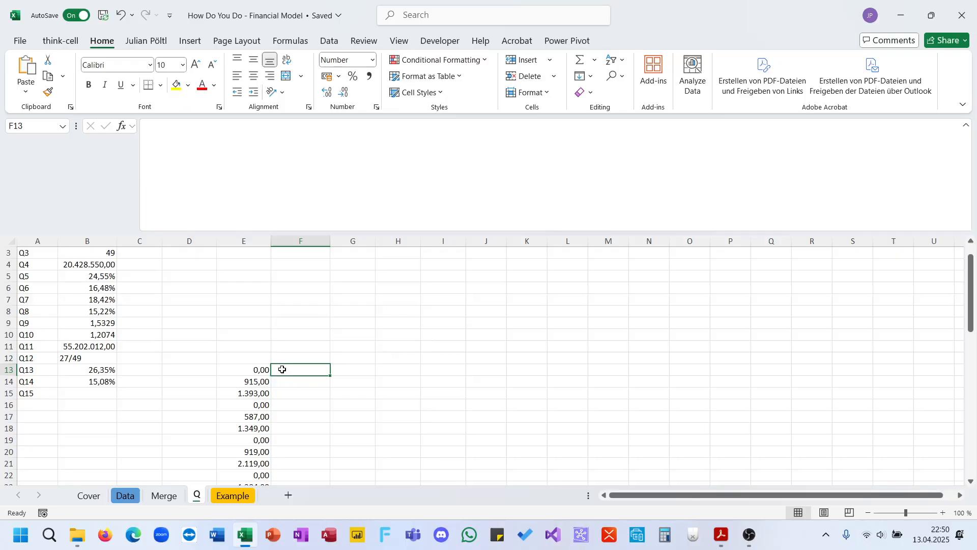
text(0)
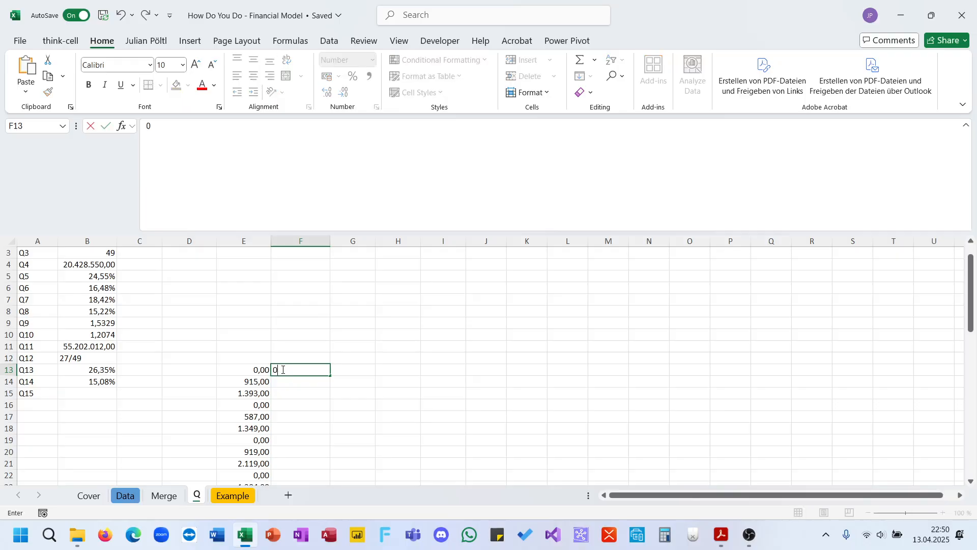
key(BackSpace)
text(=)
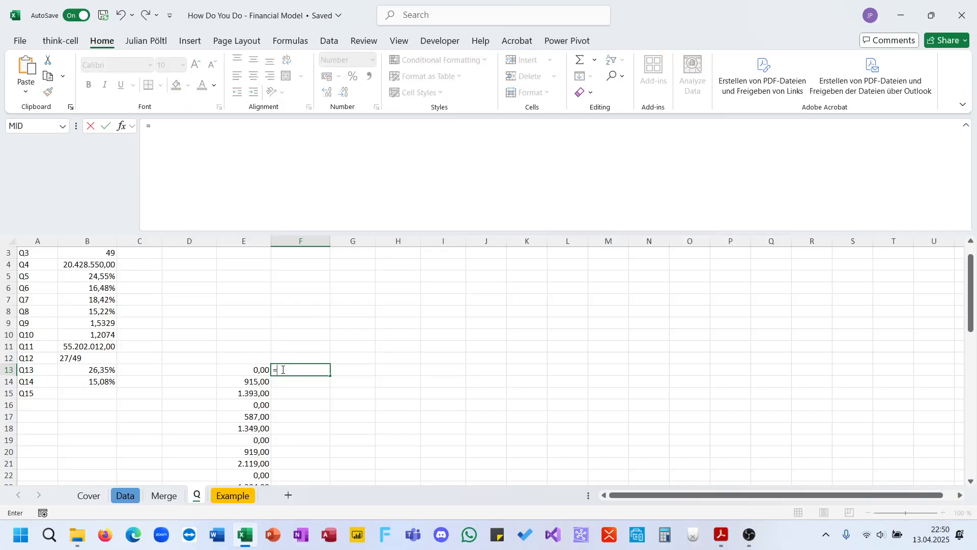
key(Escape)
key(Left)
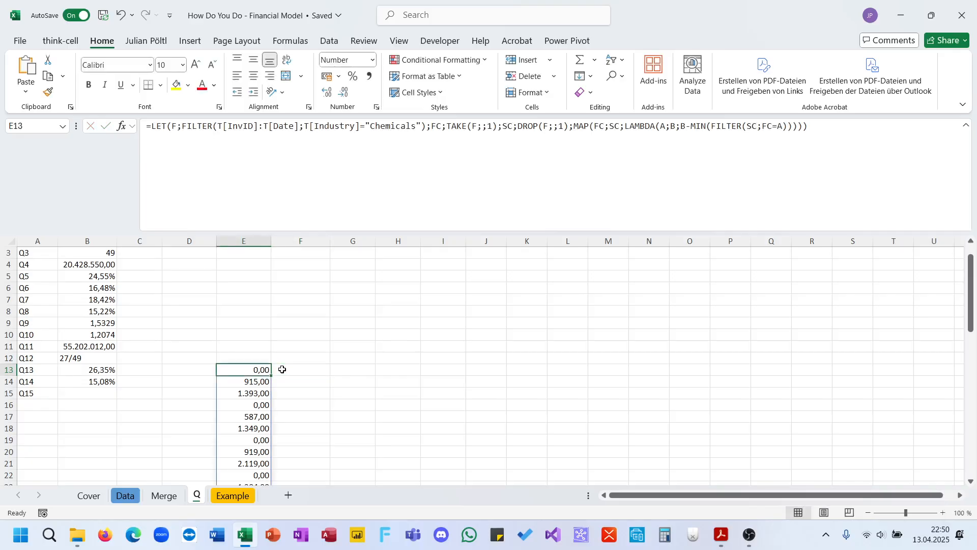
Step: Look through the spilled values and undo the formatting and formula reduction to restore E13's XIRR formula
scroll(251, 406, down, 15)
scroll(252, 406, up, 15)
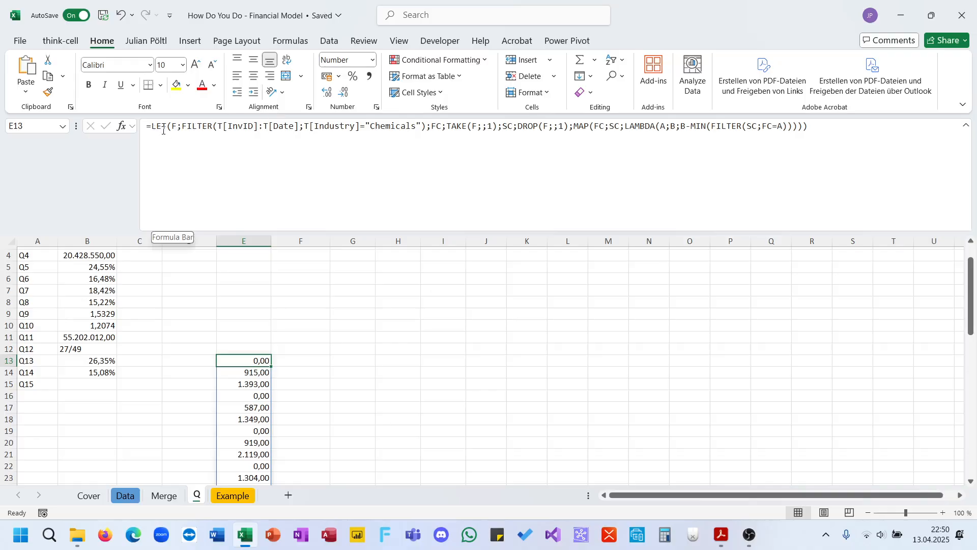
key(ctrl+z)
key(ctrl+y)
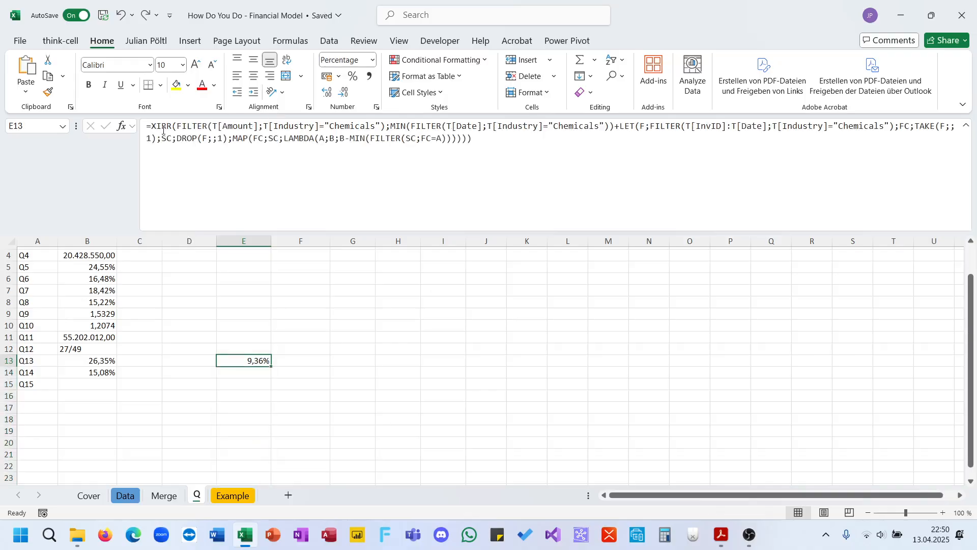
Step: Delete everything before LET in E13's formula except the equals sign
click(198, 128)
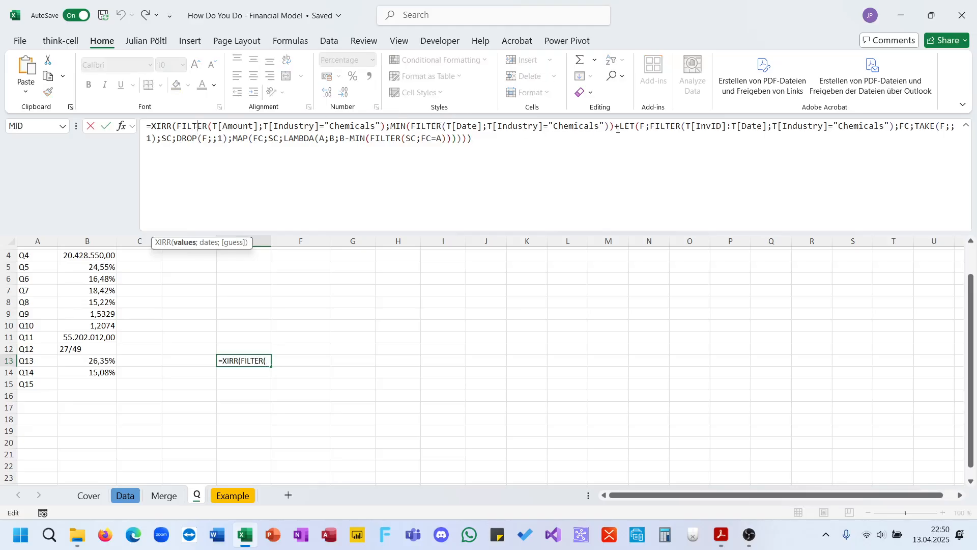
drag(618, 128, 153, 126)
key(BackSpace)
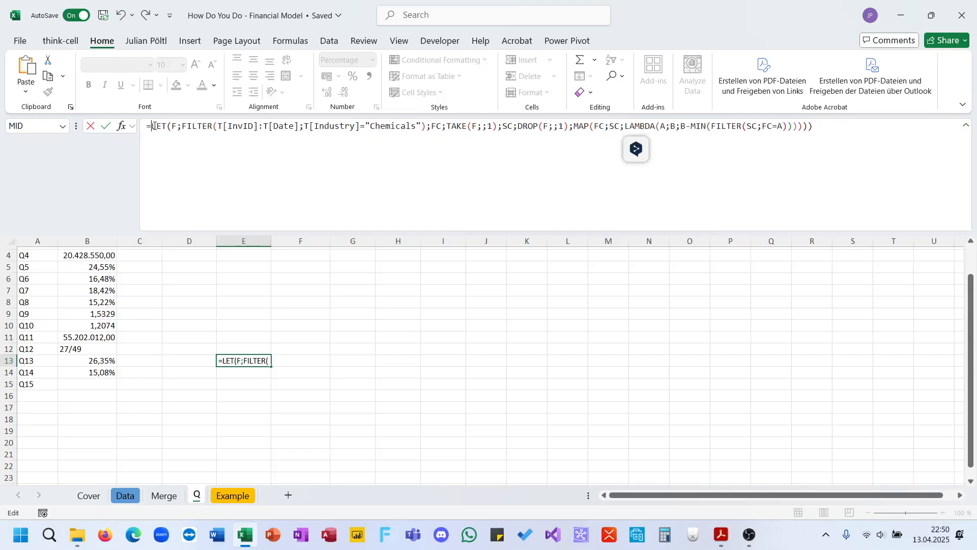
Step: Add a name A at the start of the LET, defined by a copy of F's Chemicals FILTER expression
click(171, 127)
text(A;)
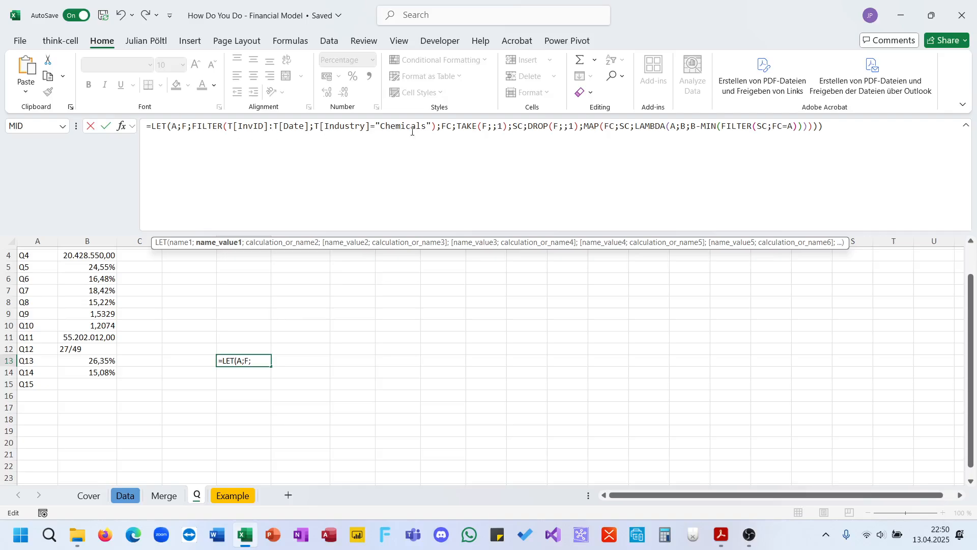
drag(436, 127, 191, 130)
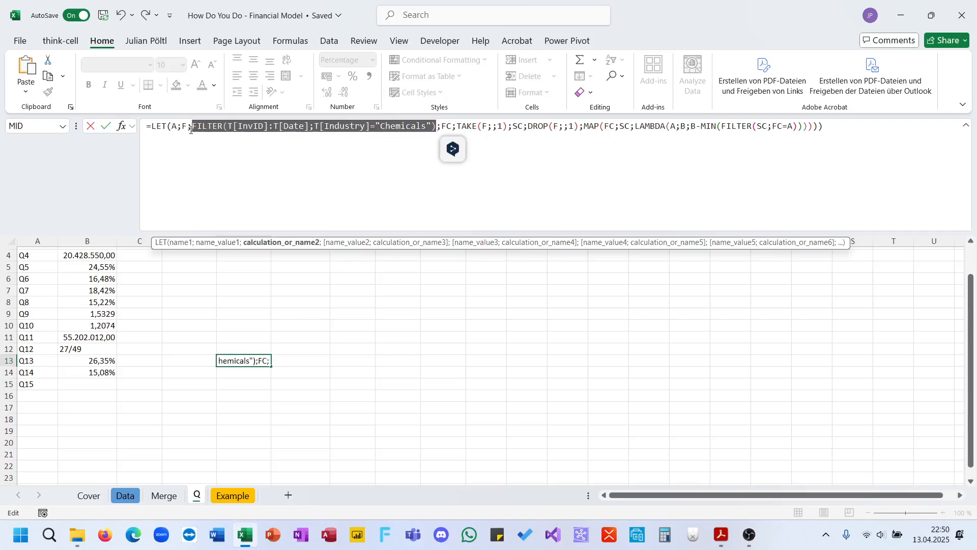
key(ctrl+c)
click(183, 127)
key(ctrl+v)
text(;)
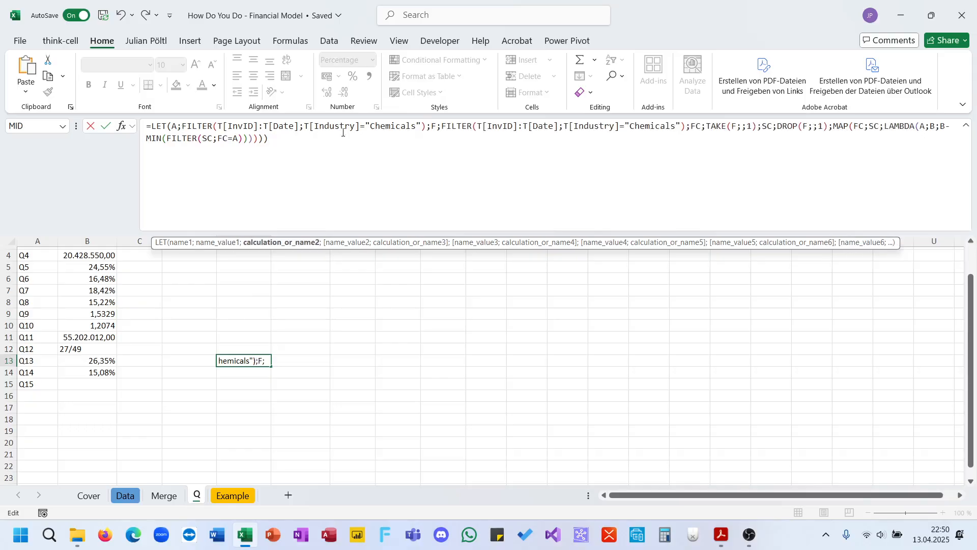
Step: Change the array in A's FILTER to T[Amount] and commit the formula, accepting the parenthesis correction
drag(299, 127, 228, 124)
text(Amount )
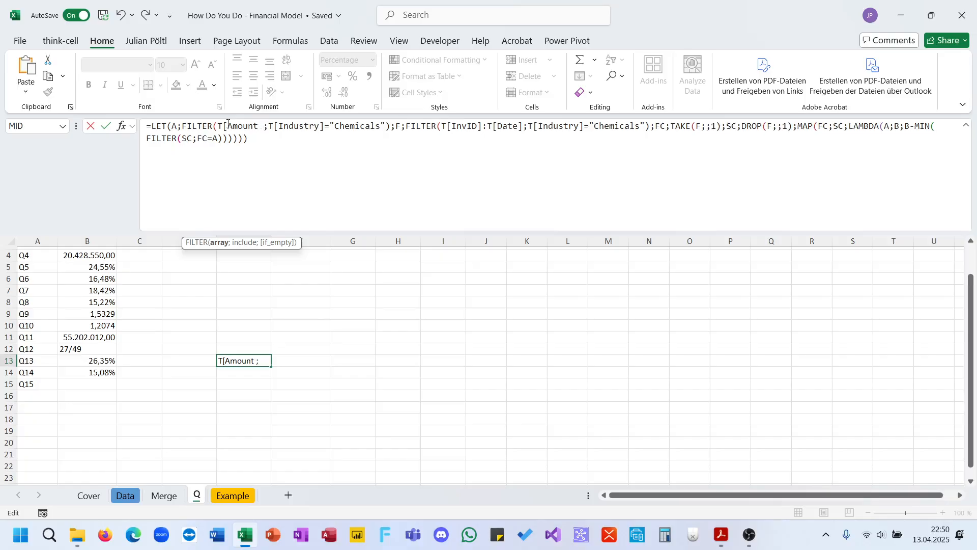
text(])
key(Return)
key(Return)
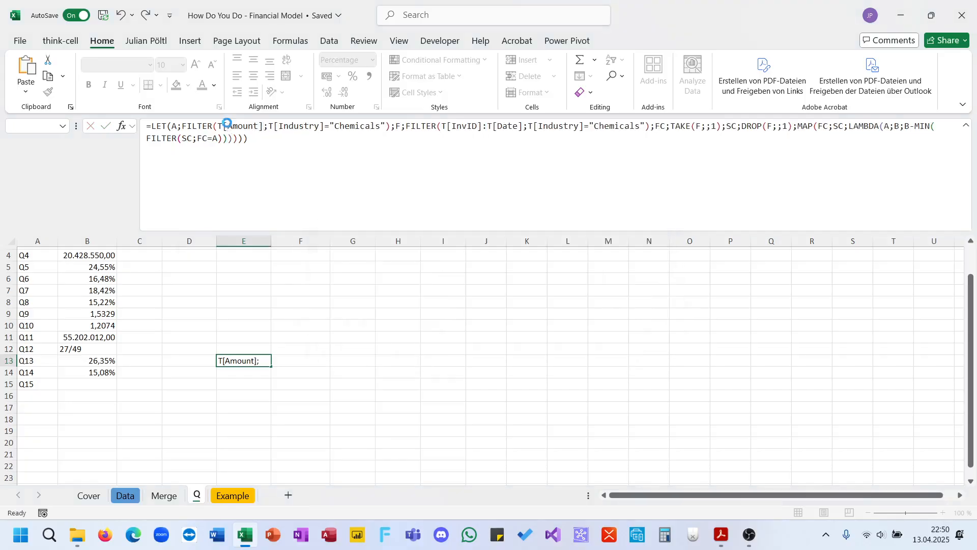
key(Up)
key(ctrl+Down)
key(ctrl+Up)
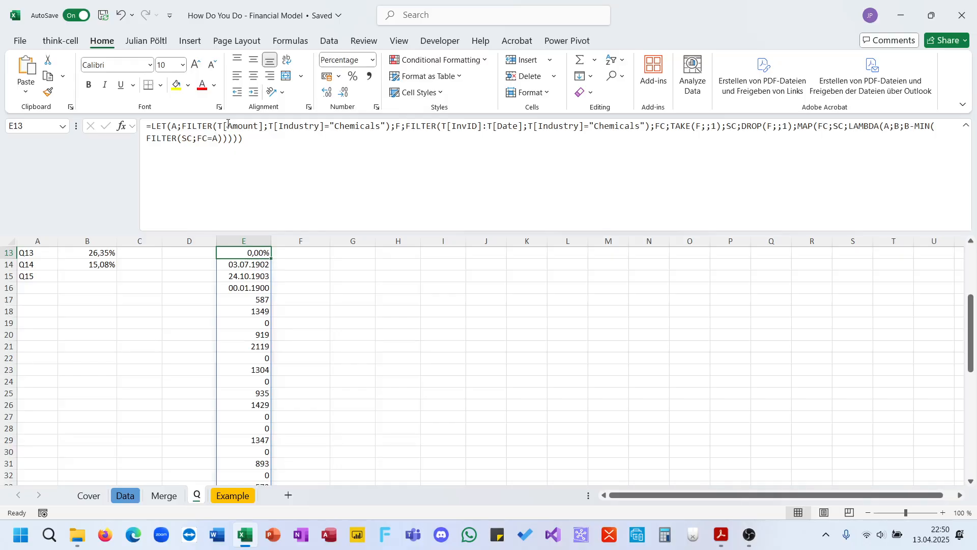
Step: Reopen the end of E13's LET after the MAP expression and start the final calculation with 1+(SUM(A)
click(265, 137)
key(BackSpace)
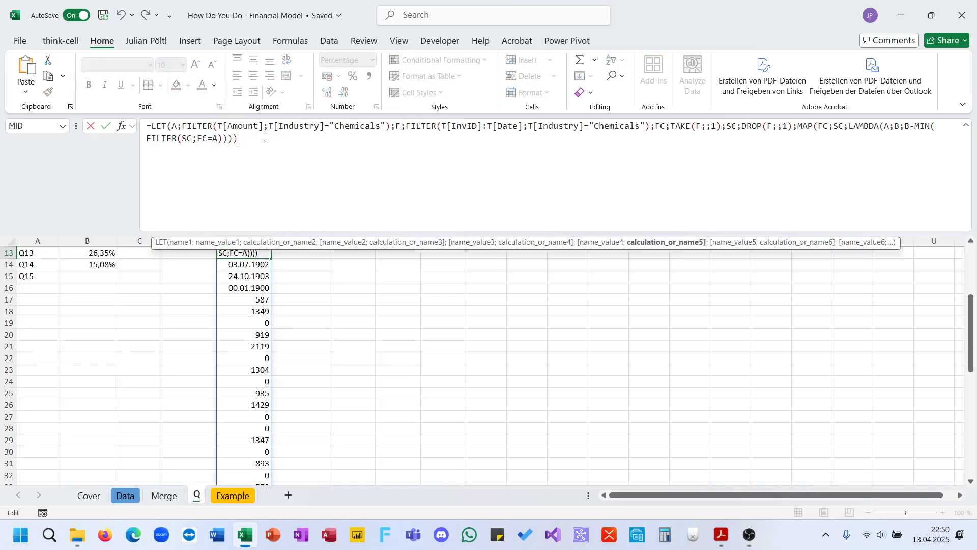
text(;)
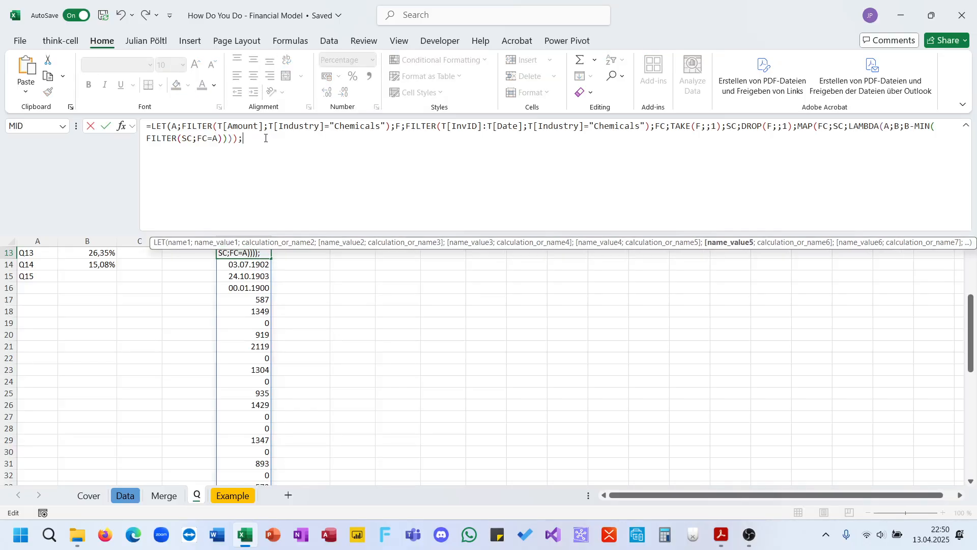
mouse_move(721, 535)
mouse_move(678, 493)
text(1)
key(BackSpace)
text(+(SUM)
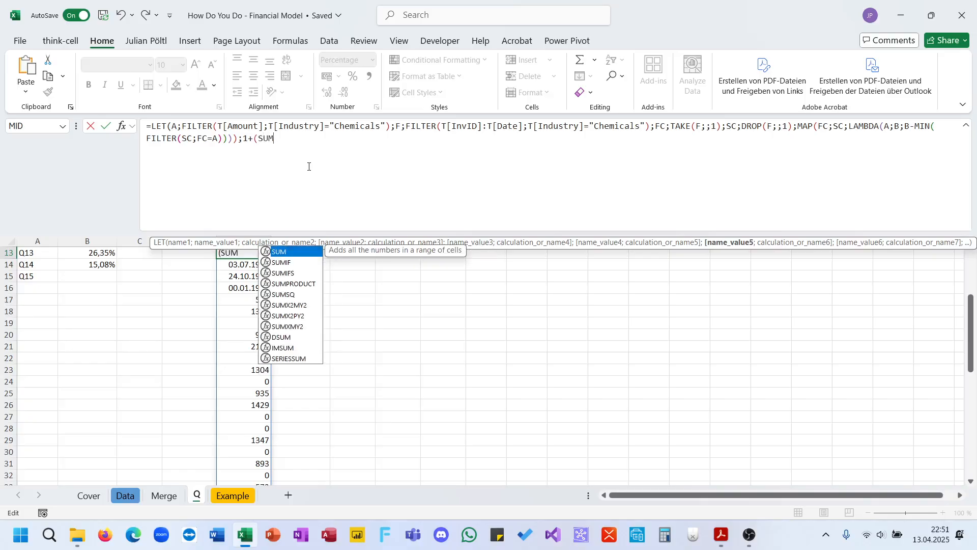
text((A))
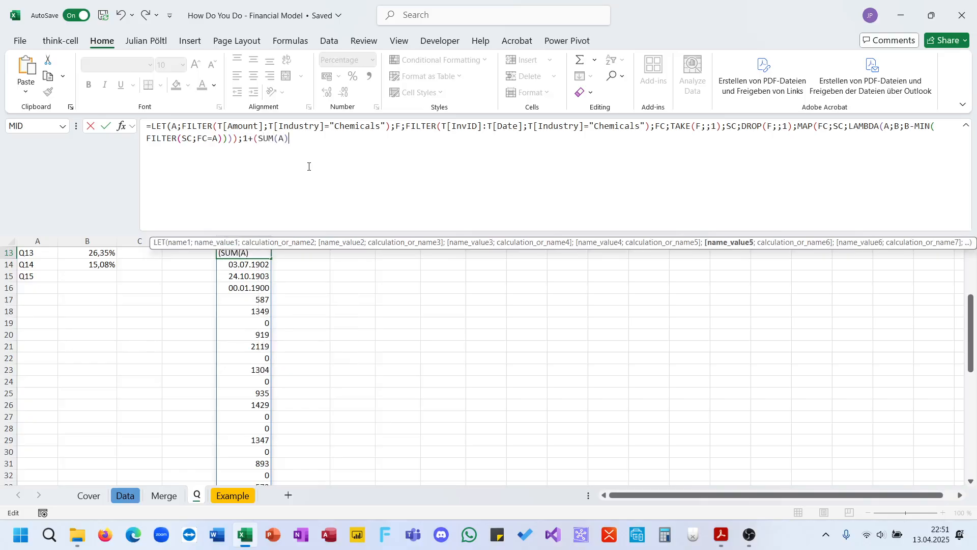
Step: Extend E13's final calculation by dividing SUM(A) by the negative MIN of a new SCAN function
text(/-min)
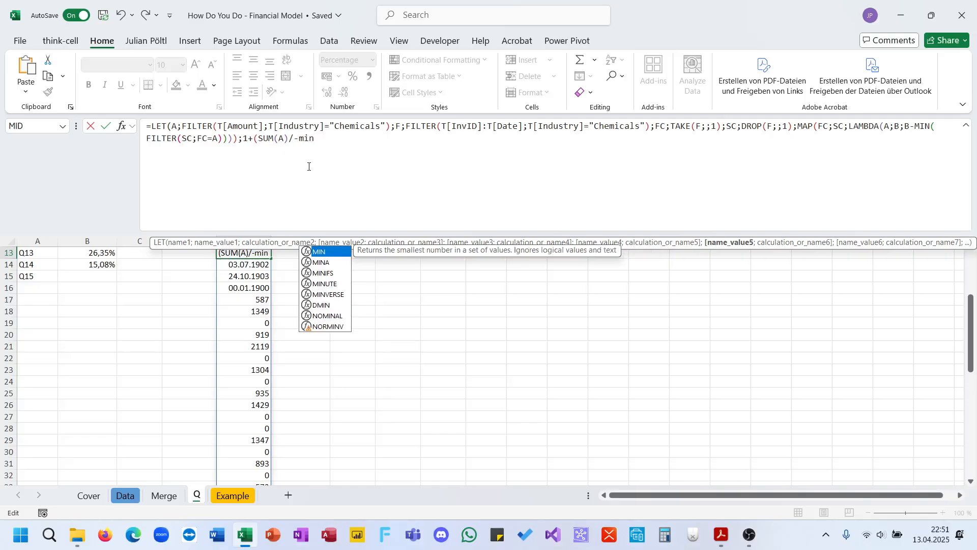
key(Tab)
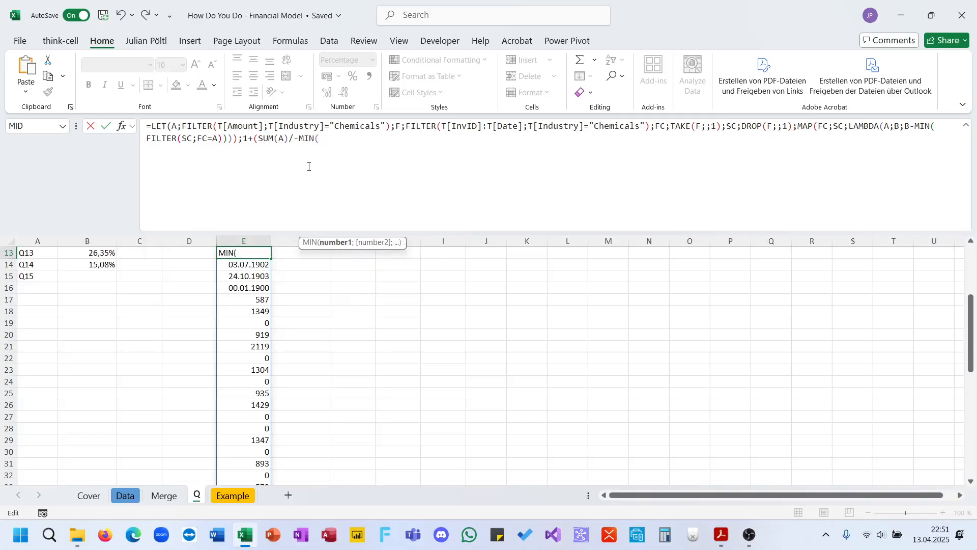
text(sc)
key(Tab)
key(BackSpace)
key(Down)
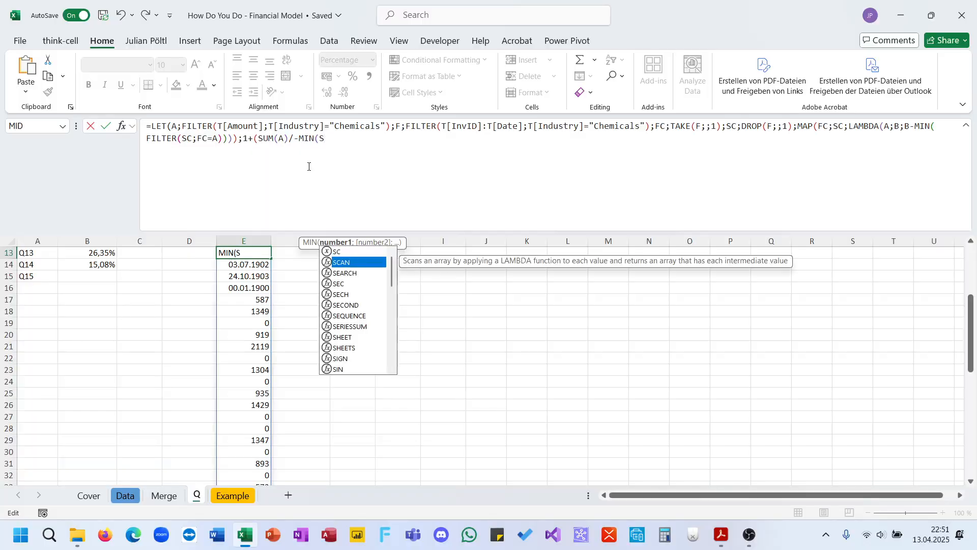
key(Tab)
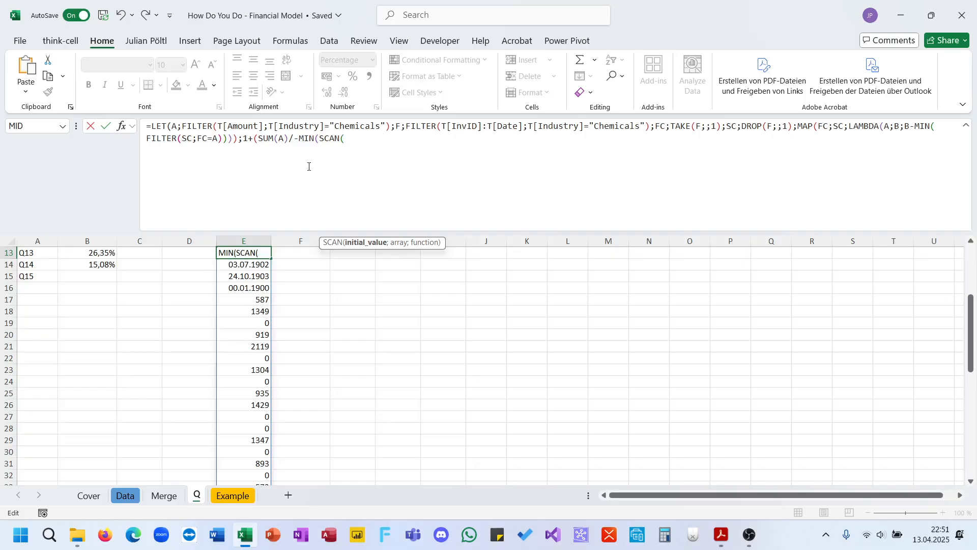
Step: Set SCAN's initial value to 0 and its array to SORTBY(A;M), naming the LET's MAP expression M
text(0;So)
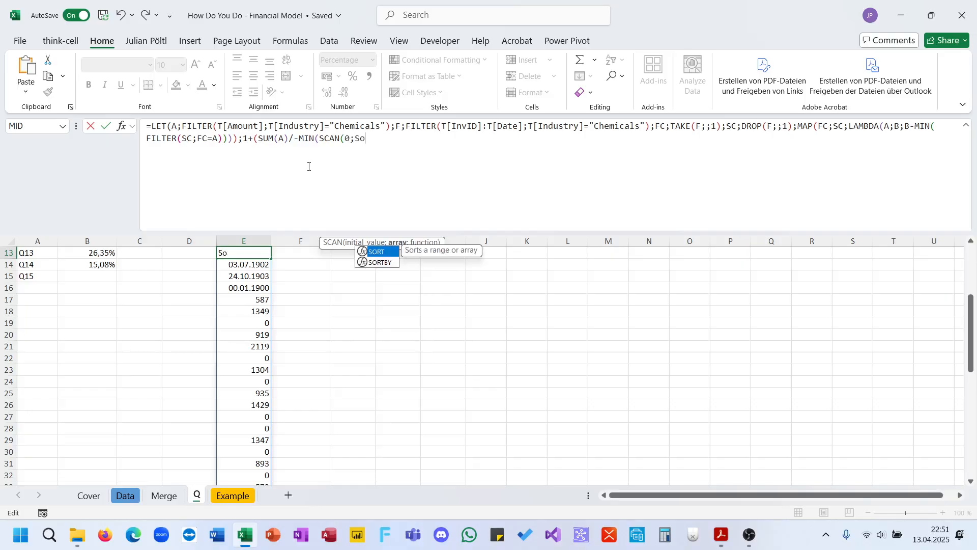
key(Down)
key(Tab)
text(A;)
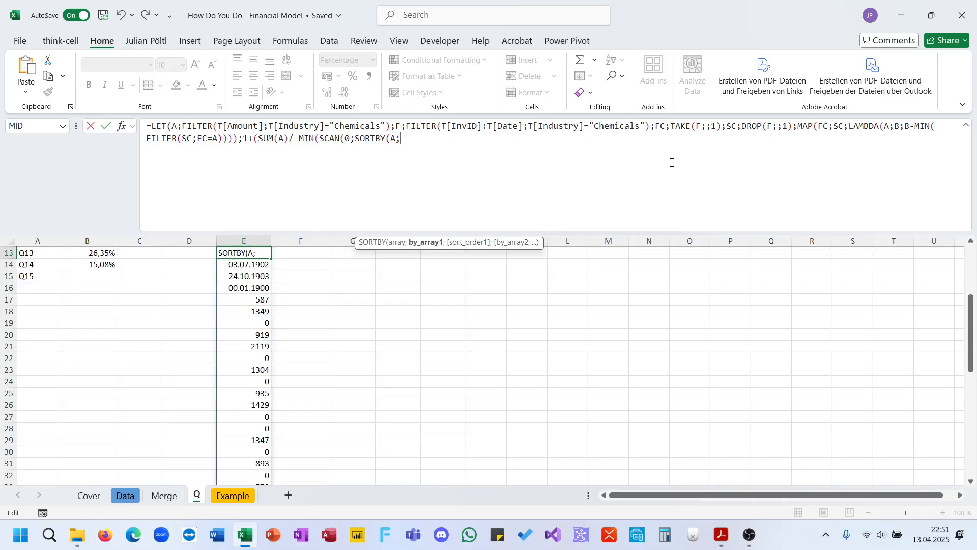
text(M;)
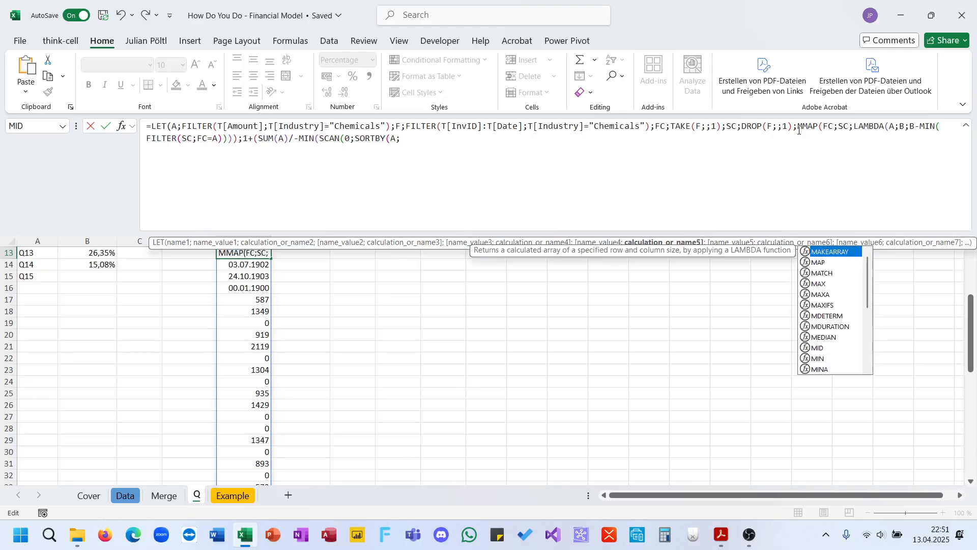
click(423, 152)
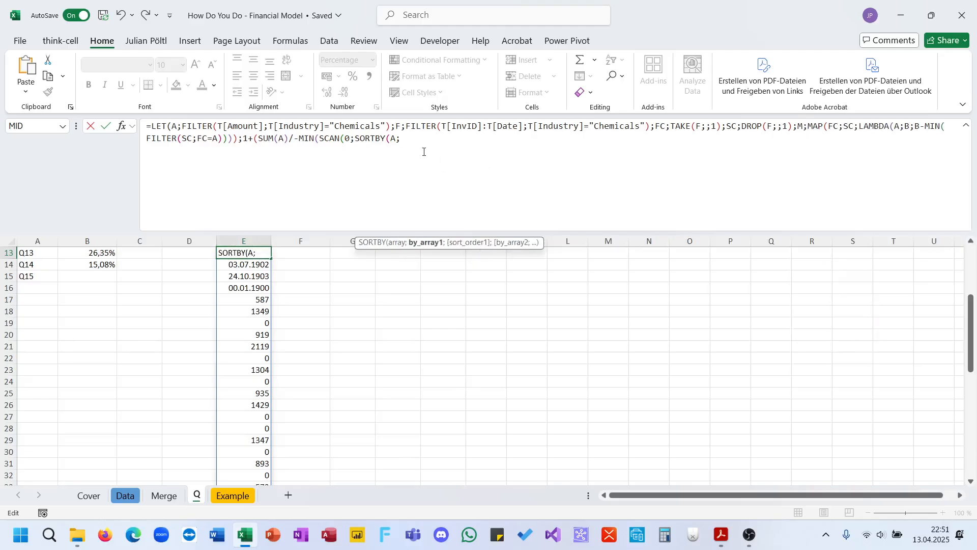
text(M;)
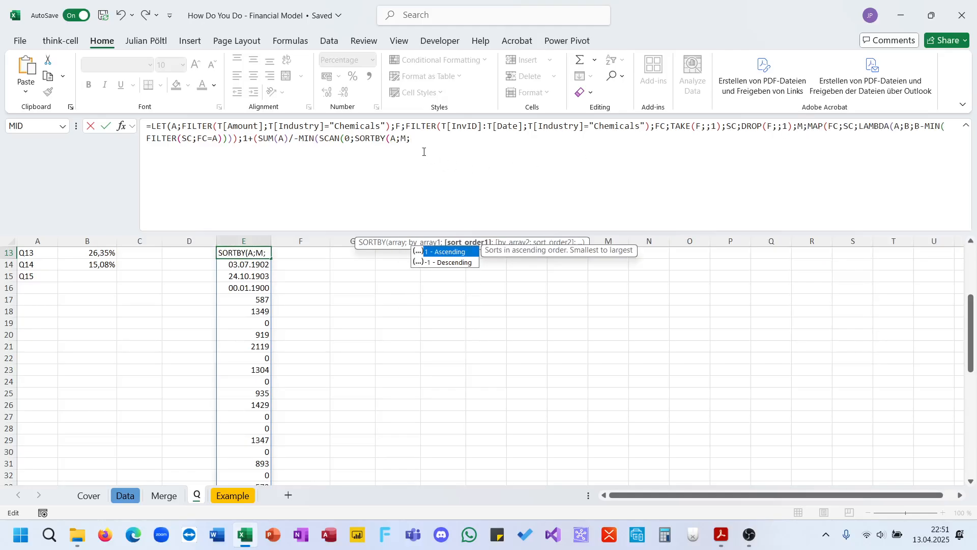
key(BackSpace)
text())
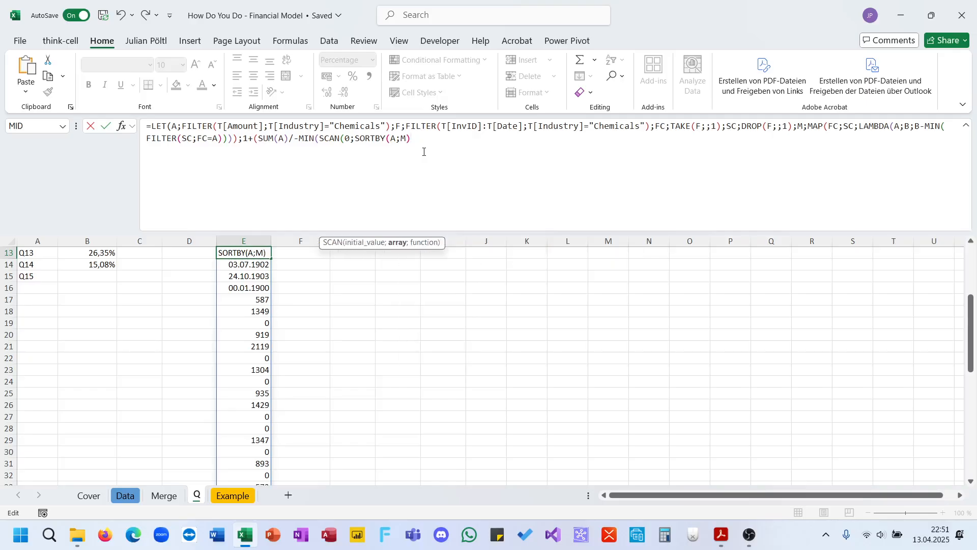
Step: Use SUM as the SCAN function, close all open parentheses and commit E13's formula
text(;SUM))
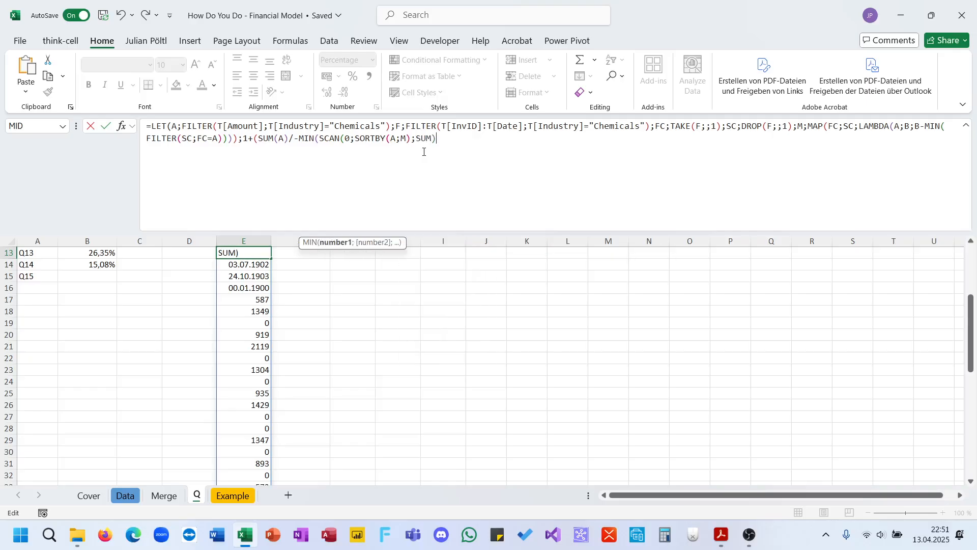
text())))
key(Return)
key(Up)
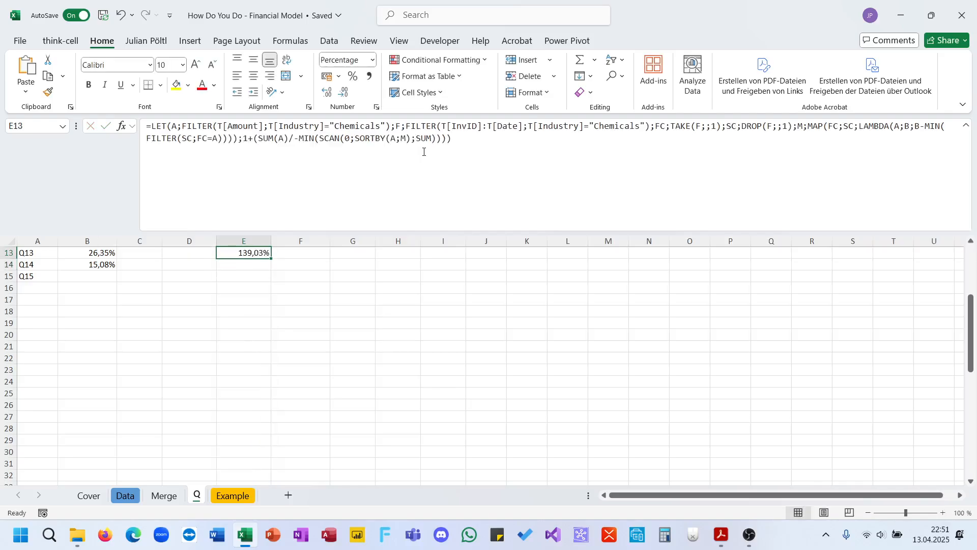
Step: Switch to the PDF reader and check question 15's answer options in the question document, then return to the workbook
click(721, 535)
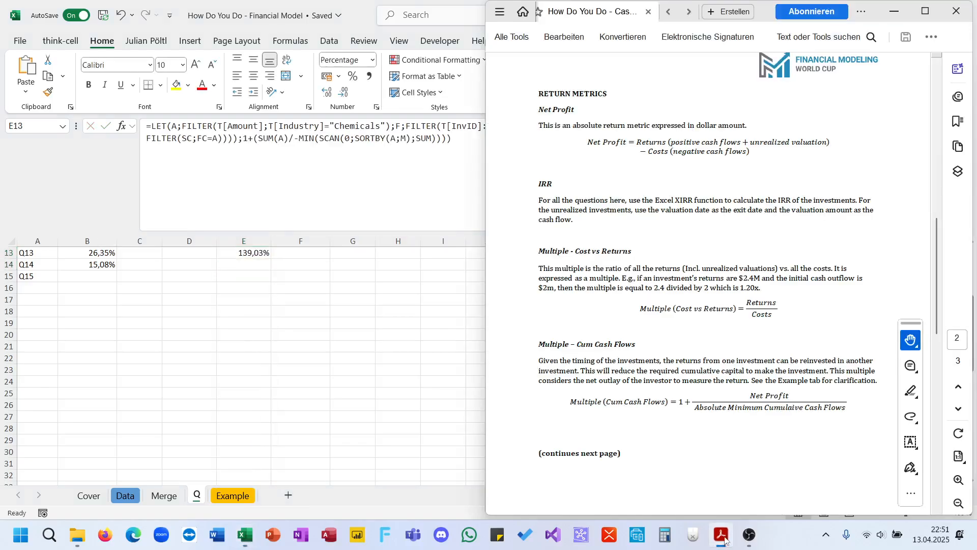
click(689, 12)
click(628, 11)
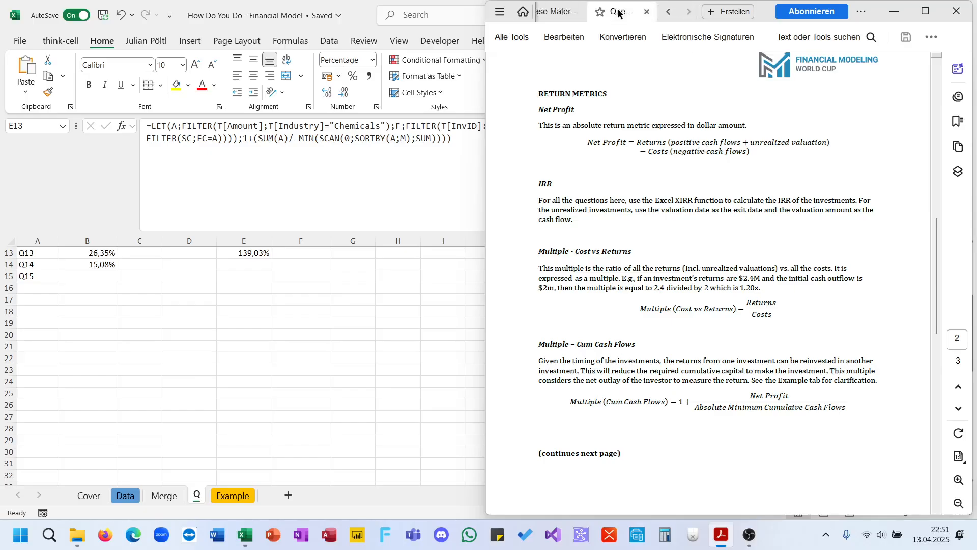
scroll(702, 370, down, 1)
click(304, 278)
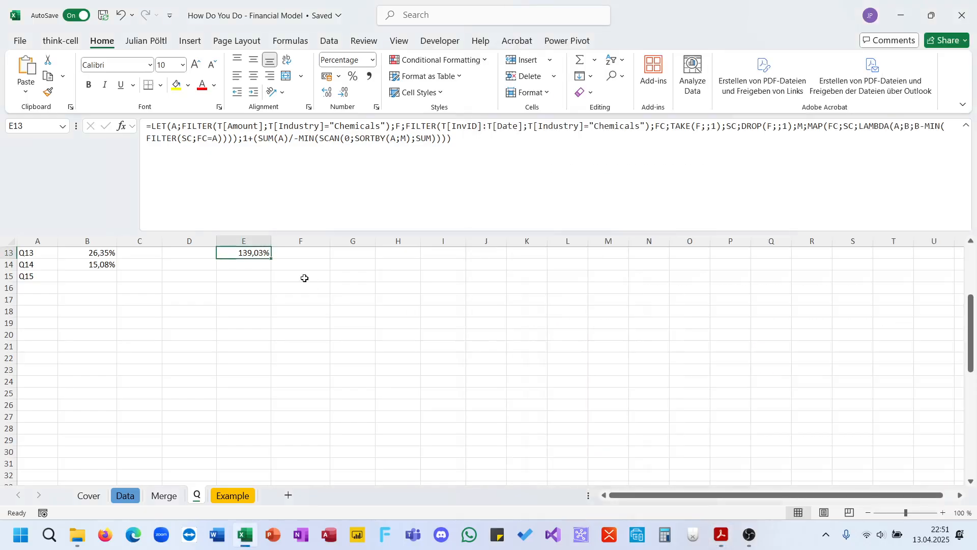
Step: Apply the two-decimal number format to E13 and move the cell to B15 as the Q15 answer
key(ctrl+shift+1)
drag(262, 259, 116, 276)
Step: Review the MAP, SORTBY(A;M) and MIN(SCAN) parts of B15's formula
click(387, 186)
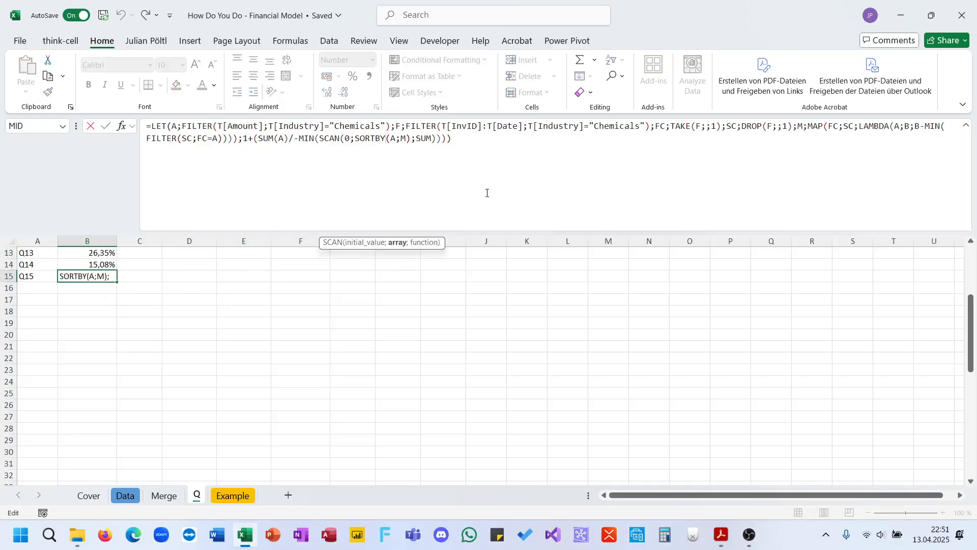
scroll(215, 305, up, 4)
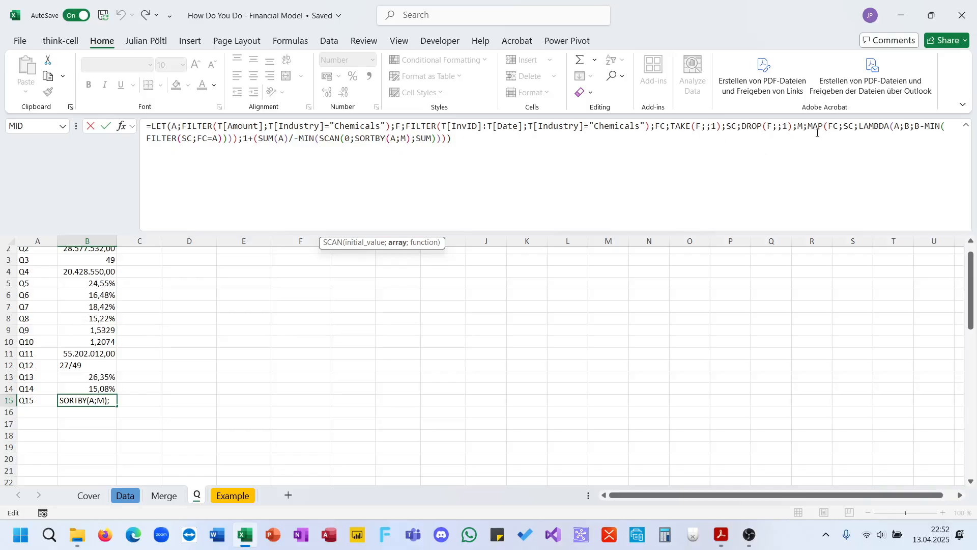
drag(810, 129, 237, 149)
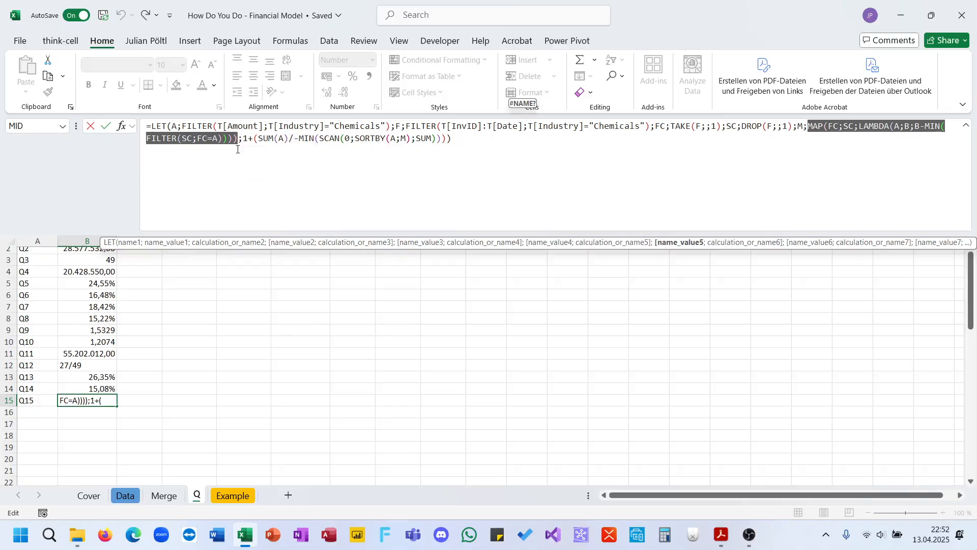
drag(355, 135, 412, 135)
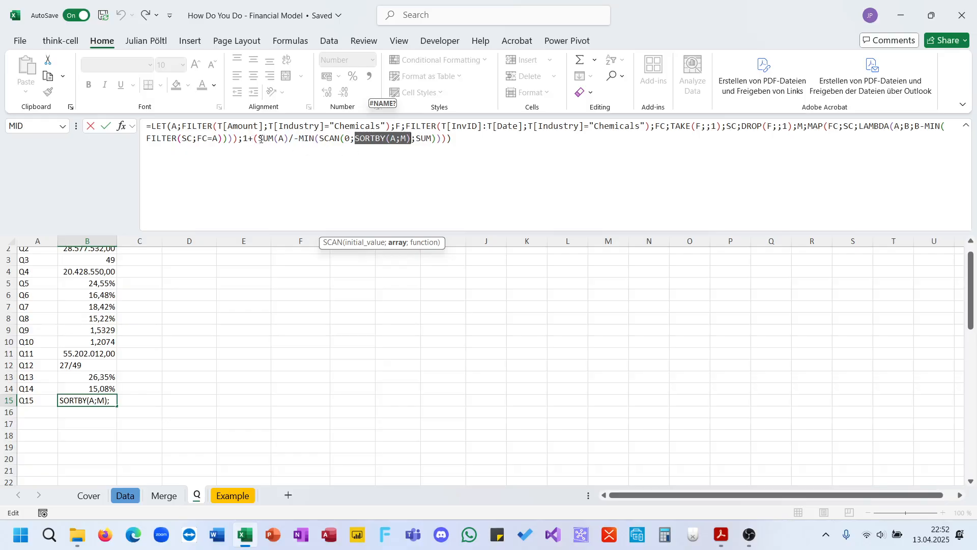
drag(260, 139, 443, 148)
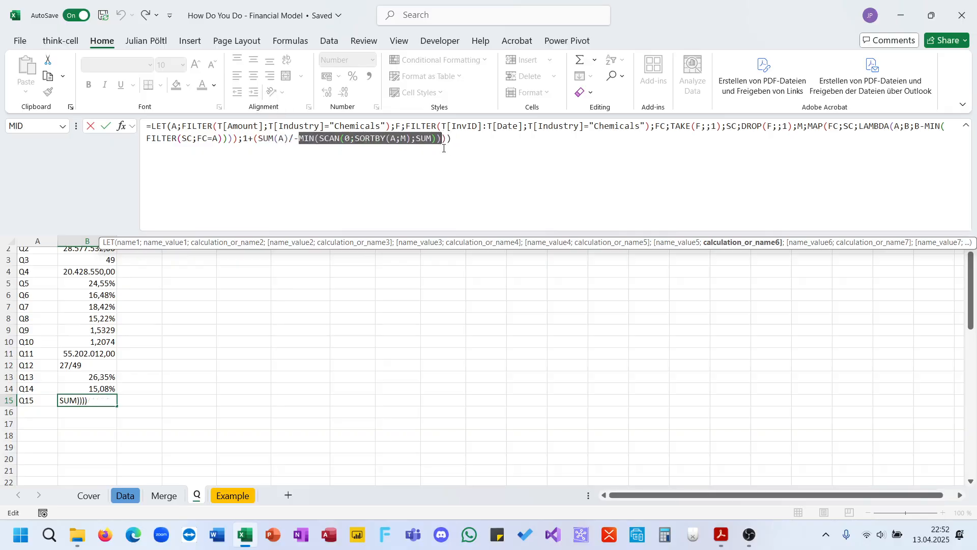
key(ctrl+Return)
Step: Label A16 as Q16 and read question 16 in the question PDF
click(44, 412)
text(Q16)
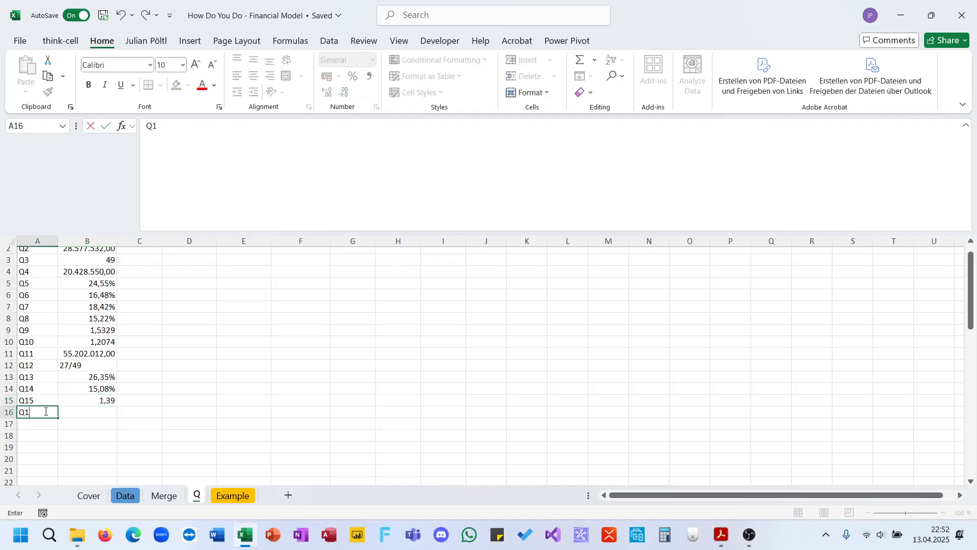
key(Tab)
click(722, 535)
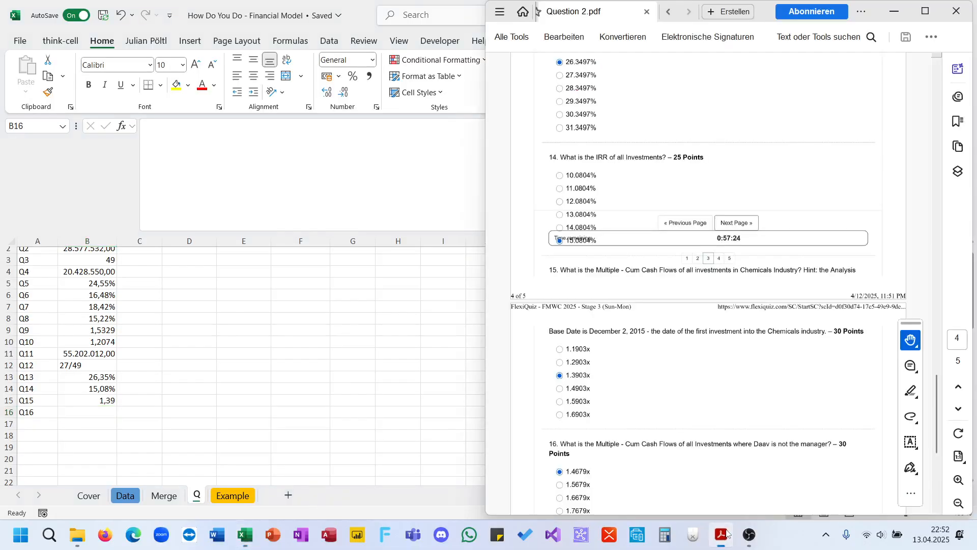
scroll(733, 405, down, 3)
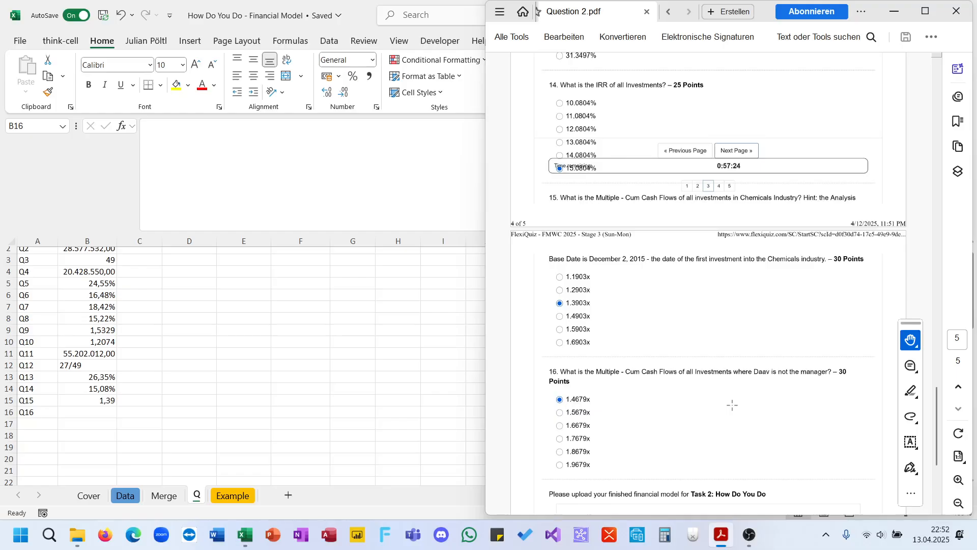
click(204, 408)
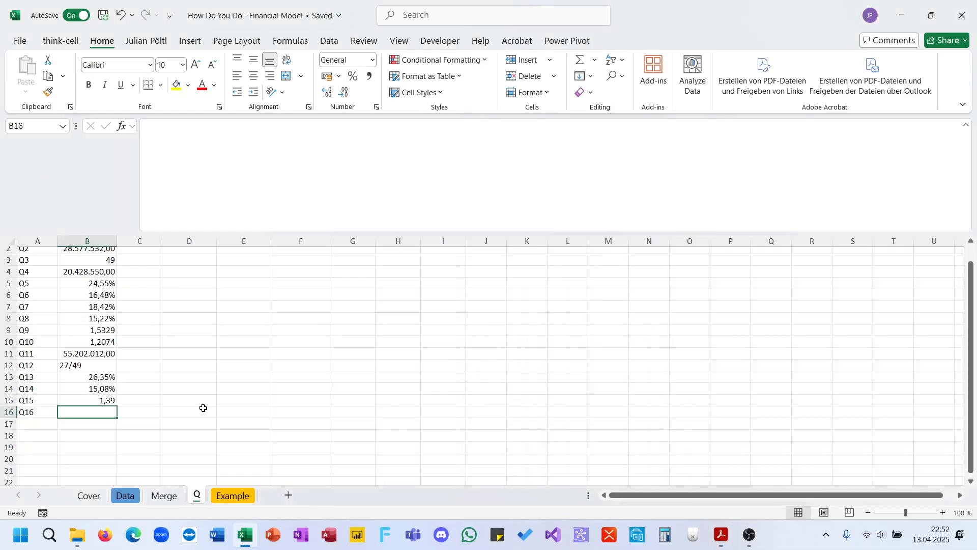
Step: Copy the full text of B15's LET formula into B16
click(104, 400)
click(306, 163)
key(ctrl+a)
key(ctrl+c)
key(Return)
click(306, 162)
key(ctrl+v)
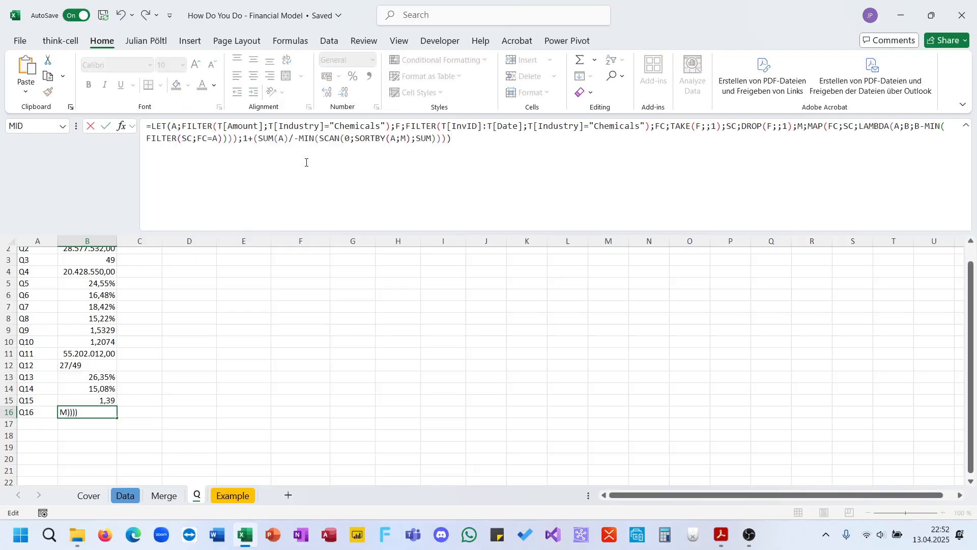
Step: Replace the Chemicals condition in A's FILTER in B16 with the start of NOT(ISNUMBER(SEARCH(
drag(387, 127, 274, 130)
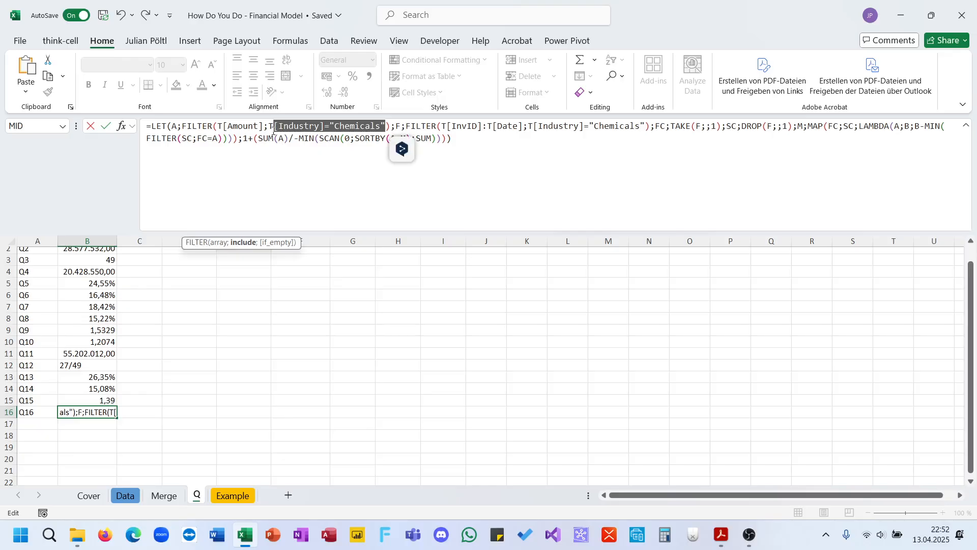
key(BackSpace)
key(BackSpace)
text(Not()
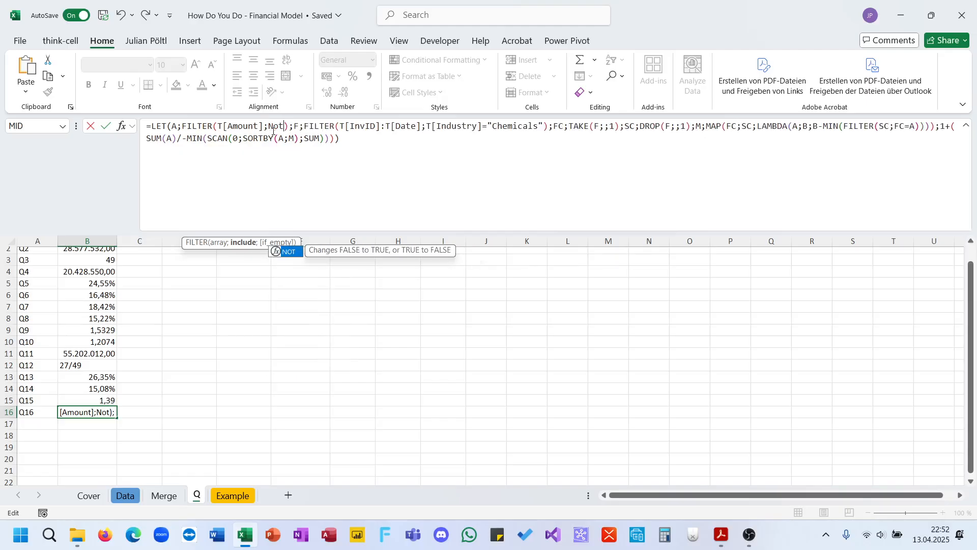
text(isn)
key(Down)
key(Down)
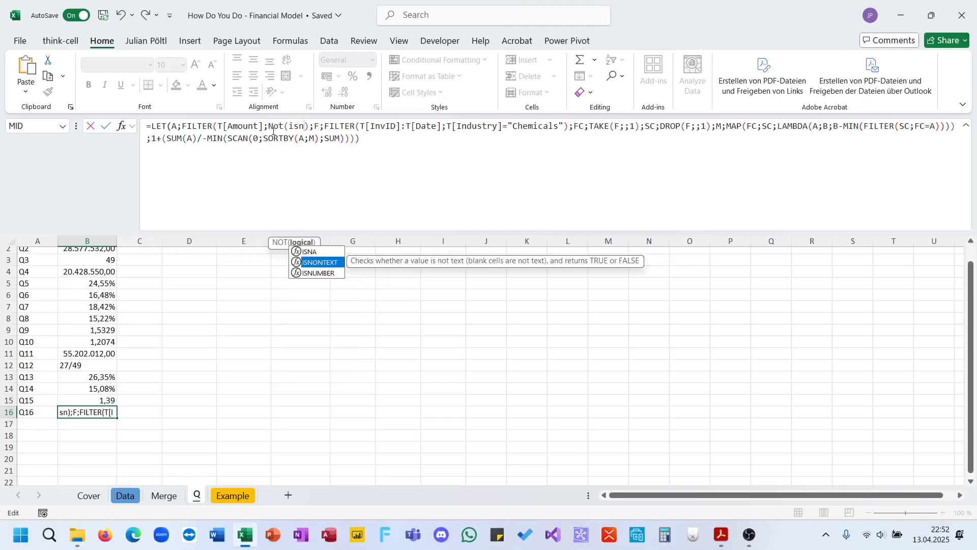
key(Tab)
text(se)
key(Down)
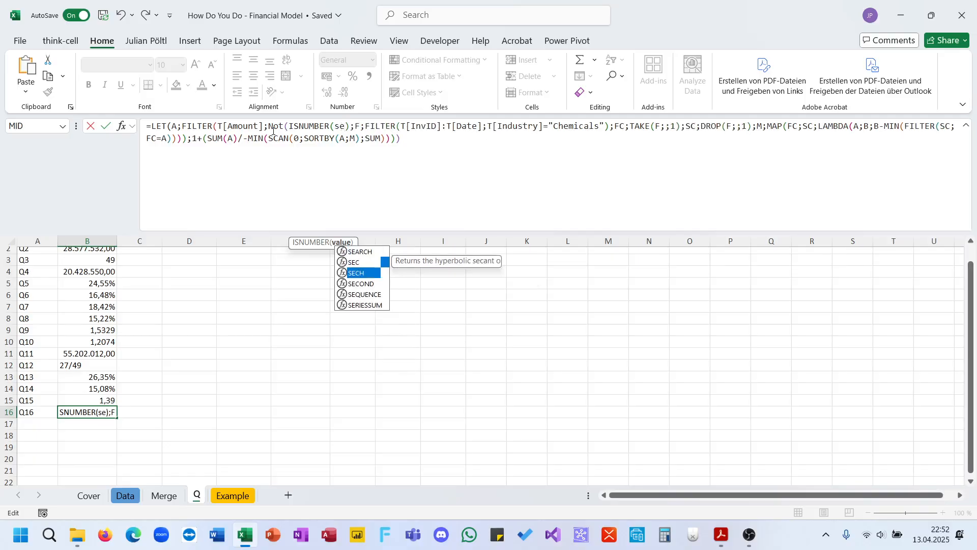
key(Up)
key(Tab)
Step: Enter the manager's name from question 16 as SEARCH's find text, checking its spelling in the question PDF
text("D)
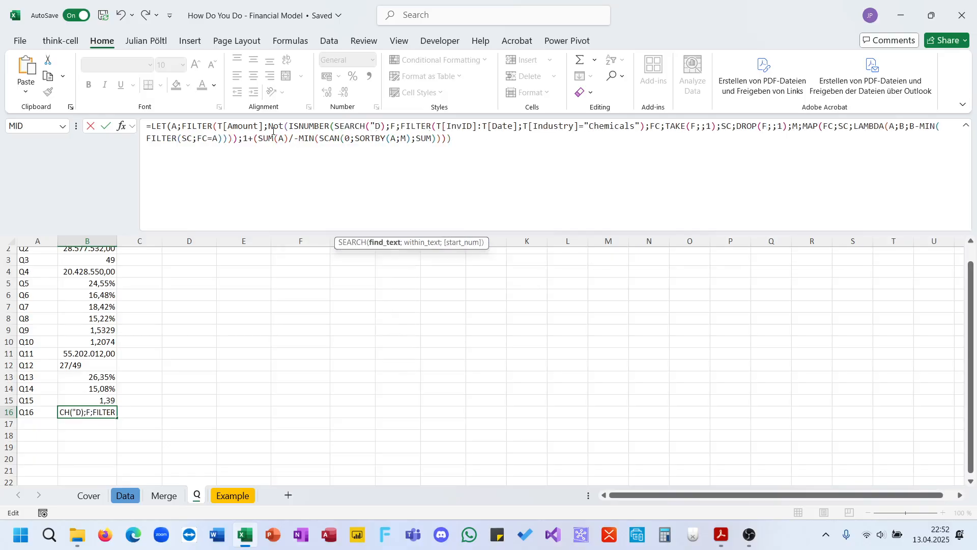
text(a)
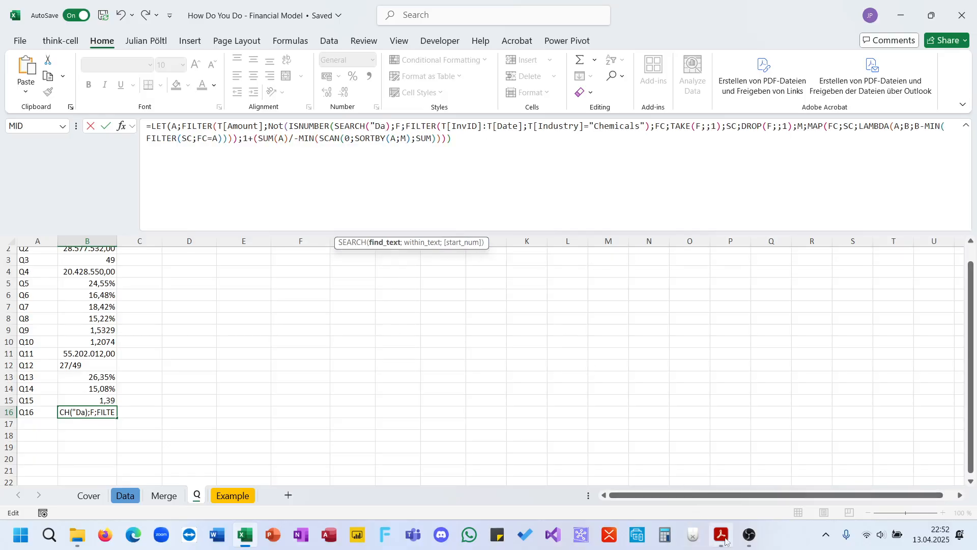
mouse_move(733, 543)
mouse_move(772, 493)
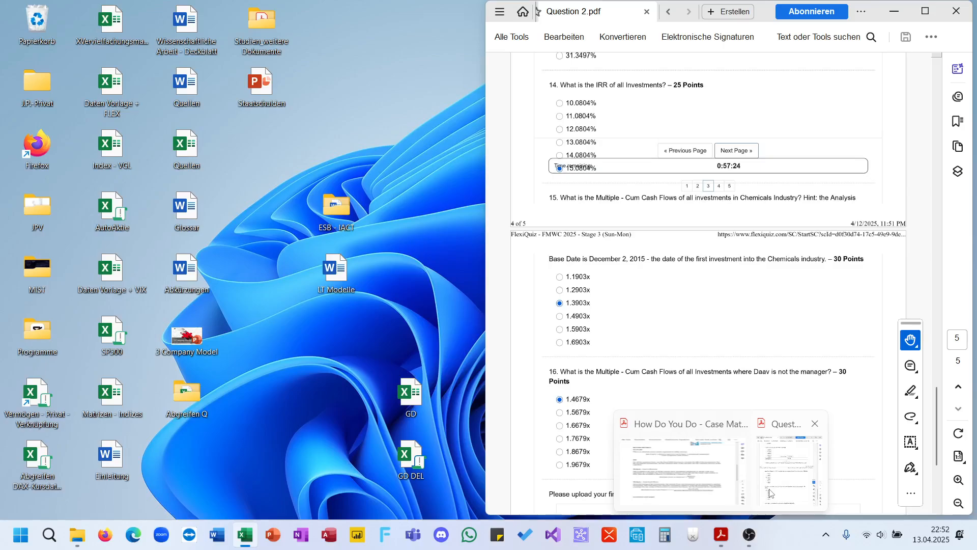
text(av)
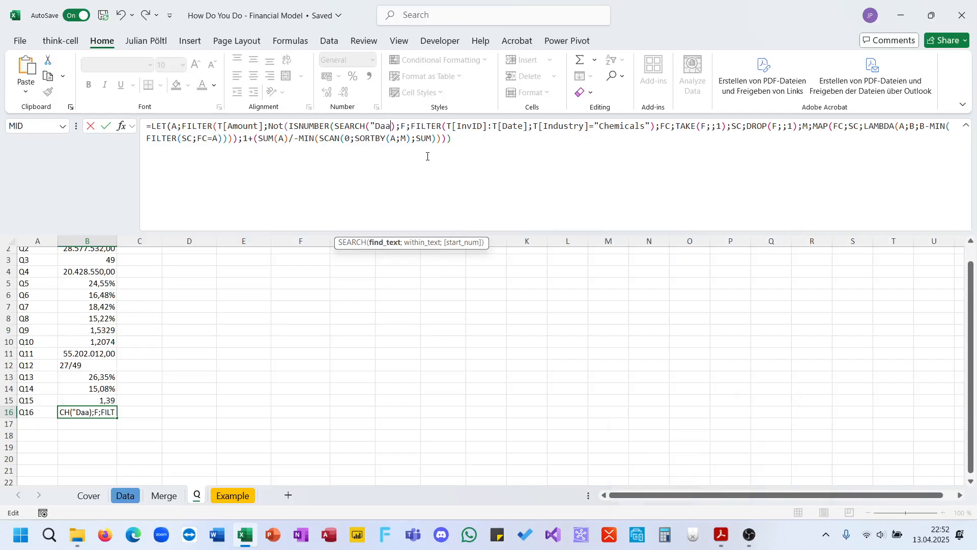
text(";)
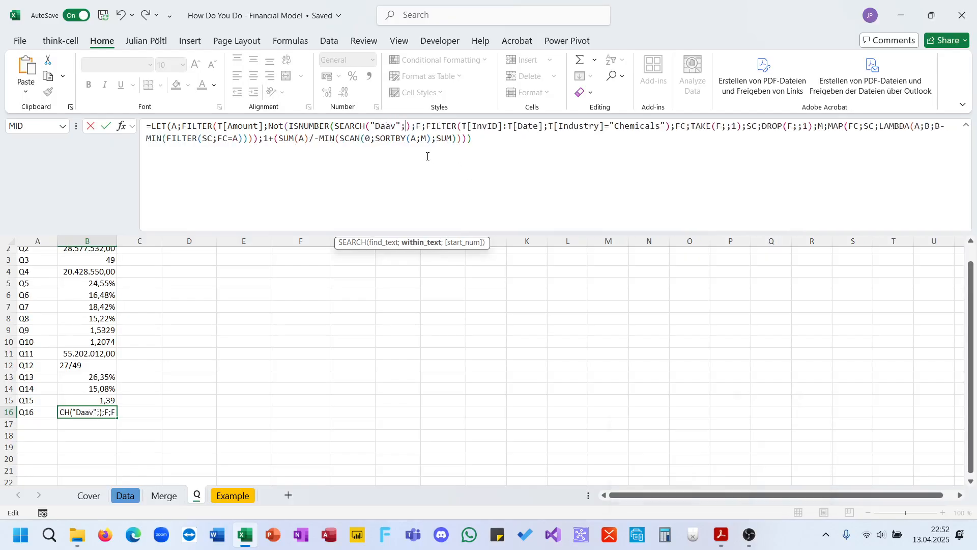
Step: Complete the manager condition in A's FILTER in B16 by searching within T[Fund Manager] and closing the NOT, ISNUMBER and SEARCH brackets
text(t[)
key(Down)
key(Down)
key(Down)
key(Down)
key(Down)
key(Down)
key(Down)
key(Down)
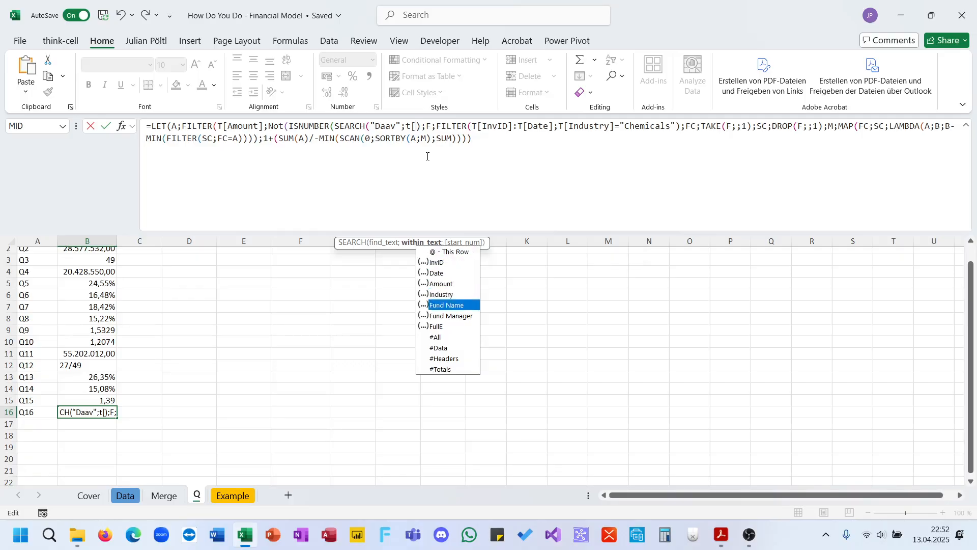
key(Up)
key(Tab)
text()))
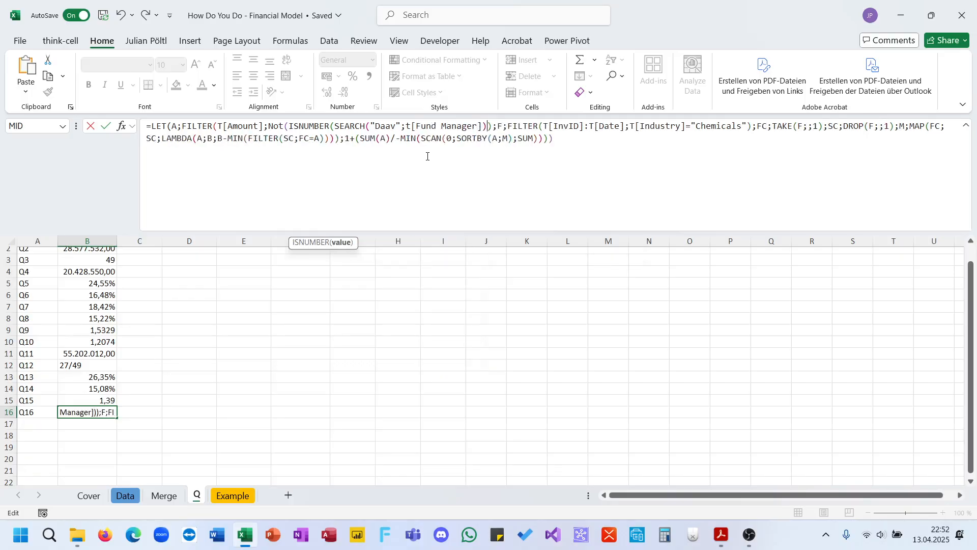
text())
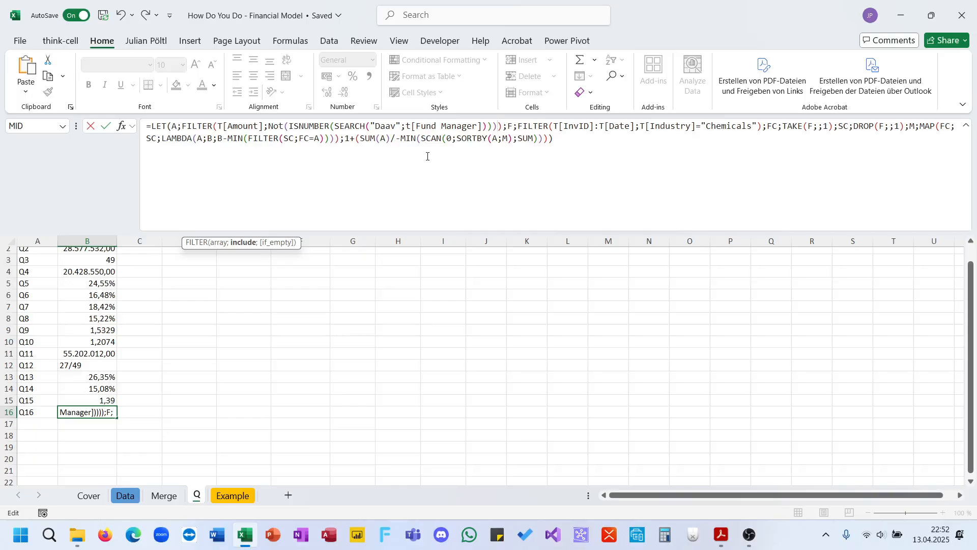
text())
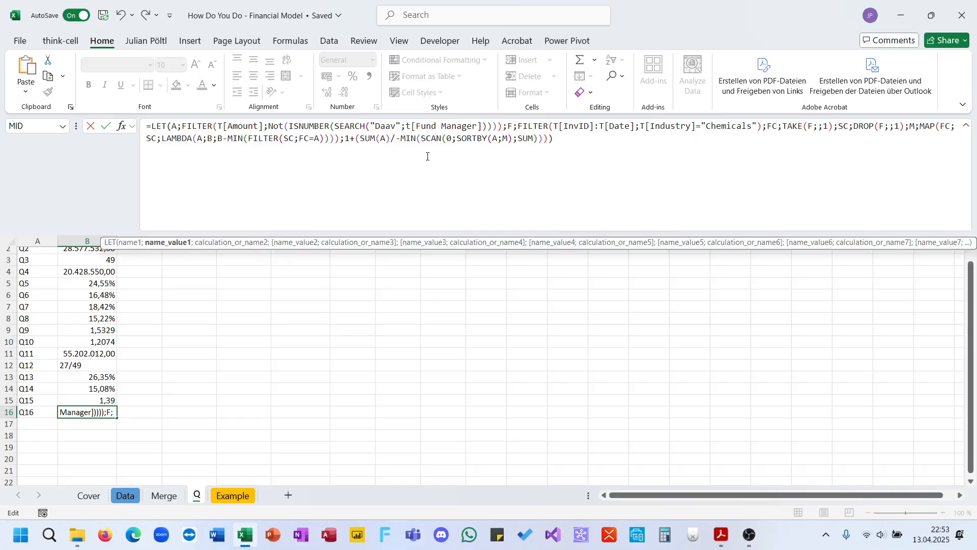
Step: Replace the Chemicals condition in F's FILTER with a copy of the finished manager condition and commit B16's formula
drag(497, 126, 268, 126)
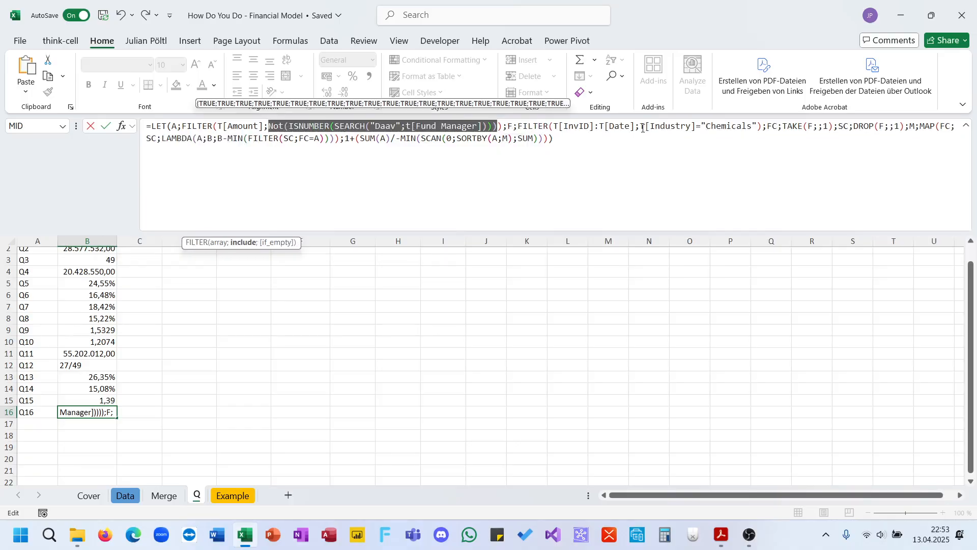
drag(640, 126, 759, 126)
key(ctrl+v)
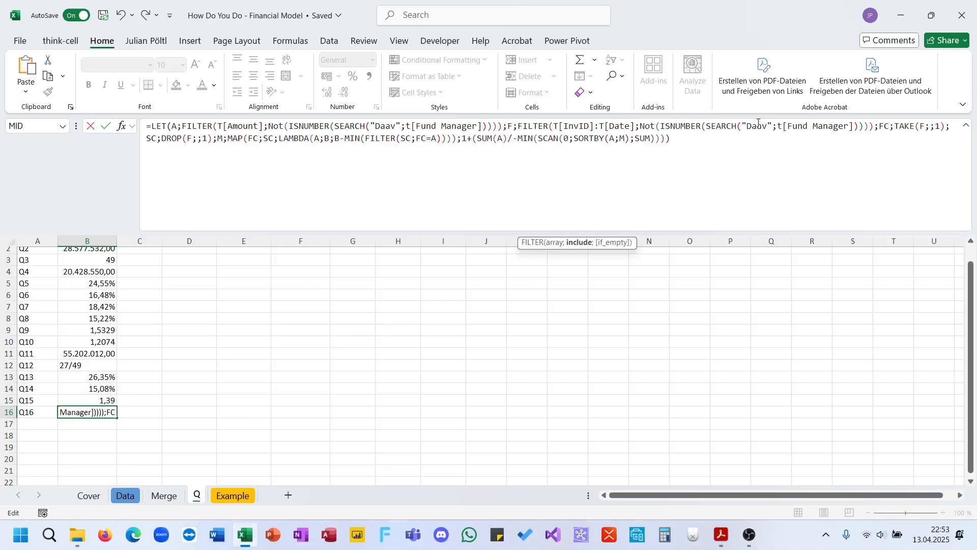
key(Return)
key(Up)
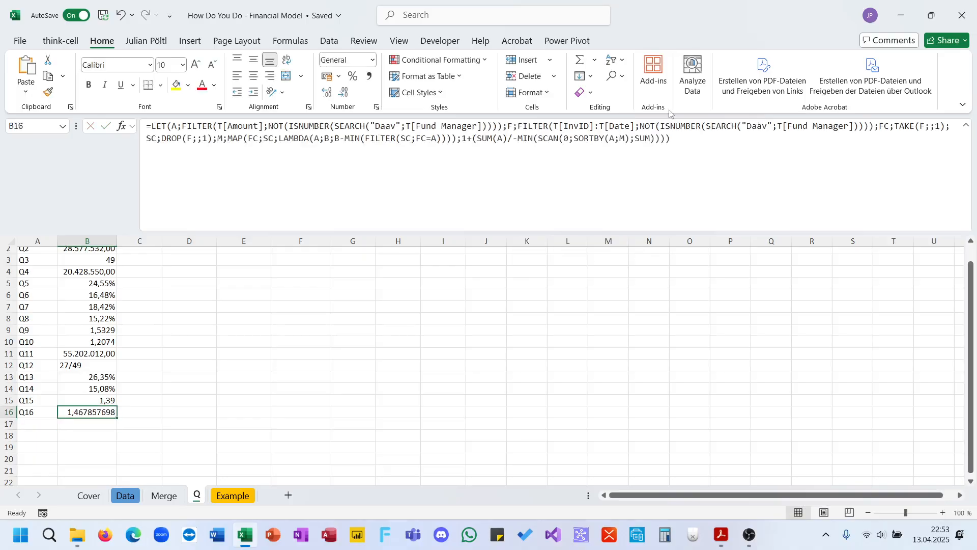
Step: Format B16 as a number with four decimal places
key(ctrl+shift+1)
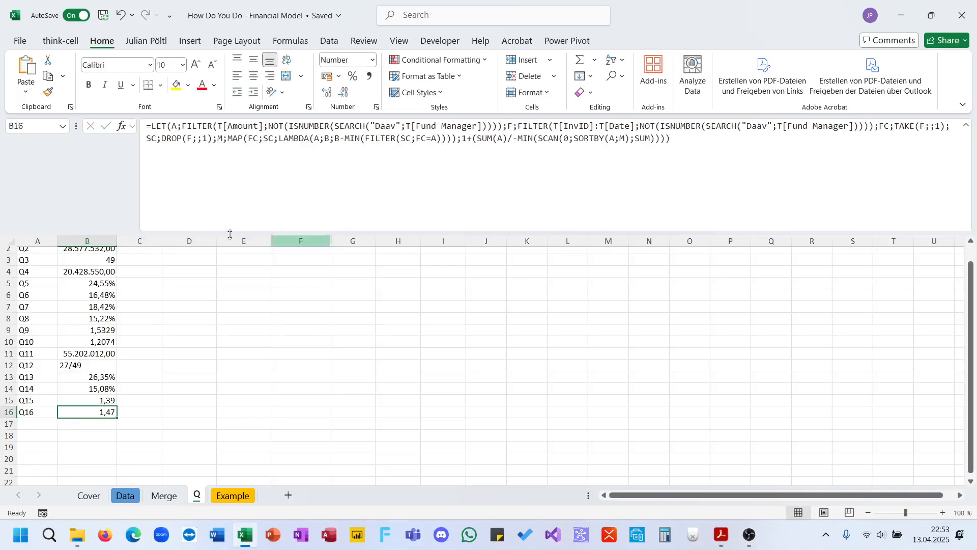
click(332, 95)
click(332, 95)
Step: Compare B16's result with the answer options of question 16 in the question PDF
click(722, 534)
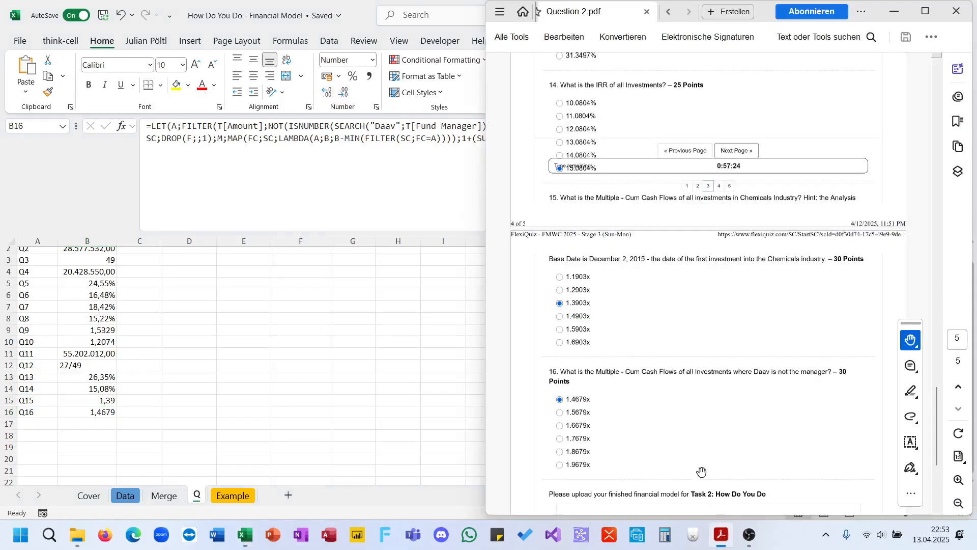
scroll(611, 402, down, 5)
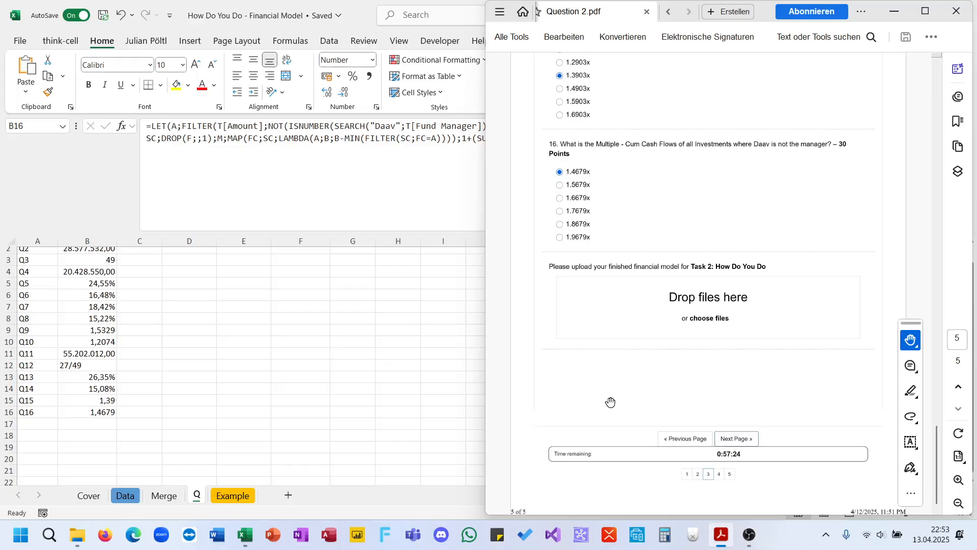
scroll(611, 403, up, 20)
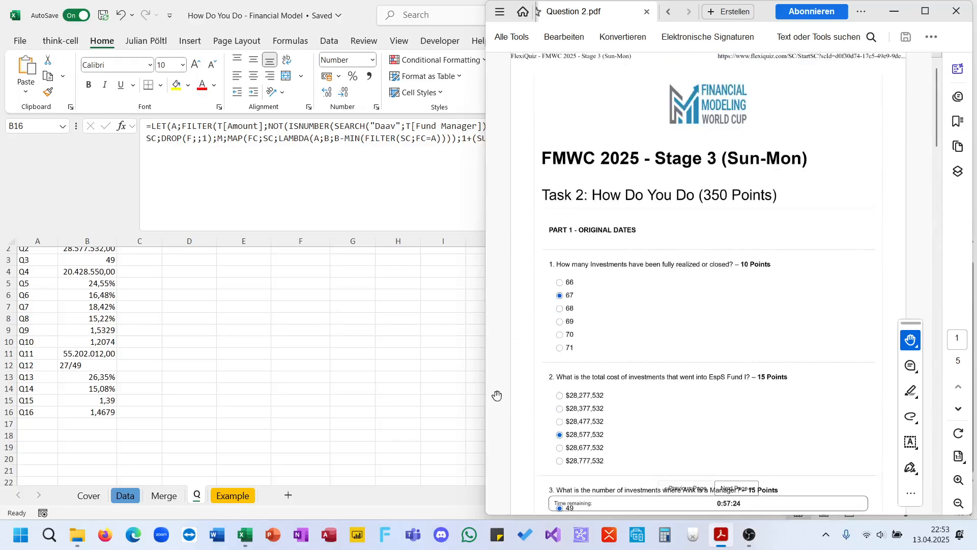
Step: Return to the Excel workbook and collapse the expanded formula bar to a single line
key(alt+Tab)
click(399, 388)
scroll(377, 351, up, 1)
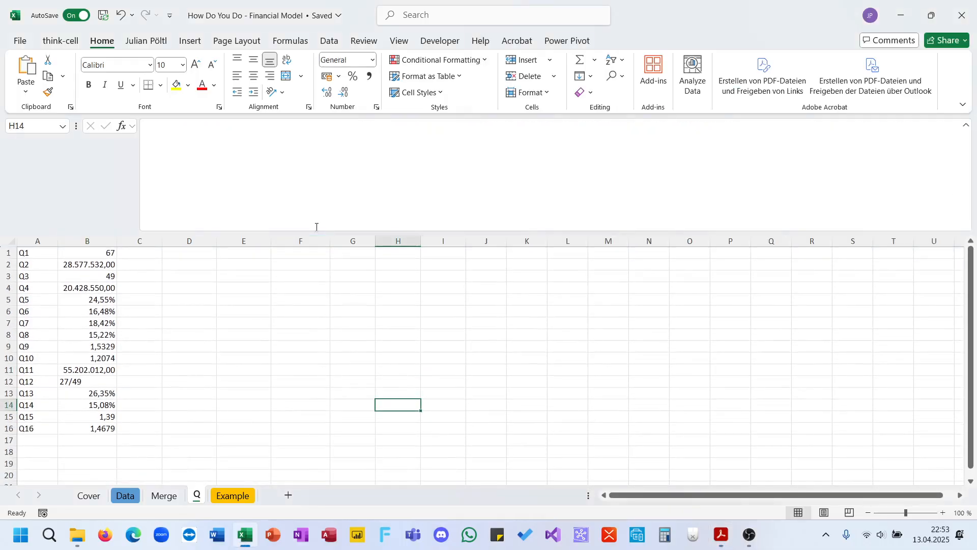
key(ctrl+shift+u)
scroll(316, 227, up, 1)
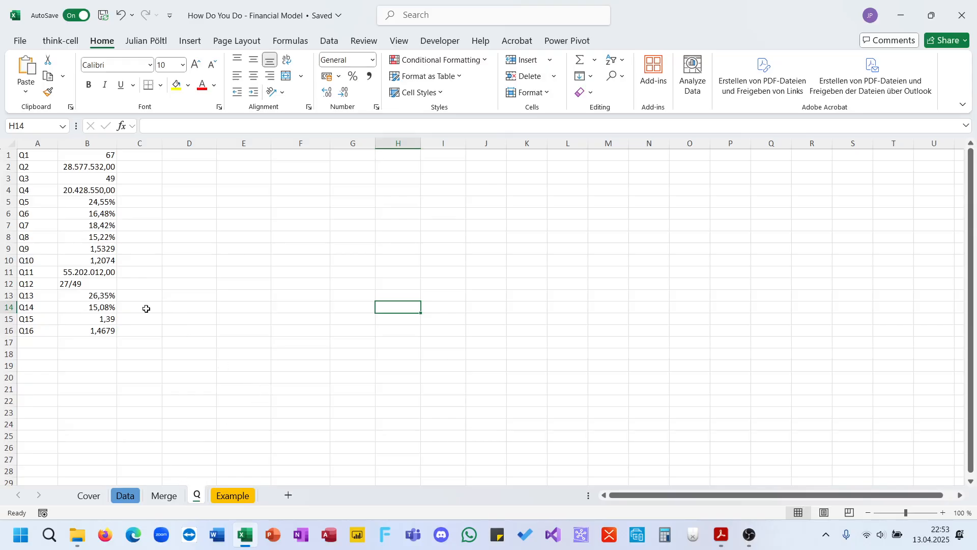
Step: Review the answers in B1:B16 and the XIRR formulas behind Q13 and Q14
drag(109, 156, 98, 331)
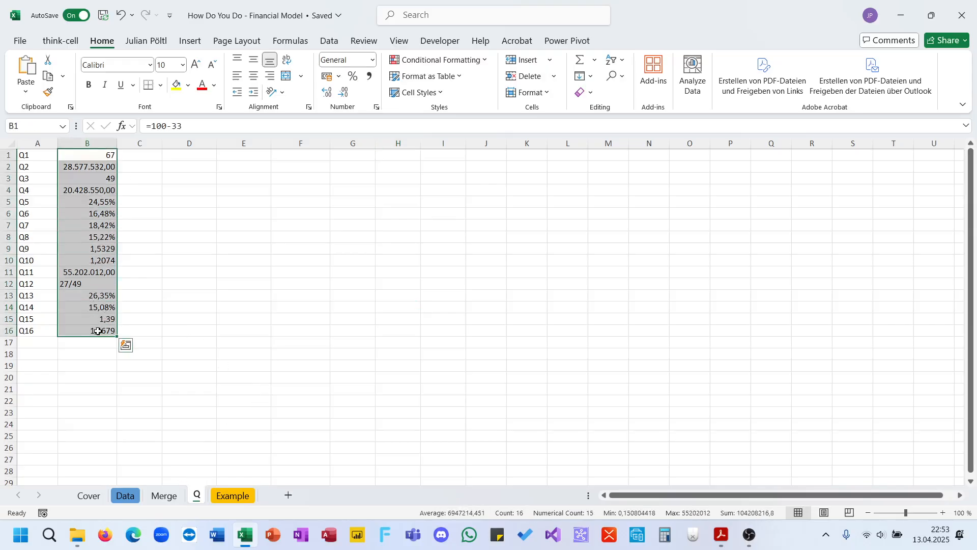
click(104, 296)
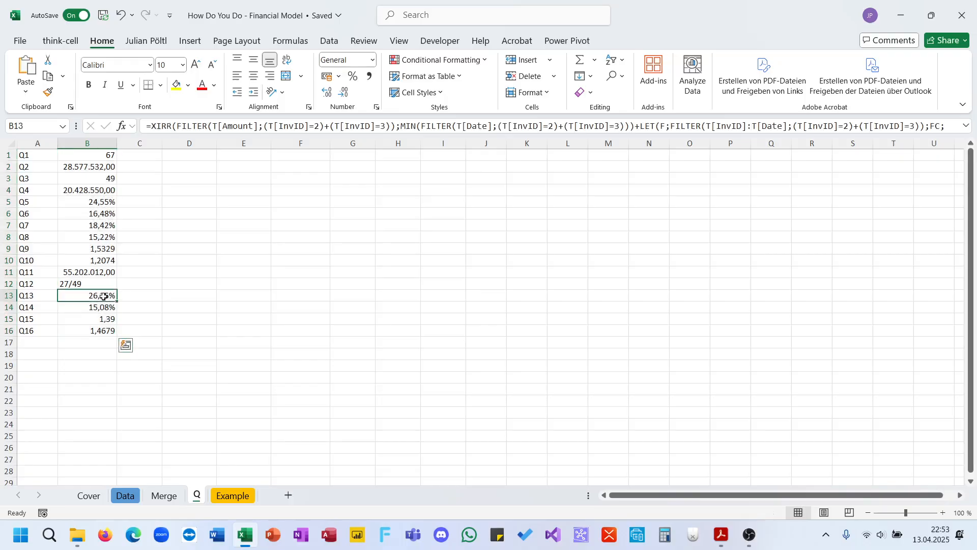
click(104, 308)
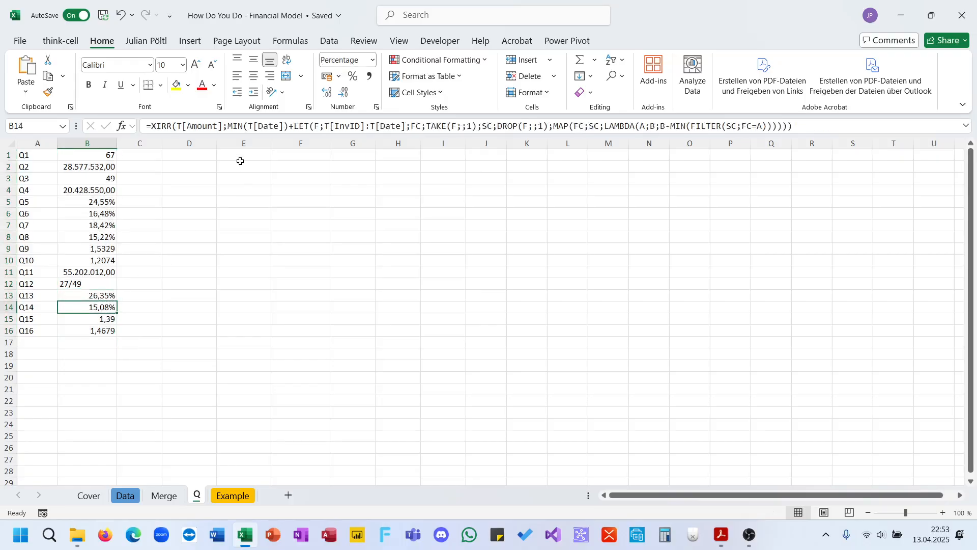
click(110, 294)
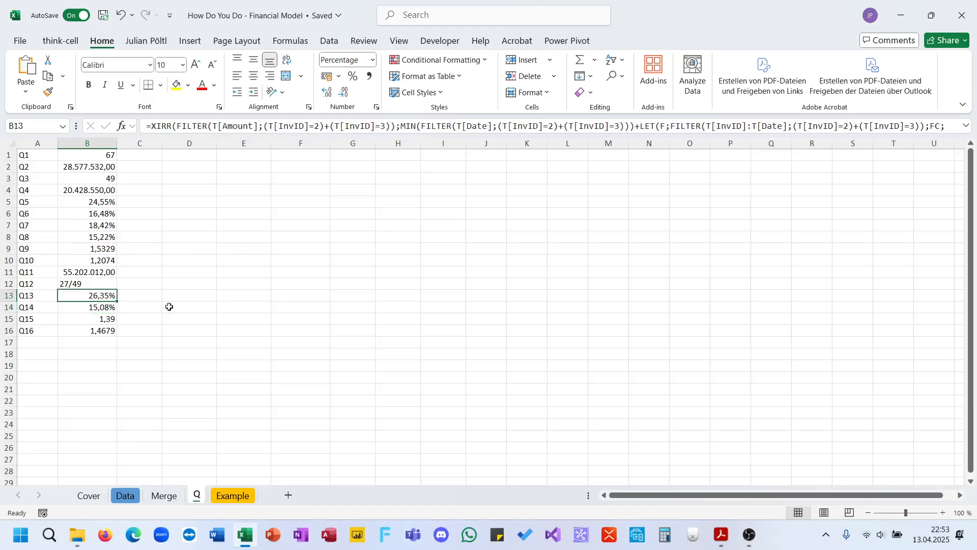
Step: Look over the cash flow table on the Merge sheet and return to the Q sheet
click(172, 495)
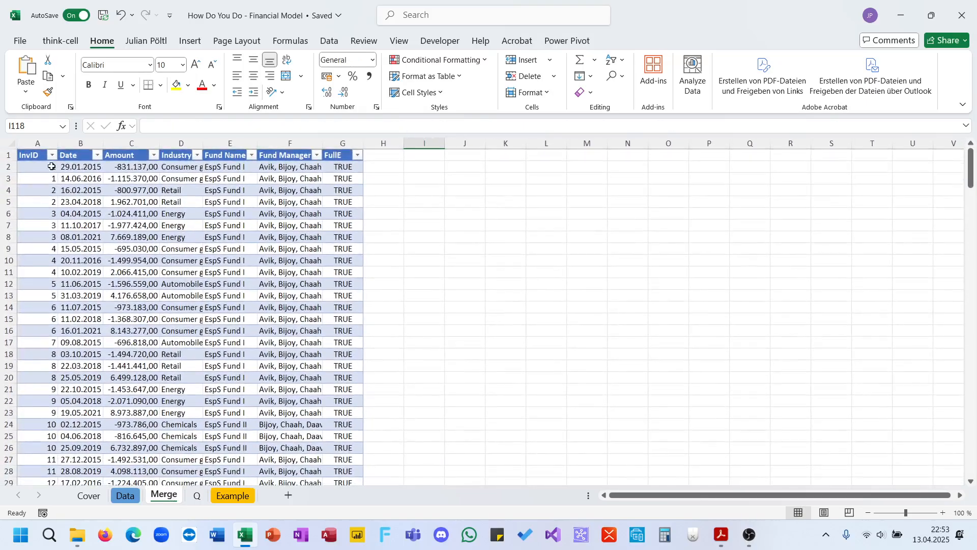
drag(35, 155, 336, 362)
scroll(336, 362, up, 7)
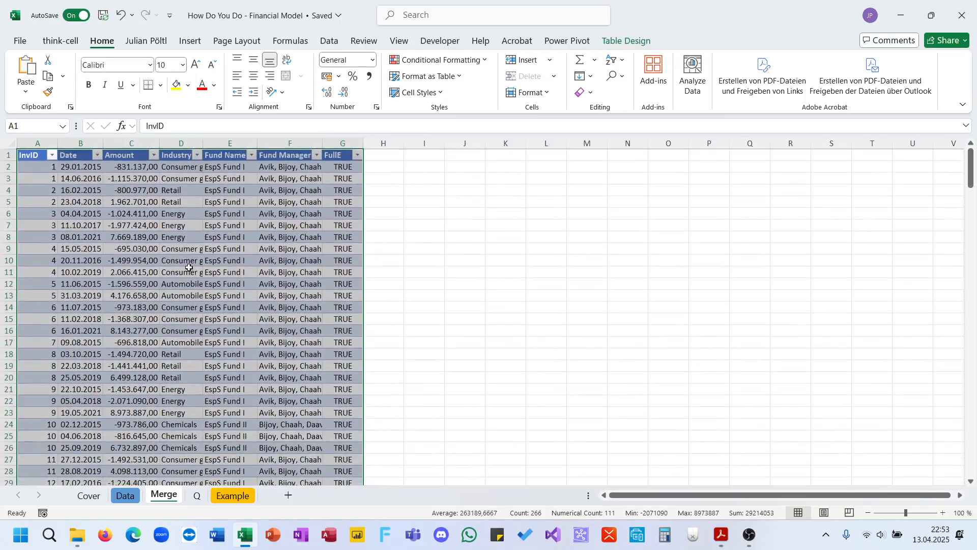
click(182, 260)
click(197, 495)
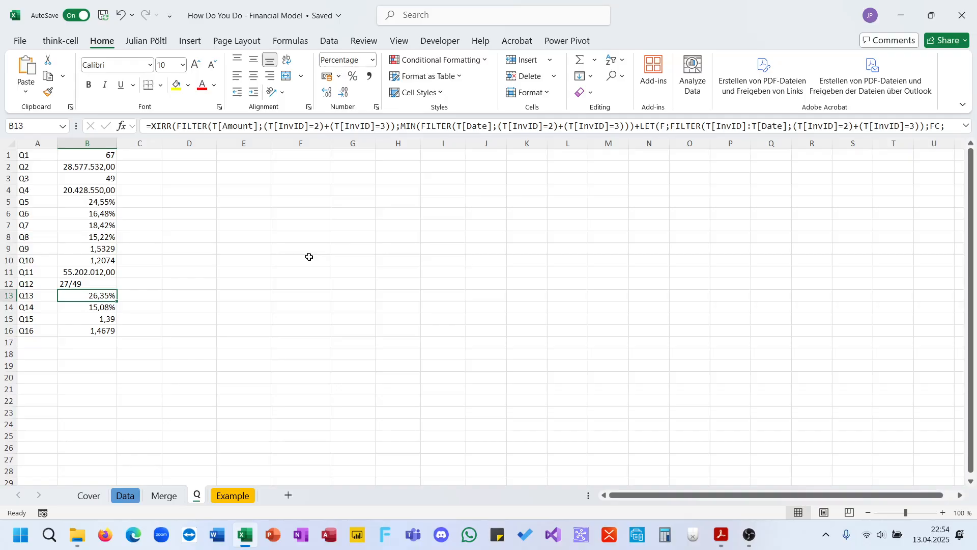
Step: Inspect the formulas for Q13, Q14 and Q15 in B13, B14 and B15 one after another
drag(228, 282, 222, 469)
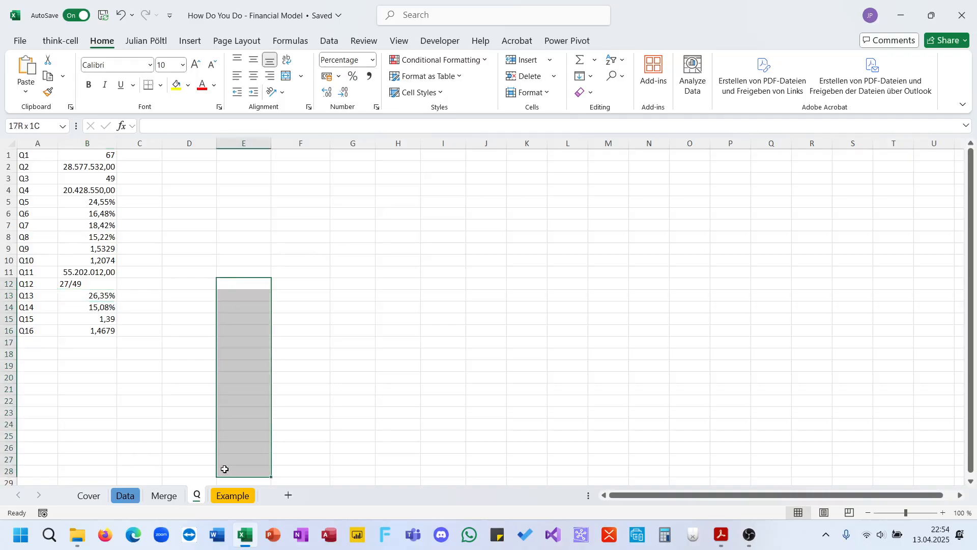
click(99, 299)
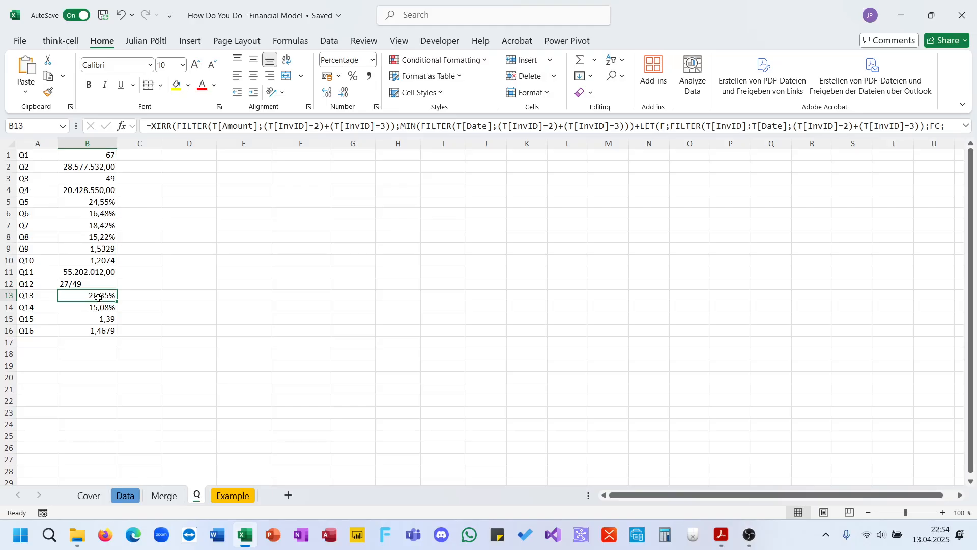
click(102, 306)
click(107, 321)
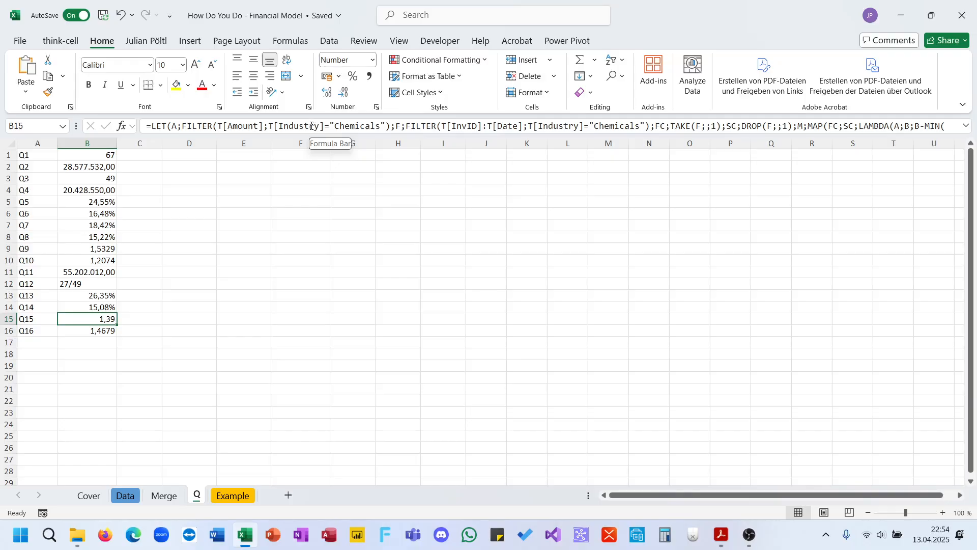
Step: Reread questions 14 to 16 in the question PDF and examine B15's LET formula in Excel without changing it
click(721, 535)
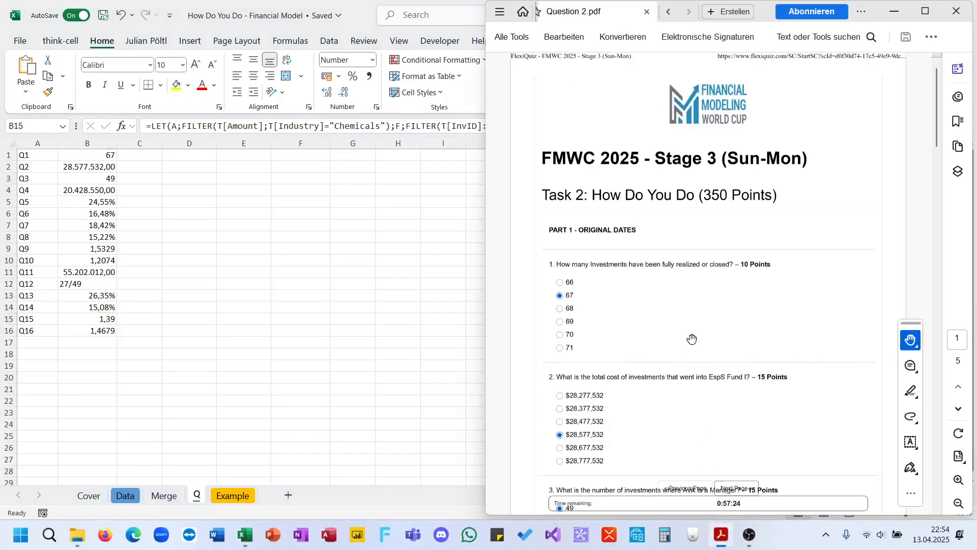
scroll(692, 339, down, 20)
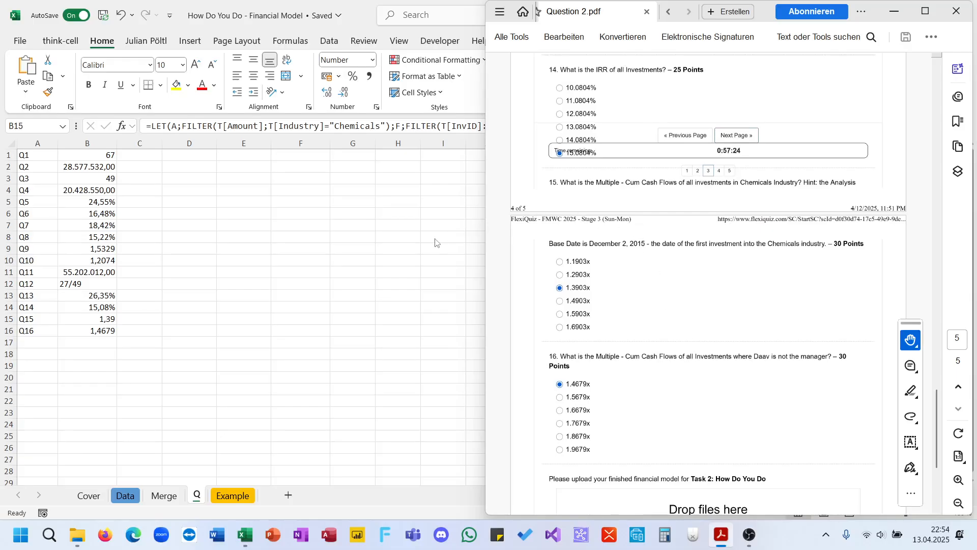
key(alt+Tab)
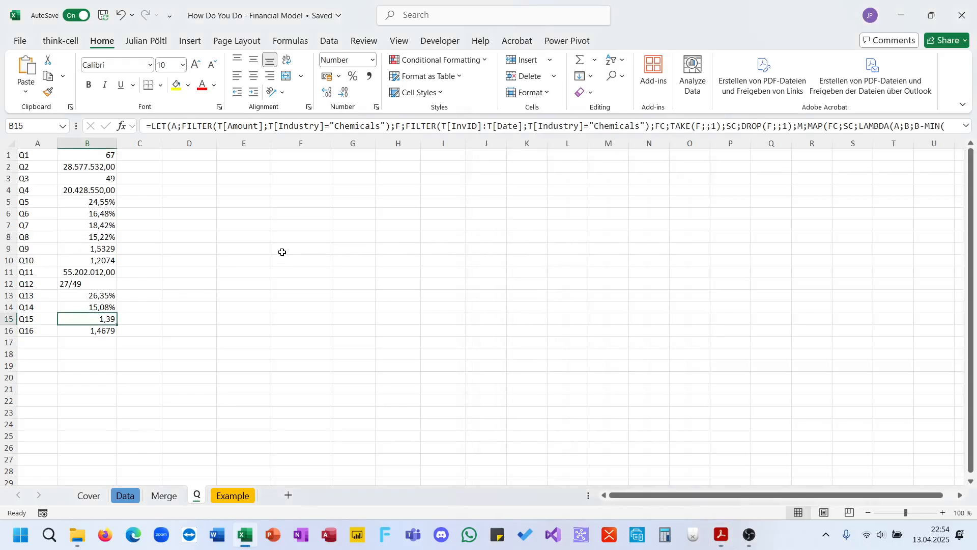
click(156, 127)
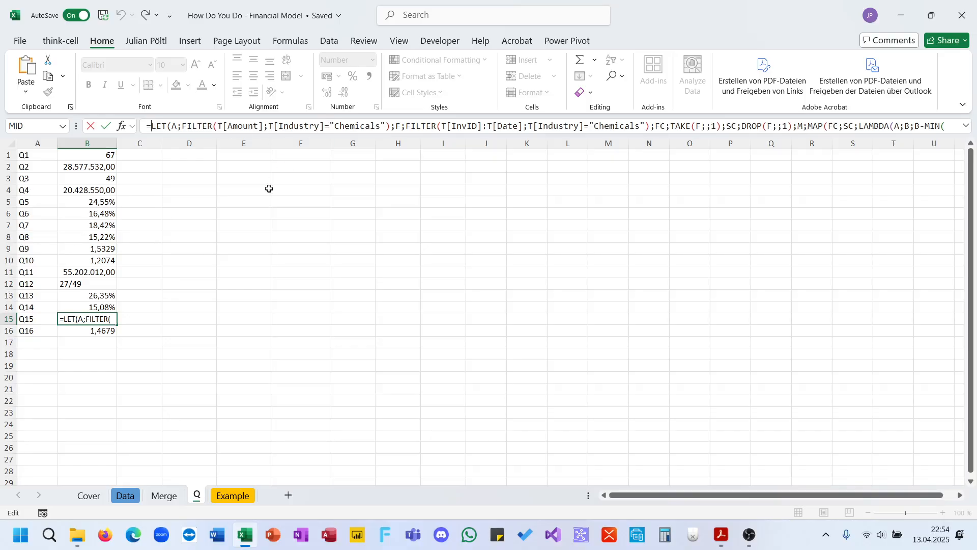
key(Escape)
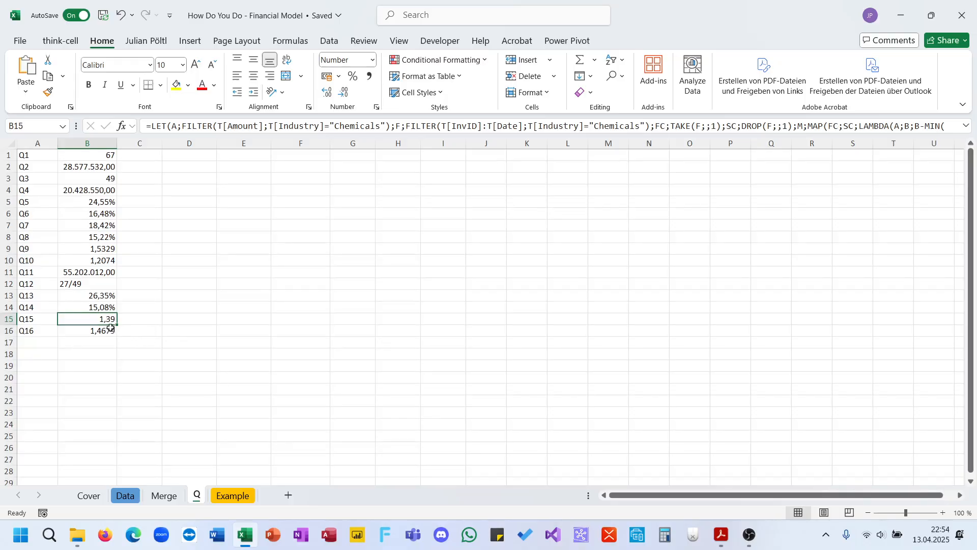
Step: Apply B15's number format to B16 with Format Painter
click(48, 91)
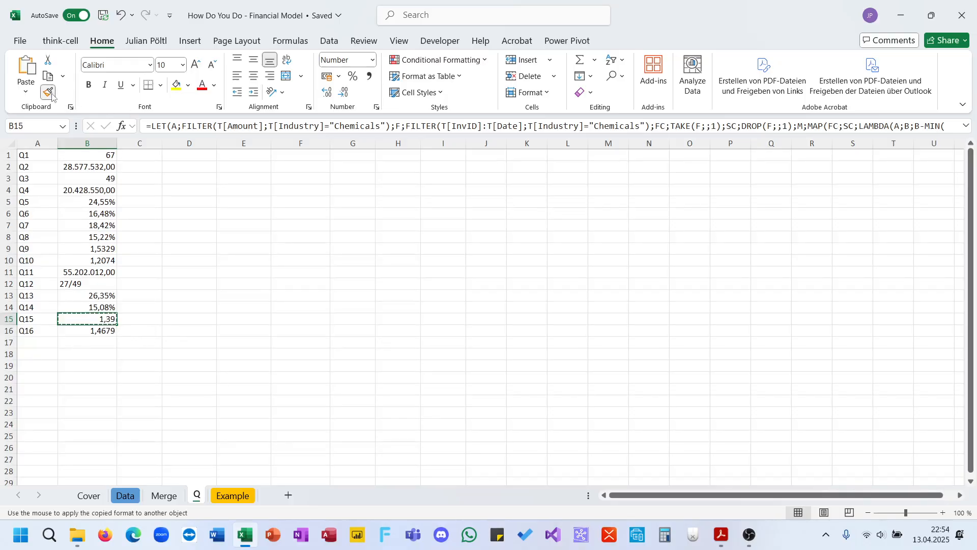
click(92, 329)
click(186, 320)
drag(98, 213, 107, 328)
click(177, 280)
scroll(177, 279, up, 1)
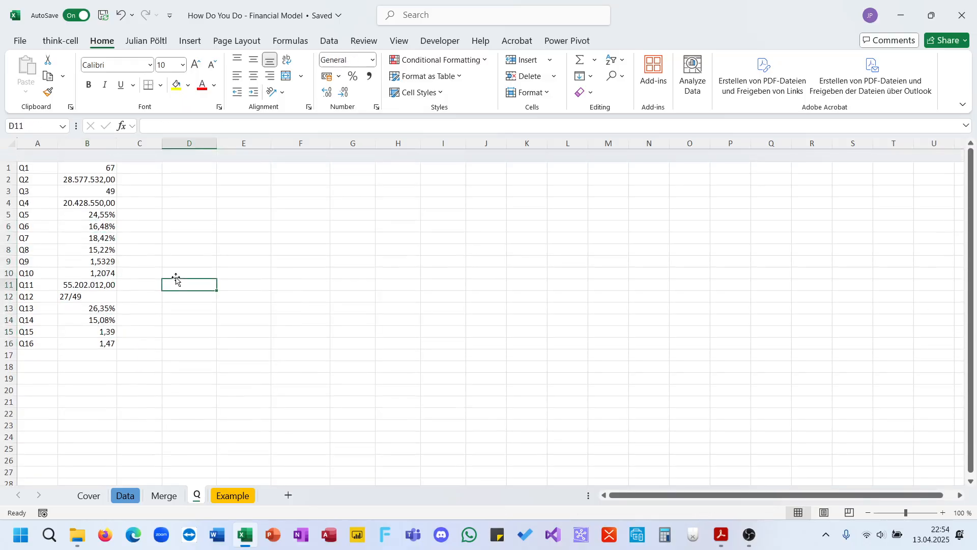
Step: Revisit the Merge and Q sheets and reread the Rebased Dates (Q13 to 16) section in the case PDF
click(178, 496)
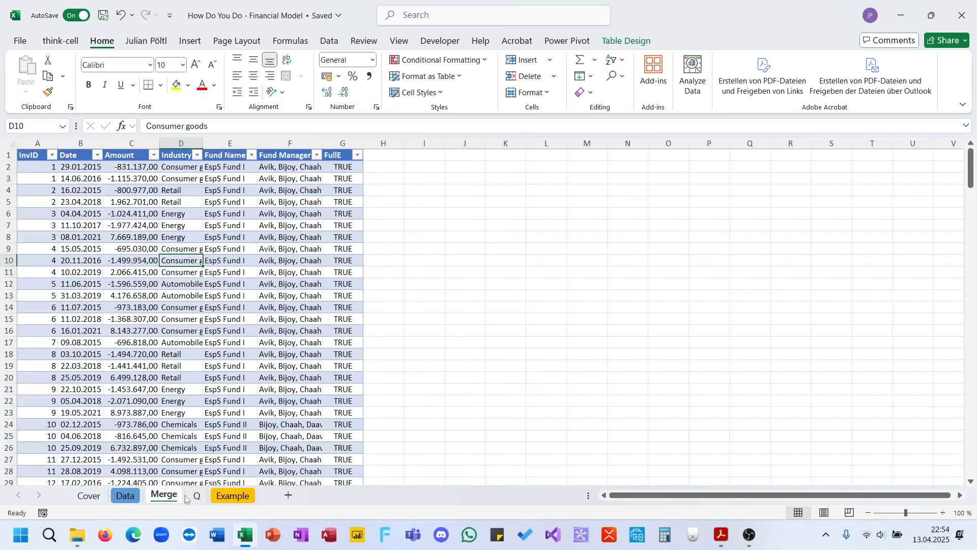
click(196, 496)
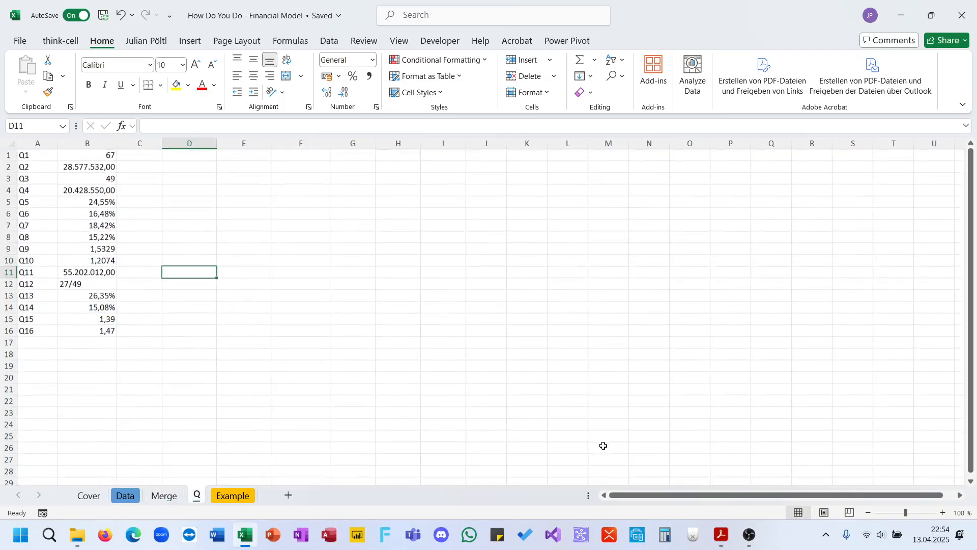
key(alt+Tab)
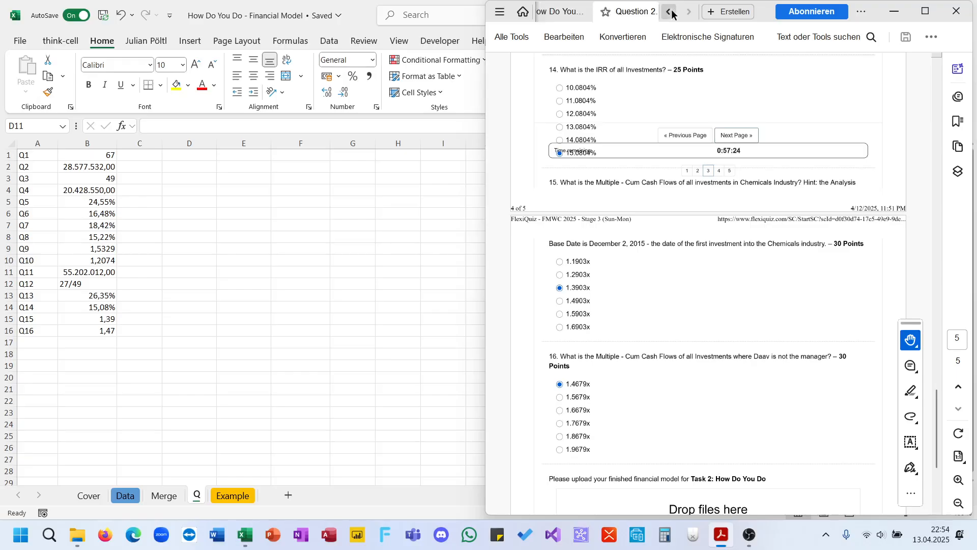
click(672, 14)
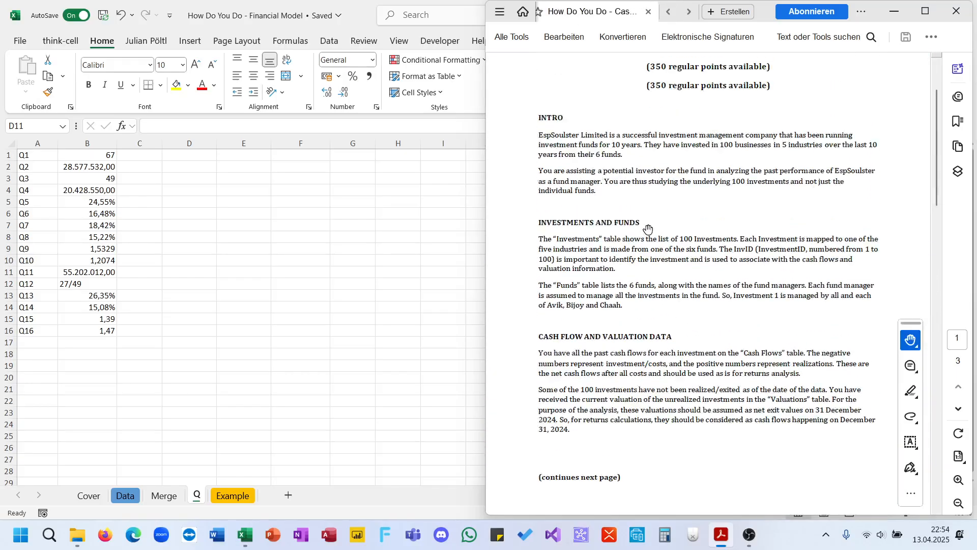
scroll(648, 229, down, 5)
scroll(648, 229, down, 7)
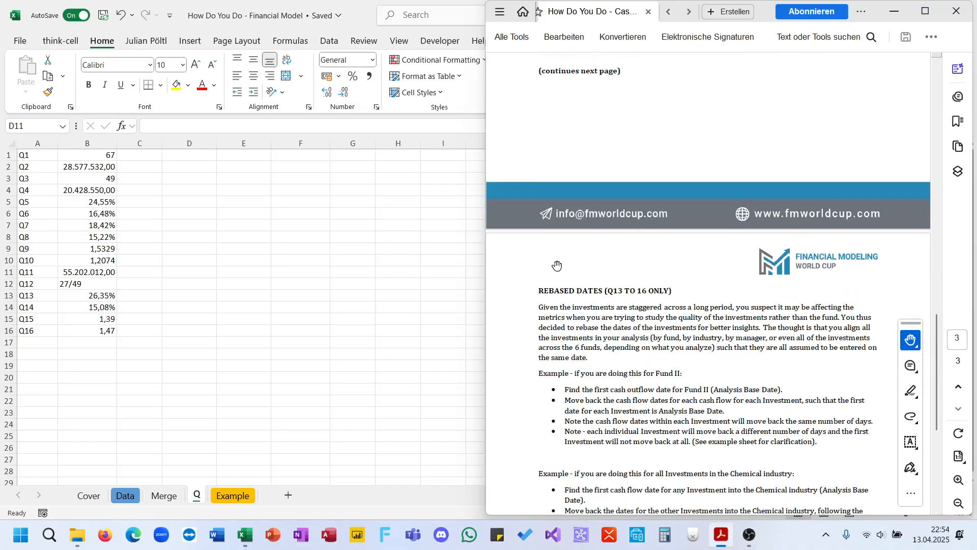
Step: Return to the Excel workbook and show the Cover sheet
click(400, 298)
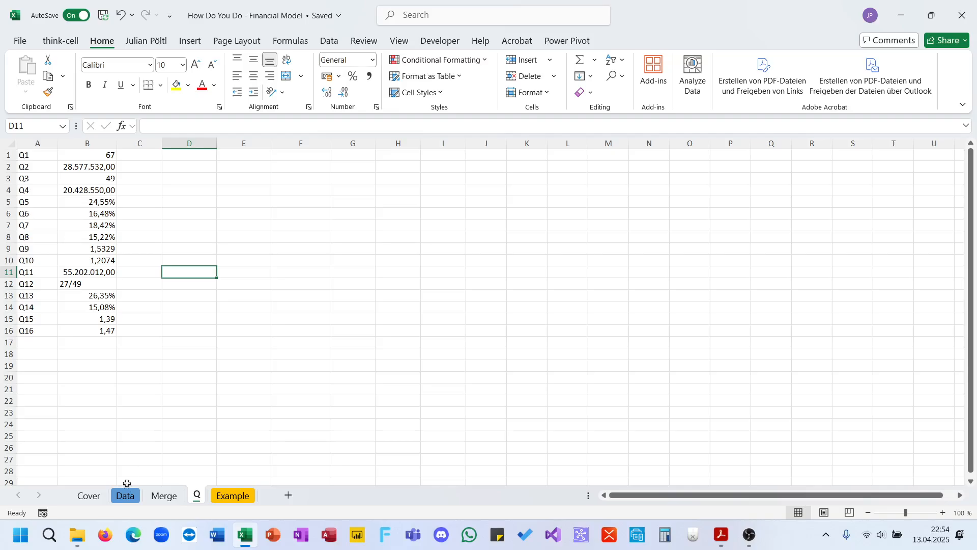
click(97, 497)
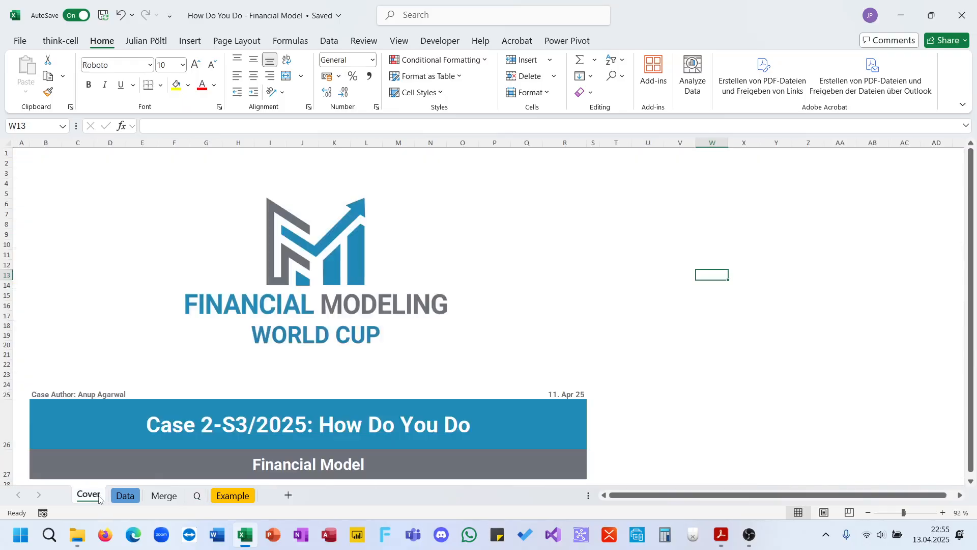
click(750, 535)
click(826, 393)
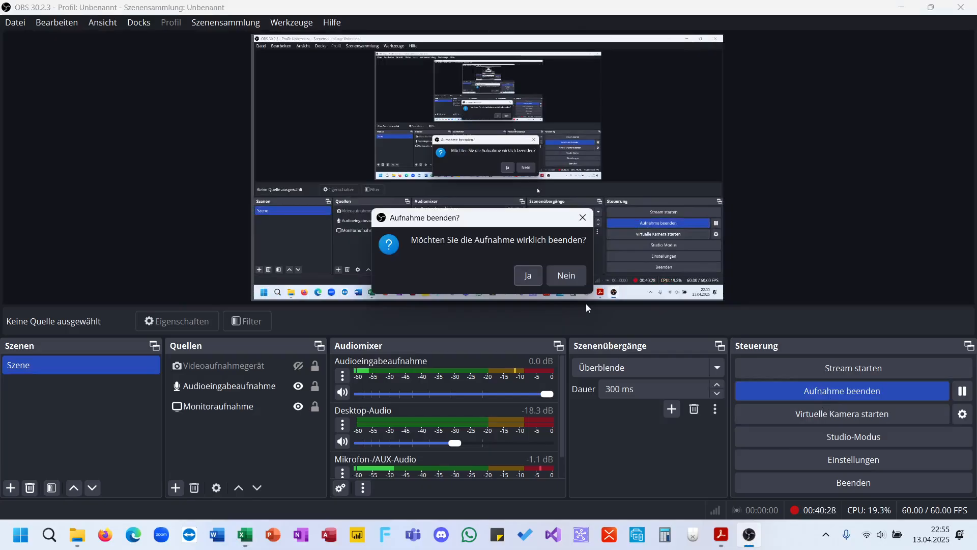